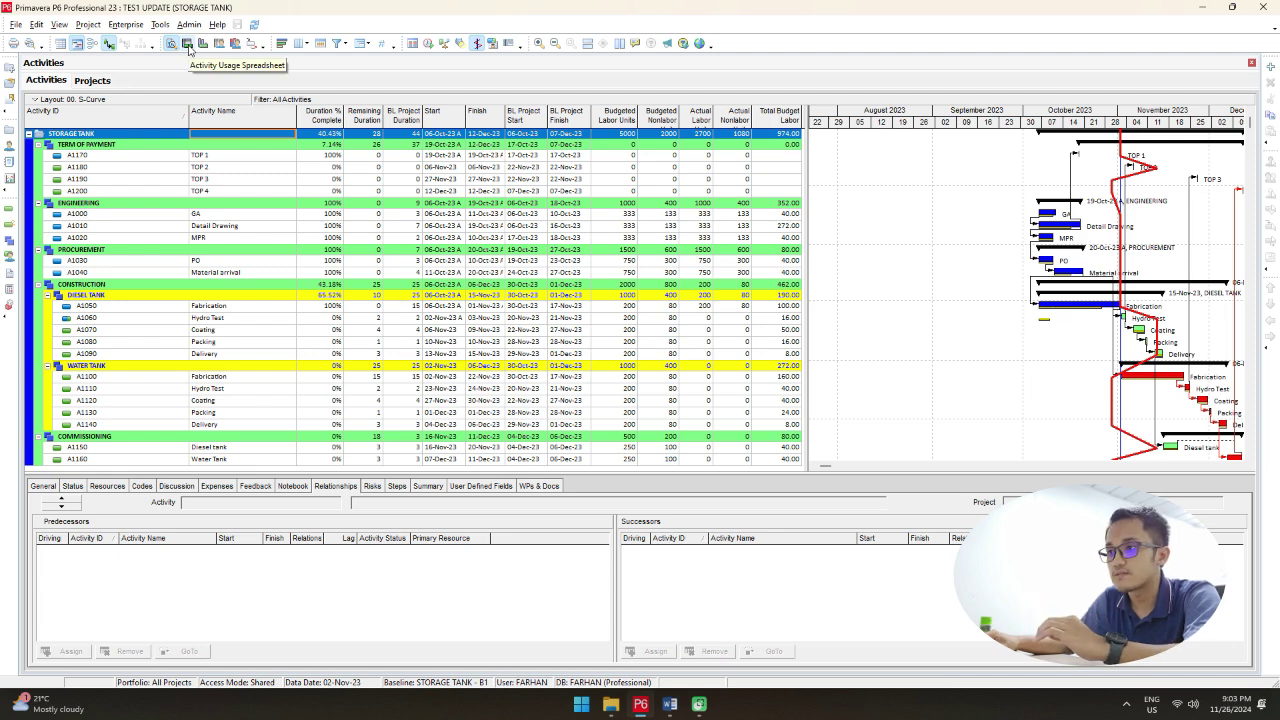
# Step: Show the Activity Usage Spreadsheet below the activity table and enlarge its height and its time-phased area
pyautogui.click(187, 44)
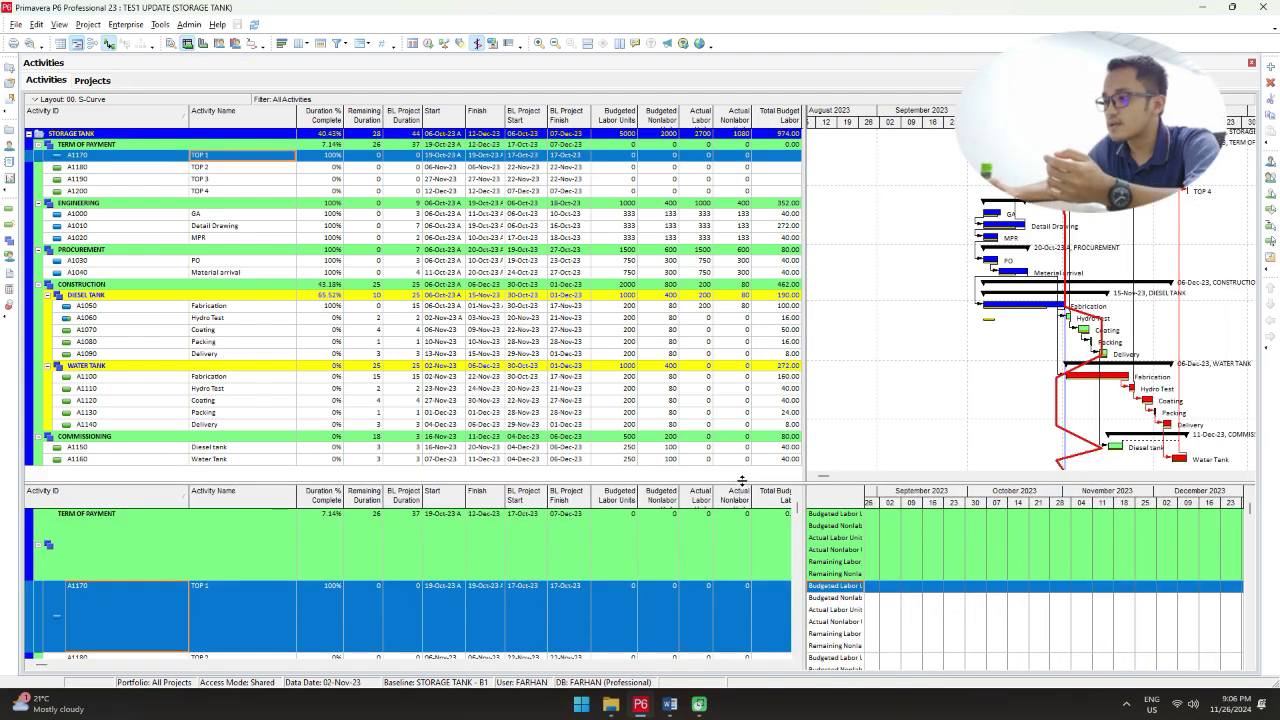
pyautogui.moveTo(741, 480); pyautogui.dragTo(740, 442)
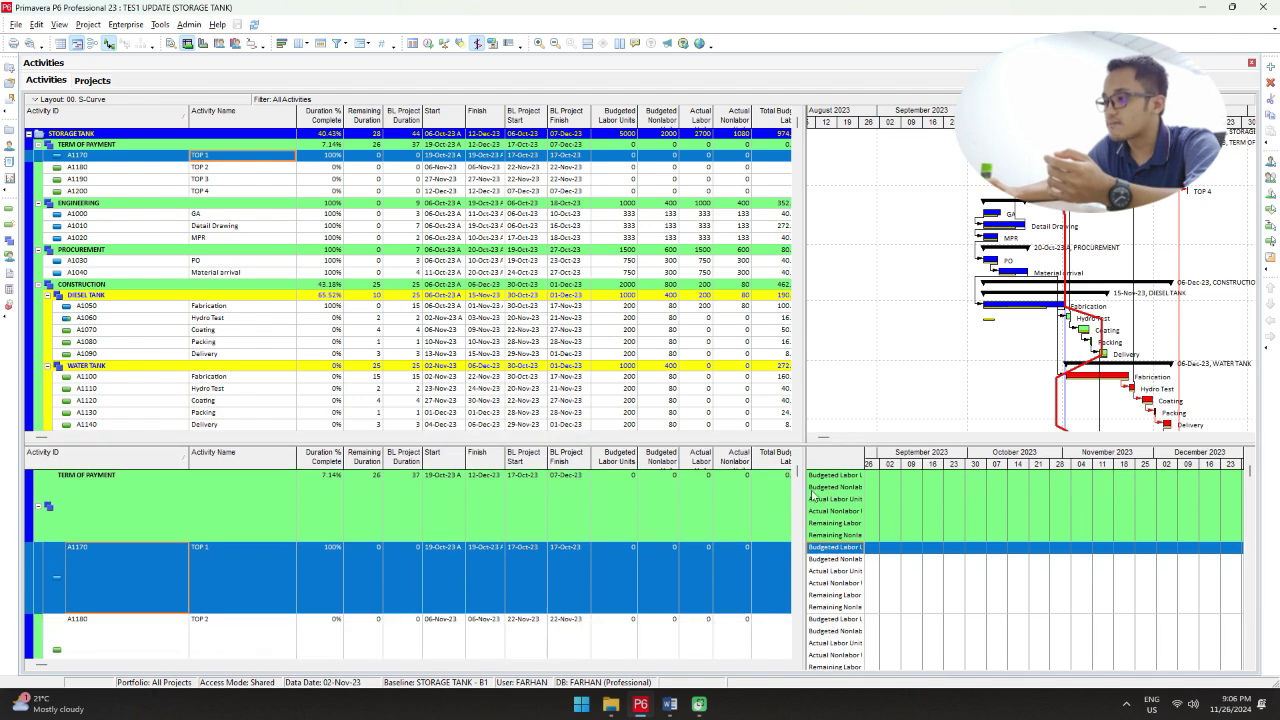
pyautogui.moveTo(801, 484); pyautogui.dragTo(610, 486)
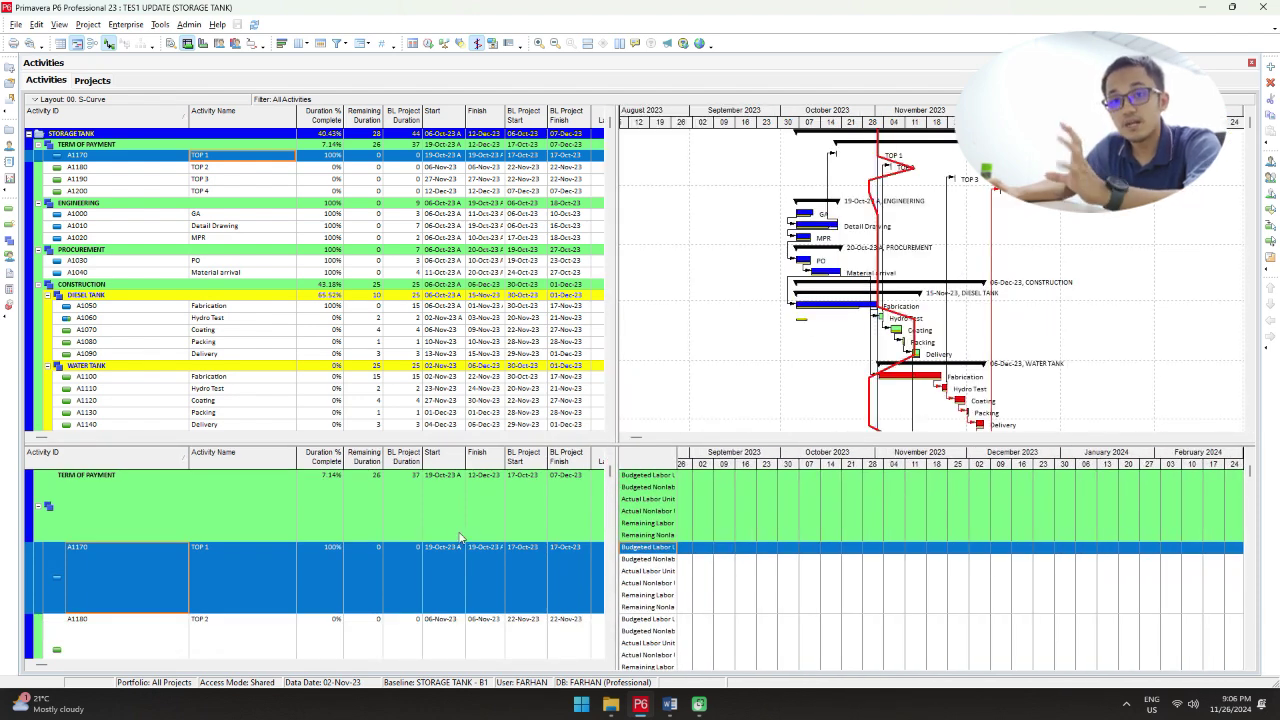
# Step: Collapse the usage spreadsheet to the STORAGE TANK summary row and adjust the split so the weekly values are fully shown
pyautogui.click(137, 507)
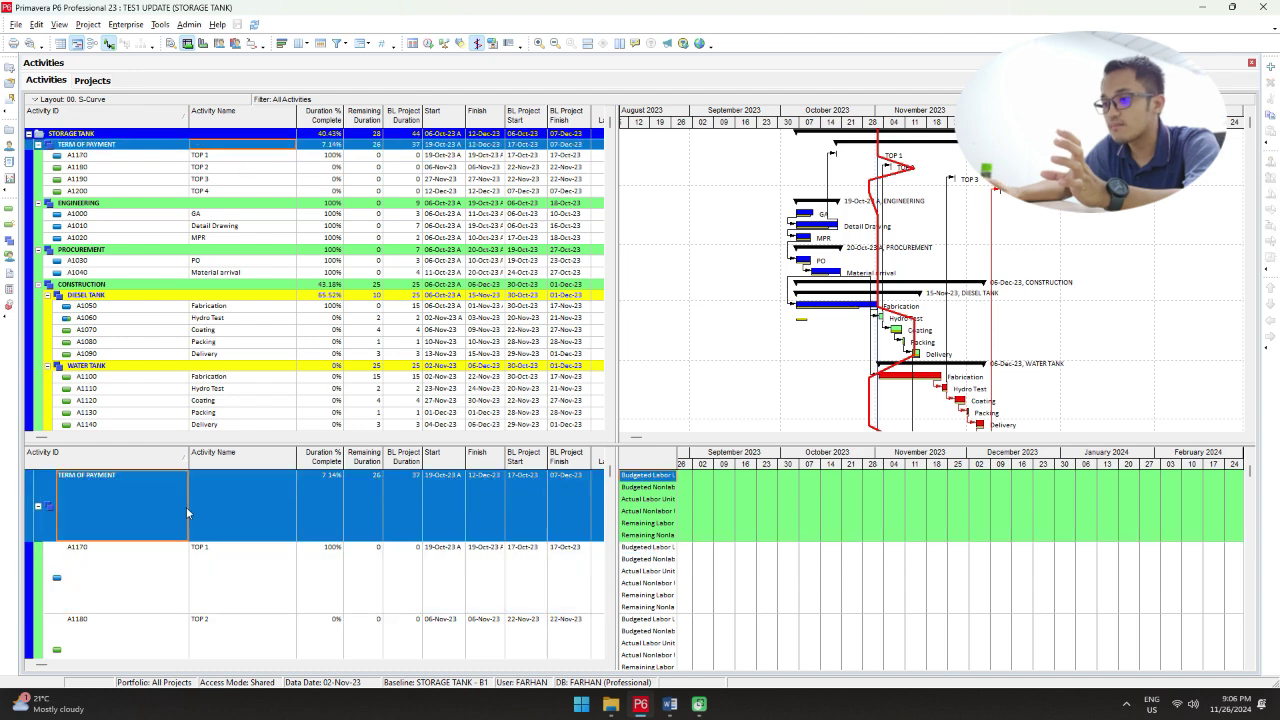
pyautogui.click(30, 506)
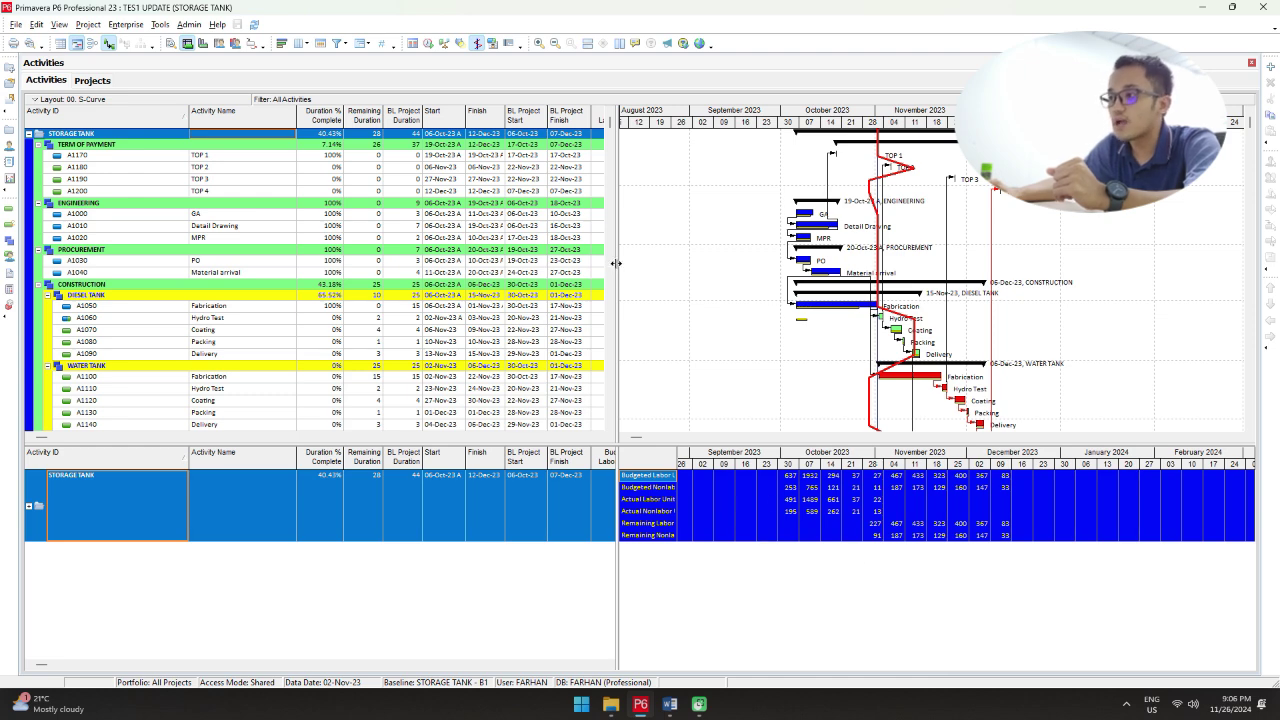
pyautogui.moveTo(616, 263); pyautogui.dragTo(800, 263)
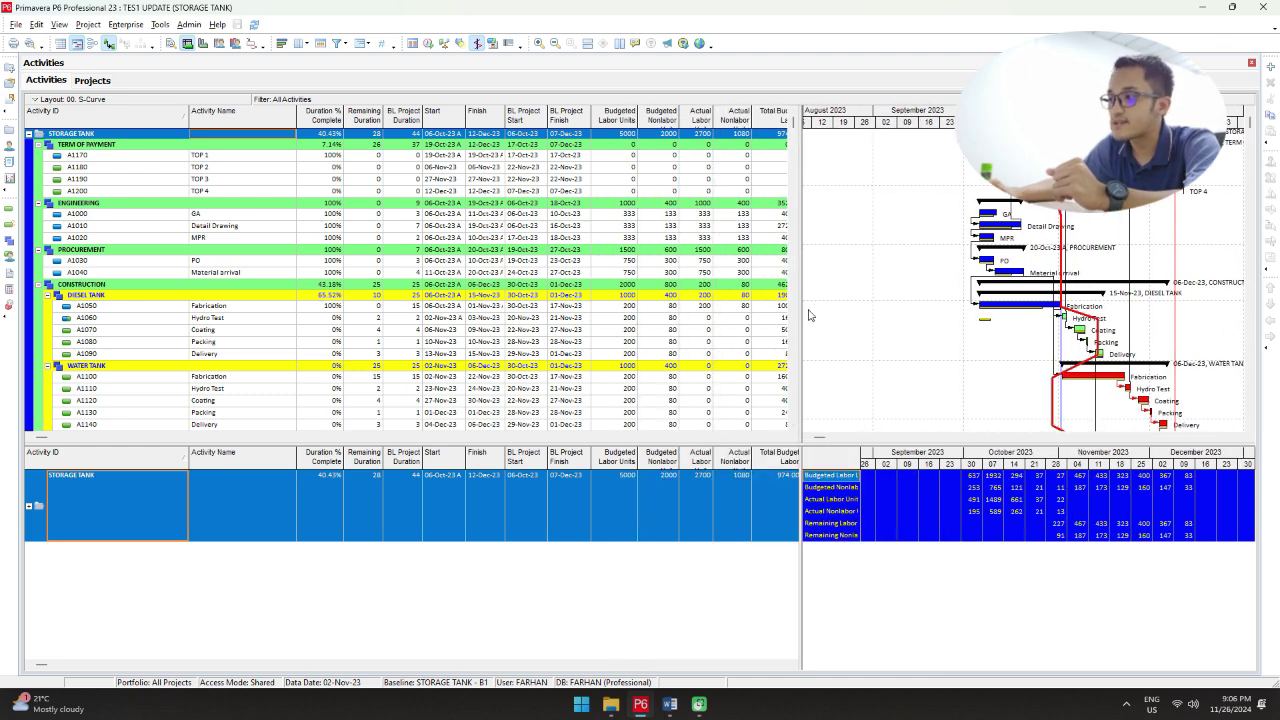
pyautogui.moveTo(800, 308); pyautogui.dragTo(598, 290)
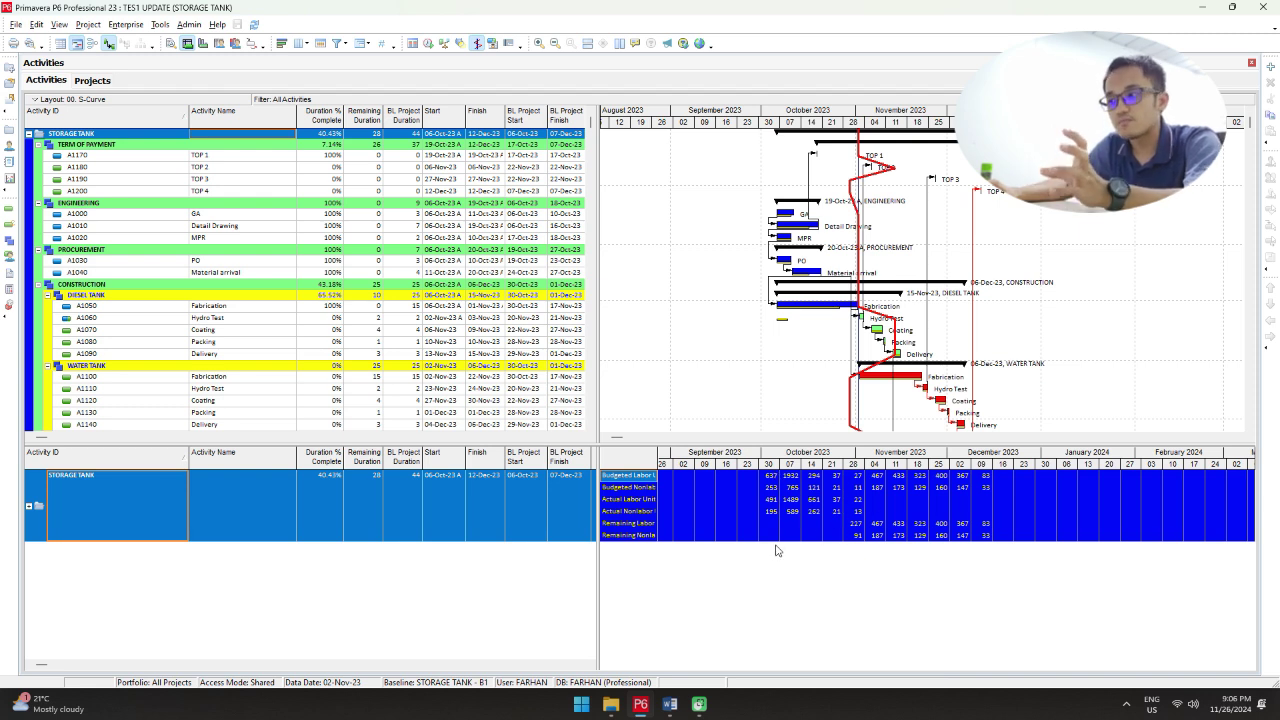
# Step: Set the usage spreadsheet's timescale to the Month/Week date interval
pyautogui.rightClick(735, 461)
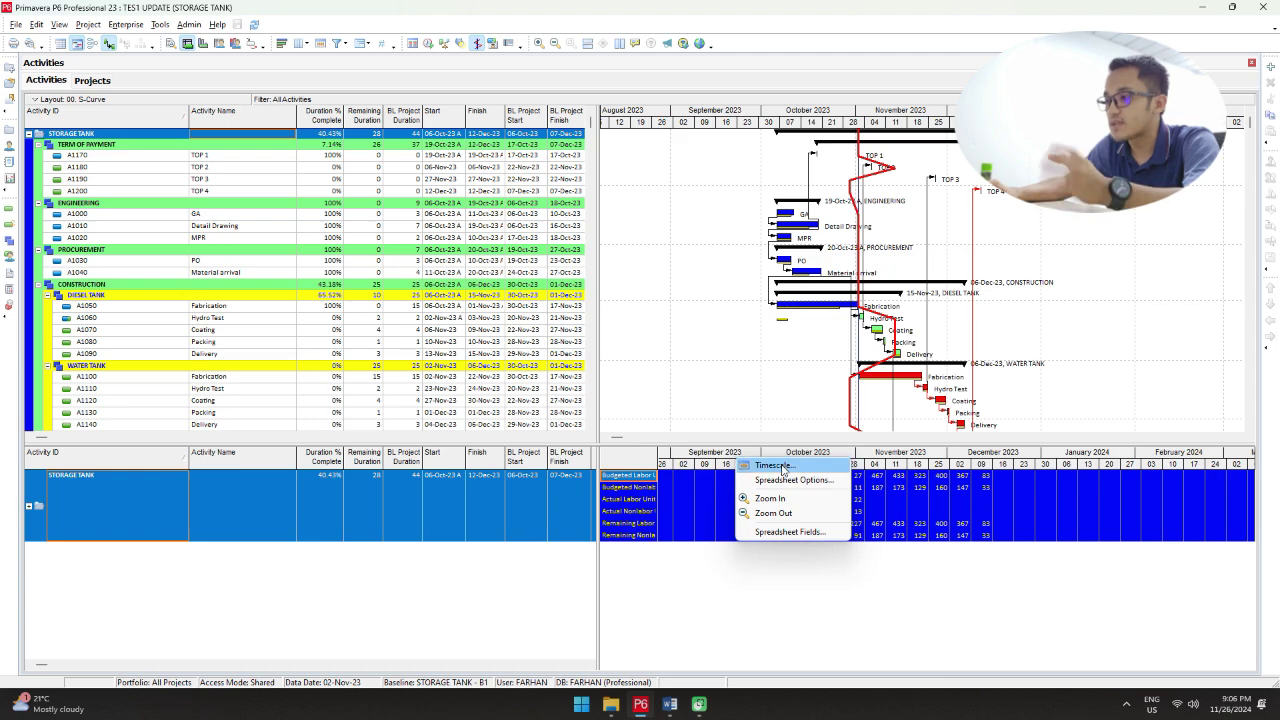
pyautogui.click(775, 466)
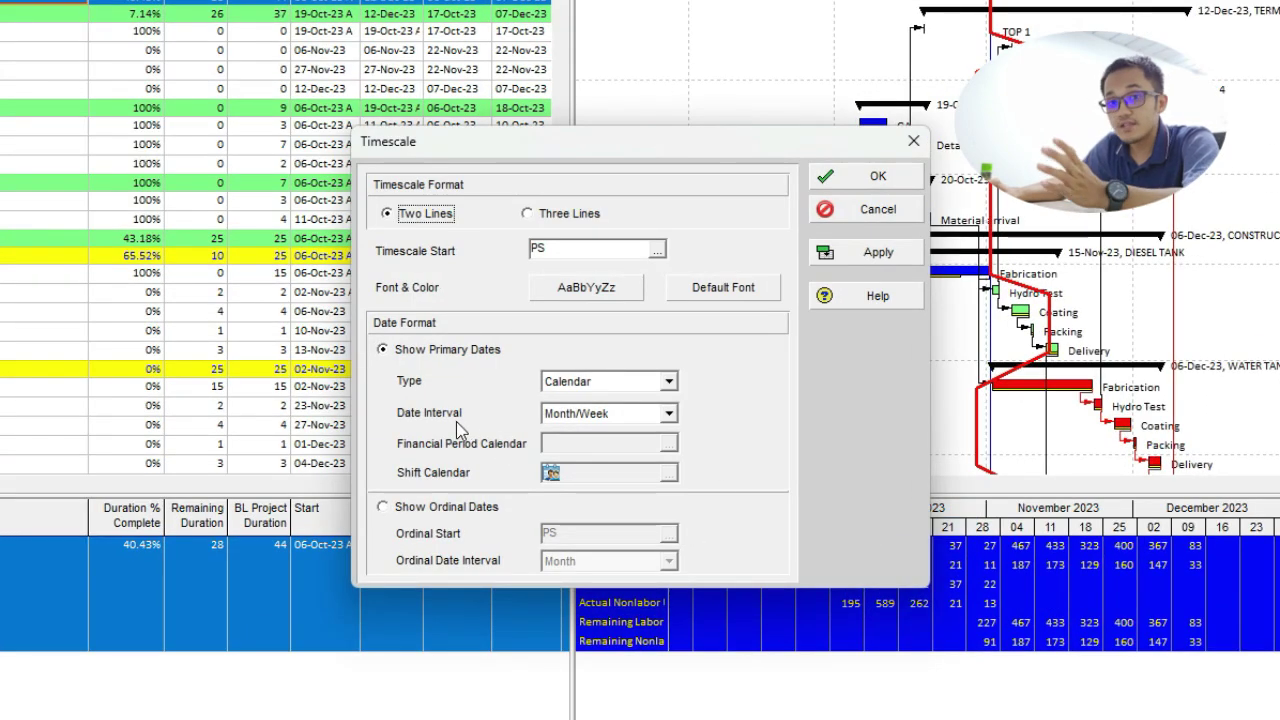
pyautogui.click(669, 414)
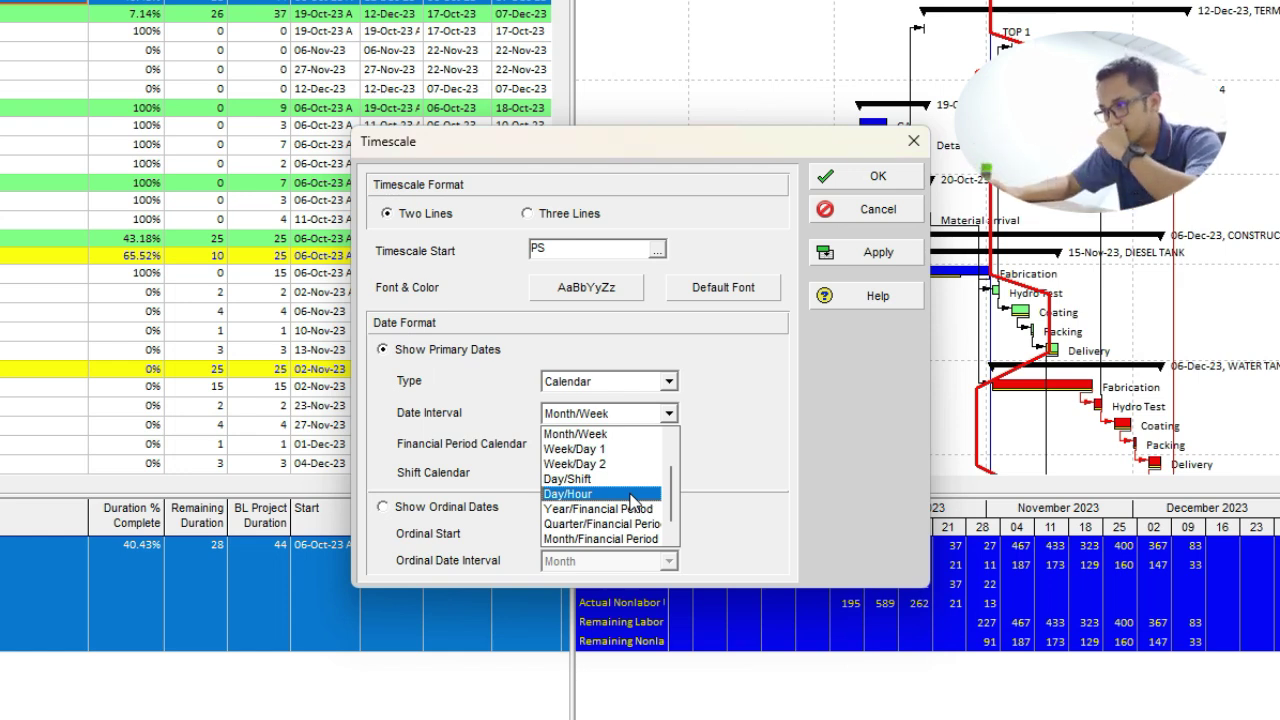
pyautogui.click(605, 435)
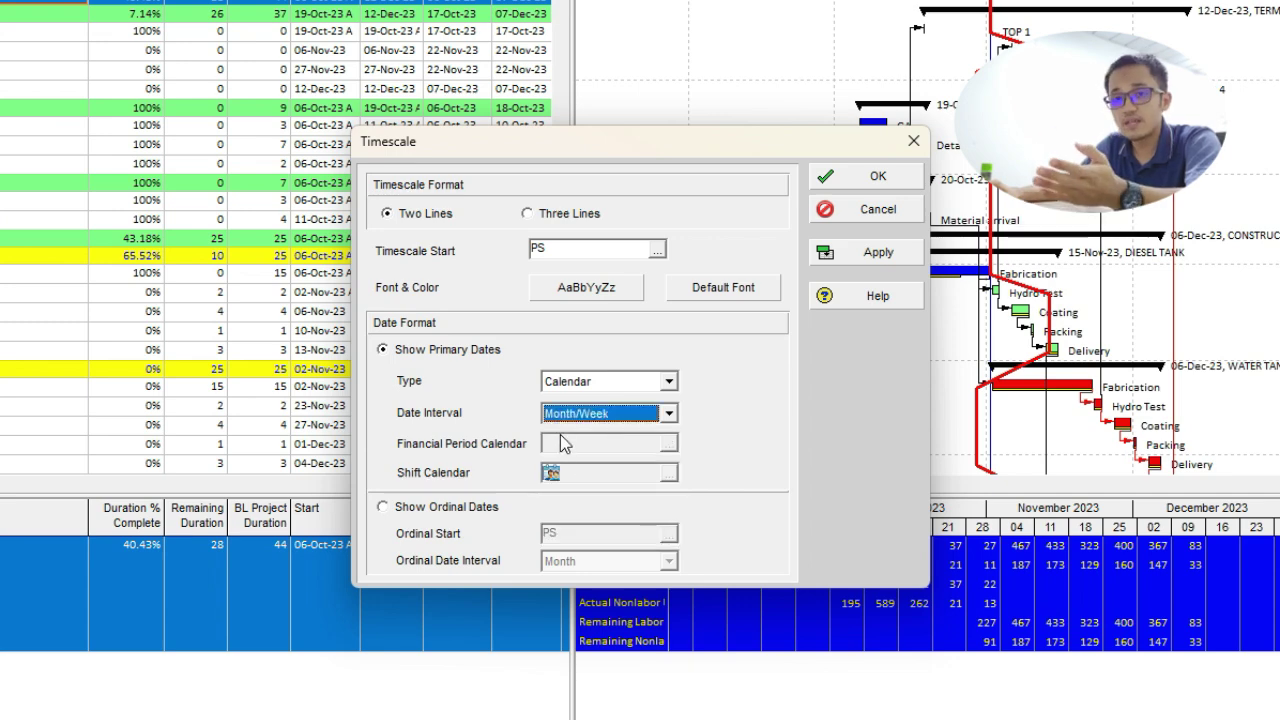
pyautogui.click(864, 180)
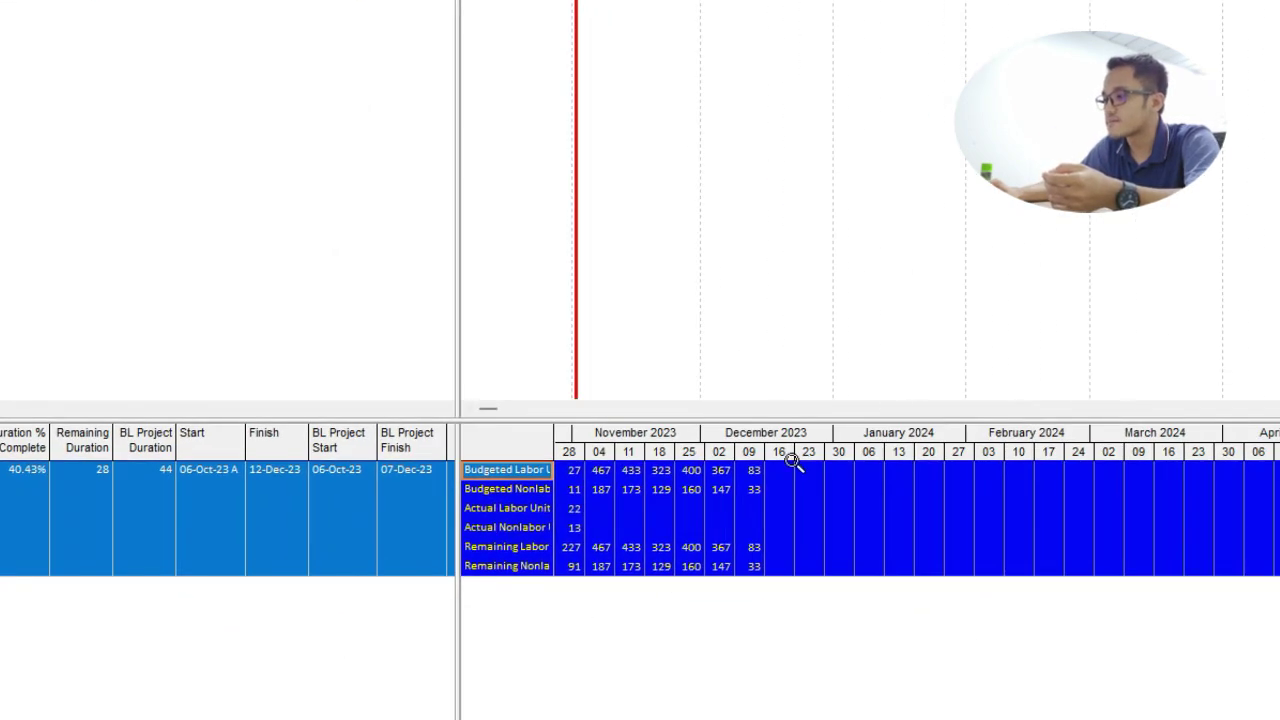
# Step: Adjust the spreadsheet's timescale and widen the activity table to show every column through Total Budget Labor
pyautogui.moveTo(697, 440); pyautogui.dragTo(1005, 440)
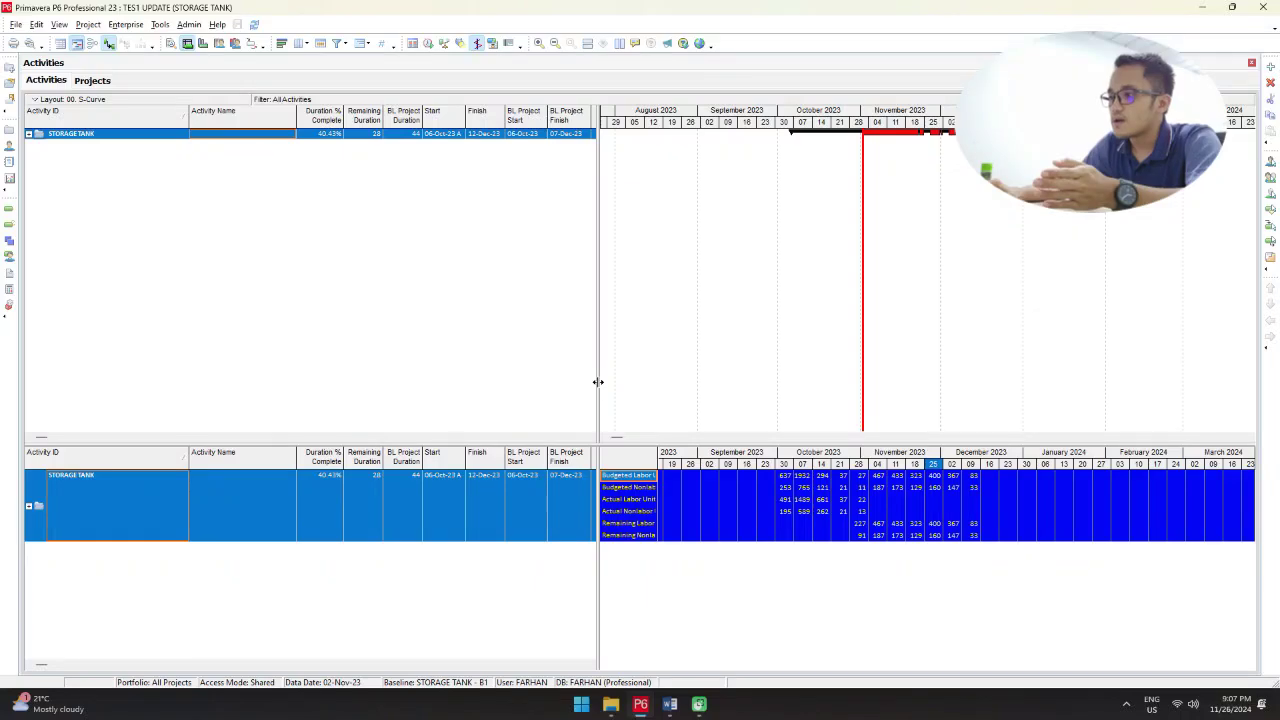
pyautogui.moveTo(461, 328); pyautogui.dragTo(879, 331)
pyautogui.moveTo(860, 389); pyautogui.dragTo(843, 389)
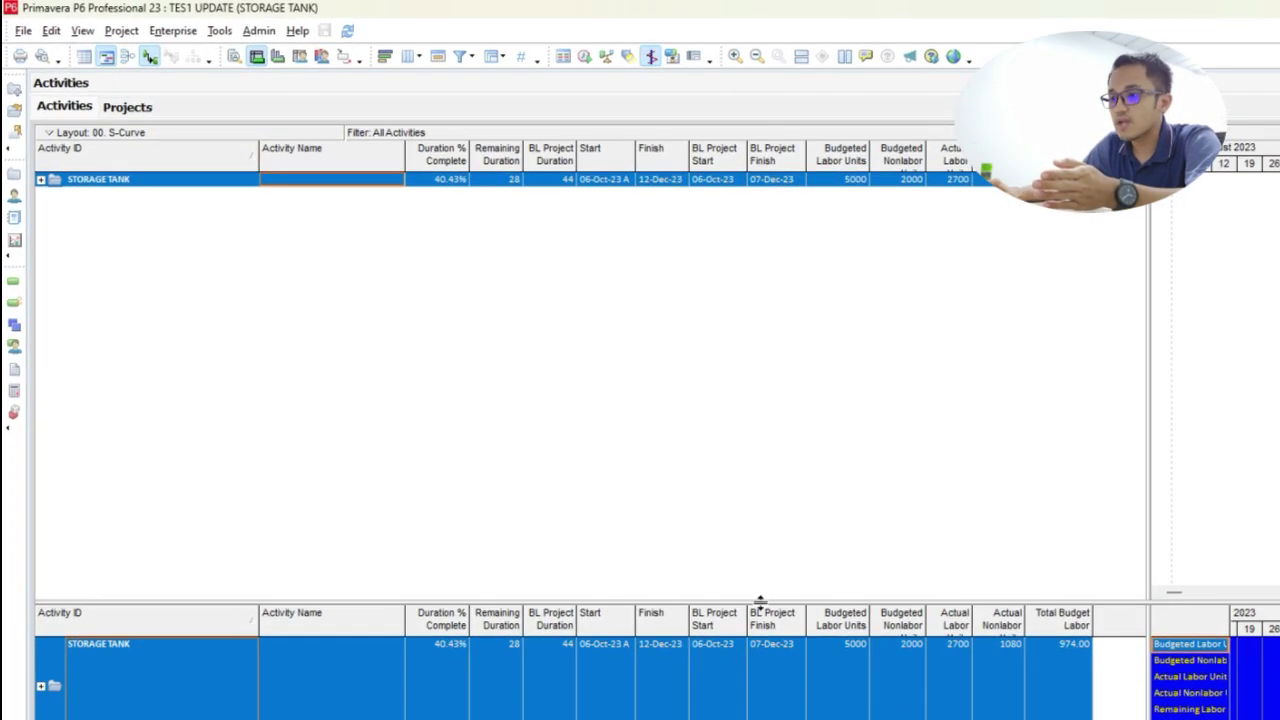
pyautogui.click(227, 680)
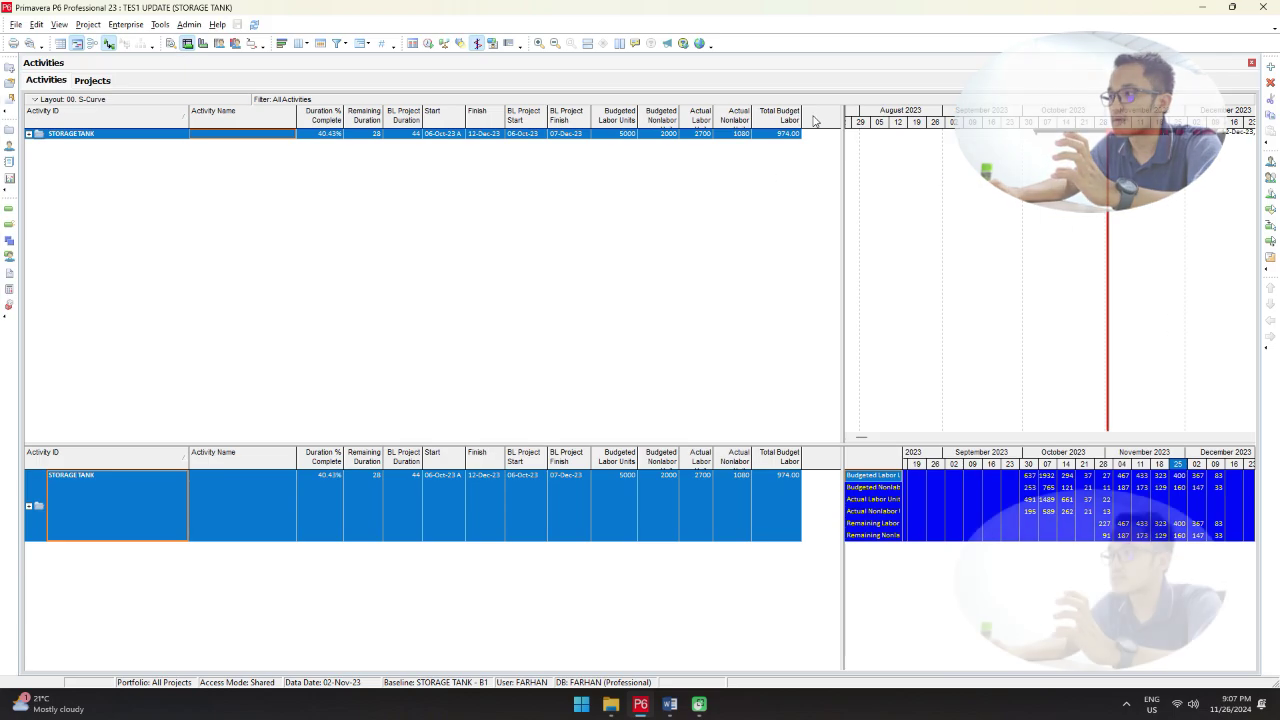
# Step: Remove Duration % Complete and Remaining Duration from the activity table's selected columns
pyautogui.rightClick(815, 120)
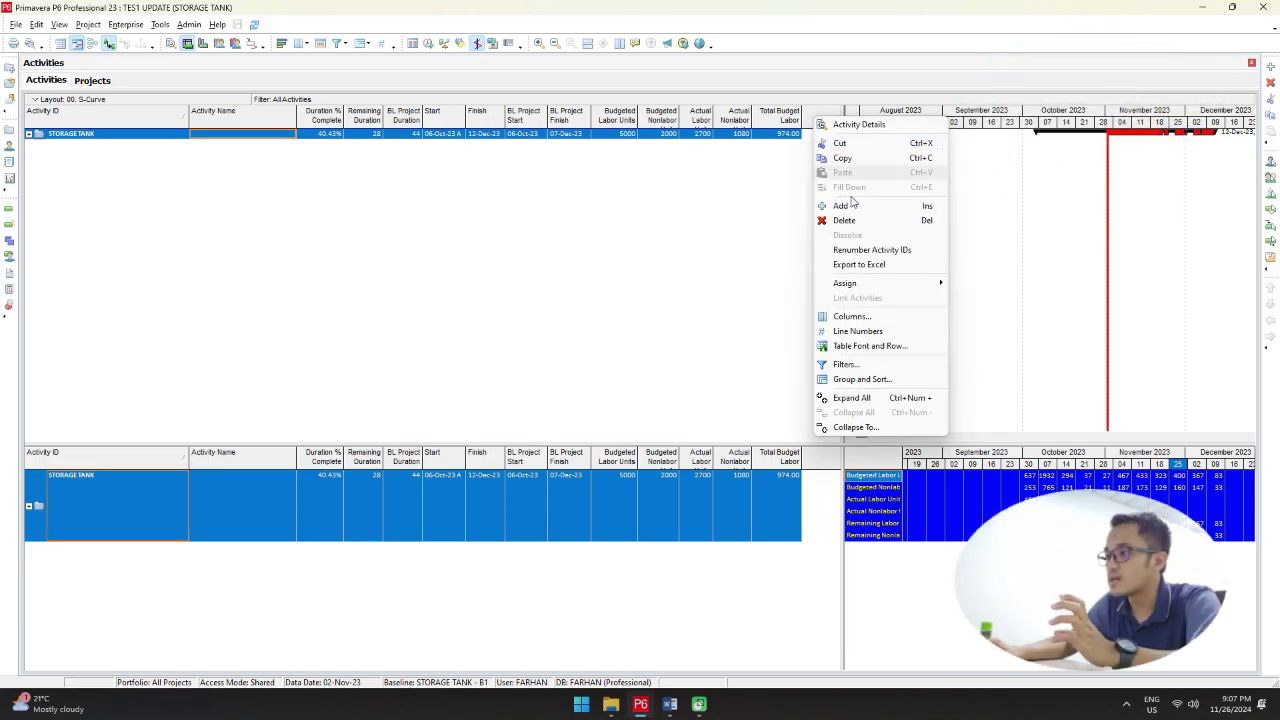
pyautogui.click(850, 318)
pyautogui.moveTo(846, 338); pyautogui.dragTo(846, 218)
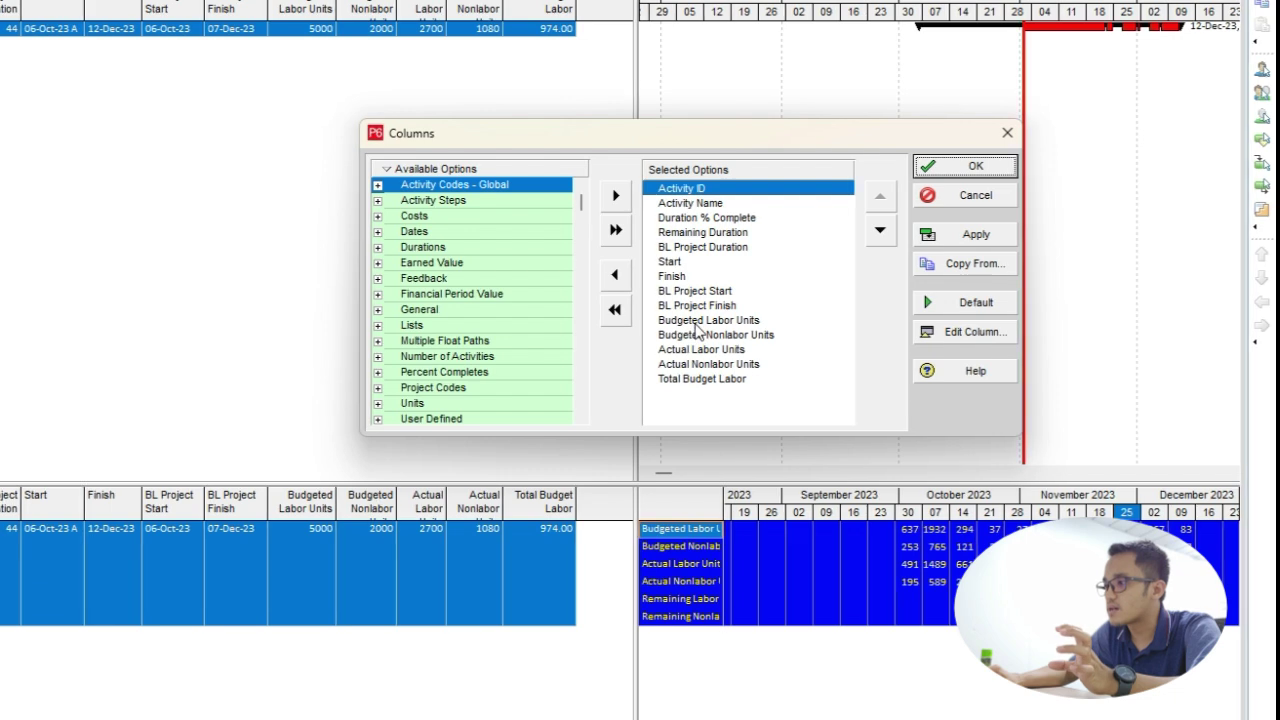
pyautogui.click(698, 321)
pyautogui.click(750, 336)
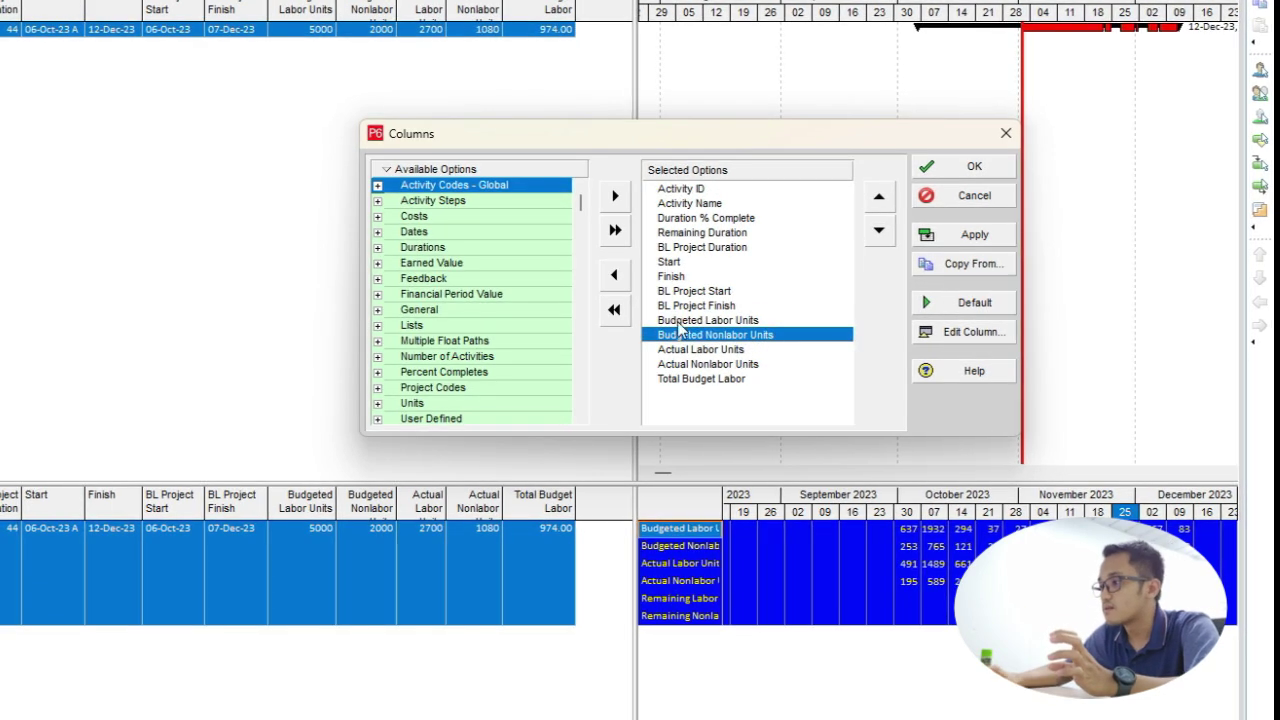
pyautogui.click(727, 233)
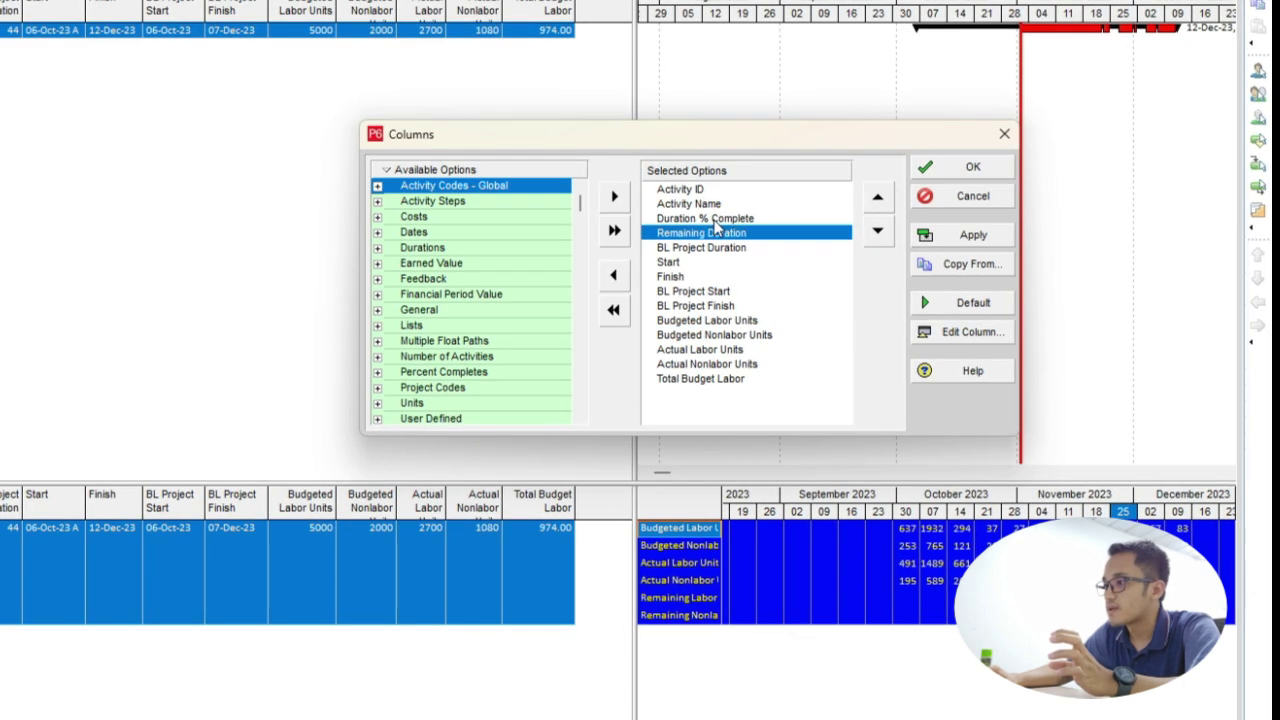
pyautogui.keyDown('ctrl'); pyautogui.click(714, 220); pyautogui.keyUp('ctrl')
pyautogui.click(614, 275)
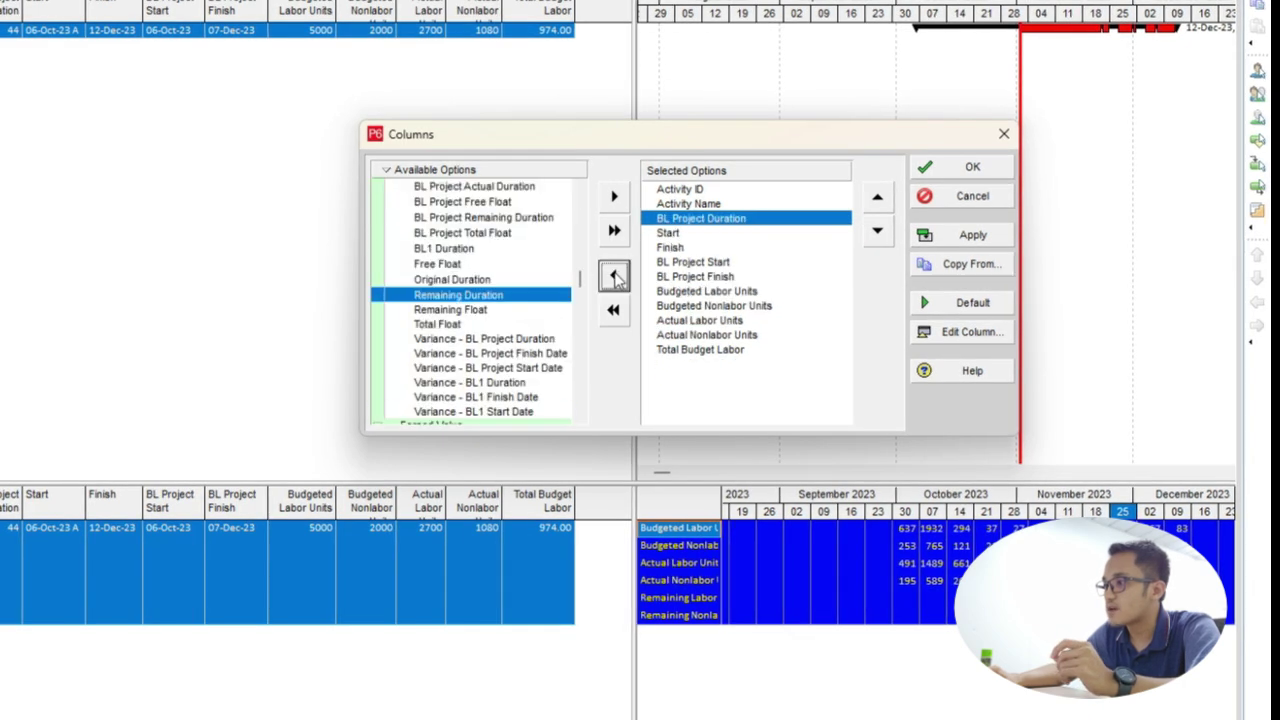
# Step: Remove the BL Project Duration, Start, Finish, BL Project Start and BL Project Finish columns, and narrow the activity table to fit
pyautogui.click(614, 276)
pyautogui.click(614, 276)
pyautogui.click(614, 276)
pyautogui.click(614, 276)
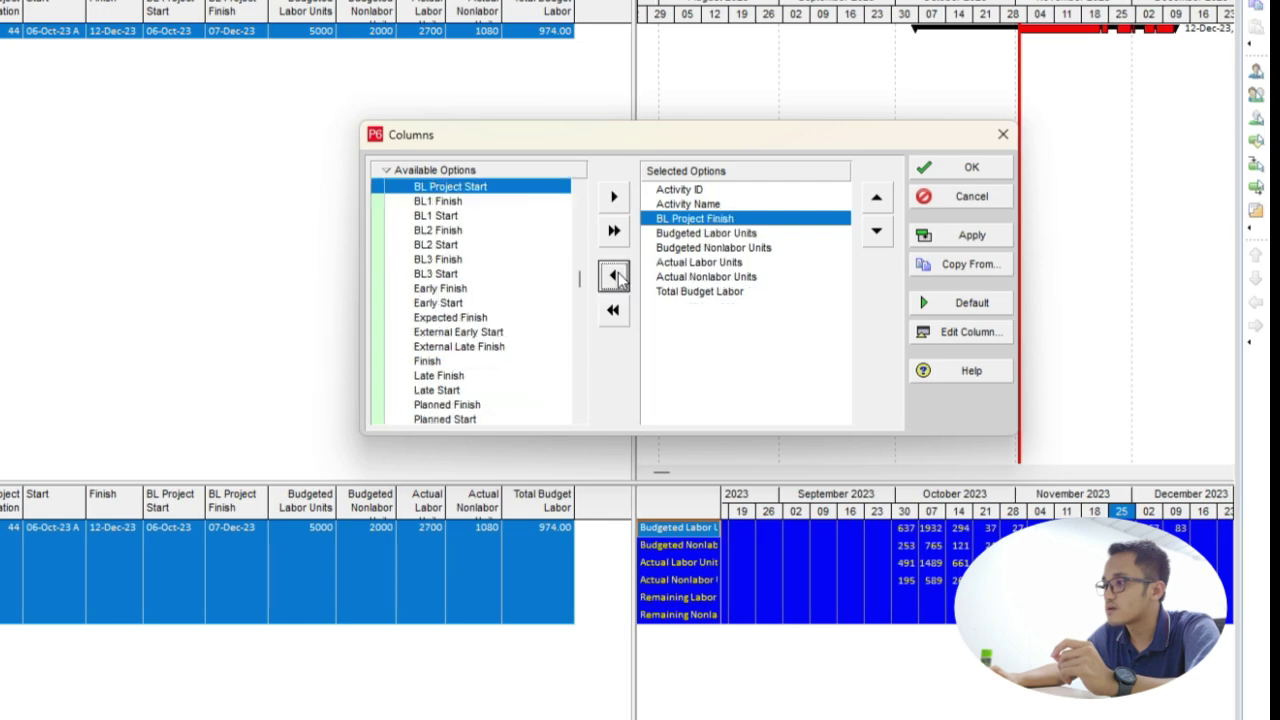
pyautogui.click(614, 276)
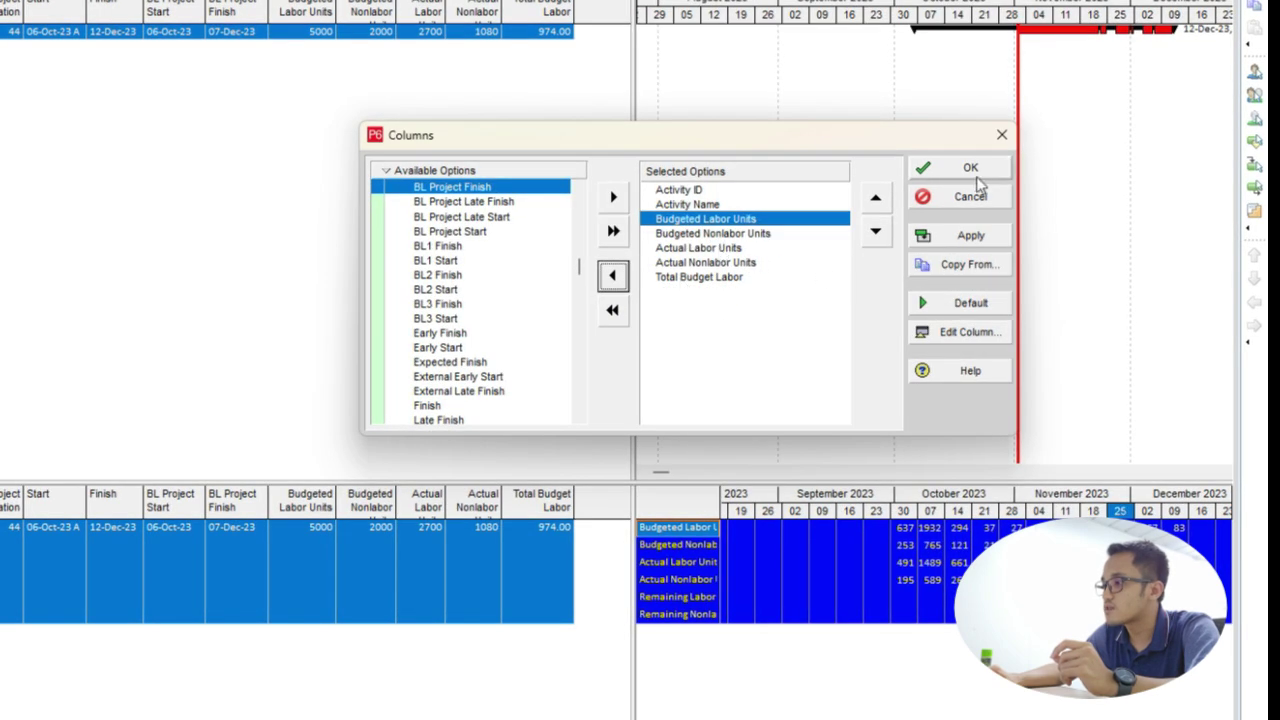
pyautogui.click(976, 170)
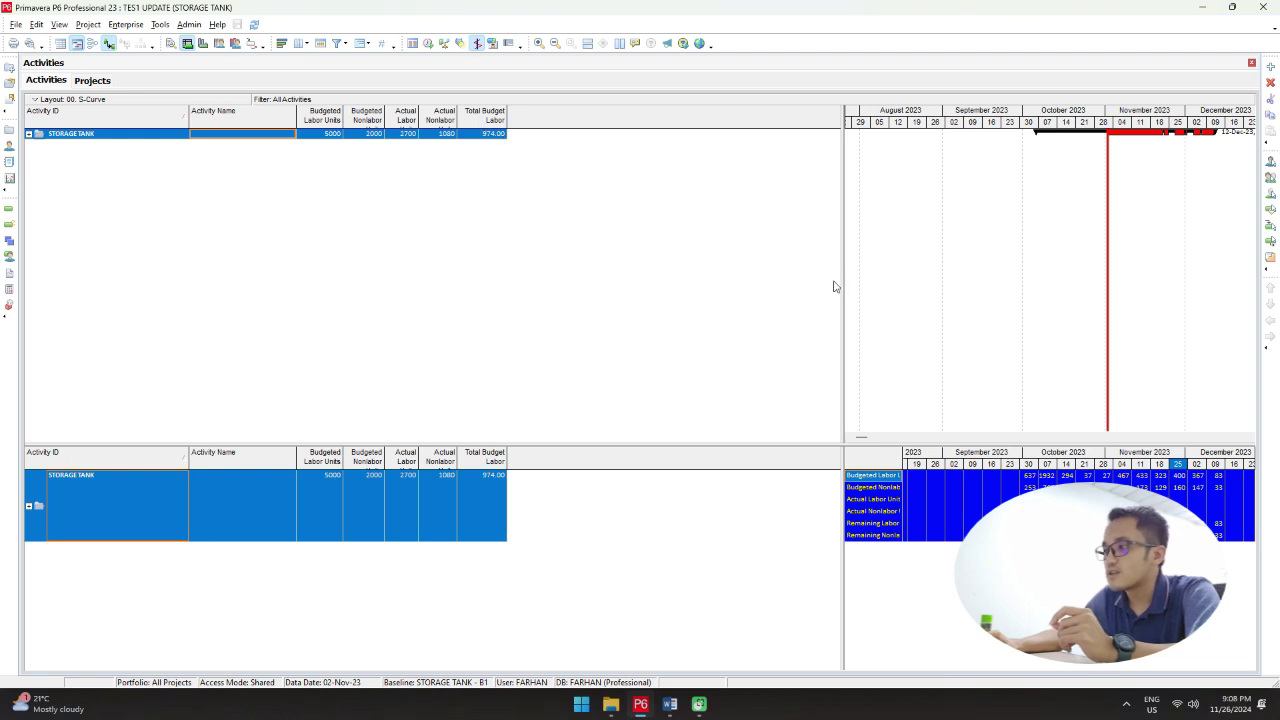
pyautogui.moveTo(843, 277); pyautogui.dragTo(572, 272)
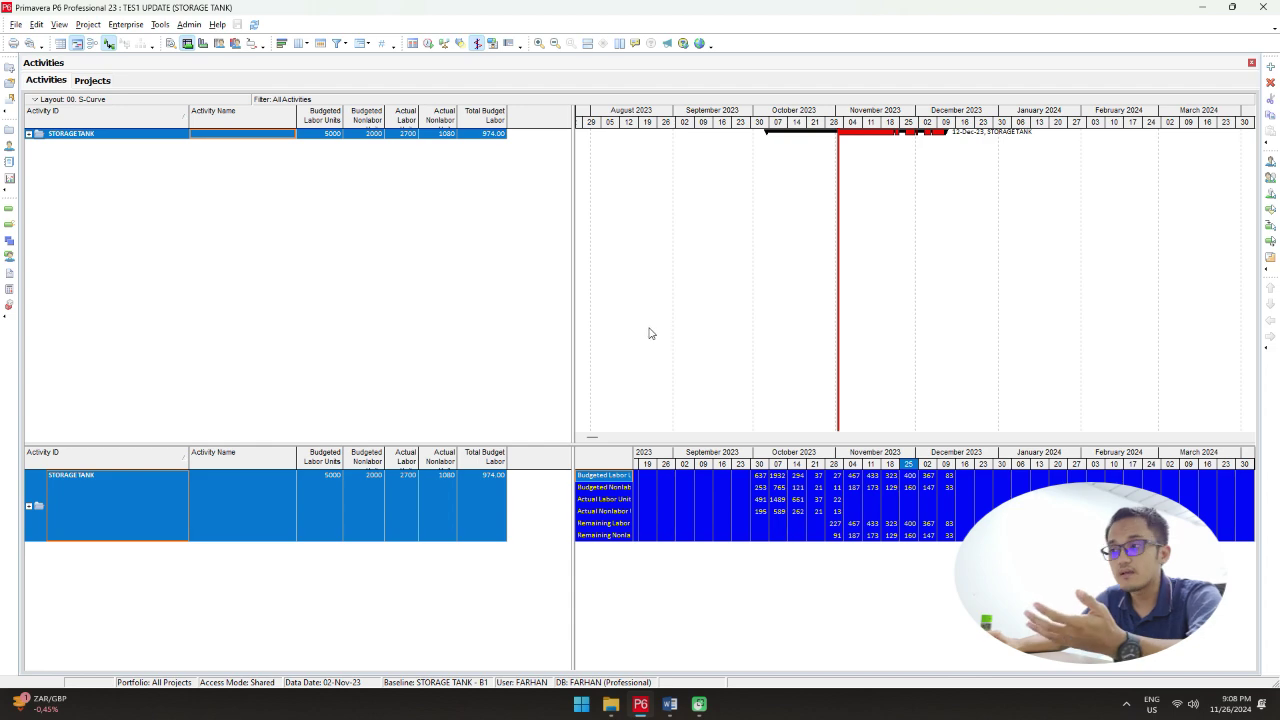
# Step: Set the first day of the week to Saturday in the admin preferences
pyautogui.click(188, 24)
pyautogui.click(225, 37)
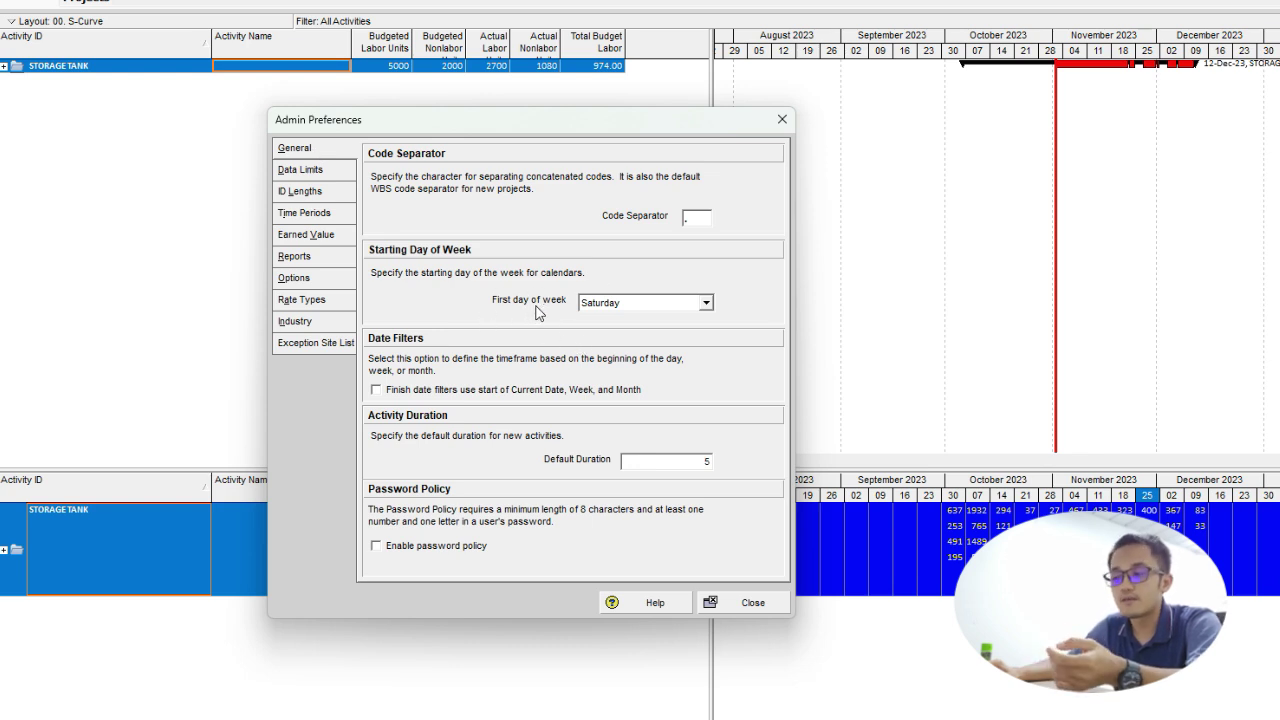
pyautogui.click(706, 304)
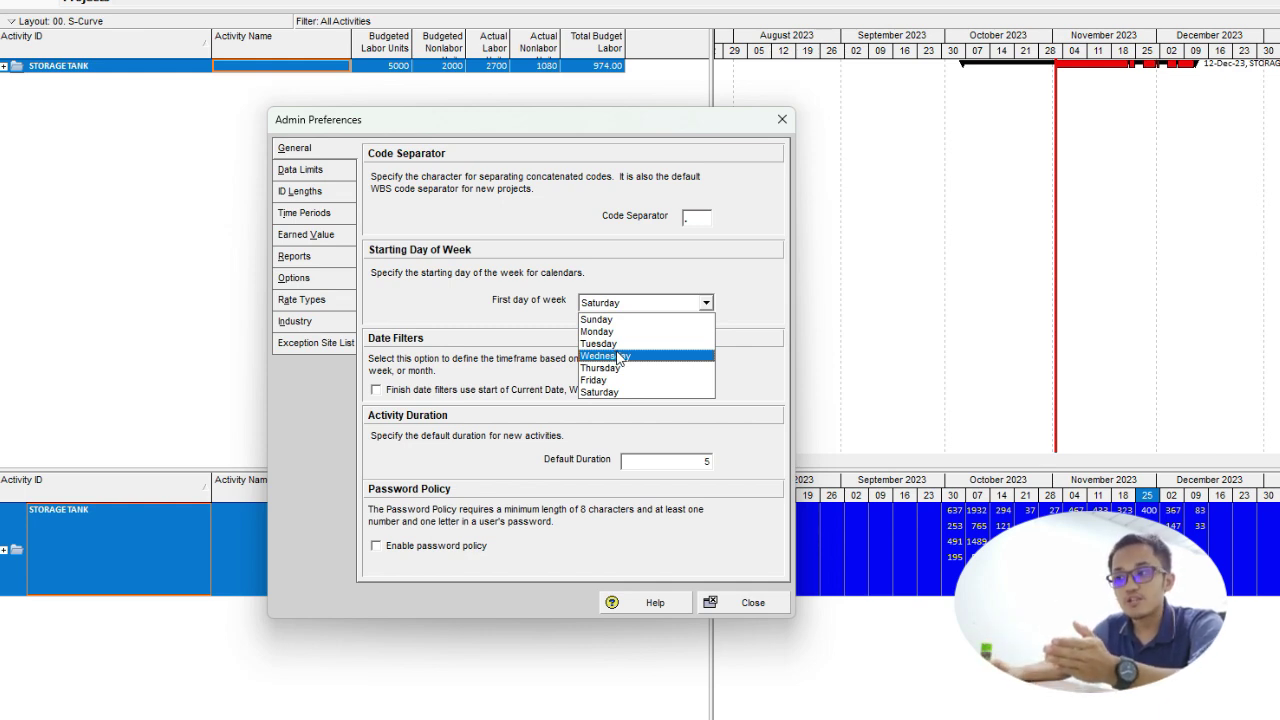
pyautogui.click(617, 393)
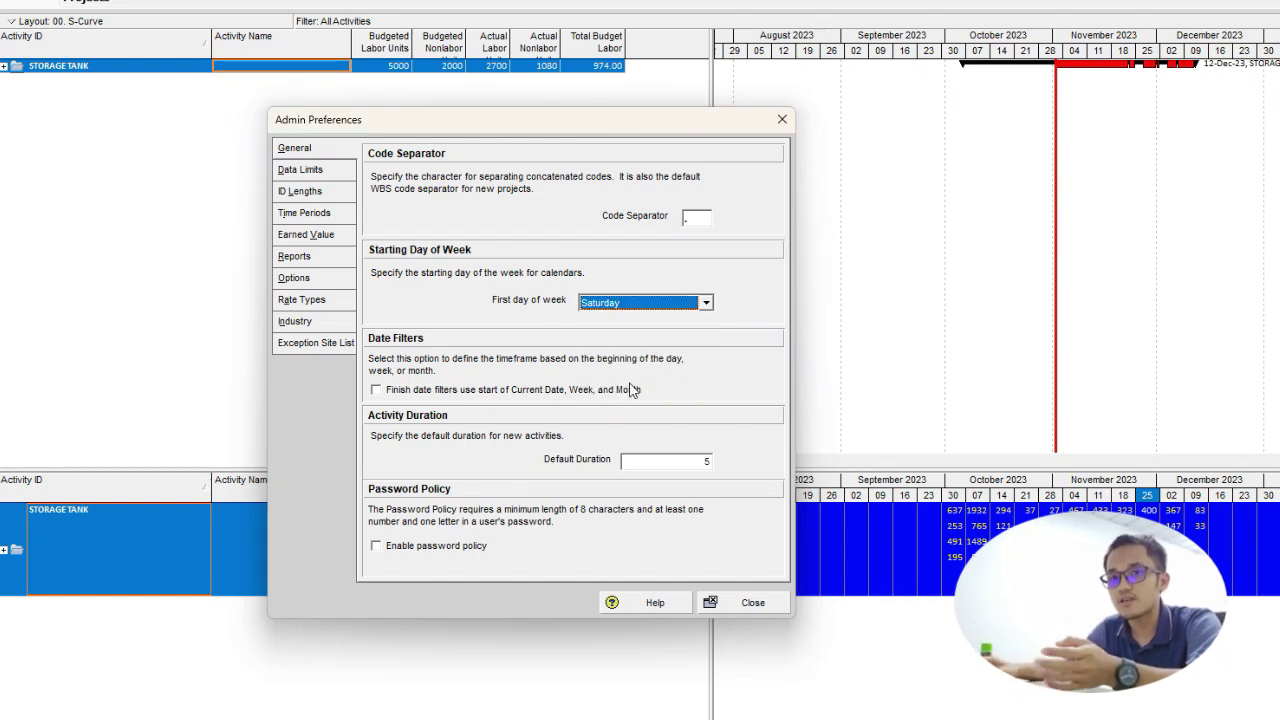
pyautogui.click(626, 311)
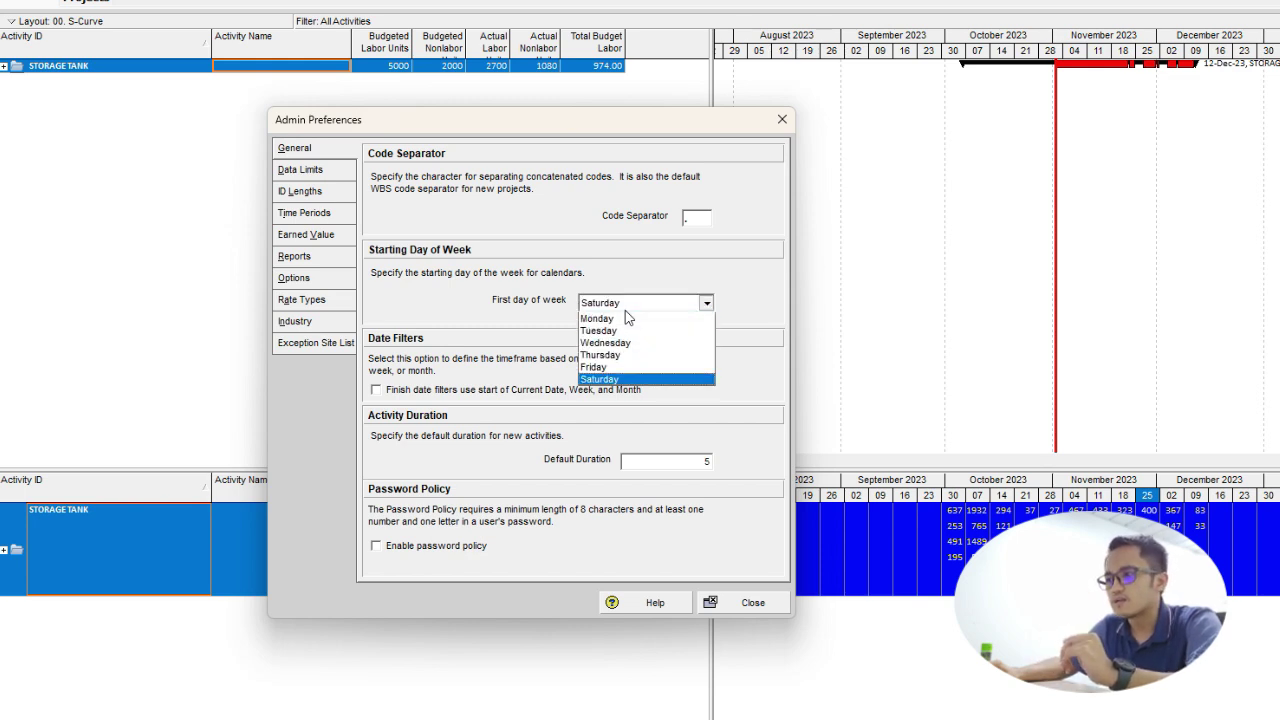
pyautogui.click(533, 369)
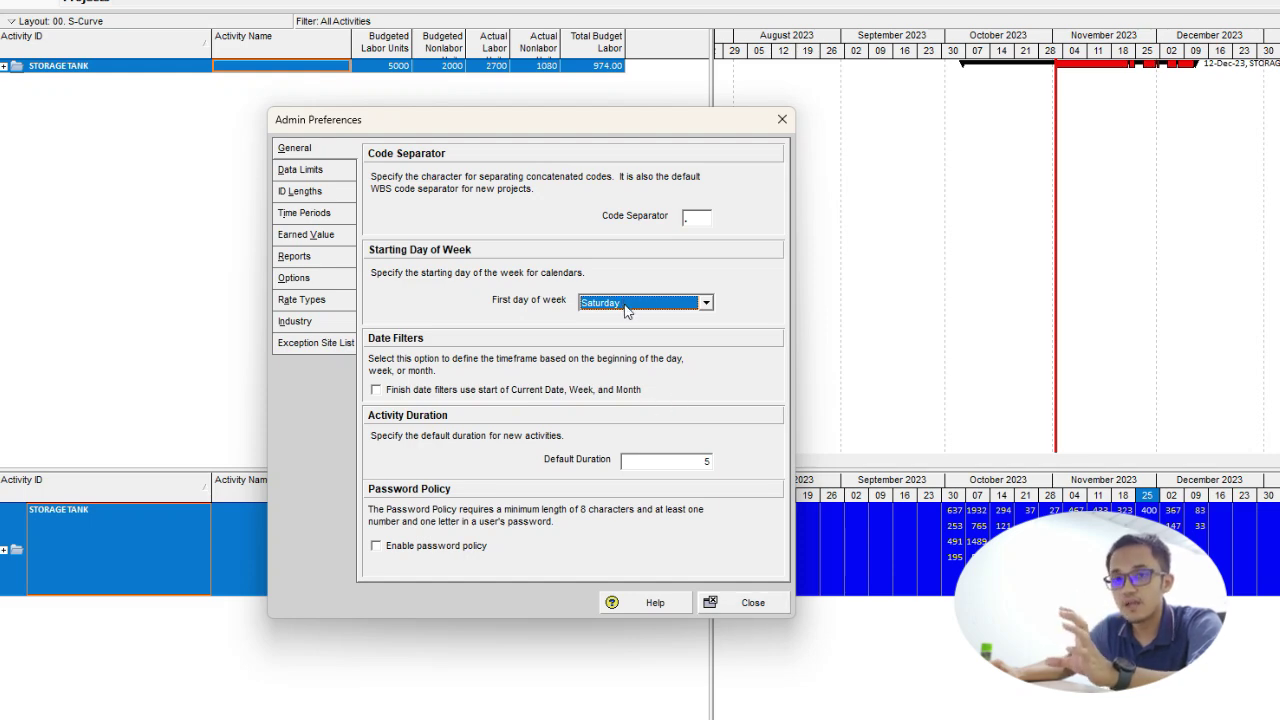
pyautogui.click(750, 602)
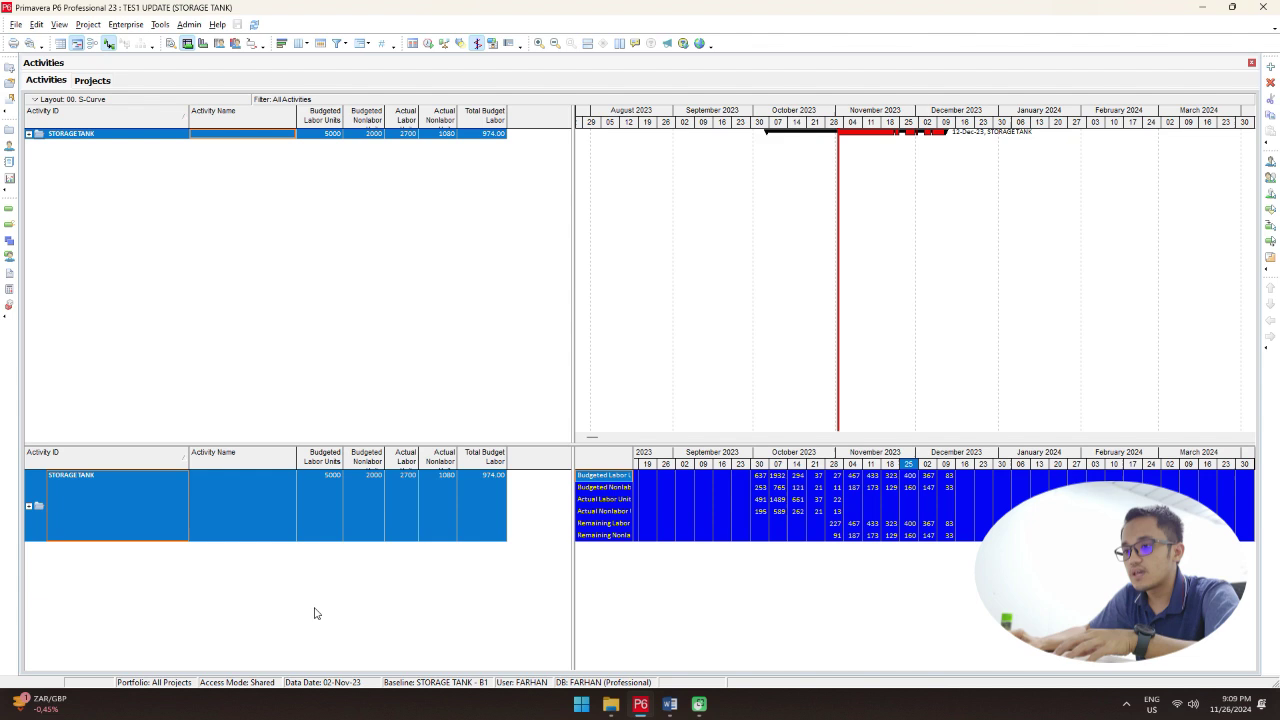
# Step: Copy the usage spreadsheet data, switch to Excel 2016 and paste it into cell A1 of a new blank workbook
pyautogui.click(151, 543)
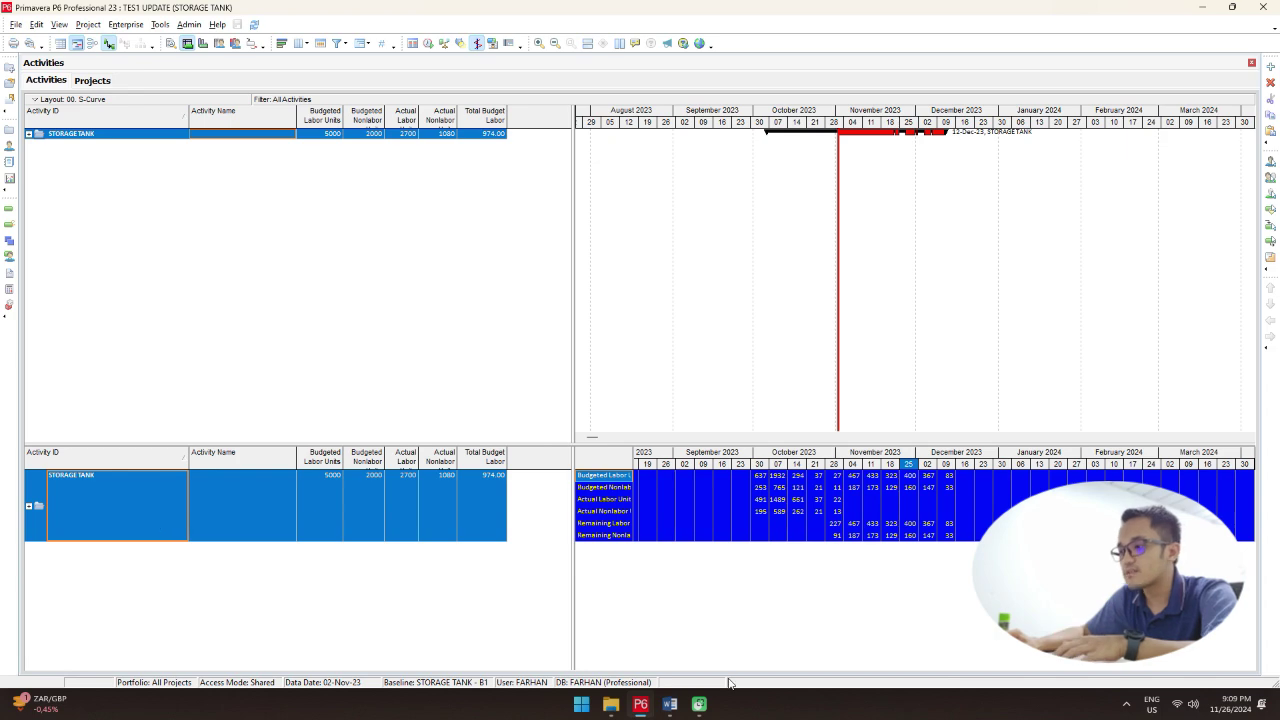
pyautogui.click(581, 704)
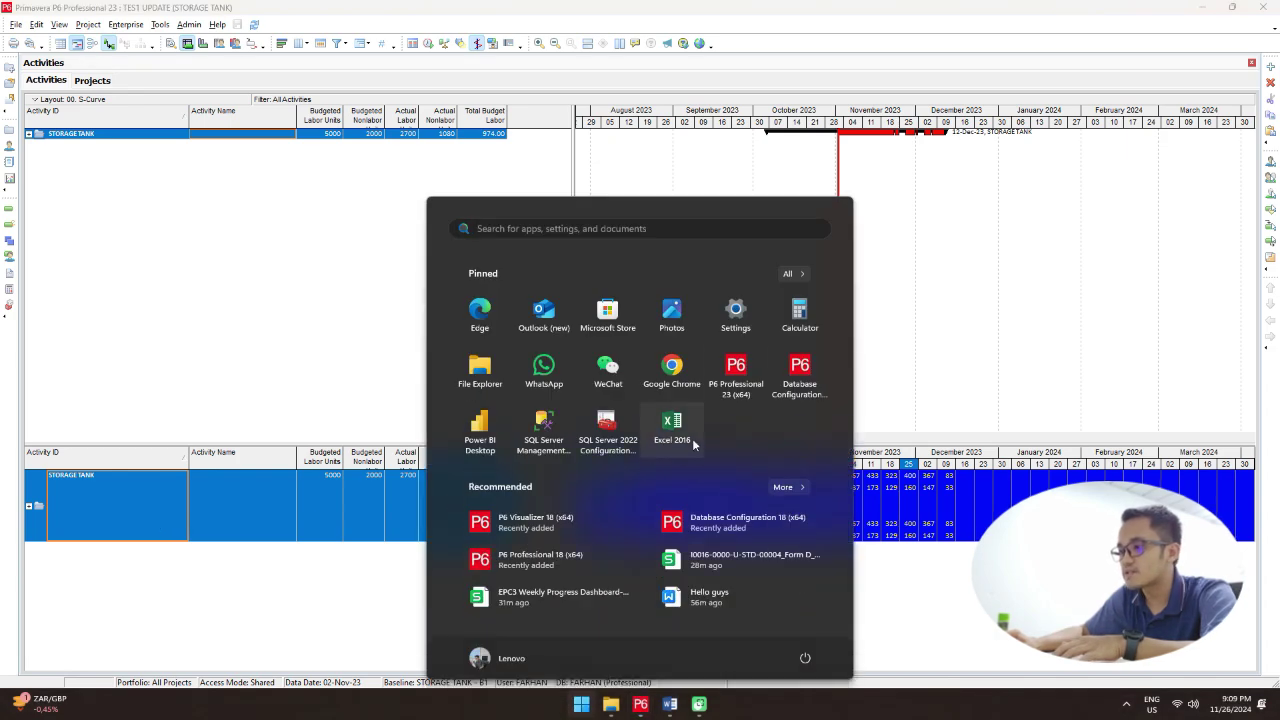
pyautogui.click(672, 421)
pyautogui.click(660, 387)
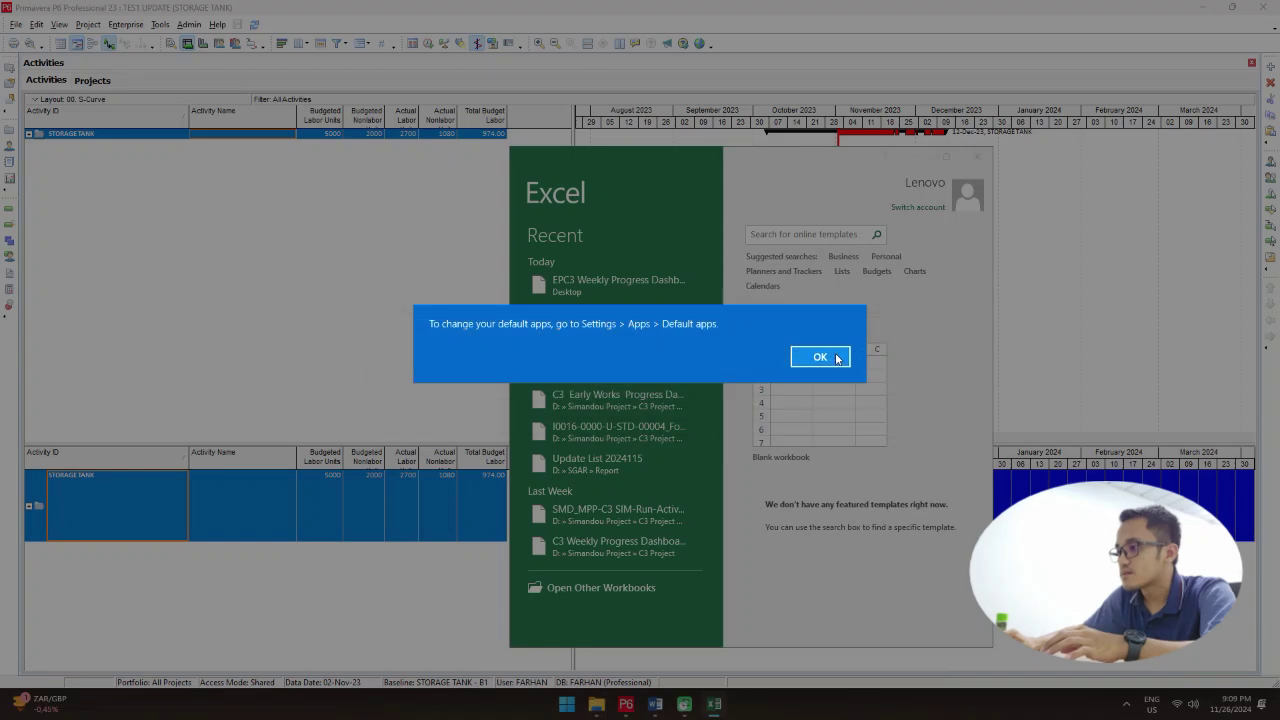
pyautogui.click(822, 357)
pyautogui.click(835, 402)
pyautogui.click(946, 157)
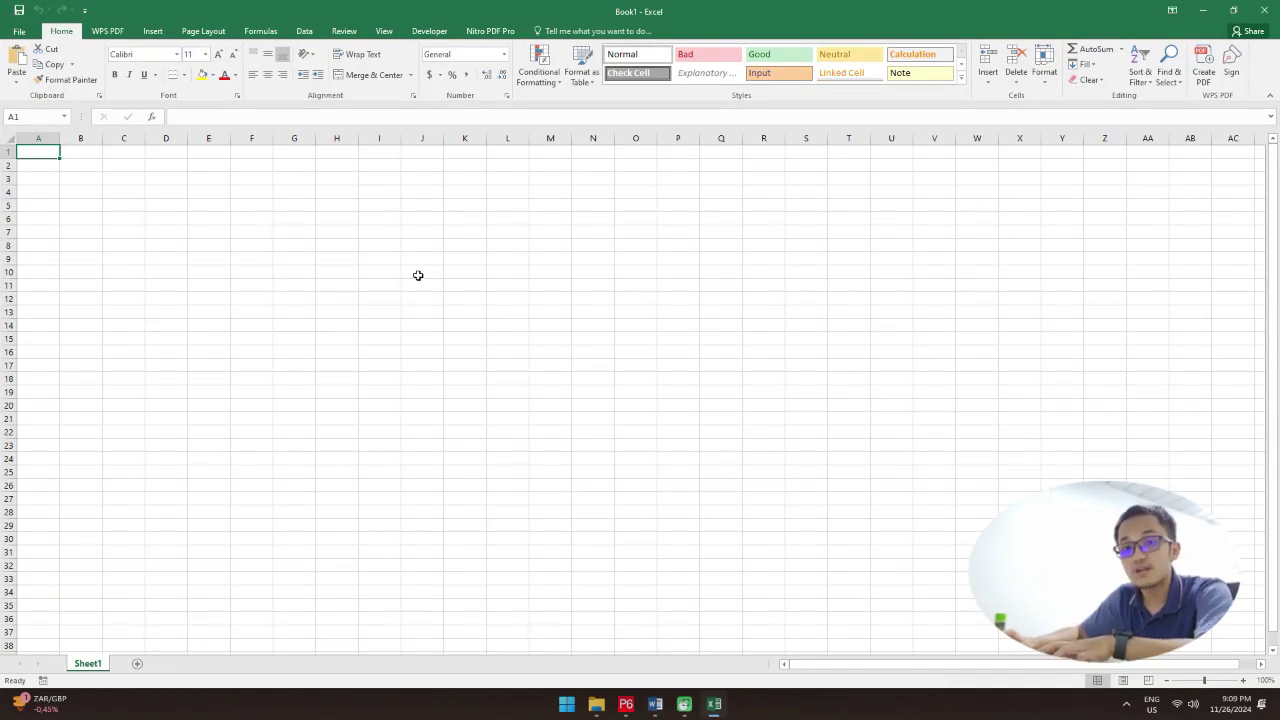
pyautogui.hotkey('ctrl', 'v')
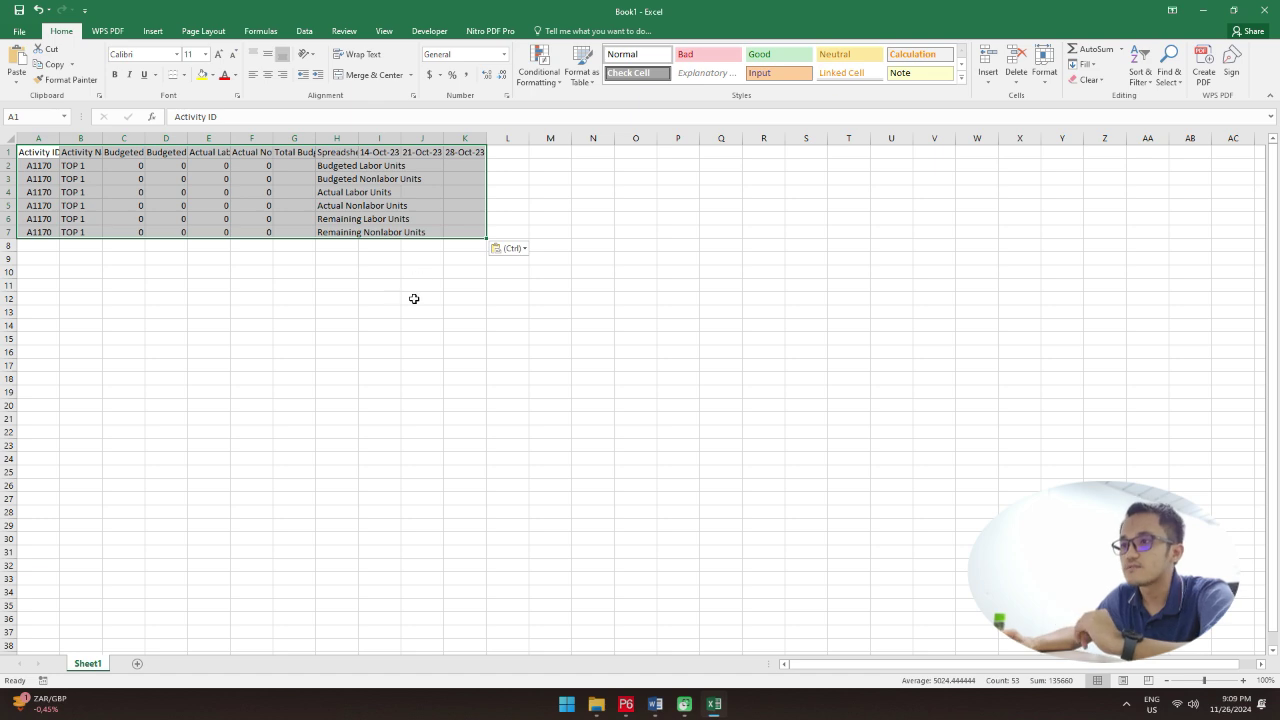
# Step: Auto-fit the widths of columns A to K to their contents
pyautogui.moveTo(37, 138); pyautogui.dragTo(486, 138)
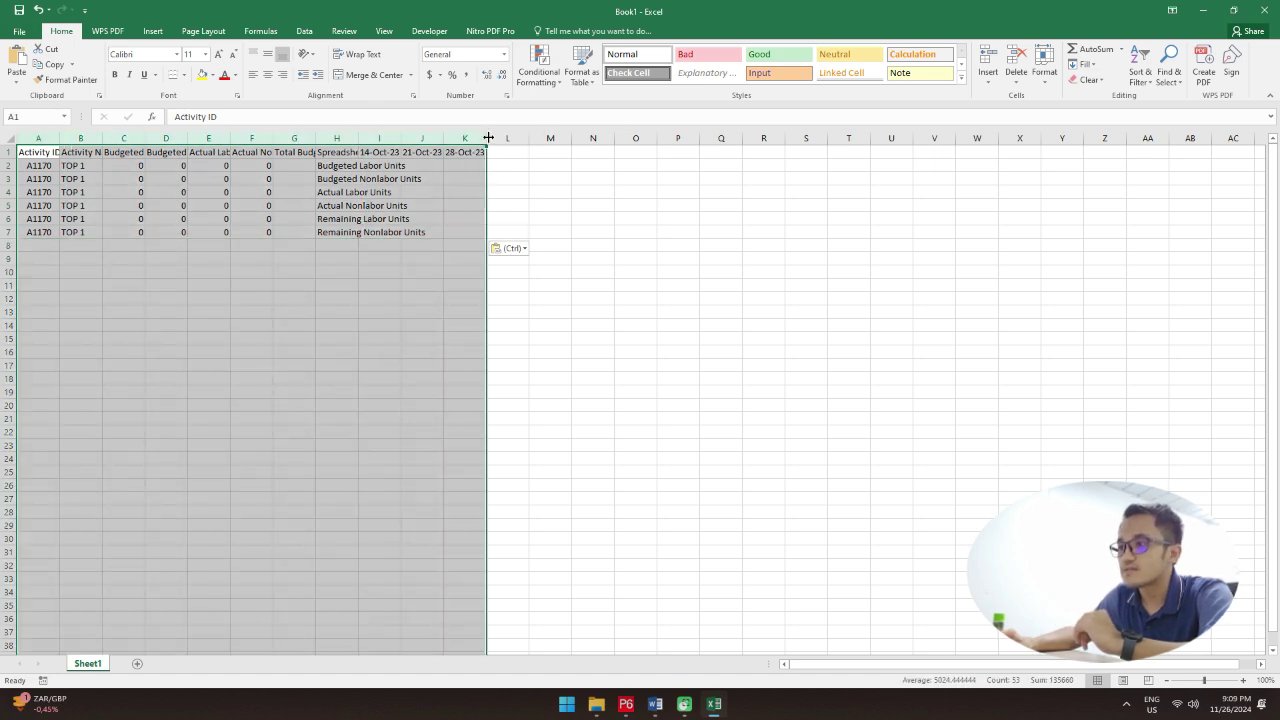
pyautogui.doubleClick(488, 138)
pyautogui.click(680, 283)
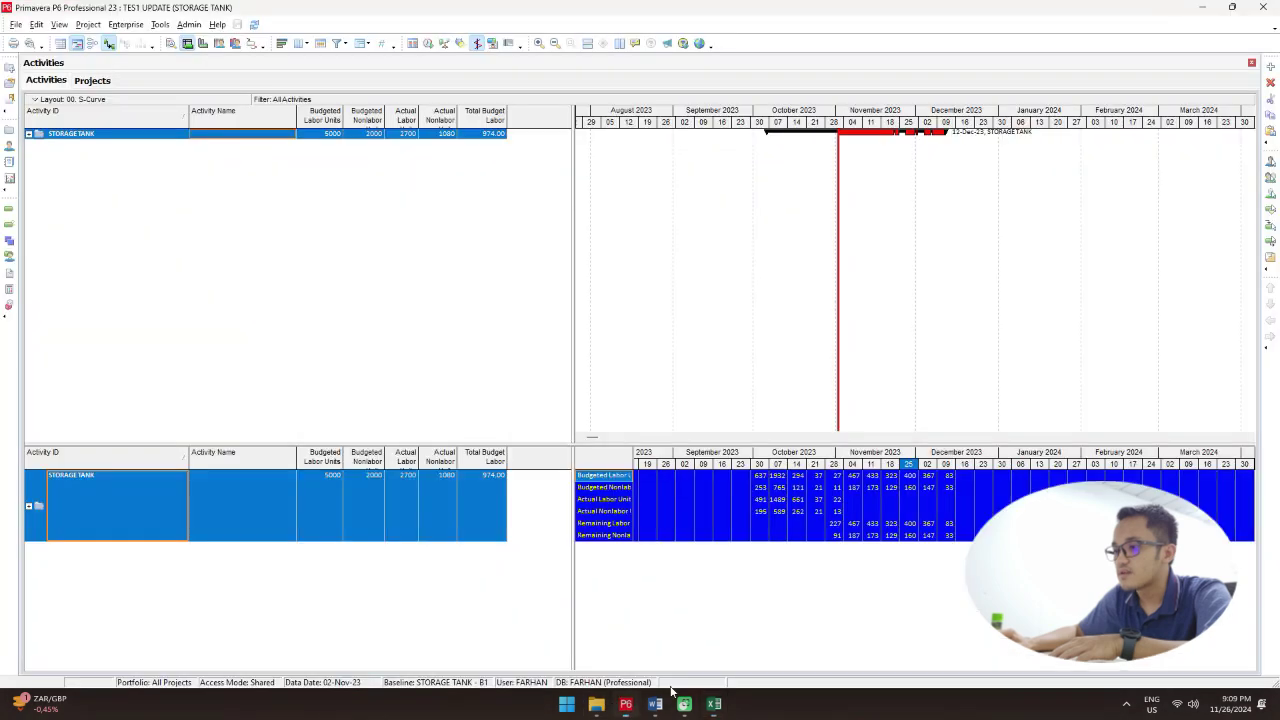
# Step: Switch to Primavera P6, copy the STORAGE TANK summary row from the usage spreadsheet, and paste it over the Excel data at cell A1
pyautogui.click(626, 704)
pyautogui.click(207, 501)
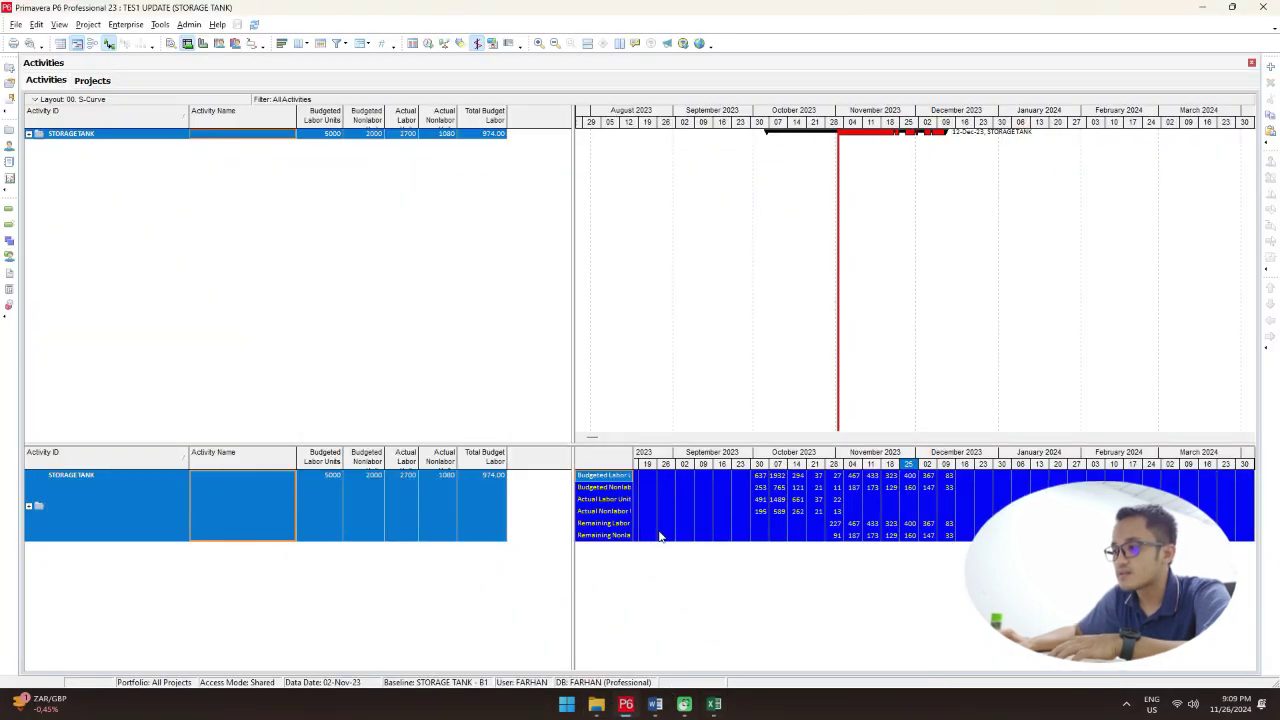
pyautogui.click(612, 488)
pyautogui.click(158, 510)
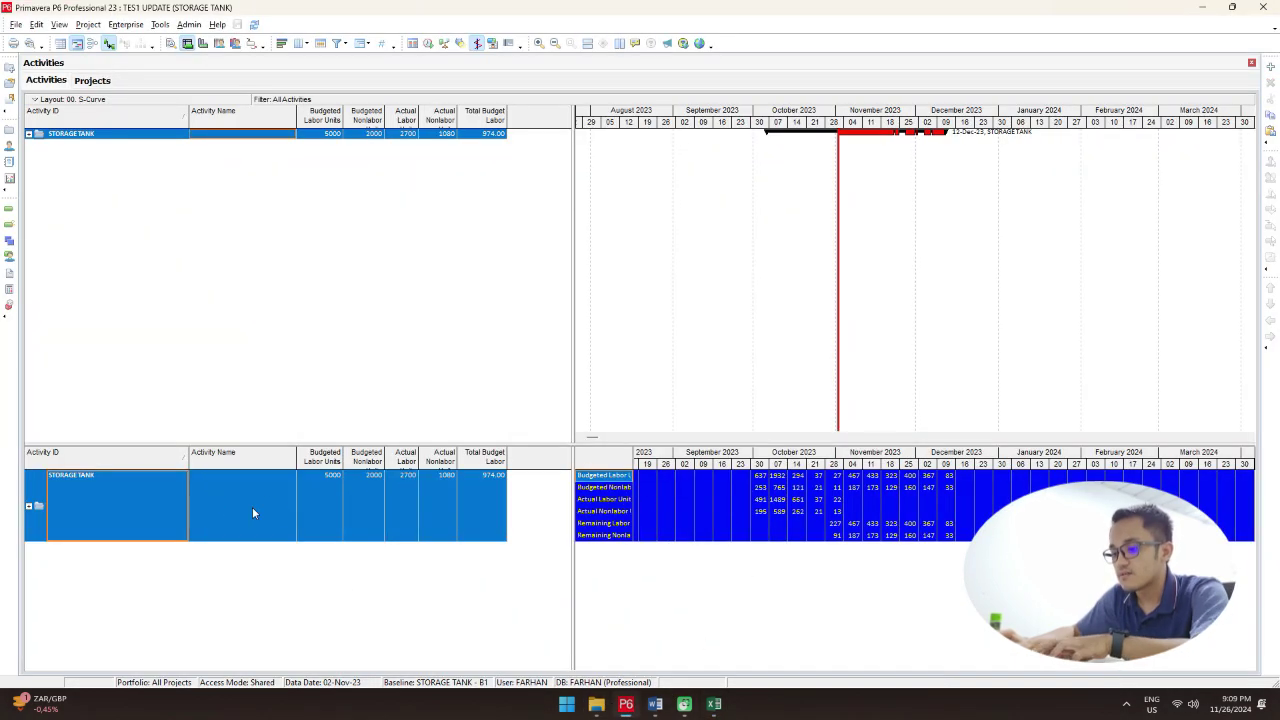
pyautogui.click(714, 705)
pyautogui.click(114, 249)
pyautogui.click(40, 152)
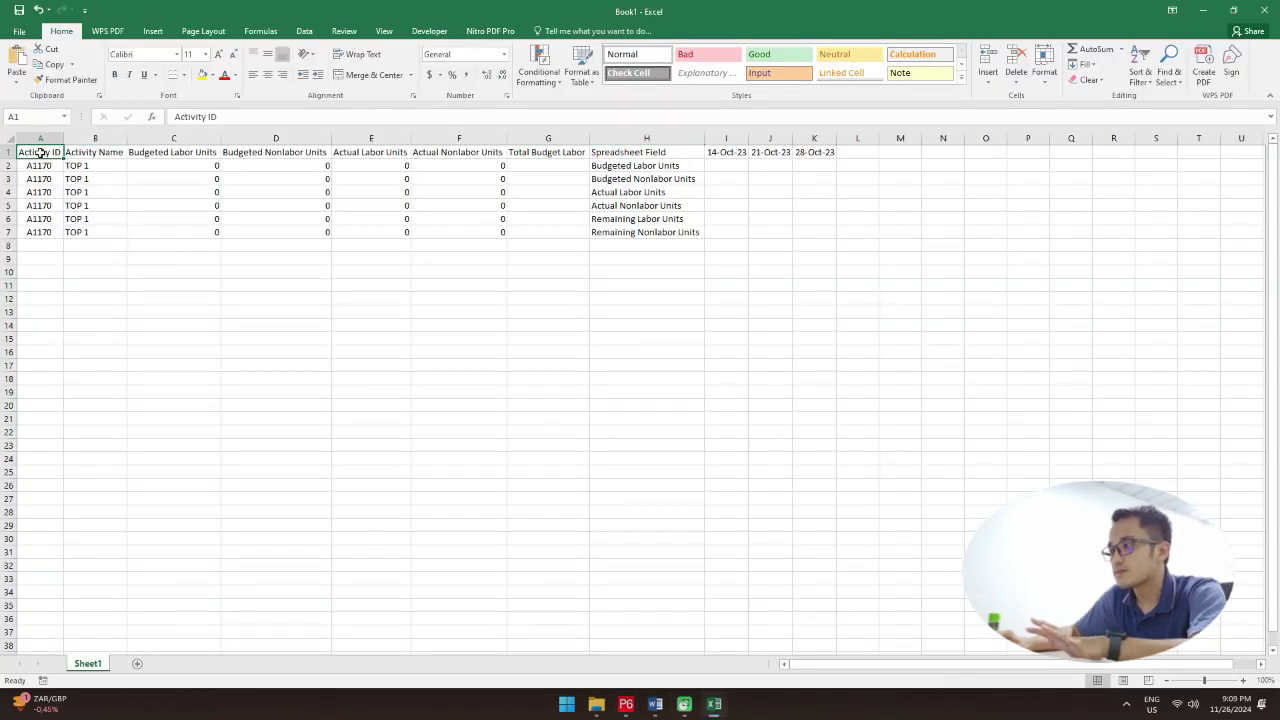
pyautogui.hotkey('ctrl', 'v')
pyautogui.click(857, 338)
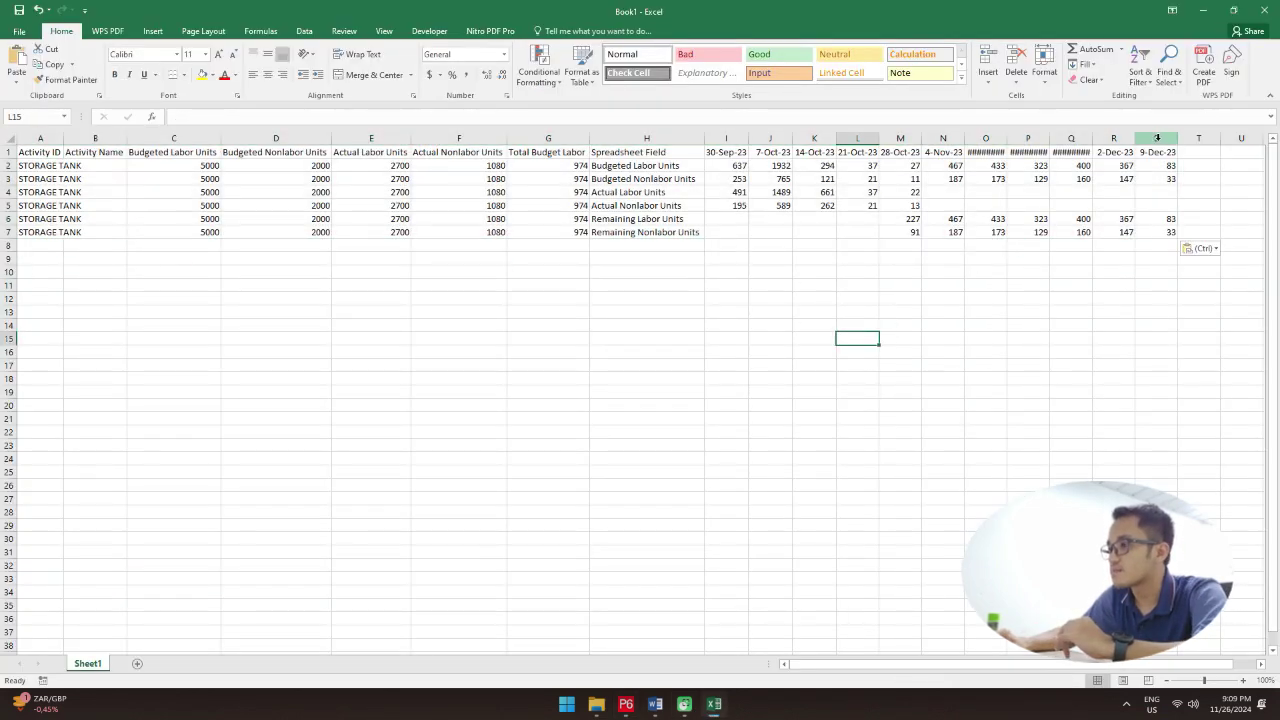
# Step: Auto-fit the widths of columns A to S so all headers and dates fit
pyautogui.moveTo(1157, 138); pyautogui.dragTo(127, 133)
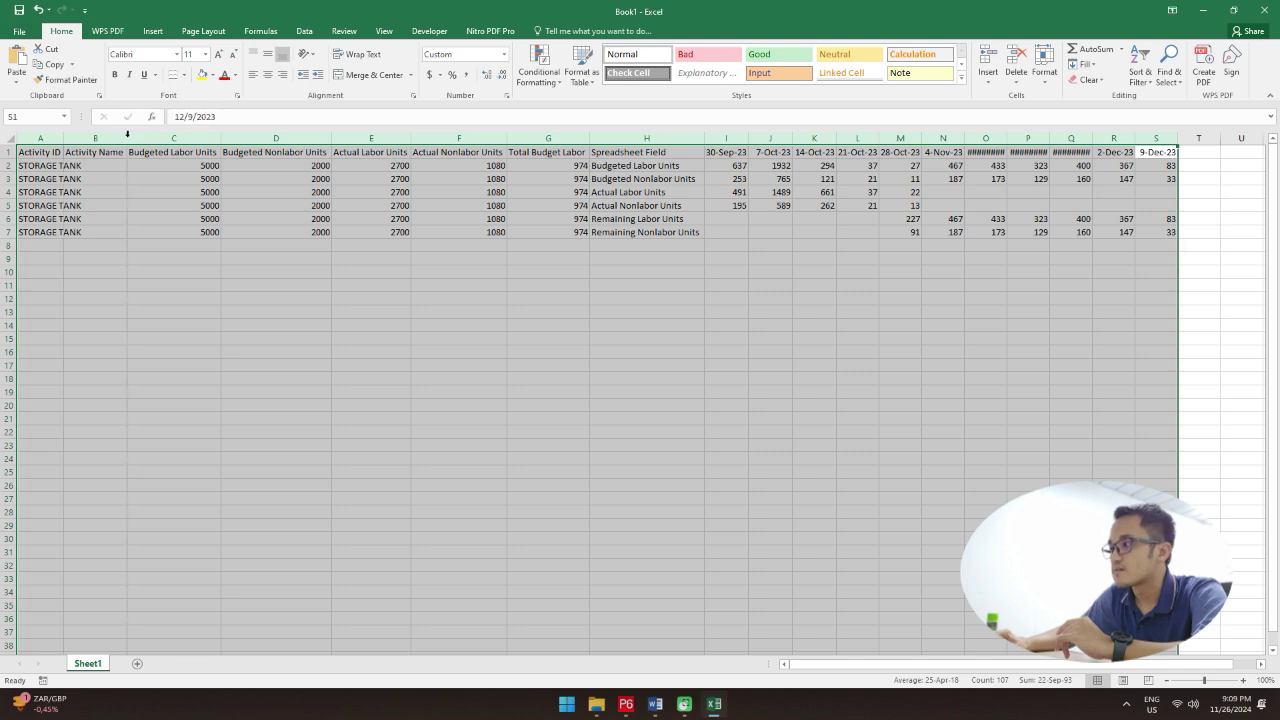
pyautogui.doubleClick(127, 135)
pyautogui.click(1102, 422)
pyautogui.click(1188, 206)
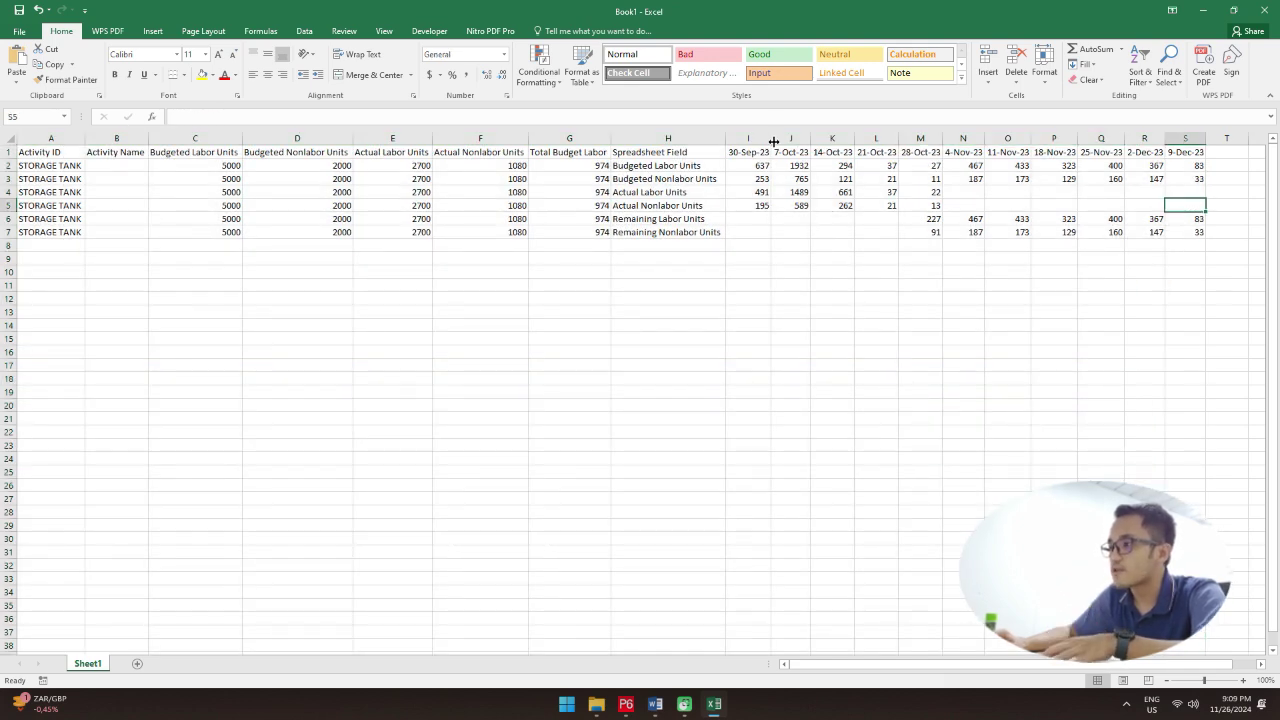
# Step: Check the 30-Sep-23 week heading against the system calendar by browsing back to September 2023, clearing the notifications on the way
pyautogui.click(1188, 139)
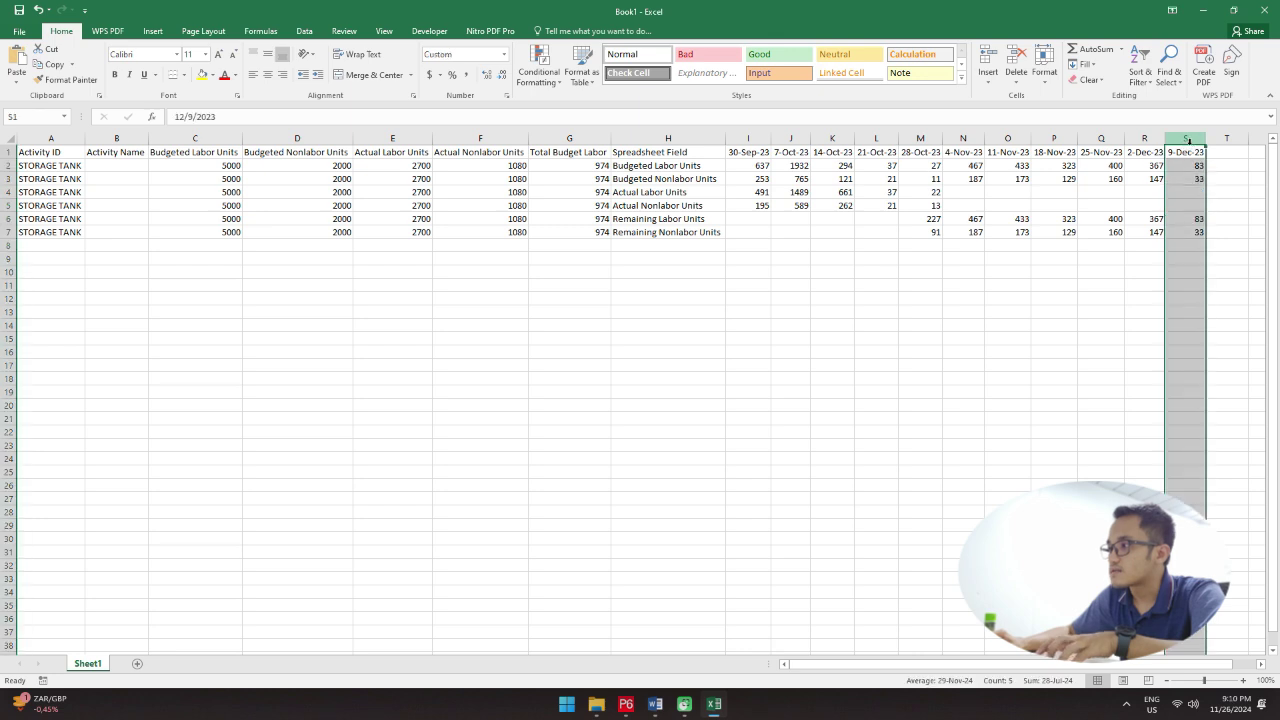
pyautogui.click(834, 289)
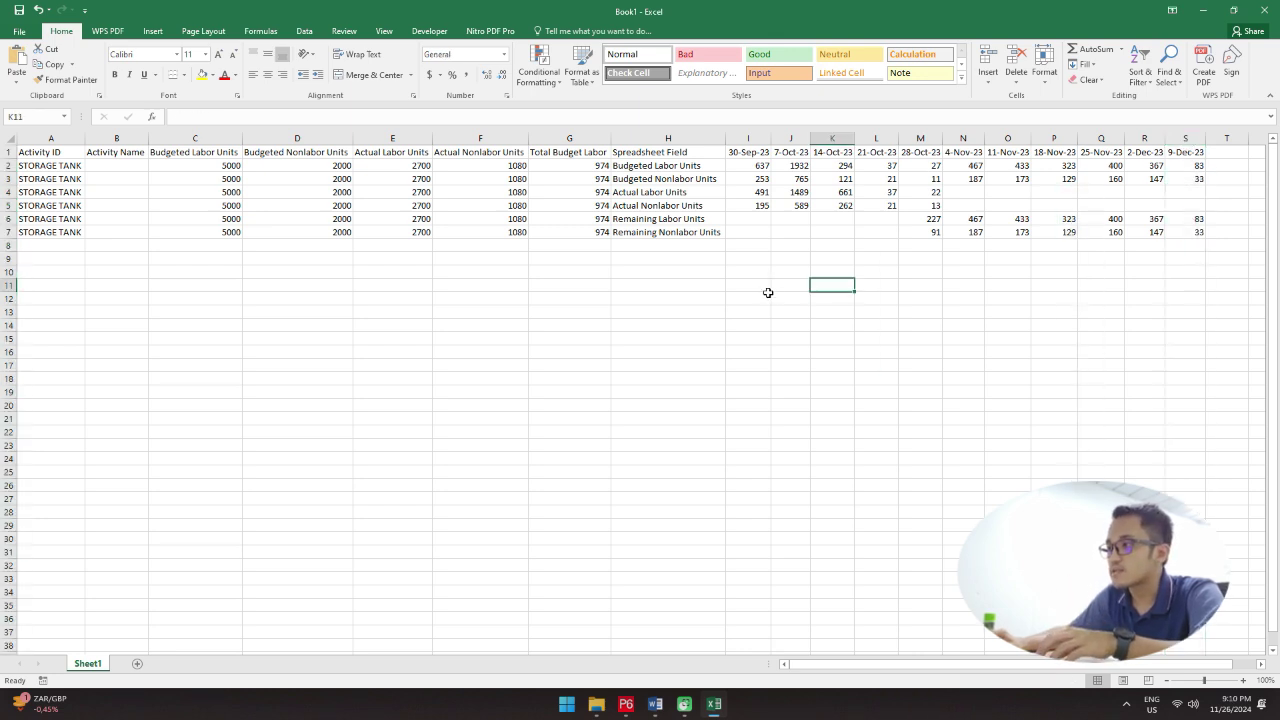
pyautogui.click(748, 139)
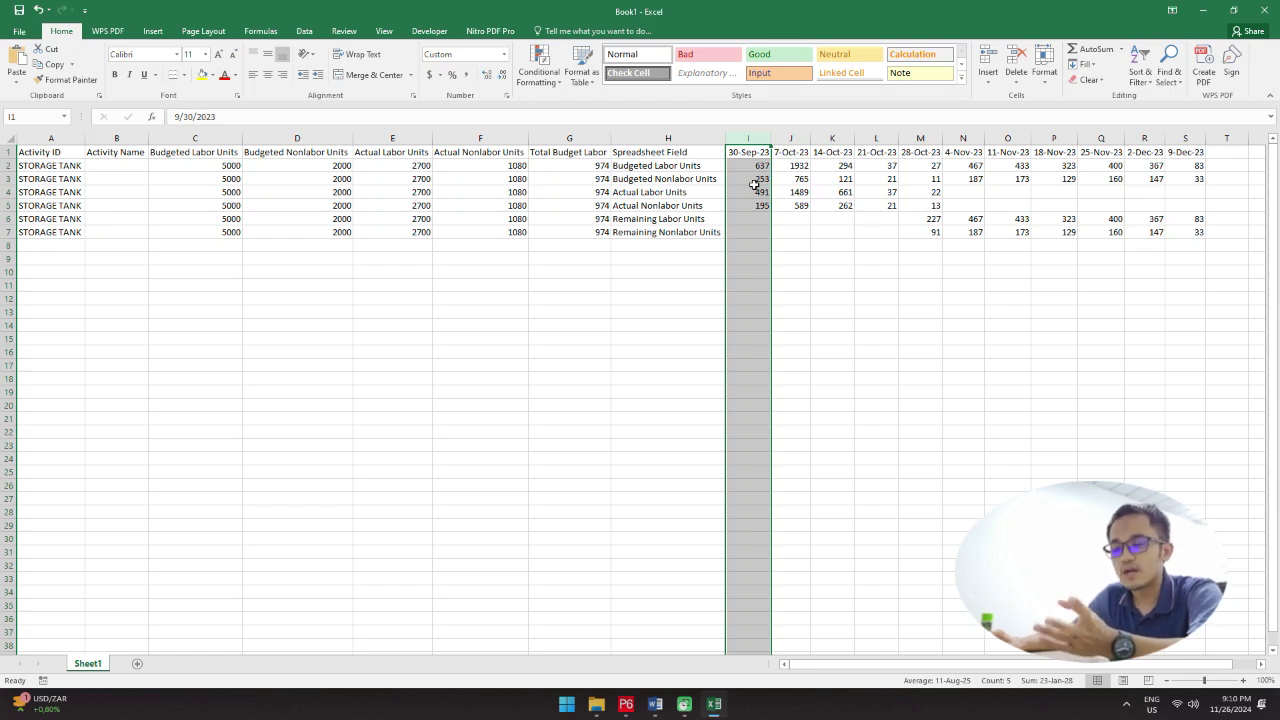
pyautogui.click(1228, 712)
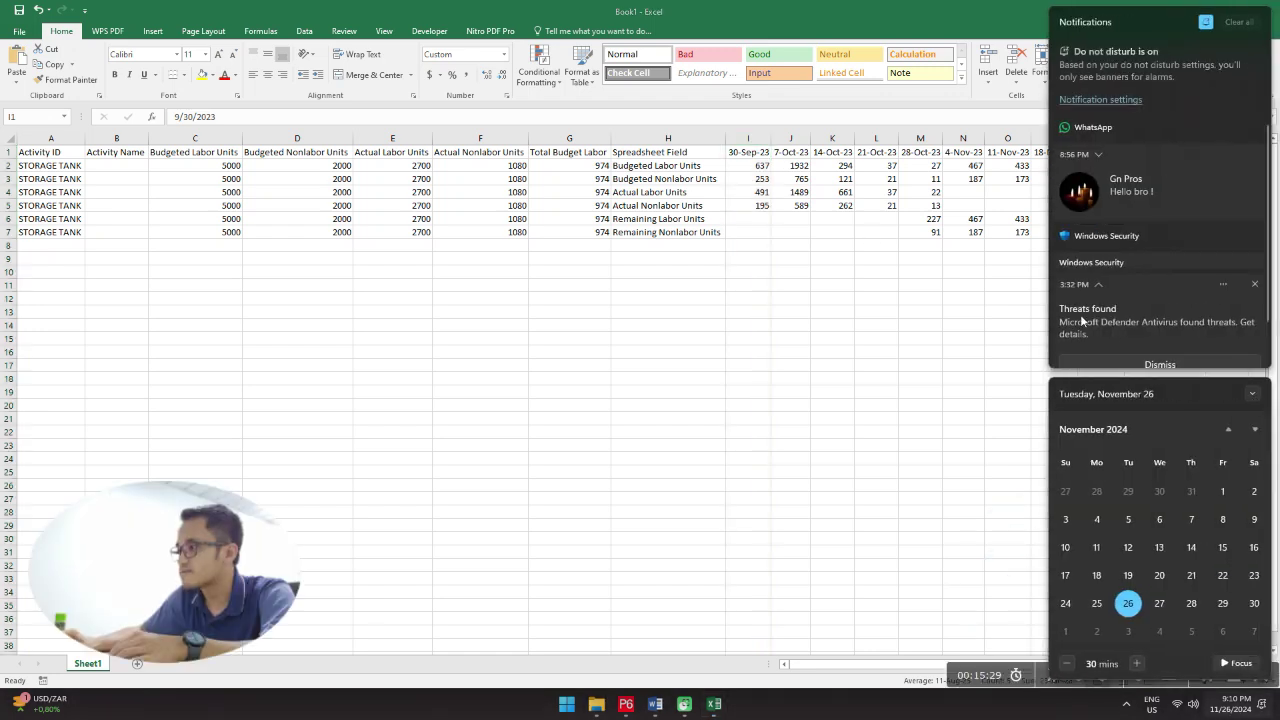
pyautogui.click(1241, 22)
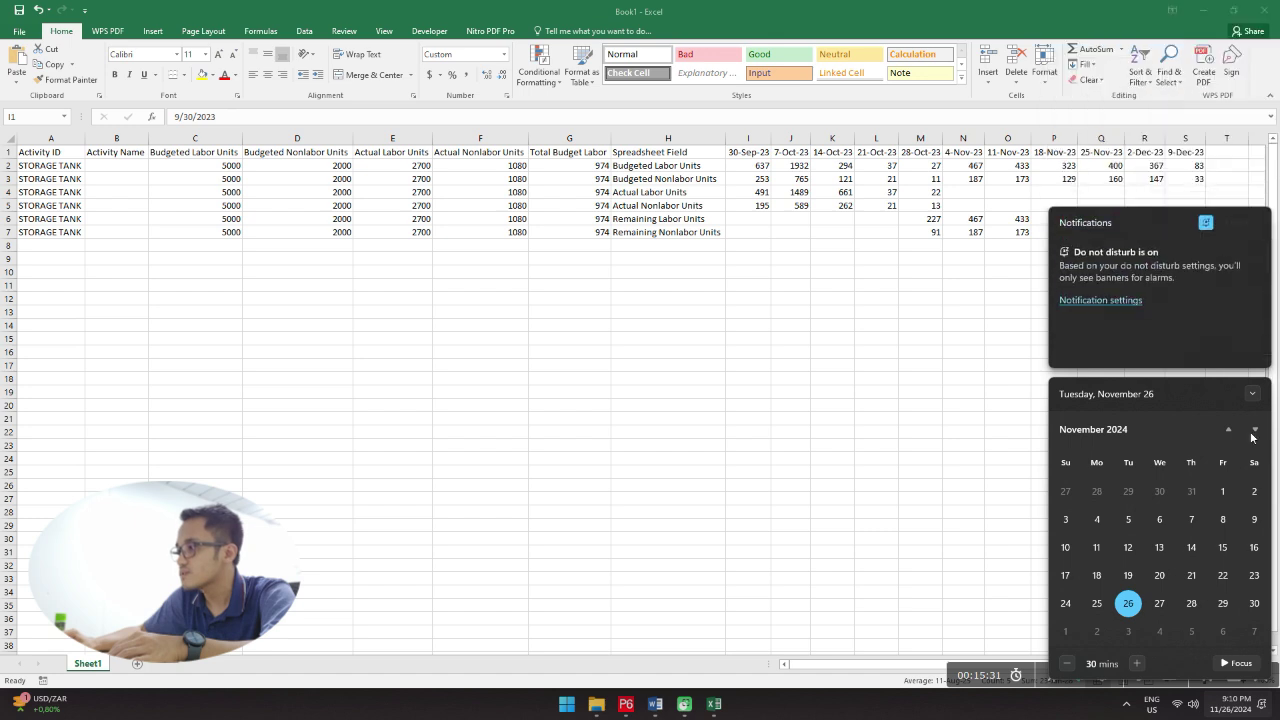
pyautogui.click(1229, 430)
pyautogui.click(1229, 430)
pyautogui.click(1229, 430)
pyautogui.click(1229, 430)
pyautogui.click(1229, 430)
pyautogui.click(1229, 430)
pyautogui.click(1229, 430)
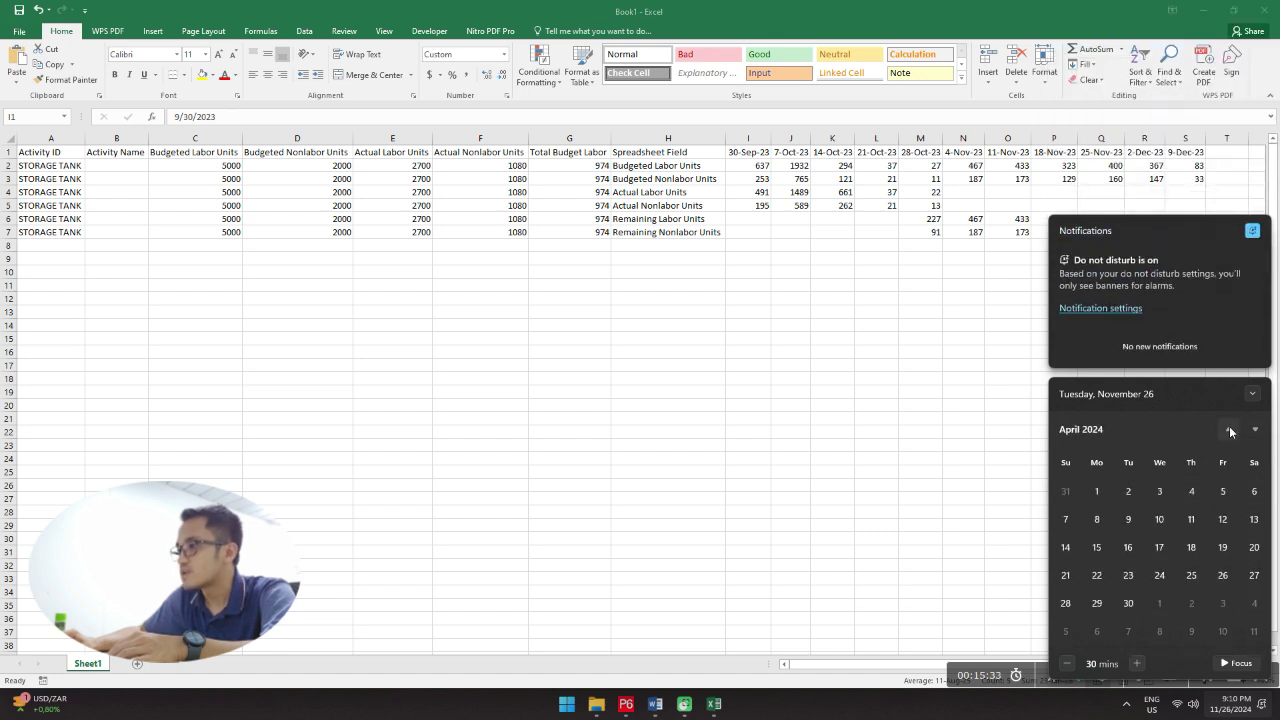
pyautogui.click(1229, 430)
pyautogui.click(1229, 430)
pyautogui.click(1229, 430)
pyautogui.click(1229, 430)
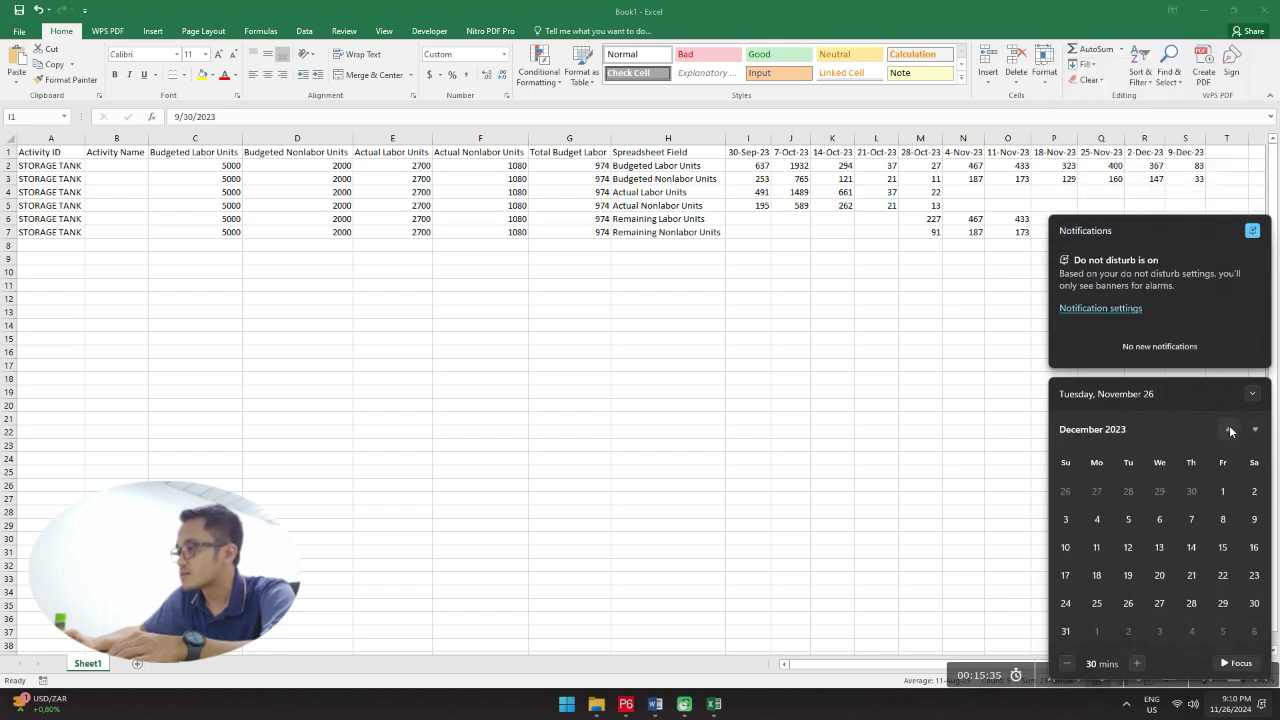
pyautogui.click(1229, 430)
pyautogui.click(1229, 430)
pyautogui.click(1229, 430)
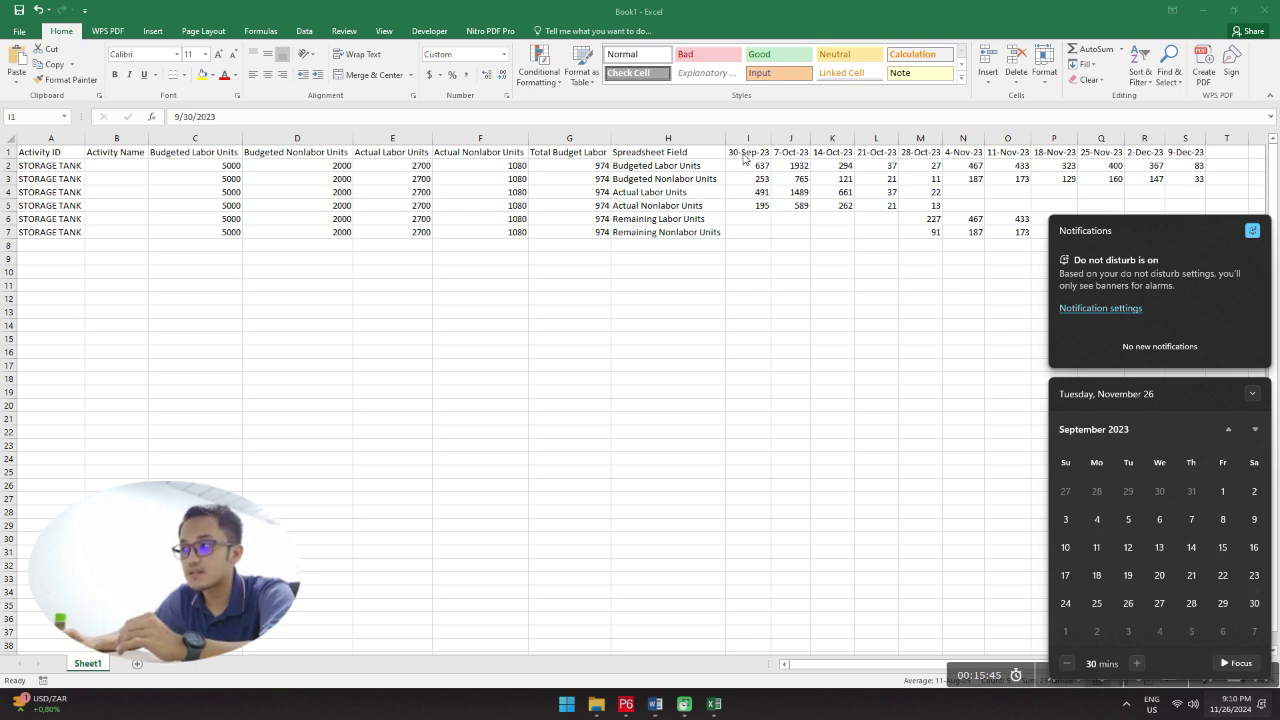
pyautogui.click(753, 212)
pyautogui.click(753, 157)
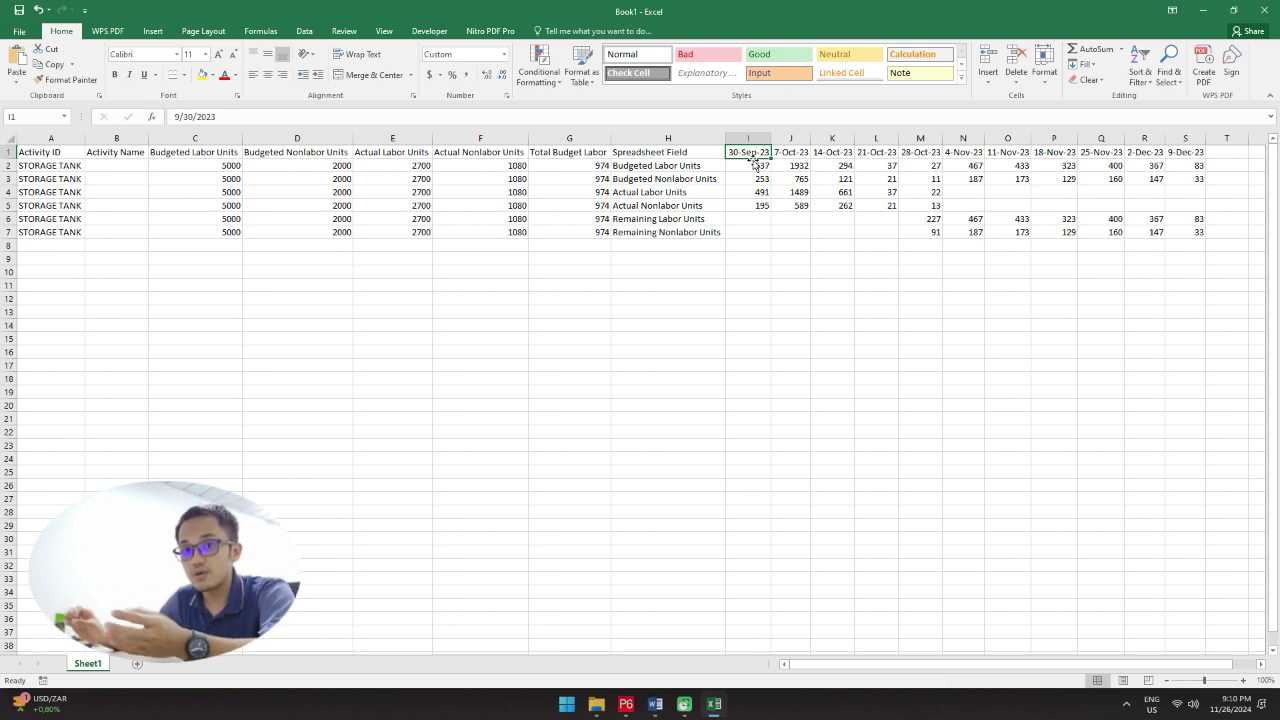
pyautogui.click(723, 322)
pyautogui.click(778, 295)
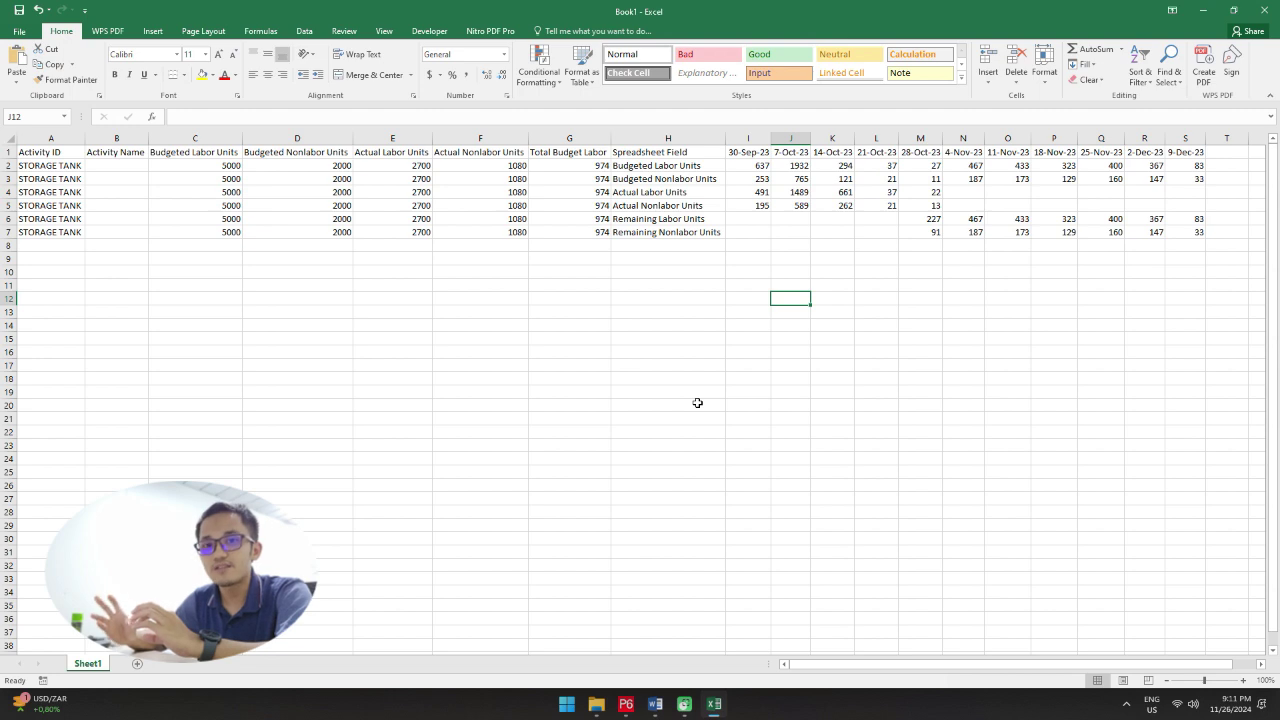
pyautogui.click(464, 390)
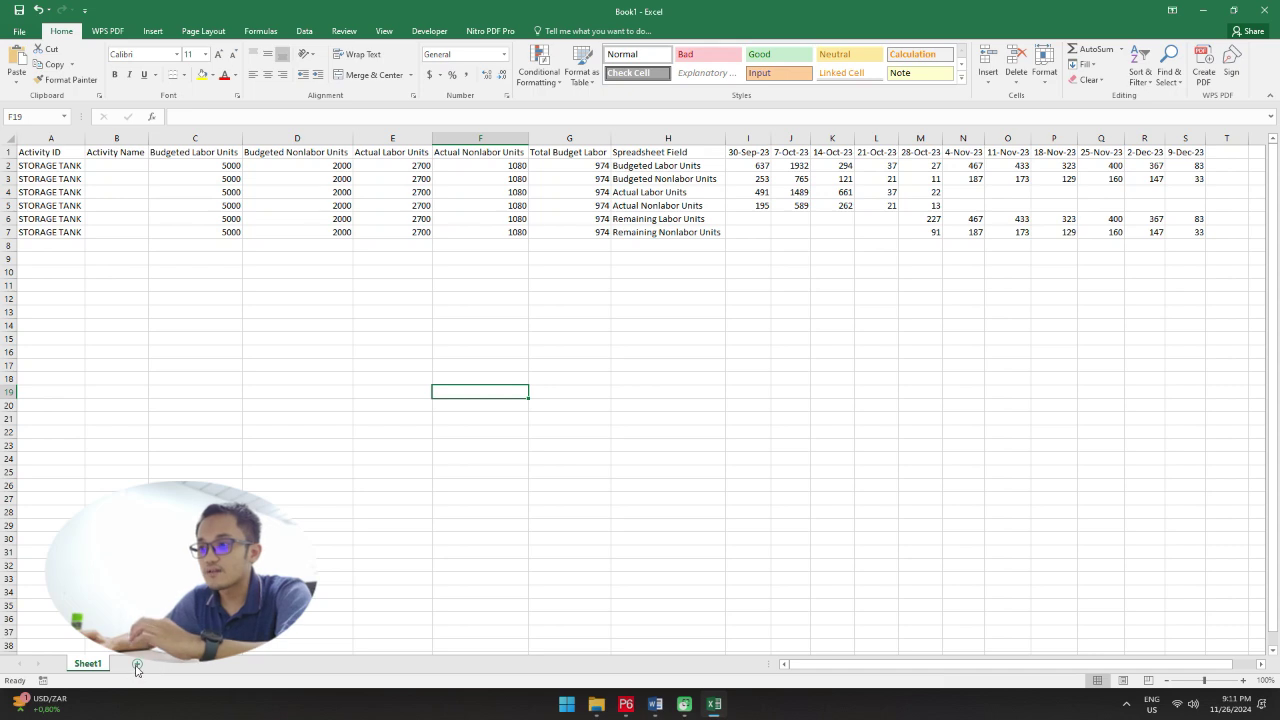
pyautogui.click(279, 471)
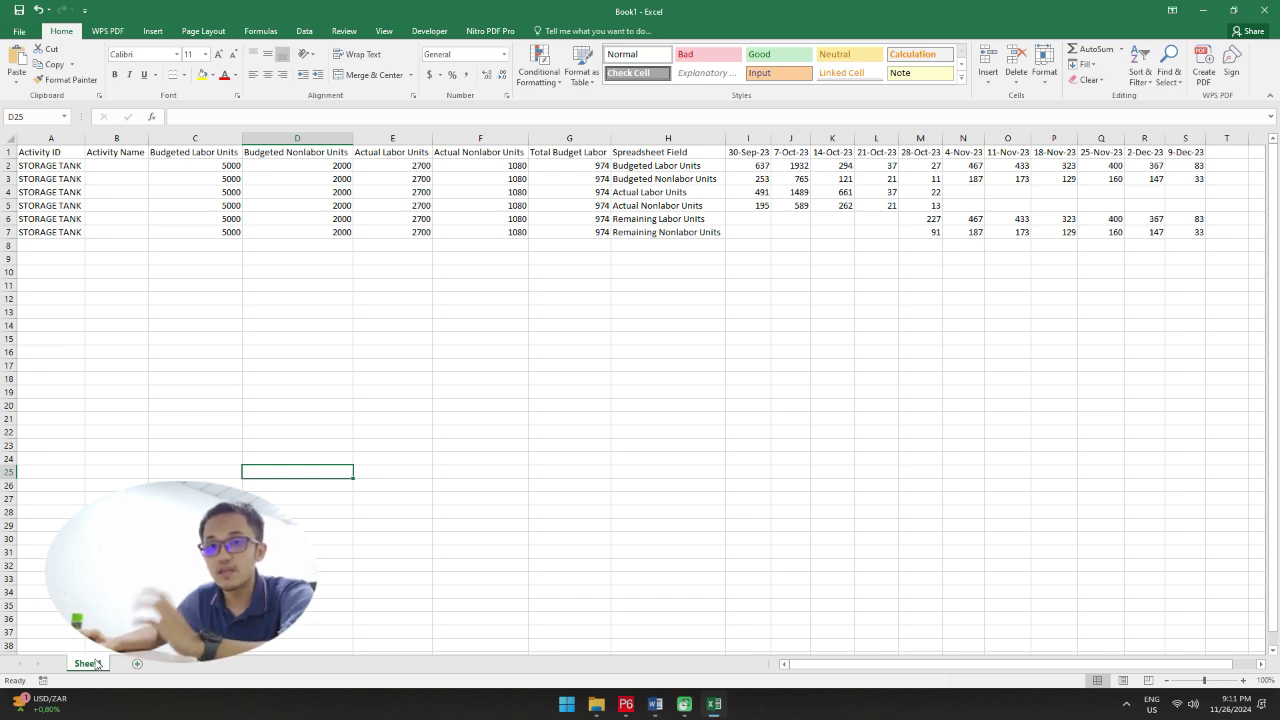
# Step: Add a second worksheet to the workbook and rename Sheet1 as "This Week Labor Unit"
pyautogui.click(137, 664)
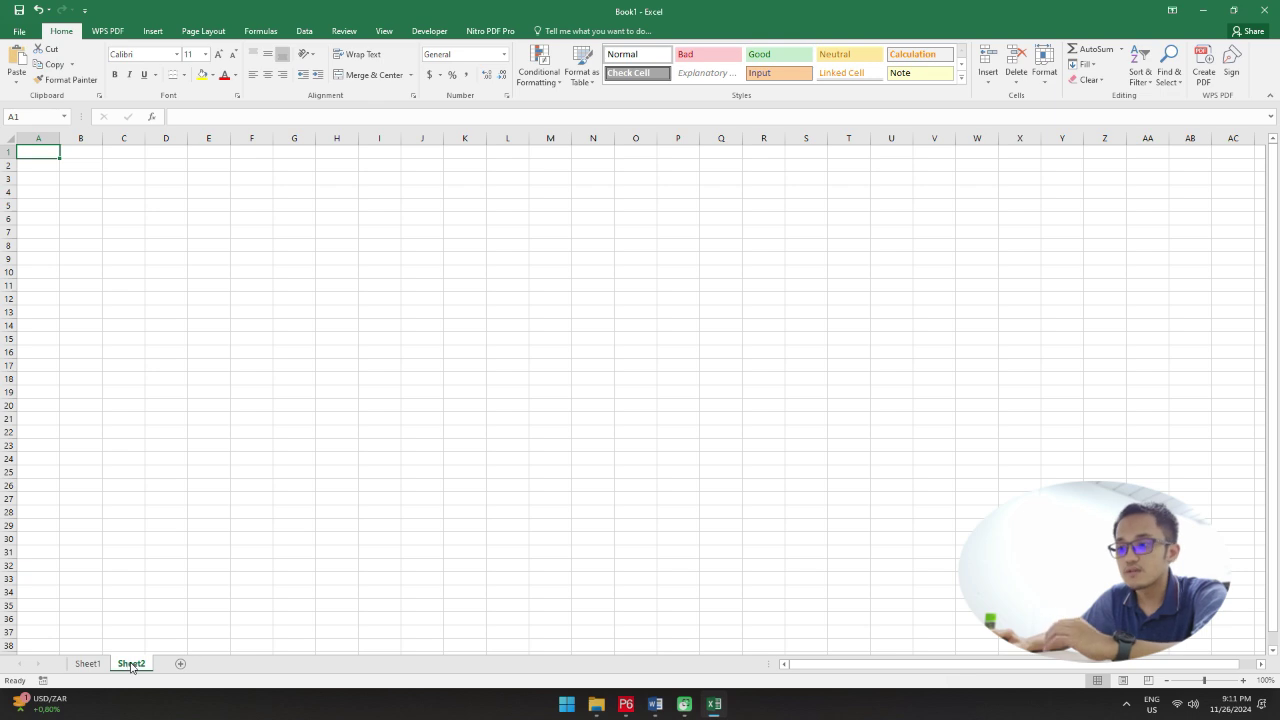
pyautogui.click(96, 664)
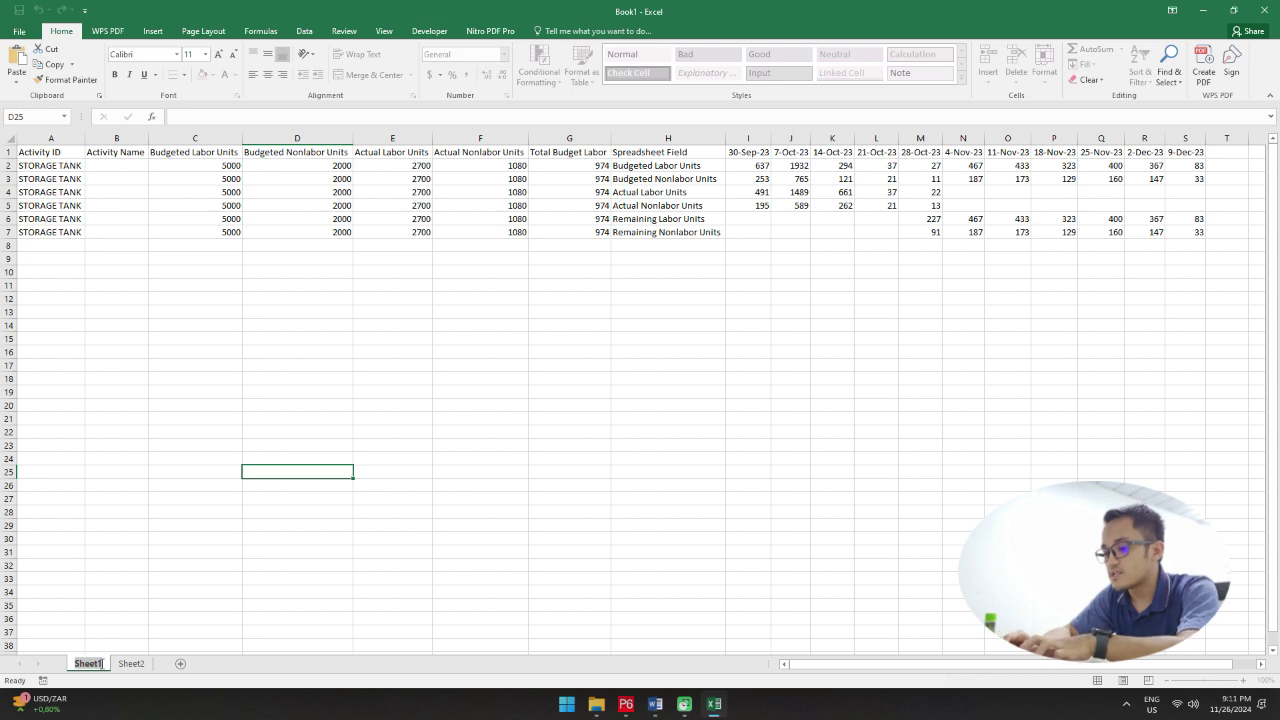
pyautogui.write('This Wee')
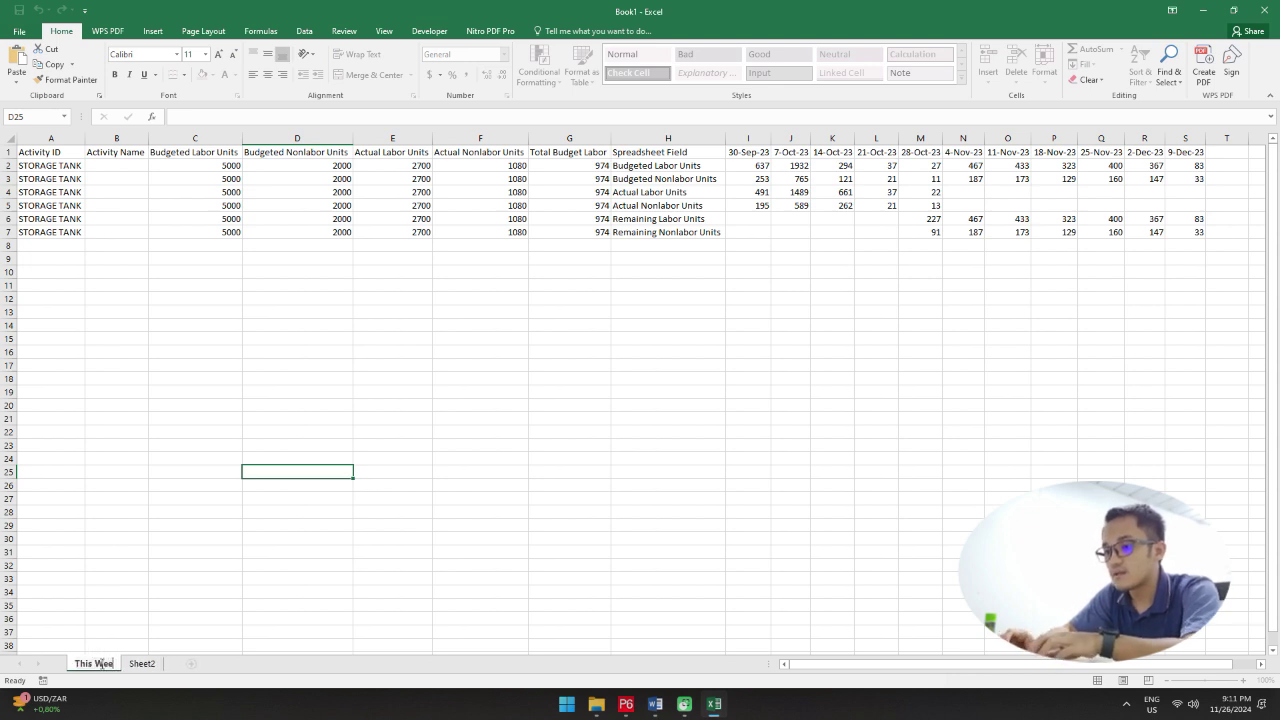
pyautogui.write('k Labor Uni')
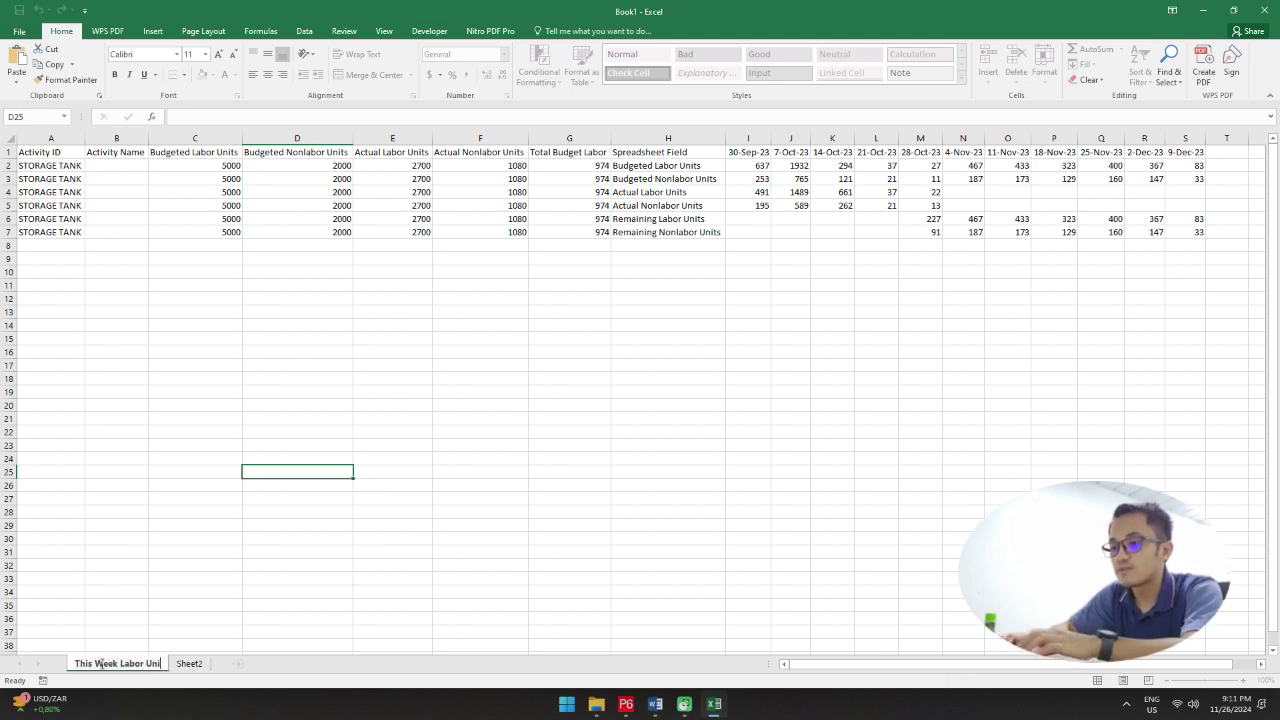
pyautogui.write('t')
pyautogui.press('Return')
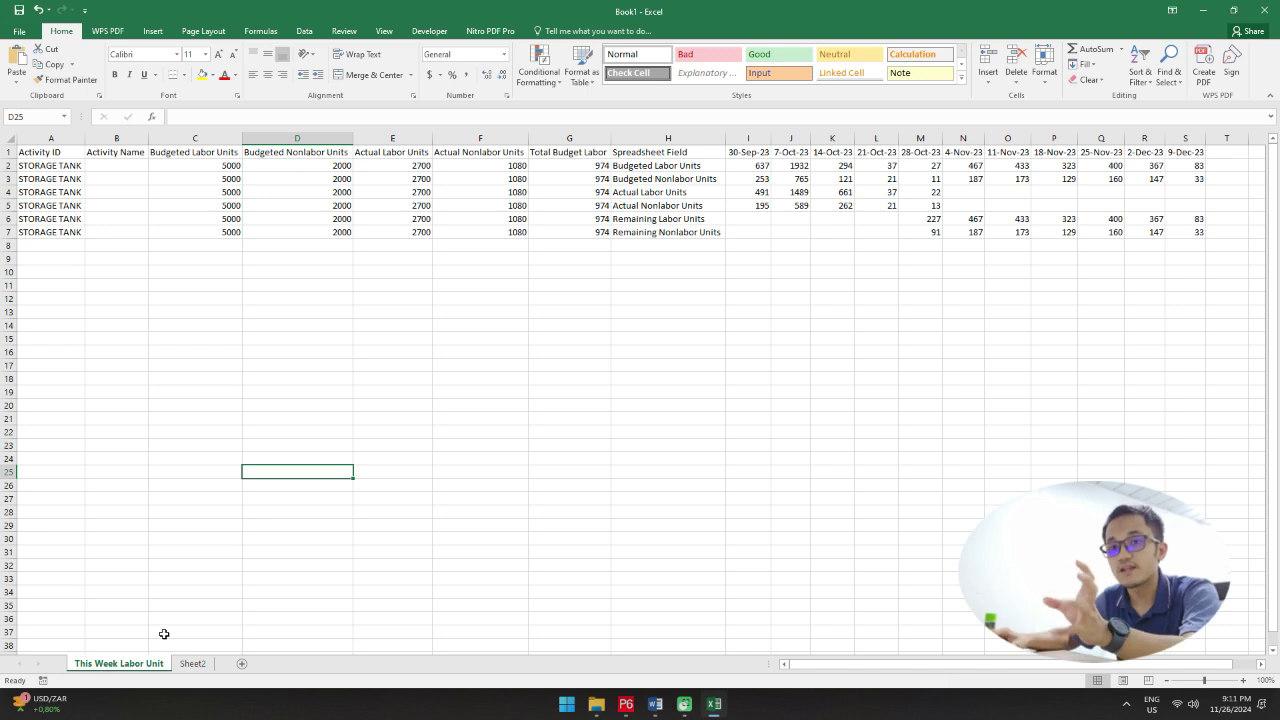
pyautogui.click(176, 296)
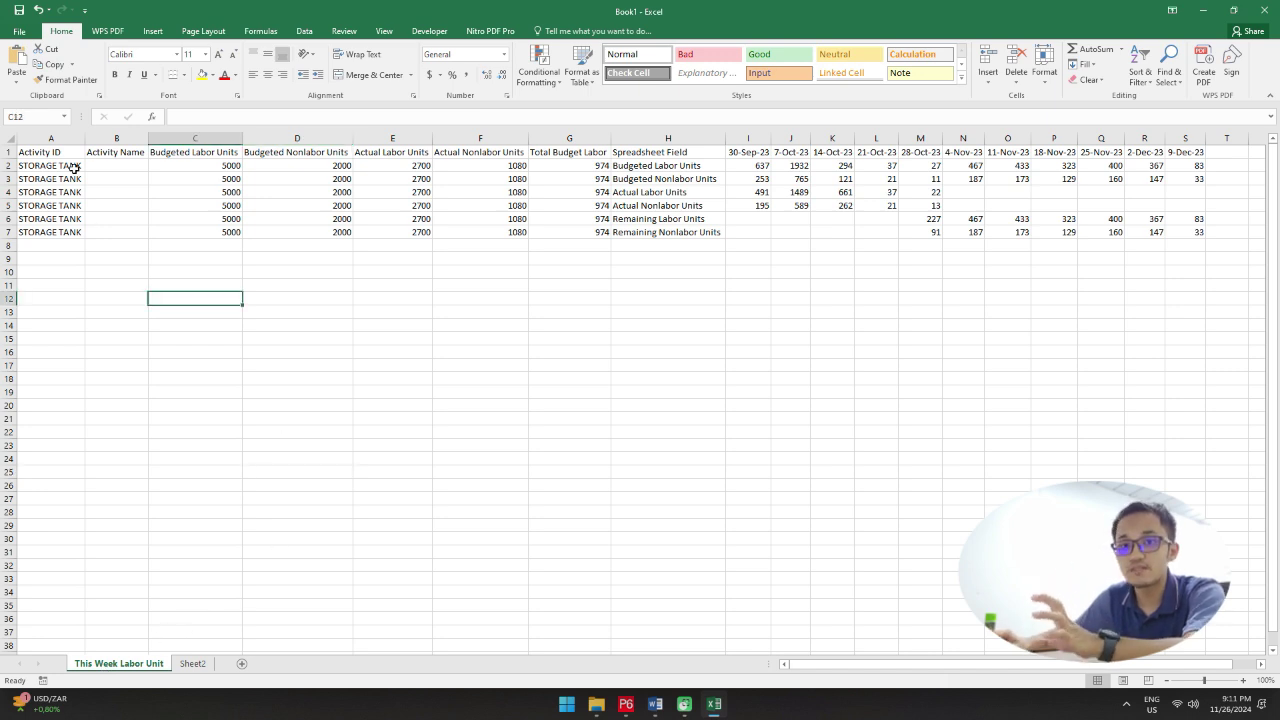
pyautogui.click(182, 662)
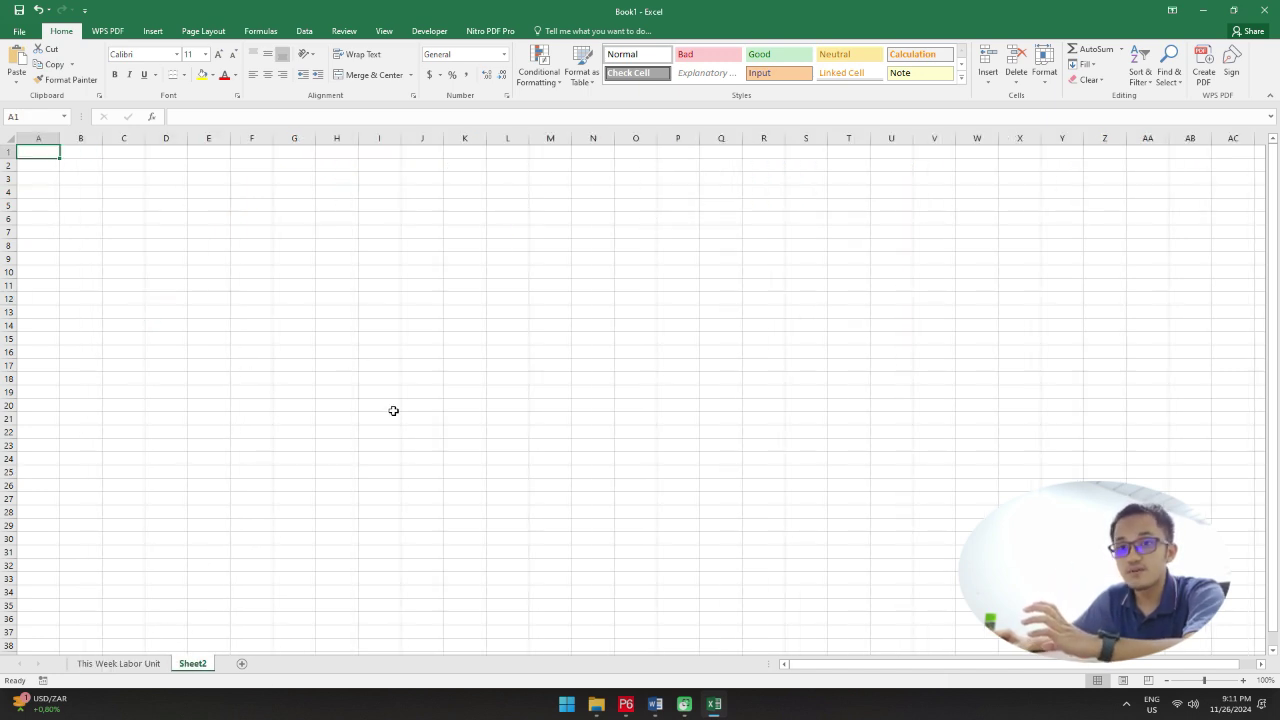
pyautogui.click(125, 665)
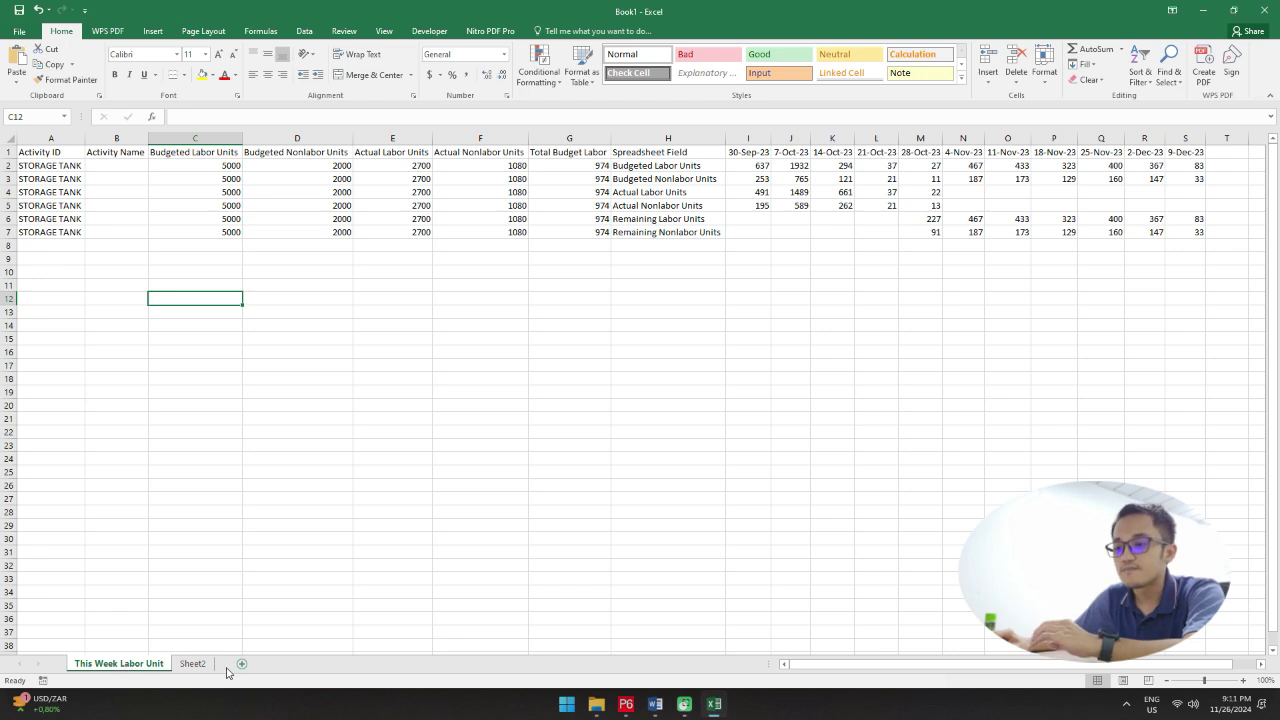
# Step: Enter the row label "BL Labor Unit" in cell B16 of Sheet2
pyautogui.click(193, 664)
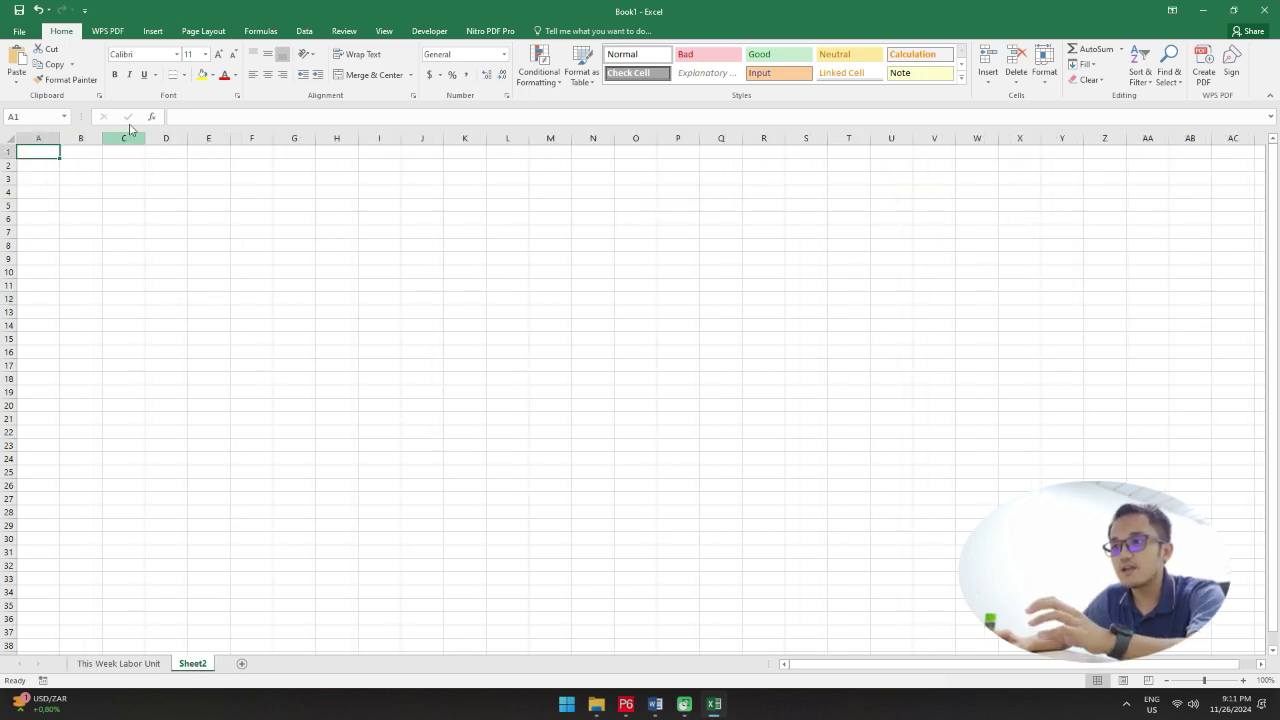
pyautogui.click(167, 220)
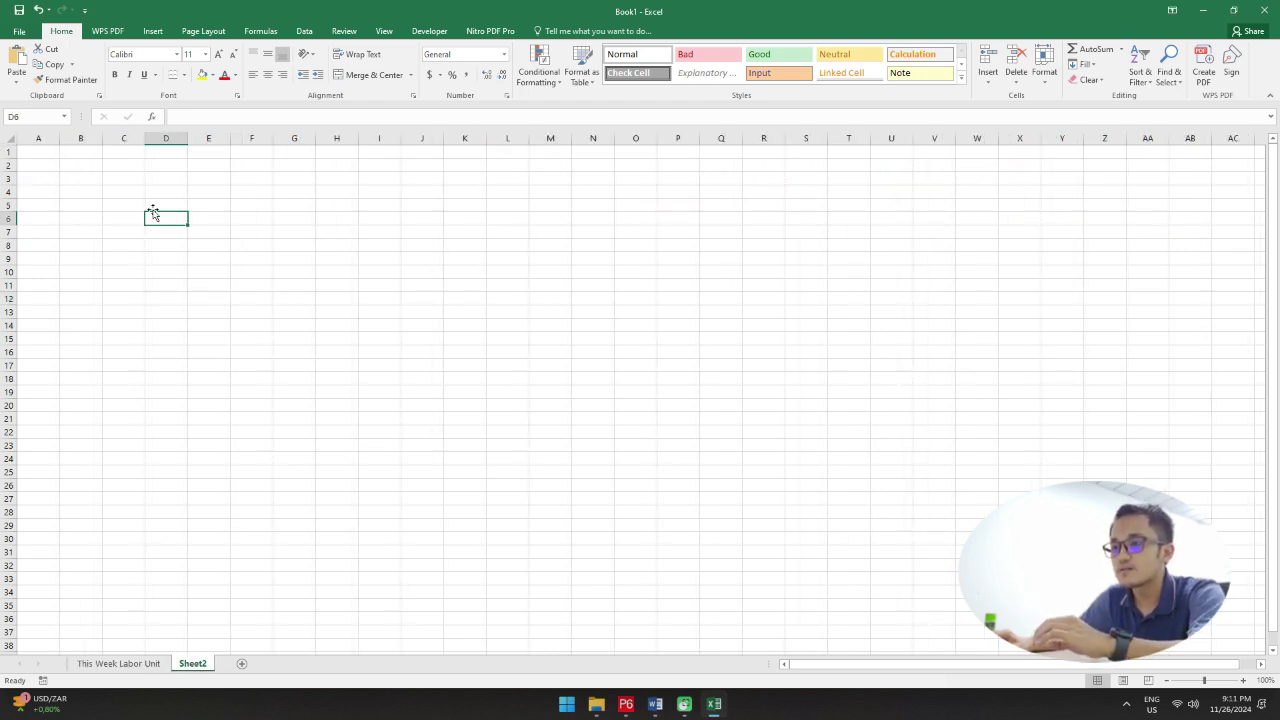
pyautogui.click(130, 363)
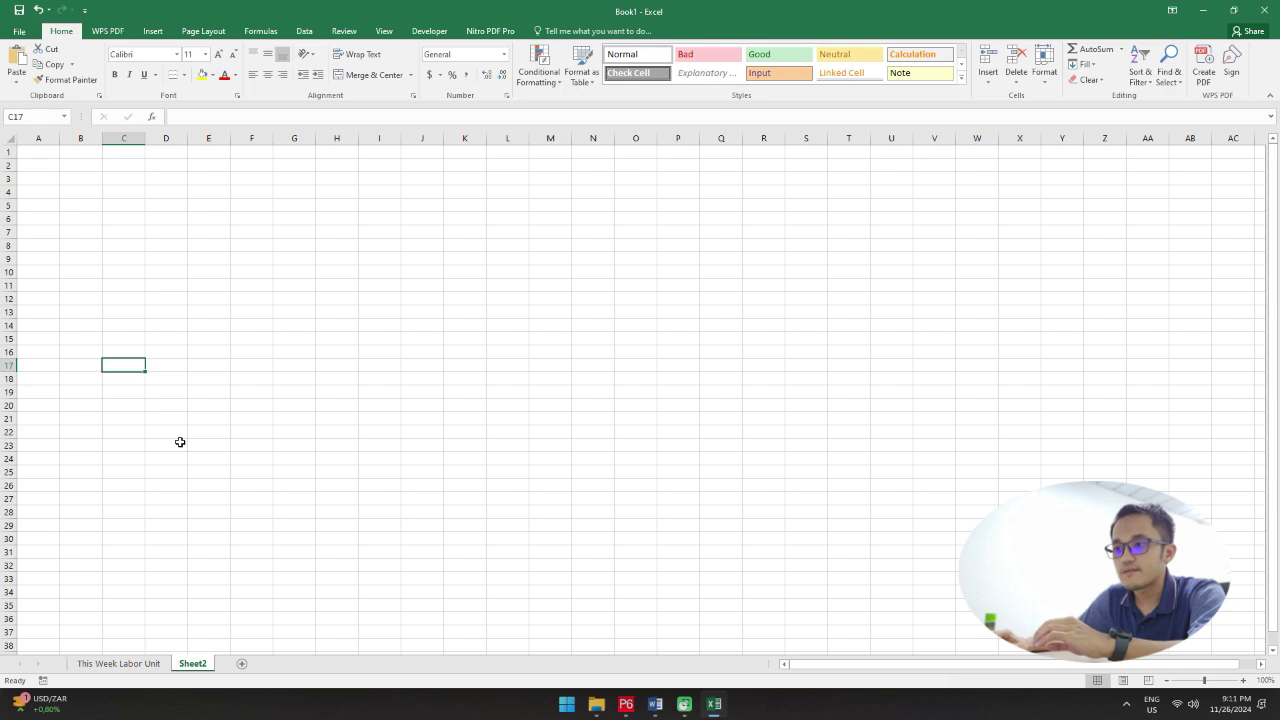
pyautogui.click(140, 351)
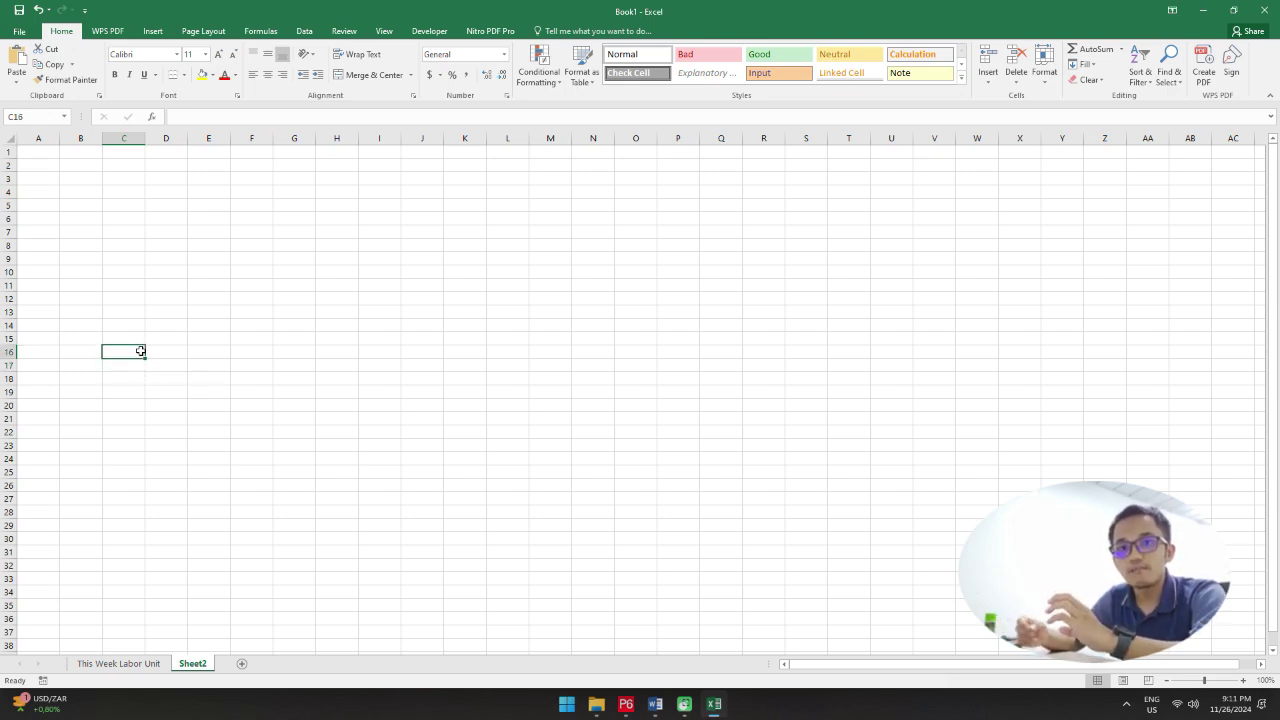
pyautogui.click(122, 388)
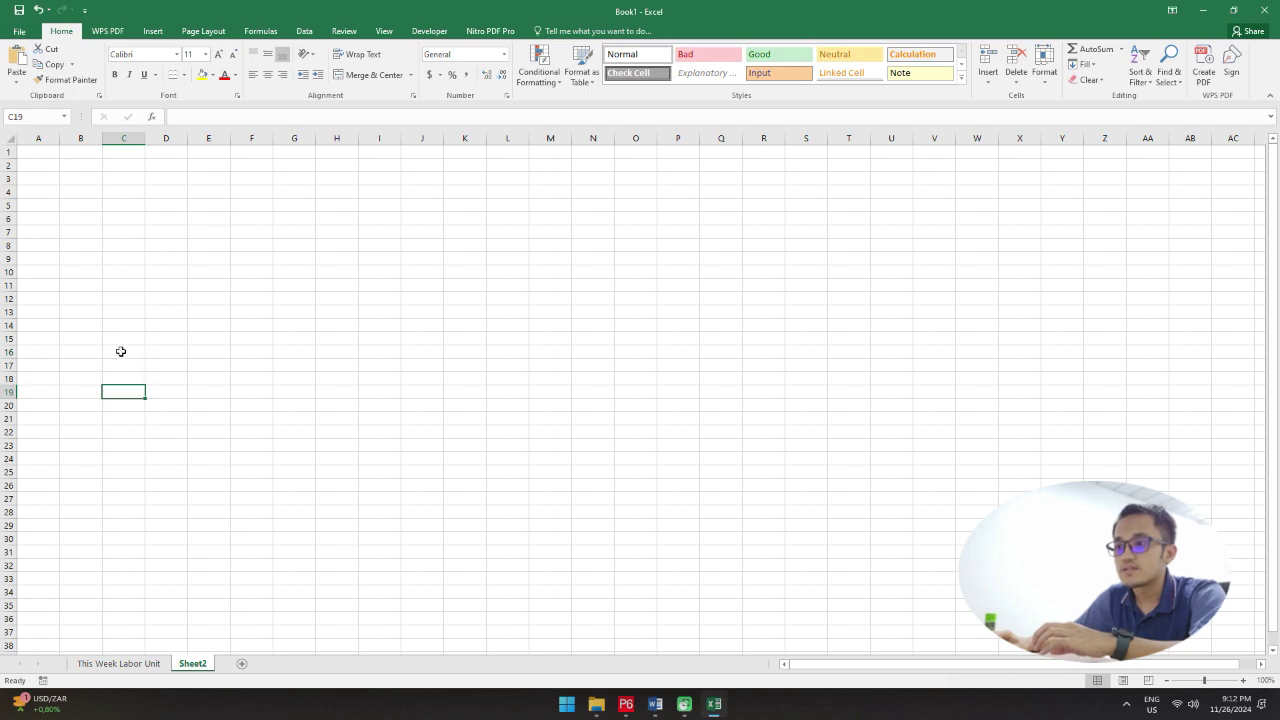
pyautogui.click(118, 355)
pyautogui.click(82, 351)
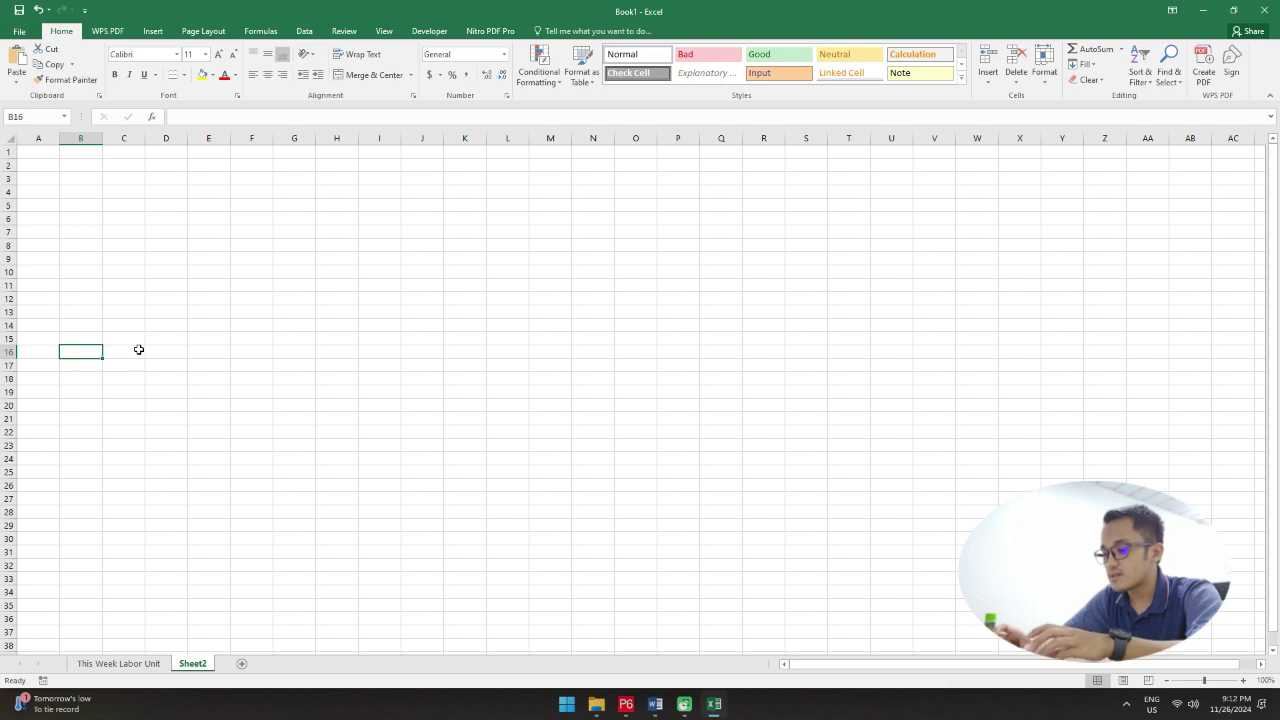
pyautogui.write('Plann')
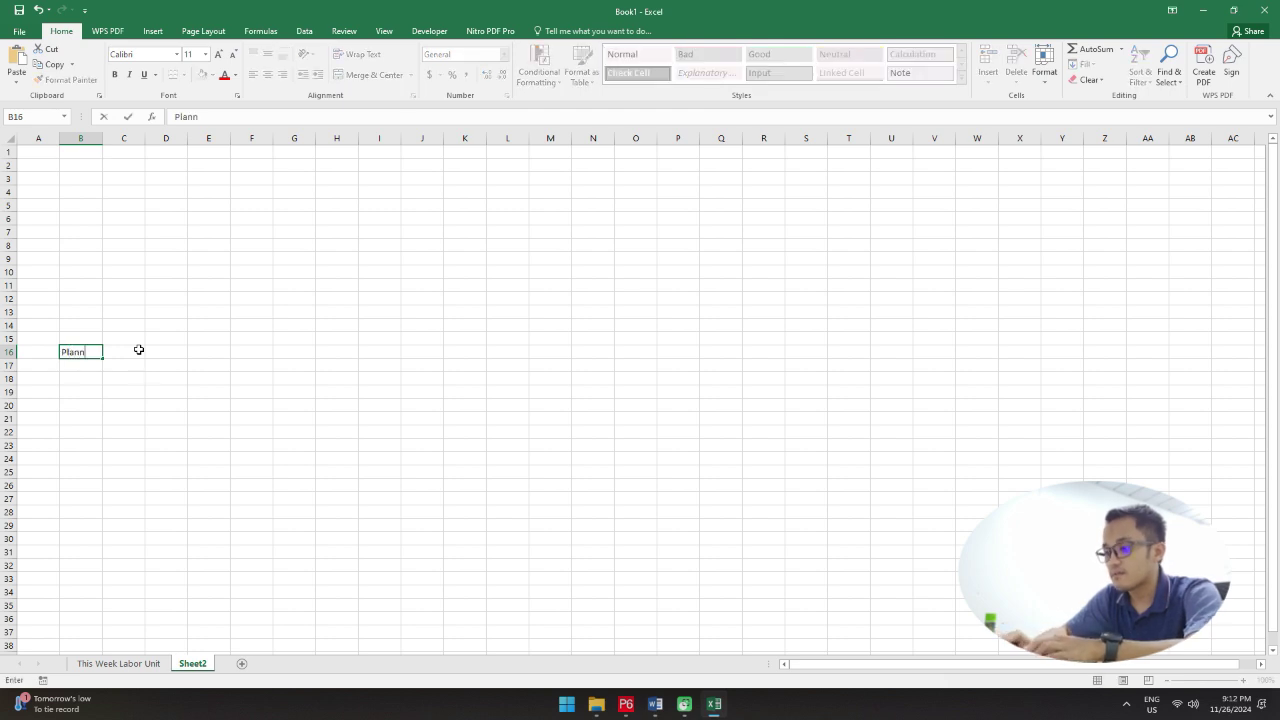
pyautogui.press('BackSpace')
pyautogui.press('BackSpace')
pyautogui.press('BackSpace')
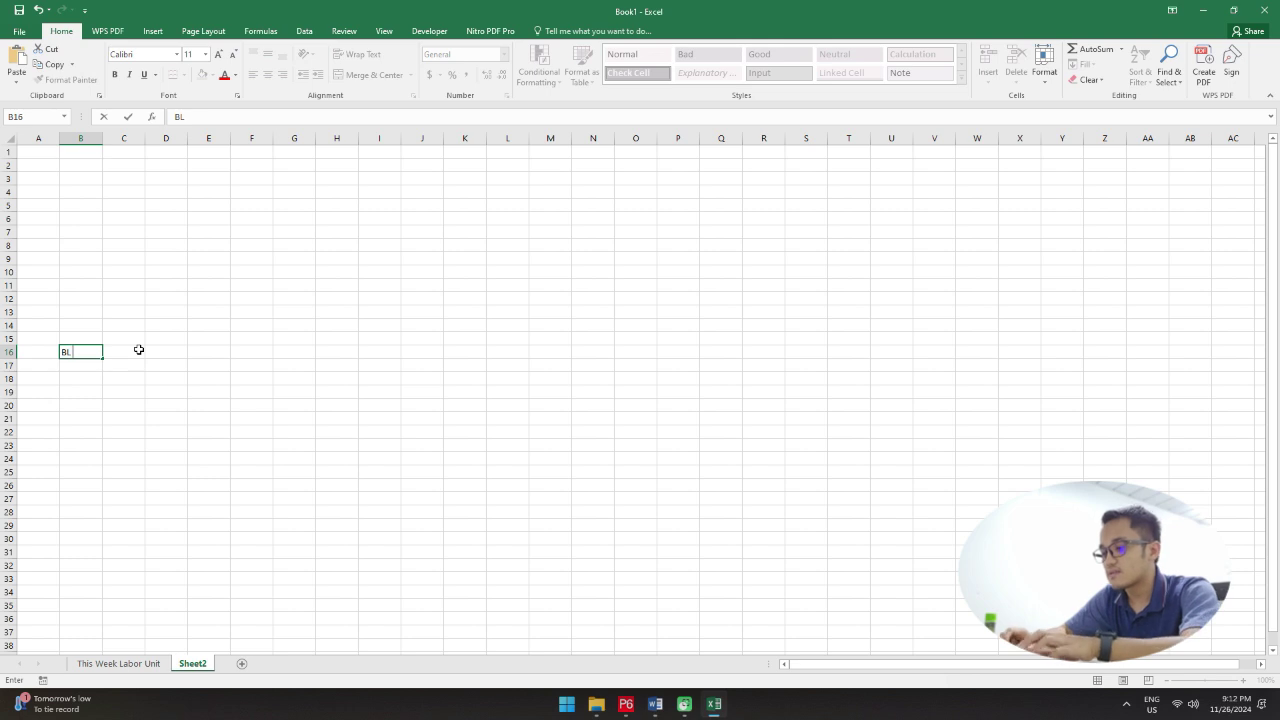
pyautogui.write('Labor Unit')
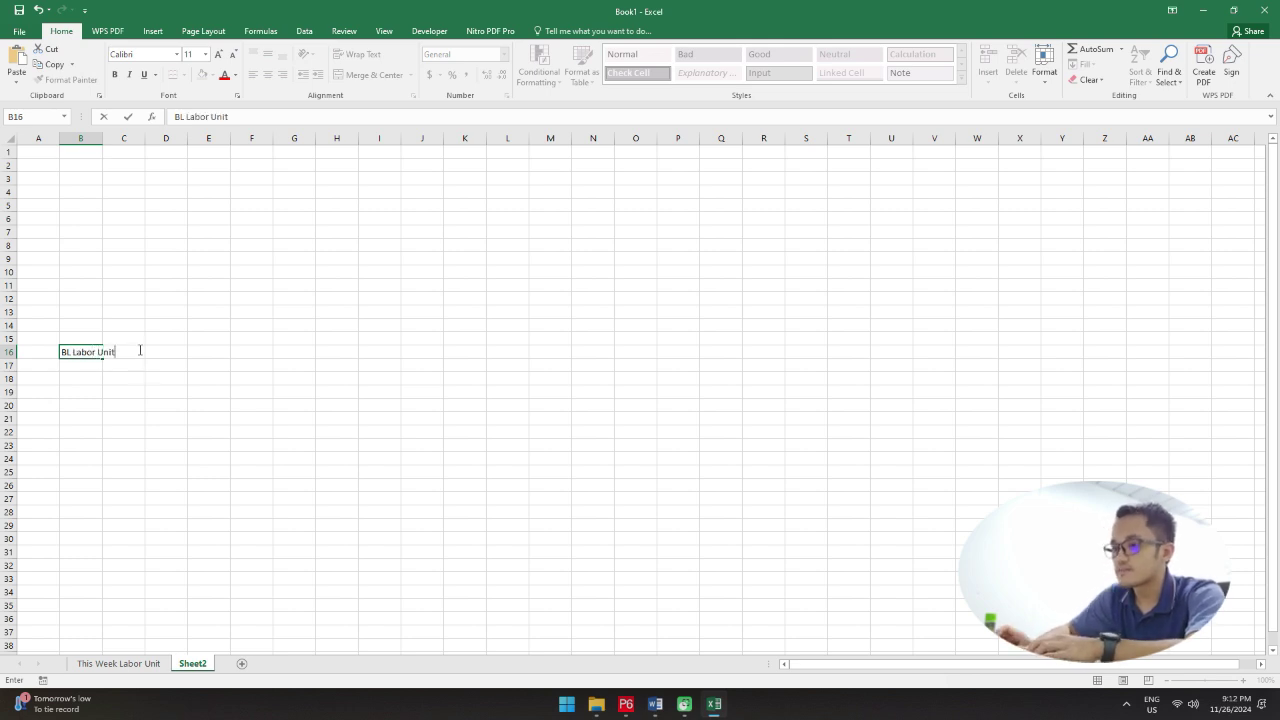
pyautogui.press('Return')
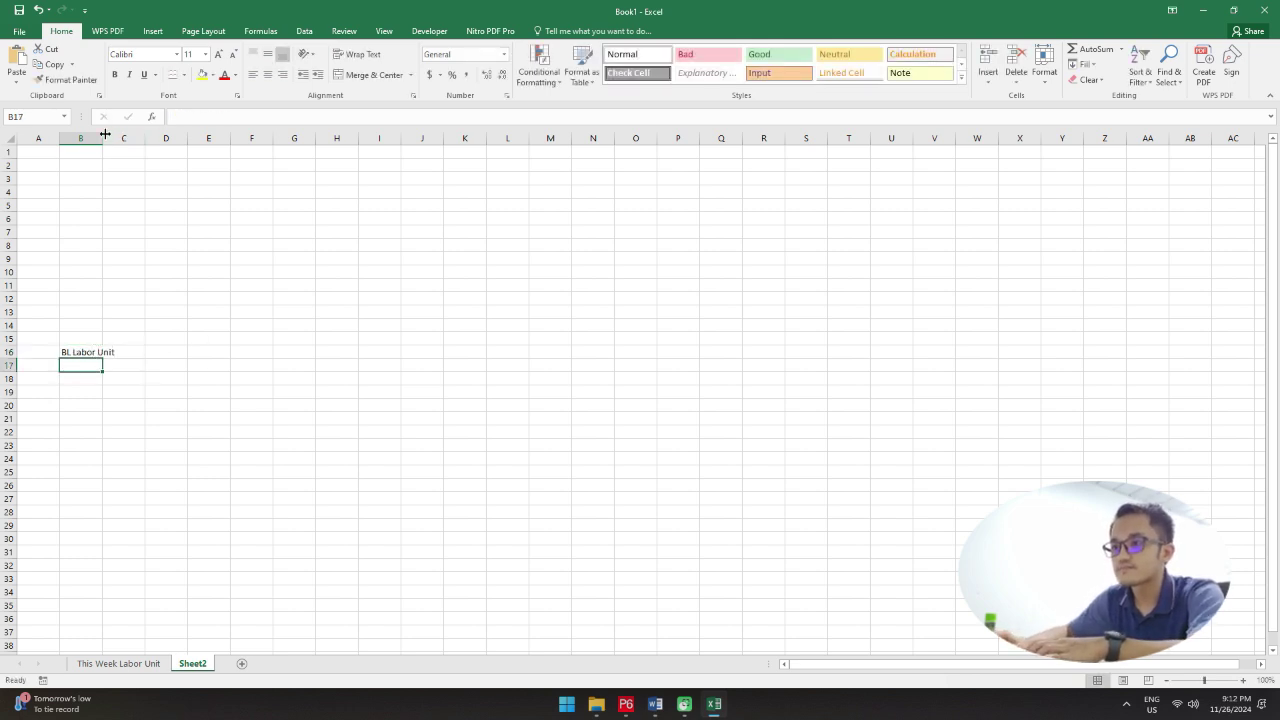
# Step: Widen column B of Sheet2 just enough to fit the "BL Labor Unit" label
pyautogui.moveTo(104, 134); pyautogui.dragTo(117, 134)
pyautogui.click(229, 338)
pyautogui.click(146, 351)
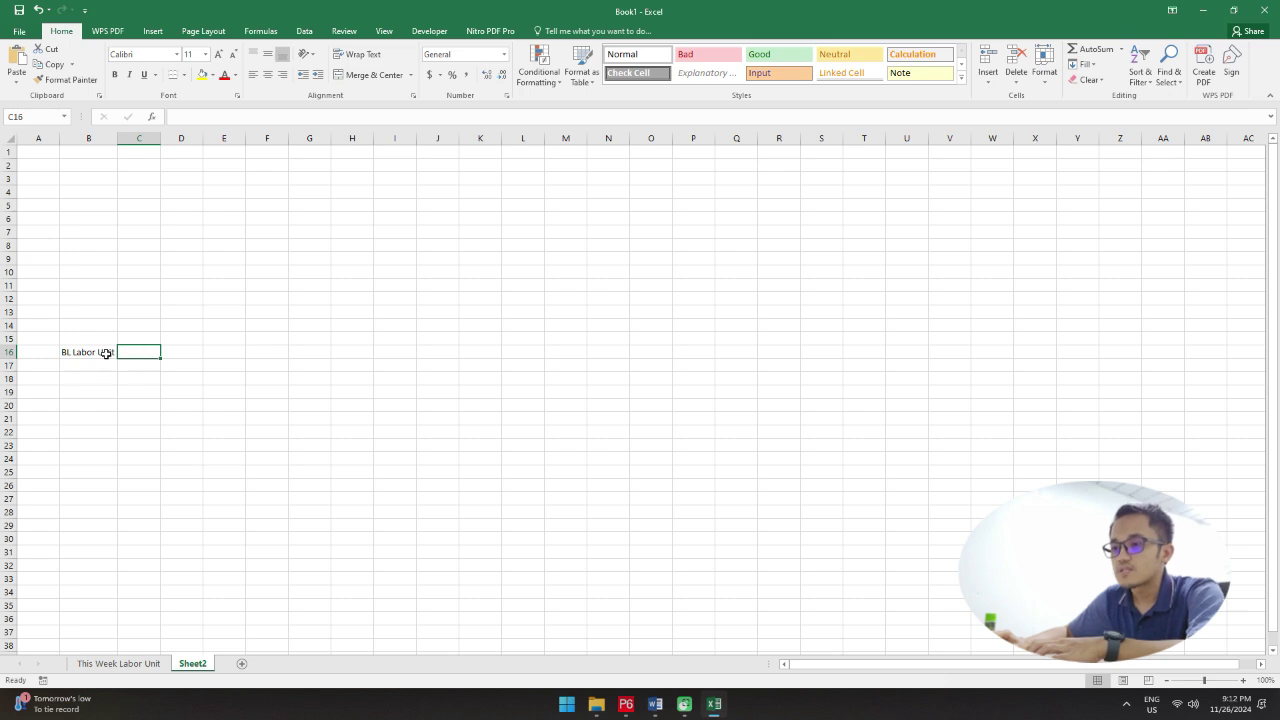
# Step: Copy the week-ending dates I1:S1 from the This Week Labor Unit sheet and paste them into Sheet2 starting at C15
pyautogui.click(118, 664)
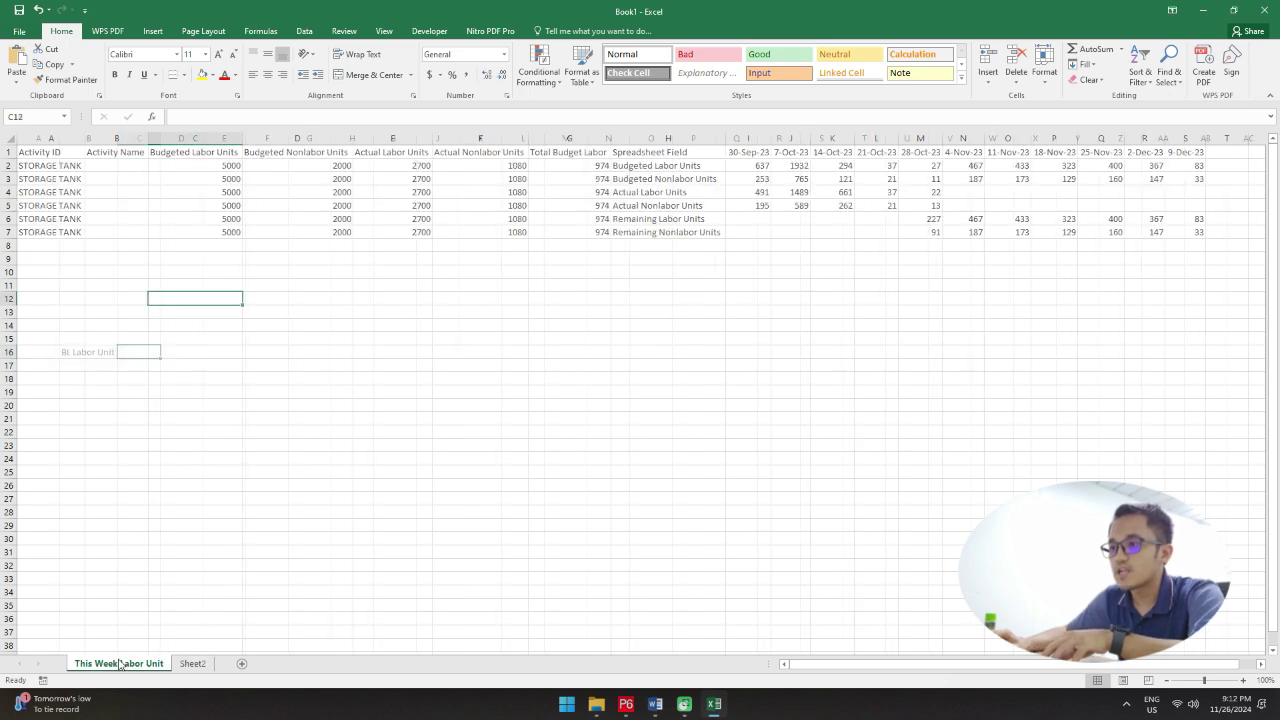
pyautogui.moveTo(748, 152); pyautogui.dragTo(1147, 152)
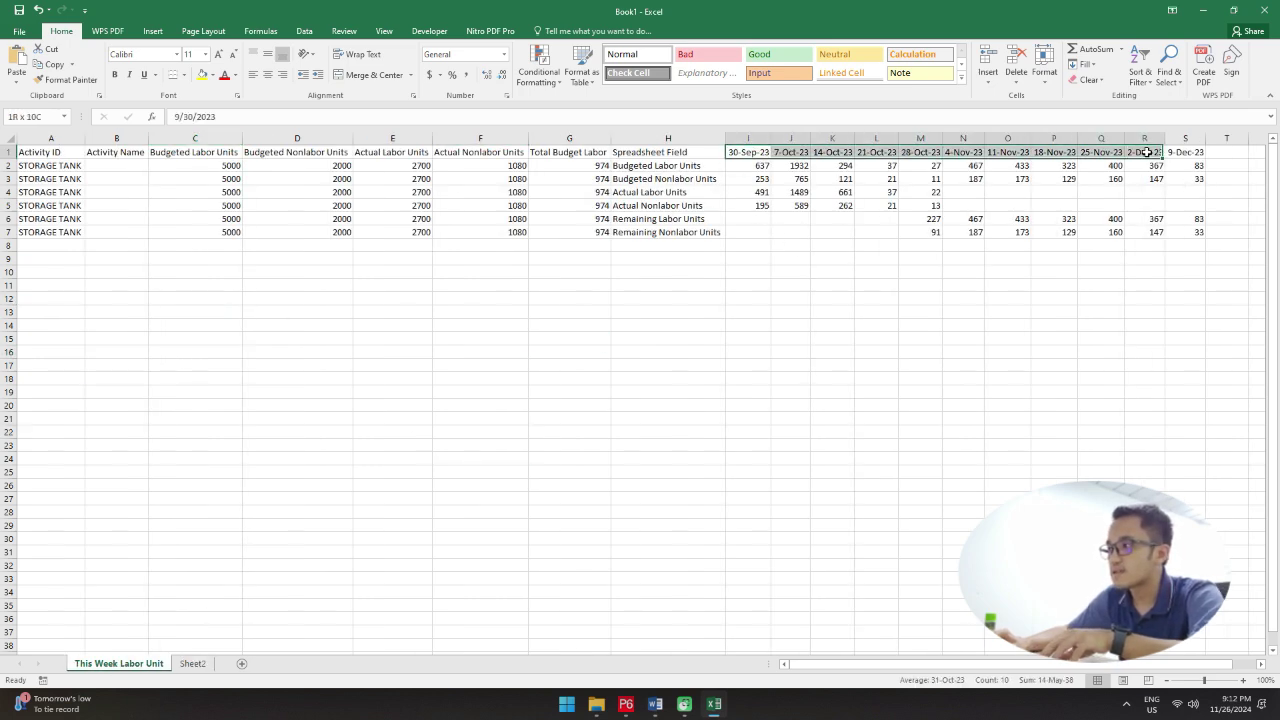
pyautogui.hotkey('ctrl', 'c')
pyautogui.click(192, 664)
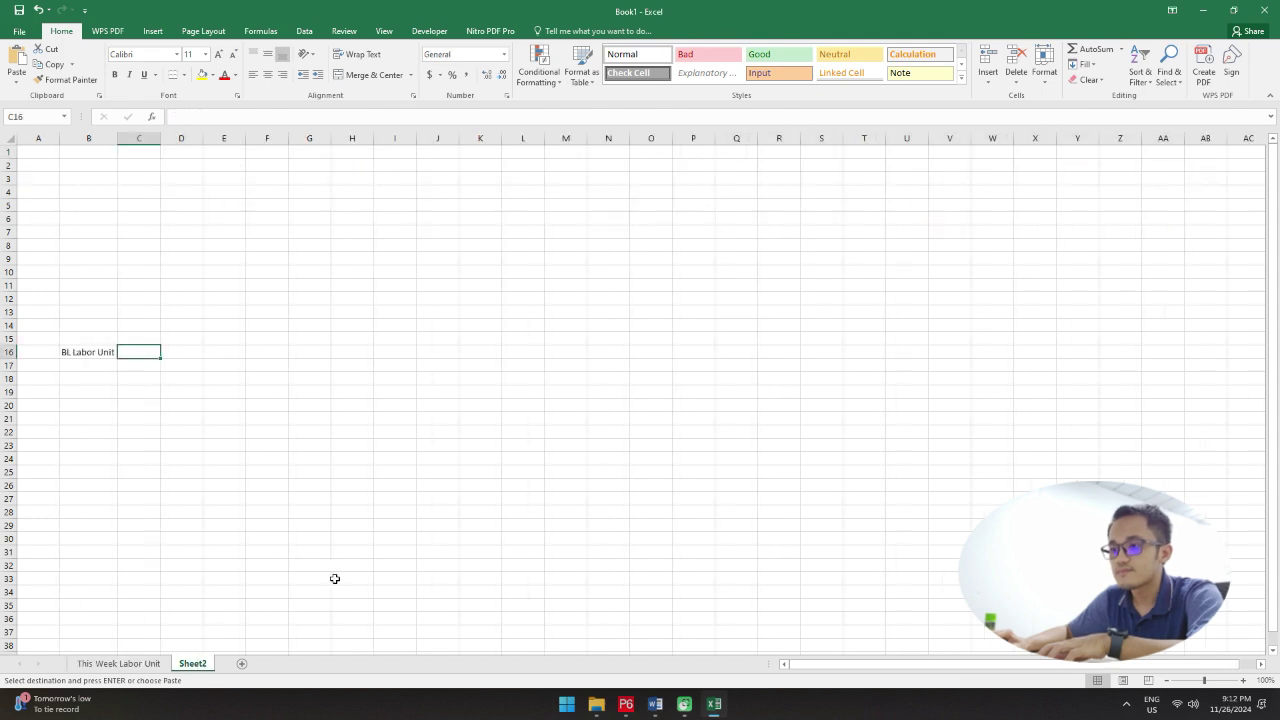
pyautogui.click(335, 579)
pyautogui.click(141, 337)
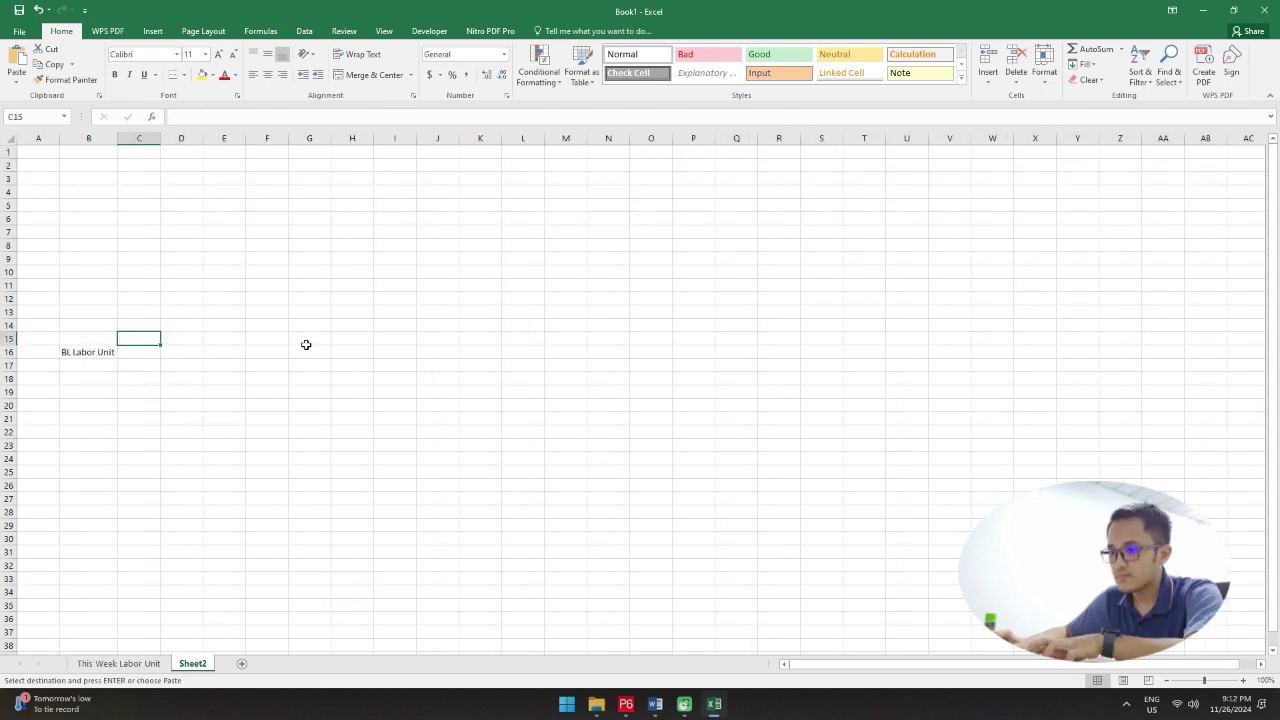
pyautogui.hotkey('ctrl', 'v')
pyautogui.click(283, 401)
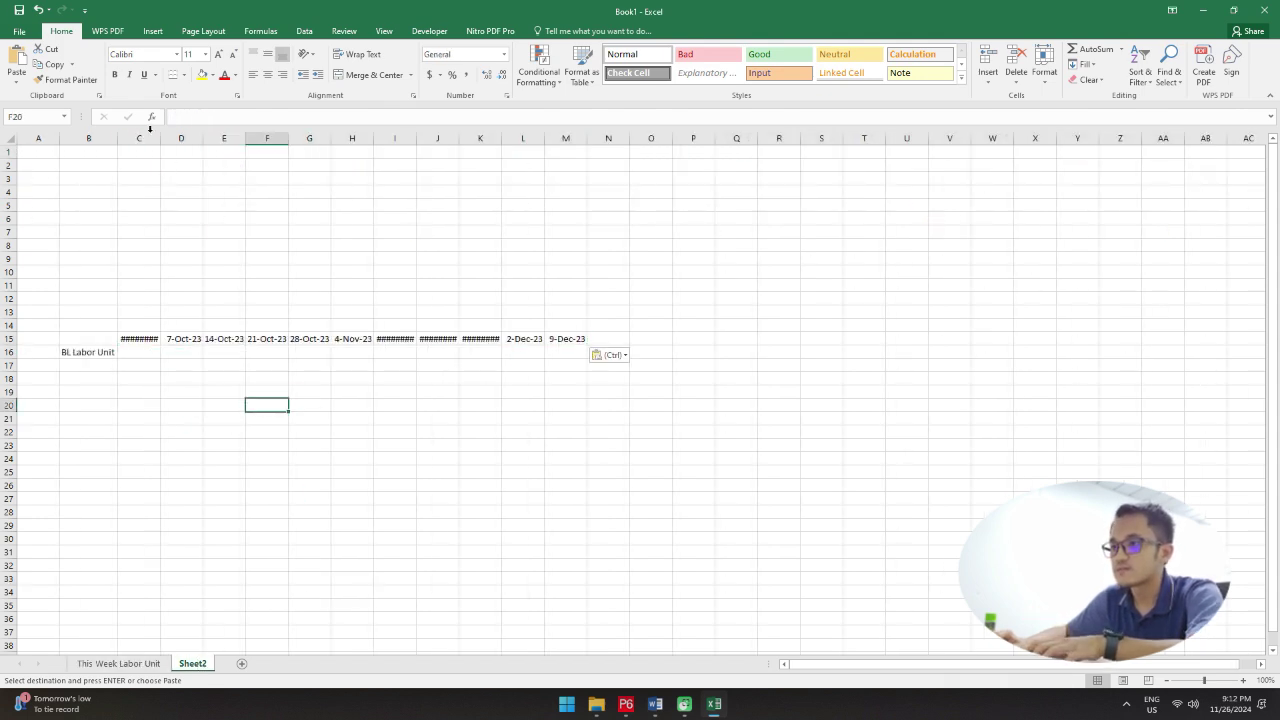
# Step: Auto-fit the widths of columns C to M on Sheet2 so all week dates fit
pyautogui.moveTo(145, 138); pyautogui.dragTo(589, 138)
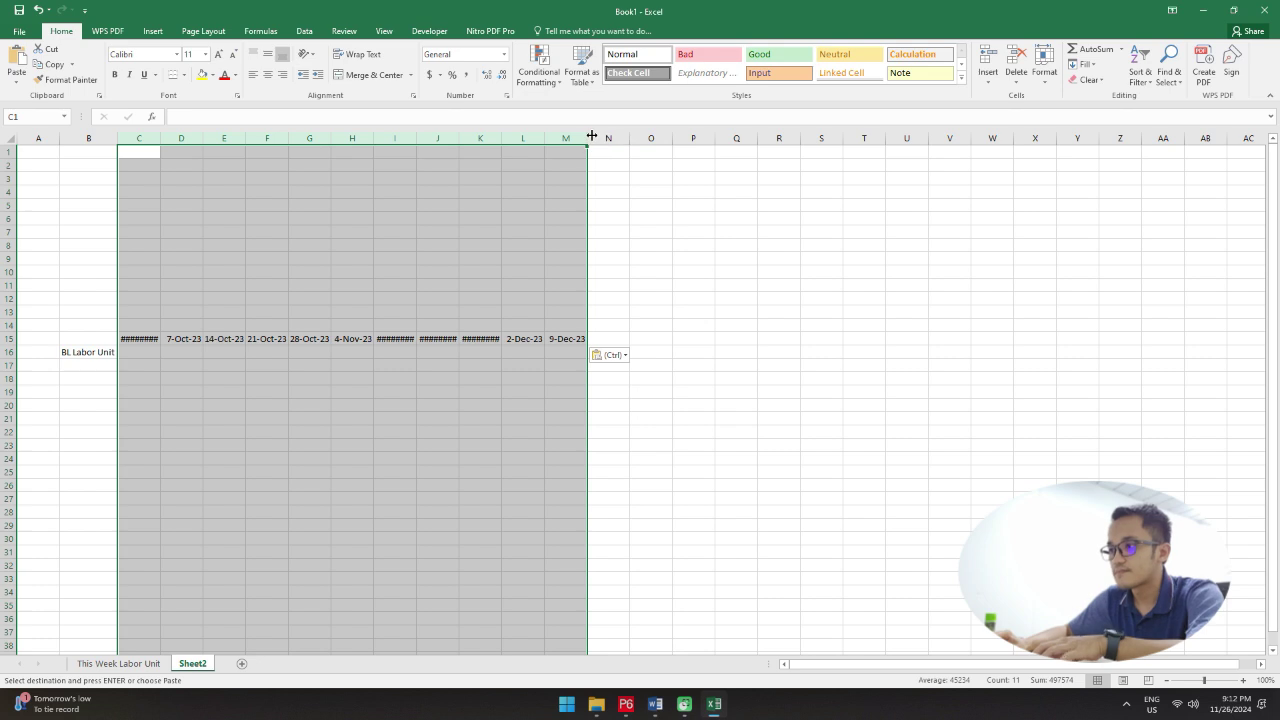
pyautogui.doubleClick(592, 137)
pyautogui.click(327, 437)
pyautogui.click(266, 443)
# Step: Review the budgeted and actual labor and nonlabor rows for the 30-Sep-23 week on the This Week Labor Unit sheet
pyautogui.click(133, 350)
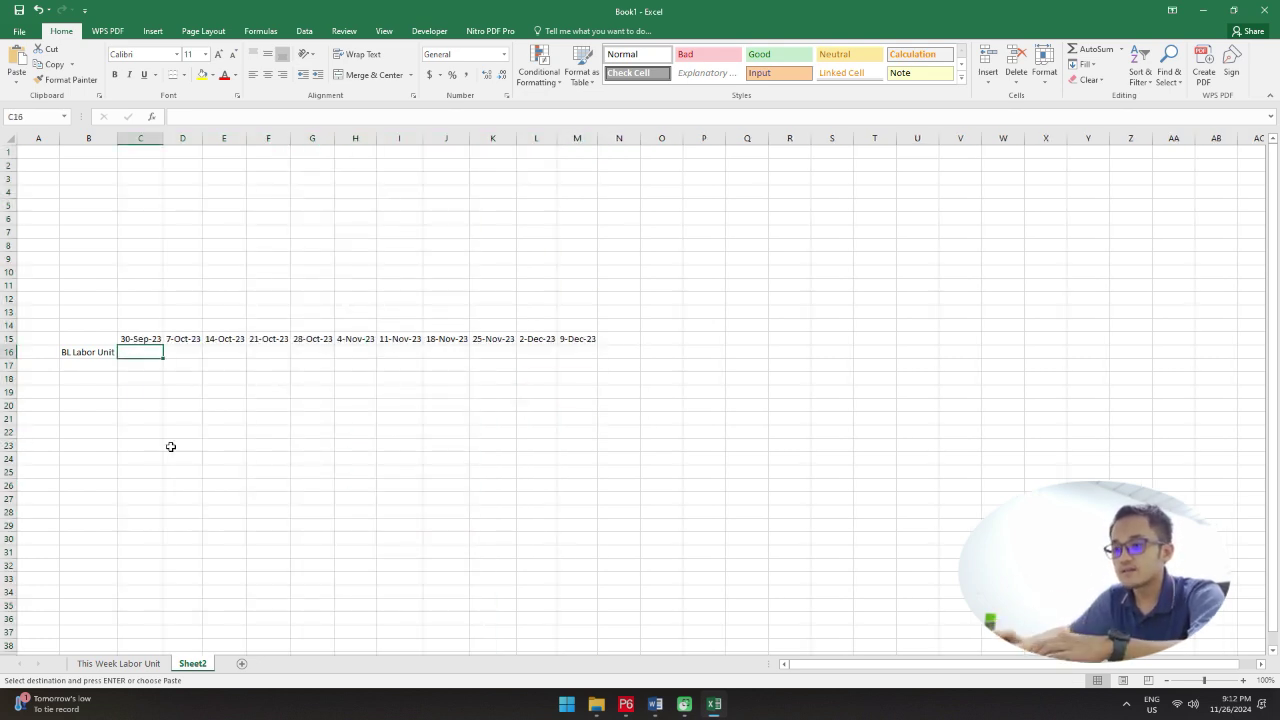
pyautogui.click(118, 663)
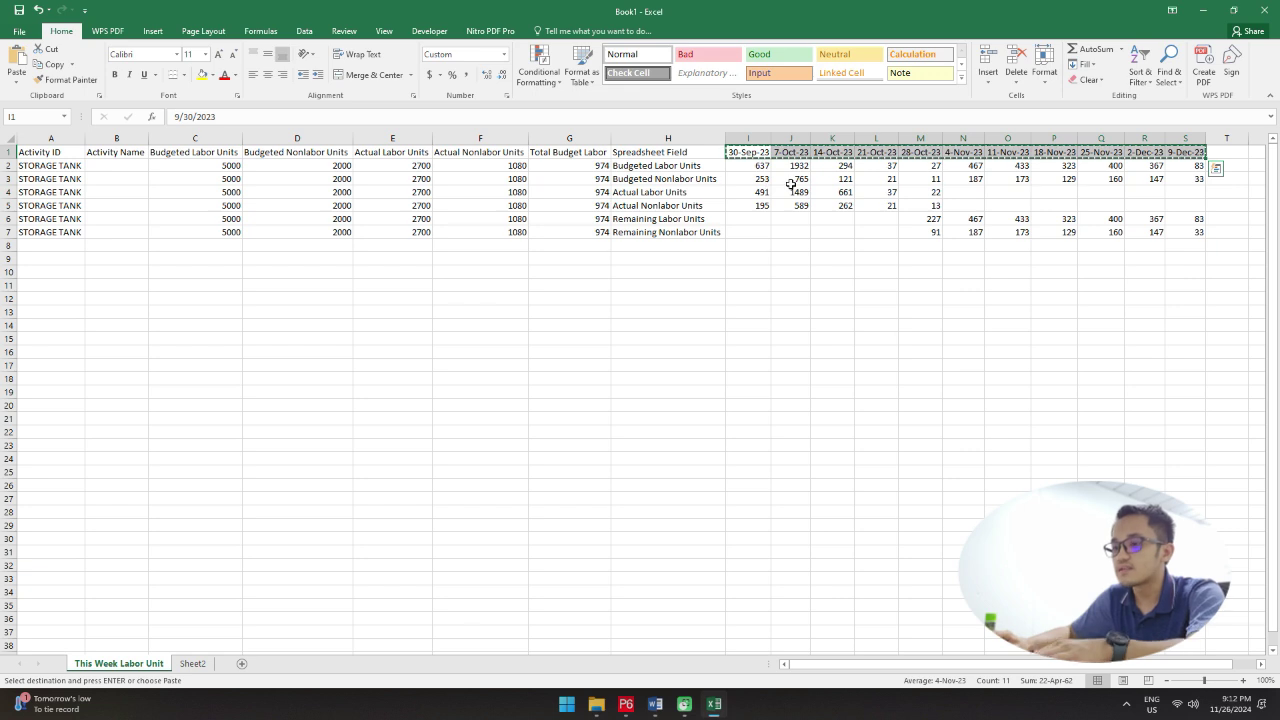
pyautogui.click(766, 230)
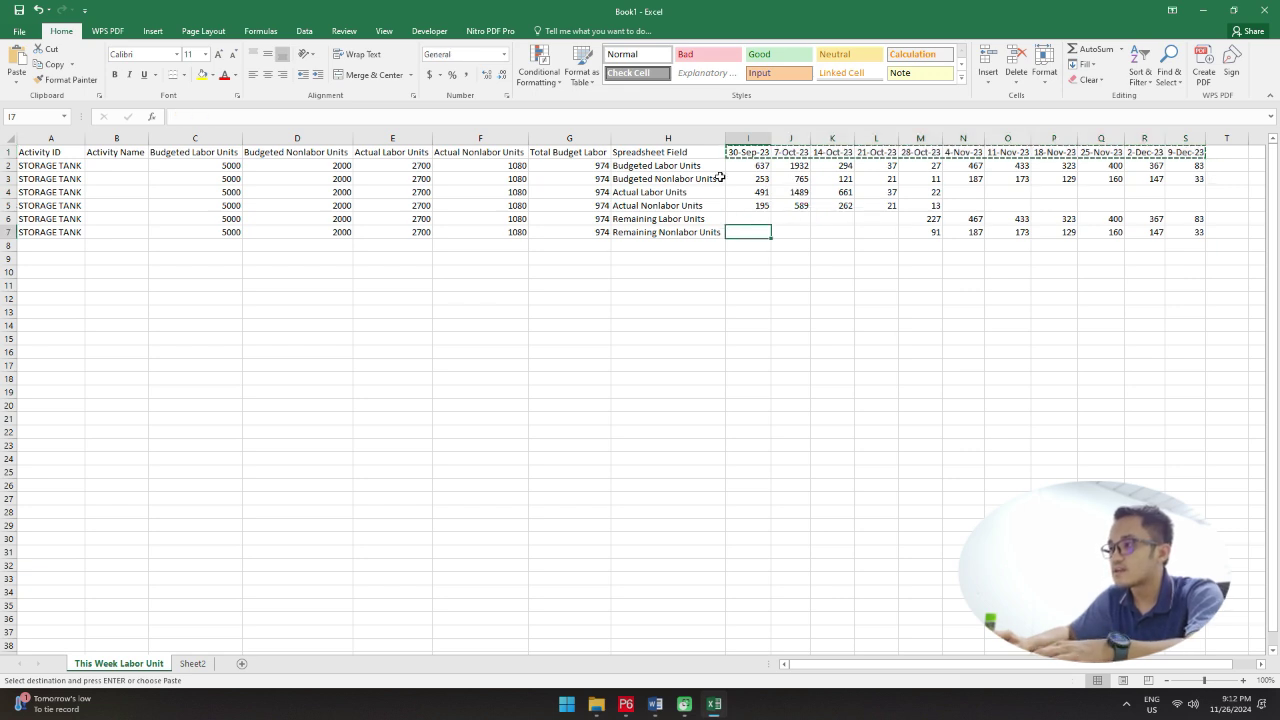
pyautogui.moveTo(684, 166)
pyautogui.mouseDown()
pyautogui.moveTo(680, 194)
pyautogui.moveTo(682, 181)
pyautogui.mouseUp()
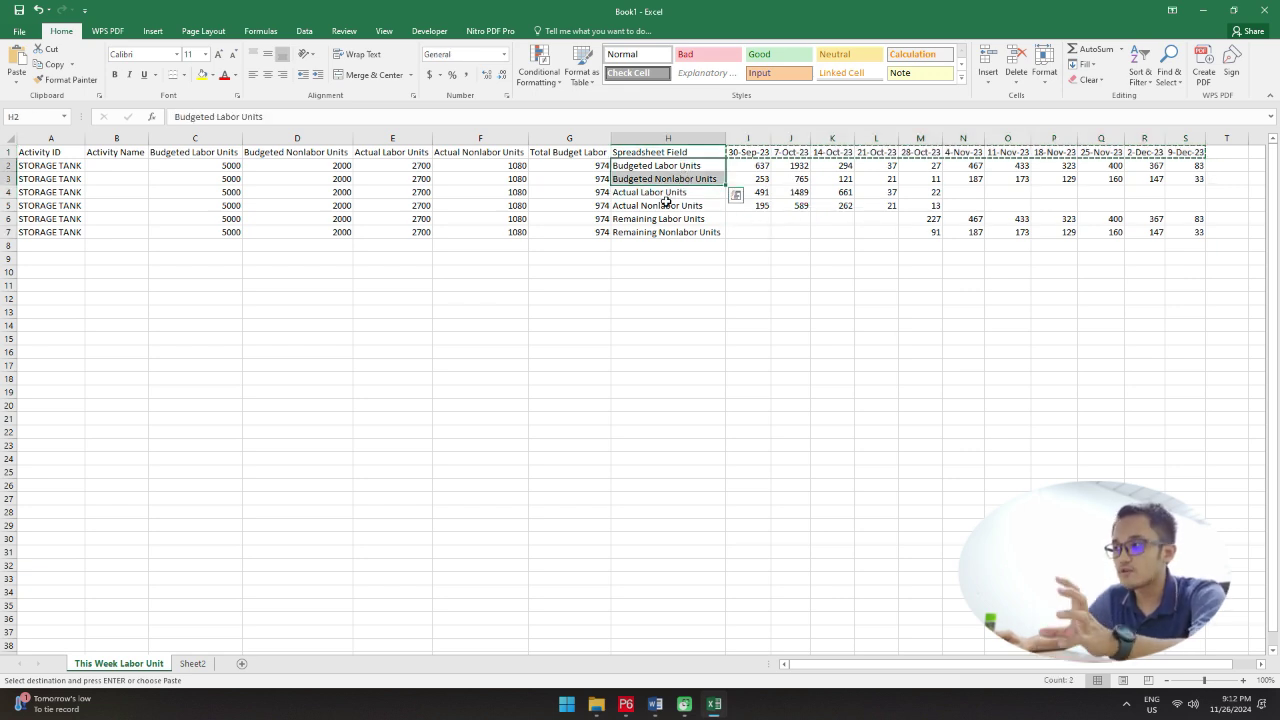
pyautogui.click(752, 298)
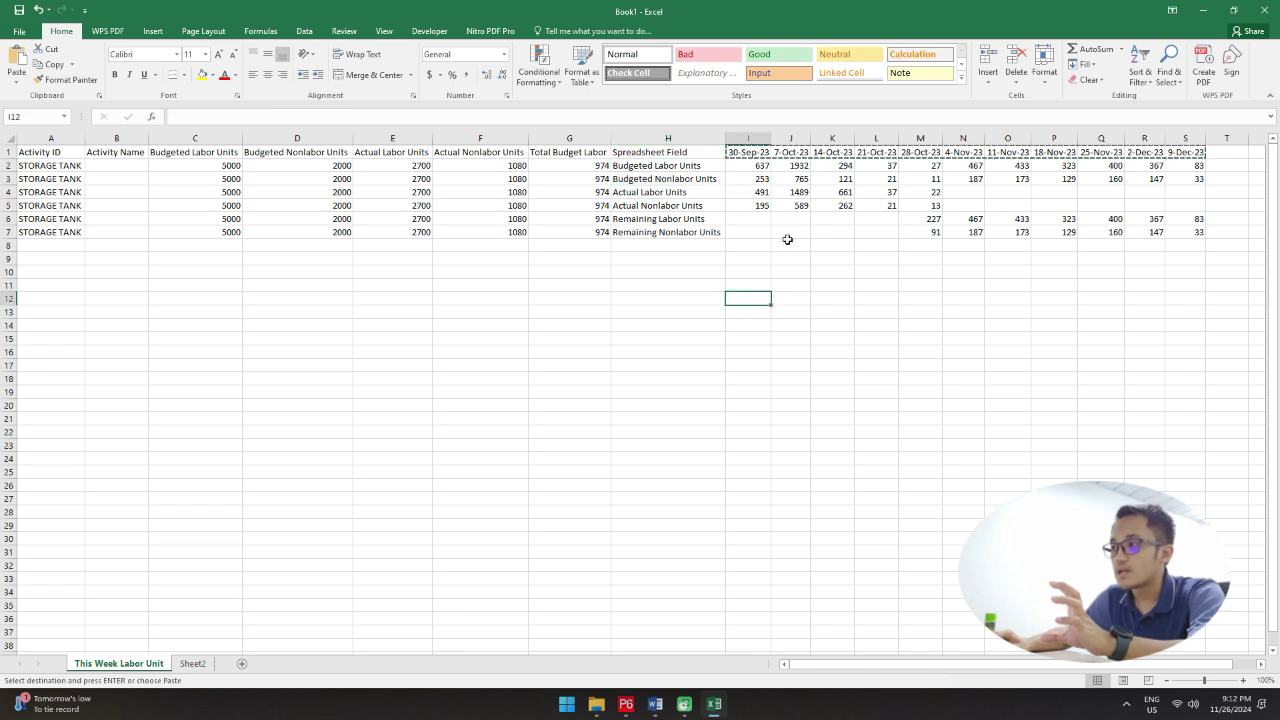
pyautogui.click(758, 166)
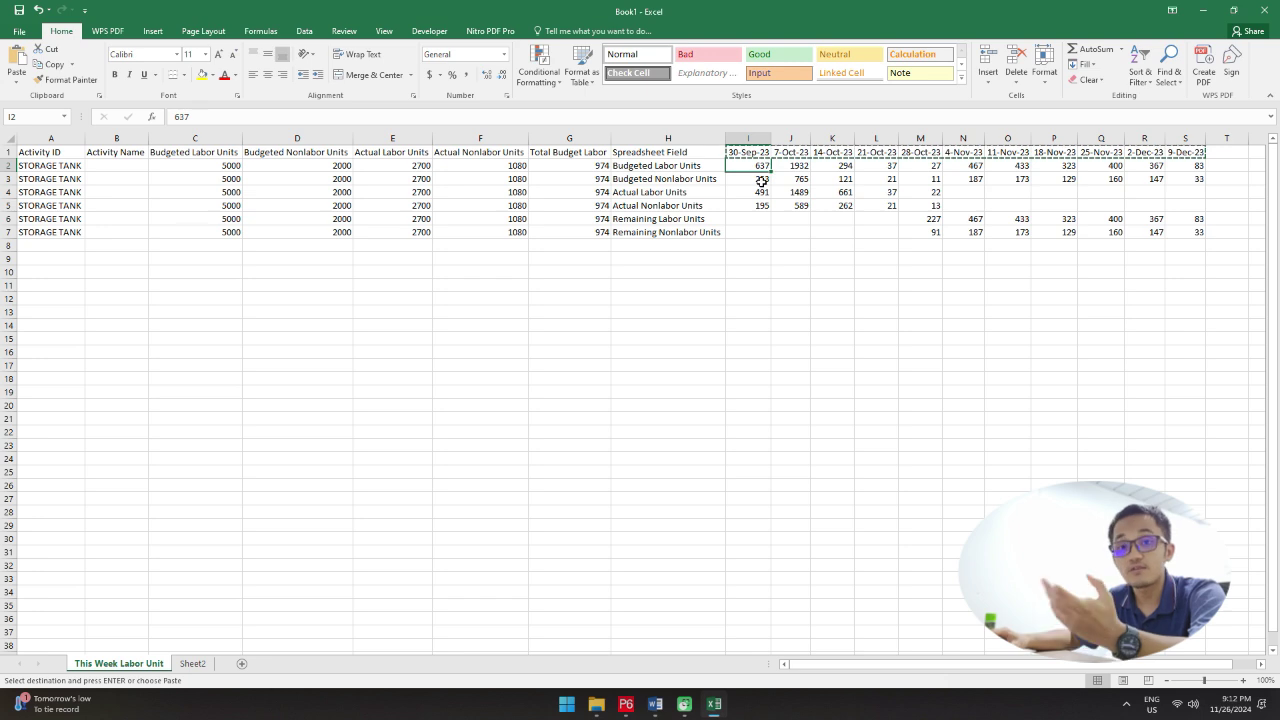
pyautogui.click(768, 208)
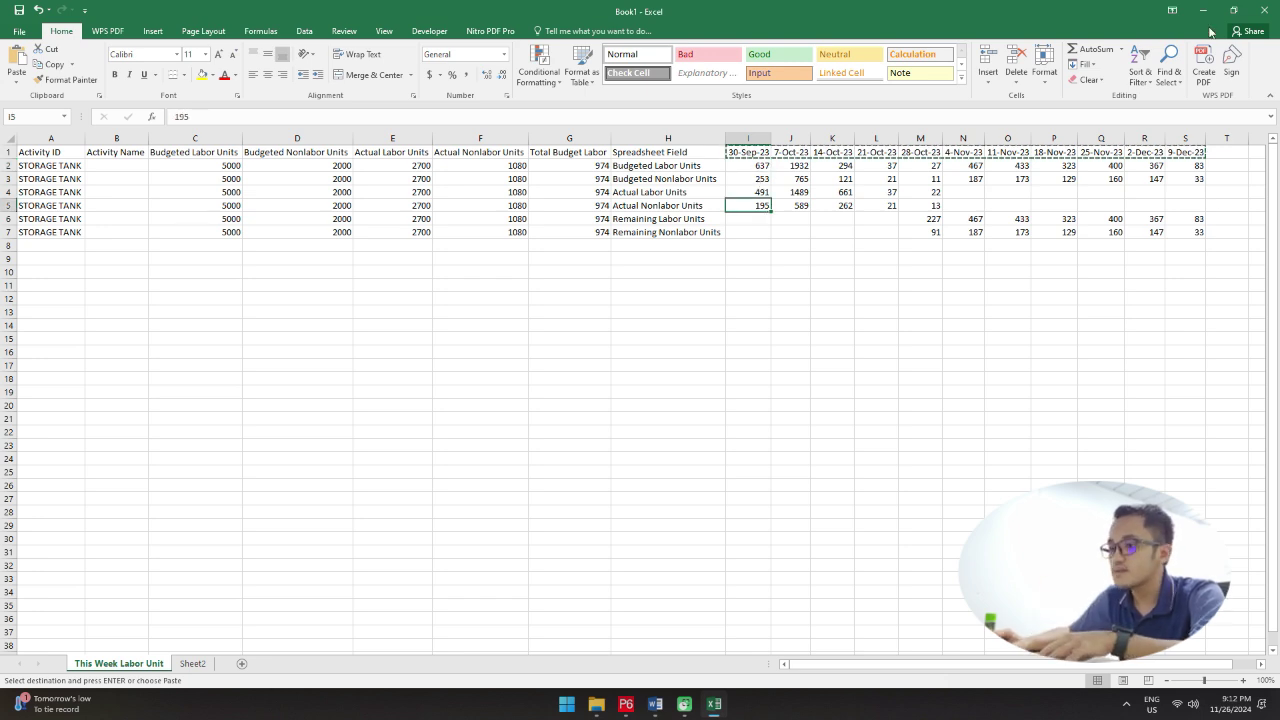
# Step: In Sheet2 cell C16, sum the 30-Sep-23 budgeted labor and nonlabor units, cells I2:I3 of the This Week Labor Unit sheet
pyautogui.click(192, 663)
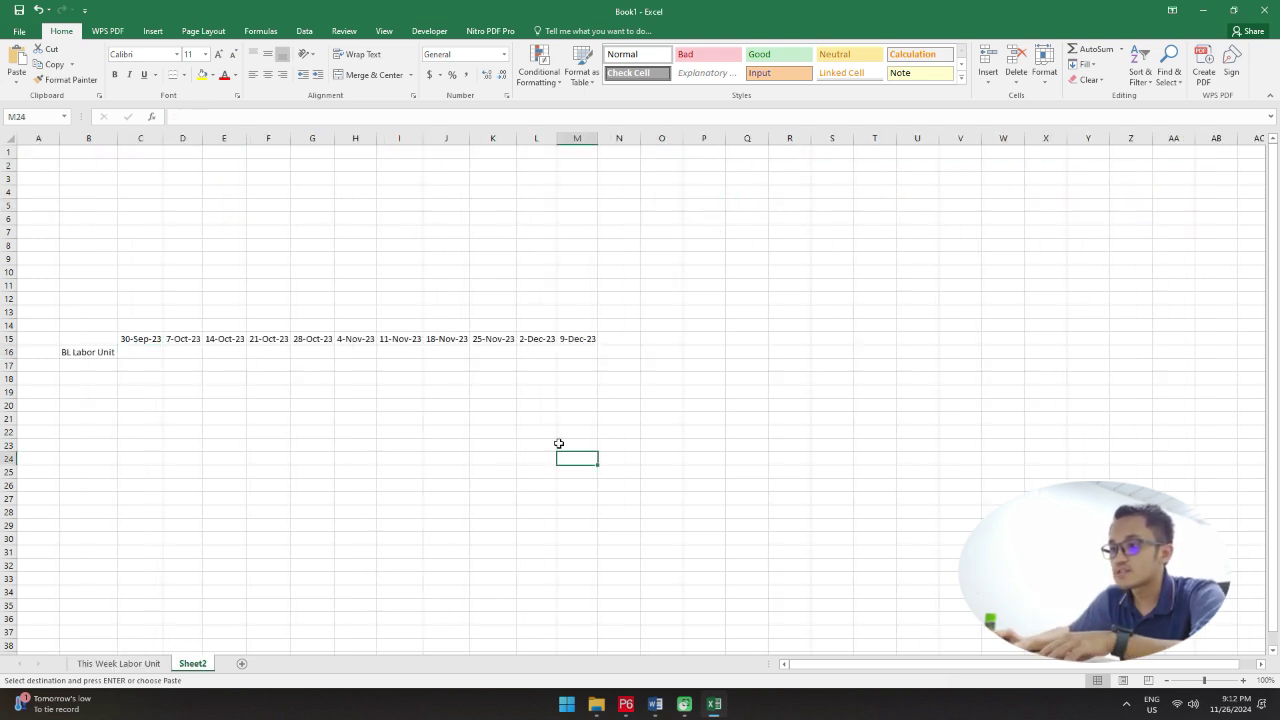
pyautogui.click(150, 354)
pyautogui.write('=sum(')
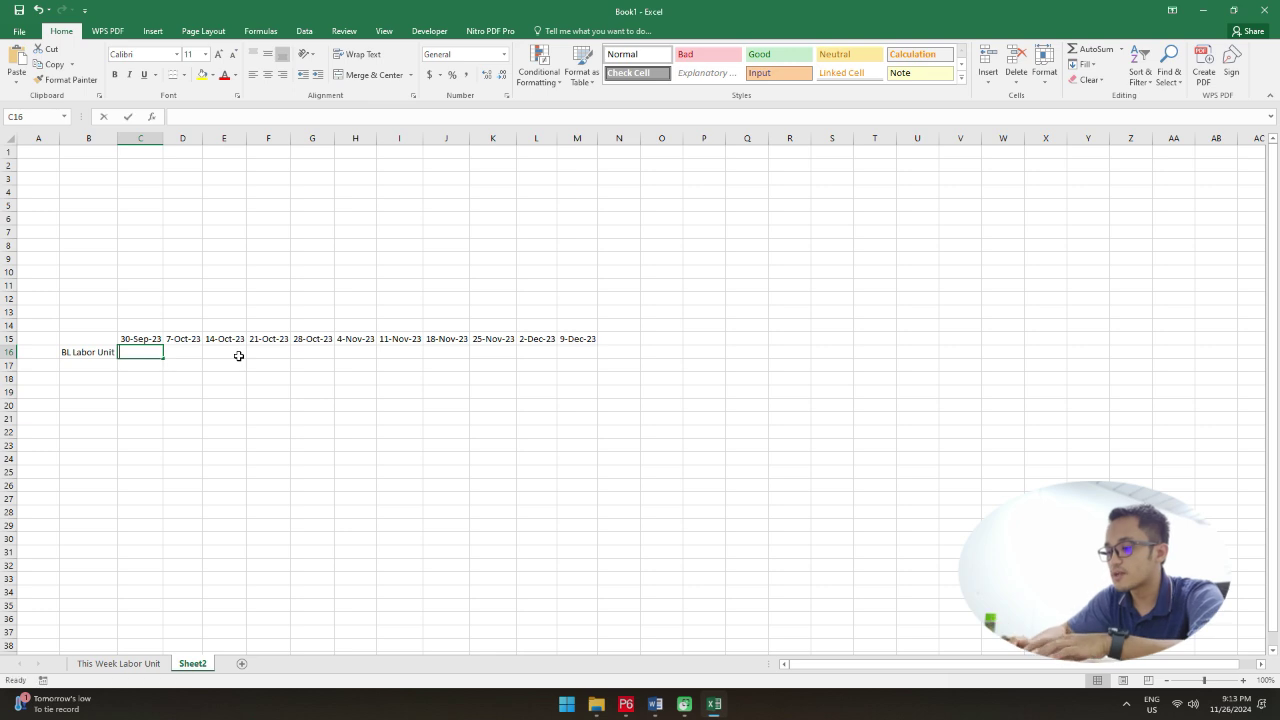
pyautogui.click(160, 662)
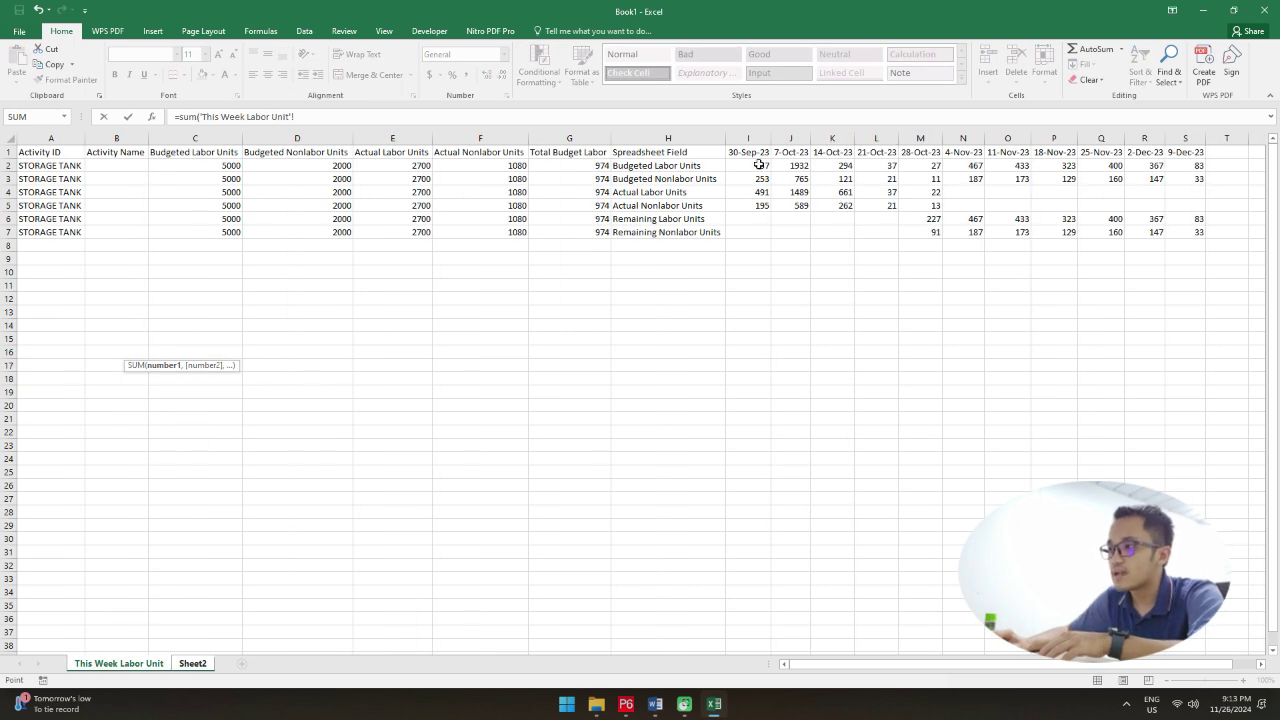
pyautogui.moveTo(759, 165); pyautogui.dragTo(753, 179)
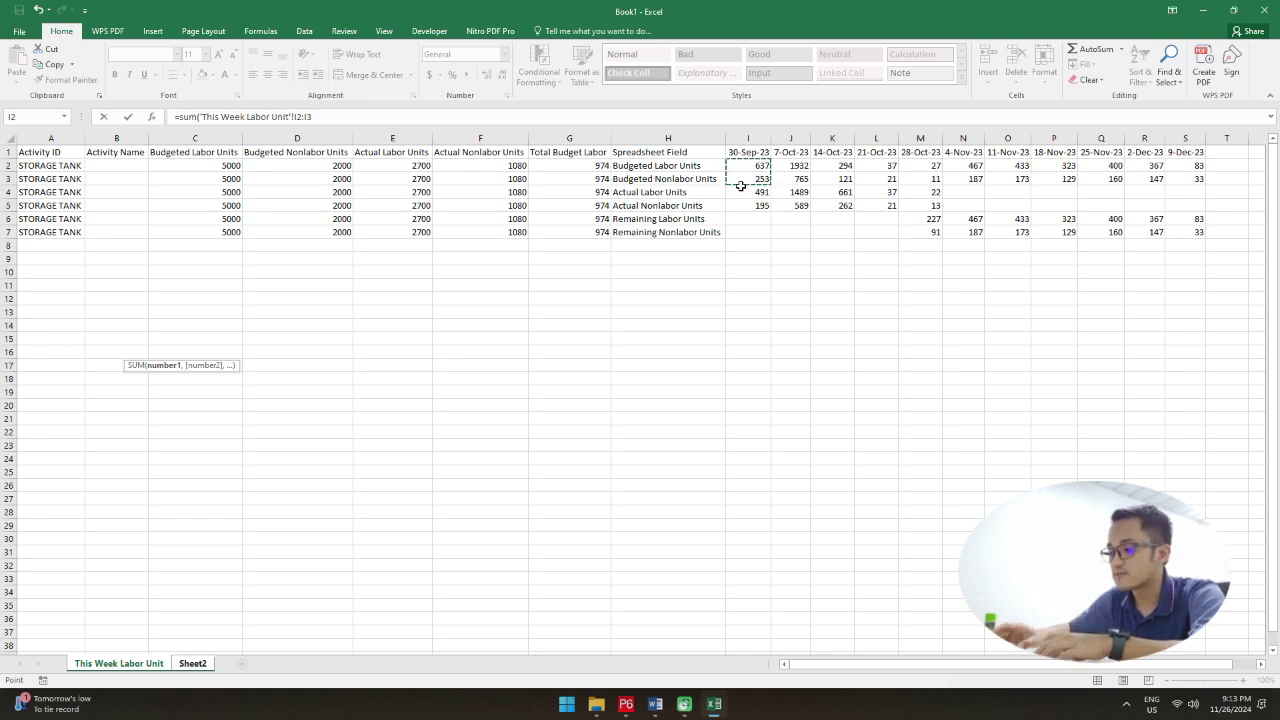
pyautogui.press('Return')
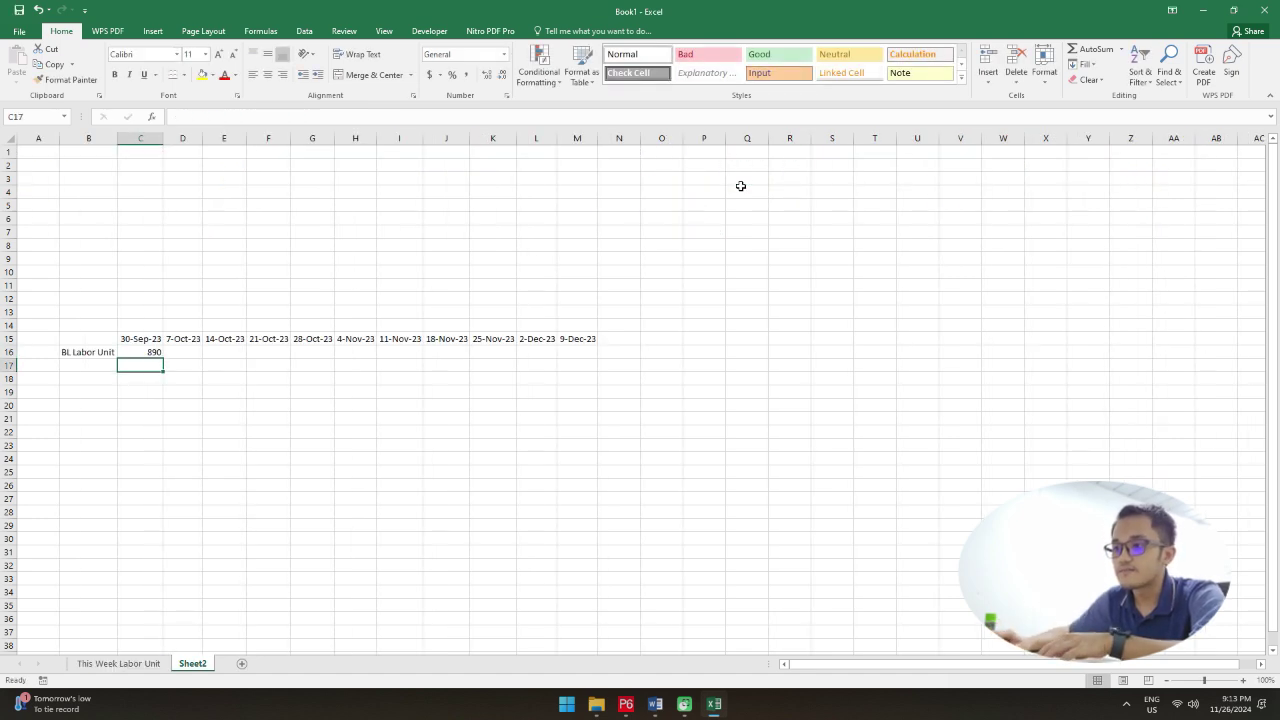
# Step: Fill the C16 sum formula across the BL Labor Unit row to M16, covering every week through 9-Dec-23
pyautogui.click(160, 351)
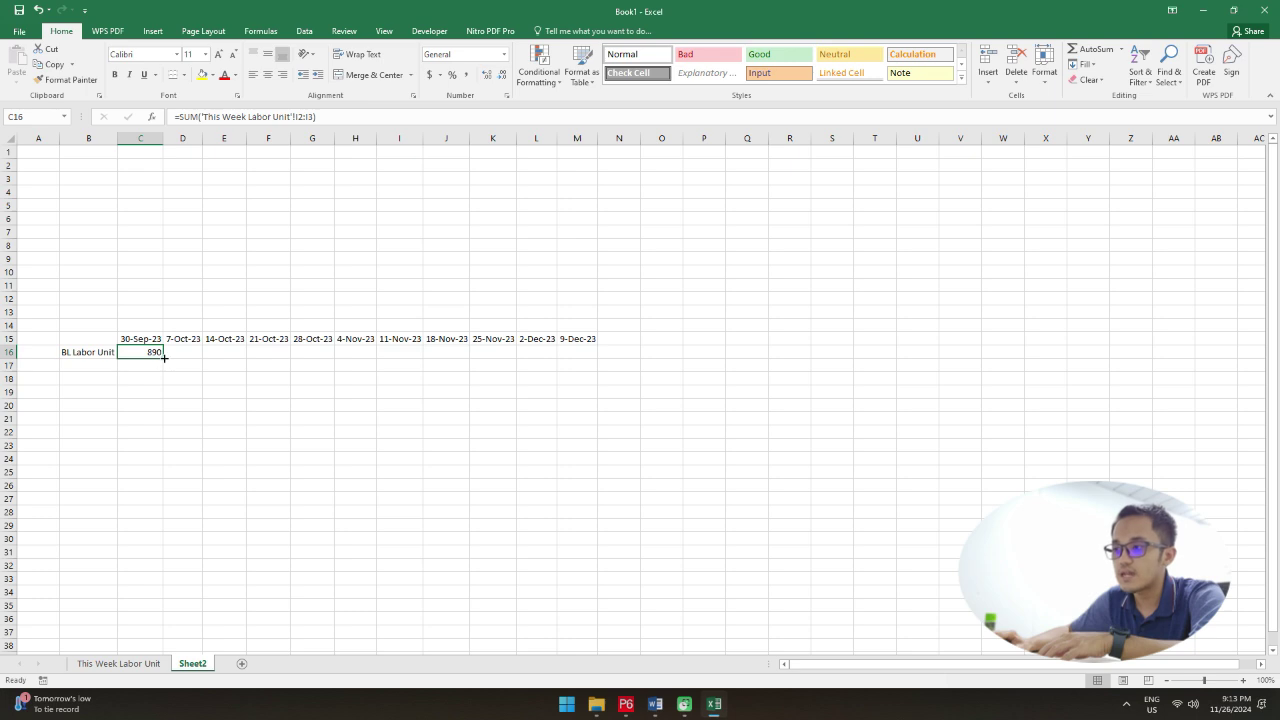
pyautogui.moveTo(164, 357); pyautogui.dragTo(598, 362)
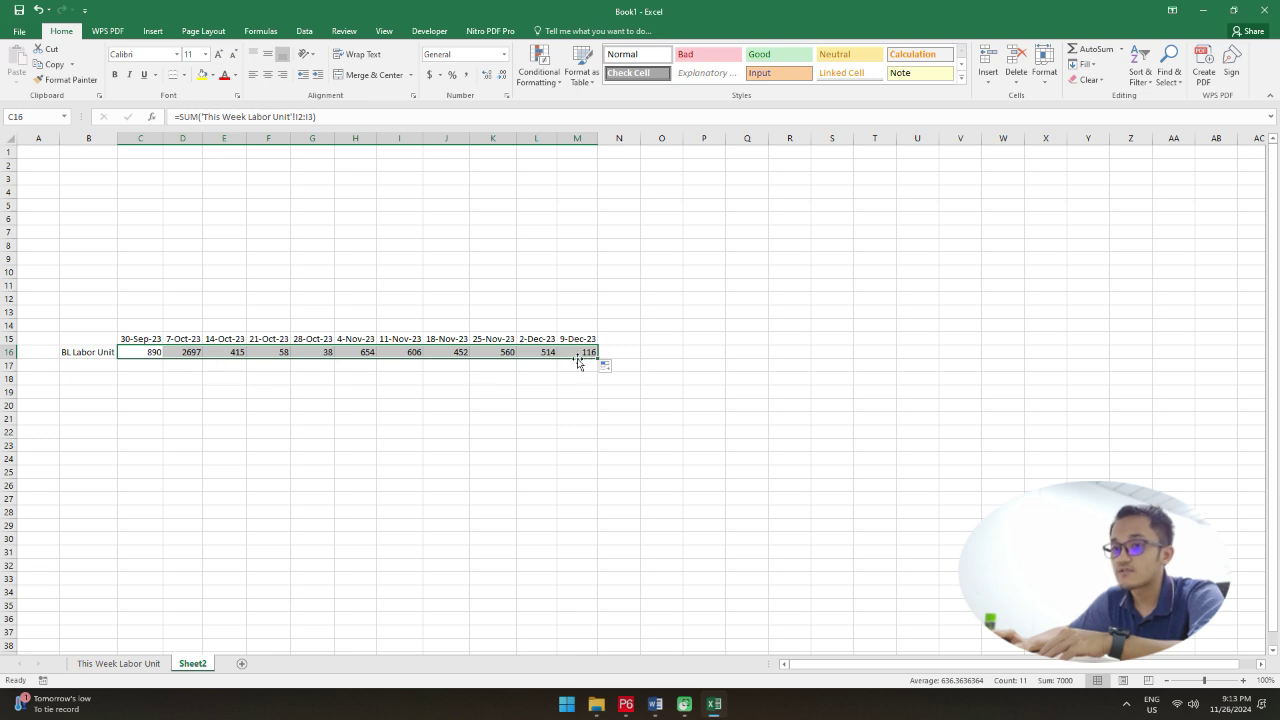
pyautogui.click(536, 432)
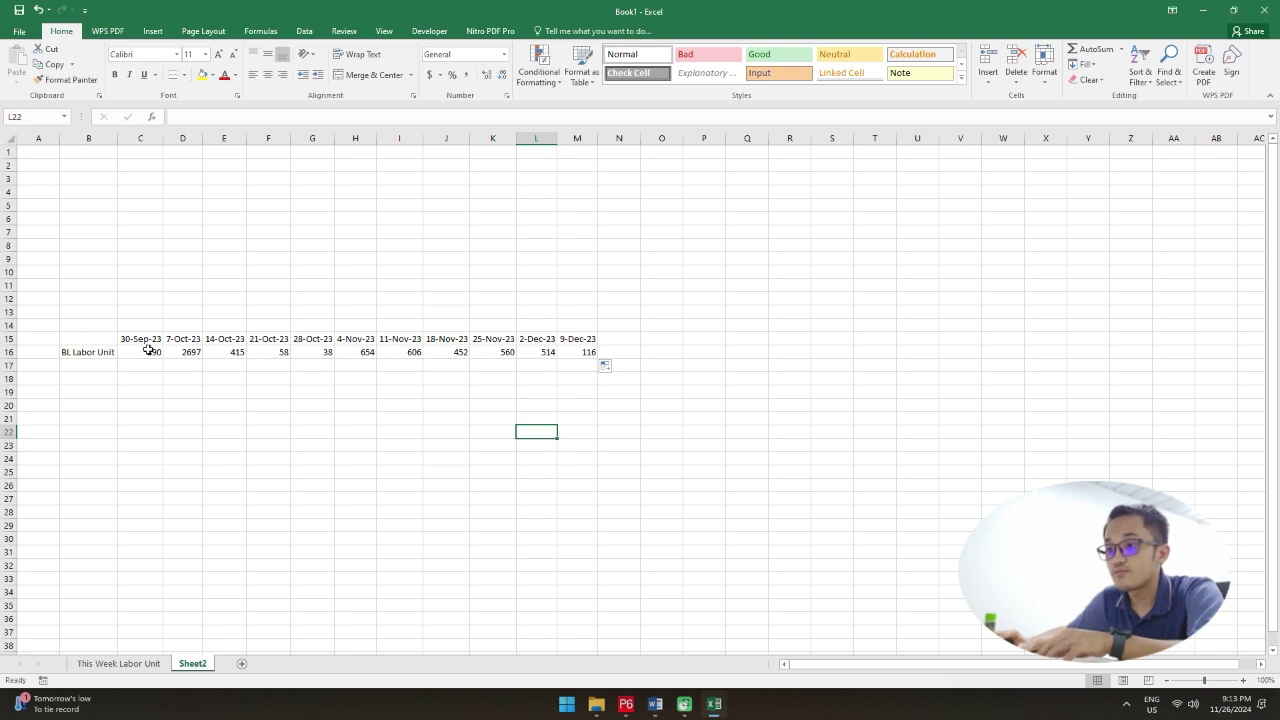
pyautogui.moveTo(148, 350); pyautogui.dragTo(580, 354)
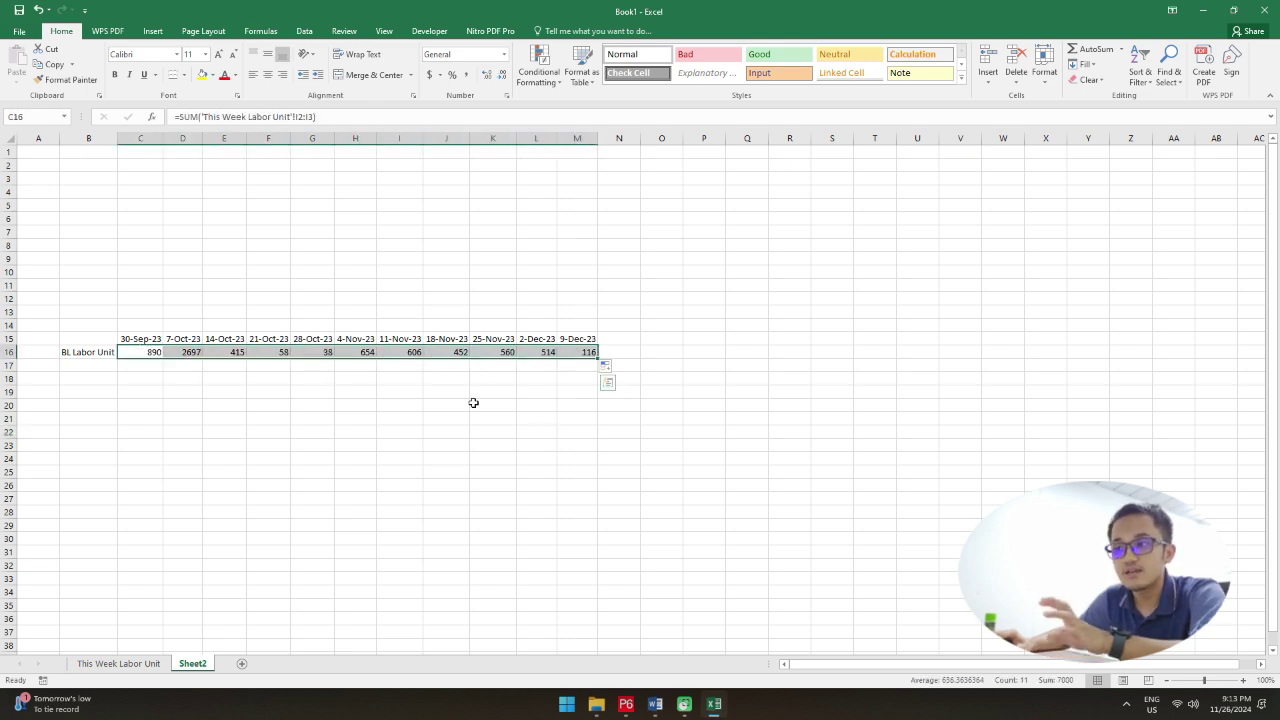
pyautogui.click(398, 412)
# Step: Widen column B of Sheet2 further to make room for longer row labels
pyautogui.click(84, 366)
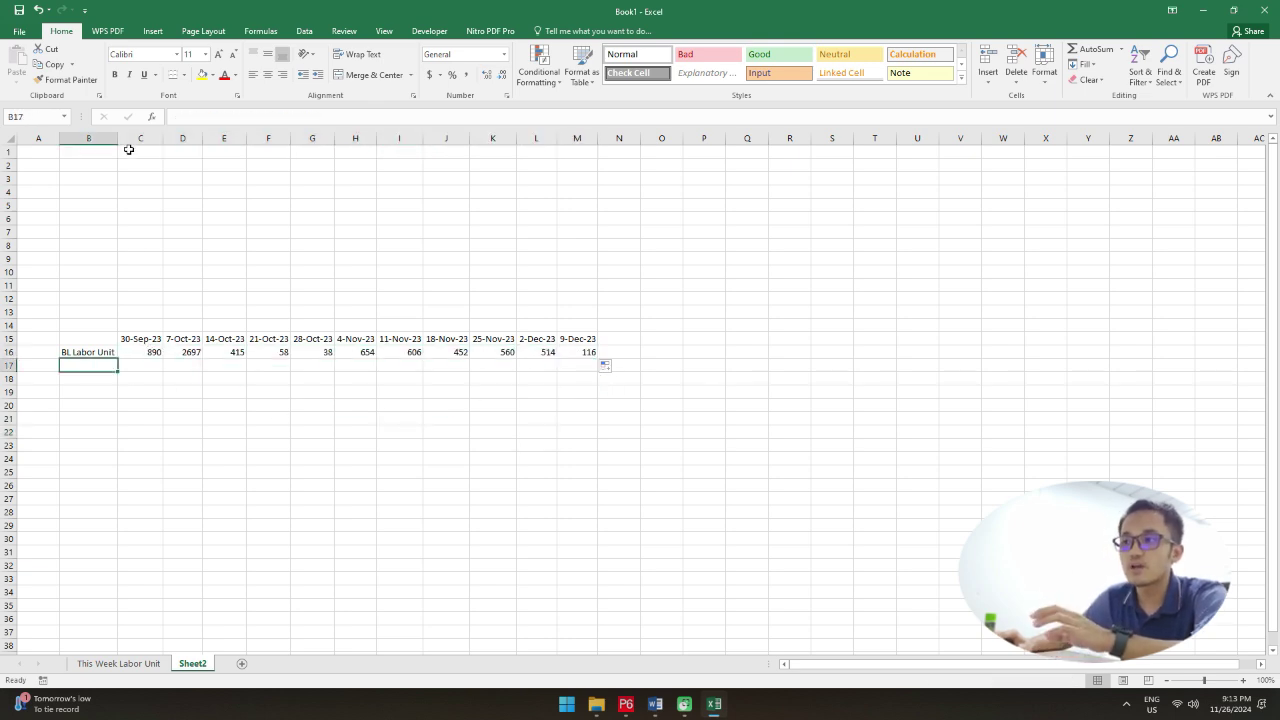
pyautogui.moveTo(119, 138); pyautogui.dragTo(160, 138)
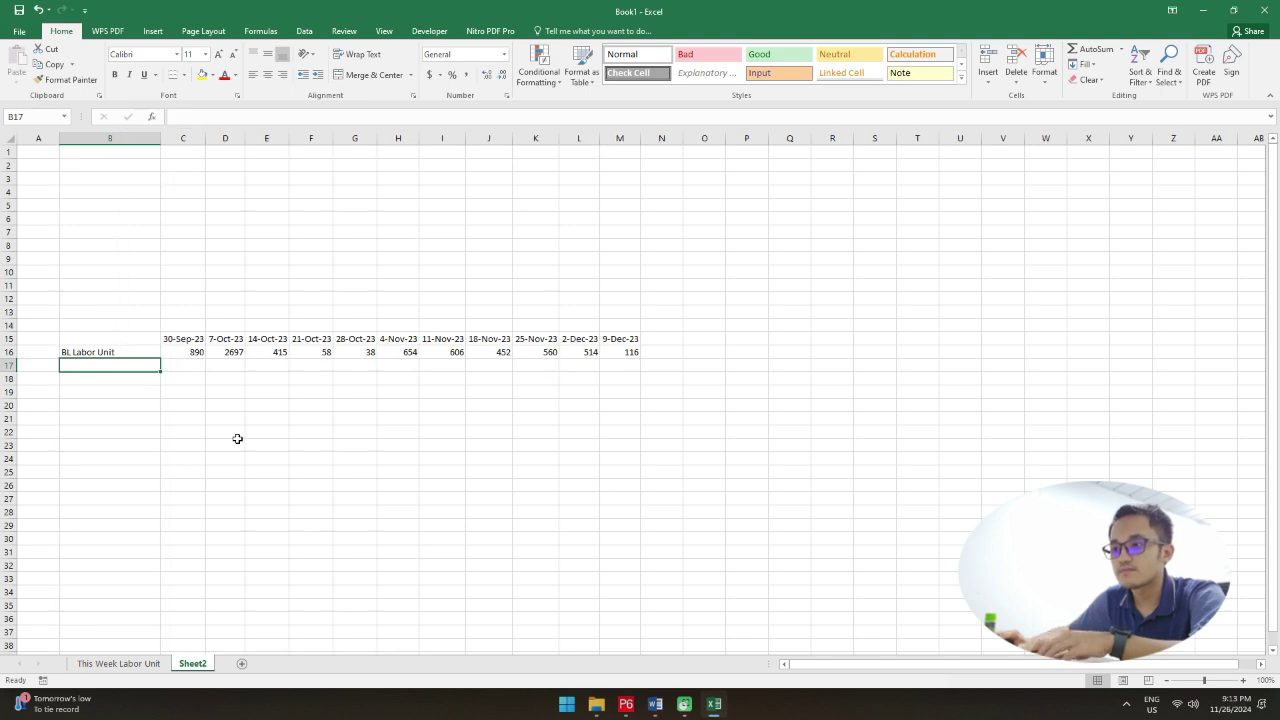
# Step: Copy the BL Labor Unit label from B16 into B17 and change it to Cumulative BL Labor Unit
pyautogui.click(237, 437)
pyautogui.click(131, 366)
pyautogui.click(129, 351)
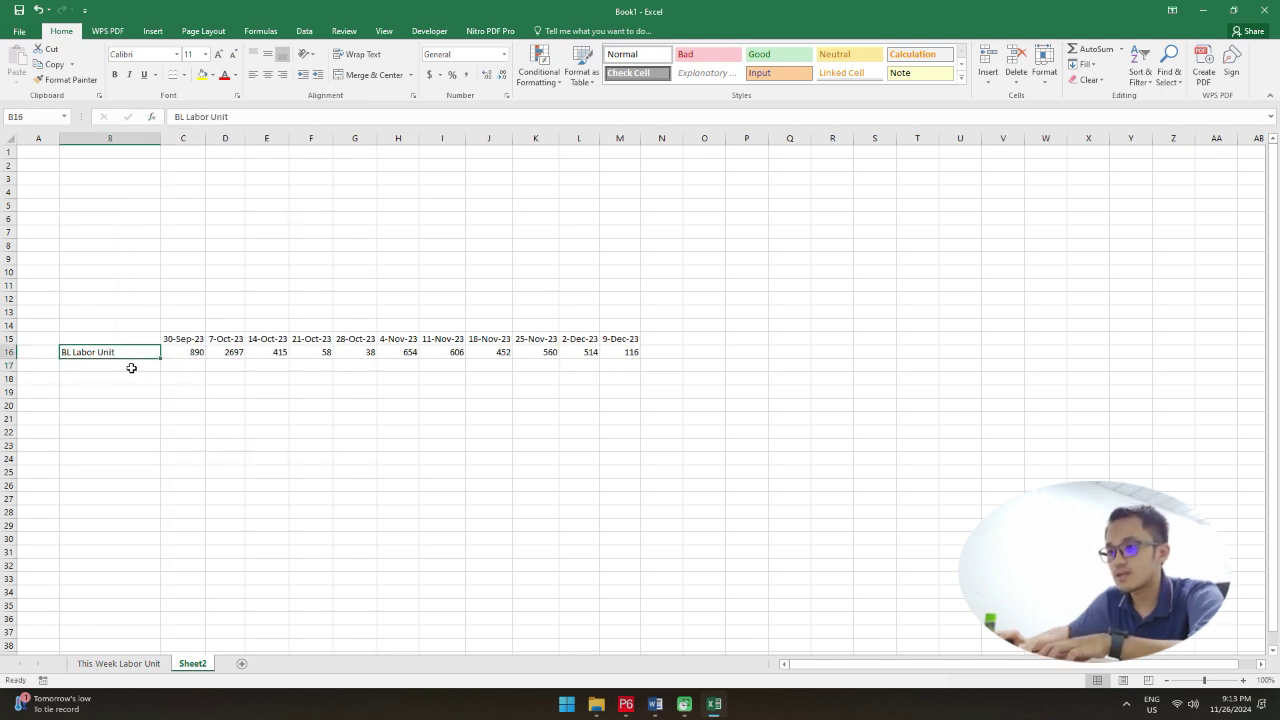
pyautogui.moveTo(162, 358); pyautogui.dragTo(160, 372)
pyautogui.click(123, 368)
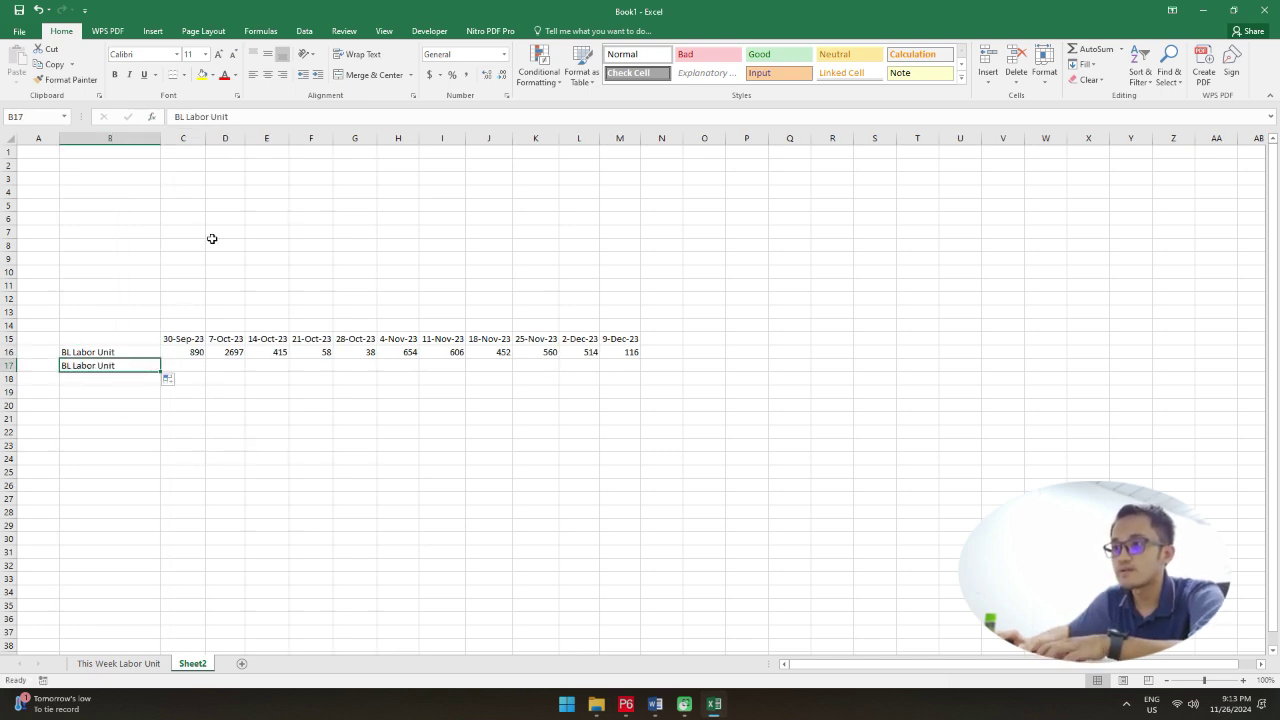
pyautogui.click(174, 116)
pyautogui.write('Cum')
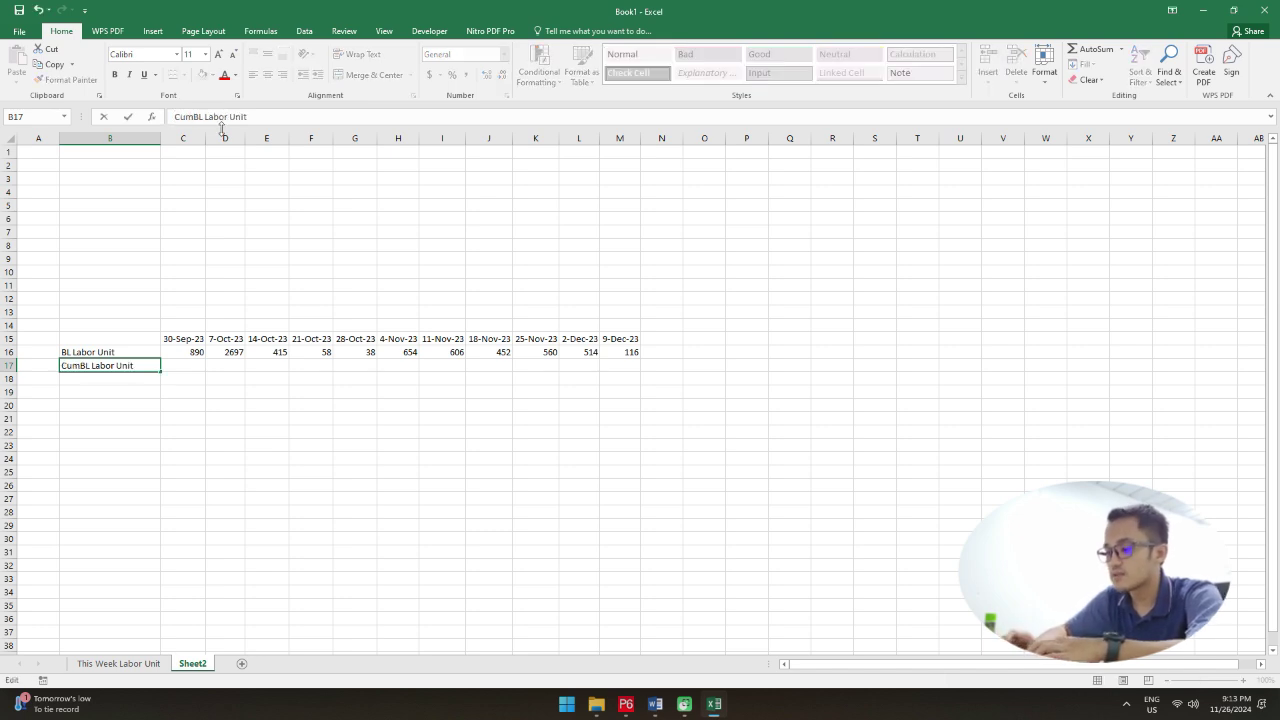
pyautogui.write('ulative')
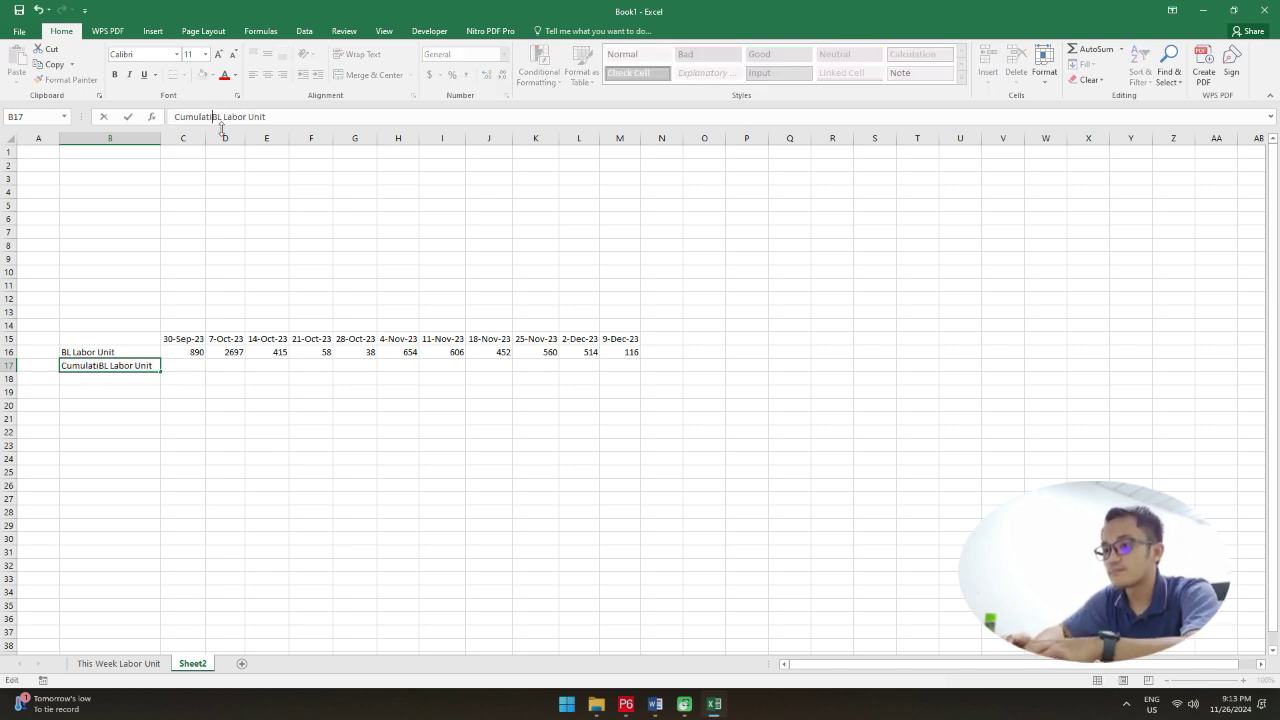
pyautogui.press('Return')
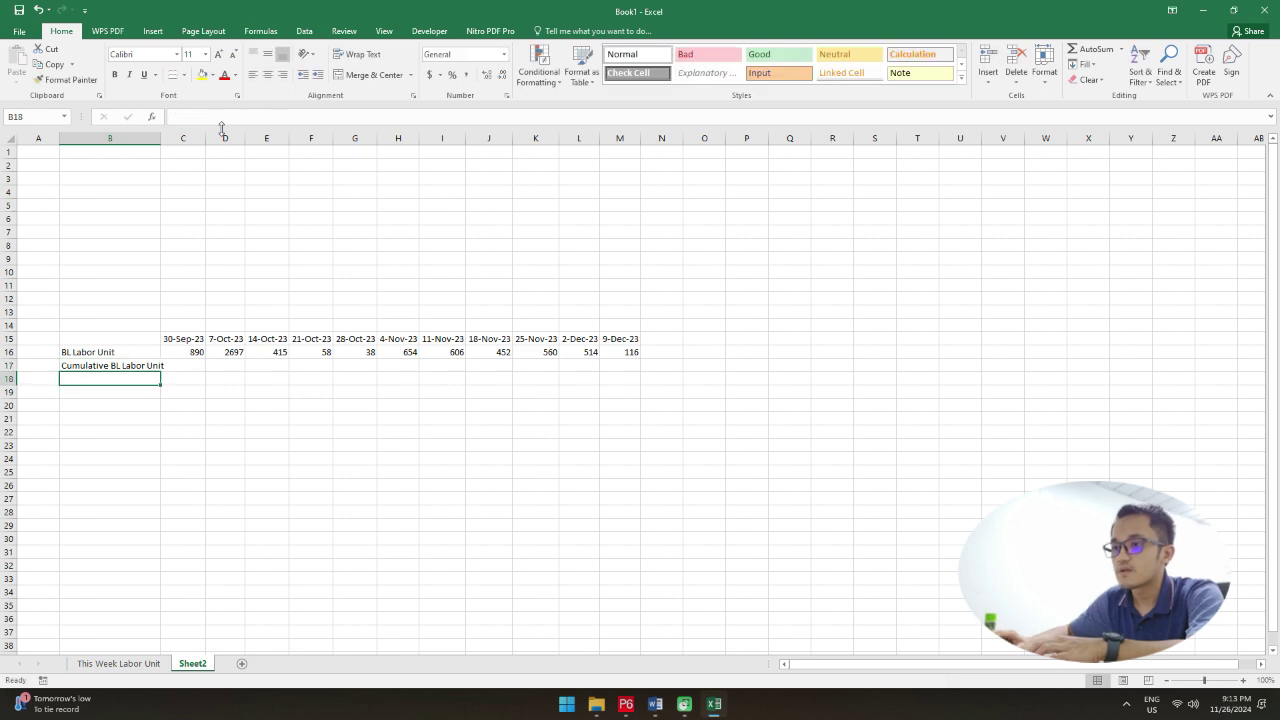
# Step: AutoFit column B of Sheet2 so its width fits the Cumulative BL Labor Unit label
pyautogui.click(210, 344)
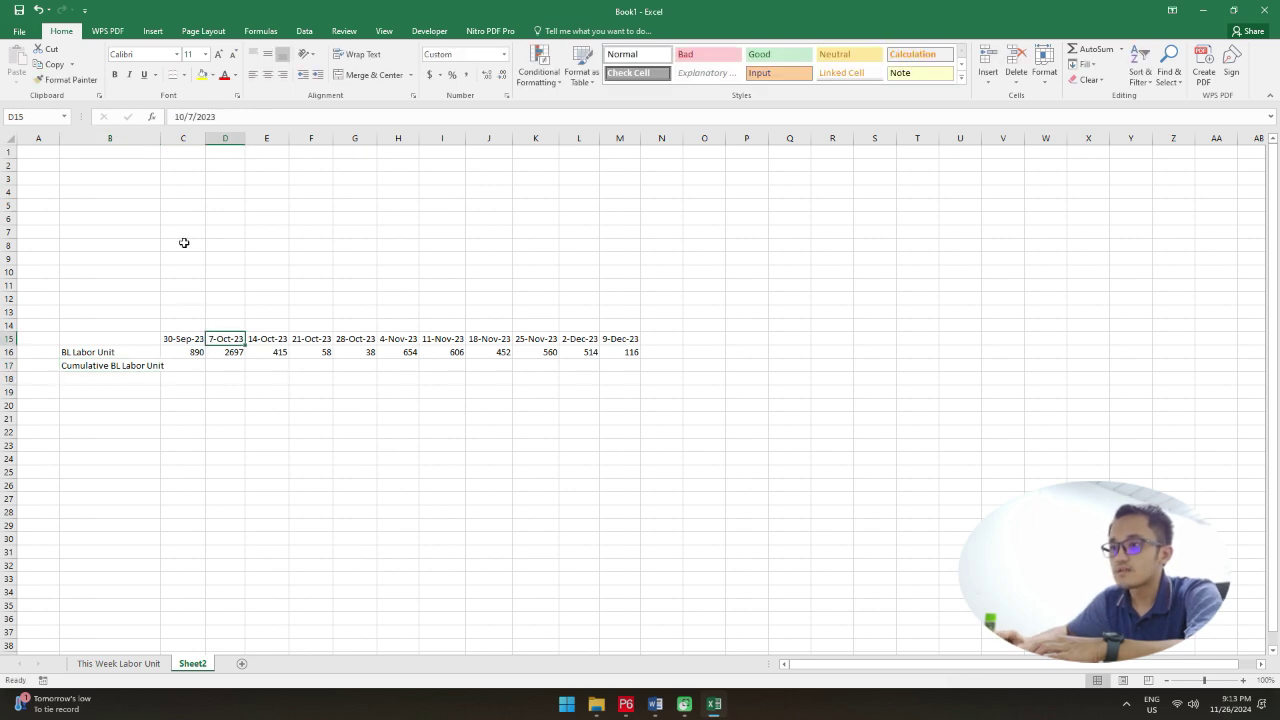
pyautogui.doubleClick(160, 138)
pyautogui.click(363, 525)
# Step: Start the cumulative row by making C17 equal the 30-Sep-23 BL labor unit in C16
pyautogui.click(201, 364)
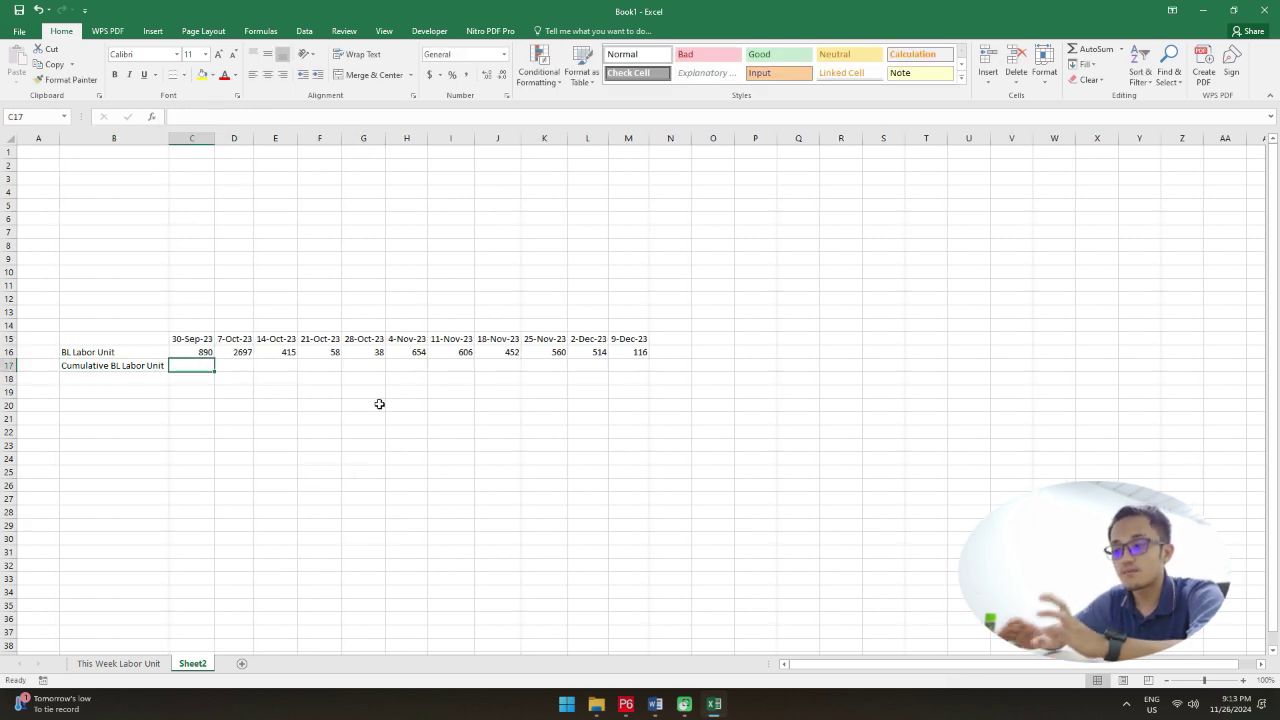
pyautogui.write('=')
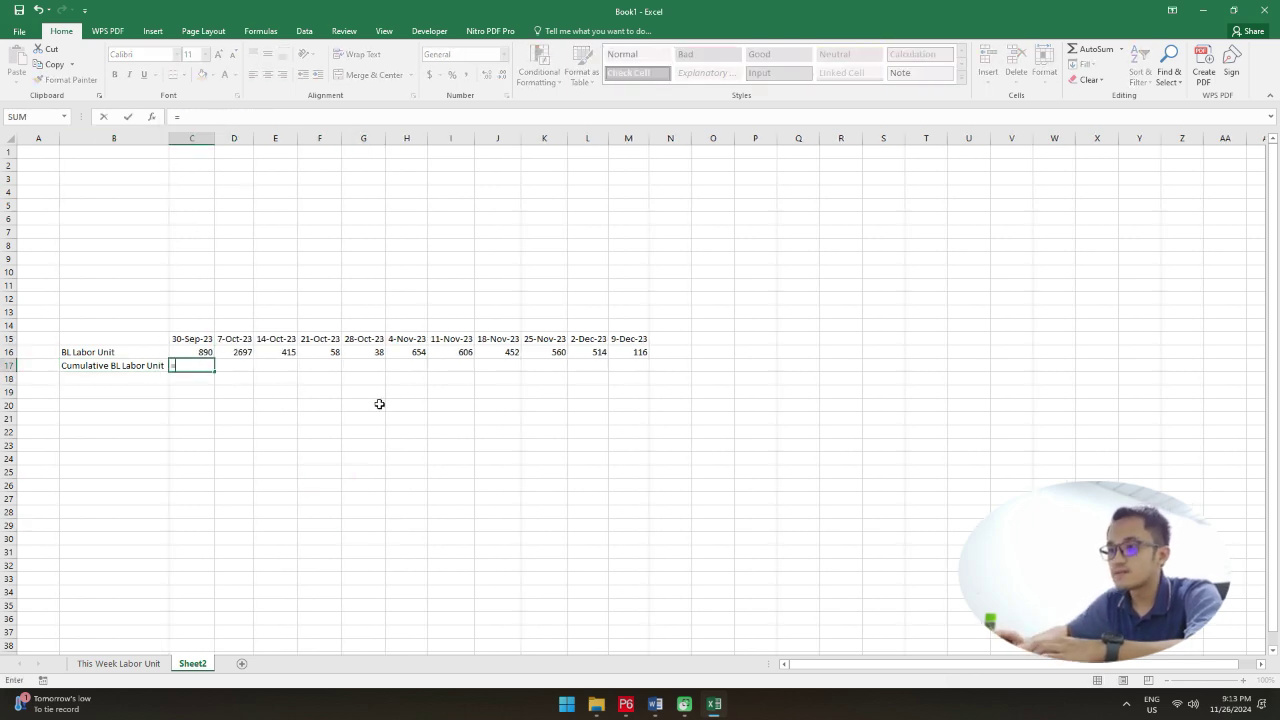
pyautogui.click(206, 352)
pyautogui.press('Return')
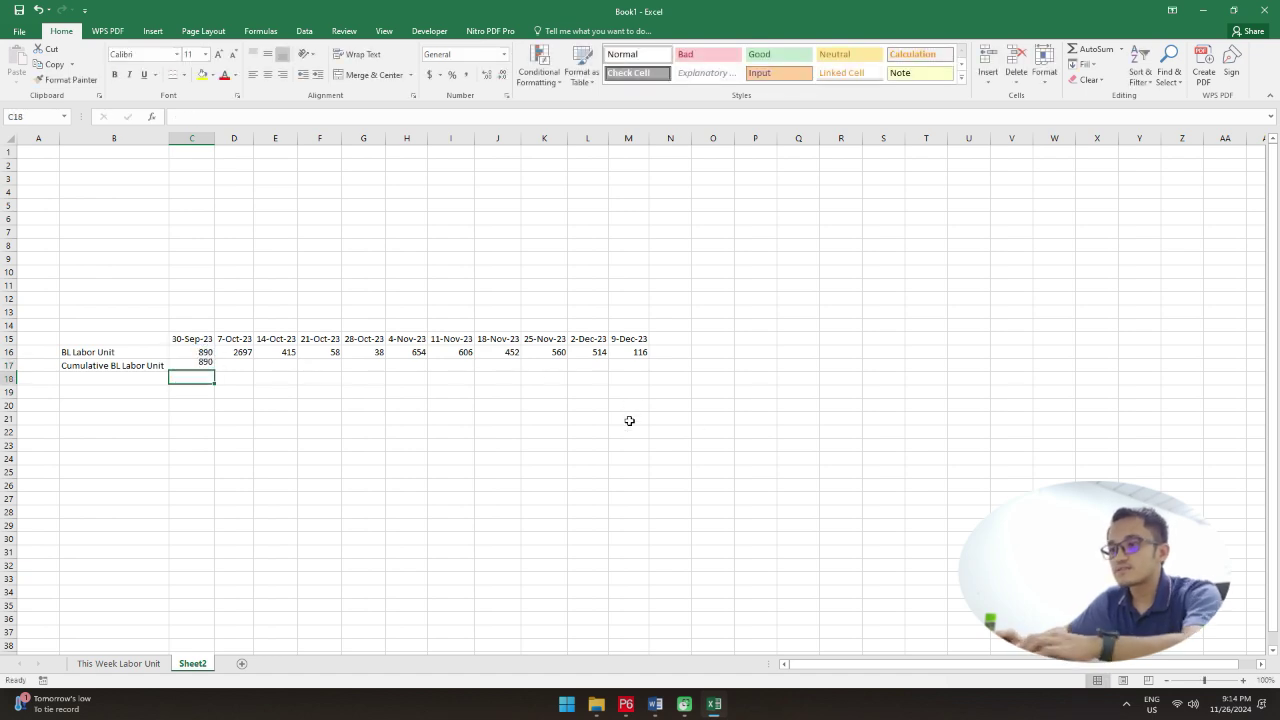
# Step: In D17, enter the running-total formula =+C17+D16 for the 7-Oct-23 week
pyautogui.click(236, 364)
pyautogui.write('=')
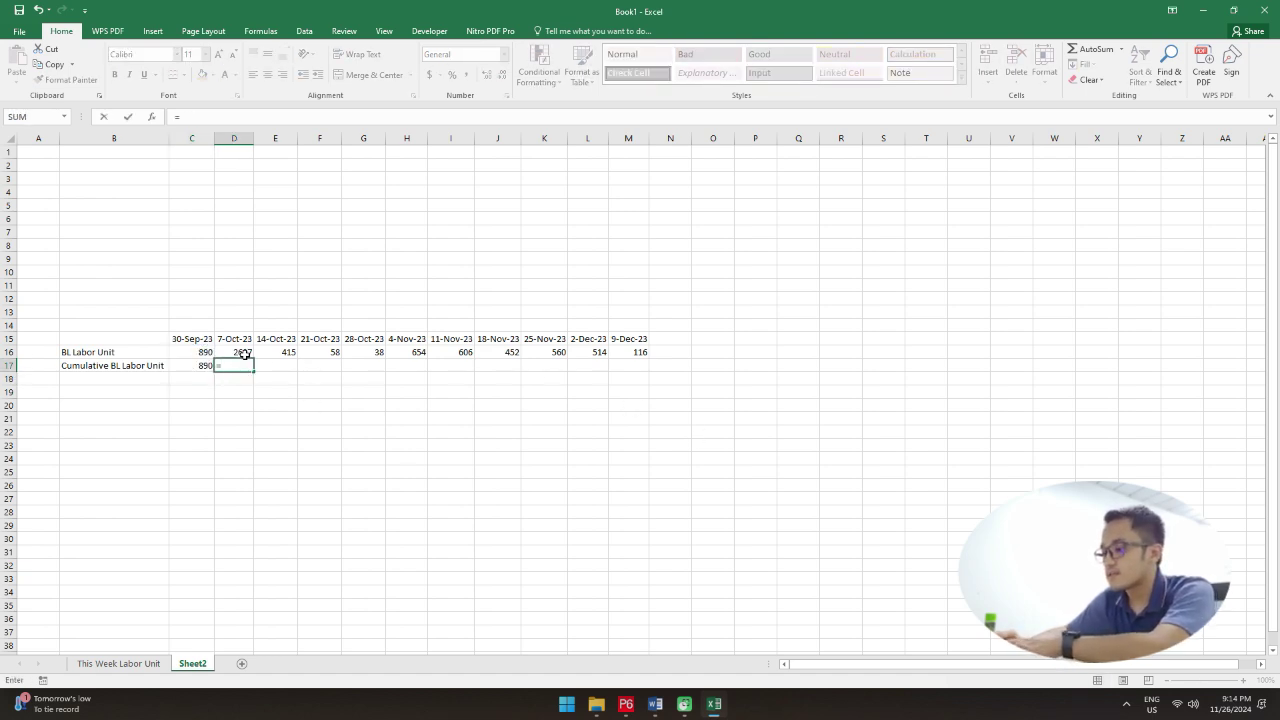
pyautogui.write('+')
pyautogui.click(200, 366)
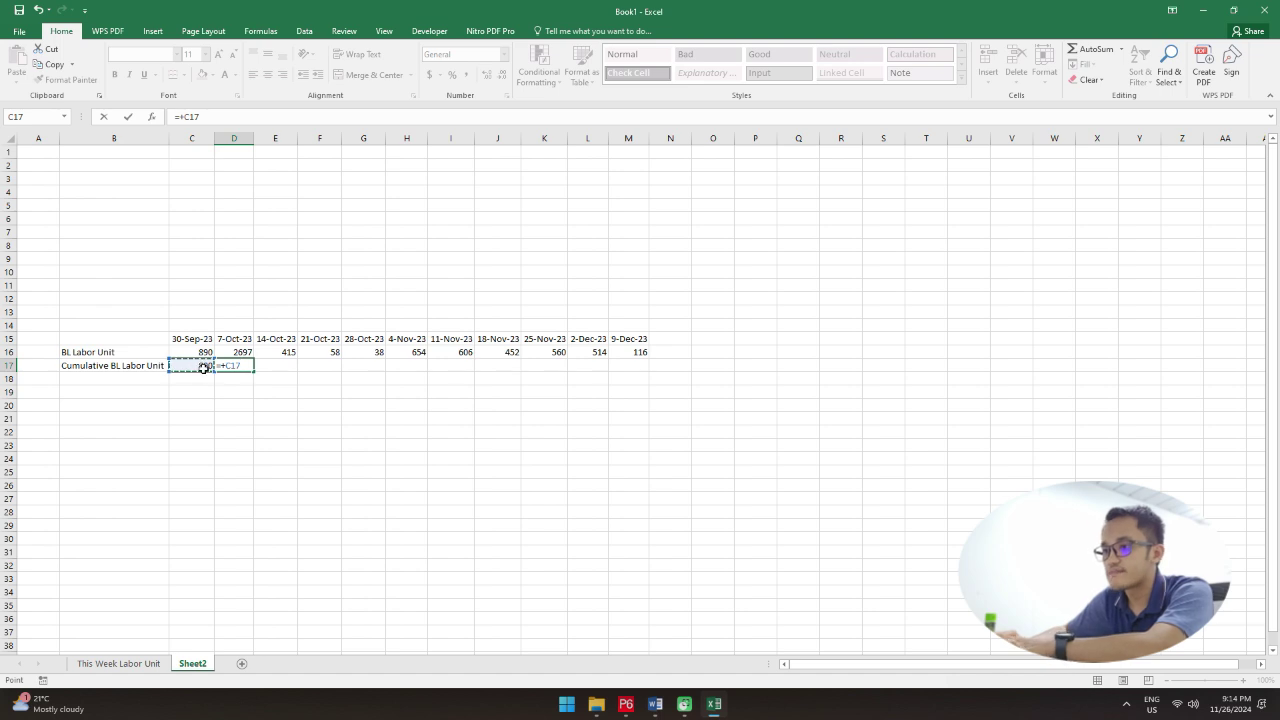
pyautogui.write('+')
pyautogui.click(242, 354)
pyautogui.press('Return')
pyautogui.click(270, 392)
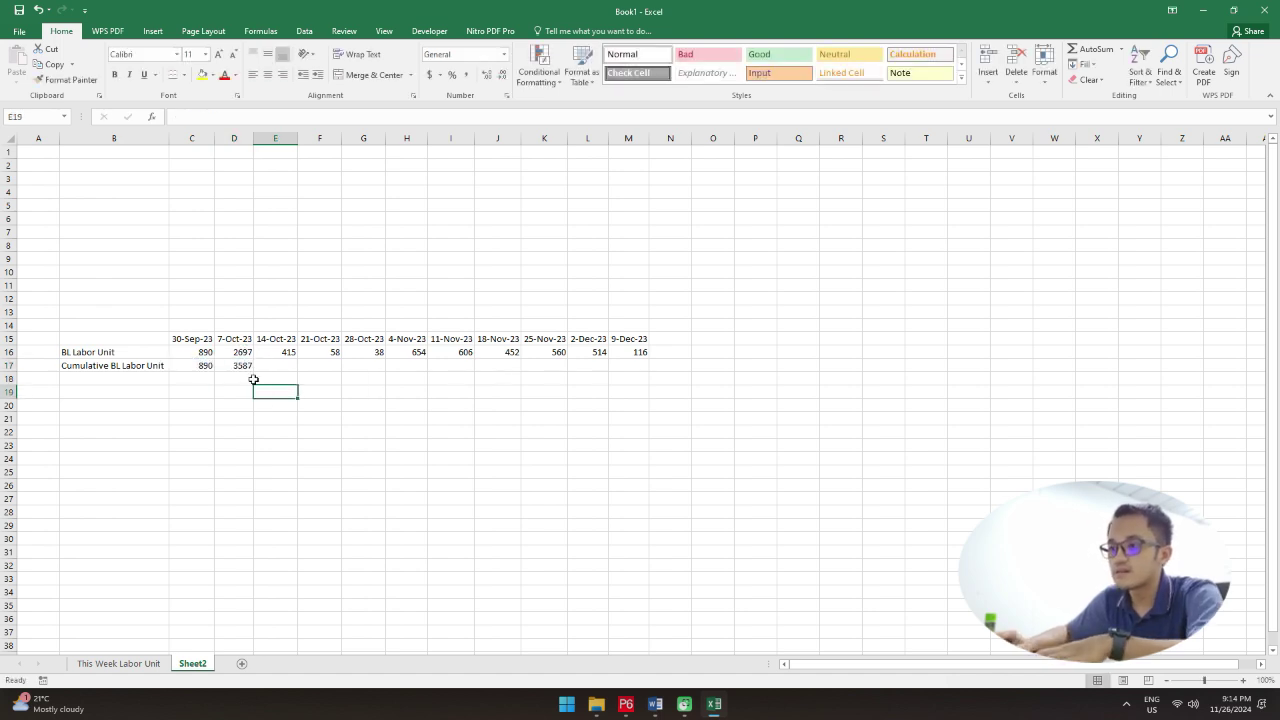
# Step: Fill the D17 running-total formula across the Cumulative BL Labor Unit row to M17, through 9-Dec-23
pyautogui.click(242, 368)
pyautogui.moveTo(255, 370); pyautogui.dragTo(648, 368)
pyautogui.click(580, 419)
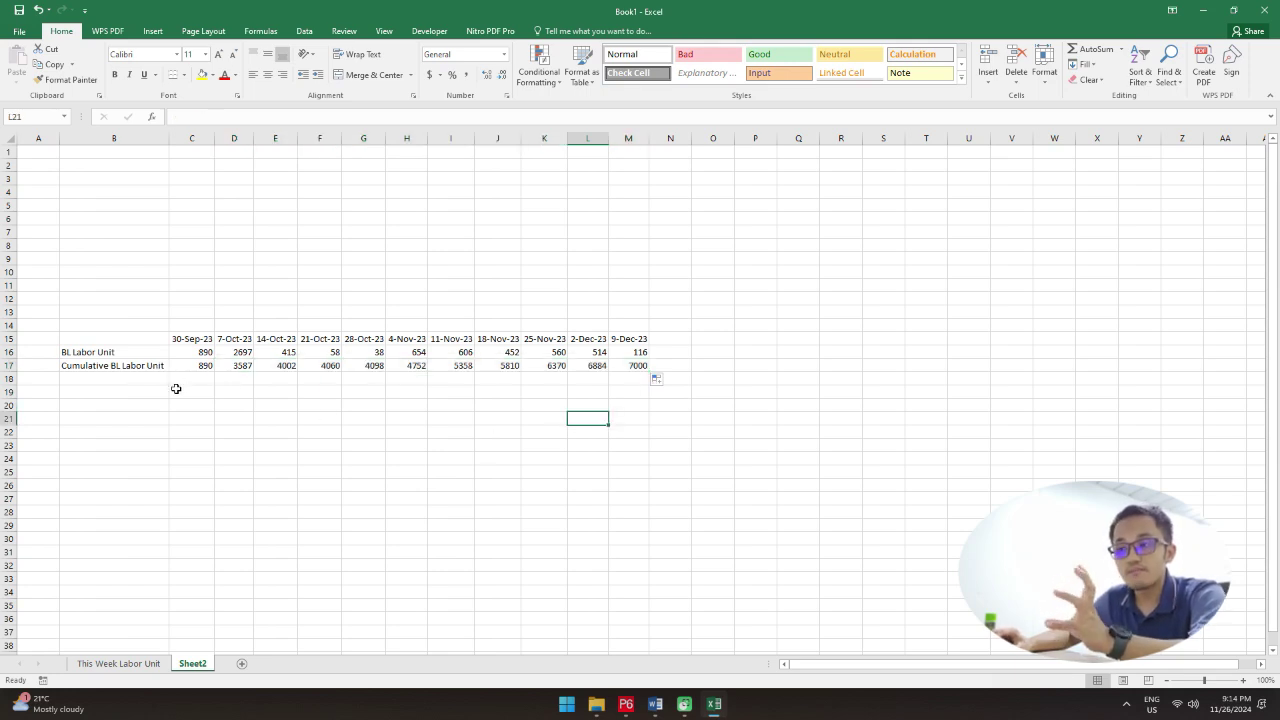
pyautogui.click(438, 365)
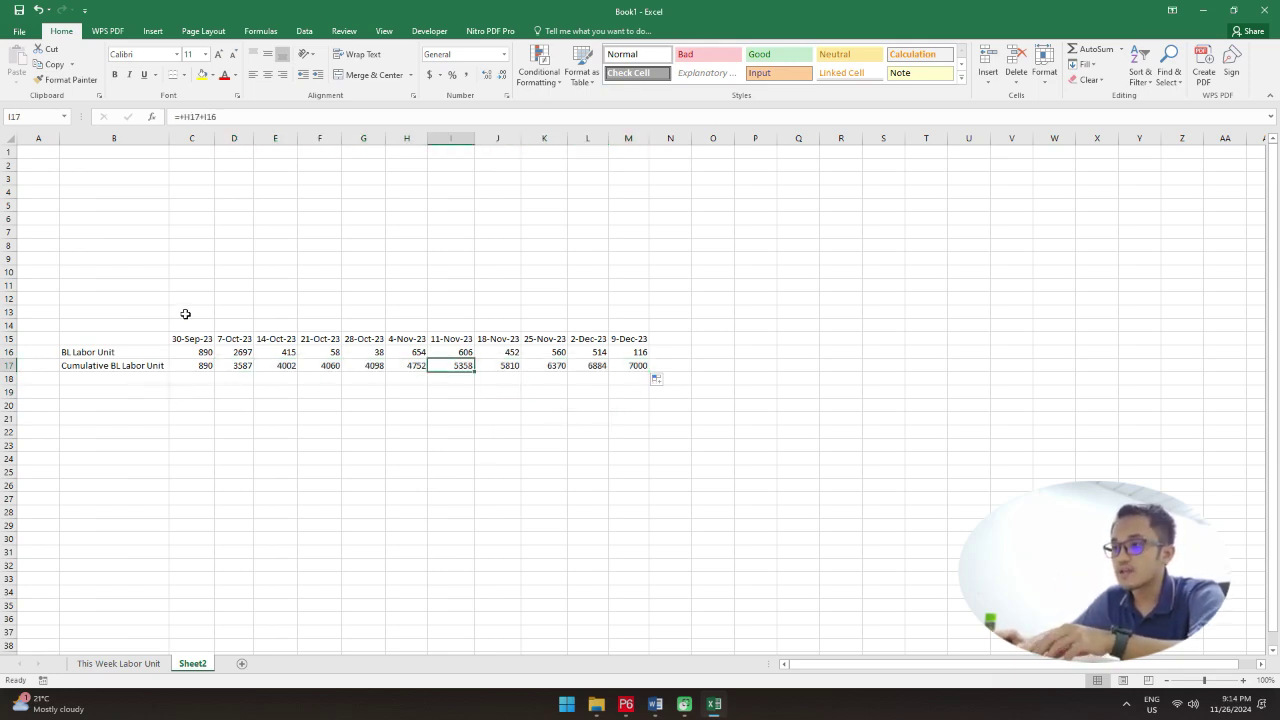
# Step: Insert a blank basic 2-D line chart on Sheet2, starting from an empty cell outside the table
pyautogui.click(174, 309)
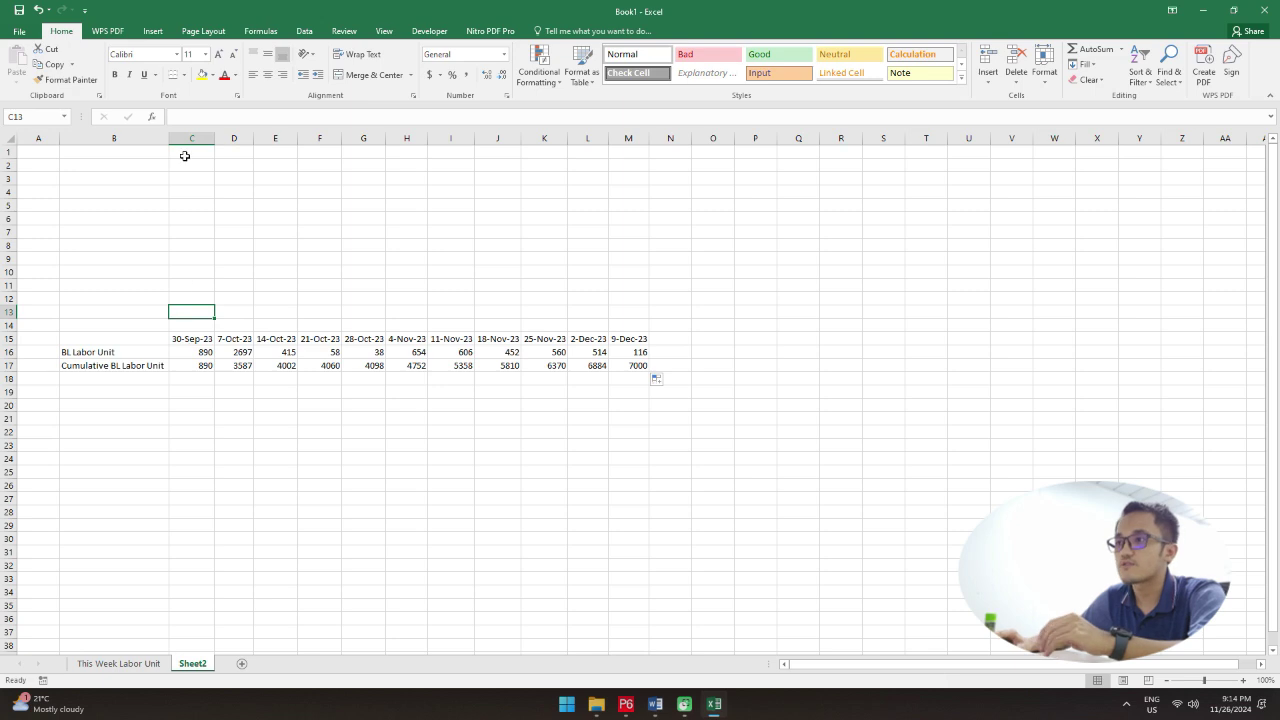
pyautogui.click(154, 31)
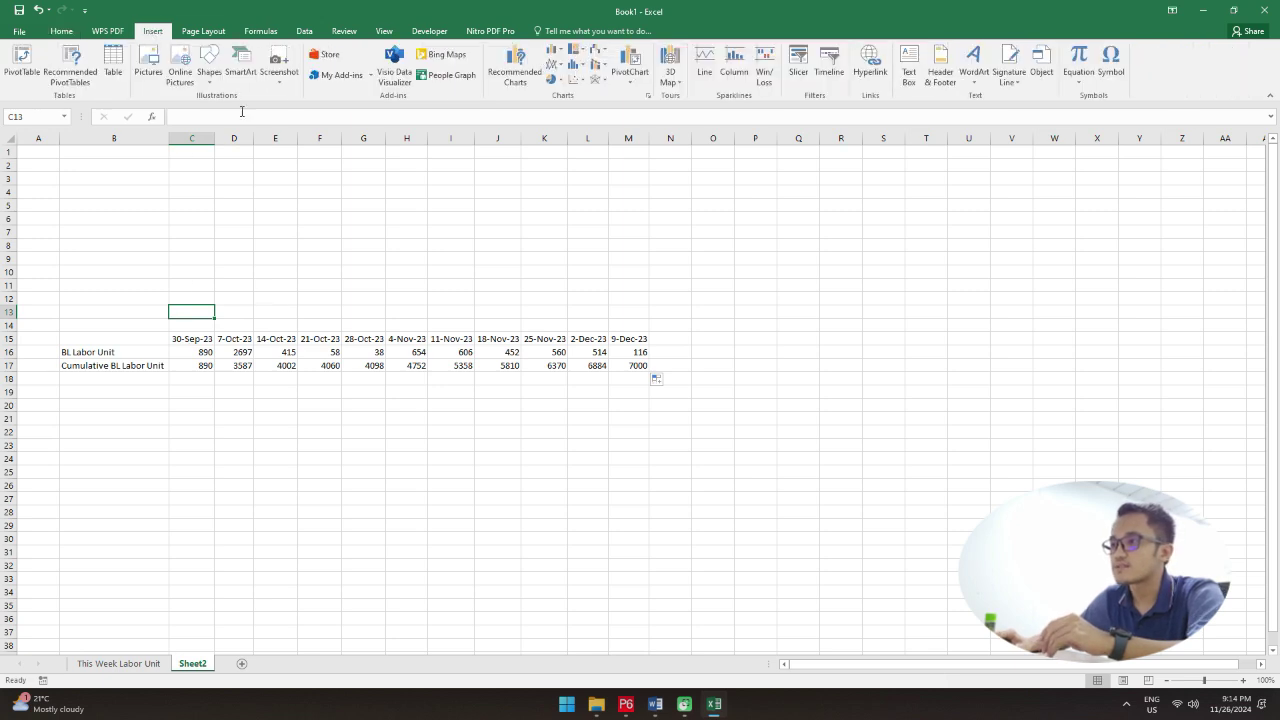
pyautogui.click(554, 64)
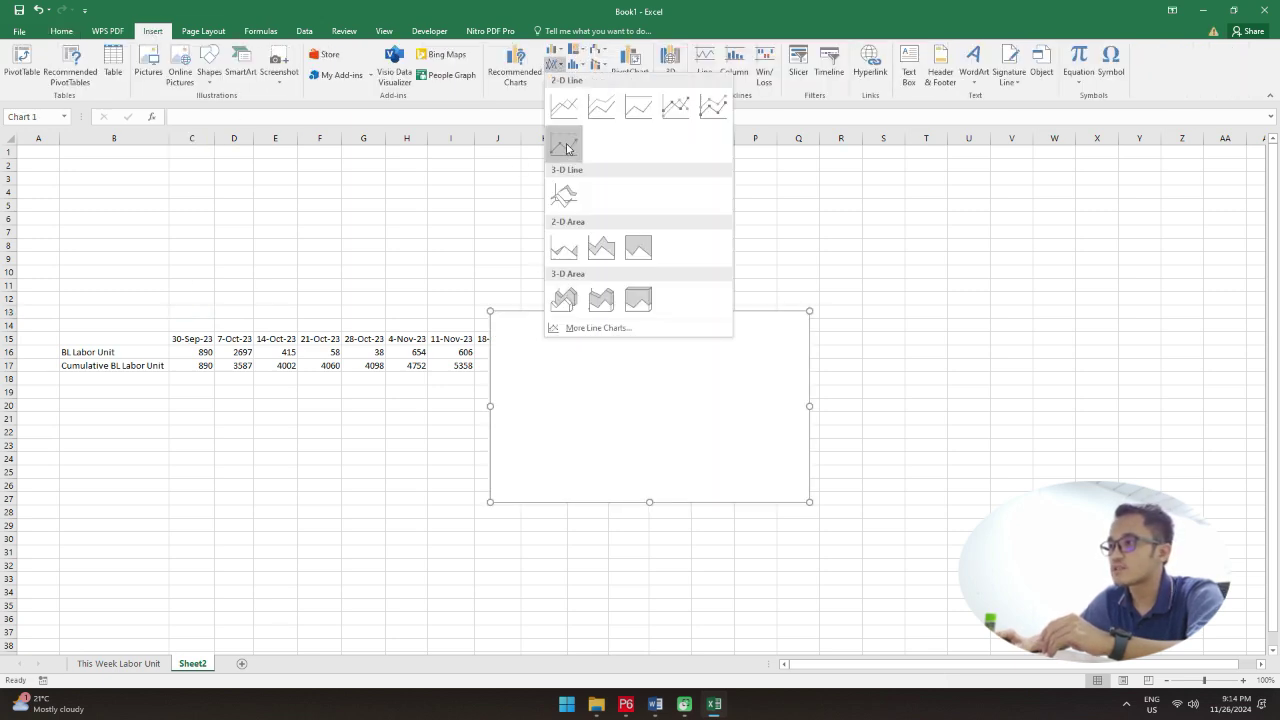
pyautogui.click(565, 110)
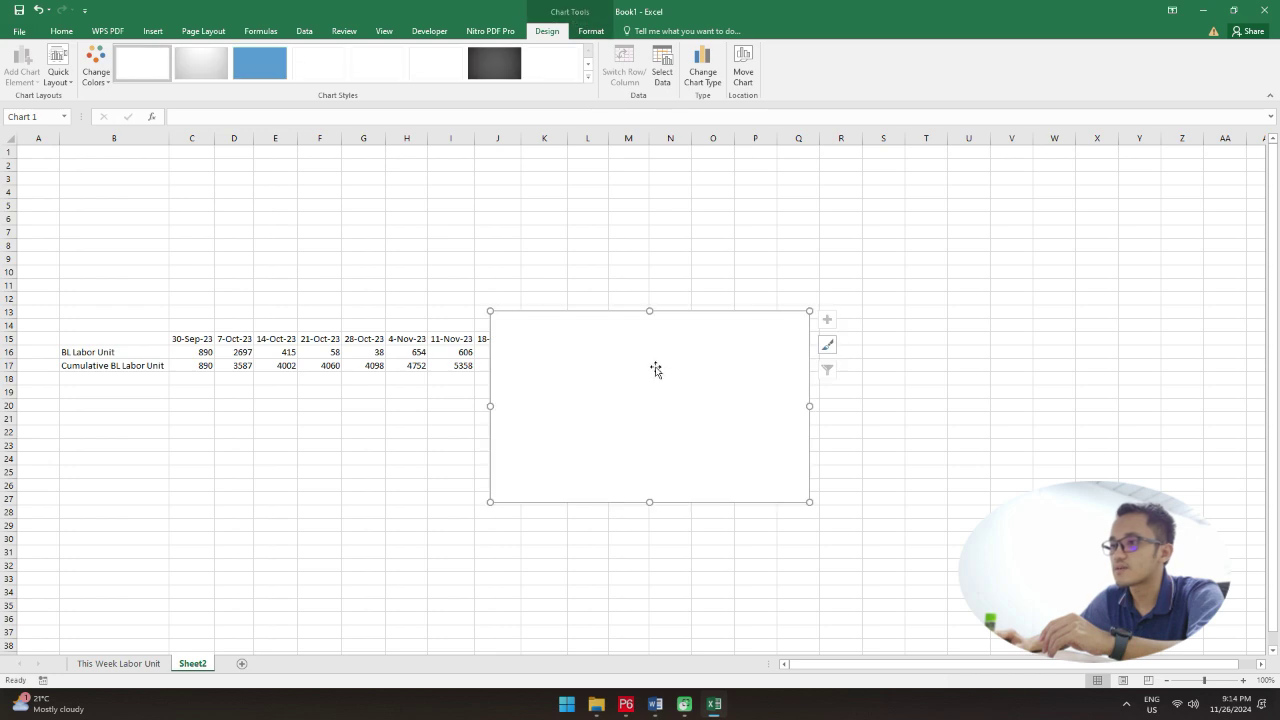
# Step: Move the blank chart above the data table and reduce its height so it clears the date row
pyautogui.moveTo(654, 368)
pyautogui.mouseDown()
pyautogui.moveTo(331, 180)
pyautogui.moveTo(363, 176)
pyautogui.mouseUp()
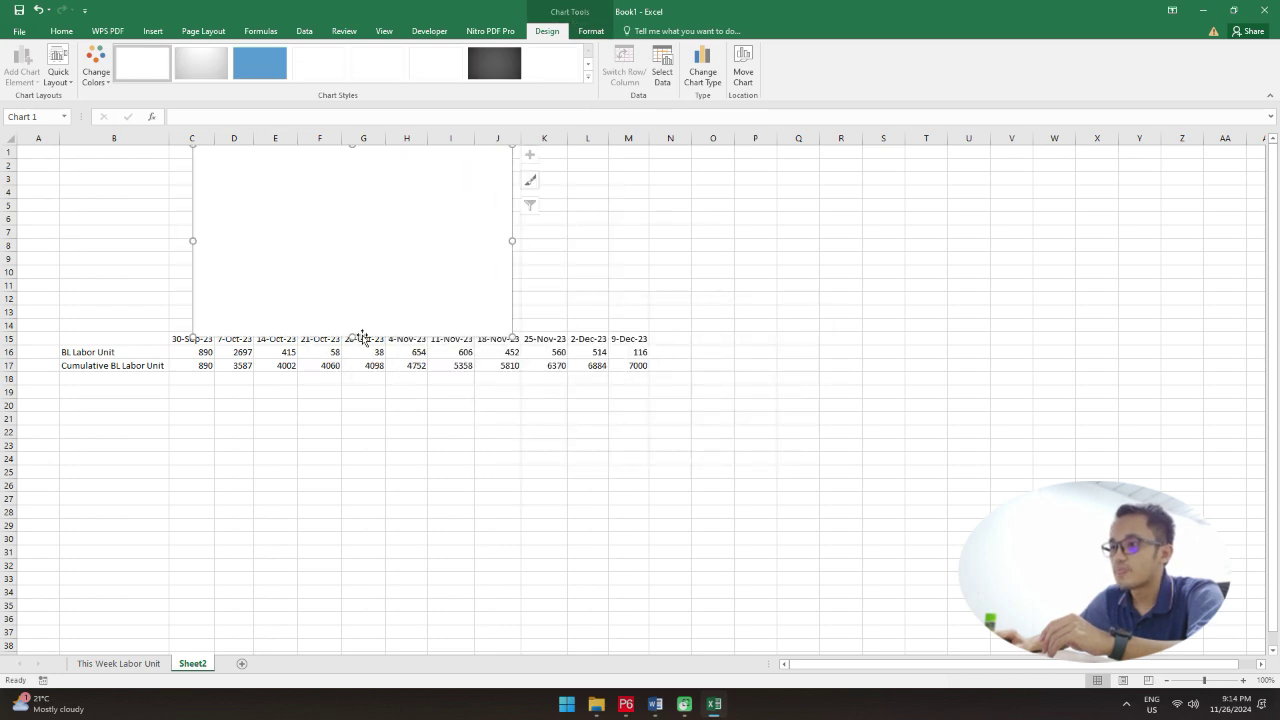
pyautogui.moveTo(363, 338); pyautogui.dragTo(351, 300)
pyautogui.moveTo(397, 200); pyautogui.dragTo(395, 211)
# Step: Add a chart data series named from Sheet2 cell B17, with the cumulative values in C17:M17
pyautogui.rightClick(319, 228)
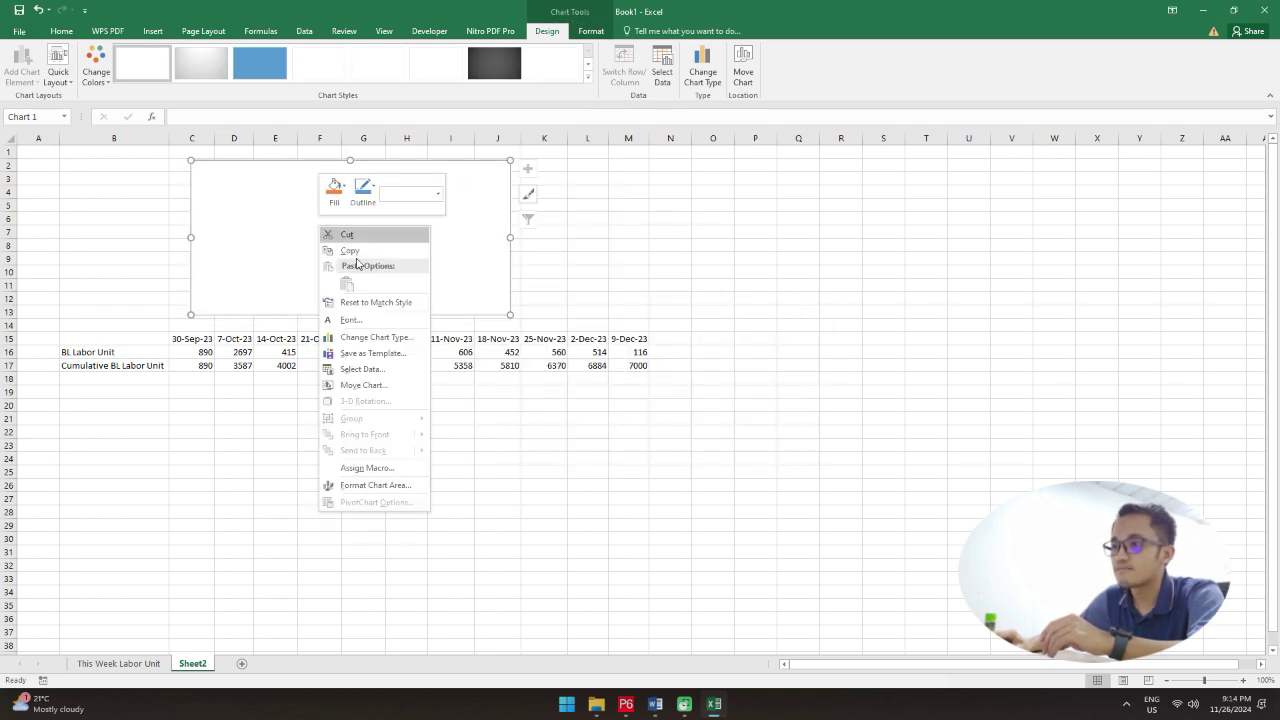
pyautogui.click(362, 369)
pyautogui.click(737, 257)
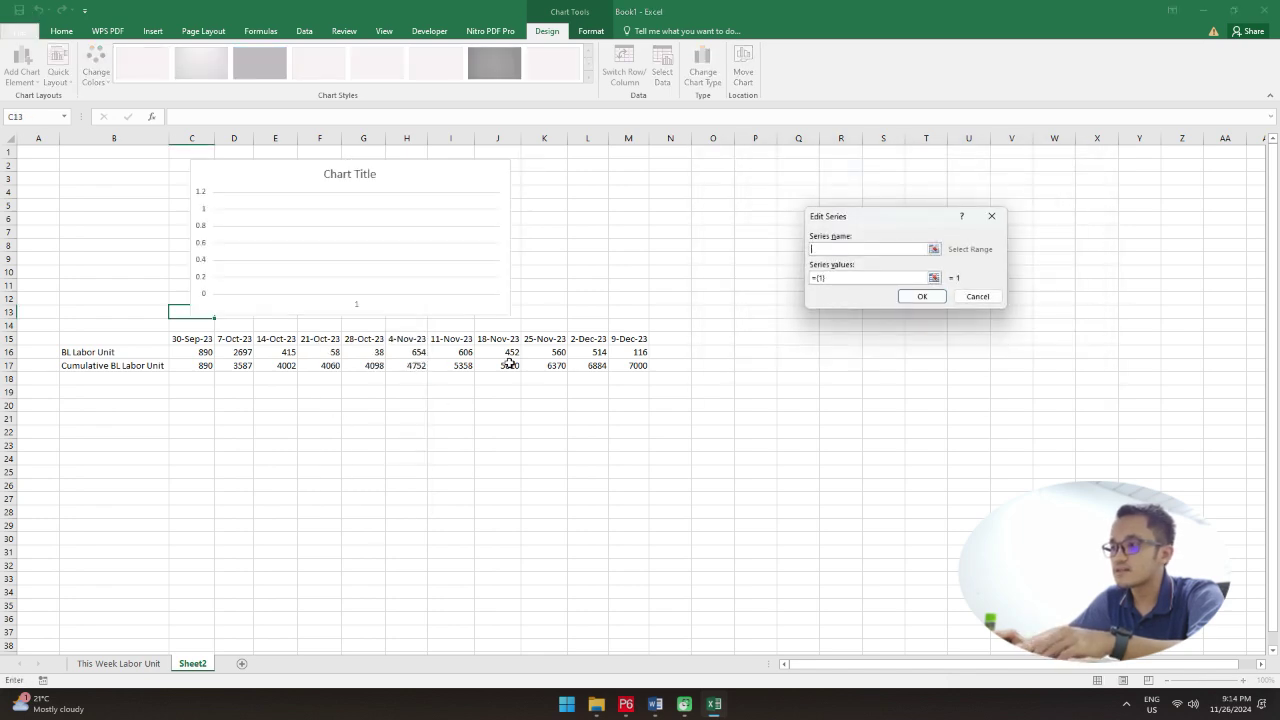
pyautogui.click(106, 368)
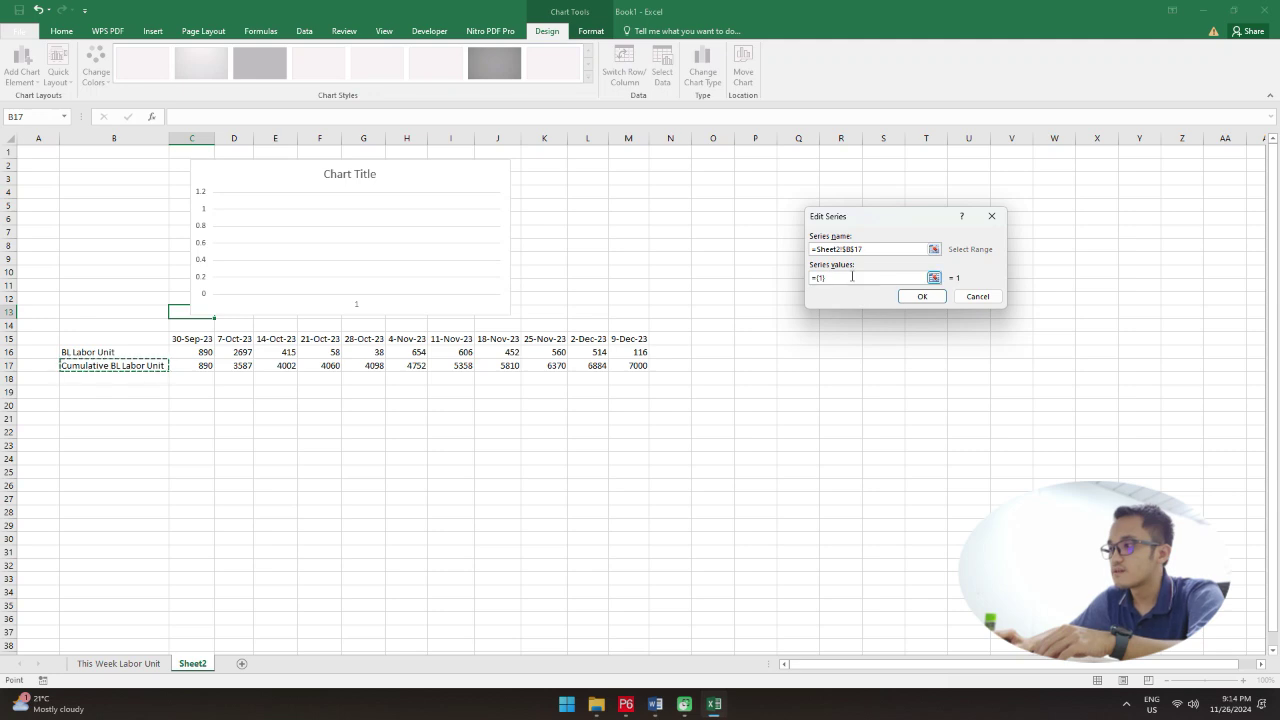
pyautogui.click(858, 277)
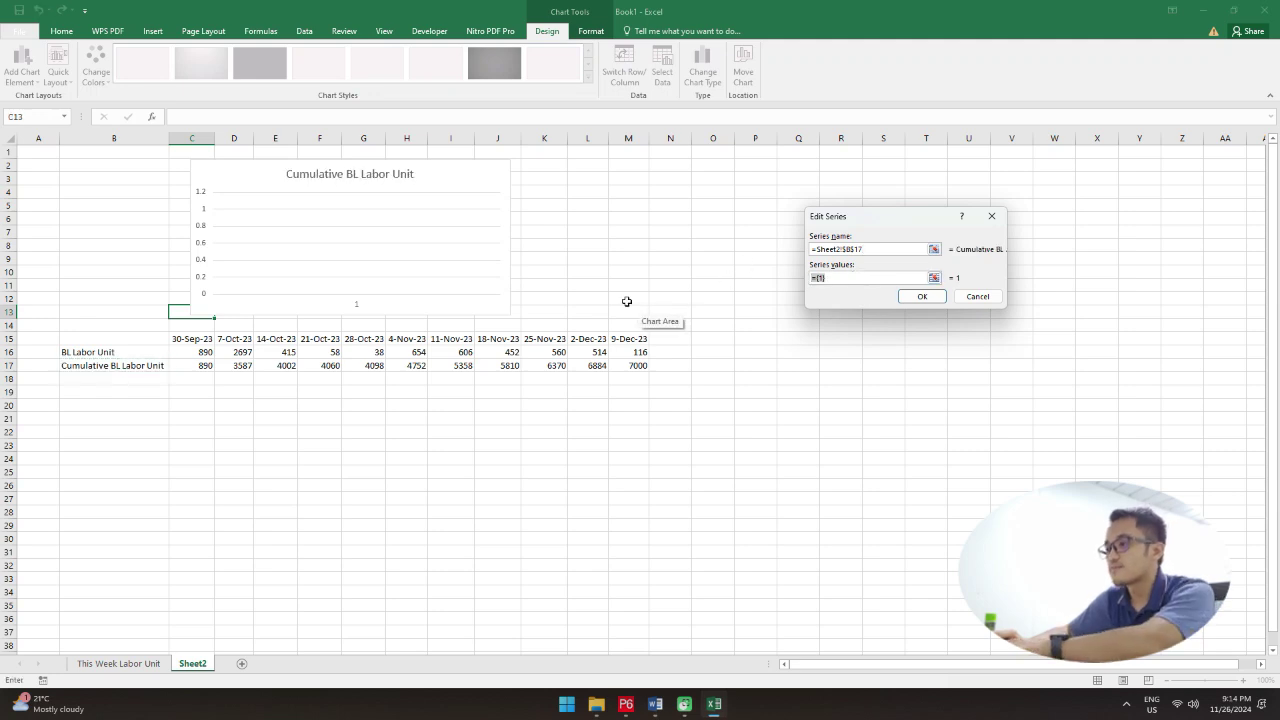
pyautogui.write('=')
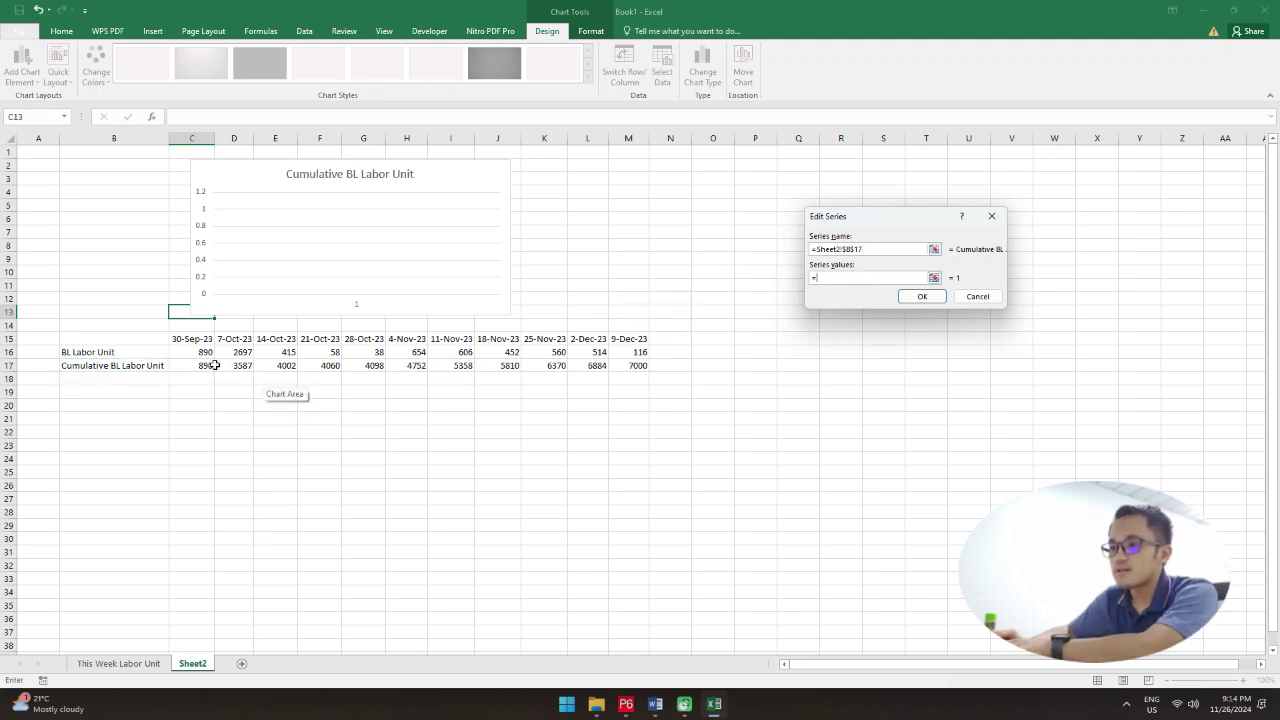
pyautogui.moveTo(205, 369); pyautogui.dragTo(636, 370)
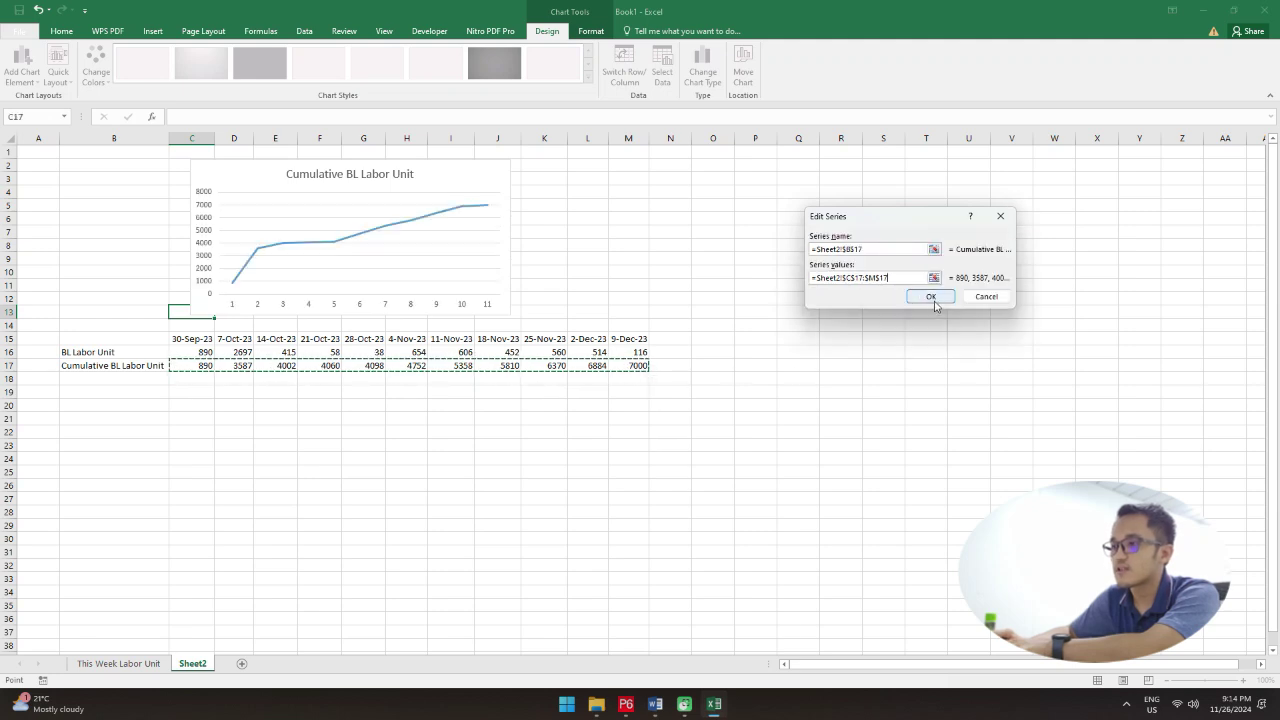
pyautogui.click(931, 304)
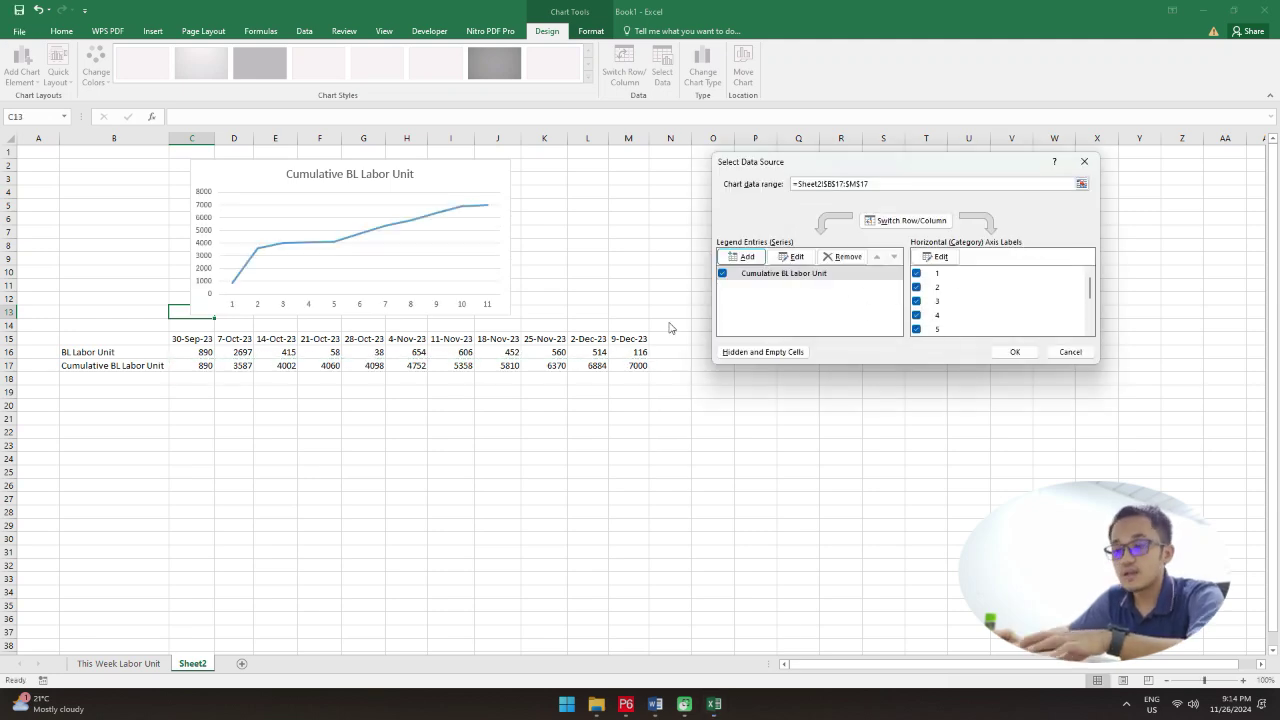
# Step: Set the chart's horizontal axis labels to the week dates in C15:M15 and apply the data source
pyautogui.click(940, 257)
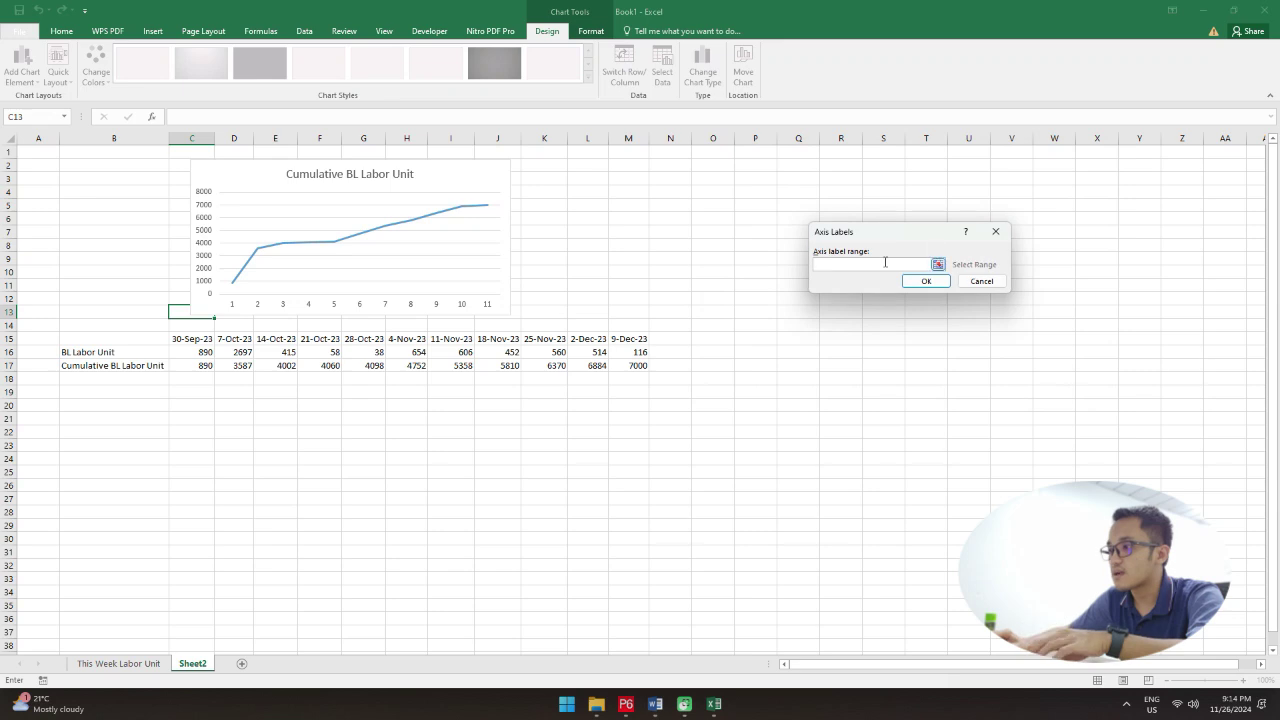
pyautogui.moveTo(188, 339); pyautogui.dragTo(634, 338)
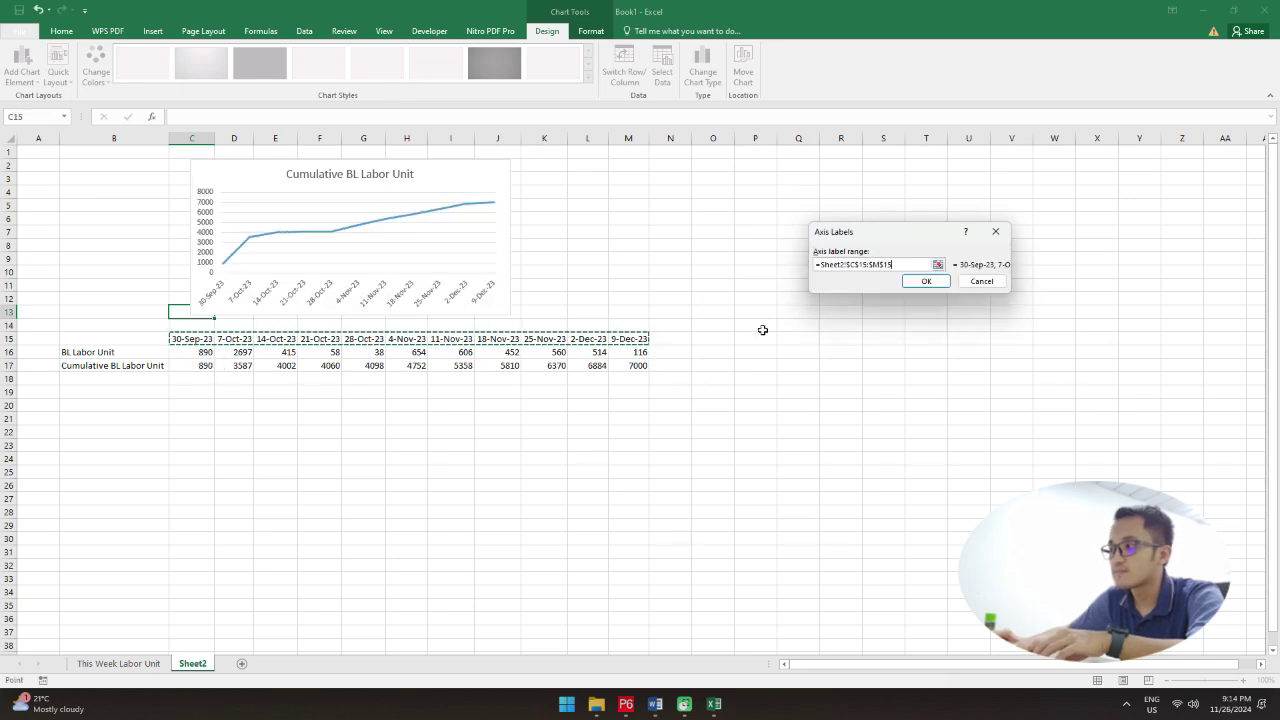
pyautogui.click(930, 281)
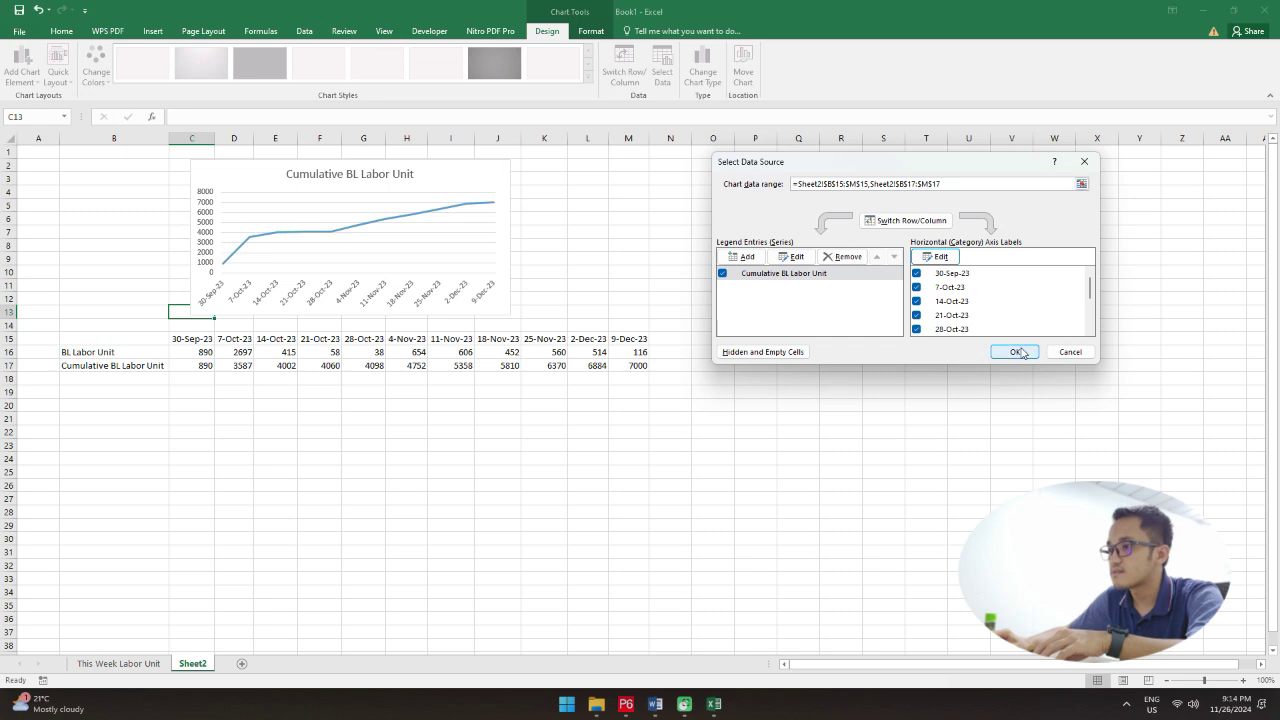
pyautogui.click(1015, 352)
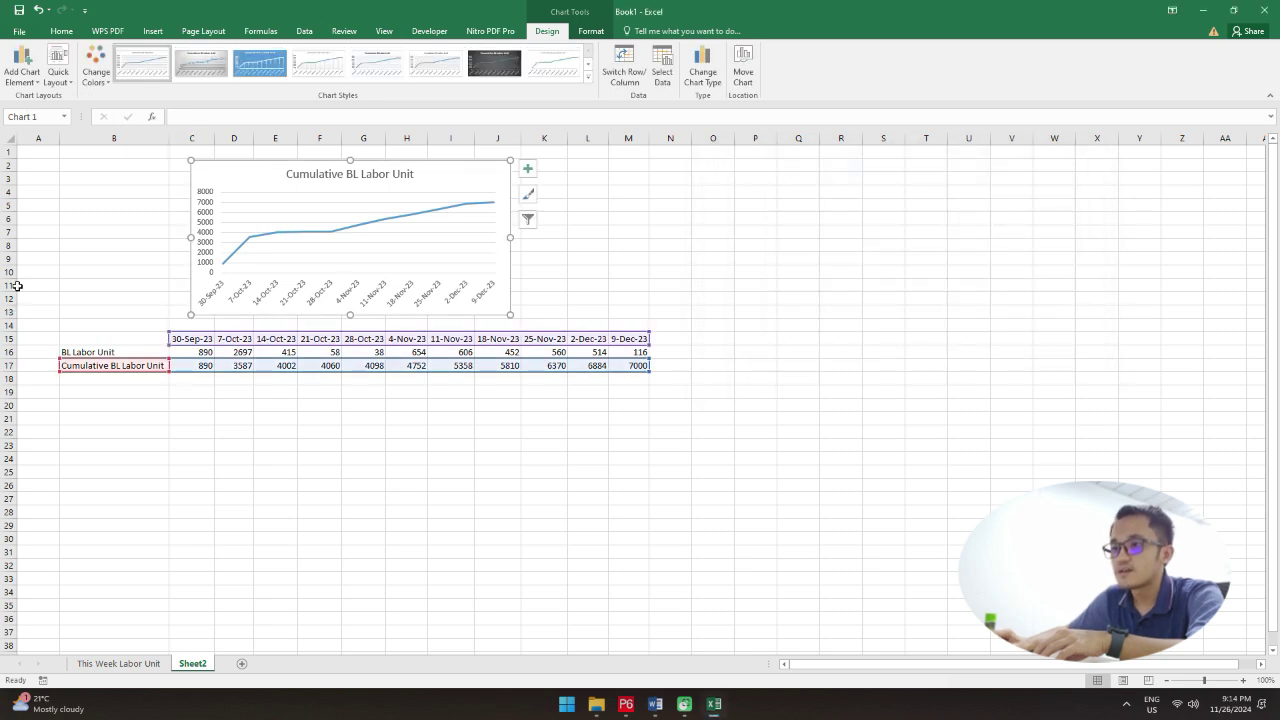
# Step: Insert three rows at rows 9 to 11 to stretch the chart and push the table down
pyautogui.moveTo(17, 286); pyautogui.dragTo(12, 258)
pyautogui.rightClick(10, 260)
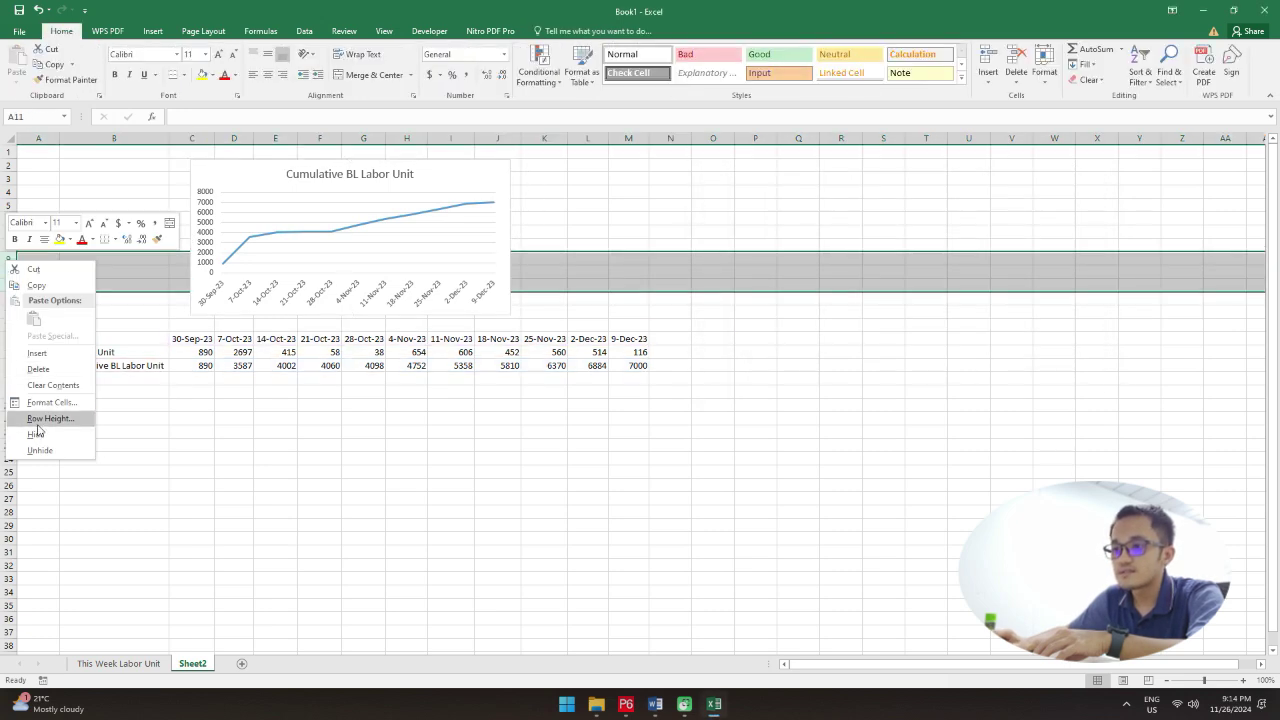
pyautogui.click(57, 355)
# Step: Widen the Cumulative BL Labor Unit chart on both sides so it spans the table's week columns
pyautogui.click(351, 303)
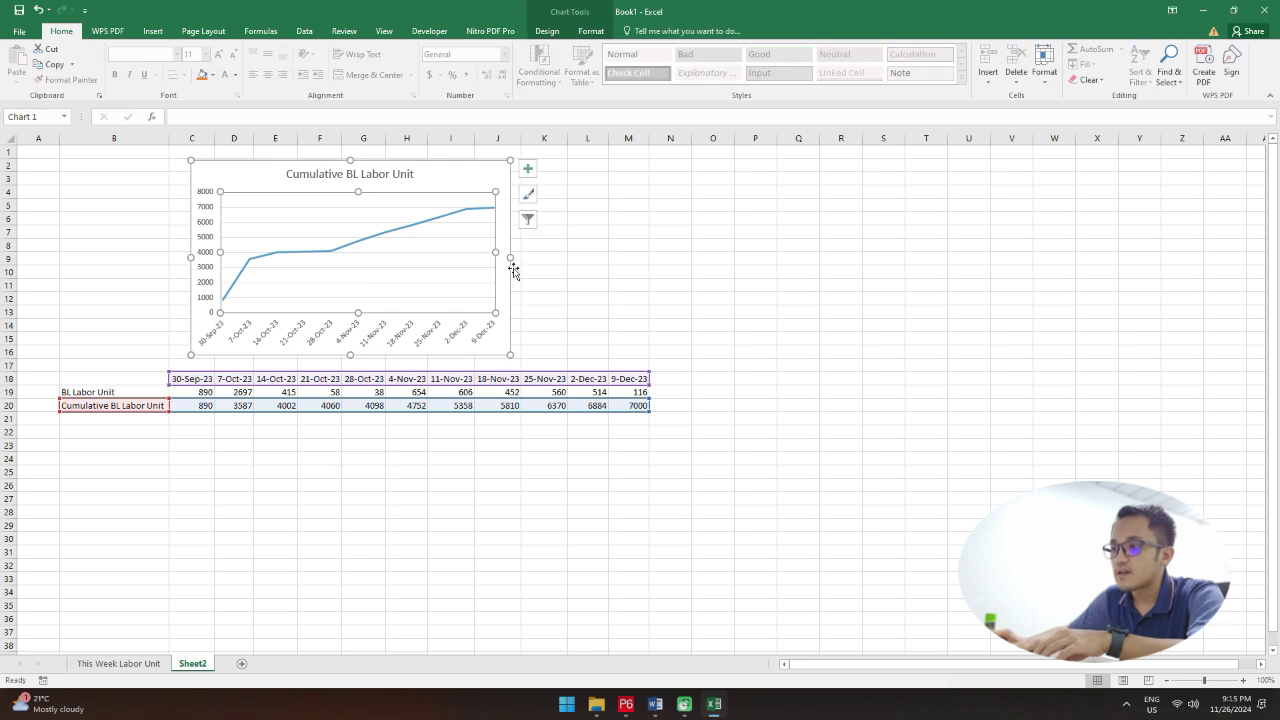
pyautogui.moveTo(513, 258); pyautogui.dragTo(642, 258)
pyautogui.moveTo(190, 257); pyautogui.dragTo(161, 258)
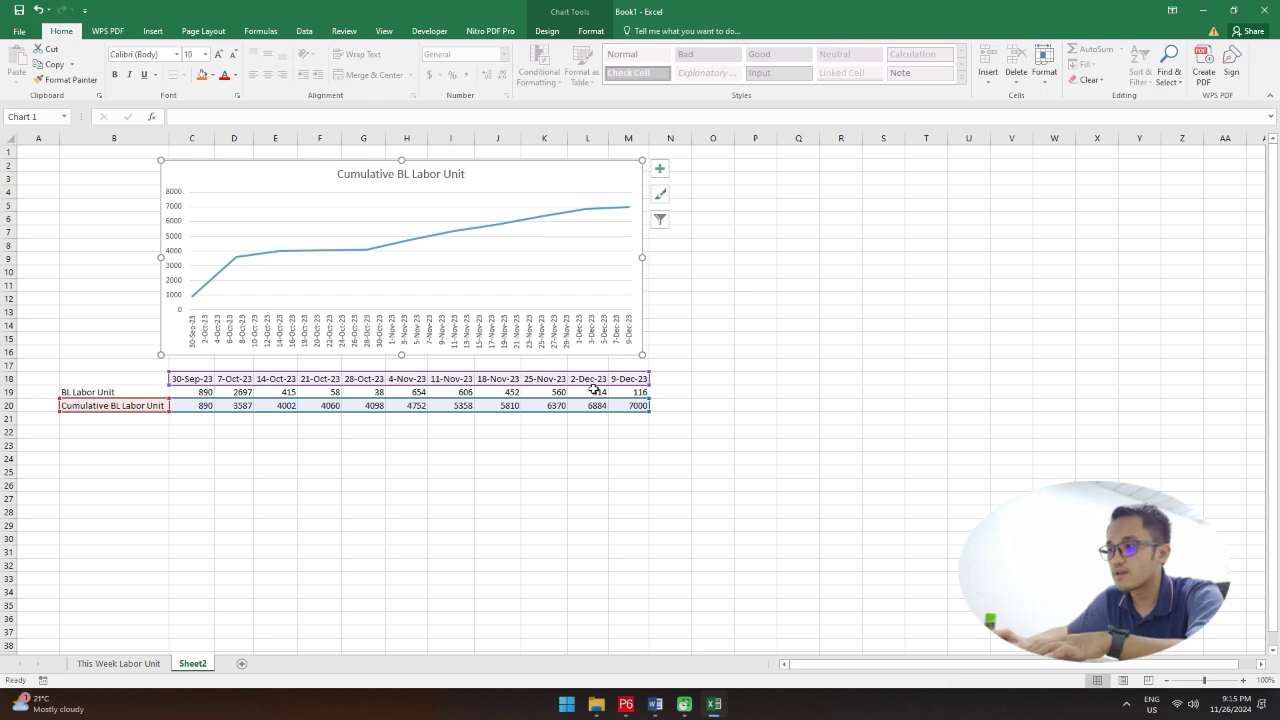
pyautogui.click(450, 551)
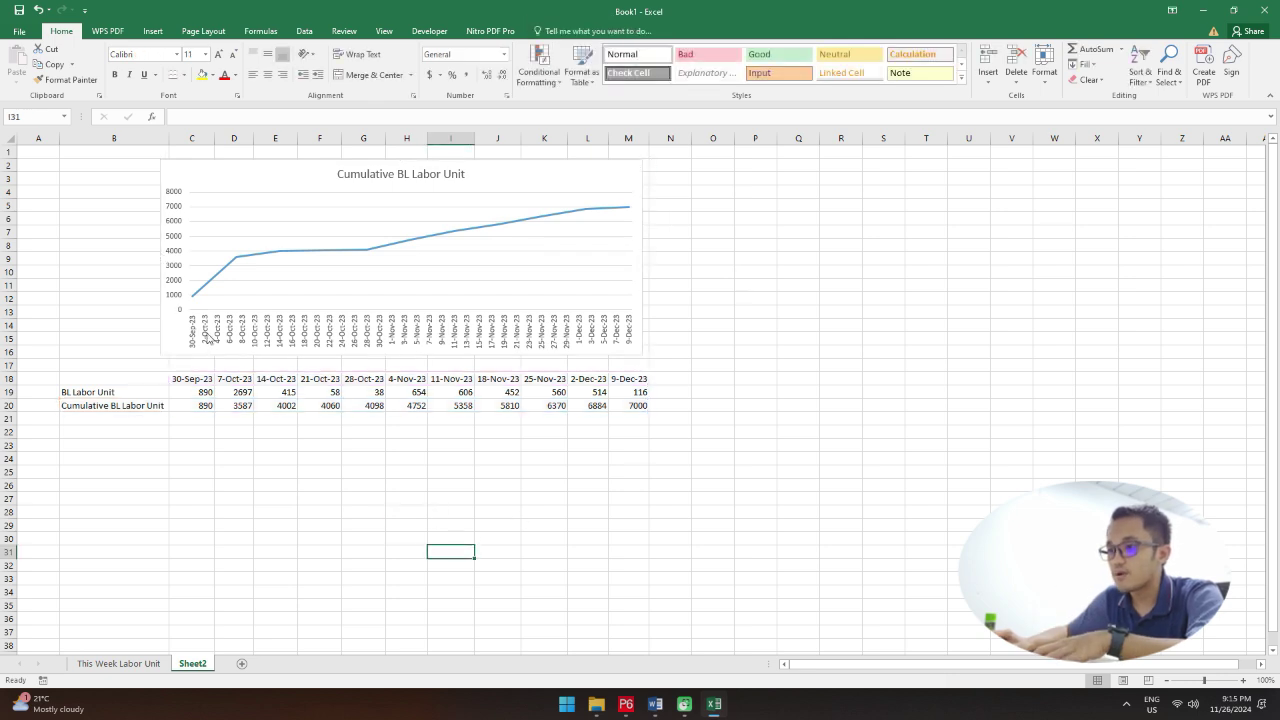
# Step: Open the formatting options of the Cumulative BL Labor Unit chart's horizontal date axis
pyautogui.click(281, 338)
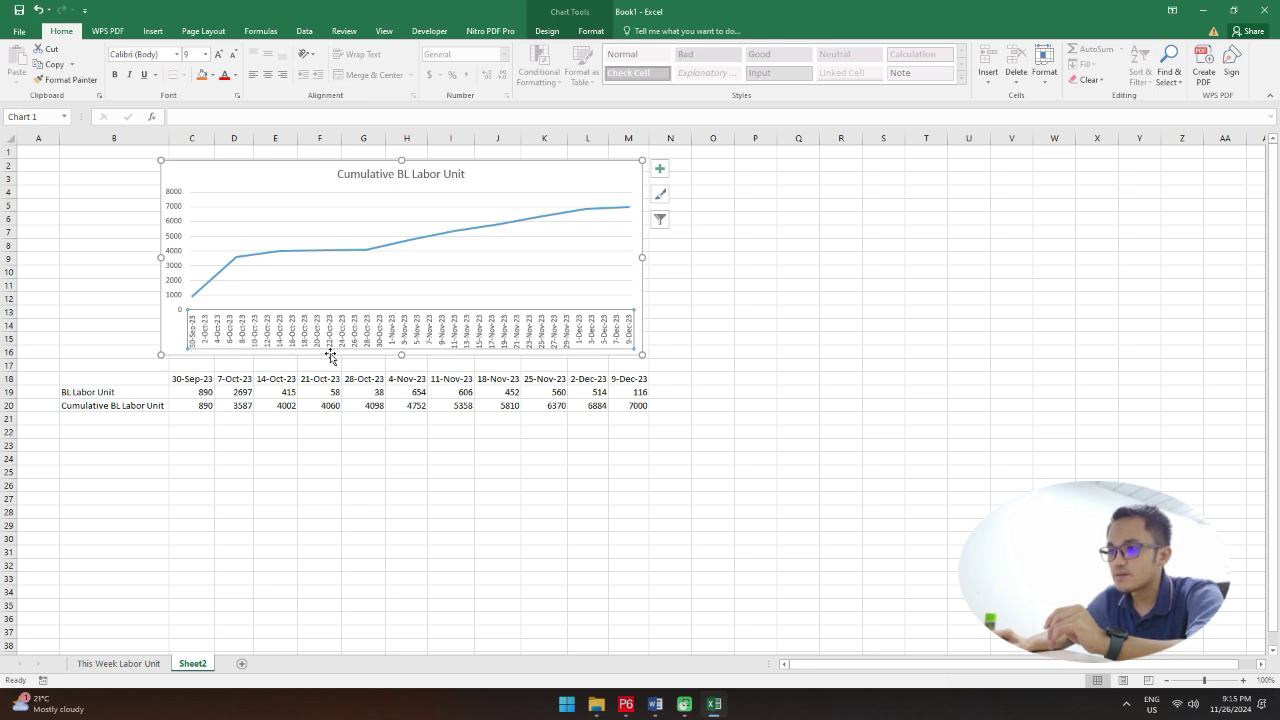
pyautogui.rightClick(256, 333)
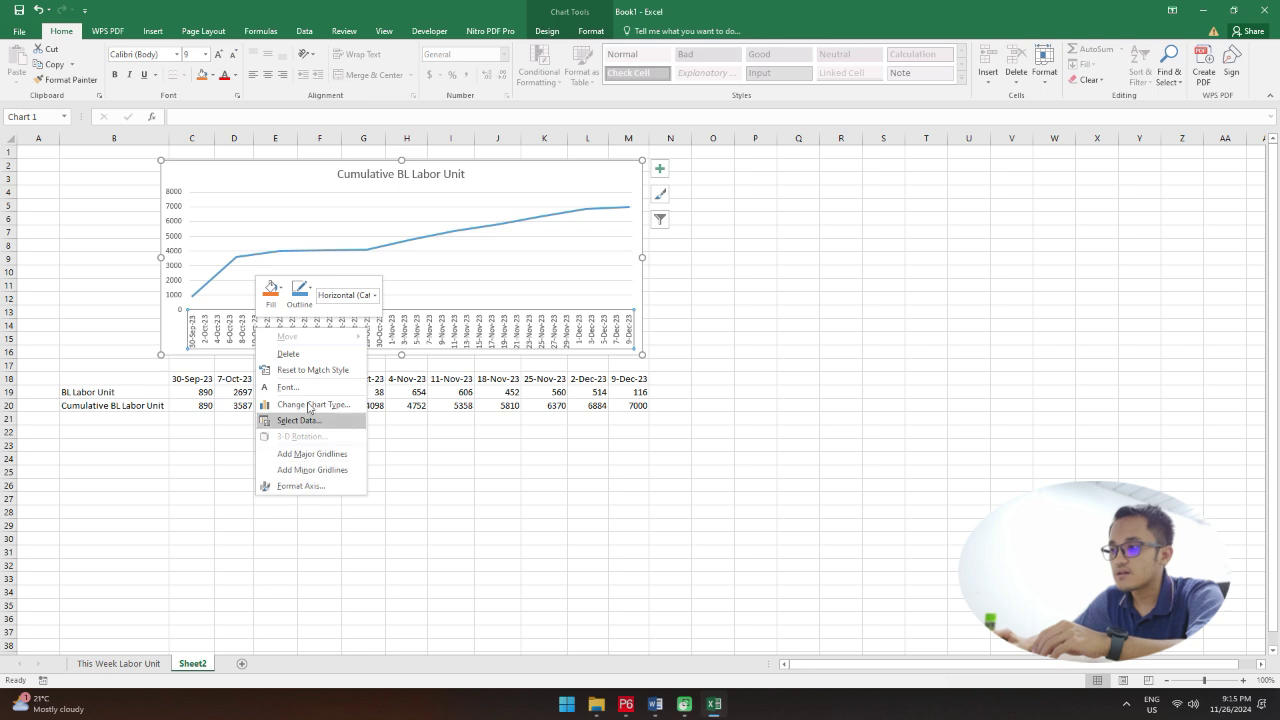
pyautogui.click(627, 557)
pyautogui.click(167, 337)
pyautogui.rightClick(171, 335)
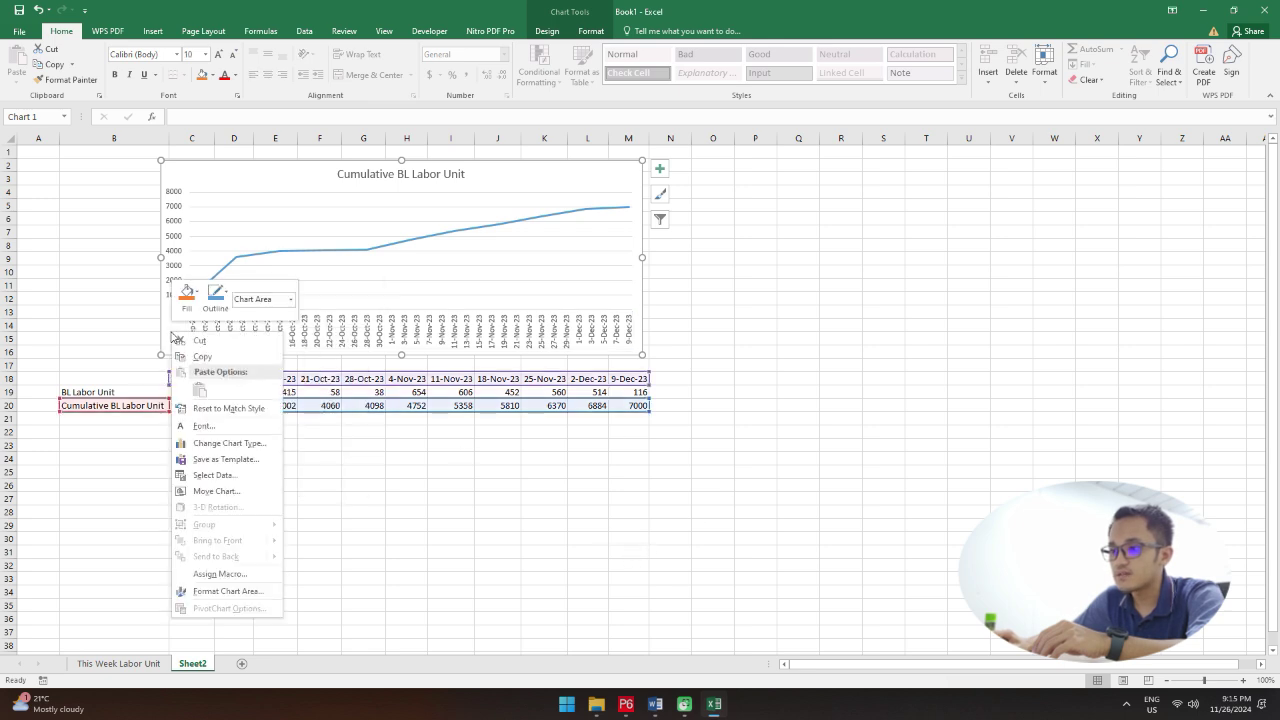
pyautogui.click(220, 591)
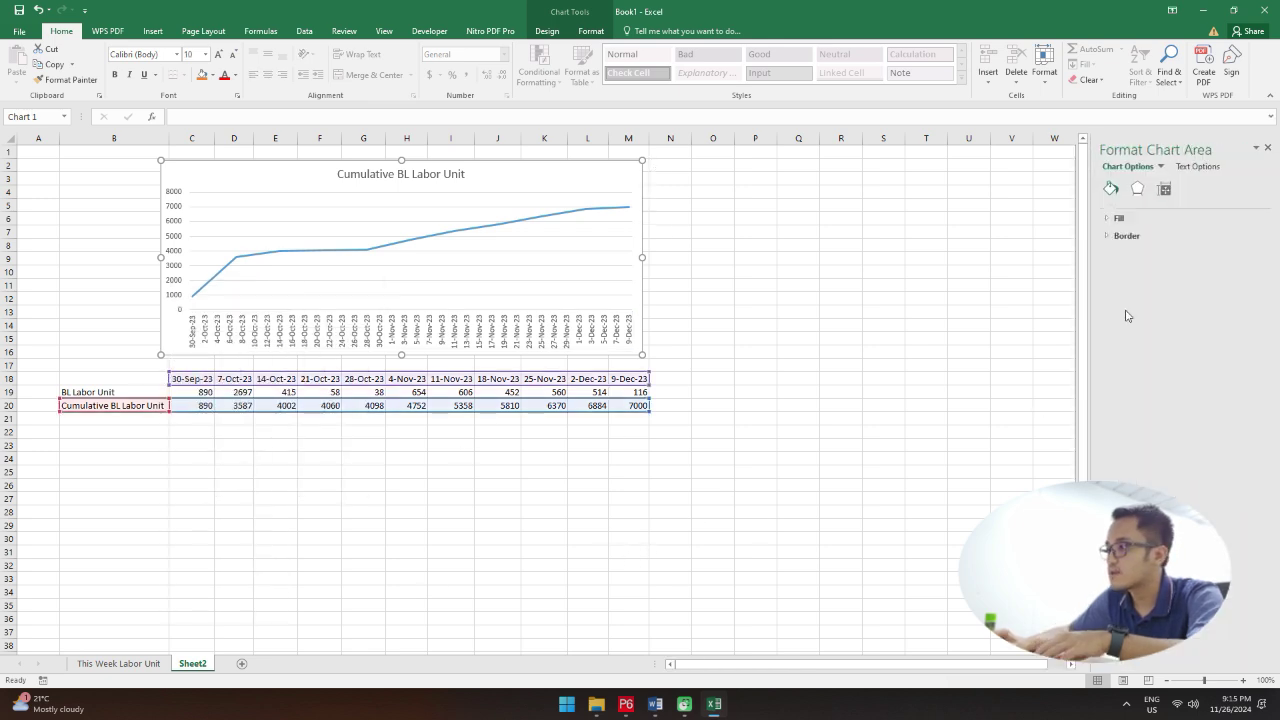
pyautogui.click(1165, 190)
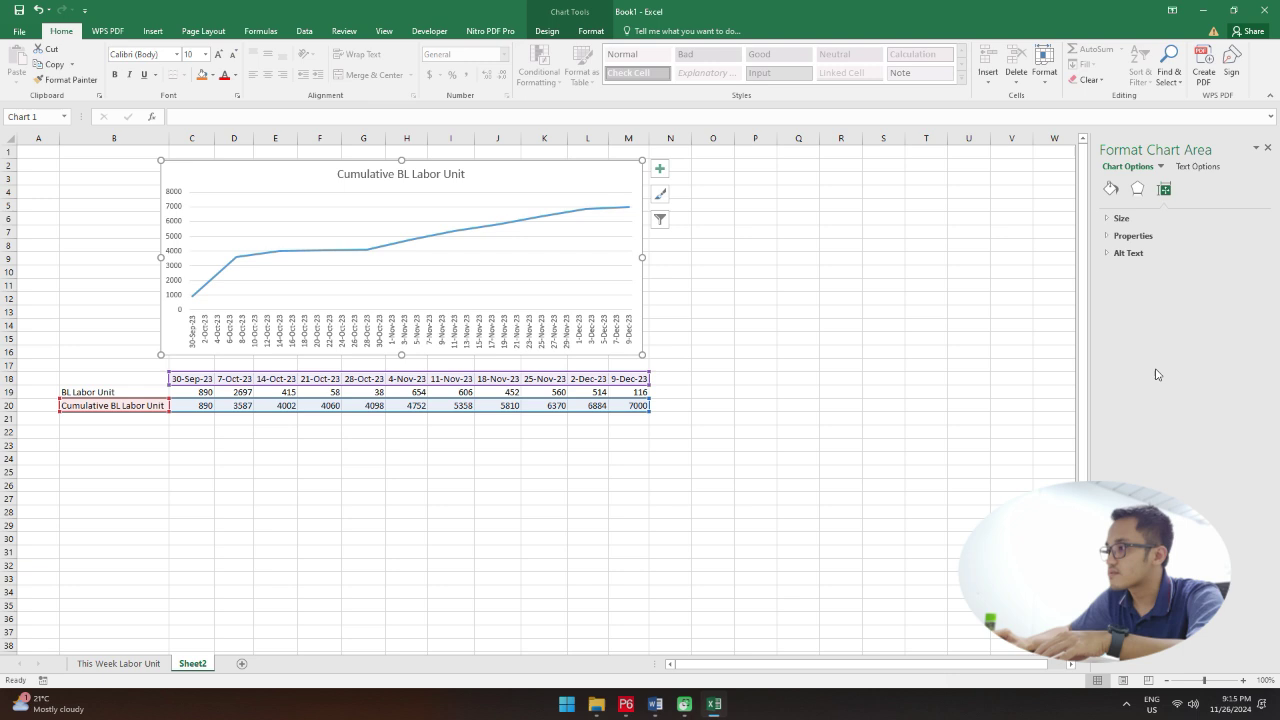
pyautogui.click(1108, 220)
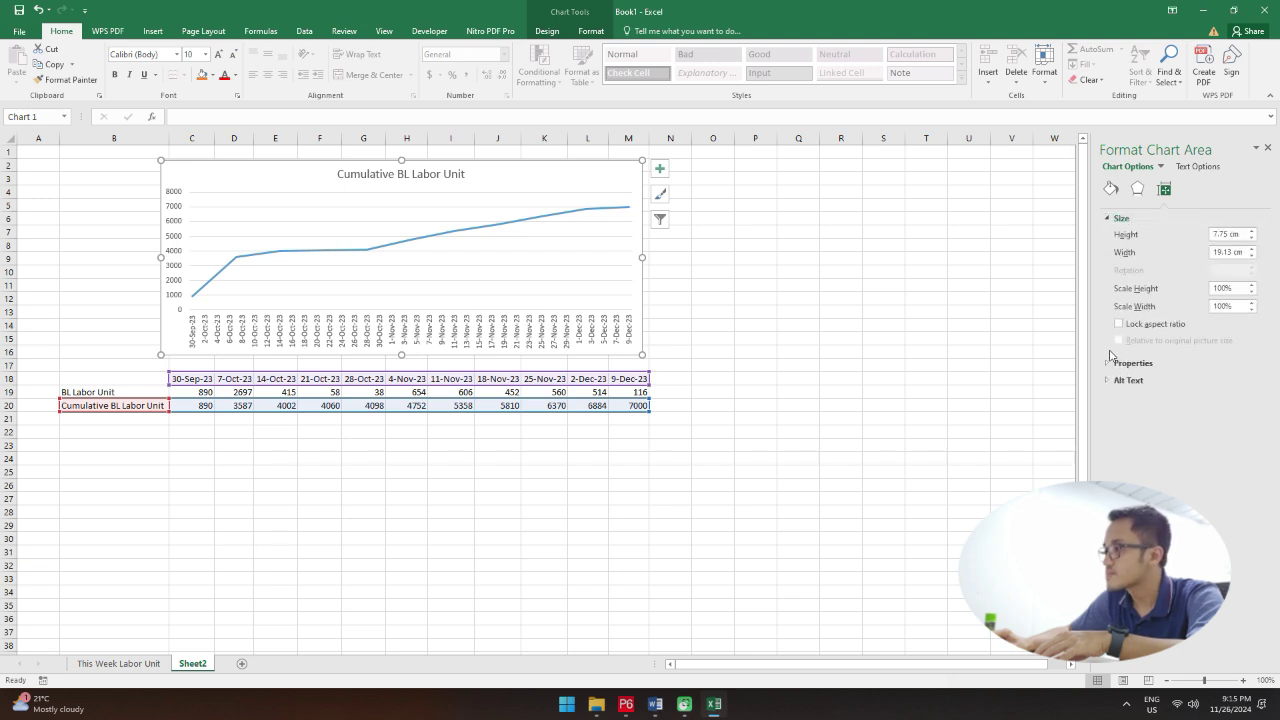
pyautogui.click(291, 337)
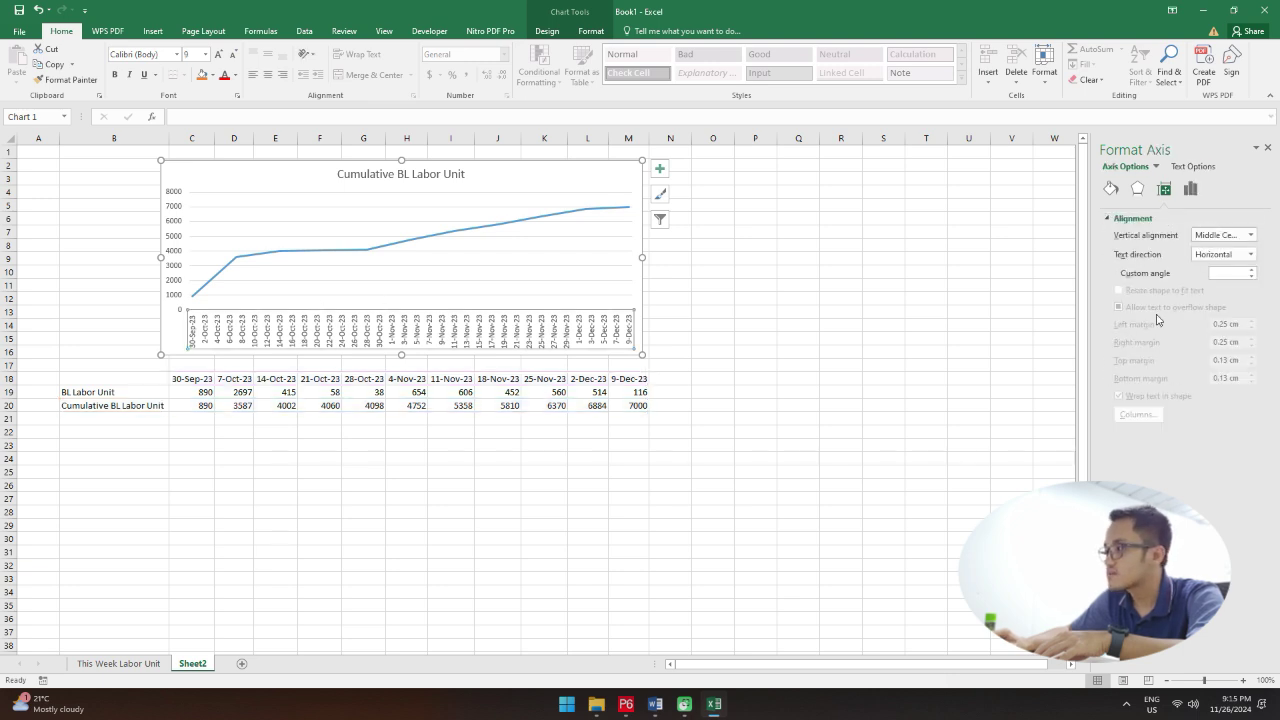
# Step: Set the major unit of the chart's horizontal date axis to 7 days
pyautogui.click(1190, 189)
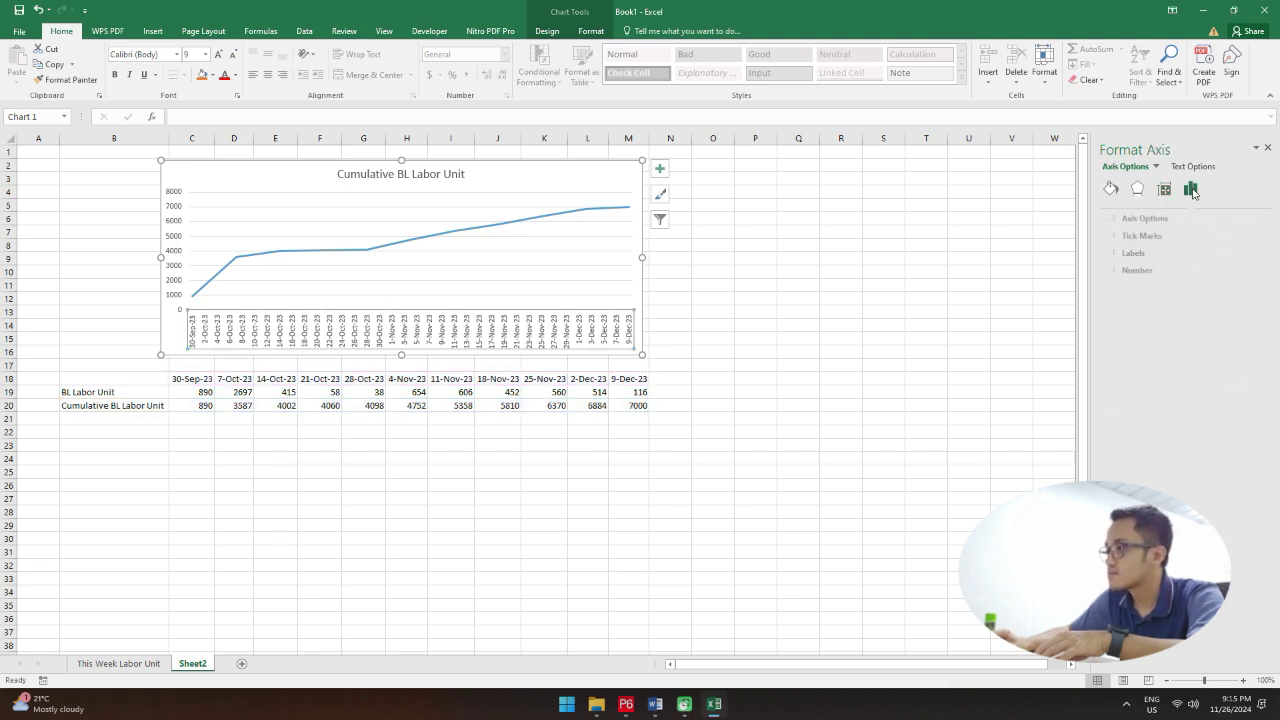
pyautogui.click(1108, 219)
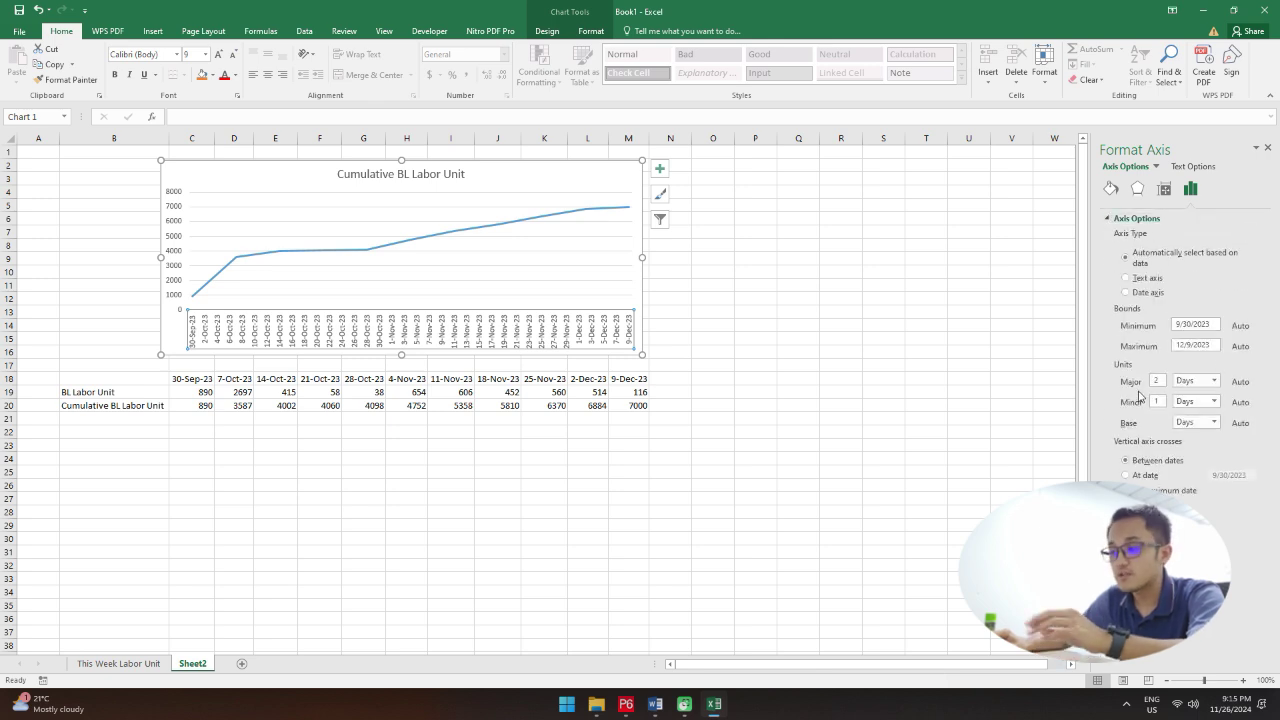
pyautogui.moveTo(1162, 381); pyautogui.dragTo(1137, 386)
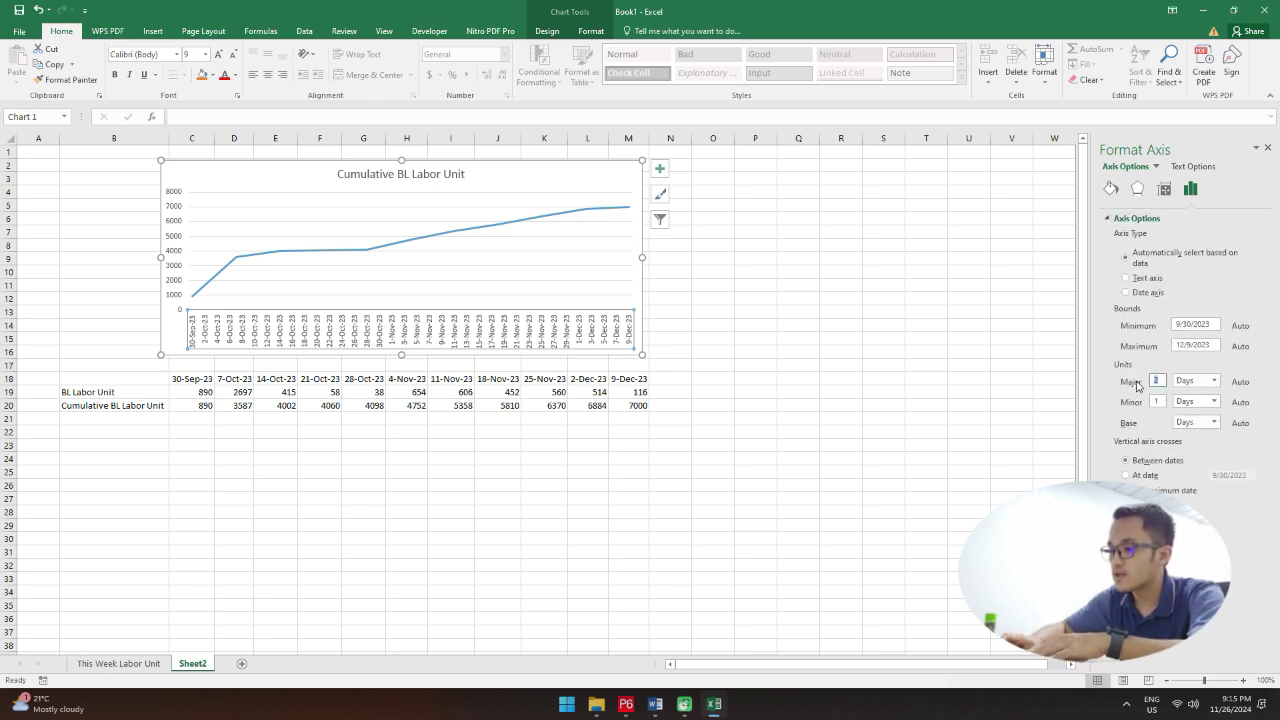
pyautogui.write('7')
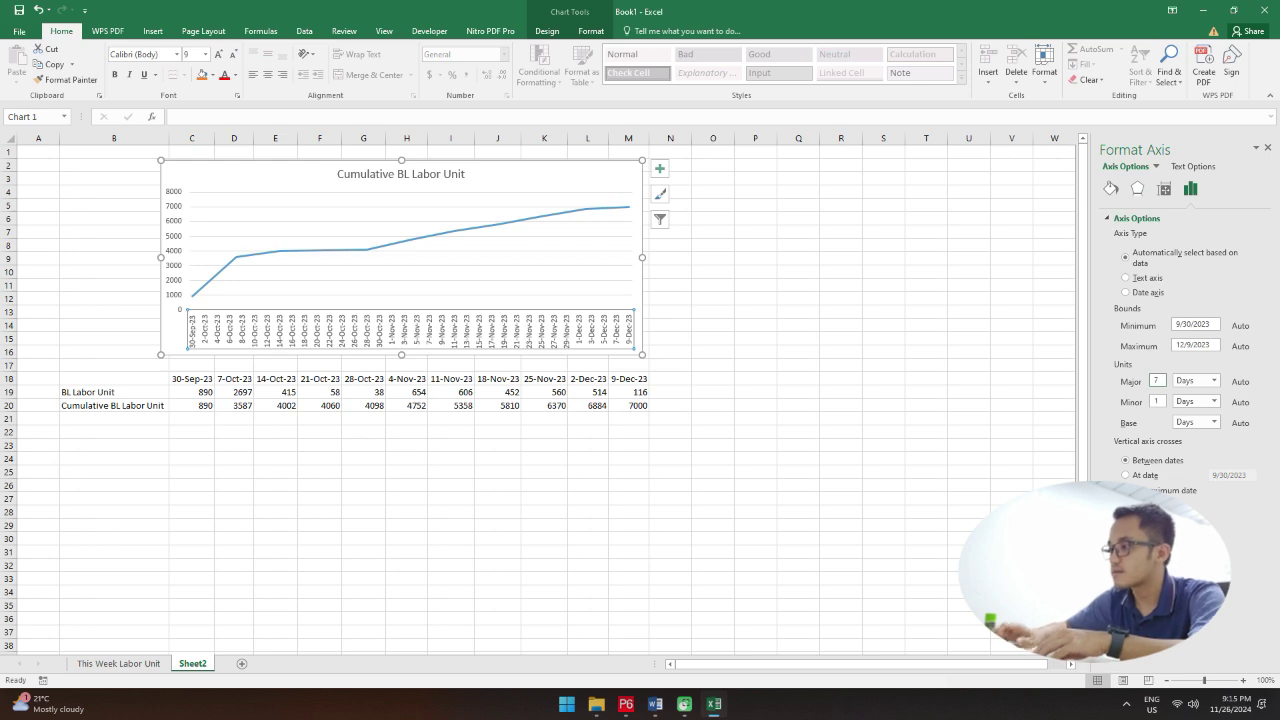
pyautogui.press('Return')
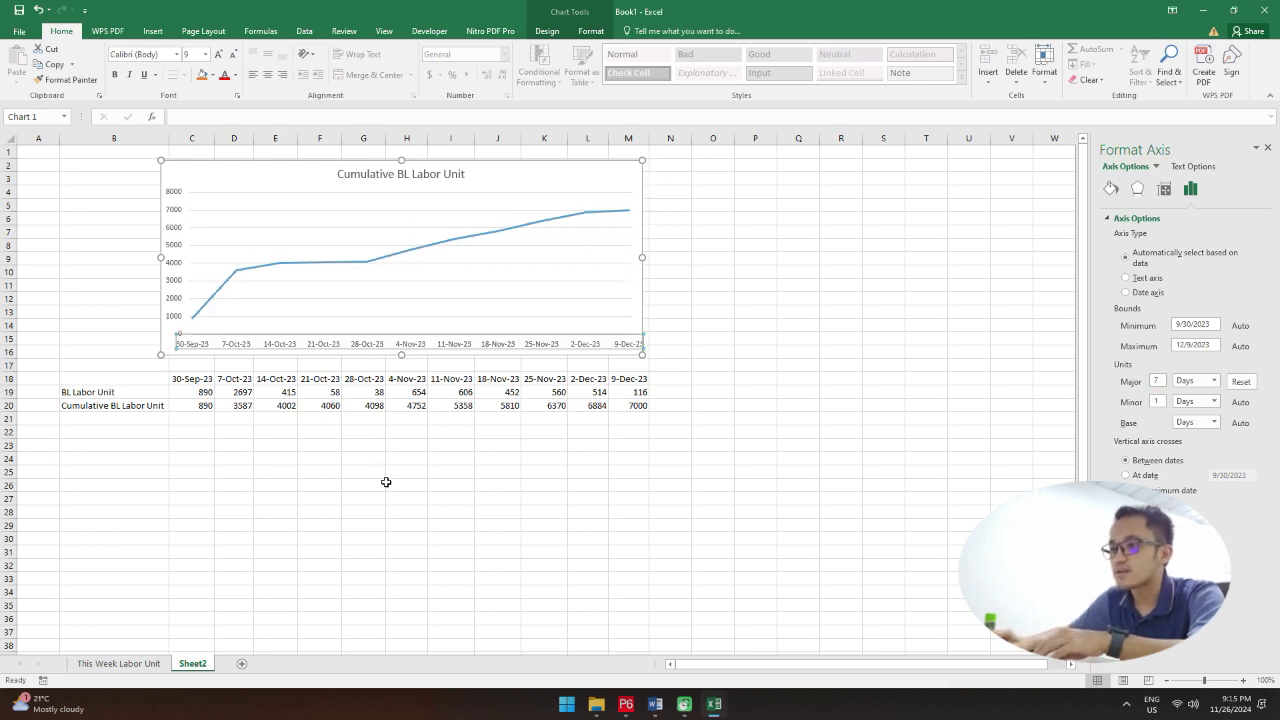
pyautogui.click(386, 482)
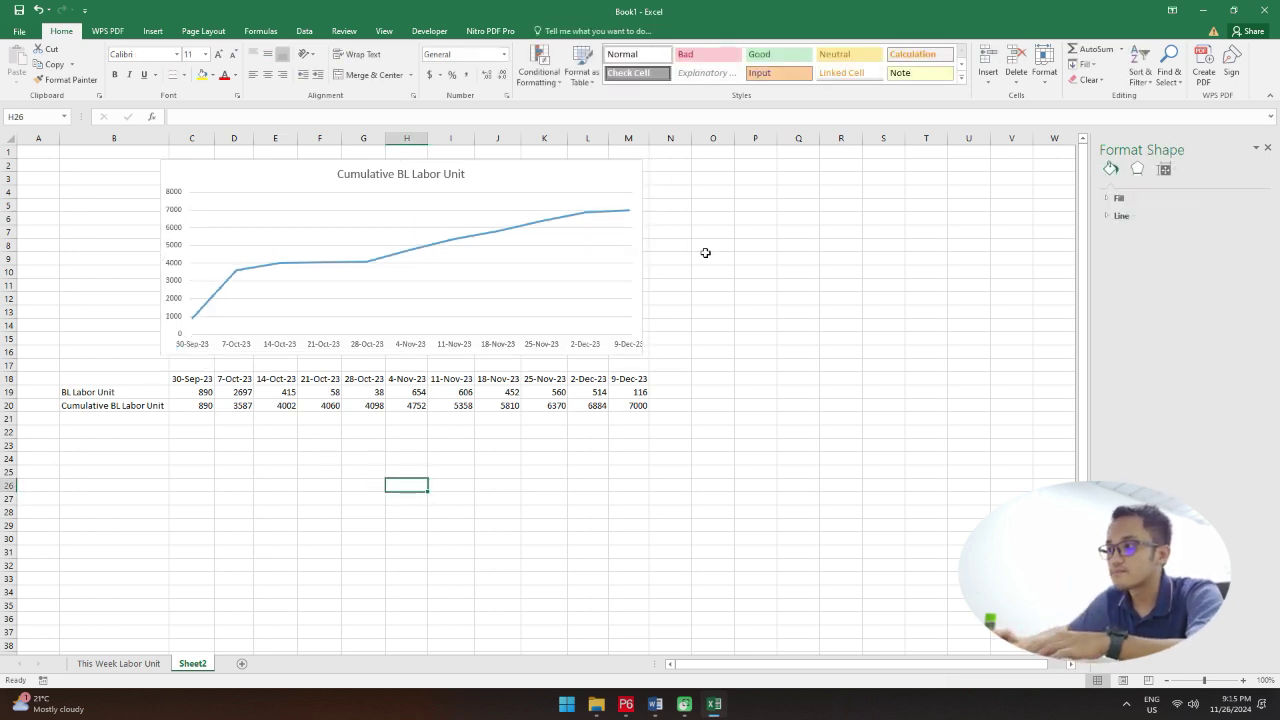
# Step: Widen the chart slightly so its edge lines up with the end of column M
pyautogui.click(638, 236)
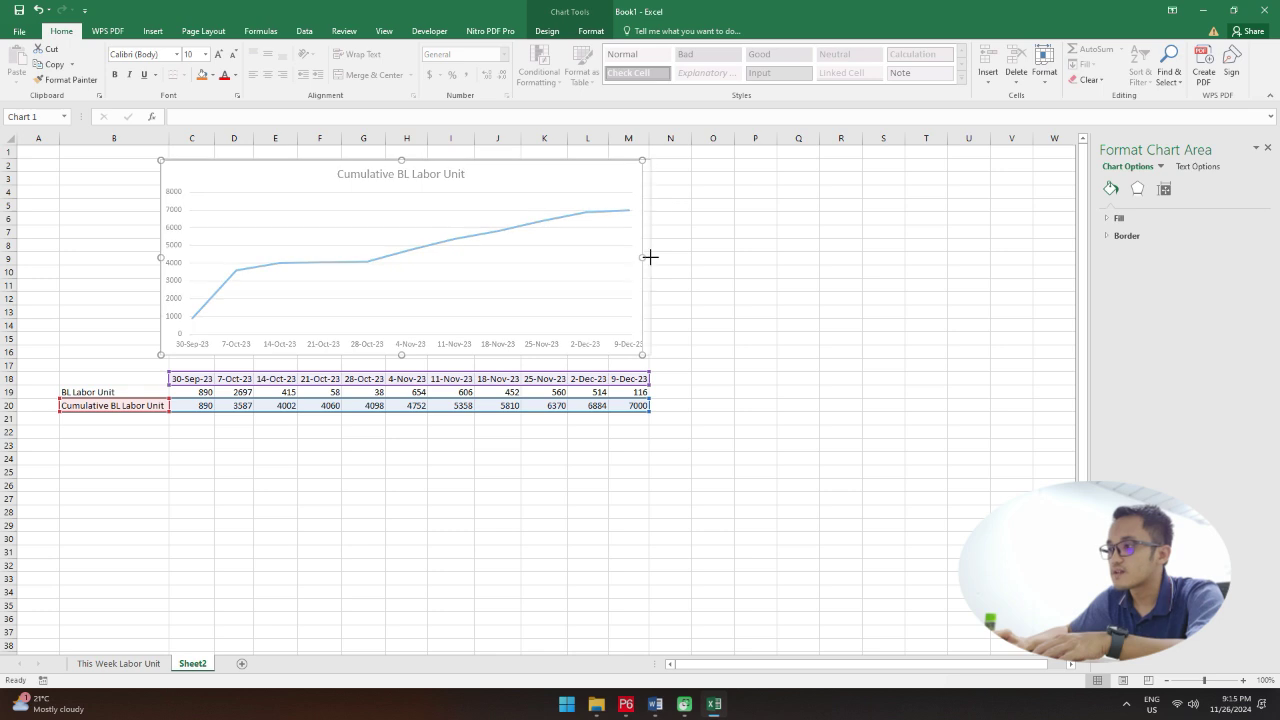
pyautogui.moveTo(643, 257); pyautogui.dragTo(650, 257)
pyautogui.click(754, 284)
# Step: Try a data table on the chart, remove it, and add data labels to the line instead
pyautogui.click(508, 341)
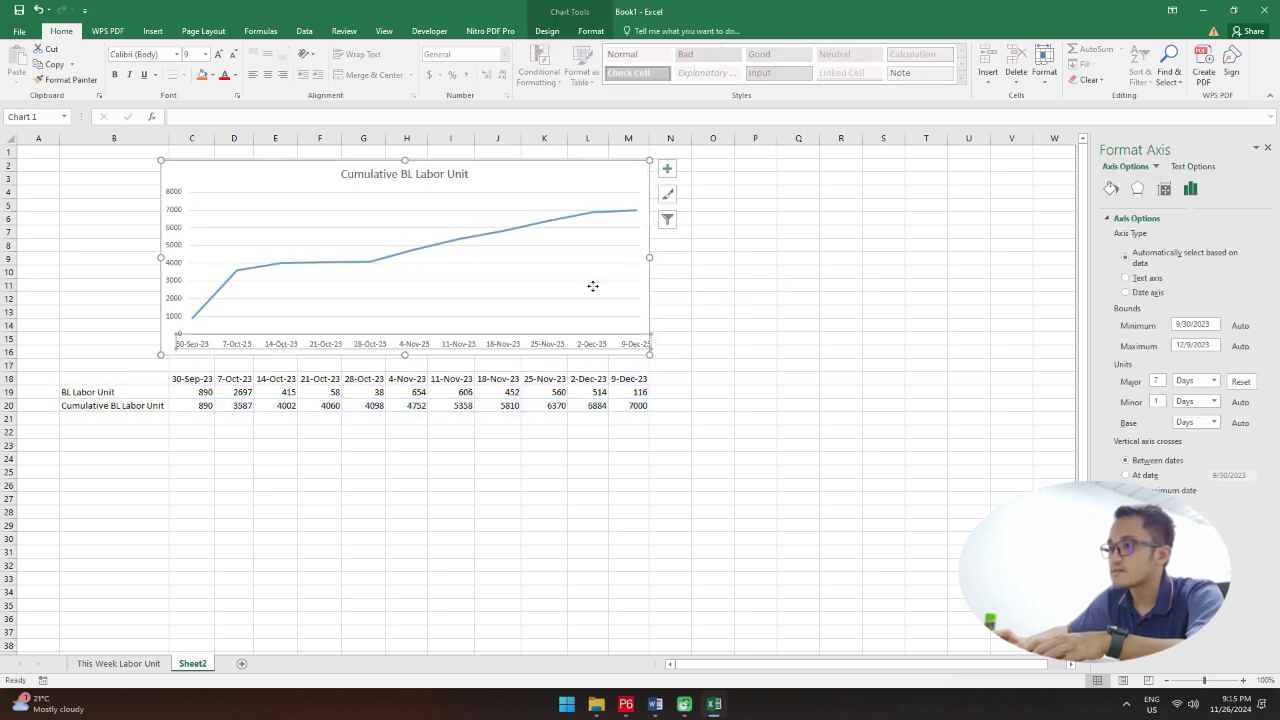
pyautogui.click(593, 286)
pyautogui.click(667, 168)
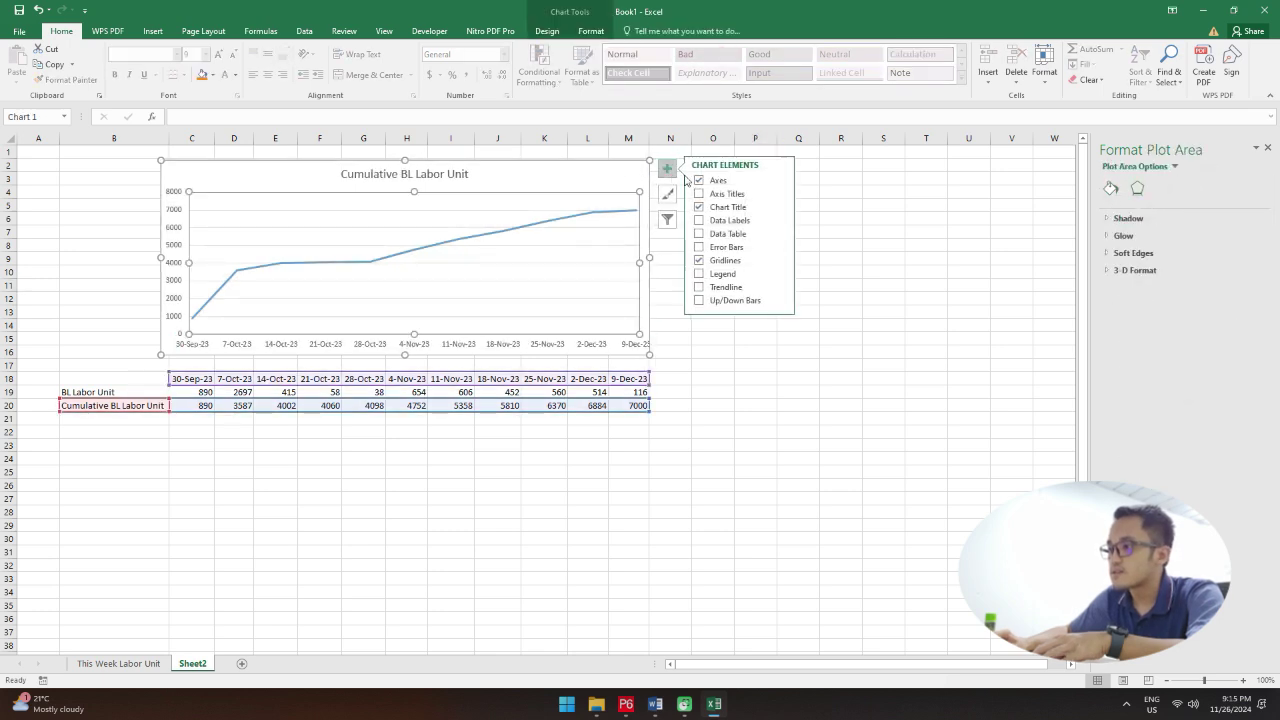
pyautogui.click(722, 234)
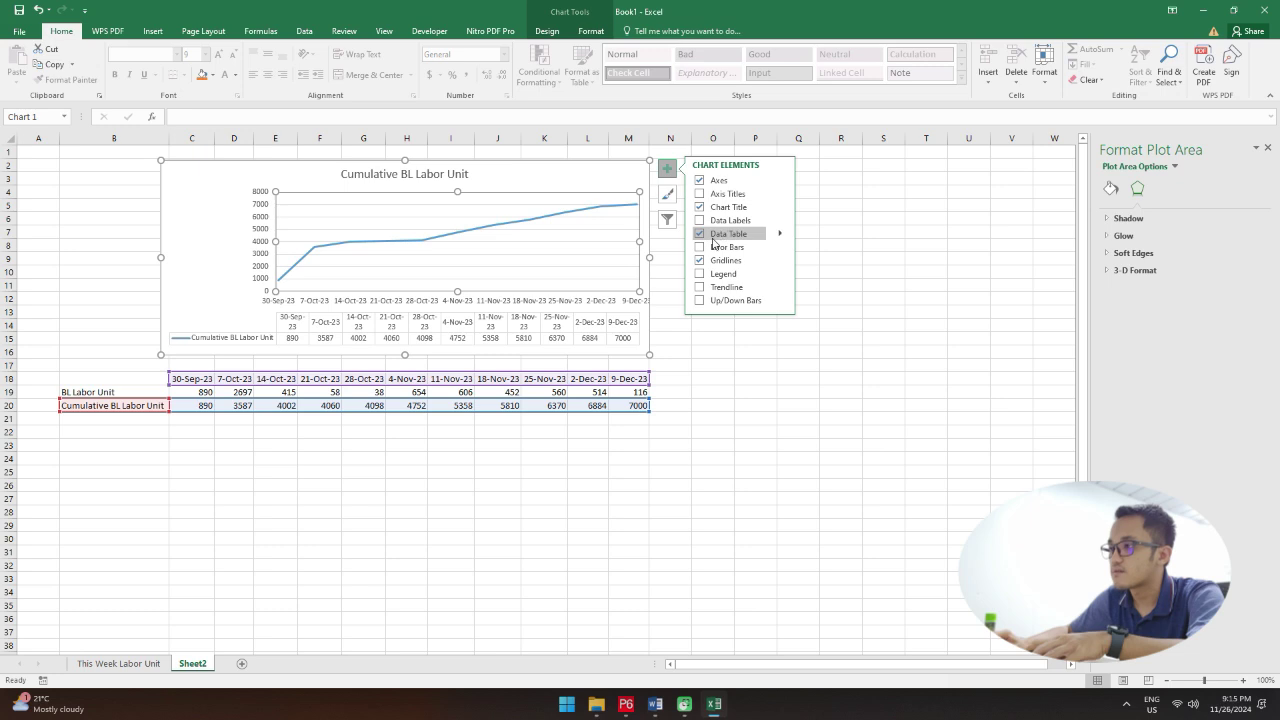
pyautogui.click(712, 234)
pyautogui.click(712, 220)
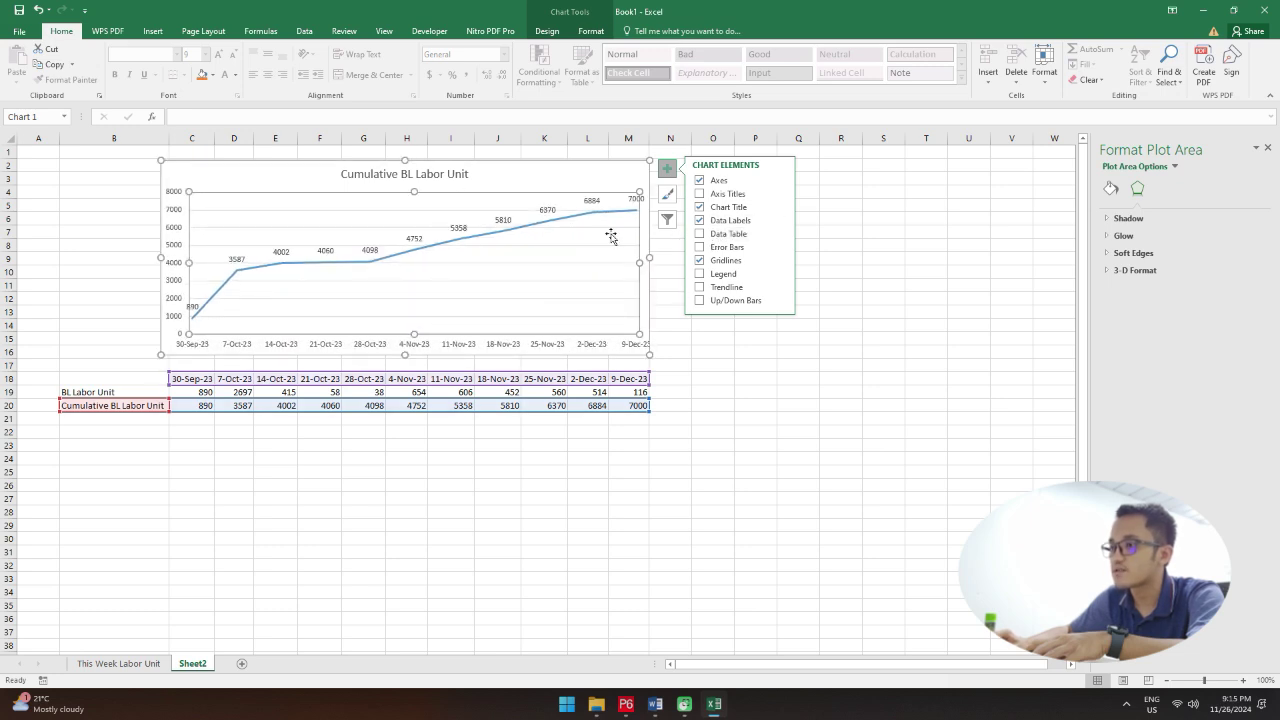
pyautogui.click(714, 378)
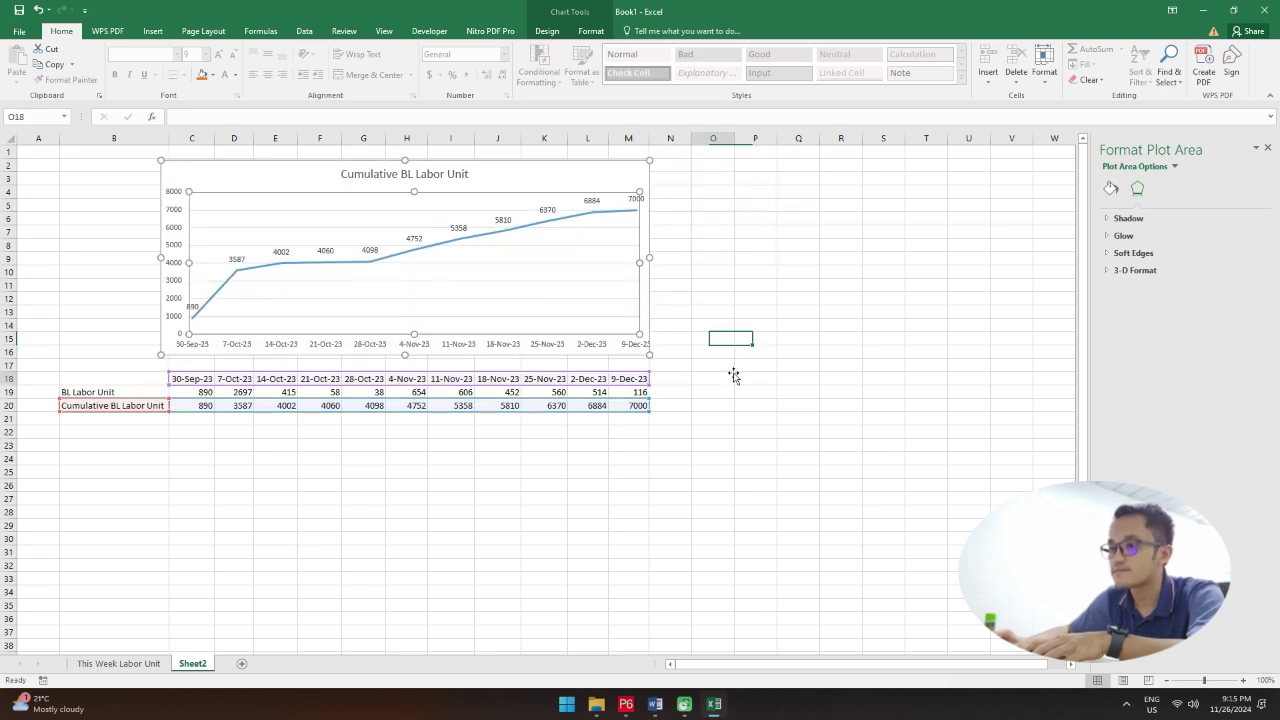
pyautogui.click(168, 352)
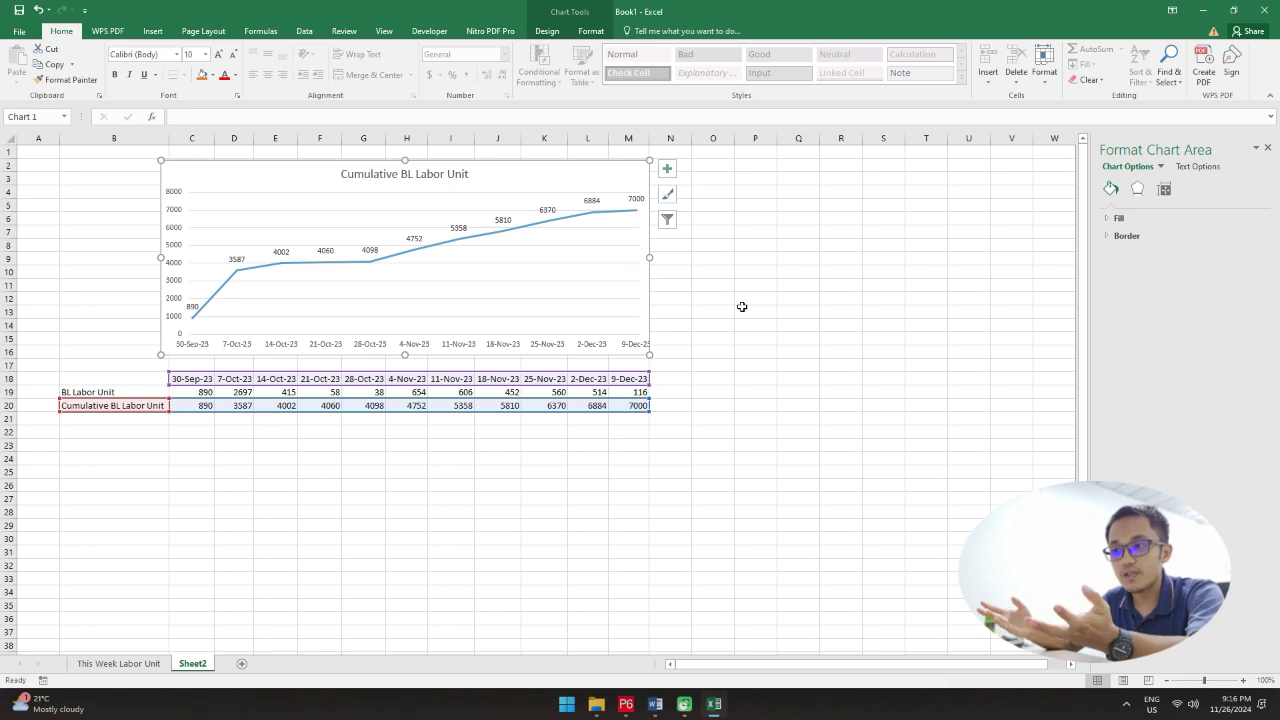
pyautogui.click(308, 451)
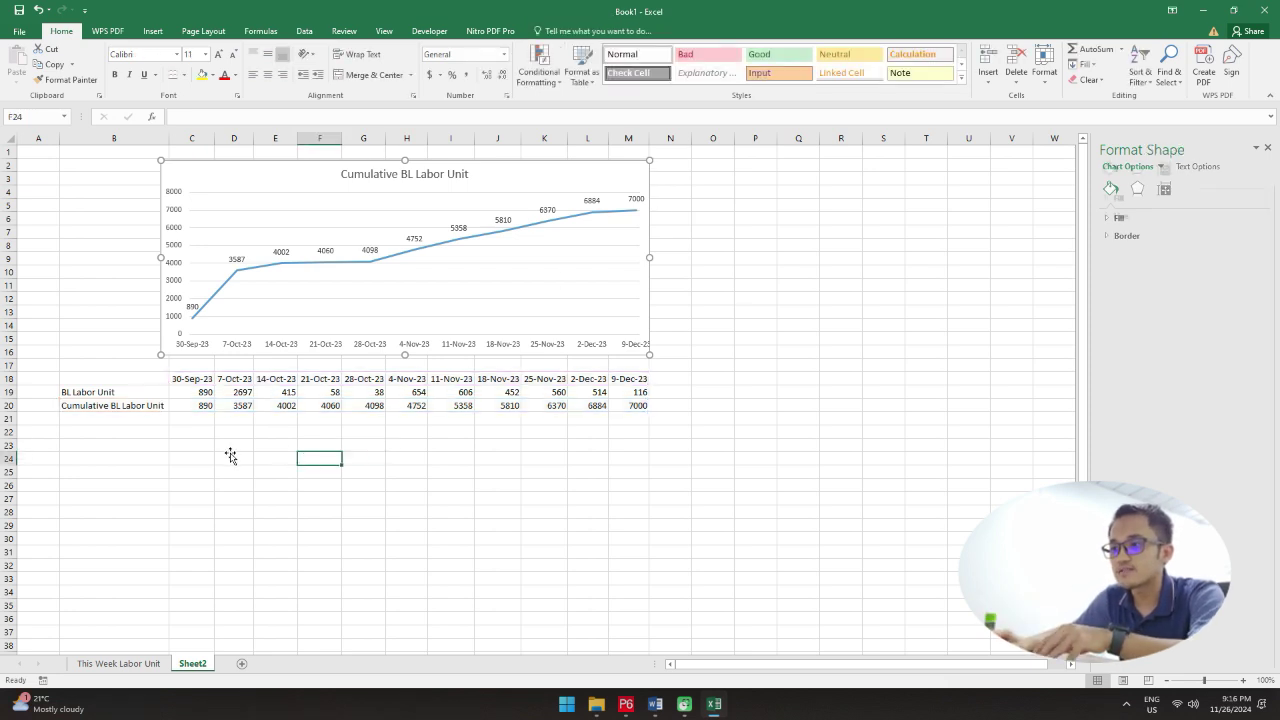
# Step: Label cell B21, below Cumulative BL Labor Unit, as "Actual Labor Unit"
pyautogui.click(127, 417)
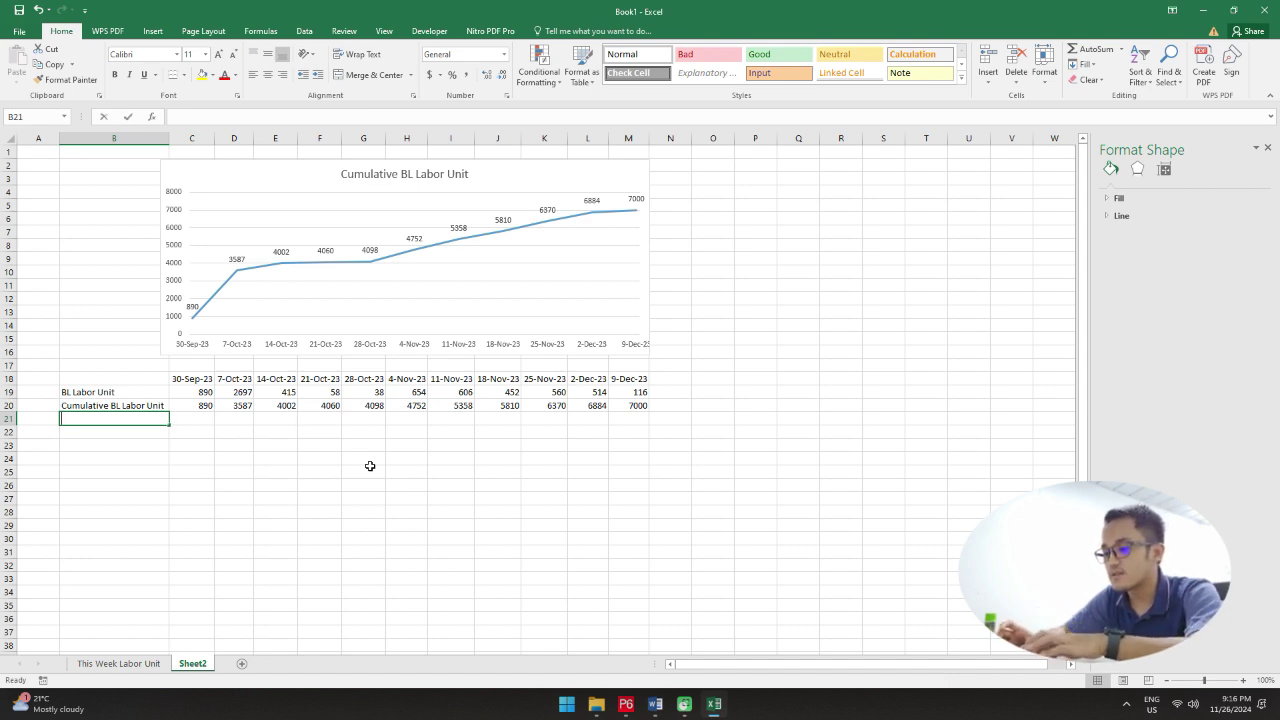
pyautogui.write('Actual Labor Unit')
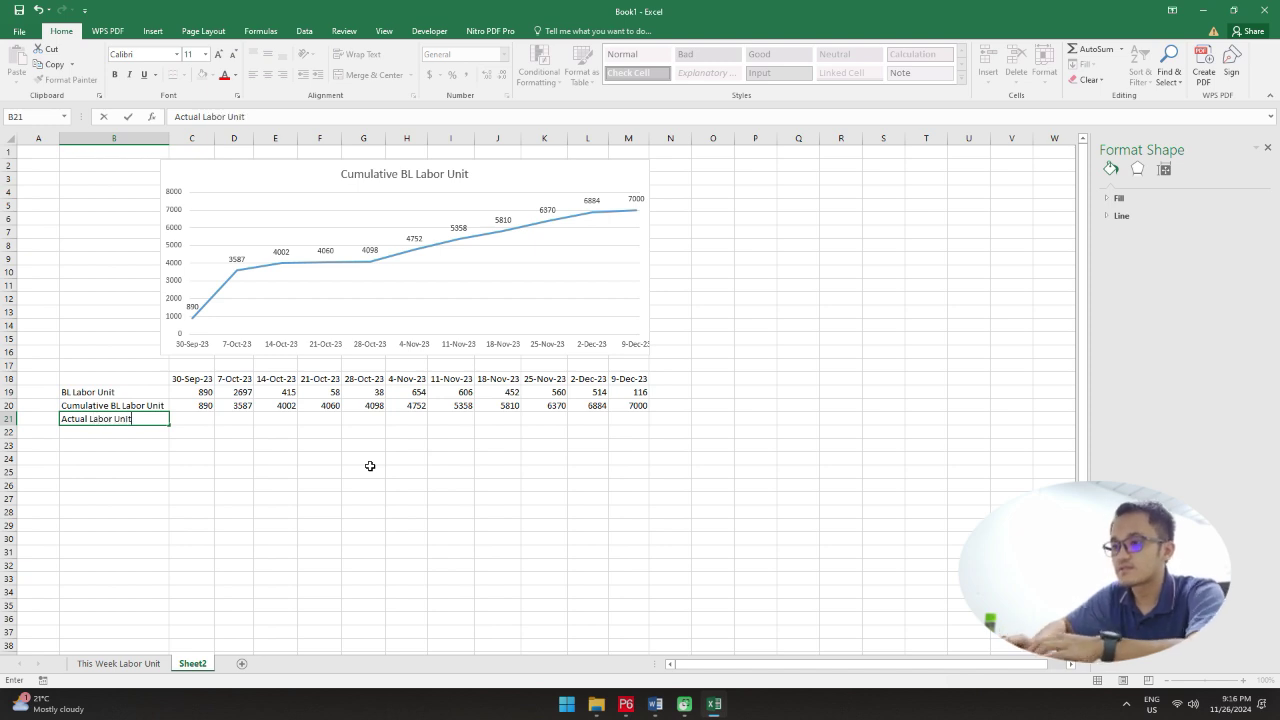
pyautogui.press('Return')
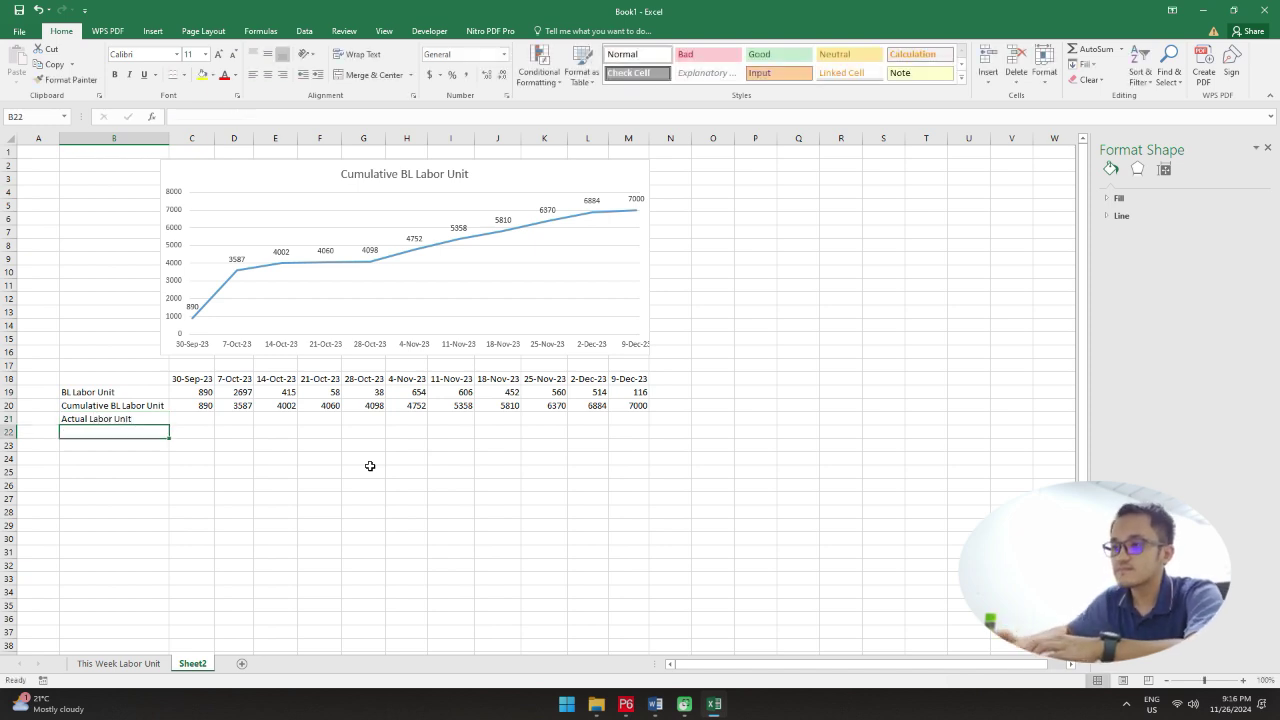
# Step: Sum cells I4:I5 of the This Week Labor Unit sheet in C21 and fill the formula across to M21
pyautogui.click(196, 417)
pyautogui.write('=sum(')
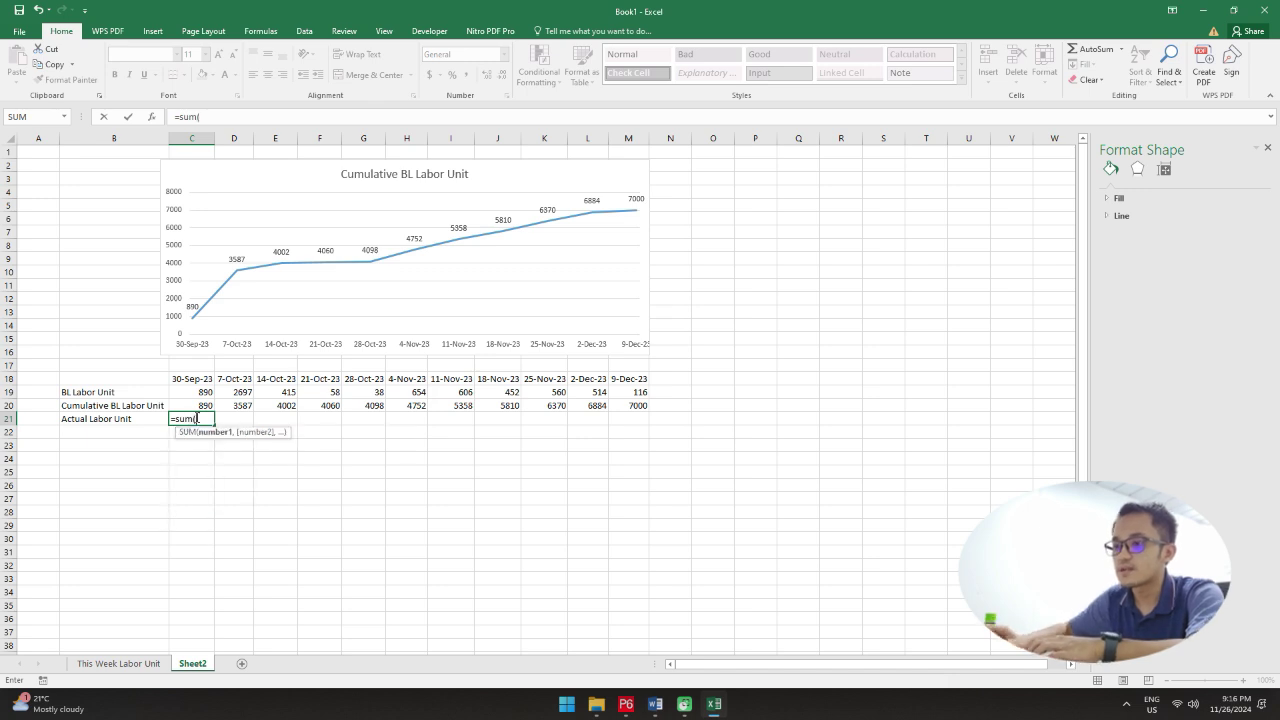
pyautogui.click(123, 667)
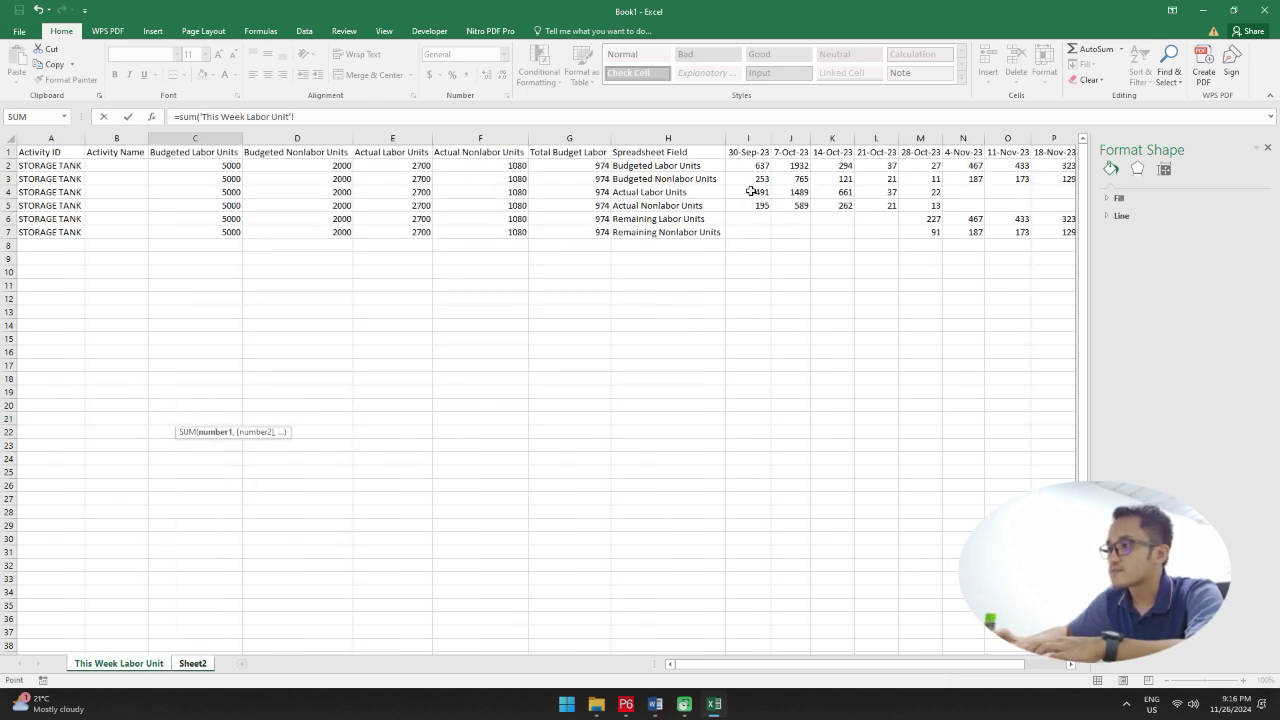
pyautogui.moveTo(750, 191); pyautogui.dragTo(751, 205)
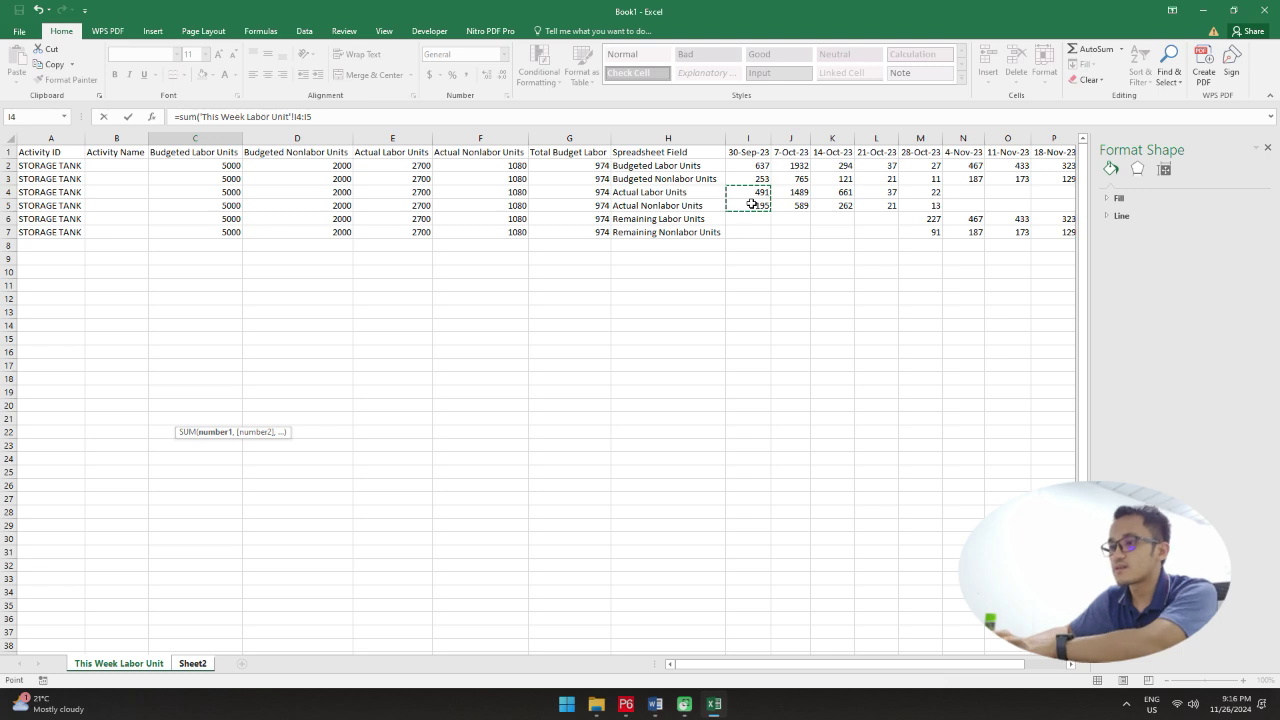
pyautogui.press('Return')
pyautogui.click(208, 420)
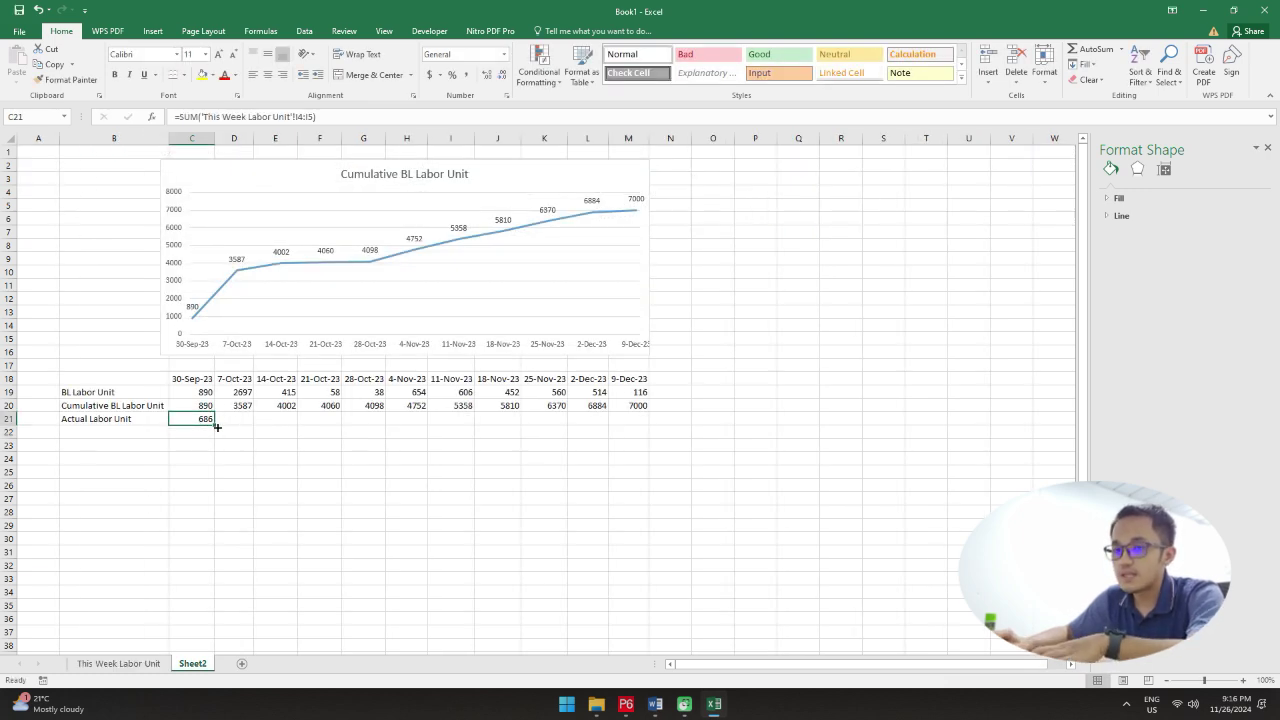
pyautogui.moveTo(214, 424); pyautogui.dragTo(640, 424)
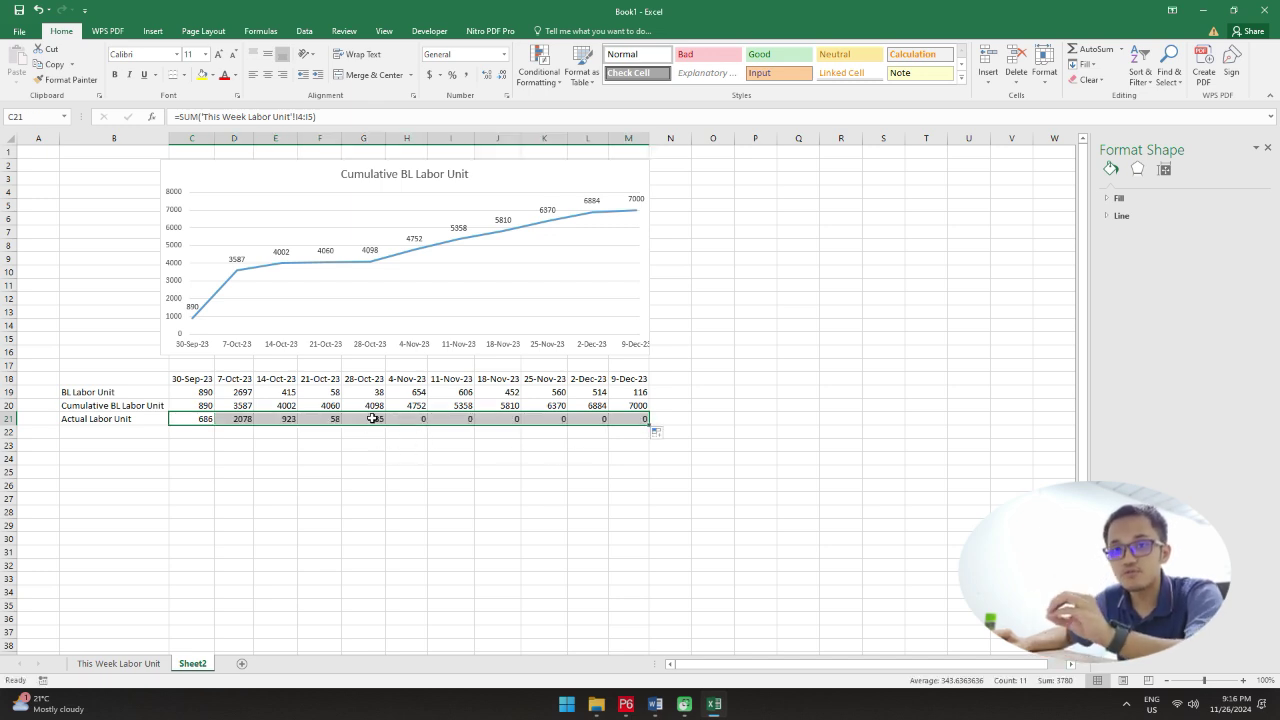
# Step: Clear the zero Actual Labor Unit values for 4-Nov-23 to 9-Dec-23 in H21:M21
pyautogui.click(371, 436)
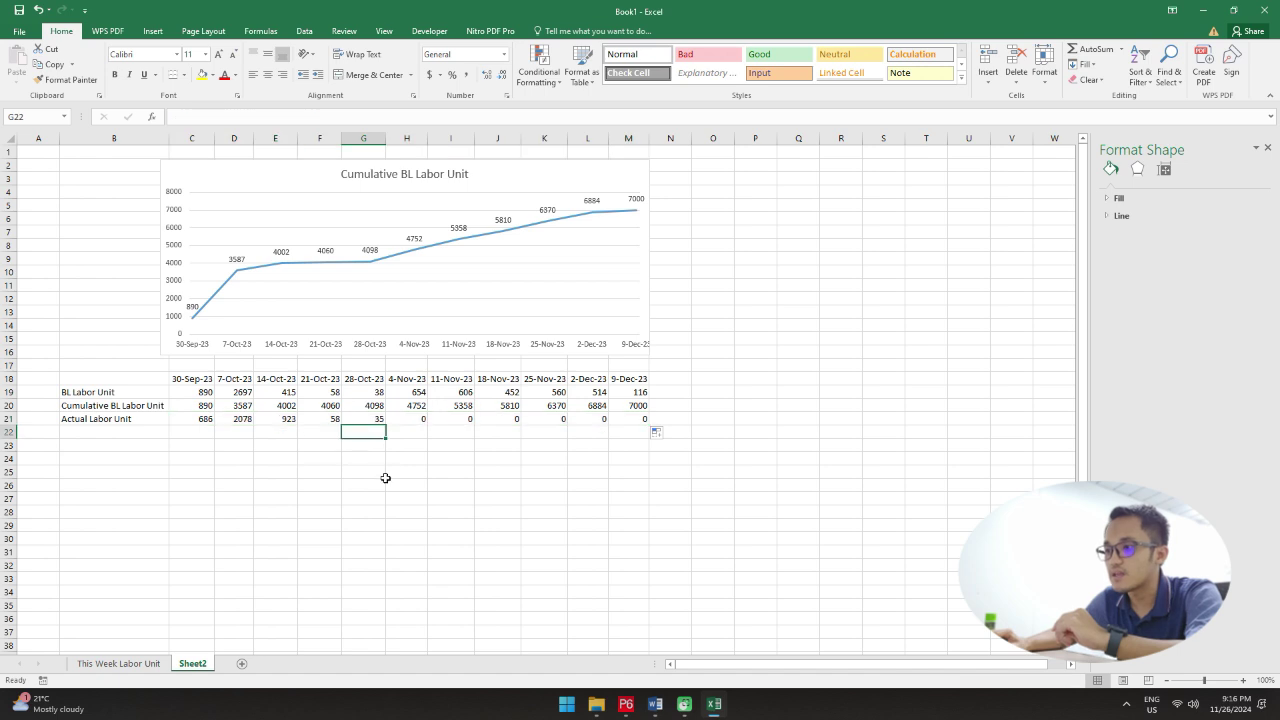
pyautogui.click(378, 484)
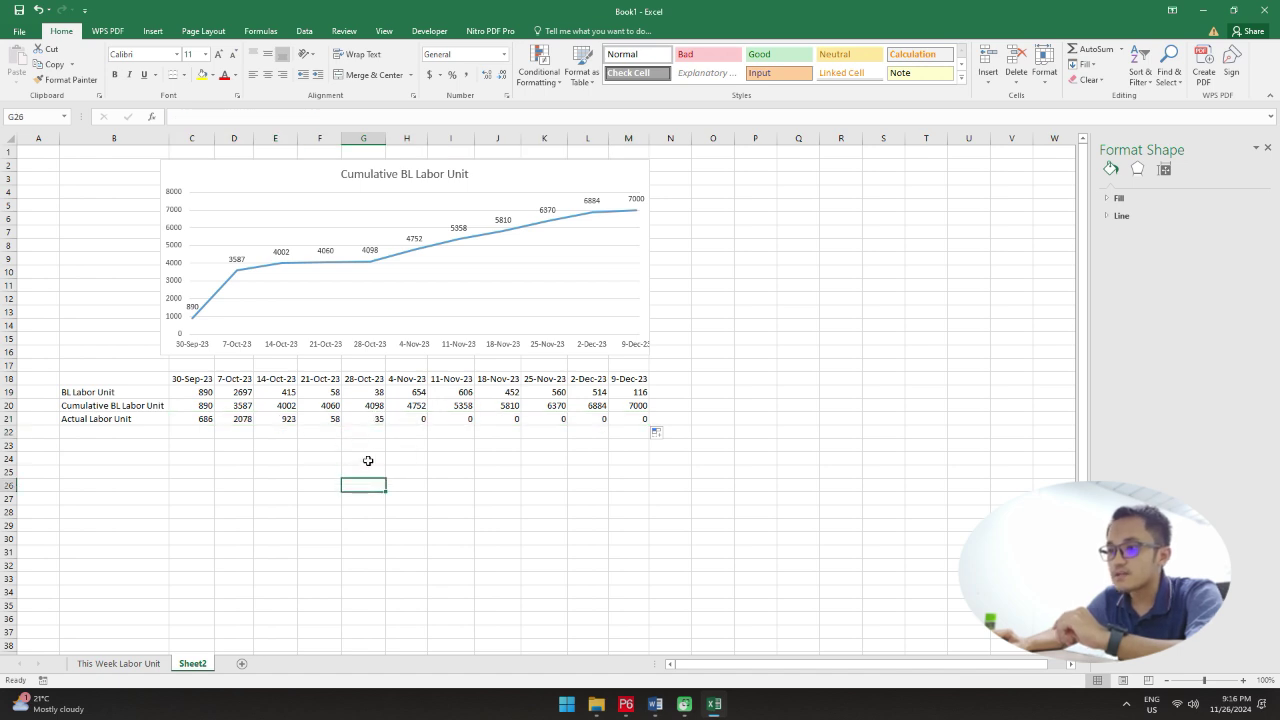
pyautogui.click(375, 417)
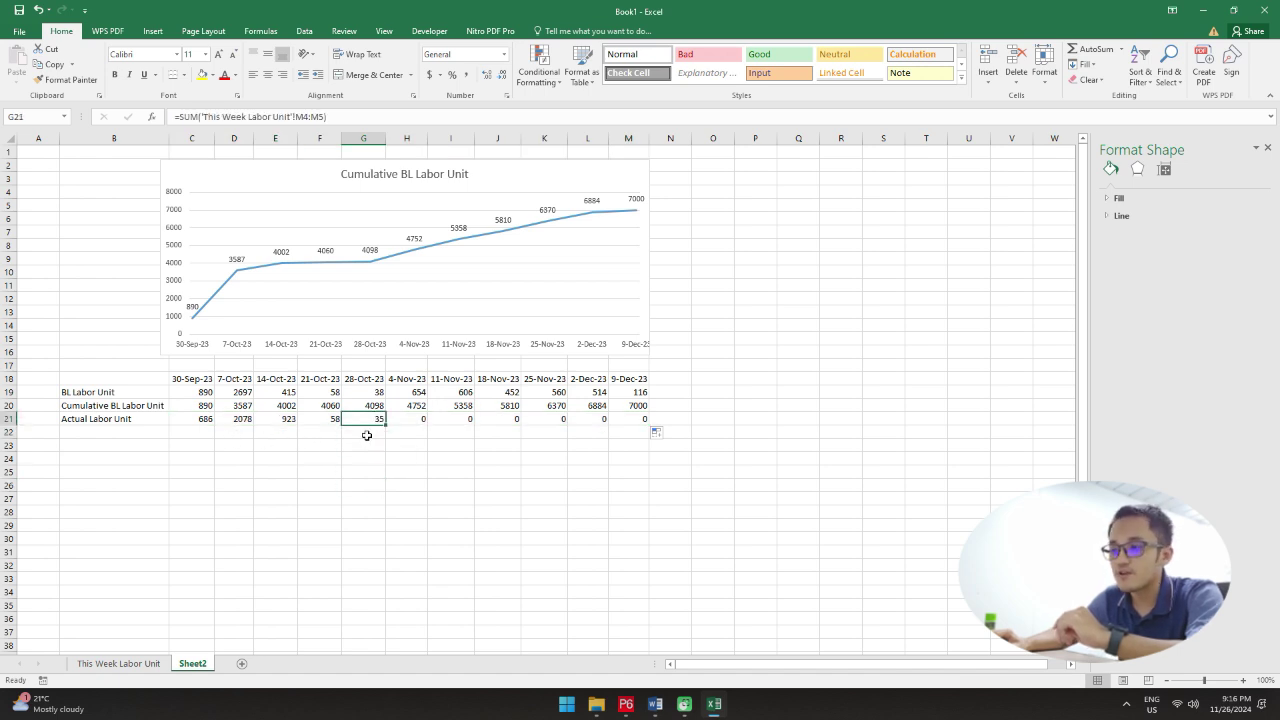
pyautogui.moveTo(423, 421); pyautogui.dragTo(631, 421)
pyautogui.write('0\t0\t0\t0\t0\t0')
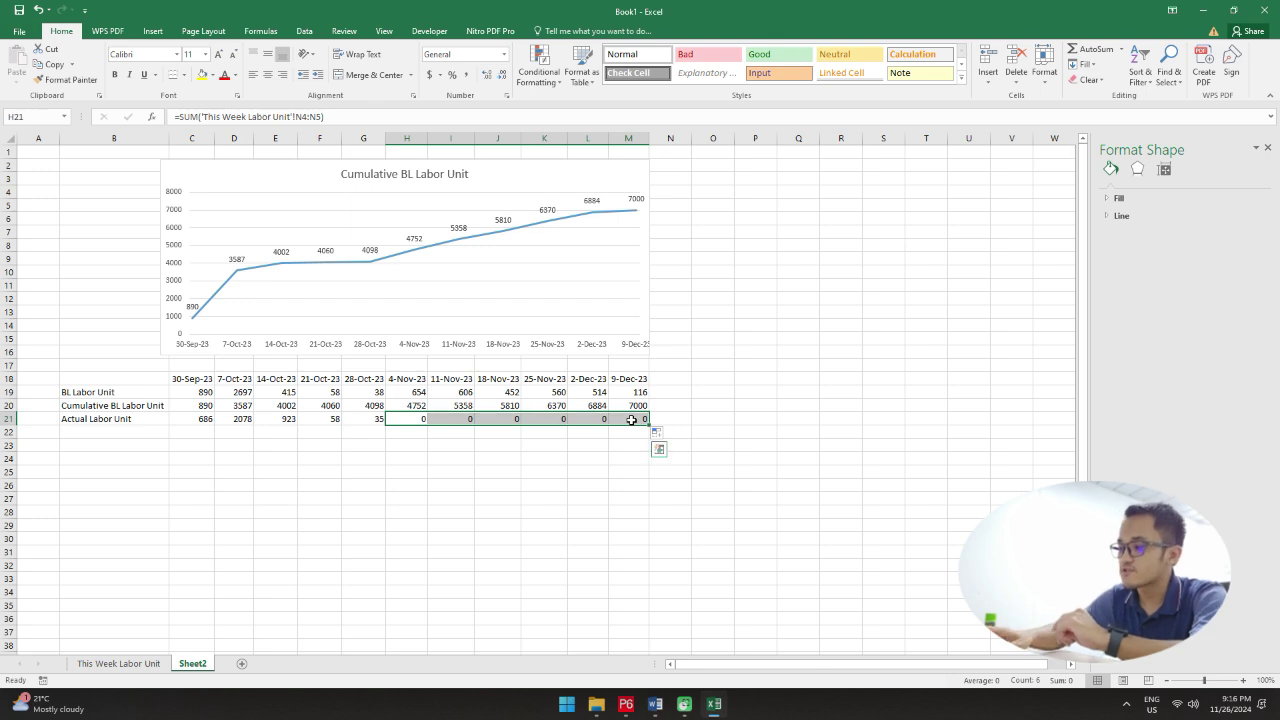
pyautogui.press('Delete')
pyautogui.click(421, 465)
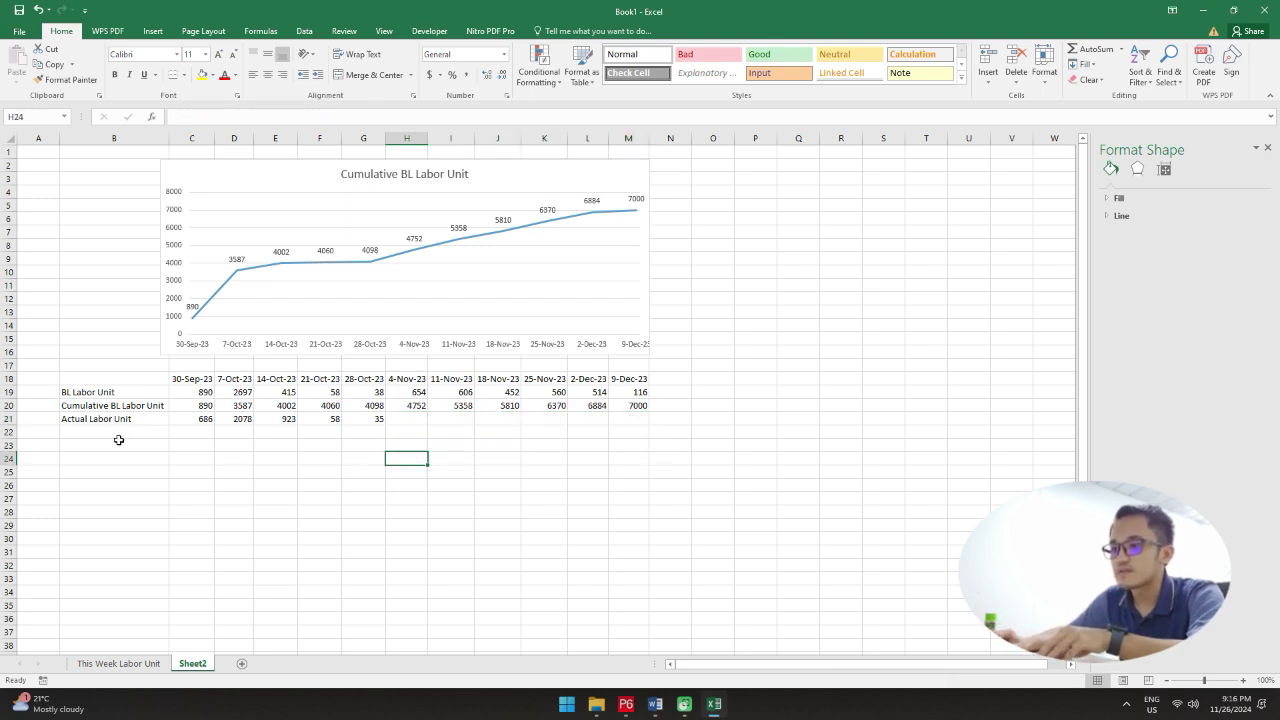
pyautogui.click(117, 437)
pyautogui.write('C')
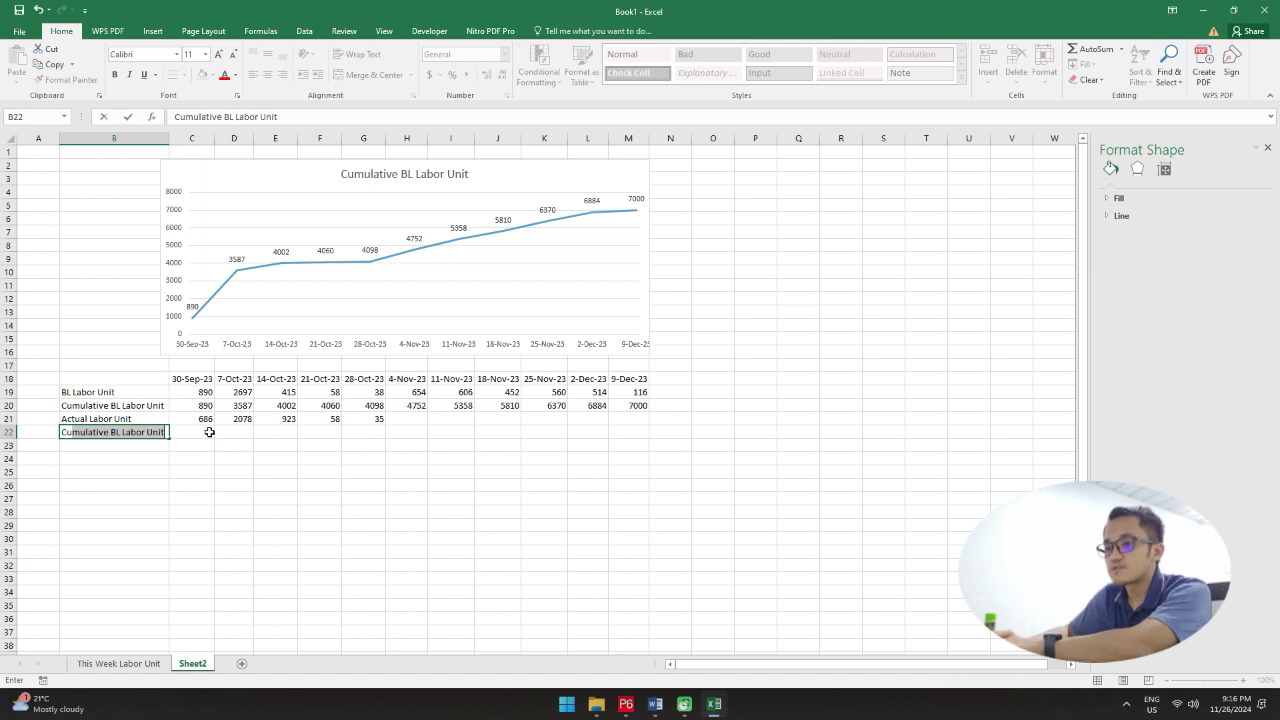
pyautogui.press('BackSpace')
pyautogui.press('BackSpace')
pyautogui.click(209, 432)
# Step: Copy the Actual Labor Unit label down to B22 and change it to "Cumulative Labor Unit"
pyautogui.click(167, 425)
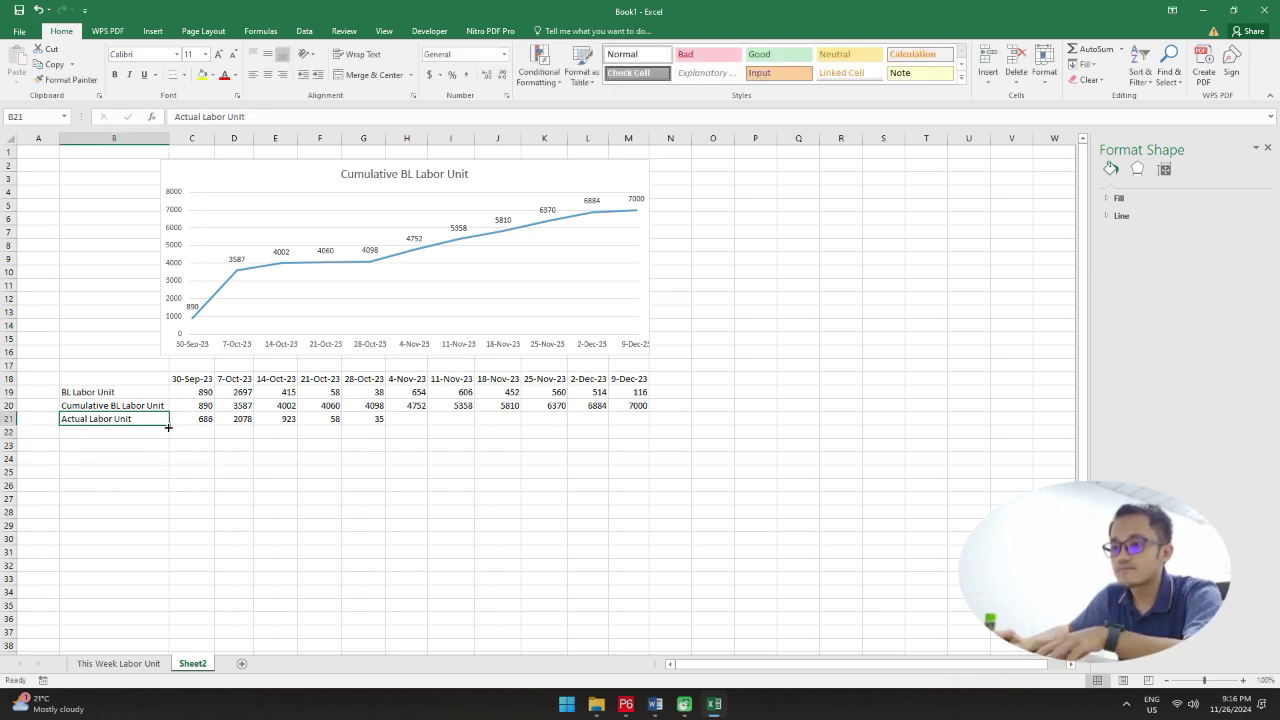
pyautogui.moveTo(168, 427); pyautogui.dragTo(167, 438)
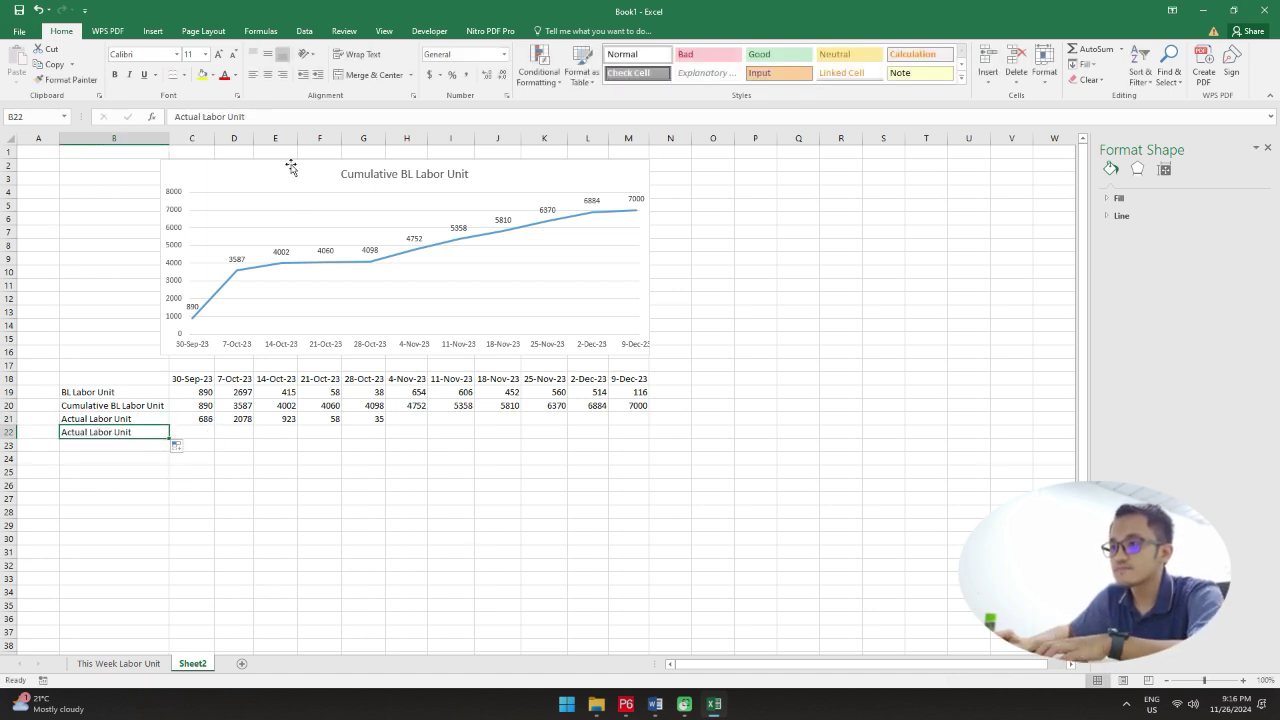
pyautogui.doubleClick(190, 116)
pyautogui.write('Cumulati')
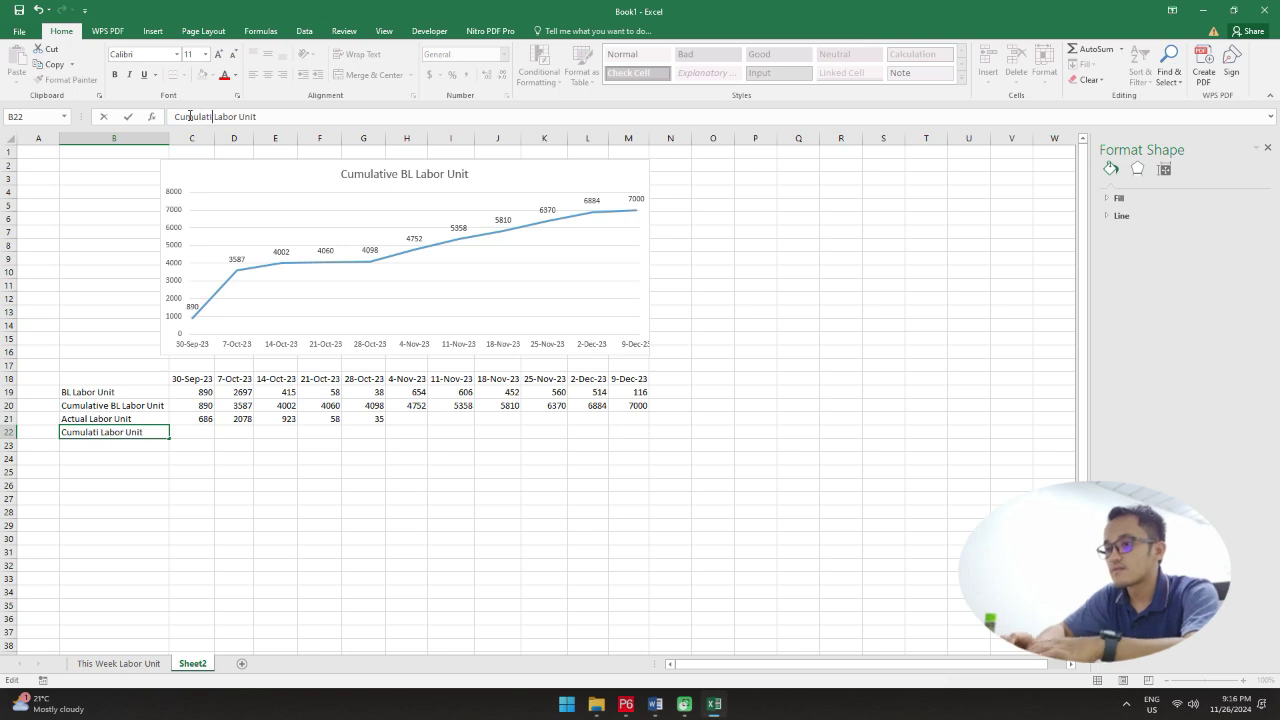
pyautogui.write('ve')
pyautogui.press('Return')
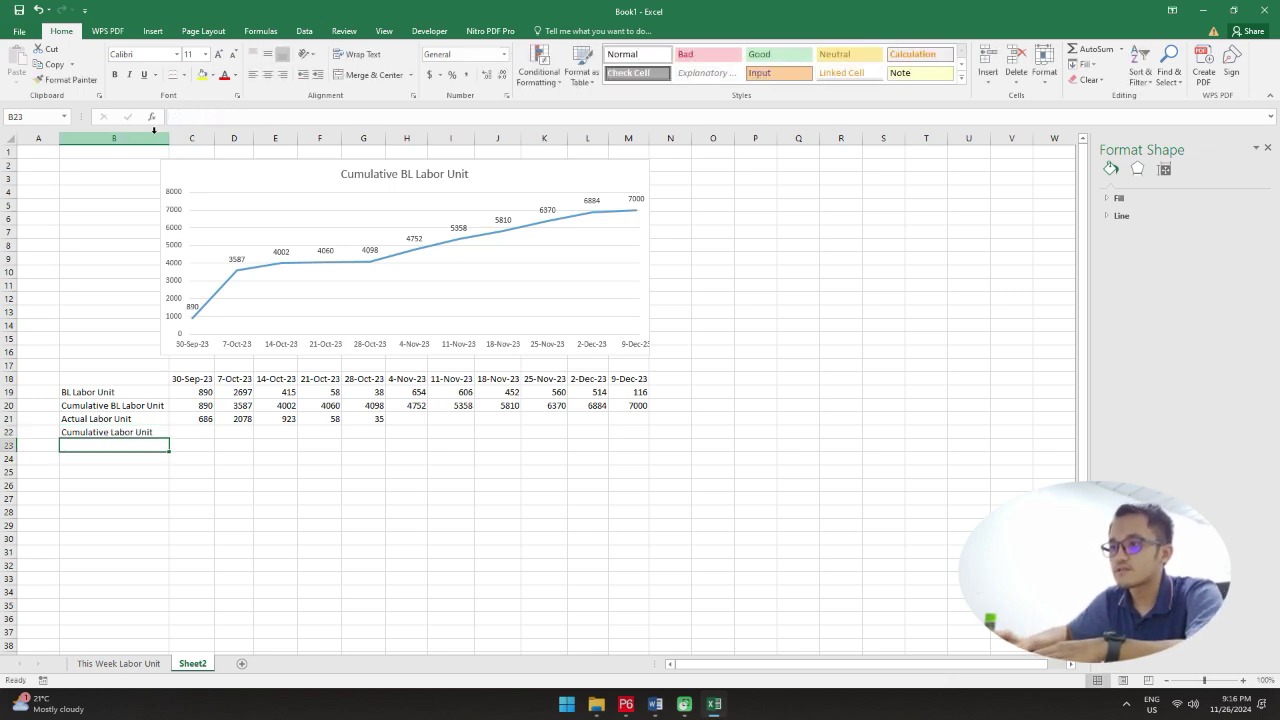
pyautogui.click(320, 466)
pyautogui.click(195, 434)
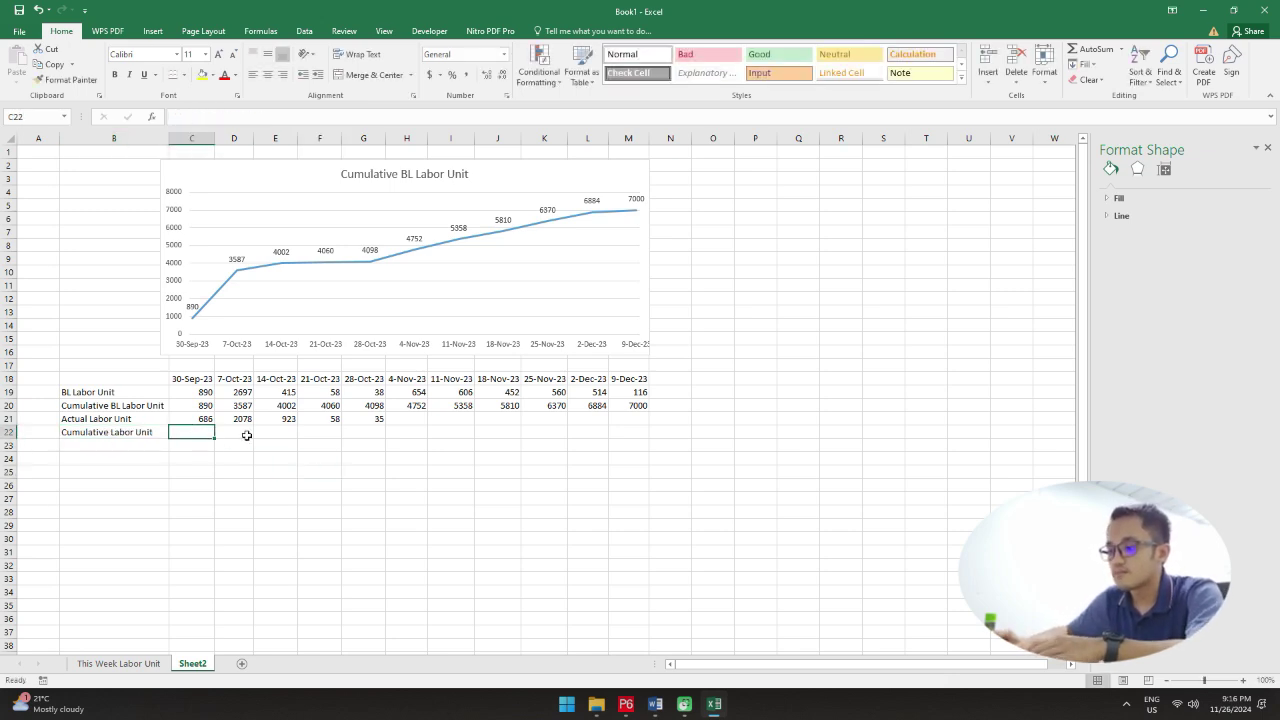
pyautogui.write('=')
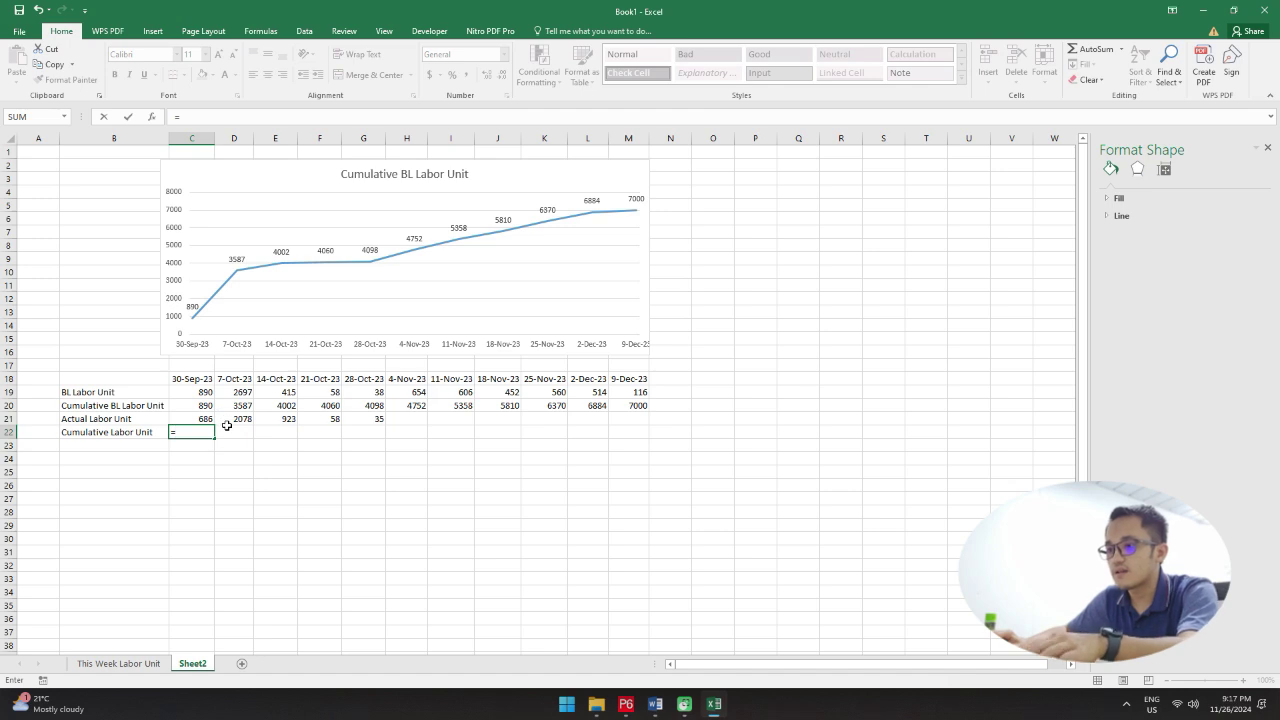
pyautogui.press('Escape')
# Step: Copy the Cumulative BL Labor Unit formulas in C20:G20 into the Cumulative Labor Unit row at C22:G22
pyautogui.click(206, 407)
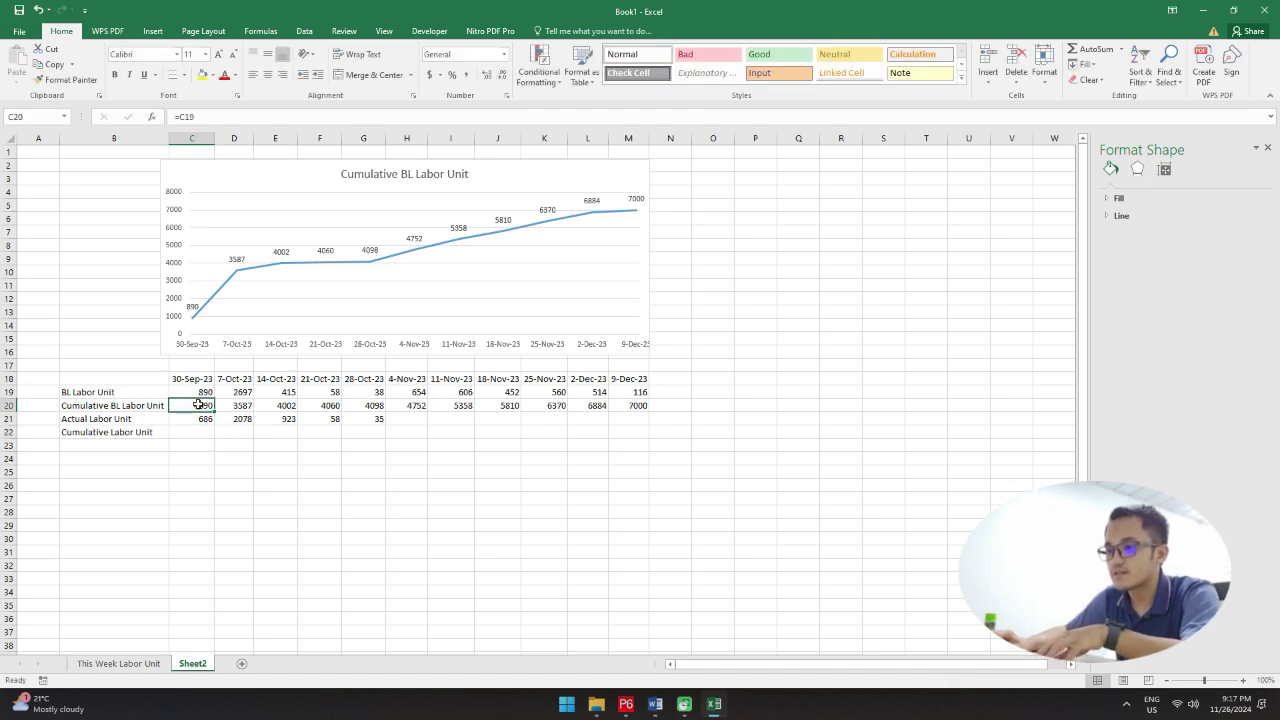
pyautogui.keyDown('shift'); pyautogui.click(378, 408); pyautogui.keyUp('shift')
pyautogui.hotkey('ctrl', 'c')
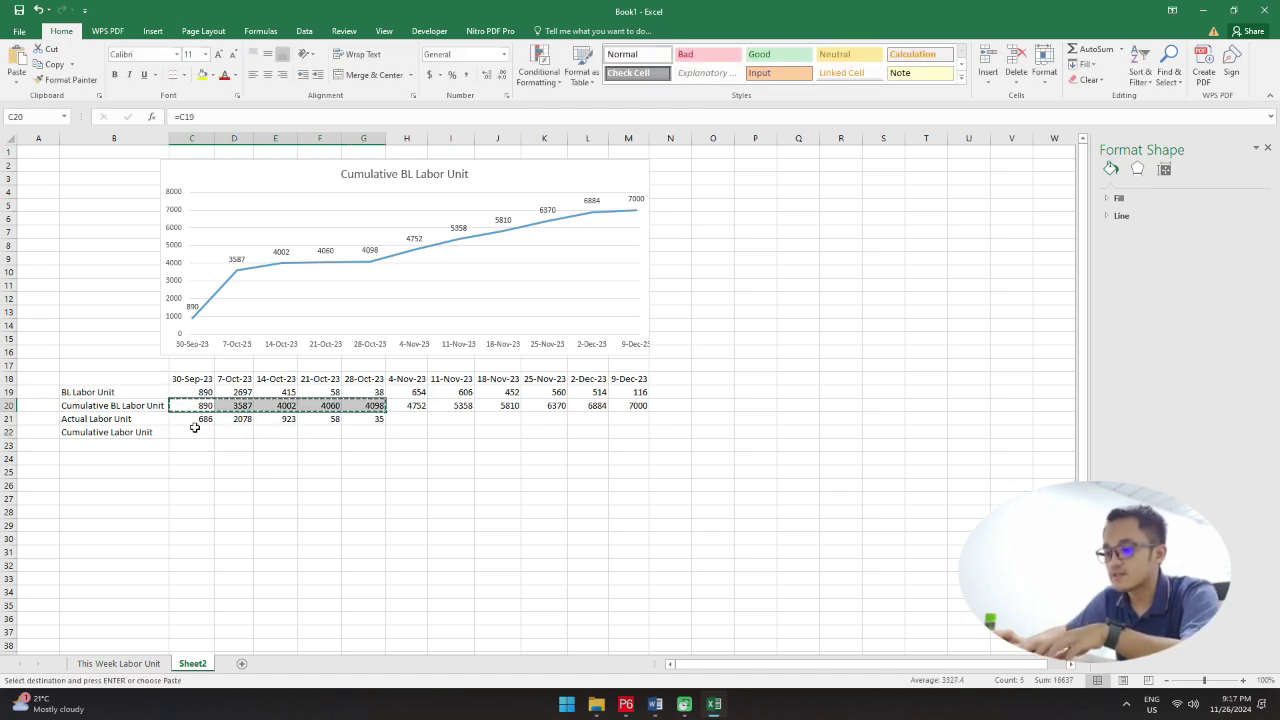
pyautogui.click(194, 431)
pyautogui.hotkey('ctrl', 'v')
pyautogui.click(256, 497)
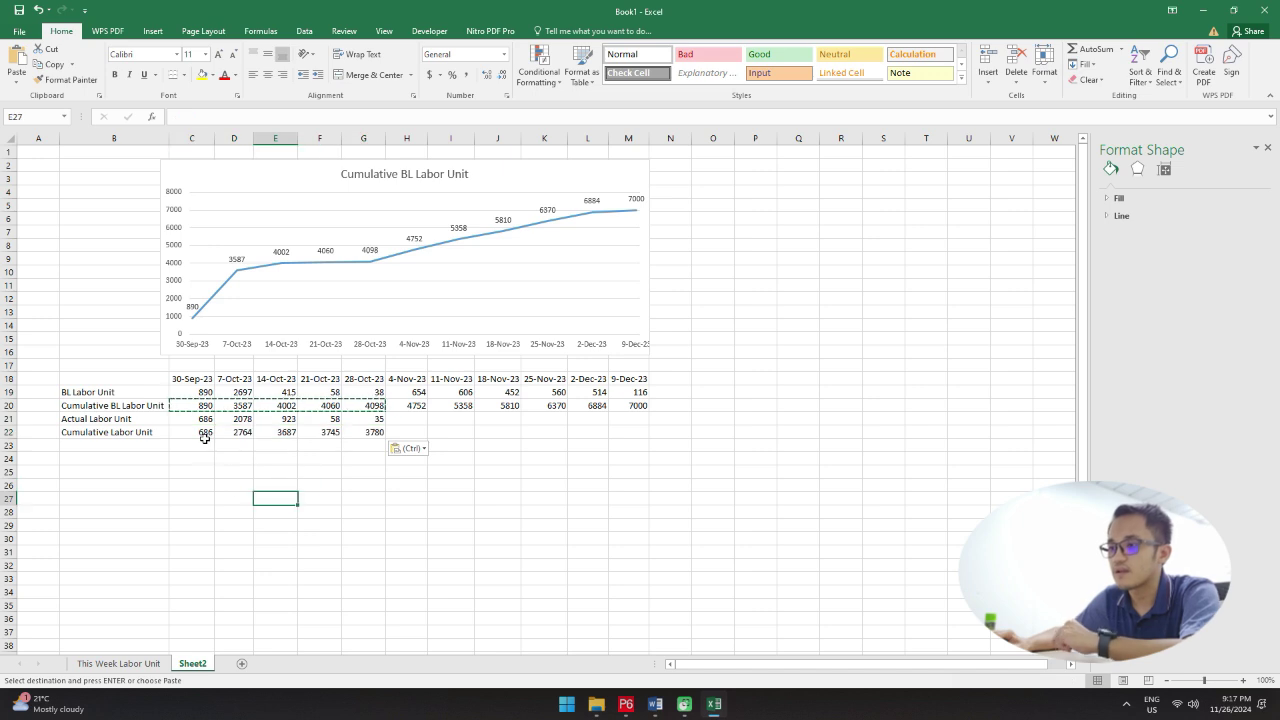
pyautogui.click(370, 432)
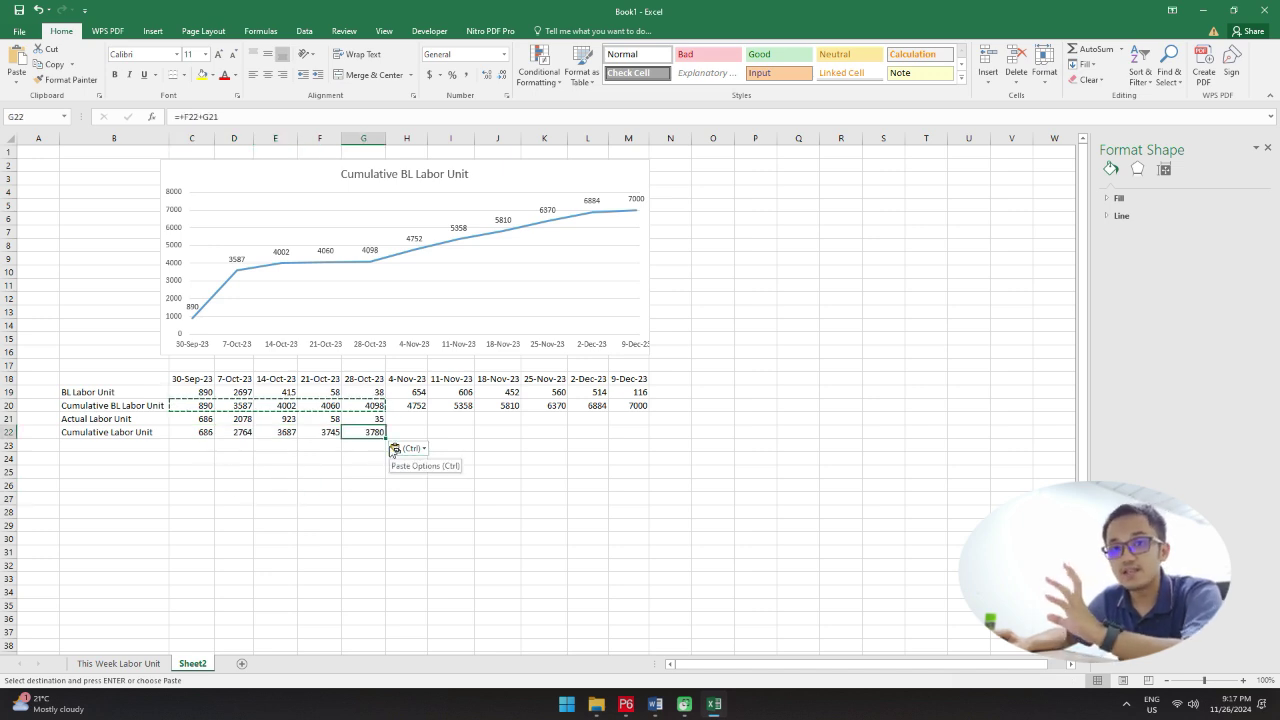
# Step: Add a second series to the chart, named from cell B22, with values from C22:M22 of Sheet2
pyautogui.click(493, 183)
pyautogui.click(506, 194)
pyautogui.click(508, 183)
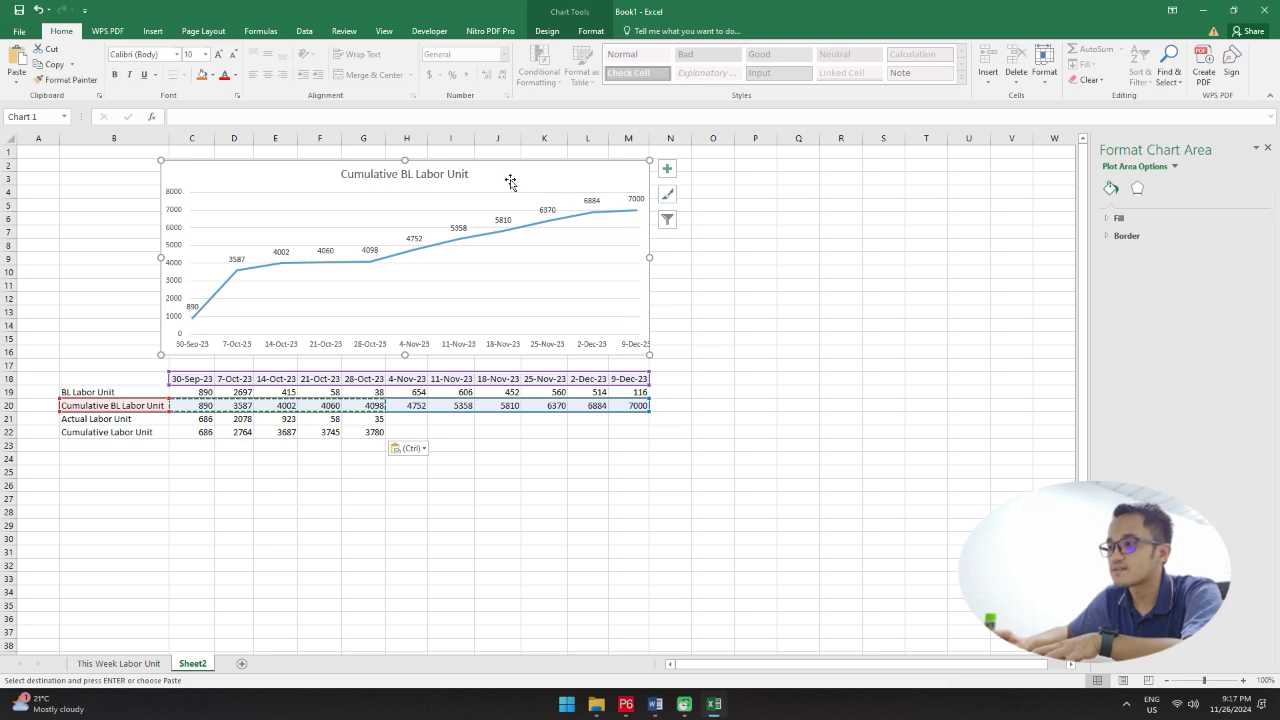
pyautogui.rightClick(510, 181)
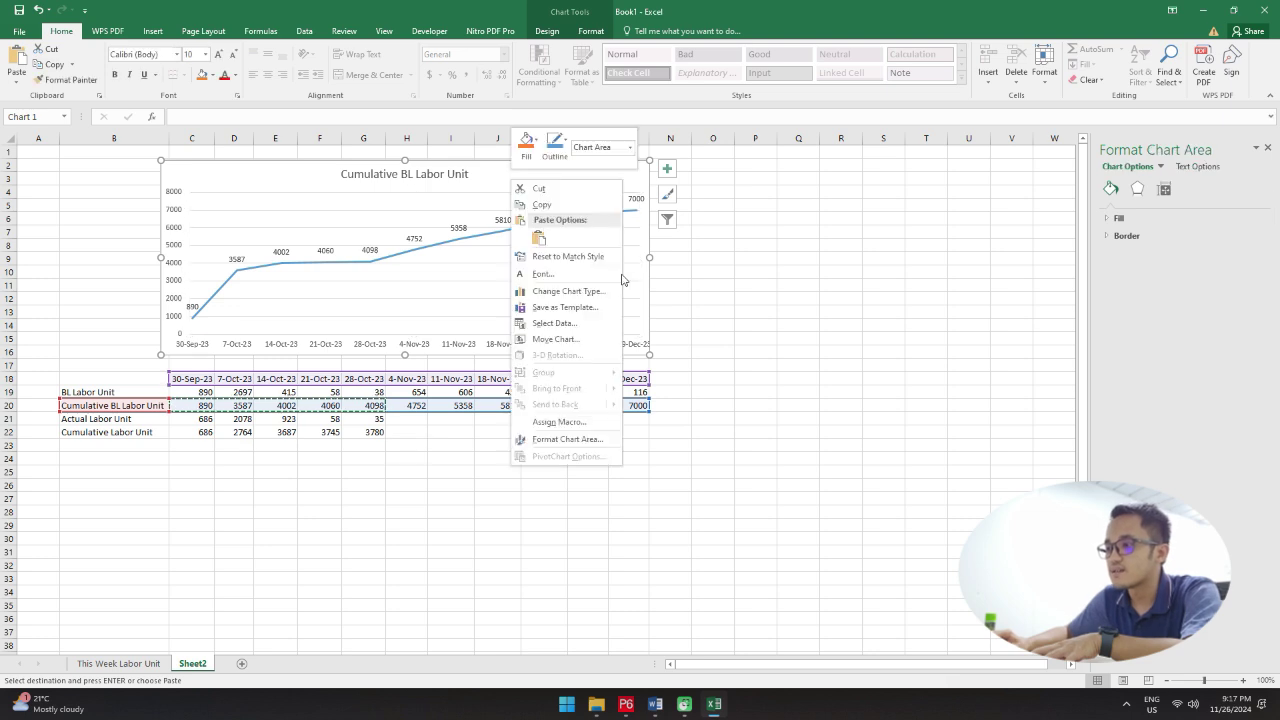
pyautogui.click(555, 323)
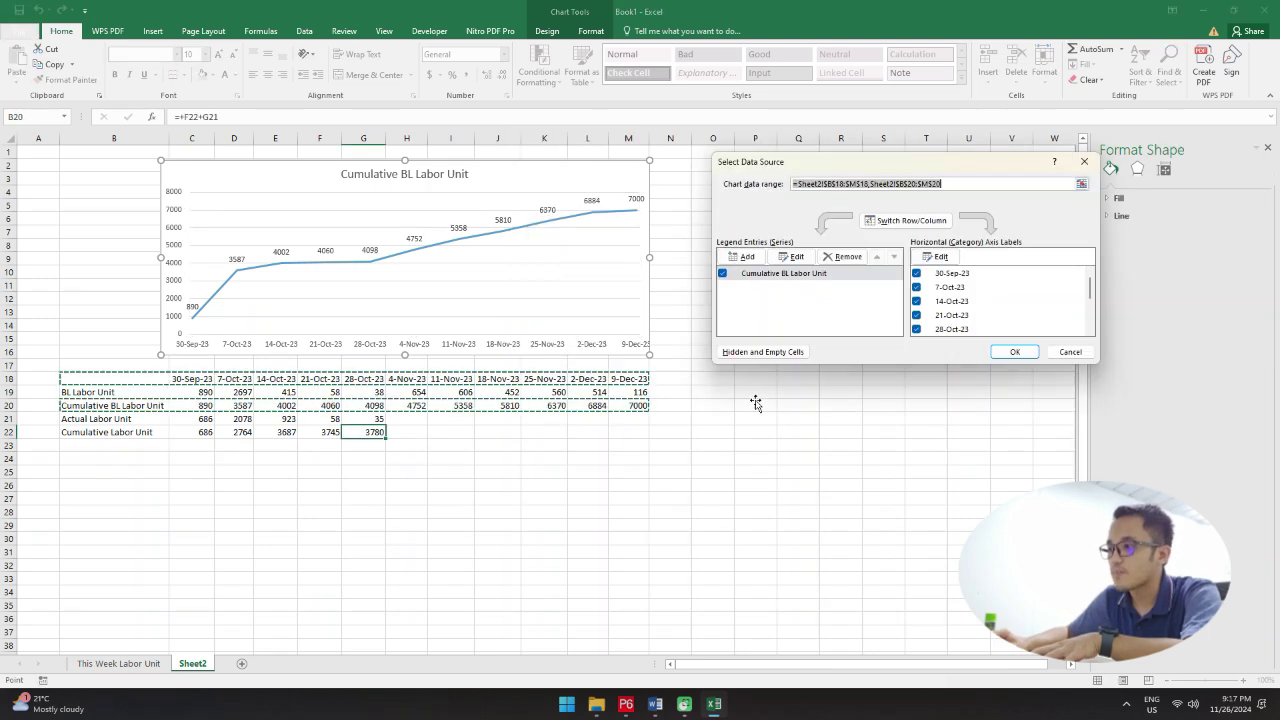
pyautogui.click(733, 257)
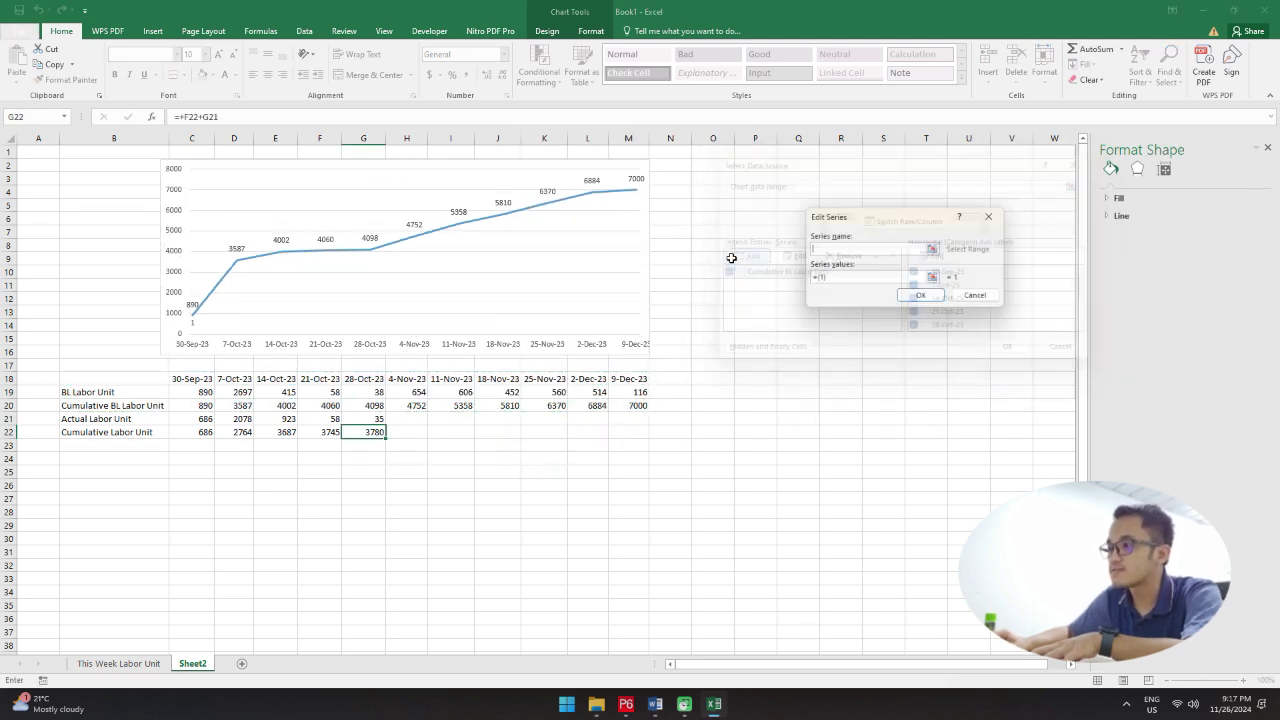
pyautogui.click(106, 432)
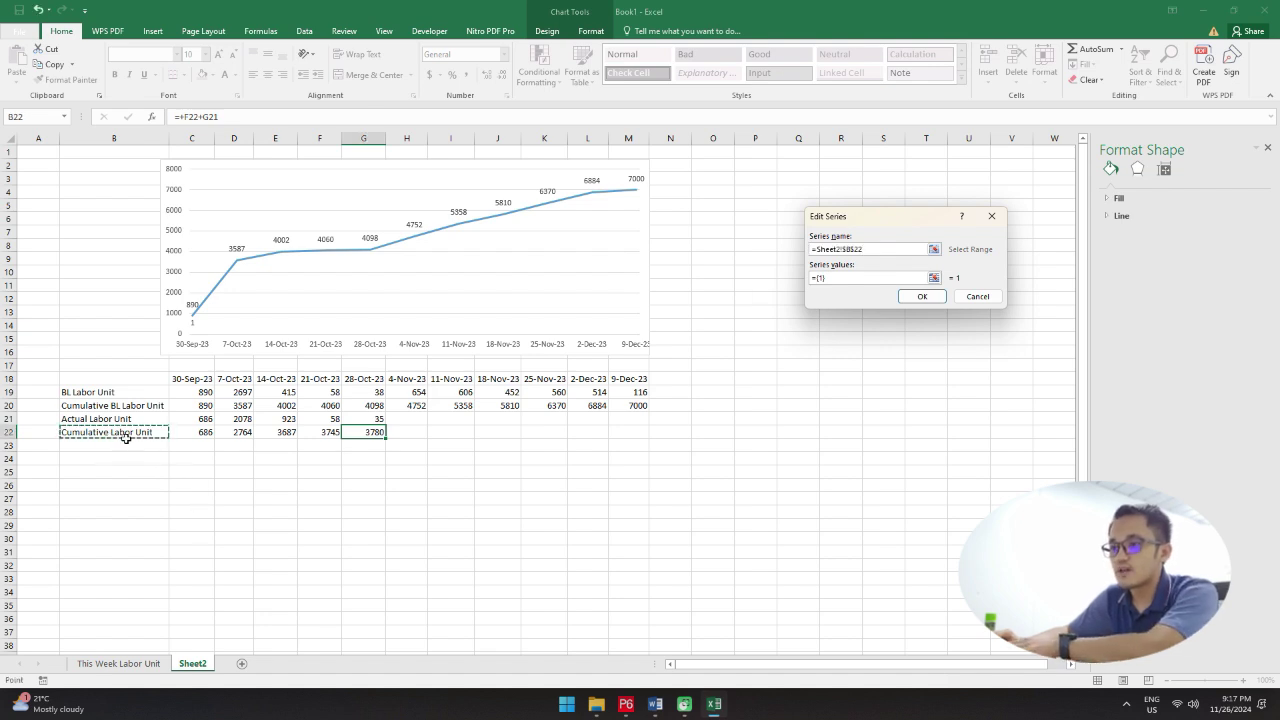
pyautogui.click(856, 280)
pyautogui.moveTo(838, 279); pyautogui.dragTo(749, 262)
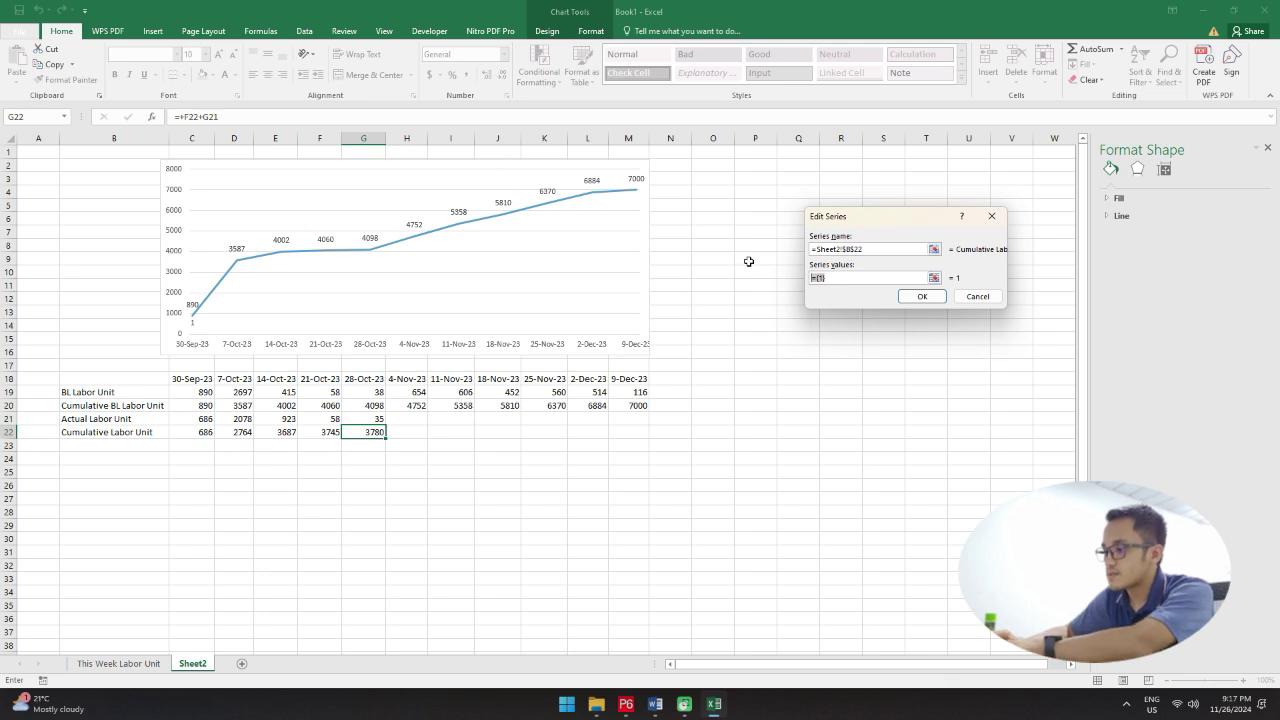
pyautogui.press('BackSpace')
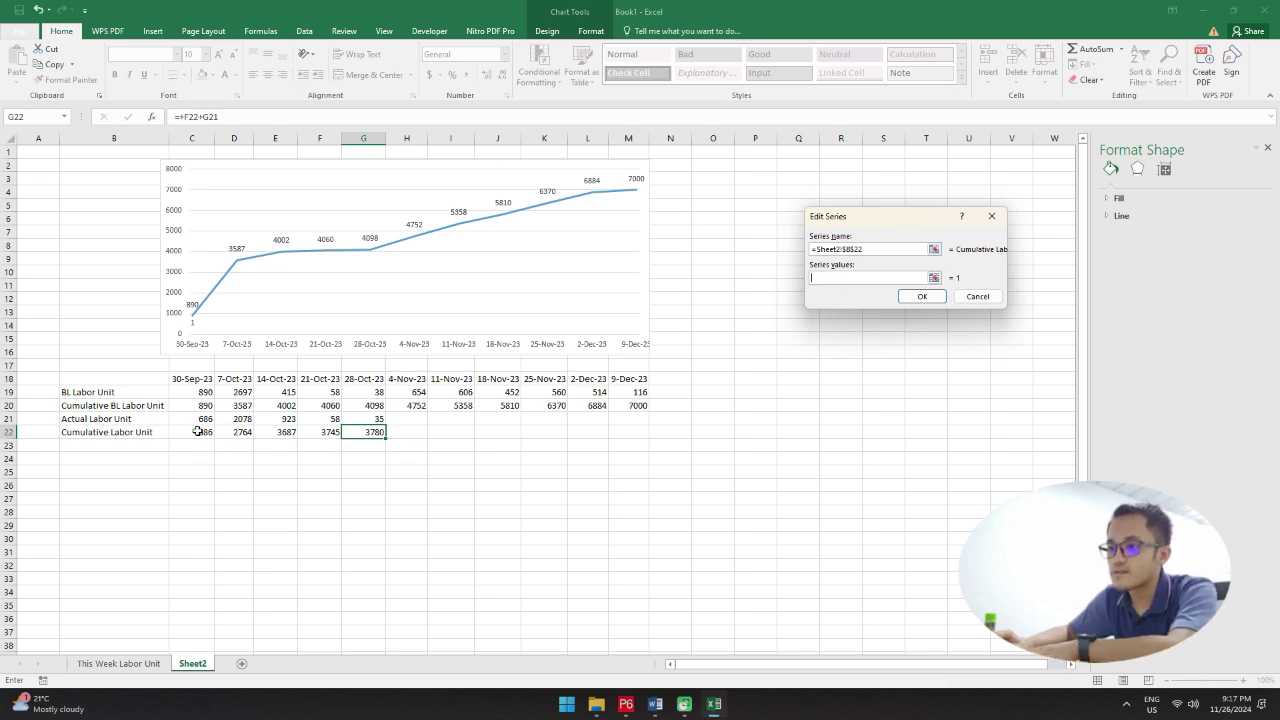
pyautogui.moveTo(198, 431); pyautogui.dragTo(650, 435)
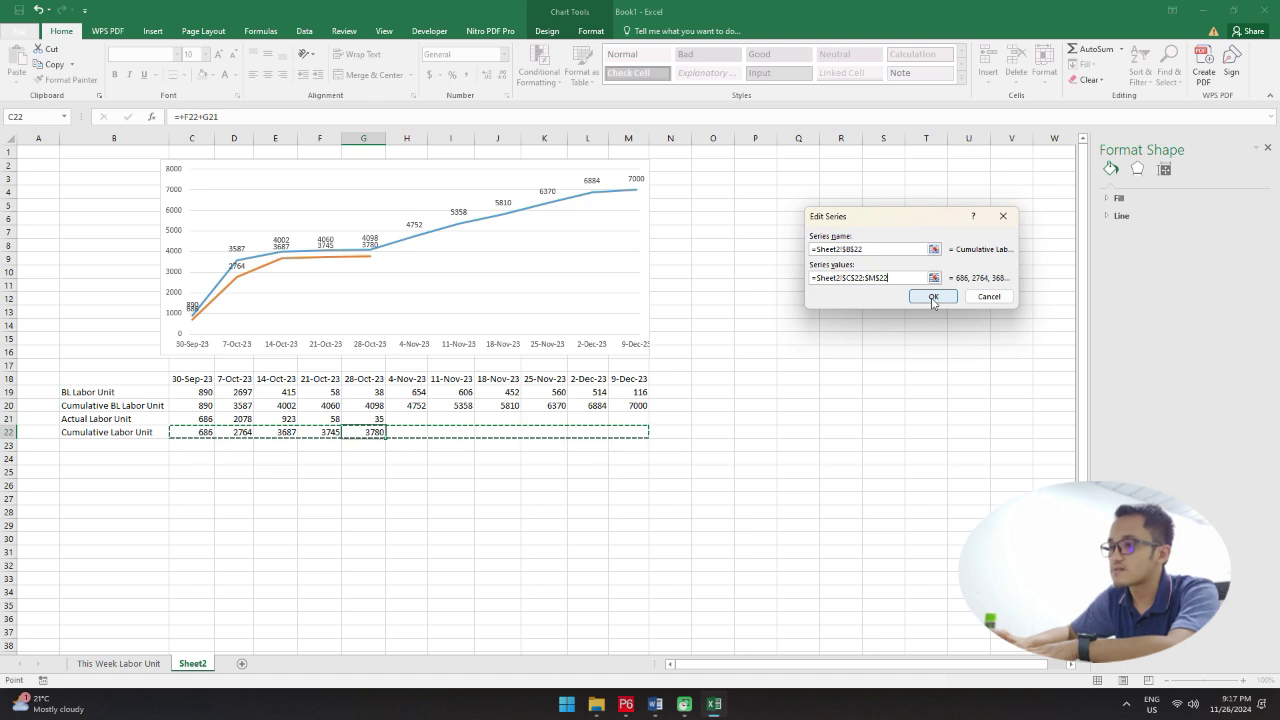
pyautogui.click(932, 298)
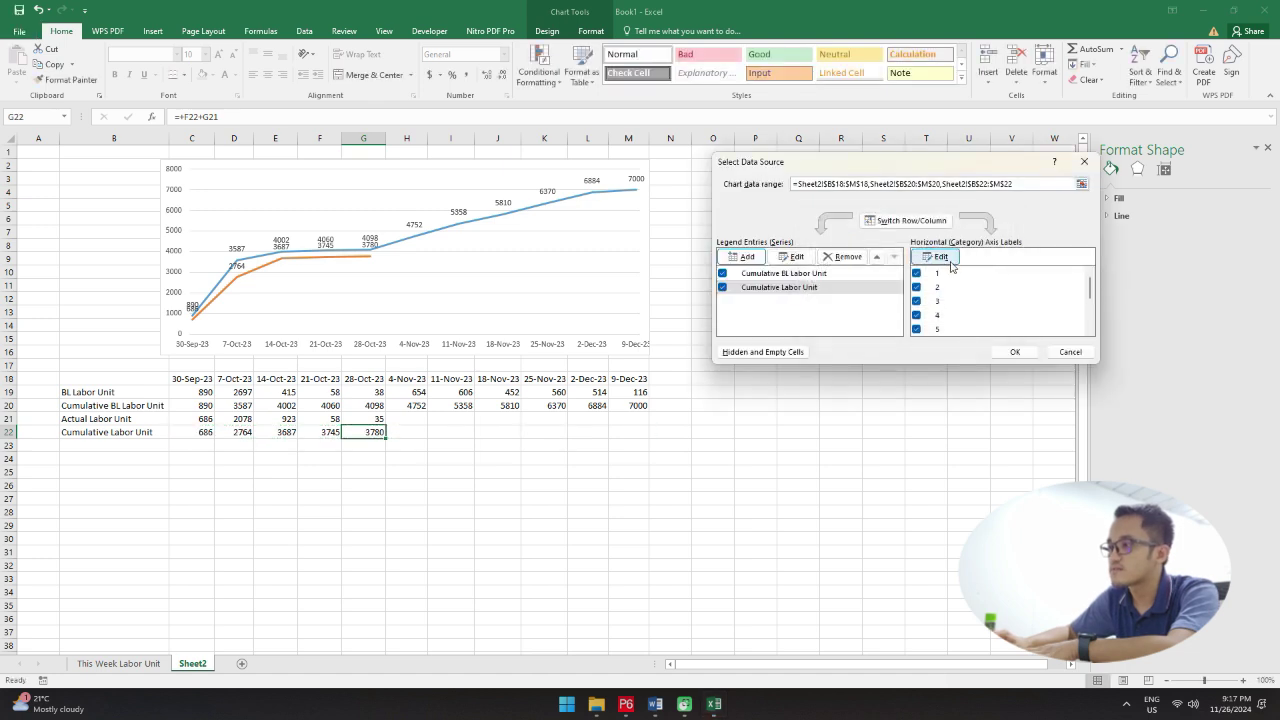
# Step: Set the chart's horizontal axis labels to the dates in C18:M18 and apply the data source changes
pyautogui.click(948, 262)
pyautogui.moveTo(207, 381); pyautogui.dragTo(642, 382)
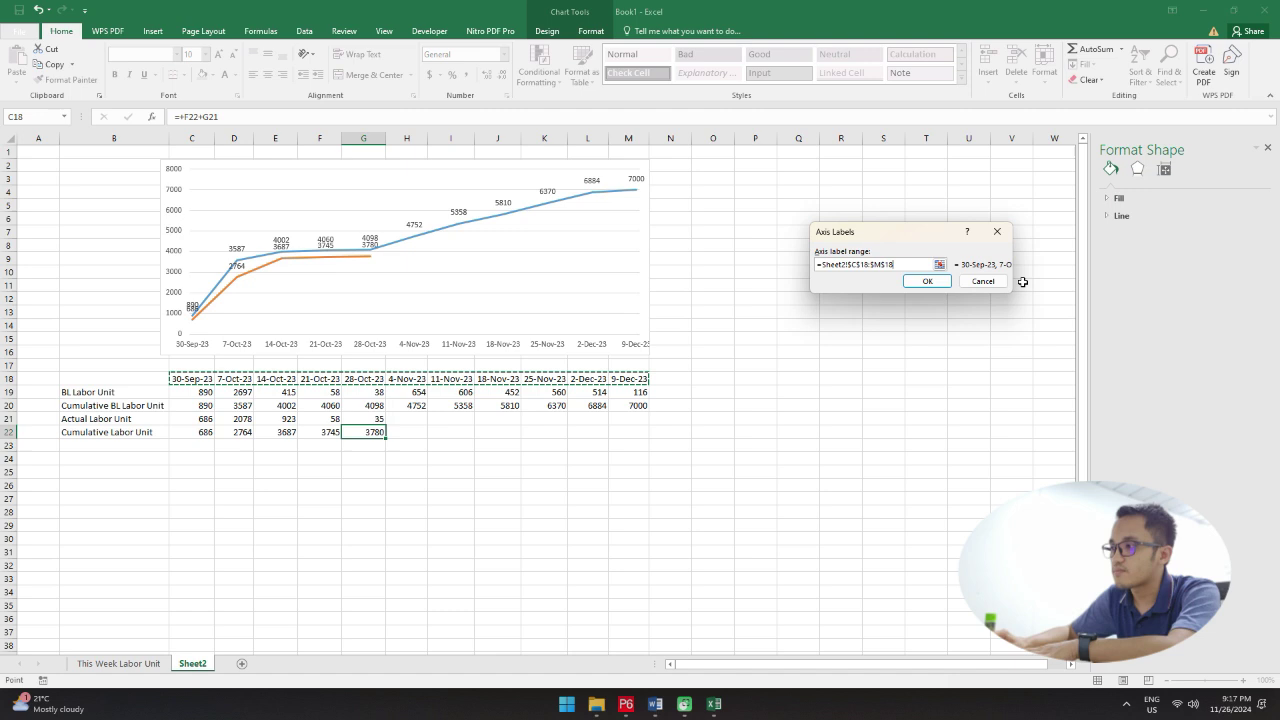
pyautogui.click(927, 281)
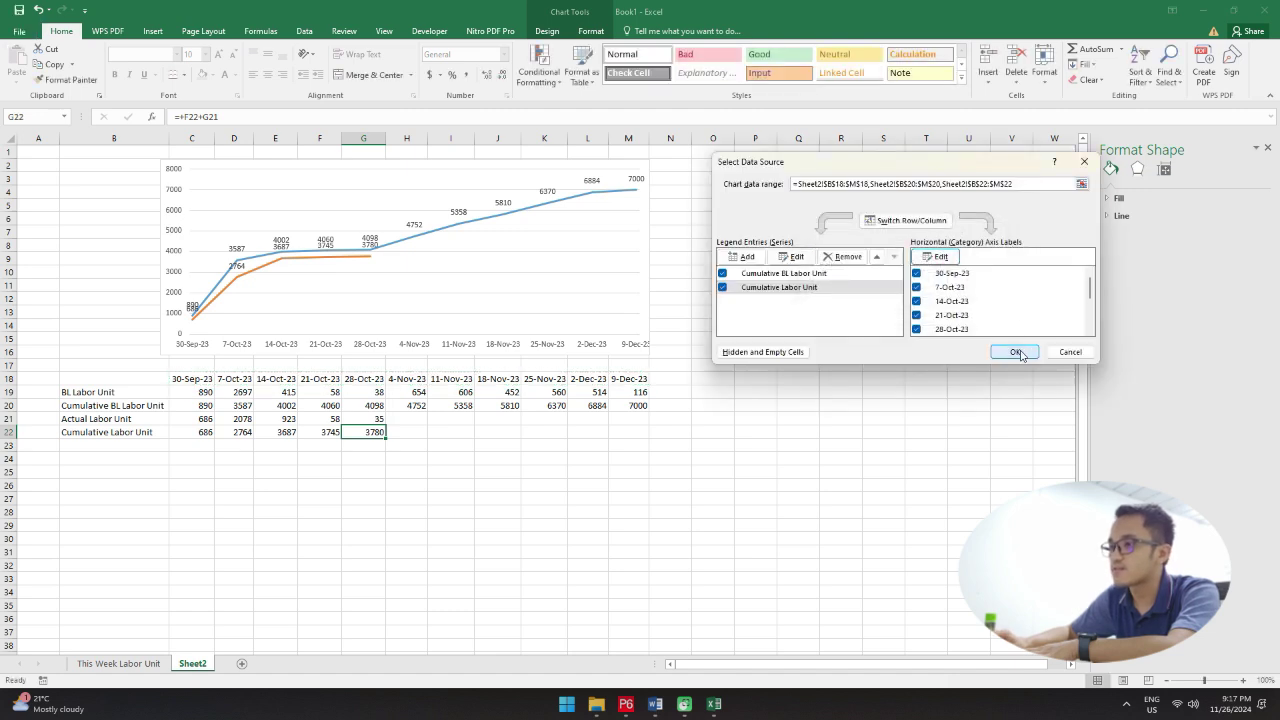
pyautogui.click(1016, 352)
pyautogui.click(413, 292)
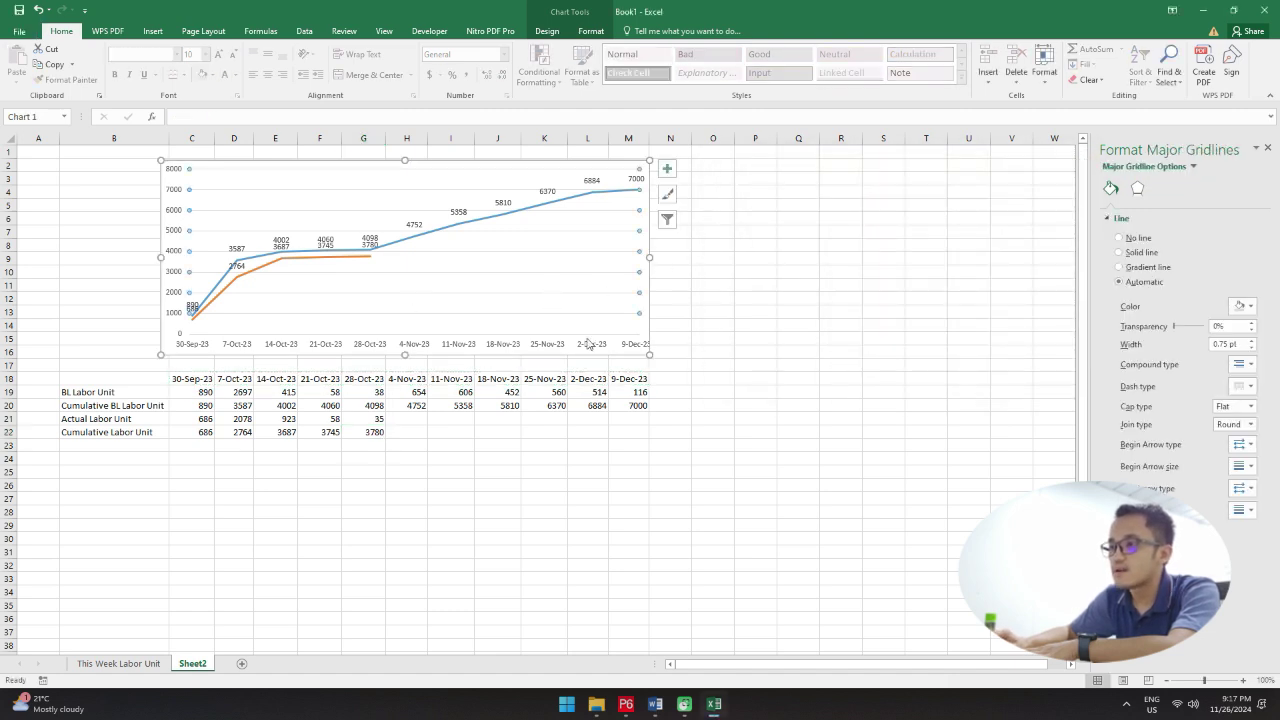
pyautogui.click(633, 333)
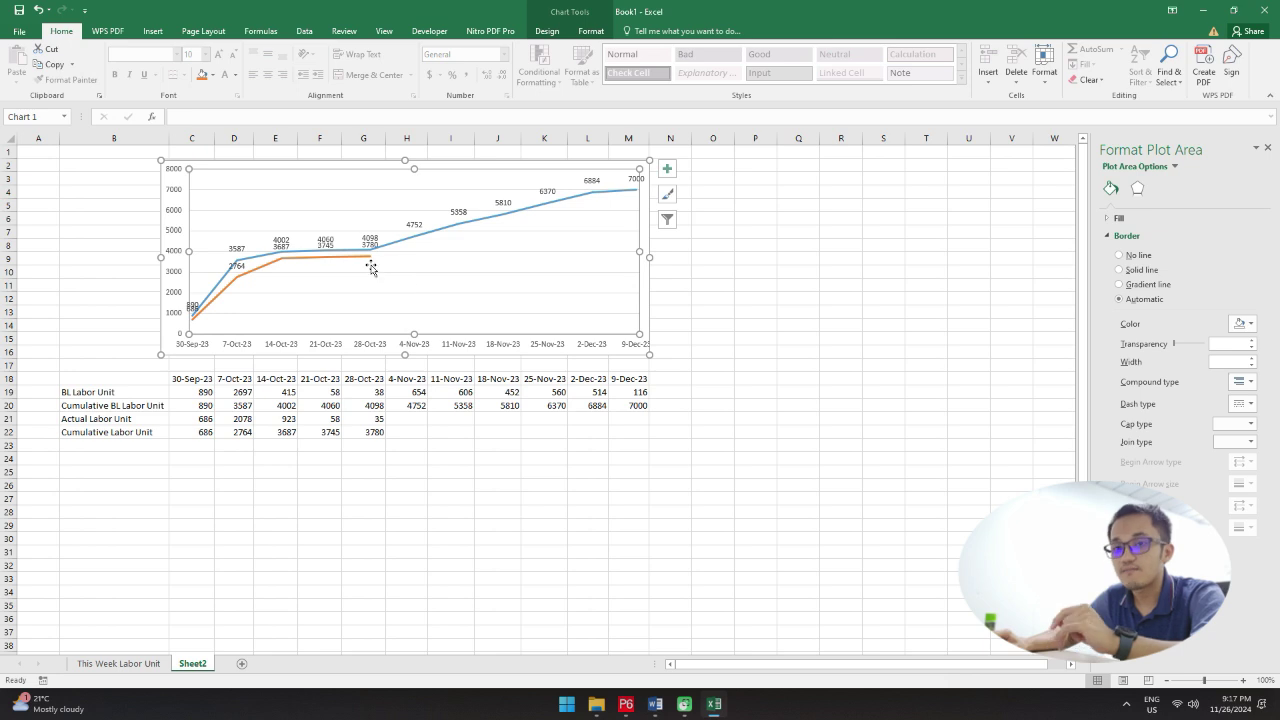
pyautogui.click(512, 460)
# Step: Label cell B23, below Cumulative Labor Unit, as "Ahead/Behind"
pyautogui.click(128, 443)
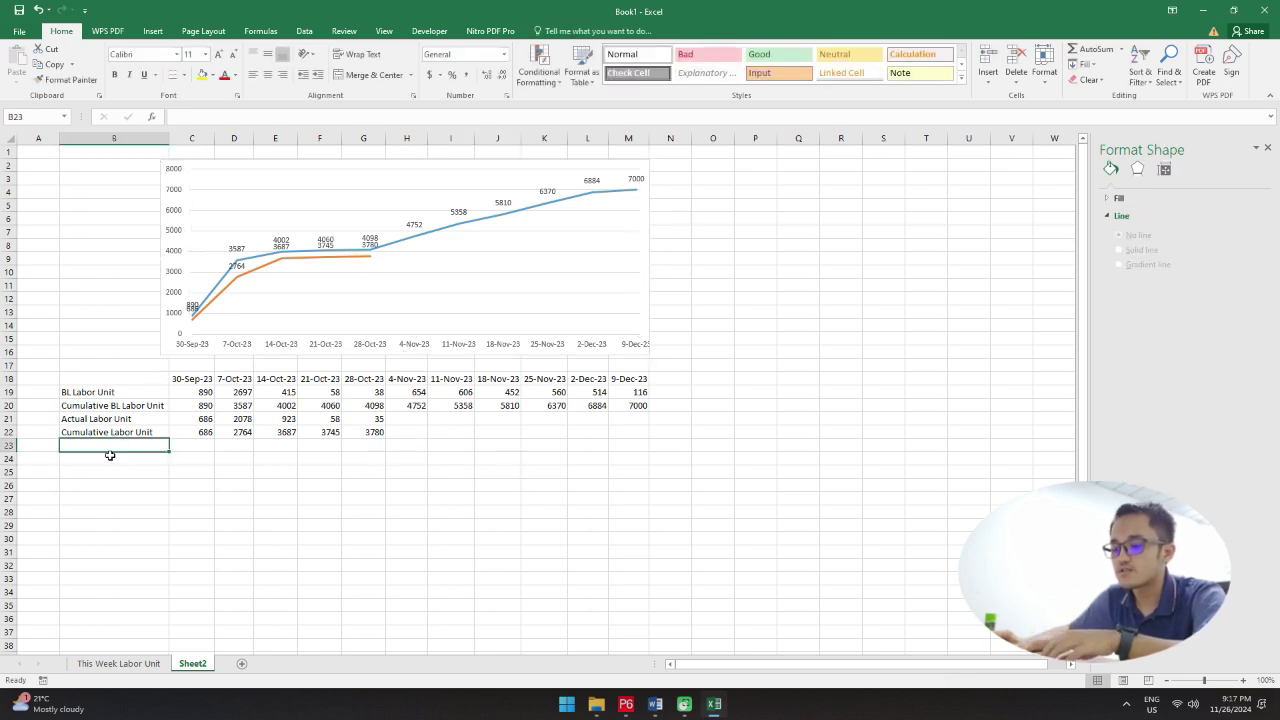
pyautogui.write('A')
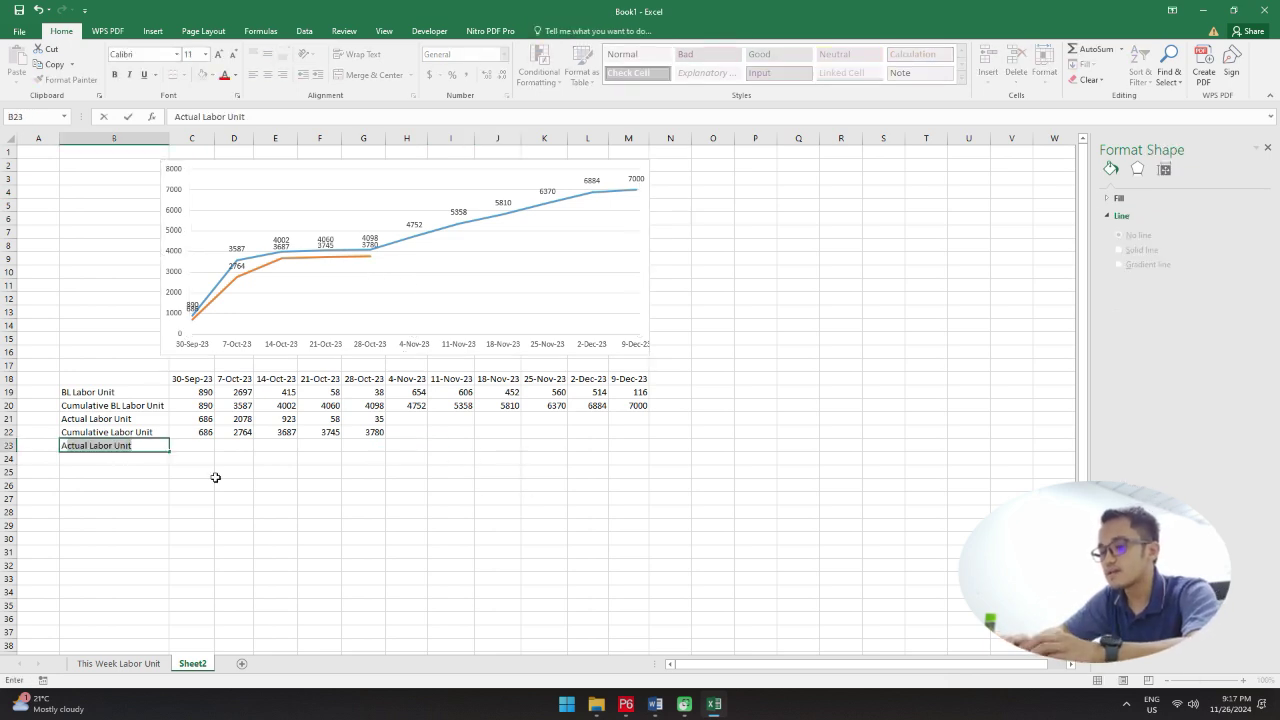
pyautogui.write('head')
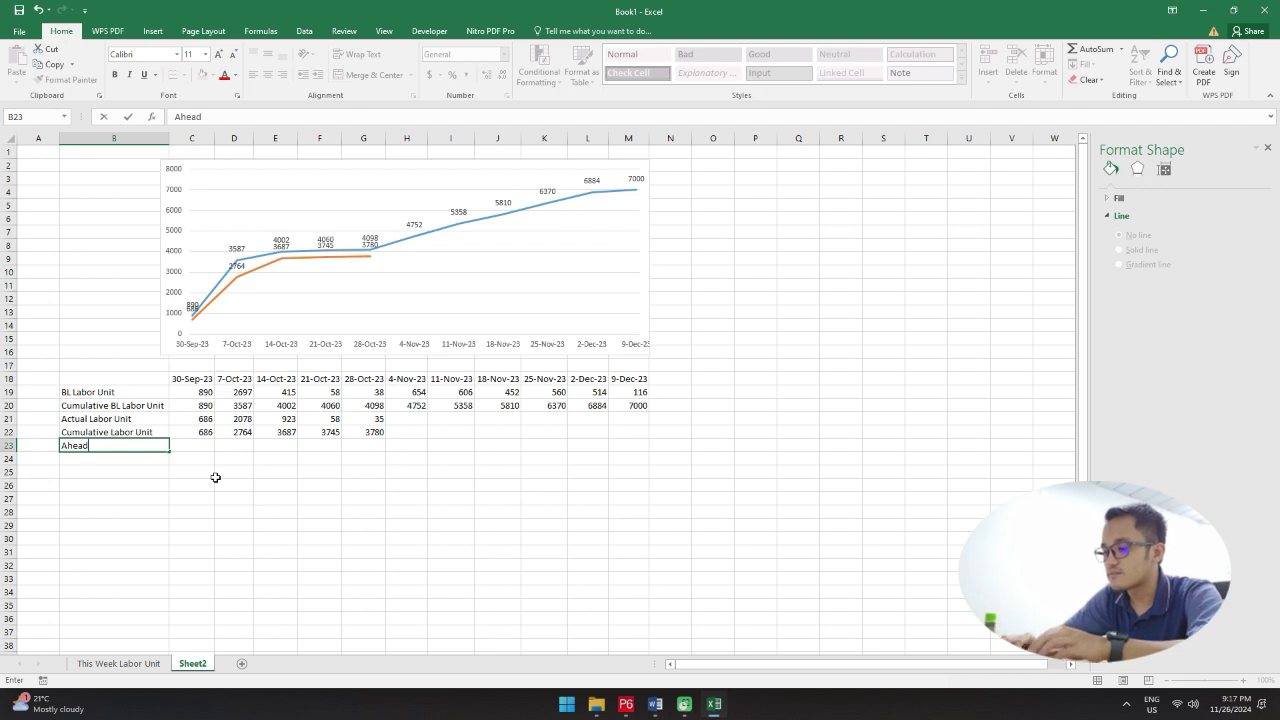
pyautogui.write('/Behi')
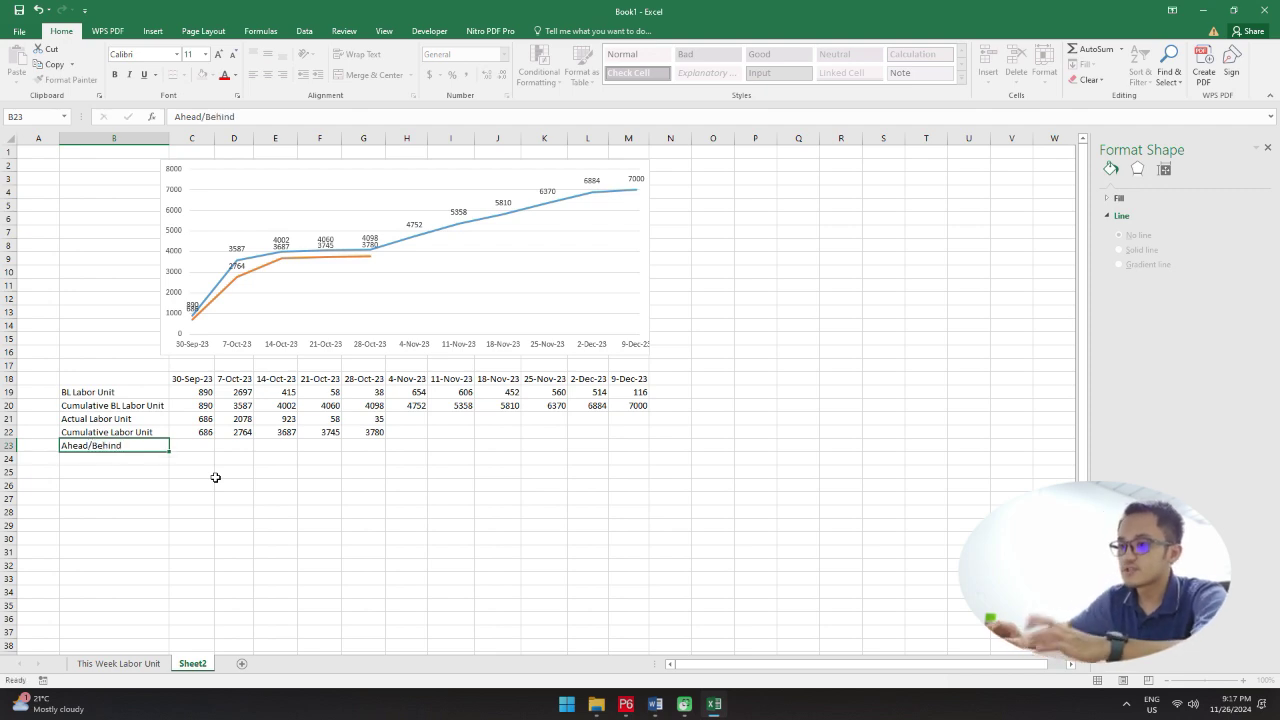
pyautogui.write('nd')
pyautogui.press('Return')
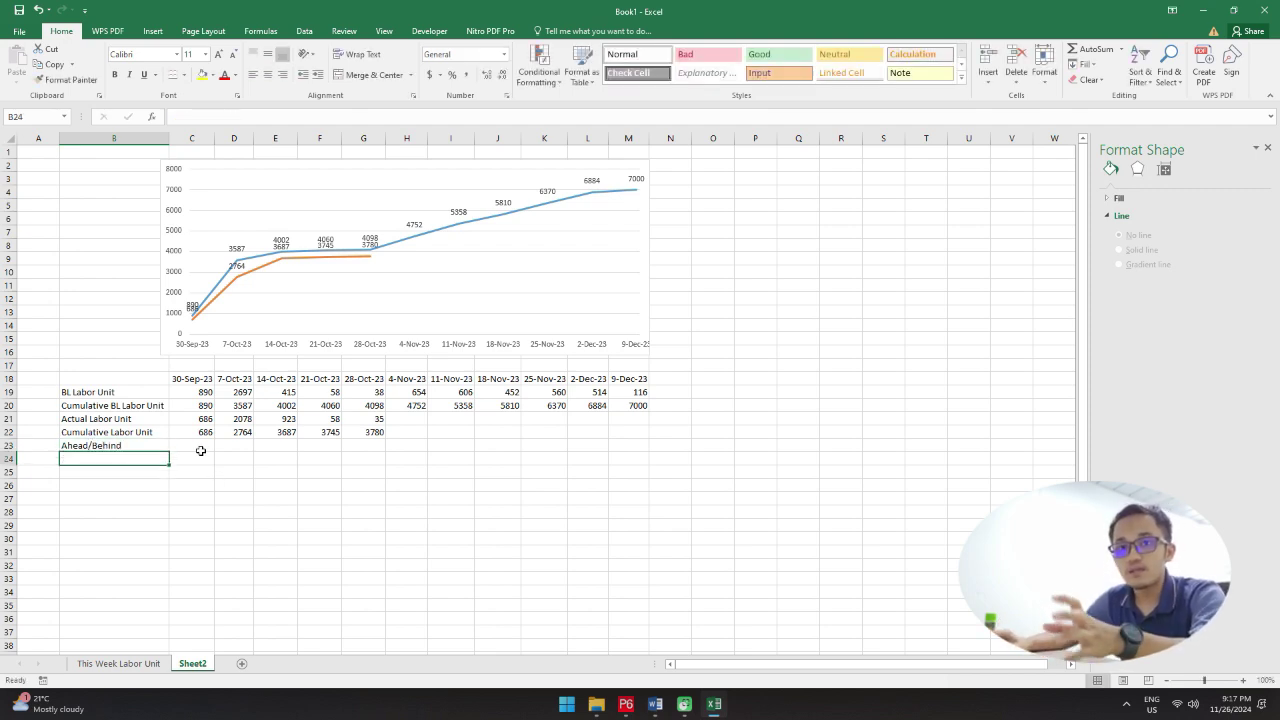
# Step: Calculate Ahead/Behind in C23 with the formula =C22-C20 and fill it across to G23
pyautogui.click(197, 447)
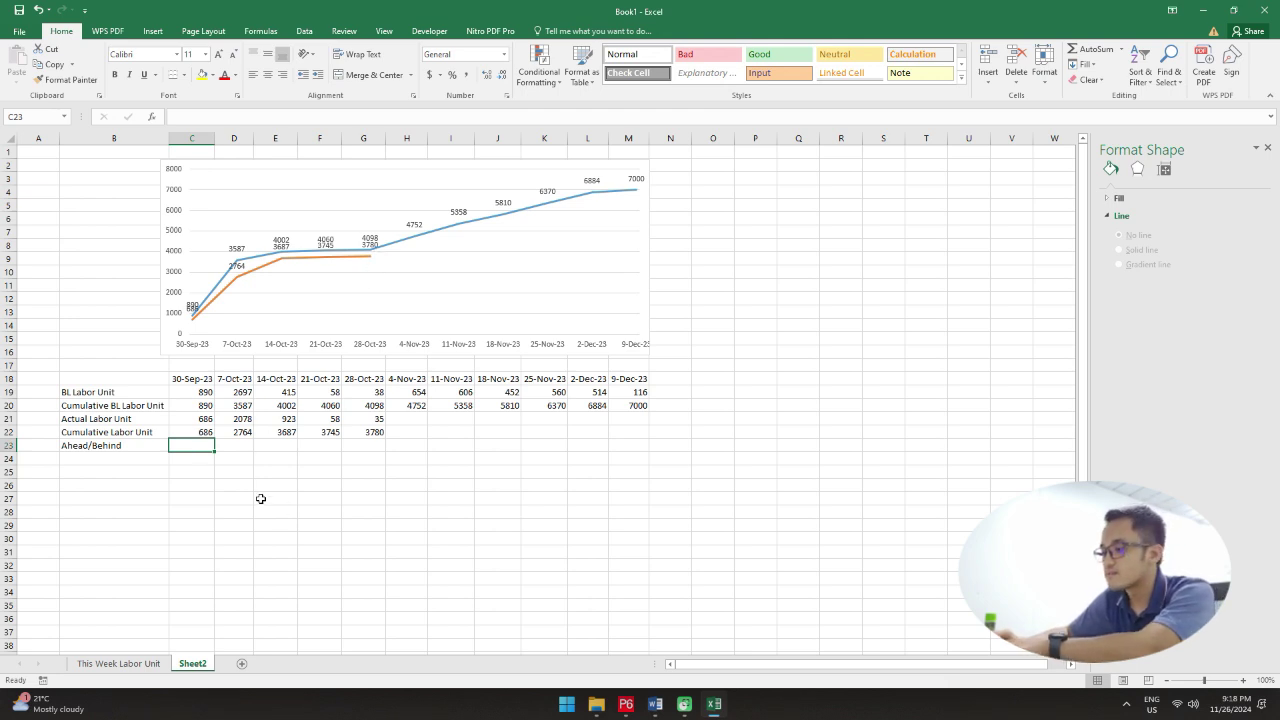
pyautogui.write('=')
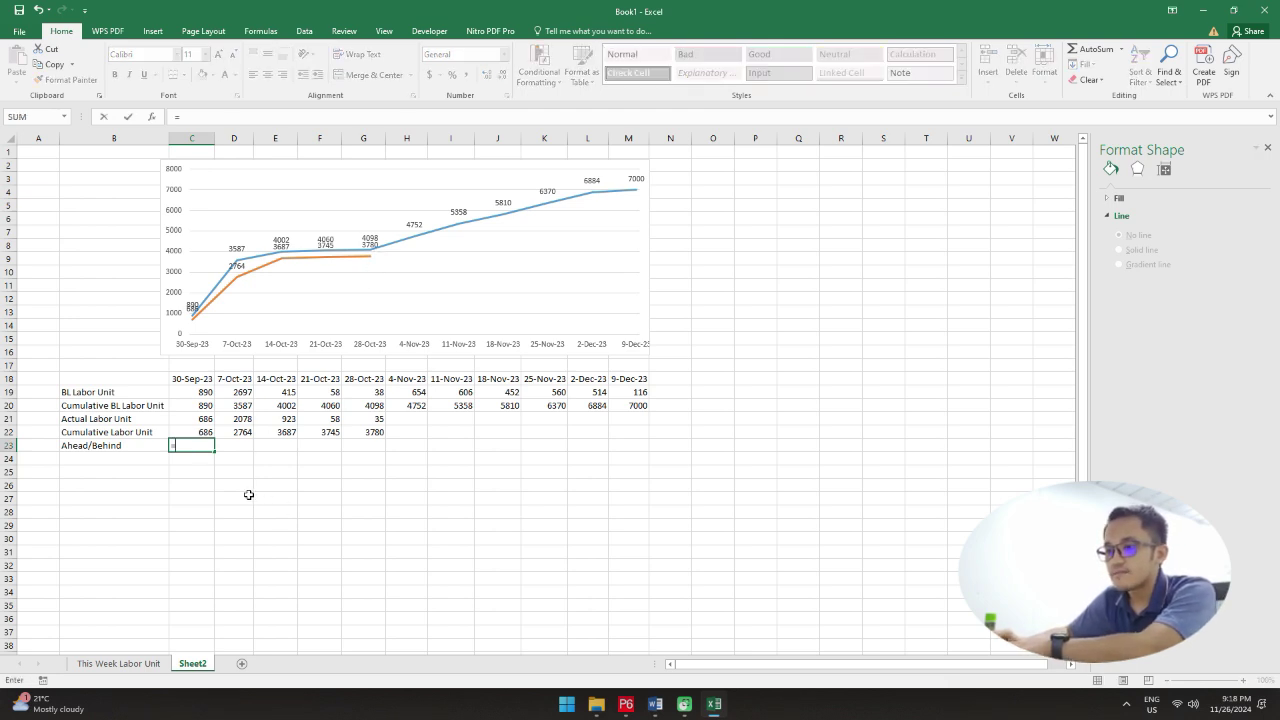
pyautogui.click(202, 432)
pyautogui.write('-')
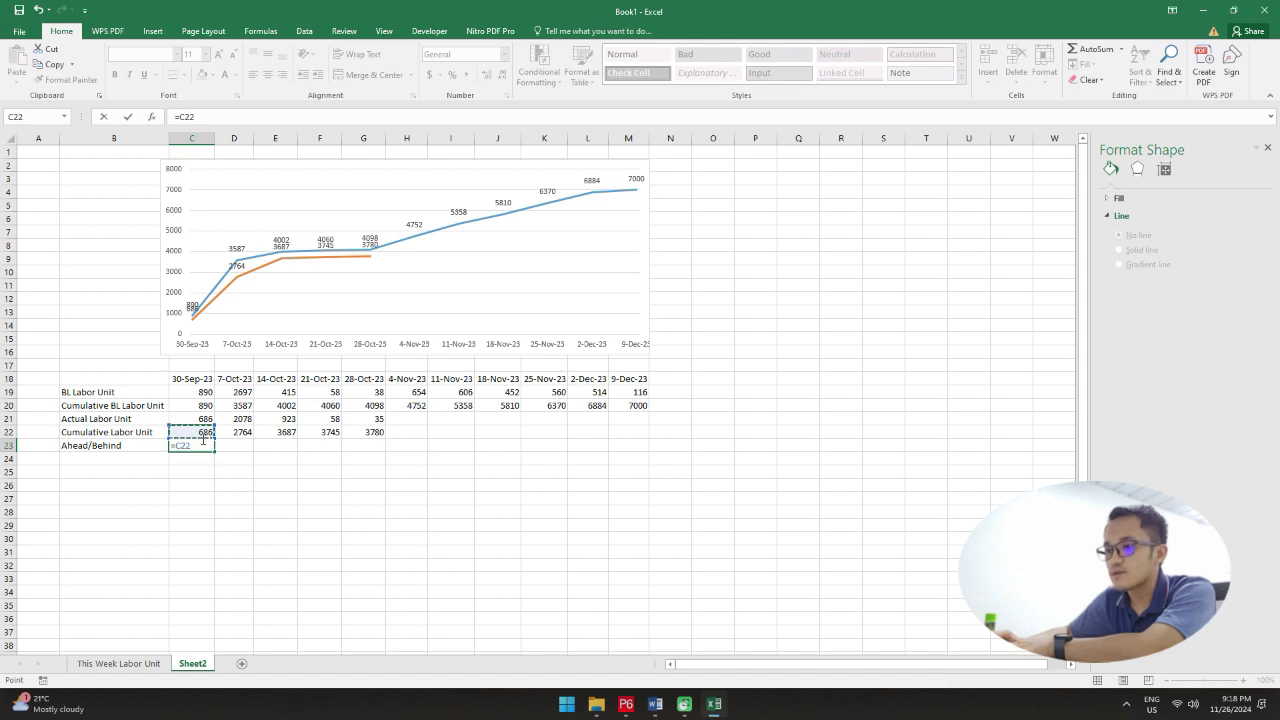
pyautogui.click(201, 406)
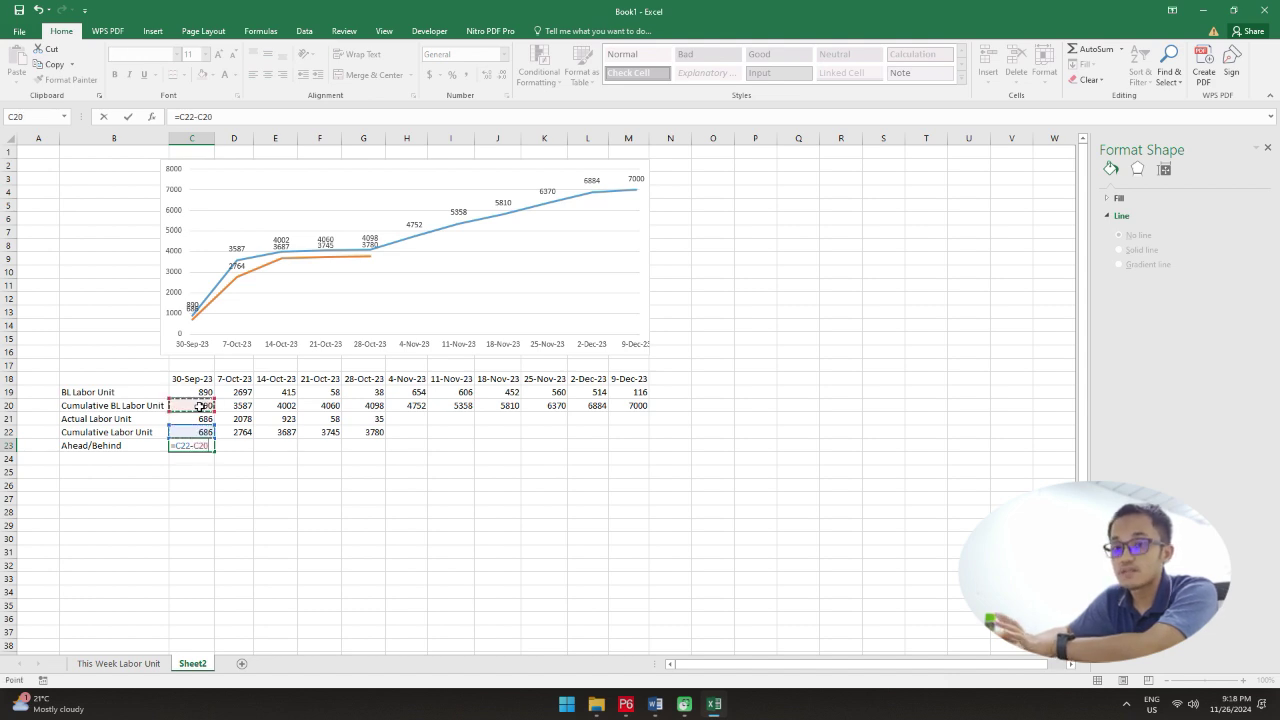
pyautogui.press('Return')
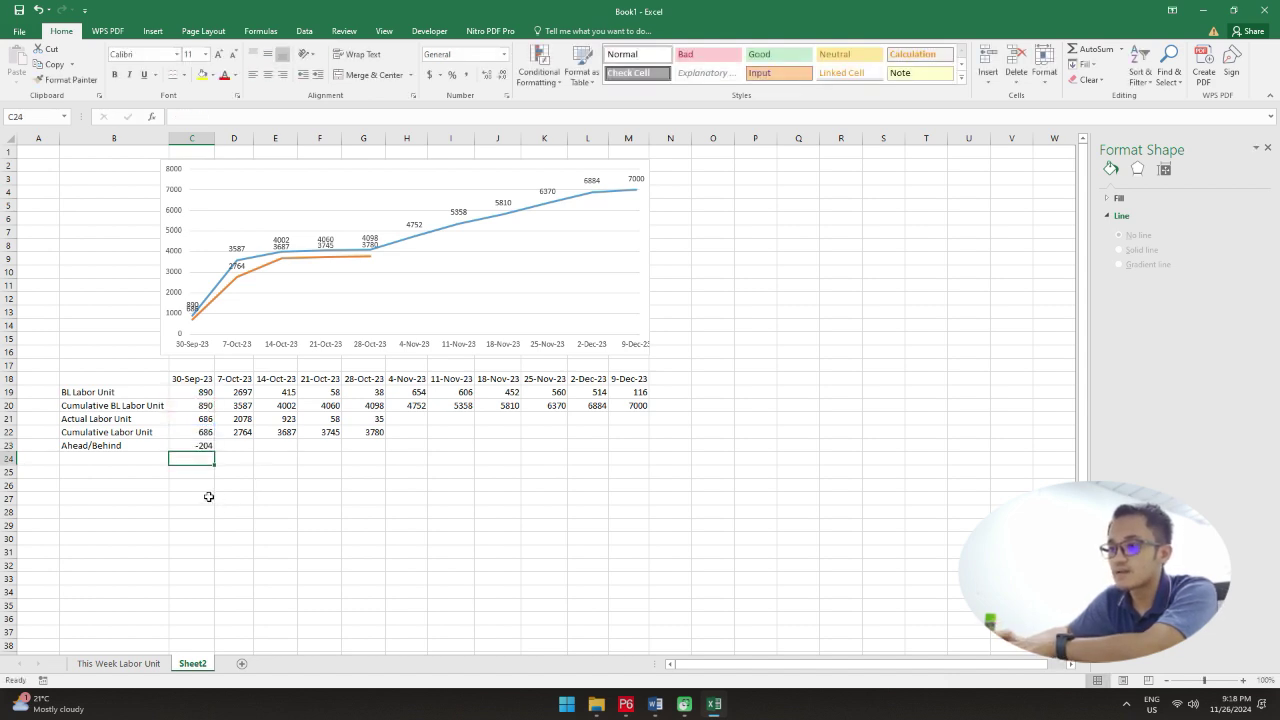
pyautogui.click(202, 447)
pyautogui.moveTo(213, 452); pyautogui.dragTo(382, 450)
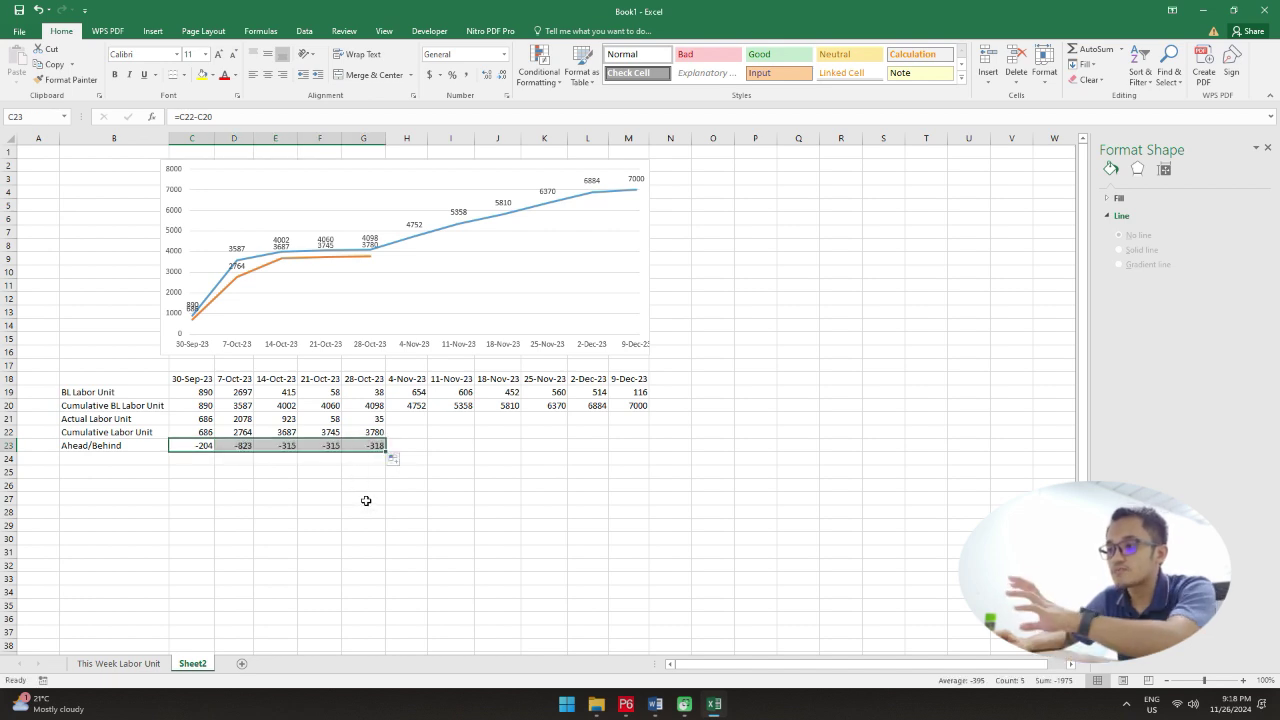
pyautogui.click(352, 521)
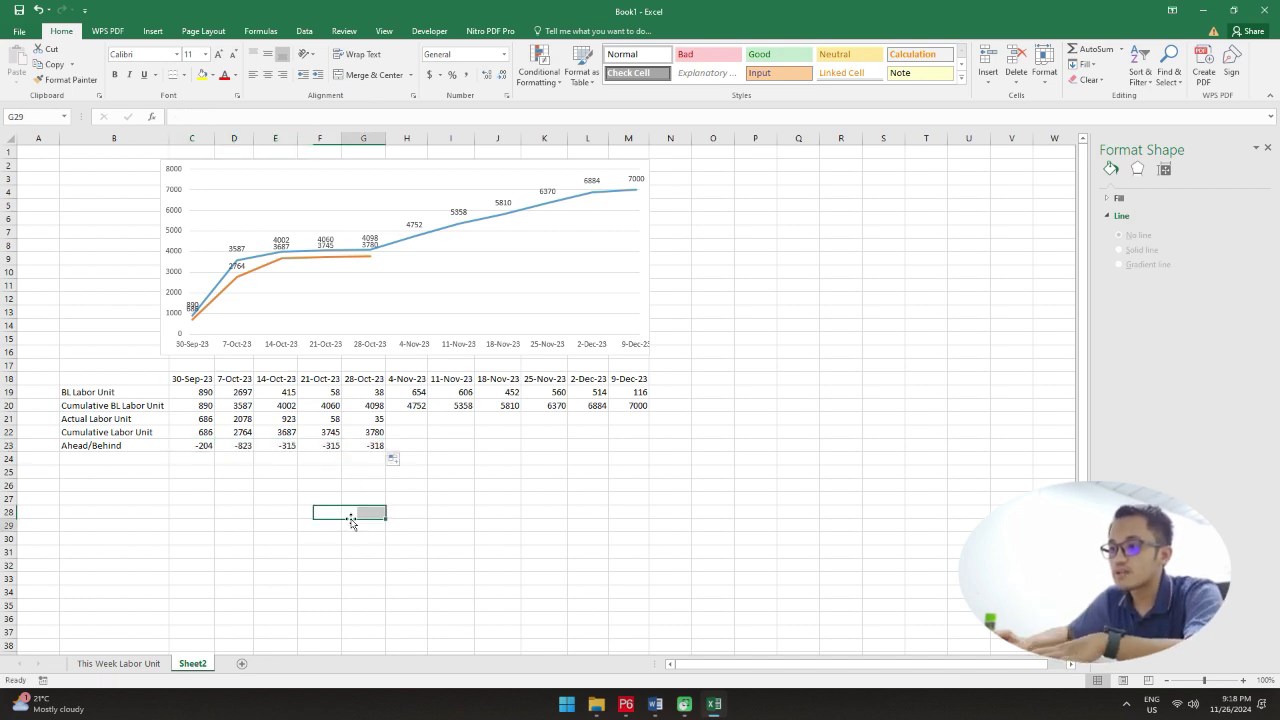
pyautogui.moveTo(208, 445); pyautogui.dragTo(371, 443)
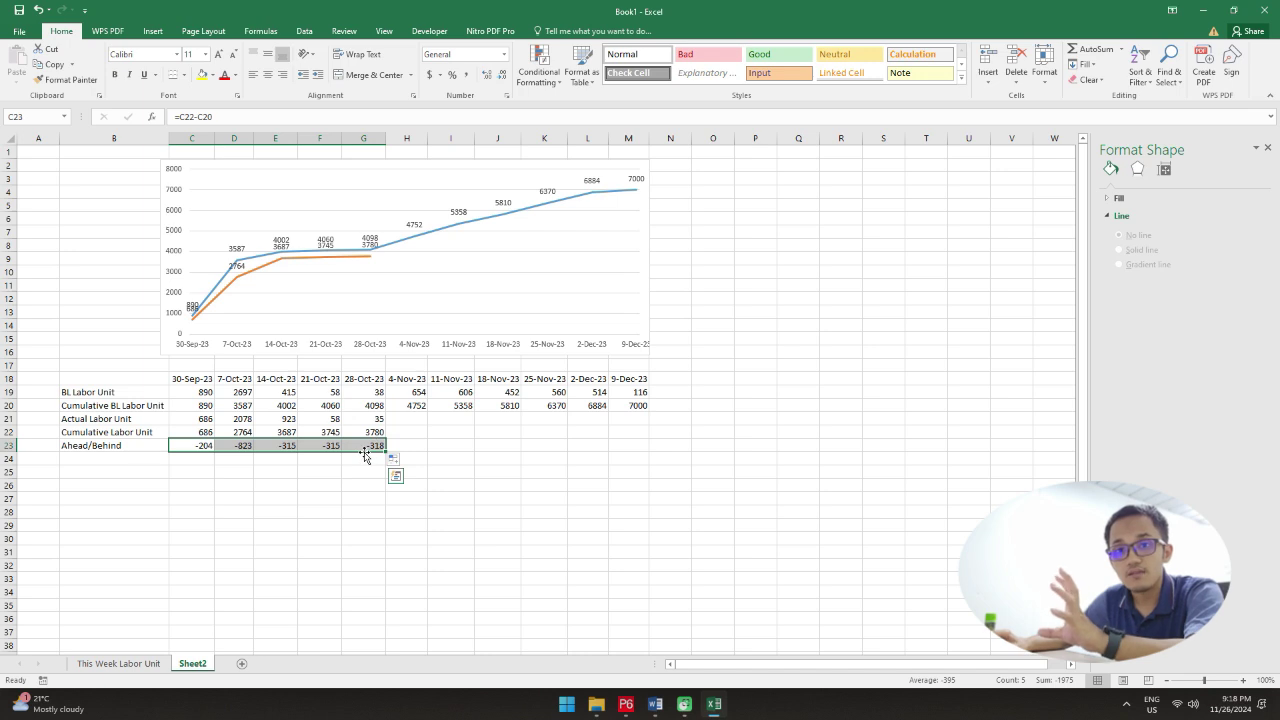
pyautogui.click(364, 511)
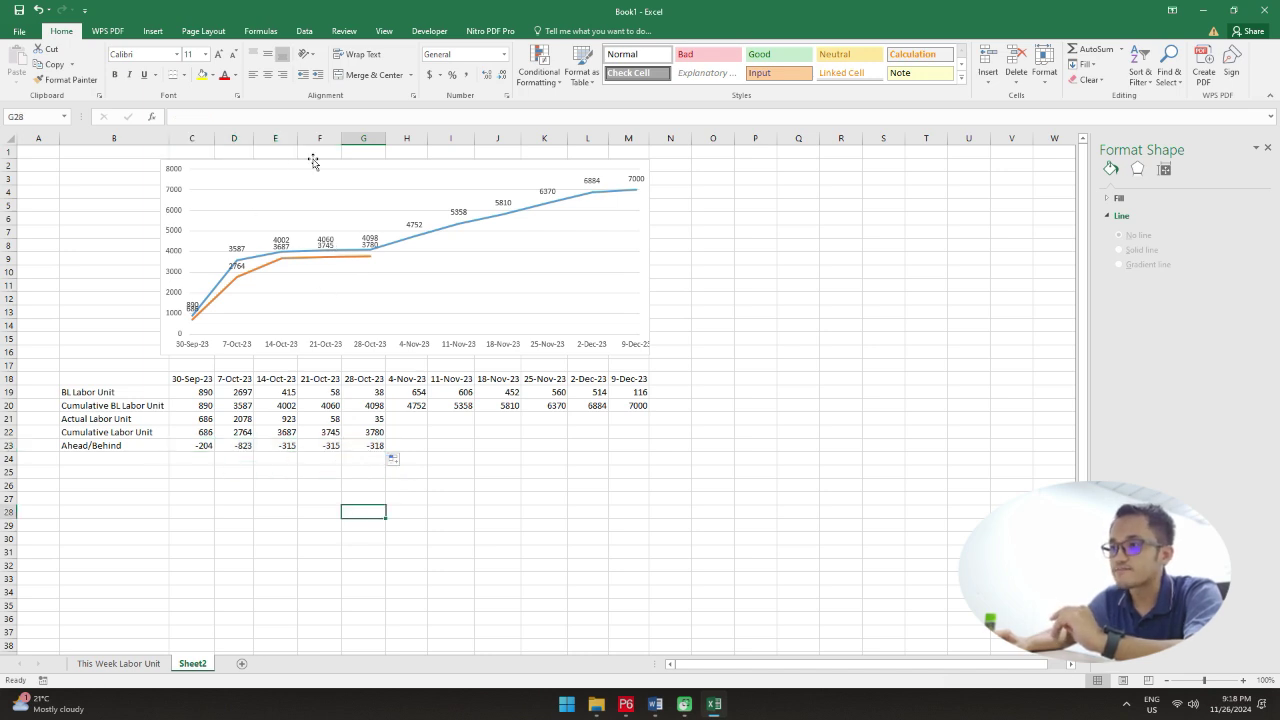
# Step: Enlarge the chart from its upper-left corner to about 8.12 cm high and 19.95 cm wide
pyautogui.click(170, 168)
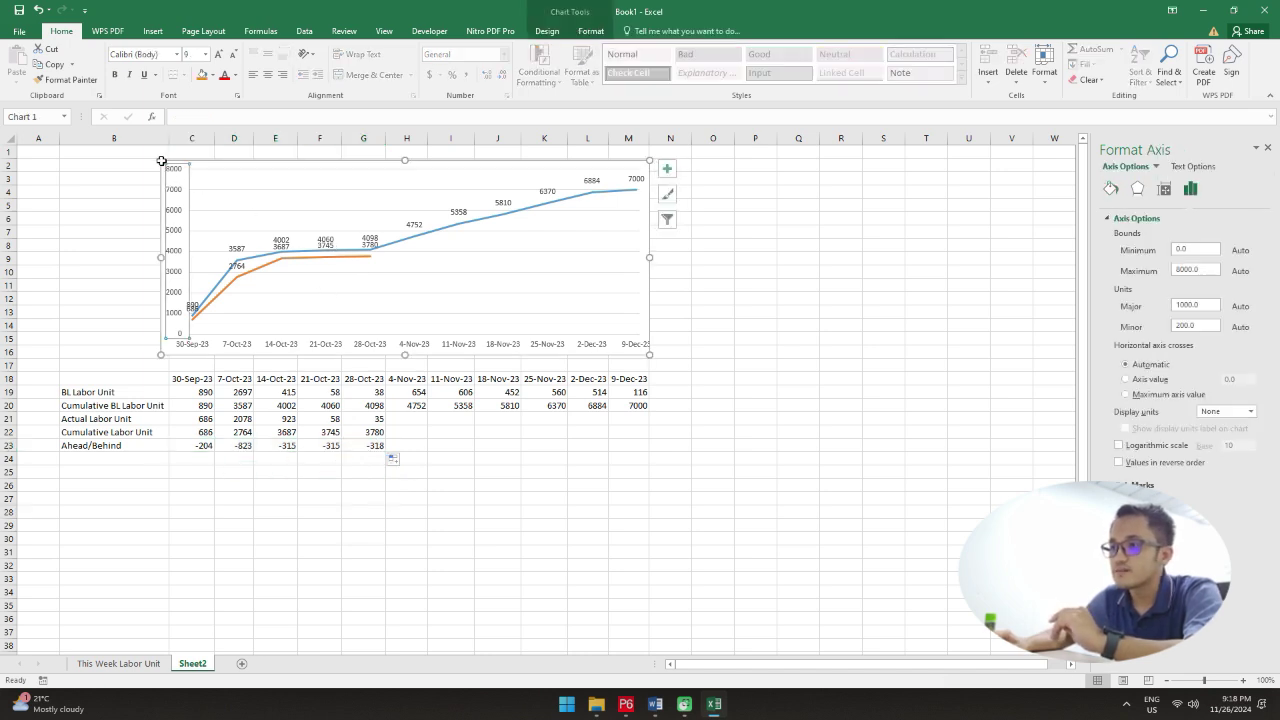
pyautogui.moveTo(160, 156); pyautogui.dragTo(146, 147)
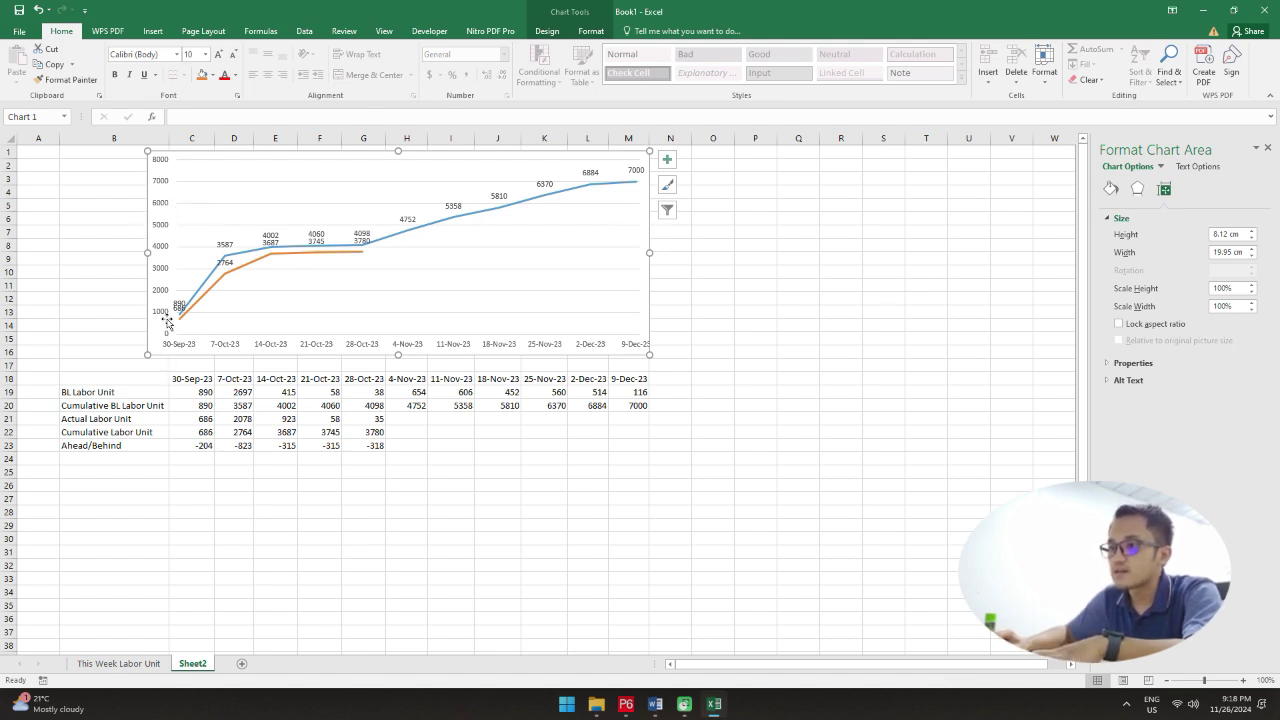
# Step: Change the label position of the chart's vertical axis so its values sit on the right side of the plot
pyautogui.click(356, 310)
pyautogui.click(162, 315)
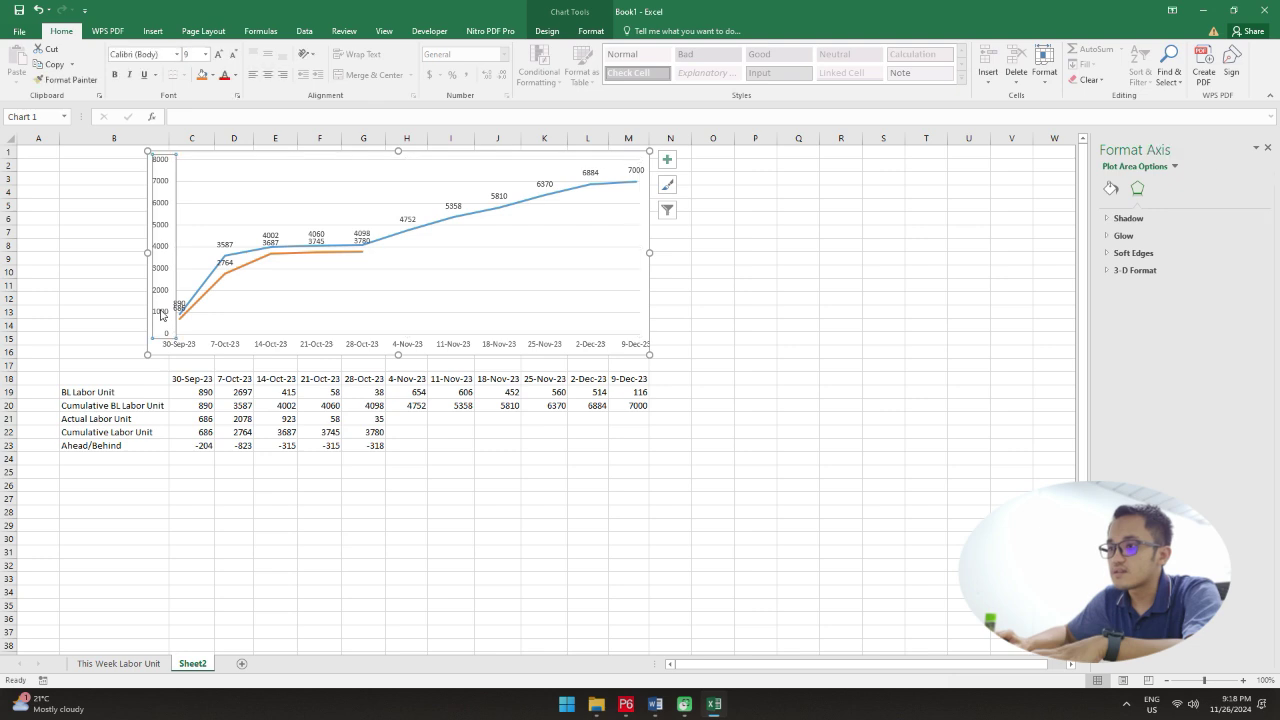
pyautogui.click(1190, 189)
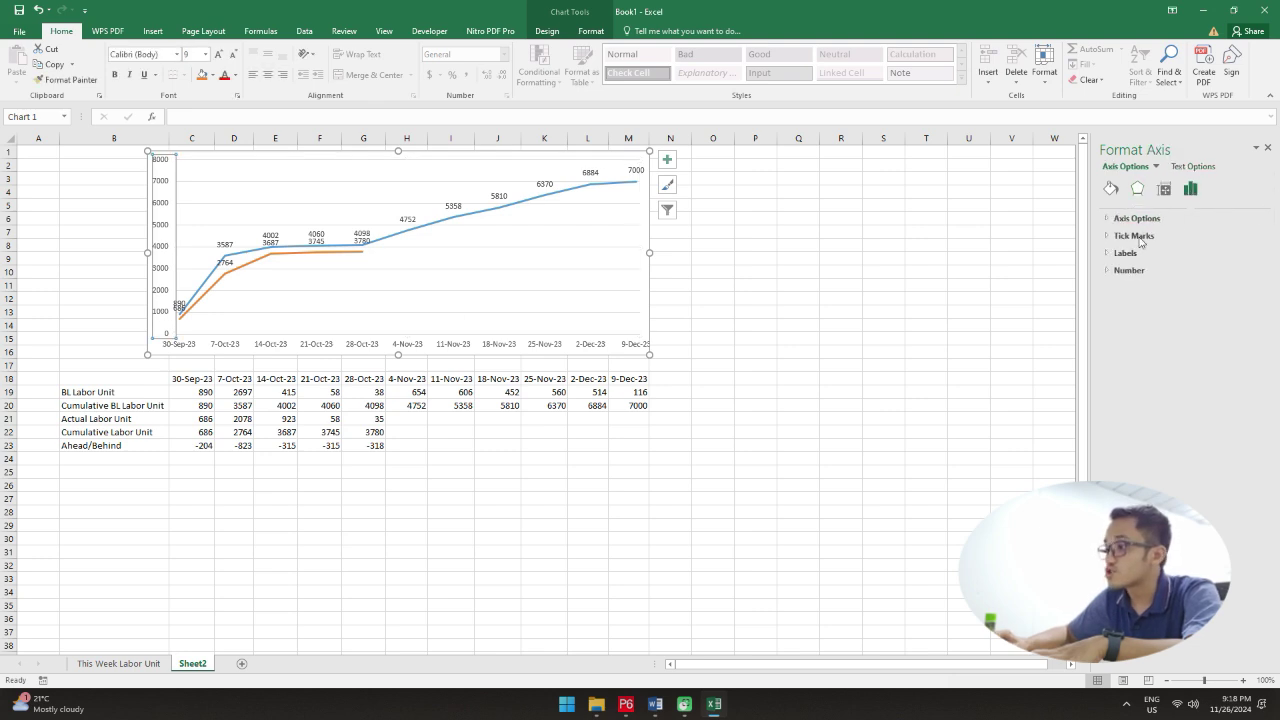
pyautogui.click(1138, 219)
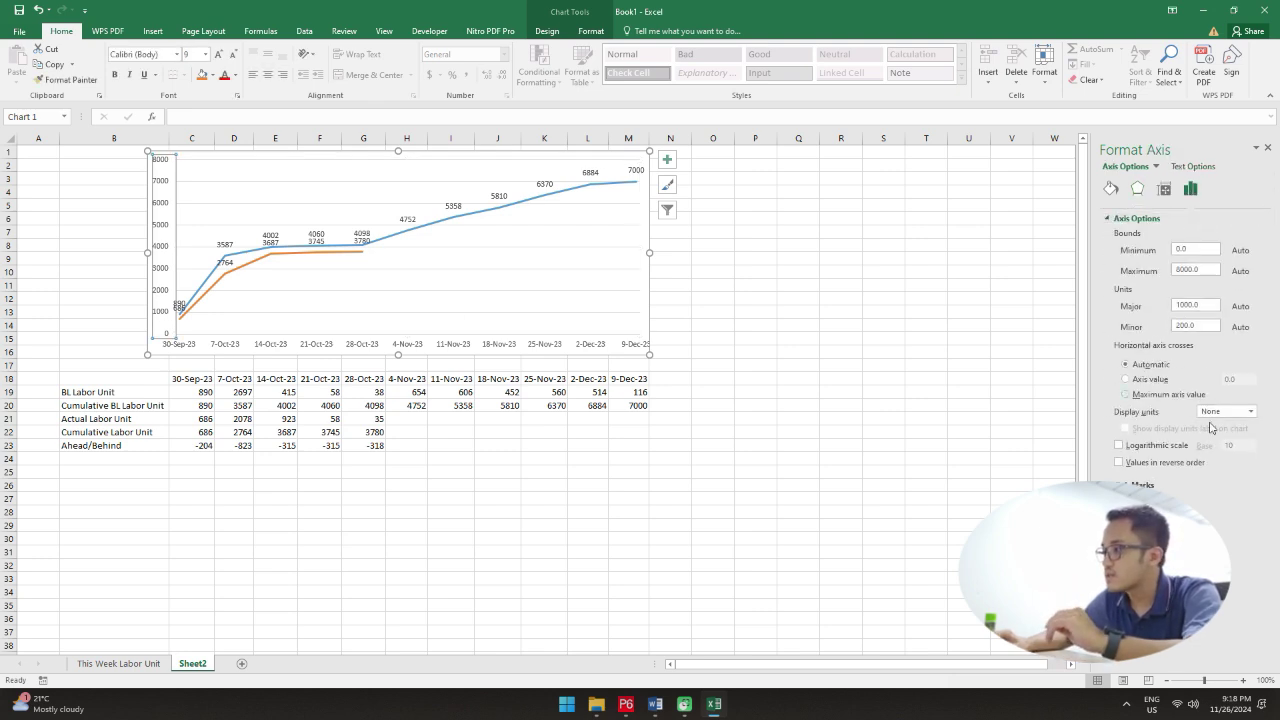
pyautogui.click(1250, 412)
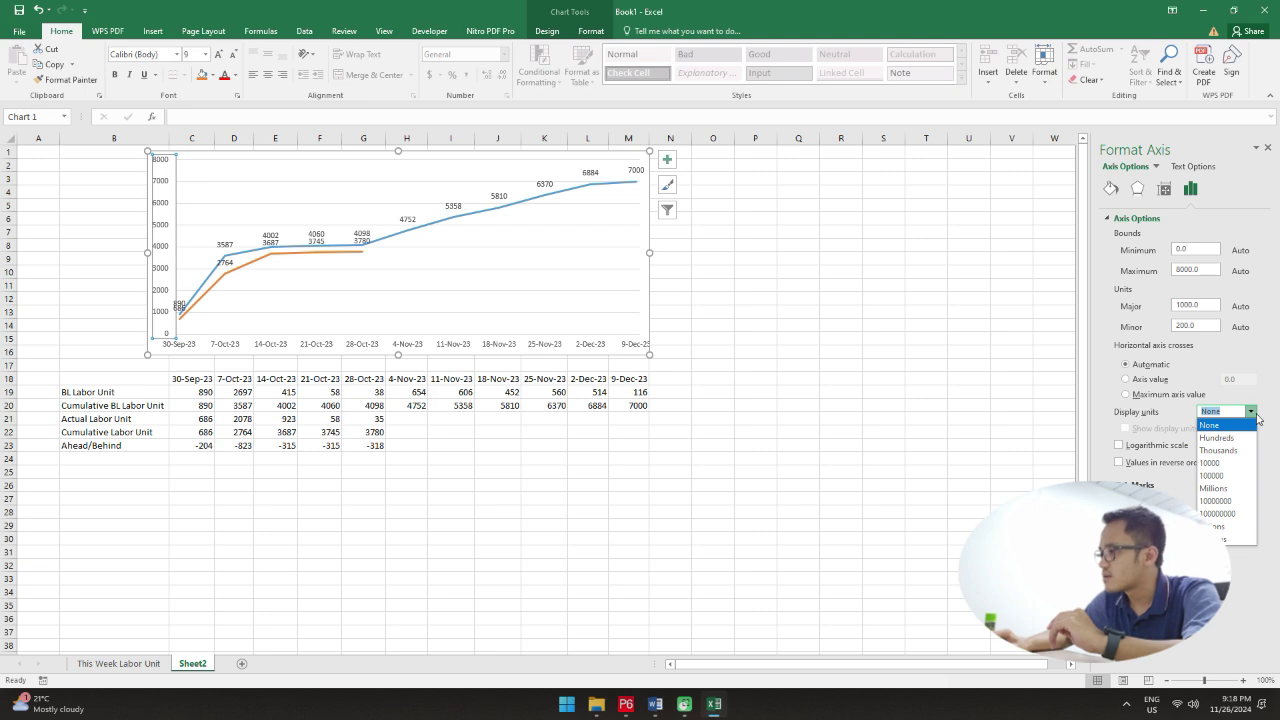
pyautogui.click(1256, 414)
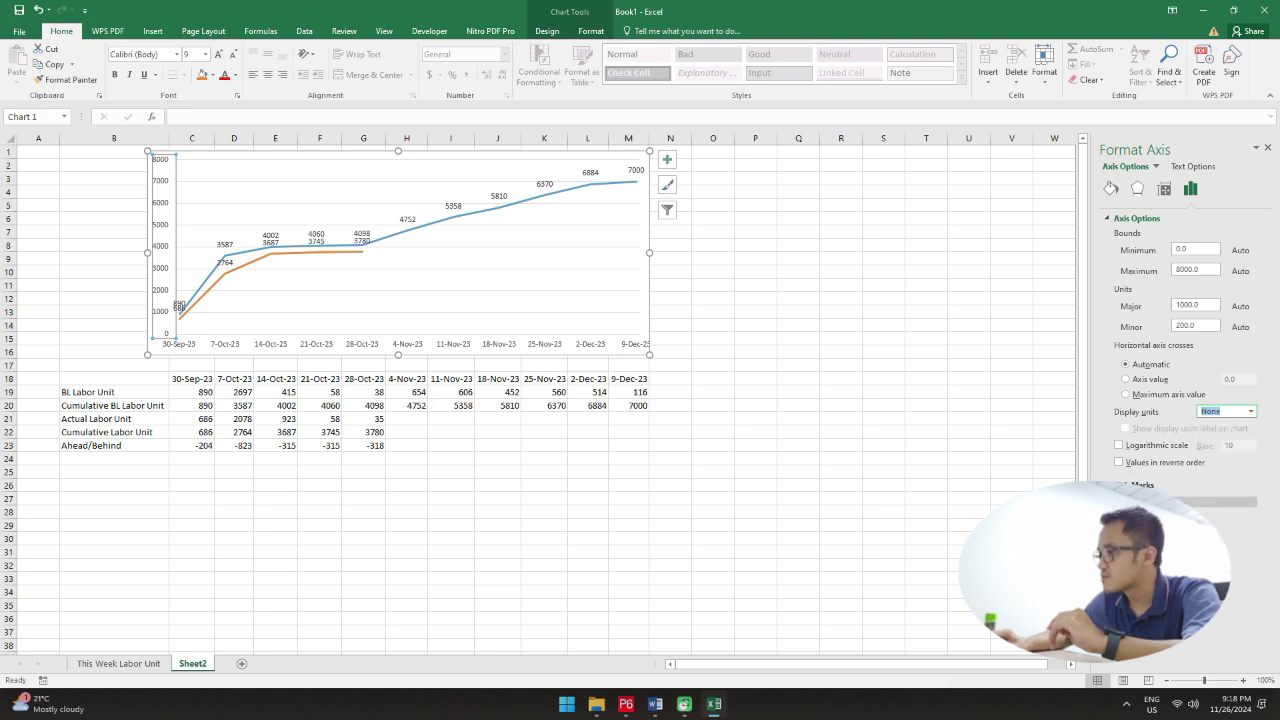
pyautogui.click(1140, 485)
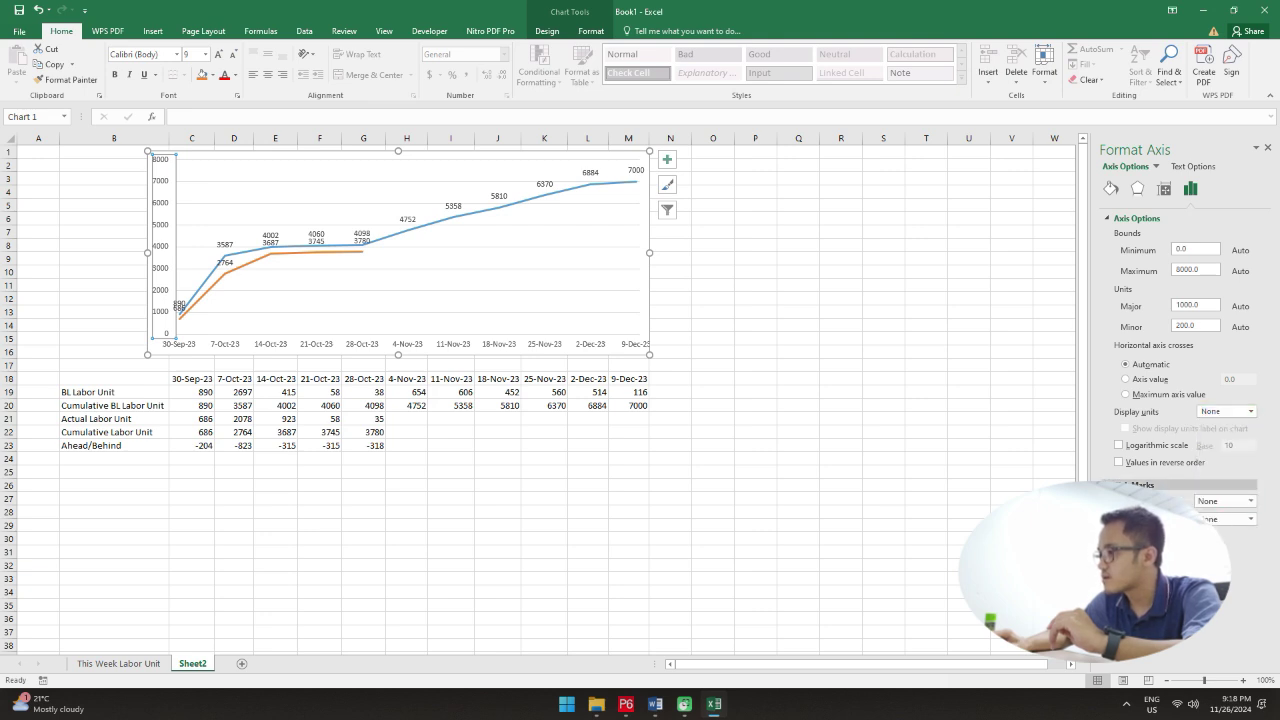
pyautogui.click(1252, 559)
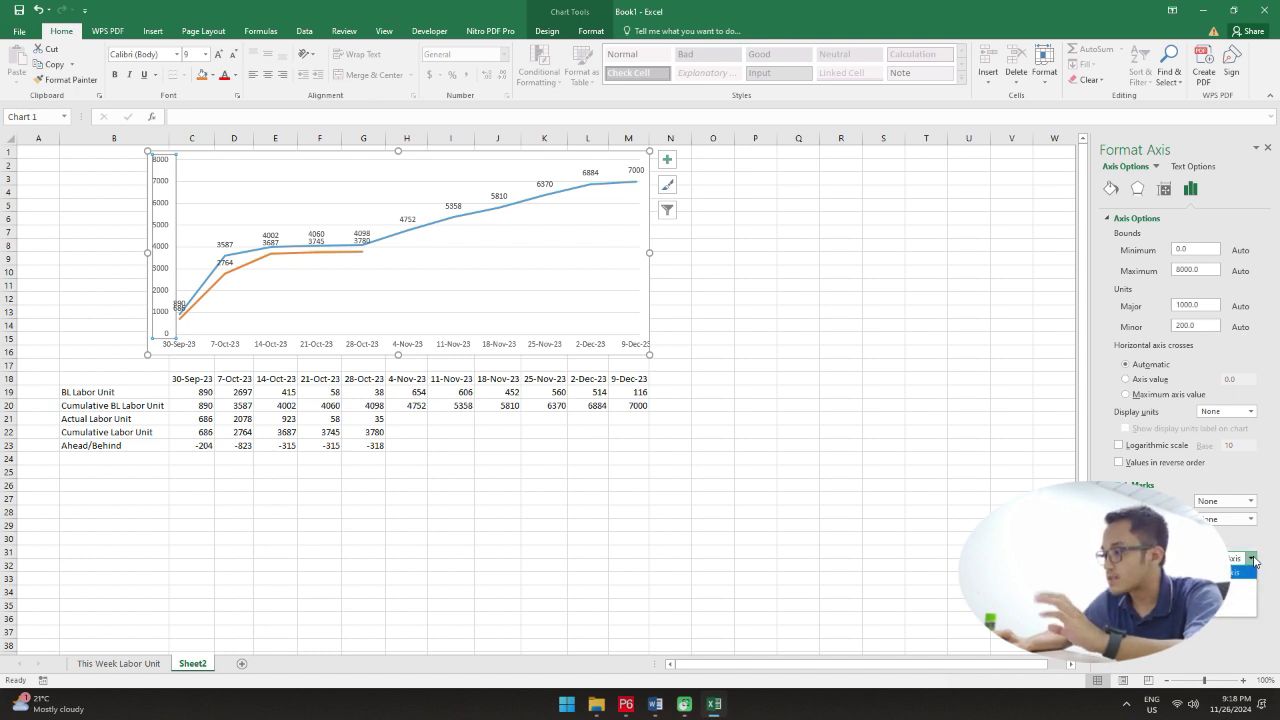
pyautogui.click(1250, 585)
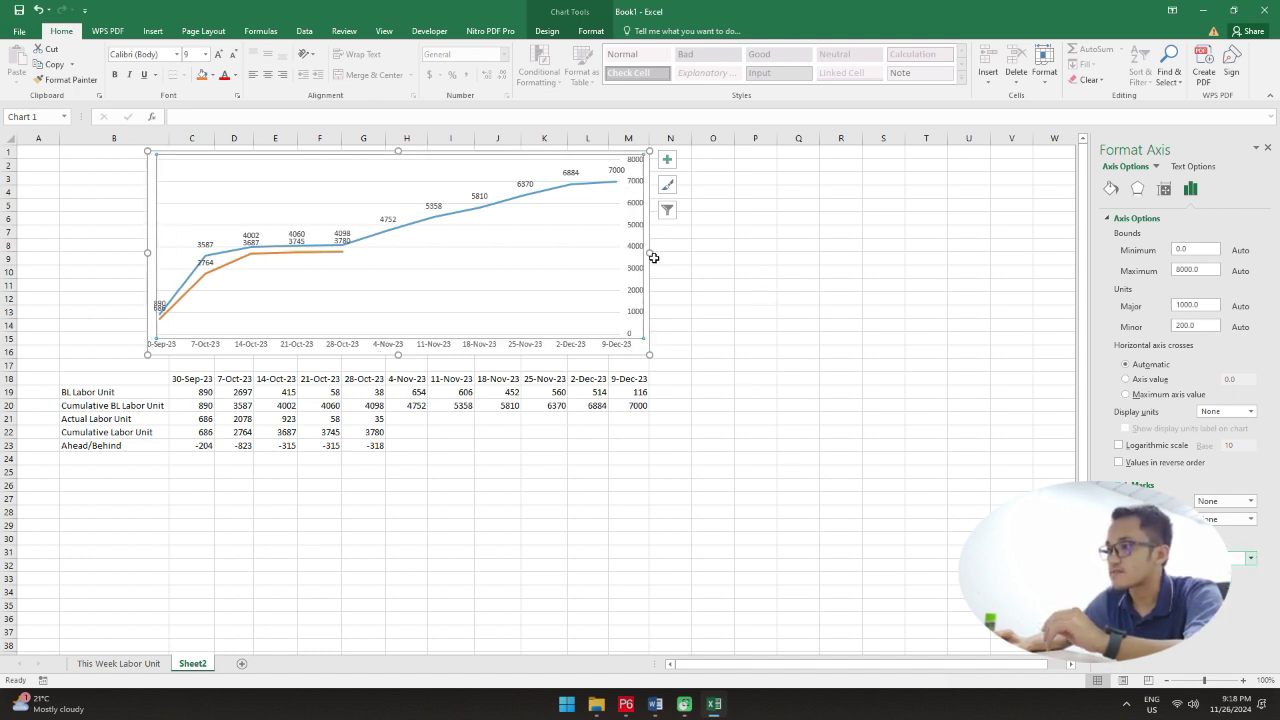
# Step: Adjust both sides of the chart to a width of about 19.63 cm, aligning its dates with the table columns below
pyautogui.moveTo(649, 253); pyautogui.dragTo(665, 252)
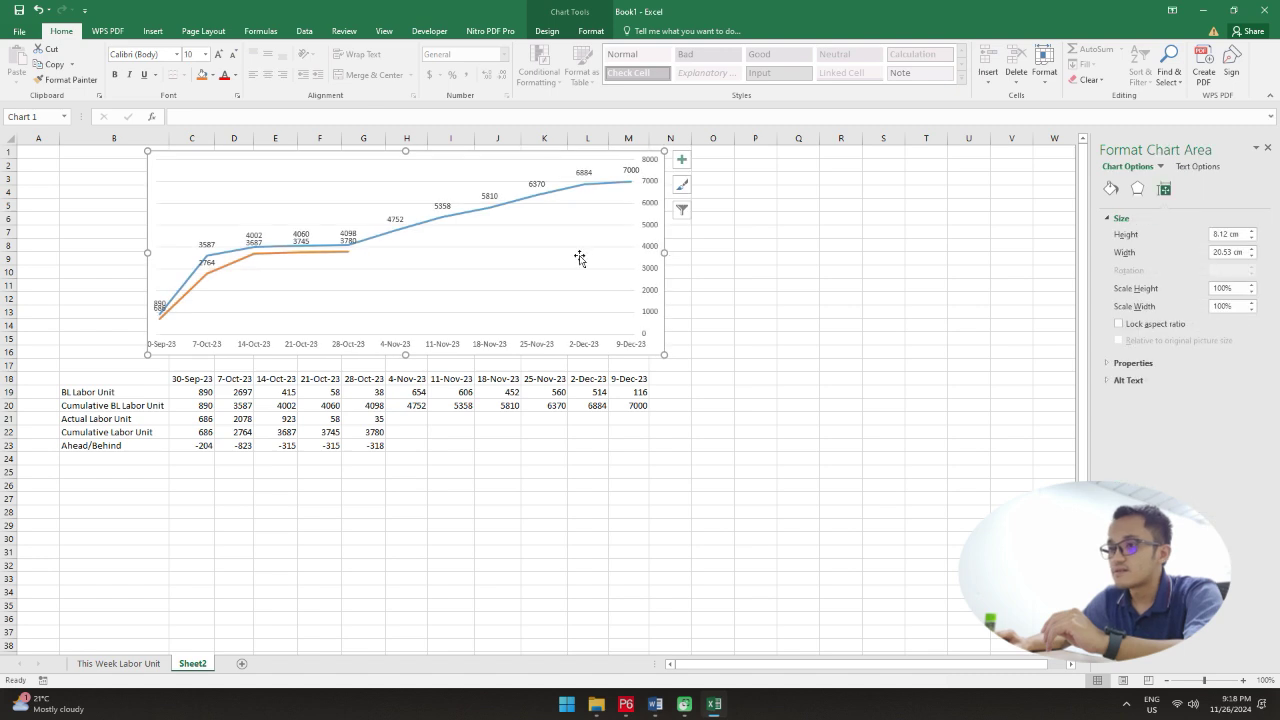
pyautogui.moveTo(148, 251)
pyautogui.mouseDown()
pyautogui.moveTo(129, 254)
pyautogui.moveTo(170, 253)
pyautogui.mouseUp()
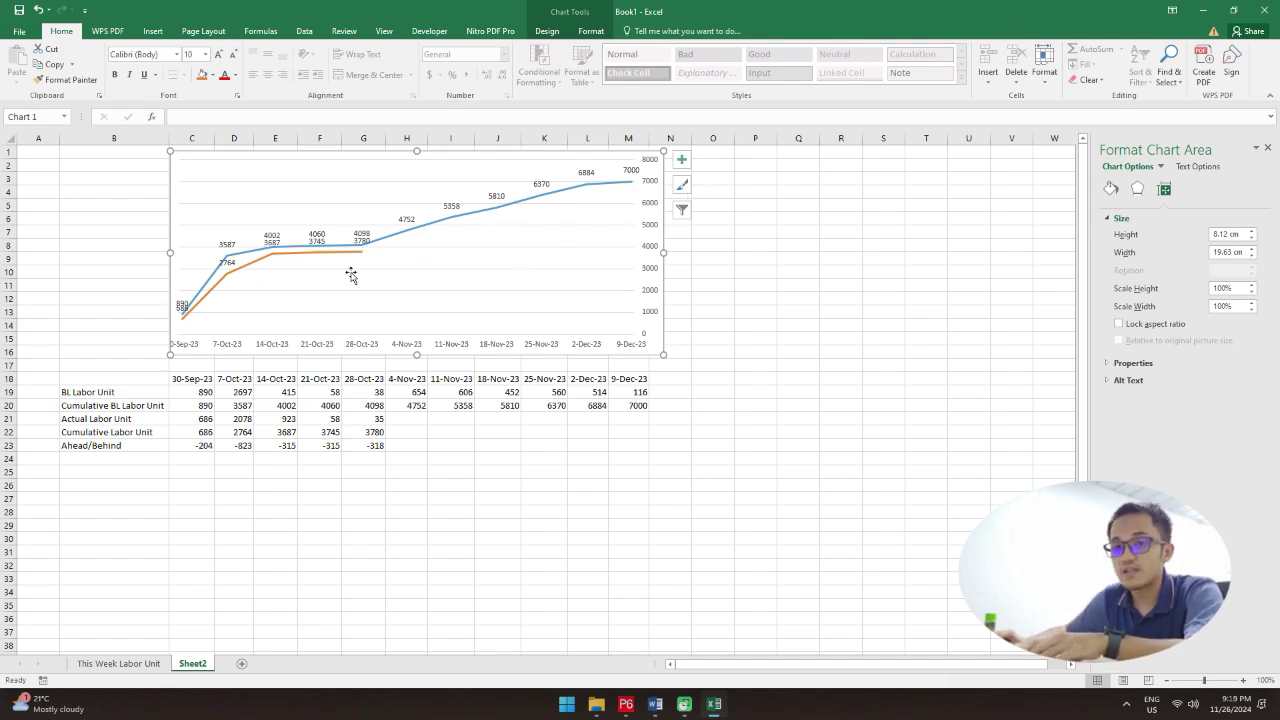
pyautogui.click(450, 446)
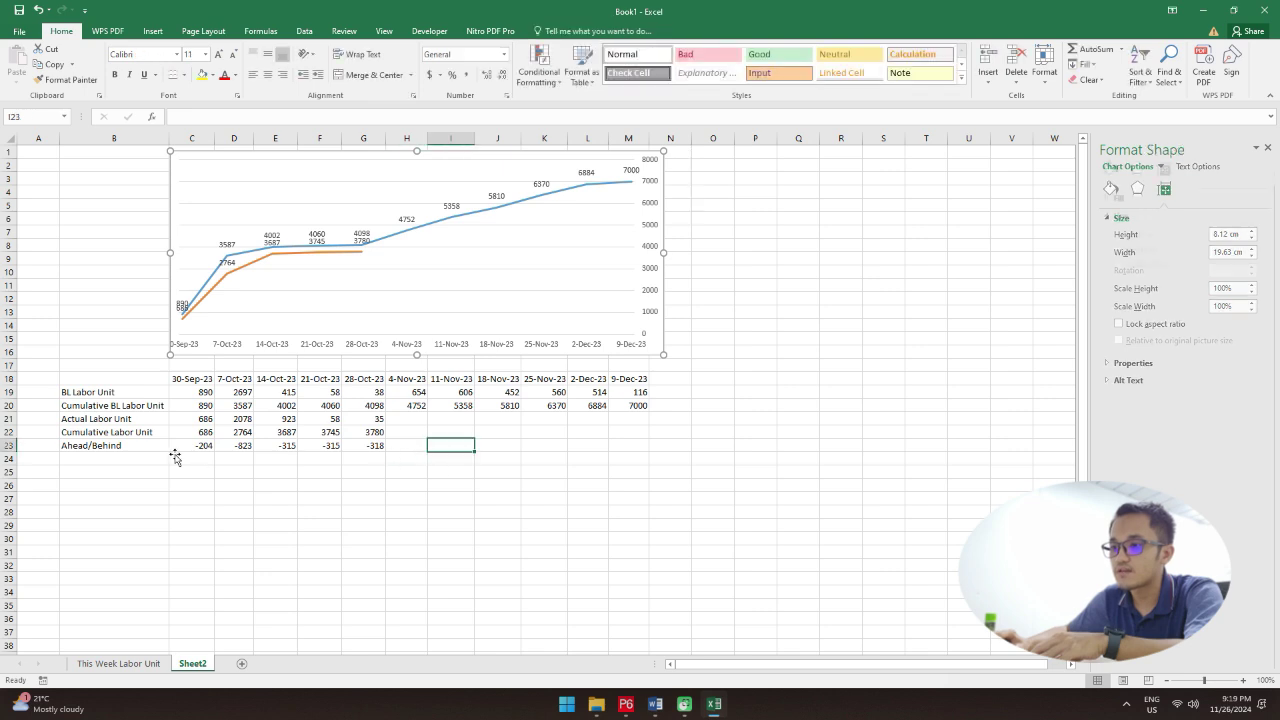
pyautogui.click(275, 511)
# Step: Apply conditional formatting to the Ahead/Behind cells C23:M23 that shows cells containing the text "-" with Red Text
pyautogui.moveTo(195, 443); pyautogui.dragTo(366, 445)
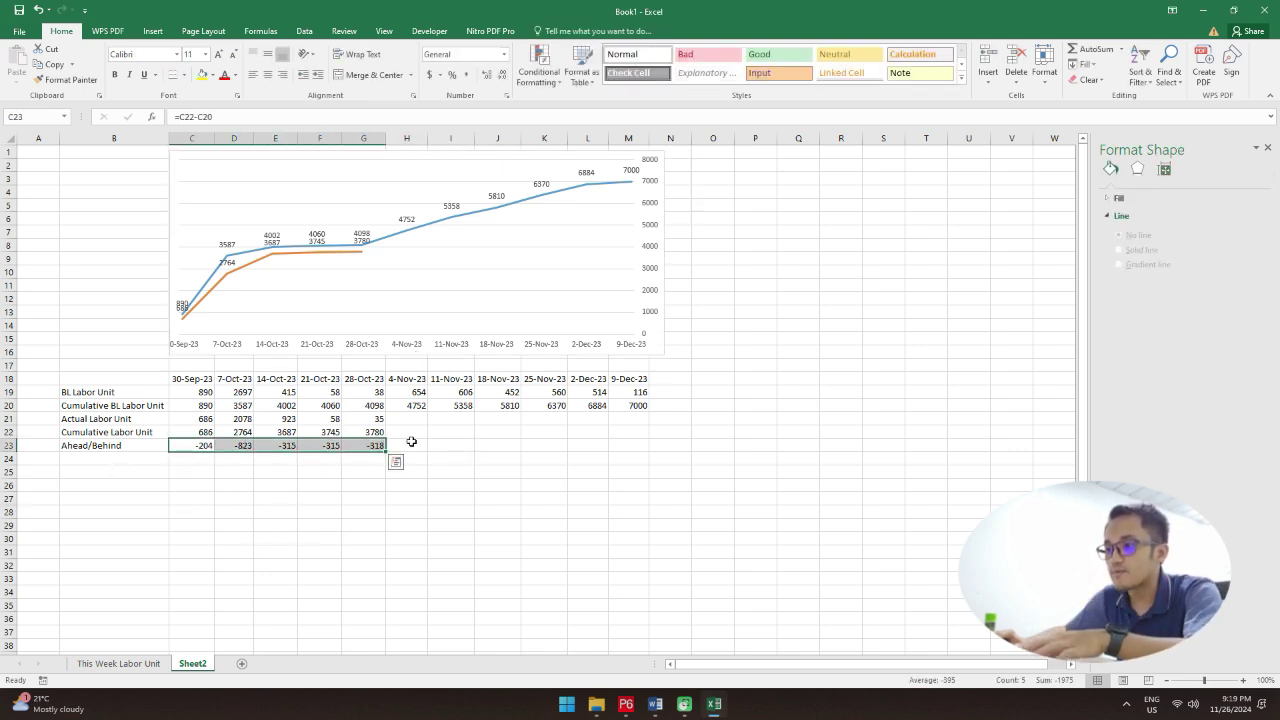
pyautogui.moveTo(197, 446); pyautogui.dragTo(648, 447)
pyautogui.click(540, 75)
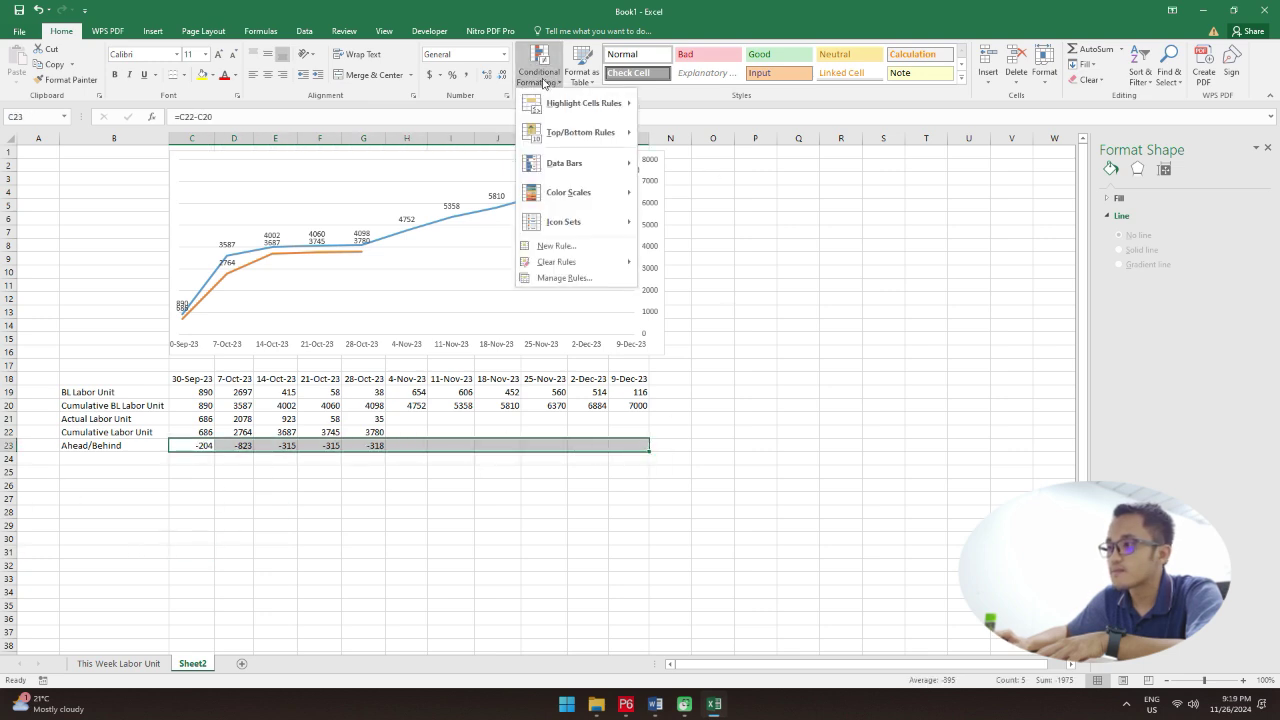
pyautogui.moveTo(609, 115)
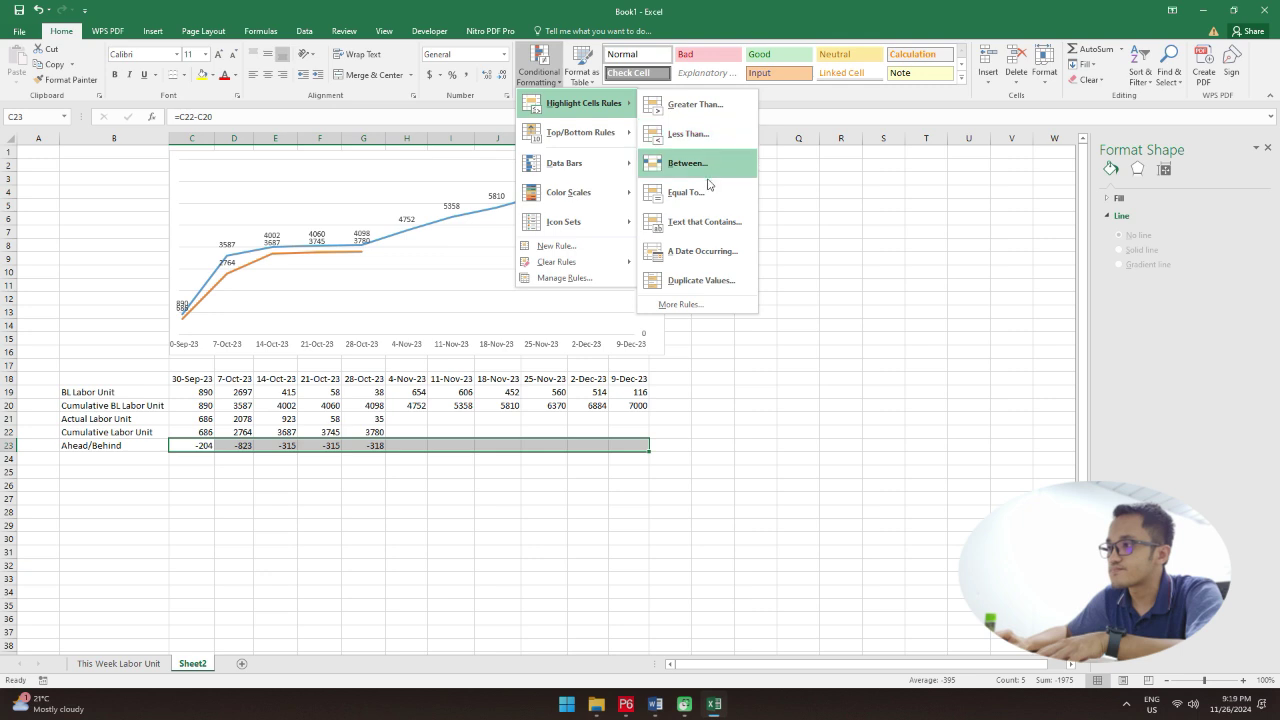
pyautogui.click(706, 222)
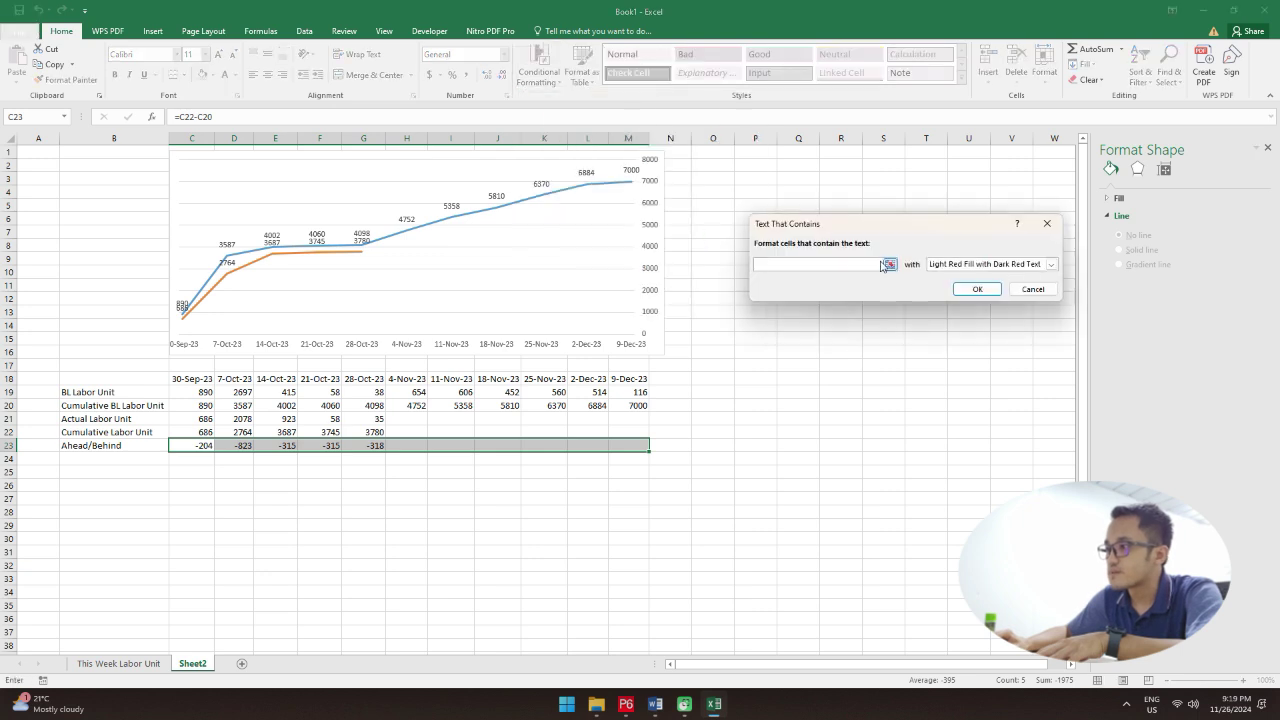
pyautogui.write('-')
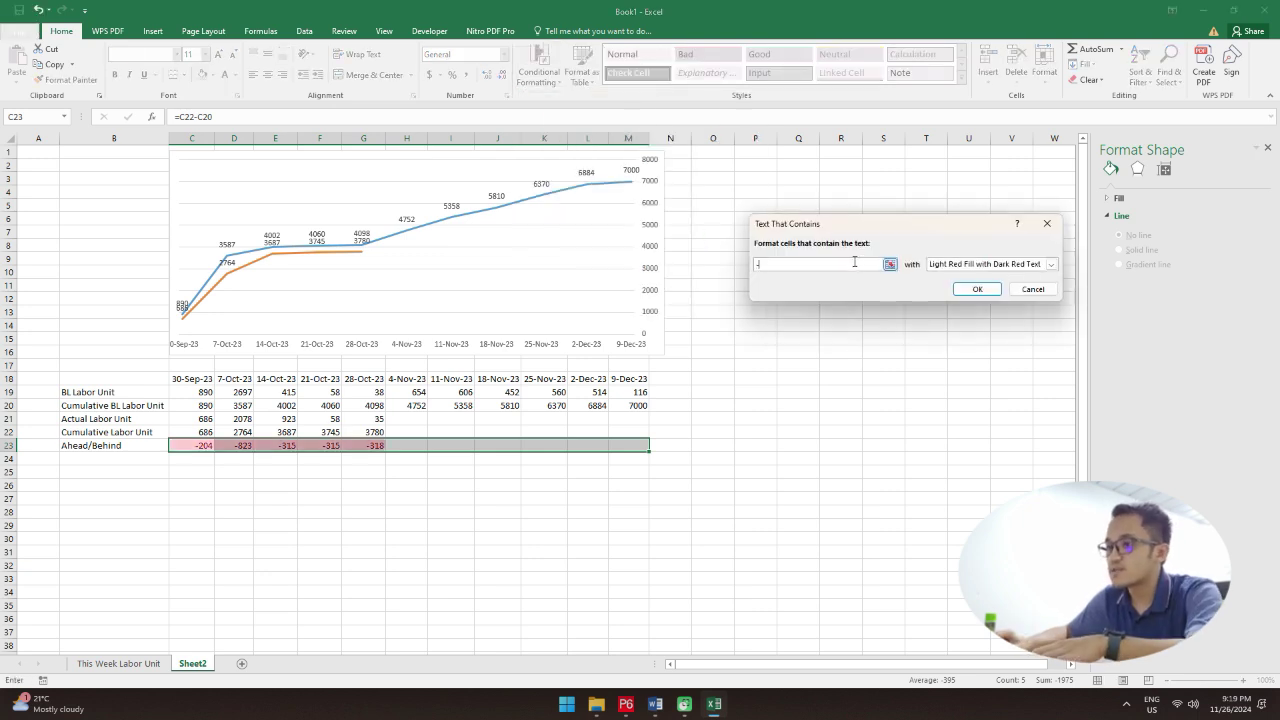
pyautogui.click(1050, 264)
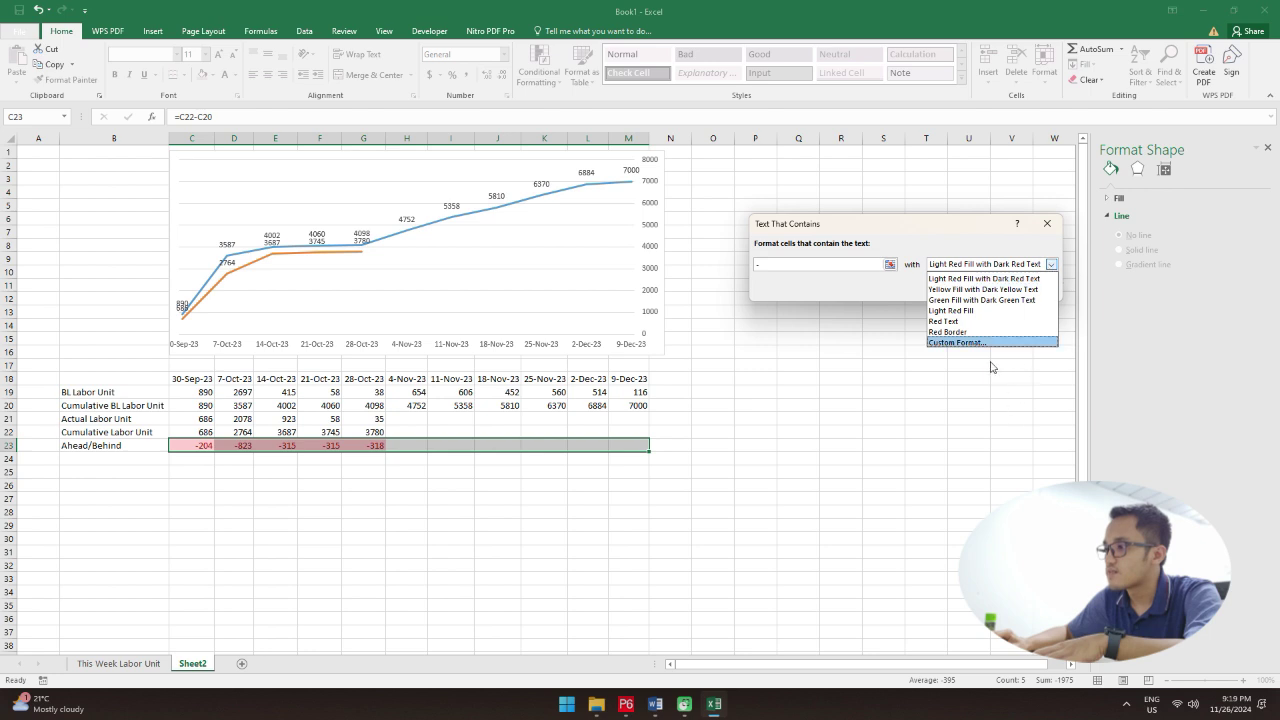
pyautogui.click(985, 321)
pyautogui.click(977, 289)
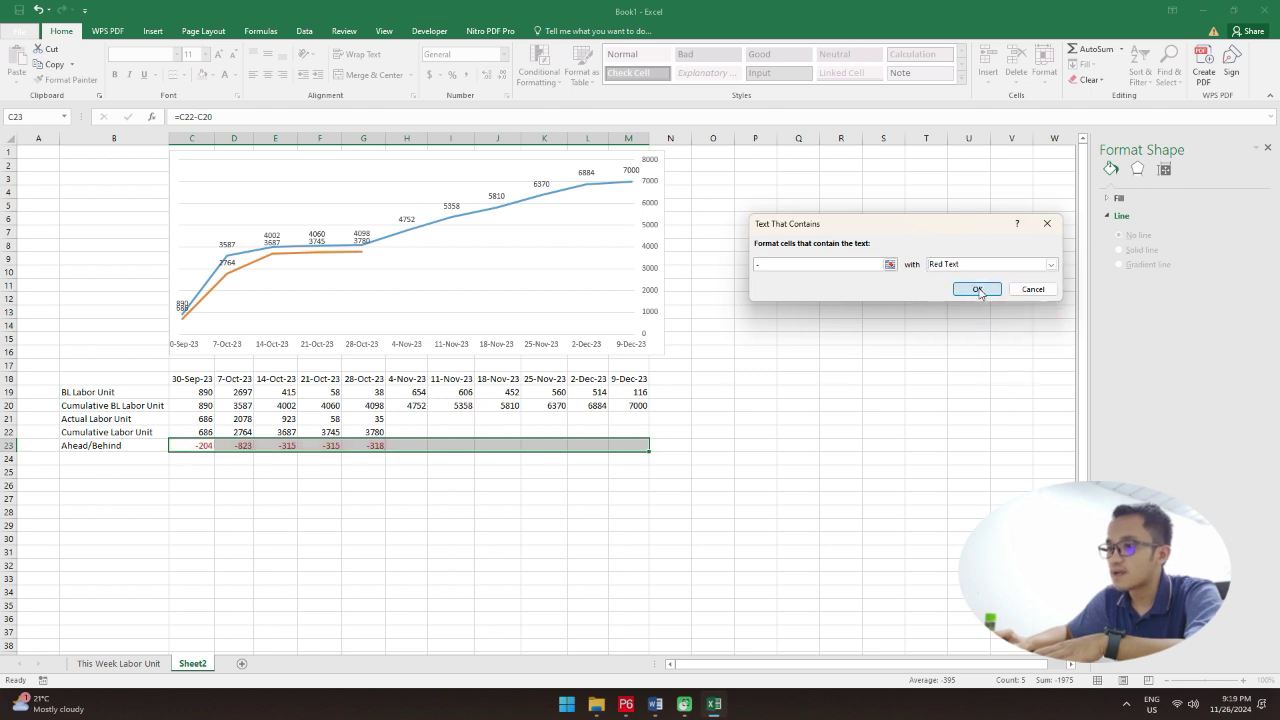
pyautogui.click(754, 465)
pyautogui.click(363, 551)
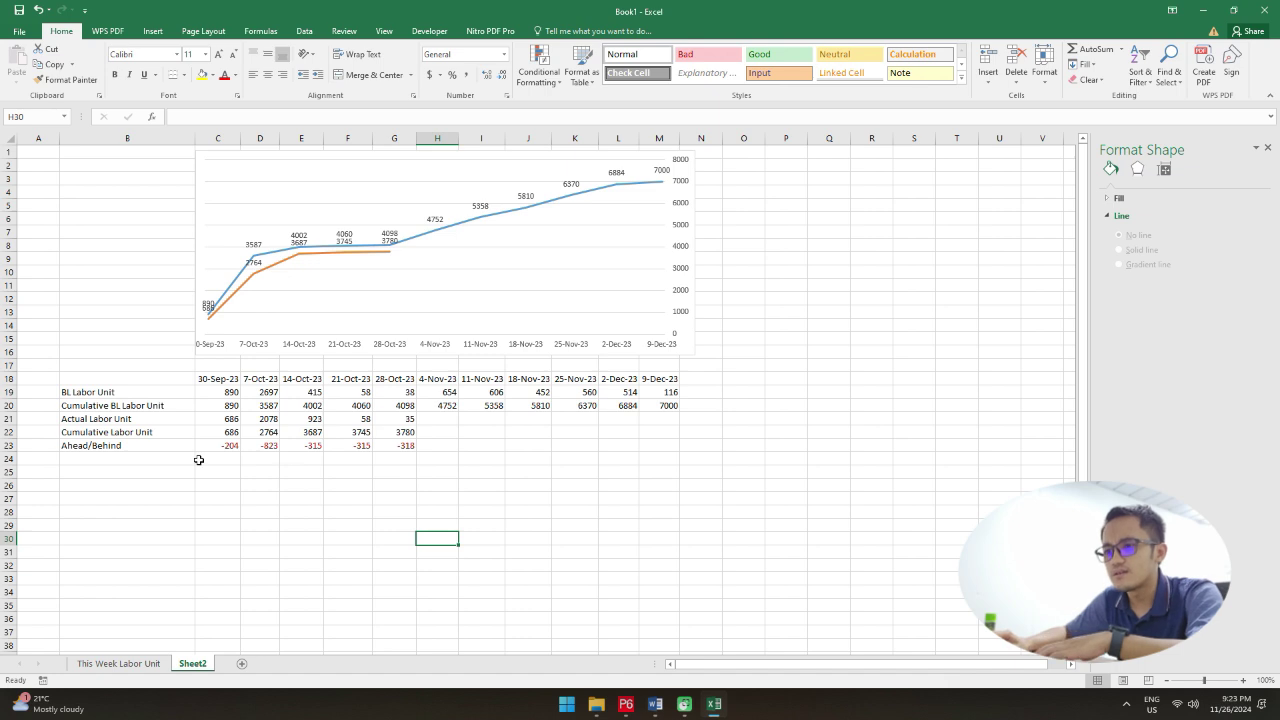
# Step: Insert two blank rows above the Ahead/Behind row
pyautogui.moveTo(9, 445); pyautogui.dragTo(10, 462)
pyautogui.rightClick(10, 462)
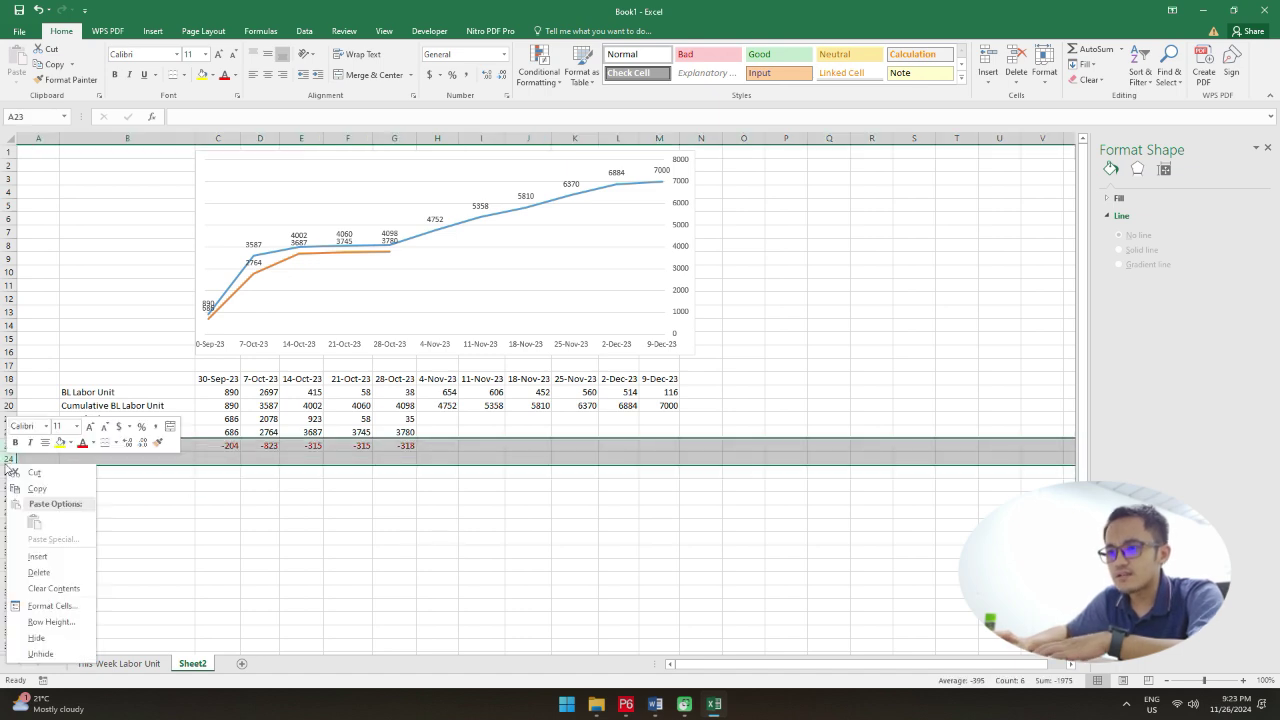
pyautogui.click(60, 557)
pyautogui.click(347, 551)
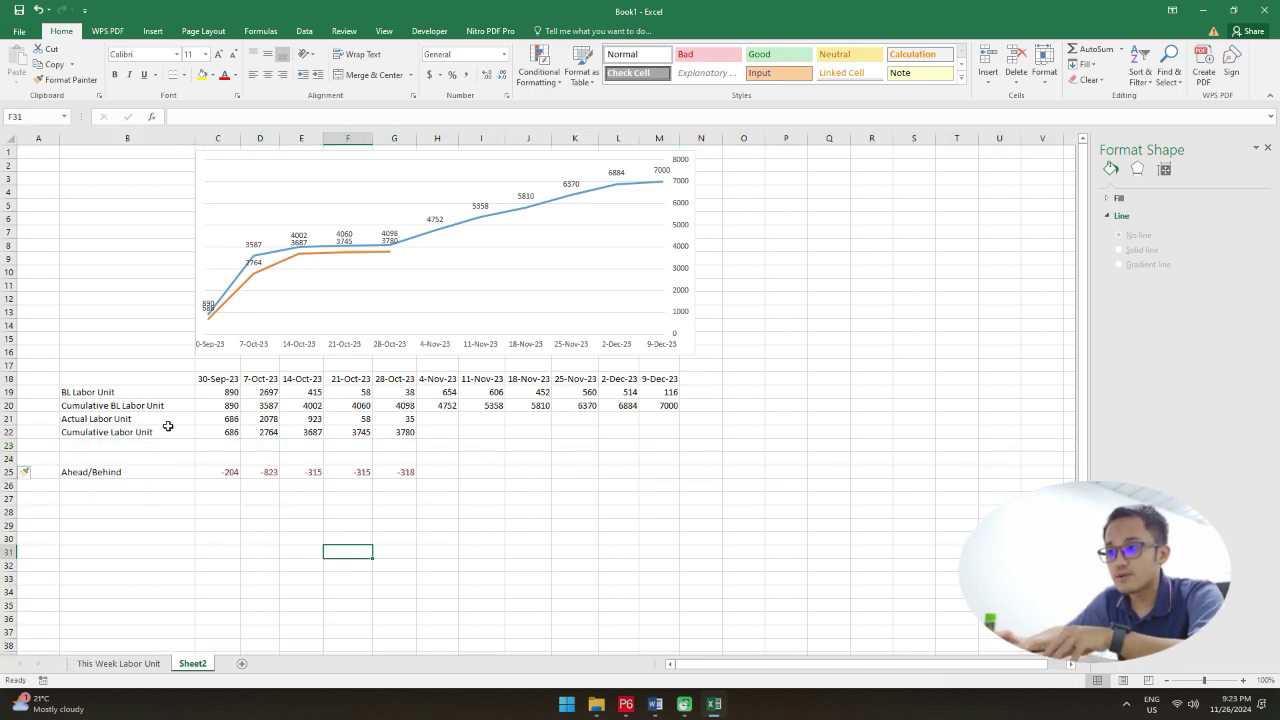
# Step: Copy the Actual Labor Unit and Cumulative Labor Unit labels from B21:B22 into B23:B24
pyautogui.moveTo(144, 446)
pyautogui.mouseDown()
pyautogui.moveTo(143, 459)
pyautogui.moveTo(163, 437)
pyautogui.mouseUp()
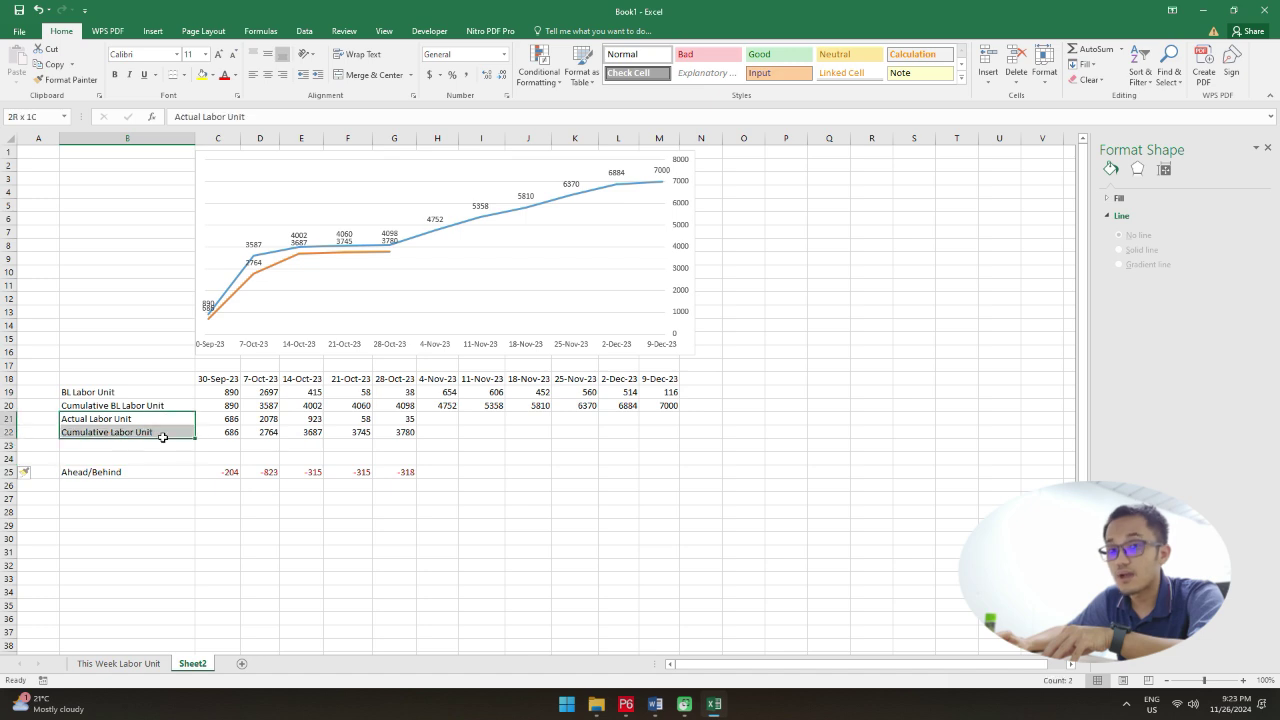
pyautogui.hotkey('ctrl', 'c')
pyautogui.click(165, 446)
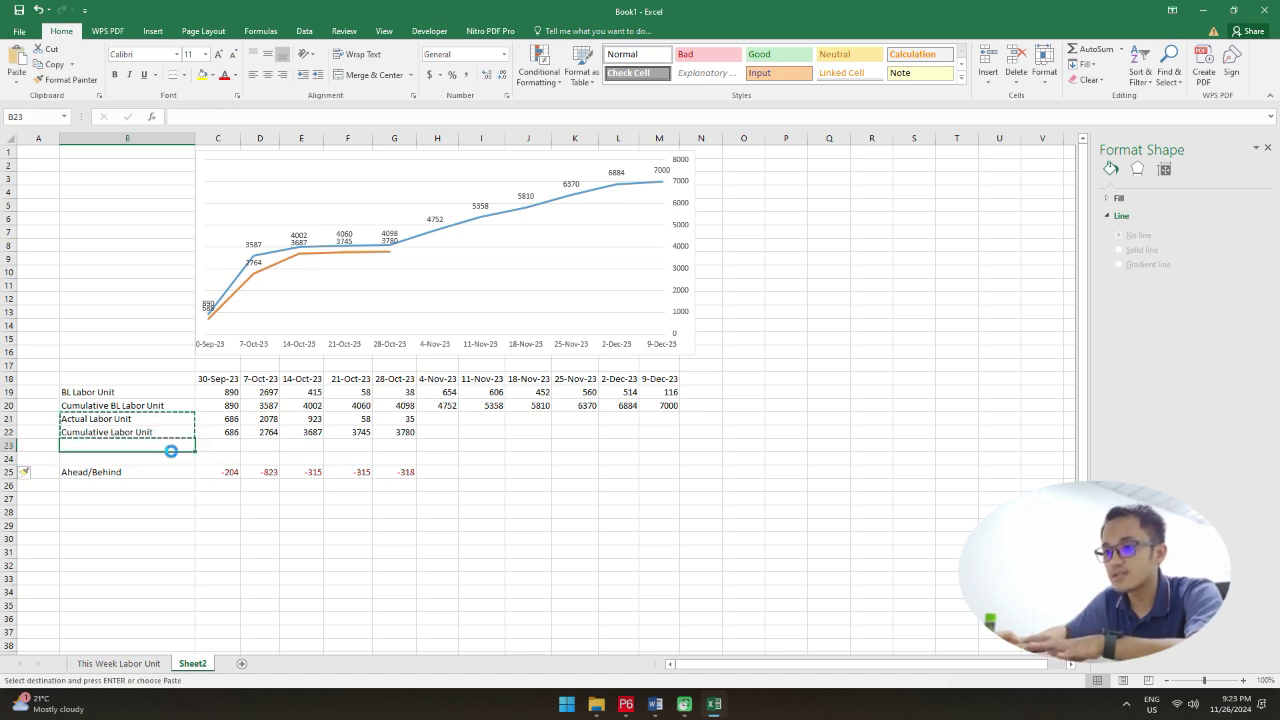
pyautogui.hotkey('ctrl', 'v')
pyautogui.click(136, 522)
# Step: Change the label in B23 to "Forecast Labor Unit"
pyautogui.click(102, 446)
pyautogui.doubleClick(102, 446)
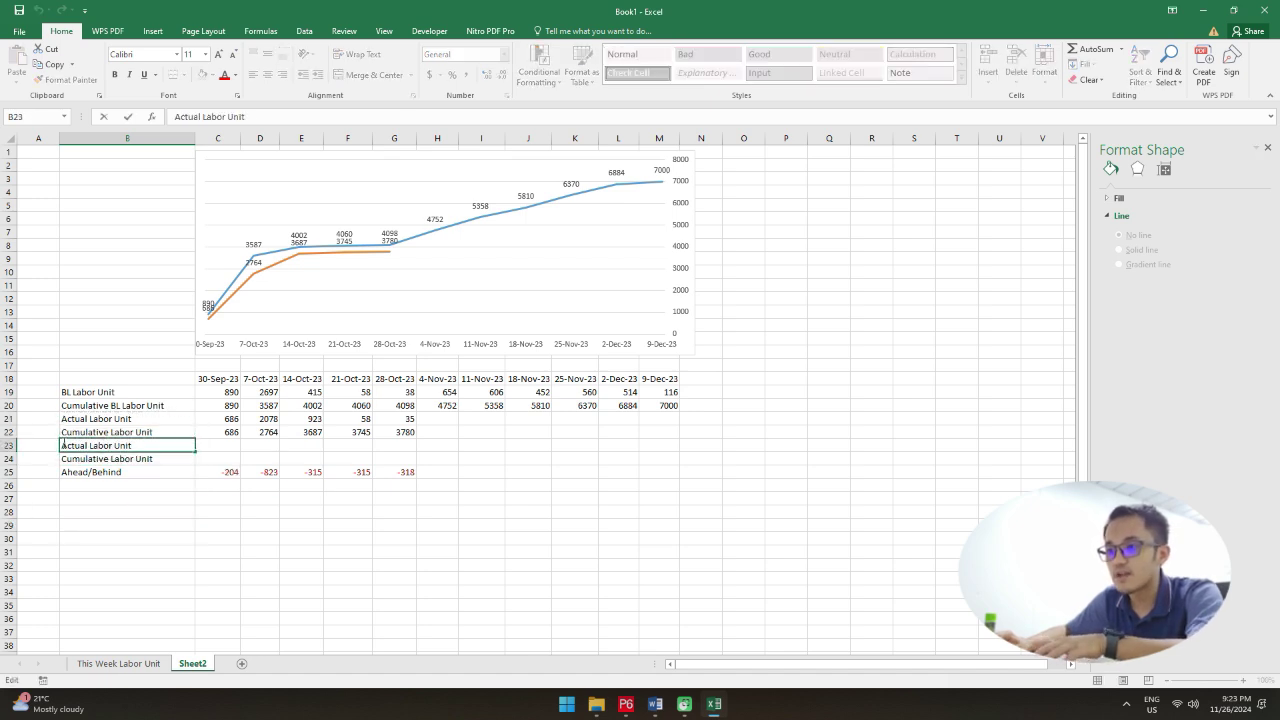
pyautogui.doubleClick(70, 446)
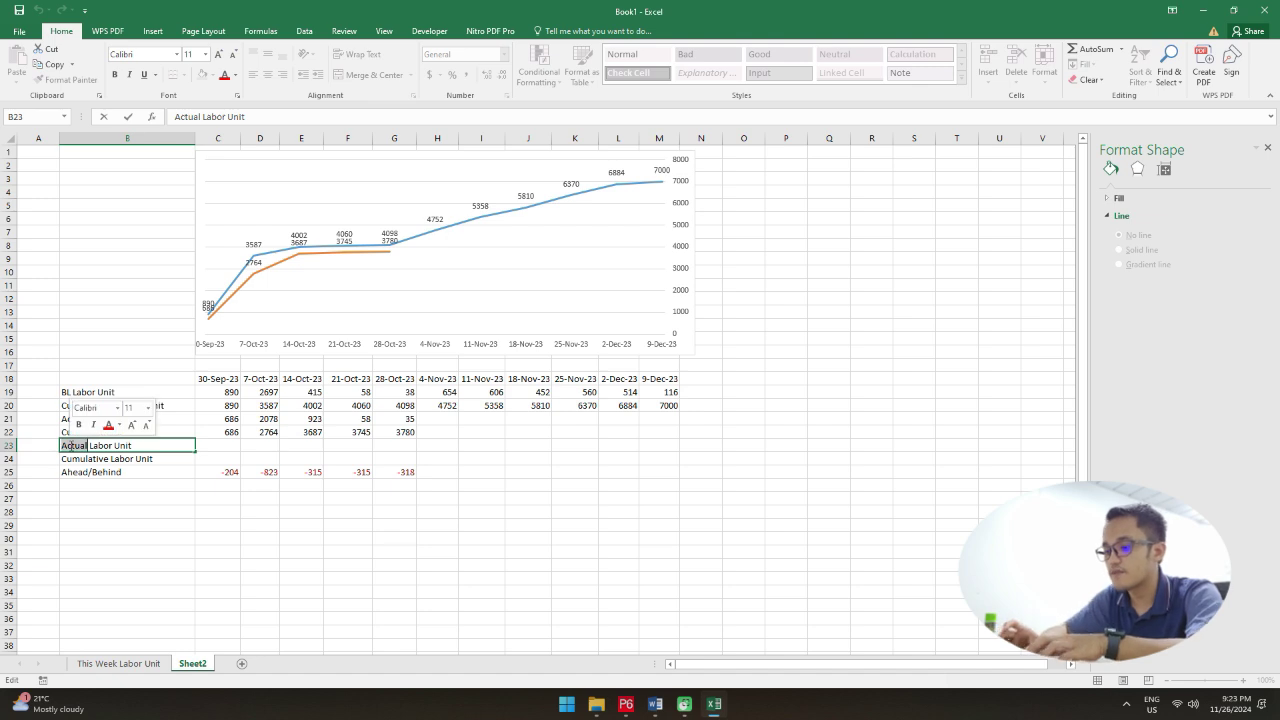
pyautogui.write('Forecast')
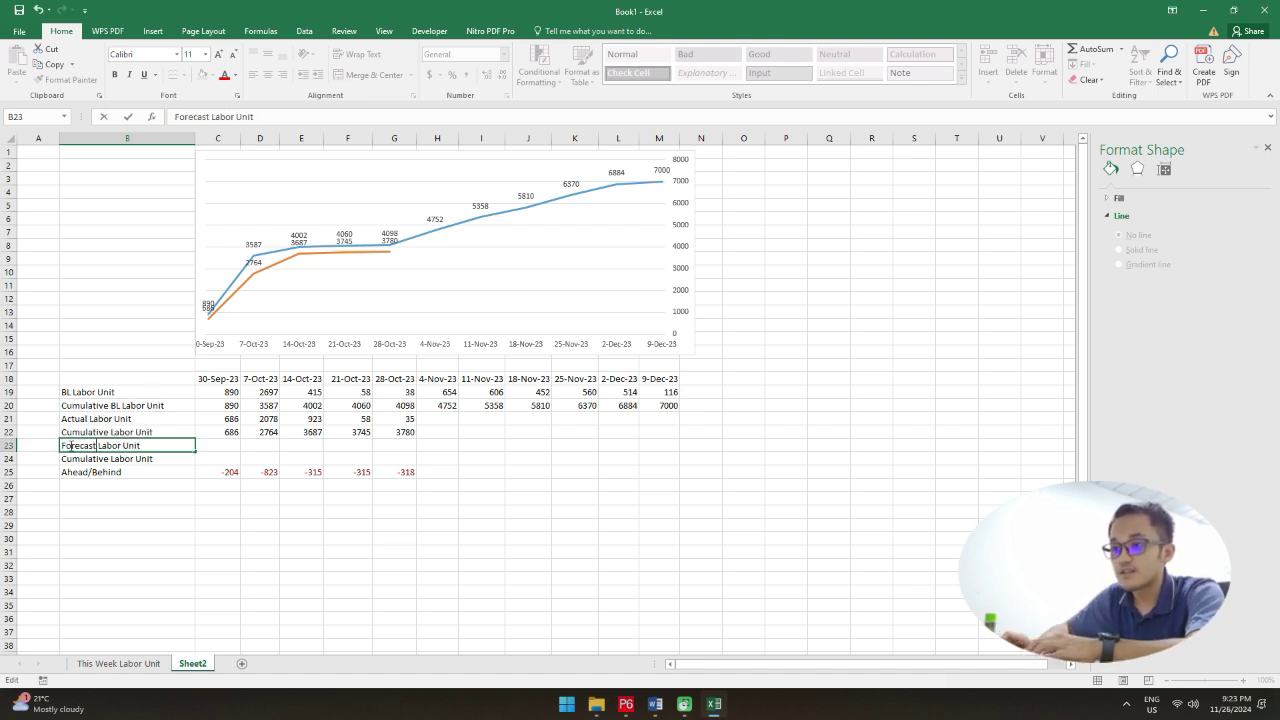
pyautogui.press('Return')
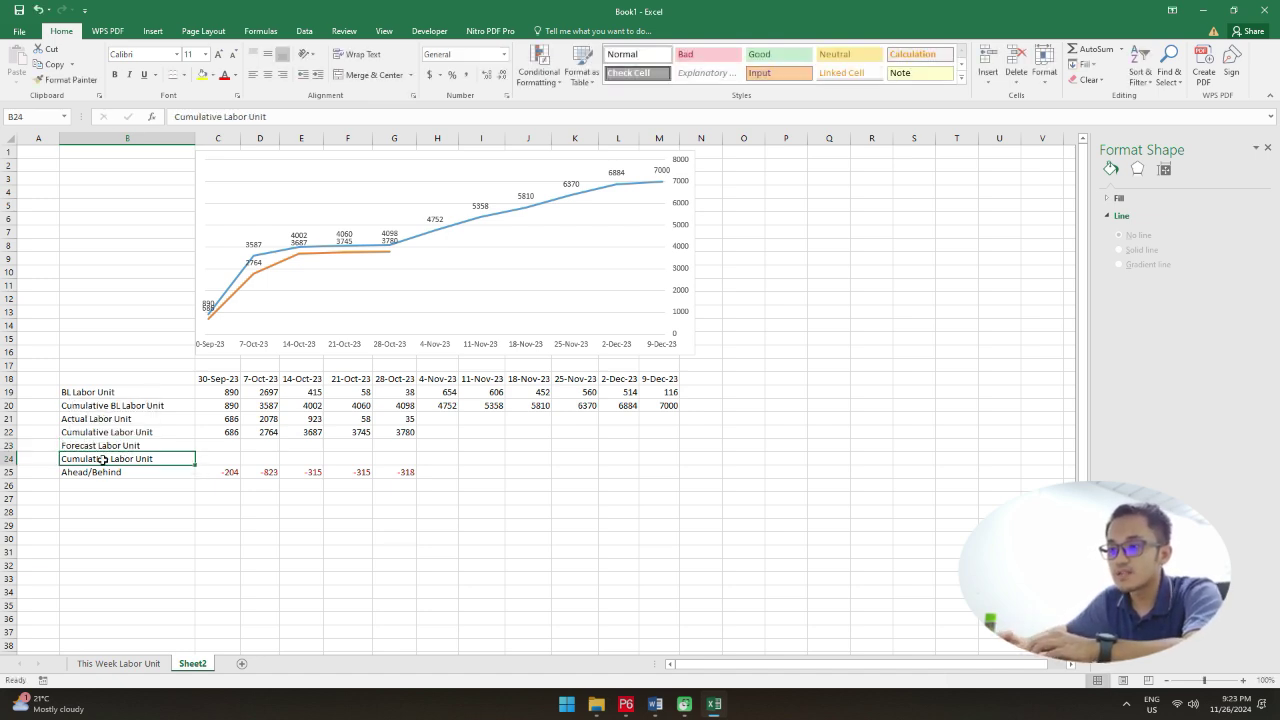
# Step: Change the label in B24 to "Cumulative Forecast Labor Unit"
pyautogui.doubleClick(104, 458)
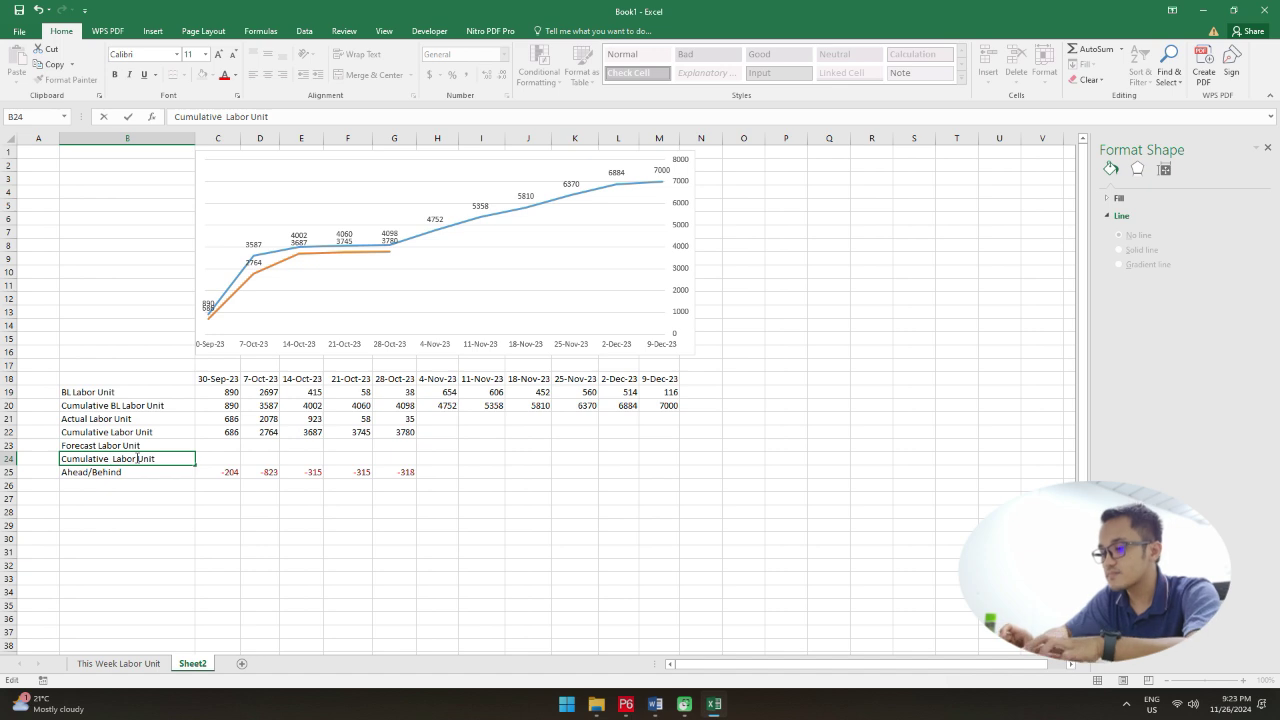
pyautogui.write('Forecast')
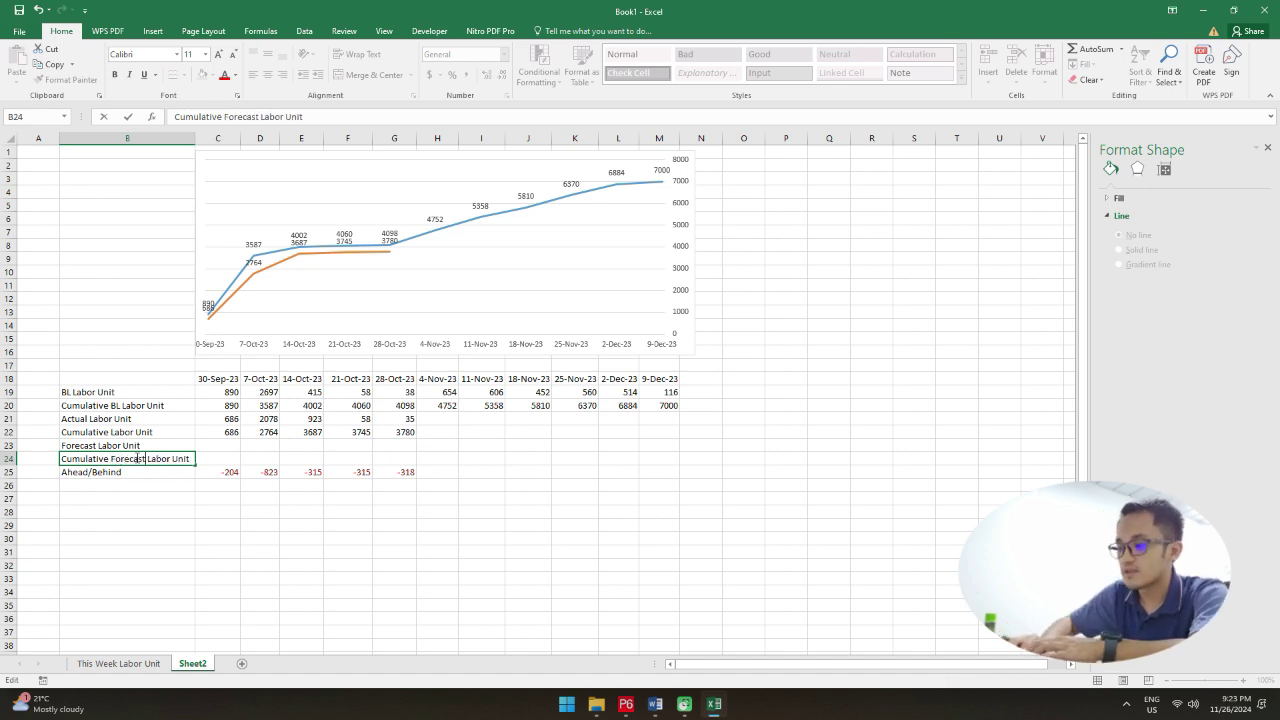
pyautogui.press('Return')
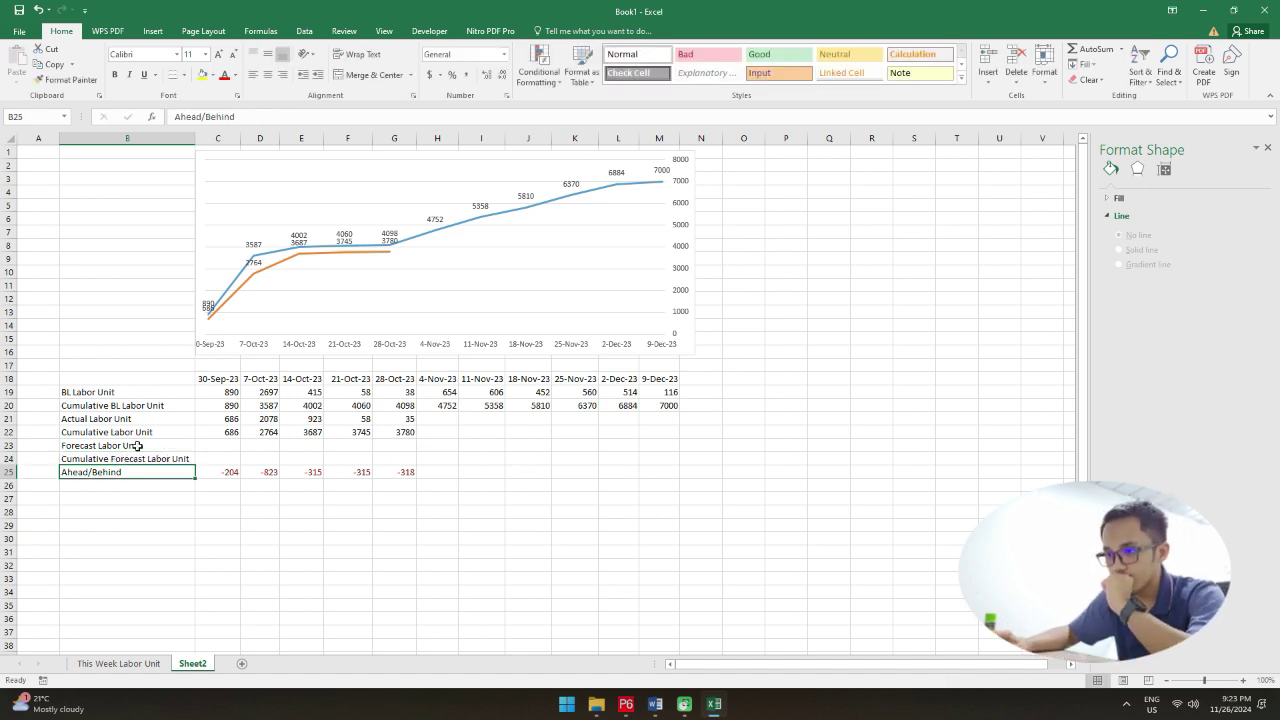
# Step: Change the label in B22 to "Cumulative Actual Labor Unit"
pyautogui.click(163, 431)
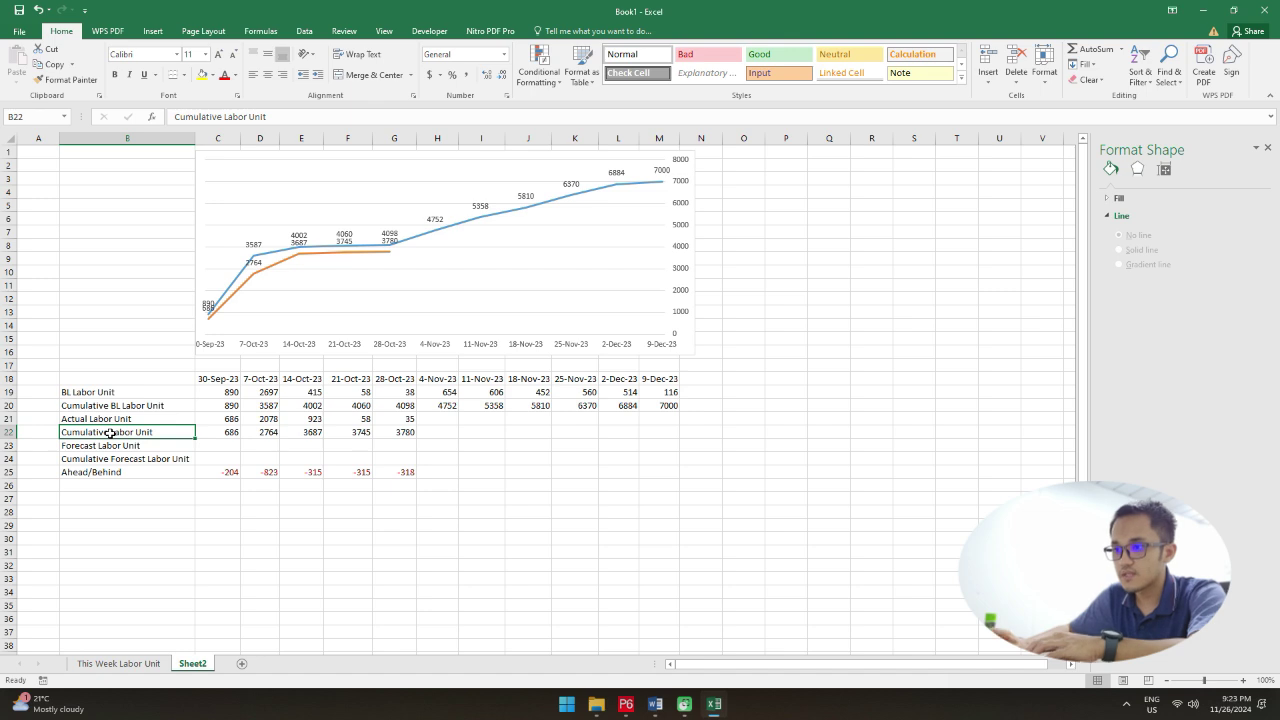
pyautogui.doubleClick(110, 432)
pyautogui.write('Actual')
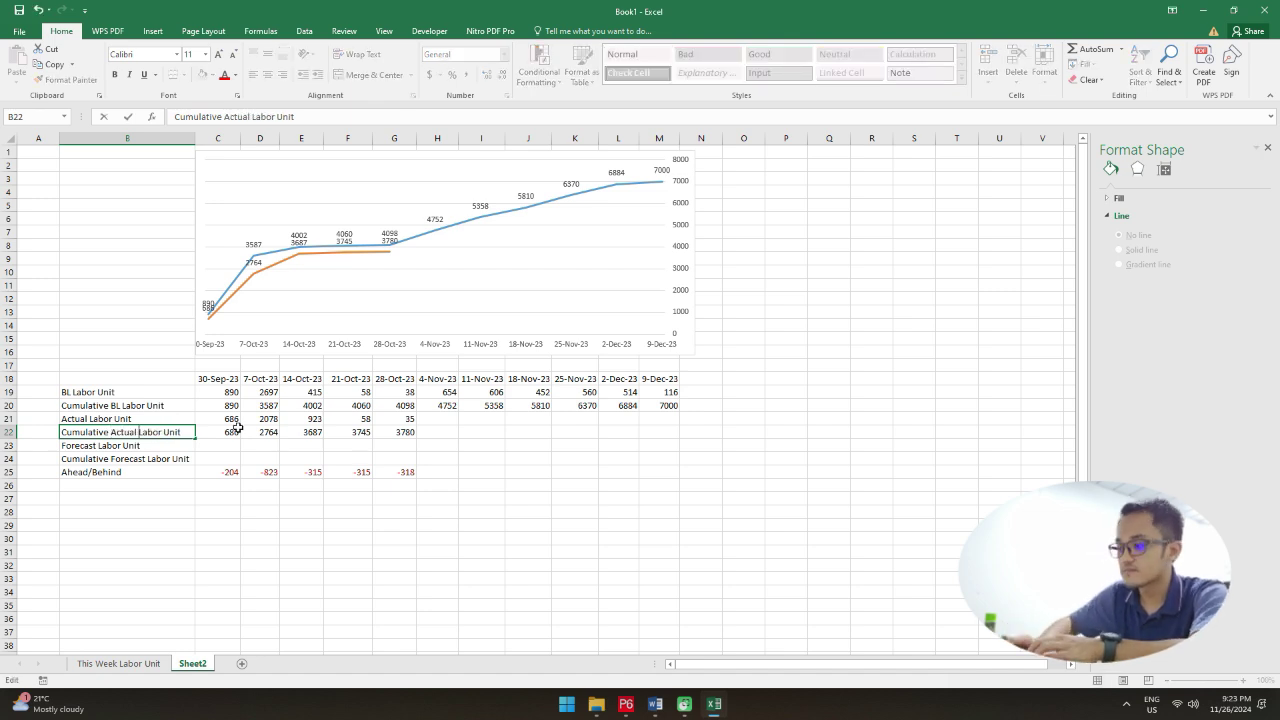
pyautogui.press('Return')
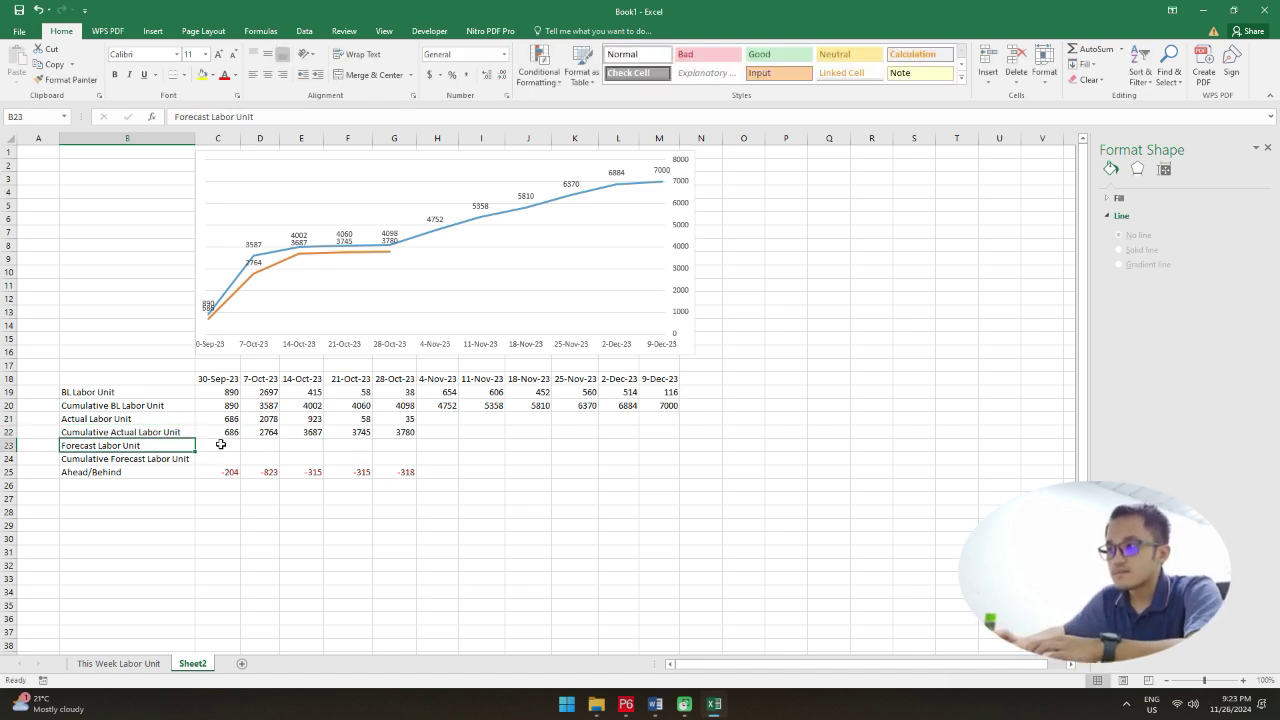
pyautogui.click(225, 445)
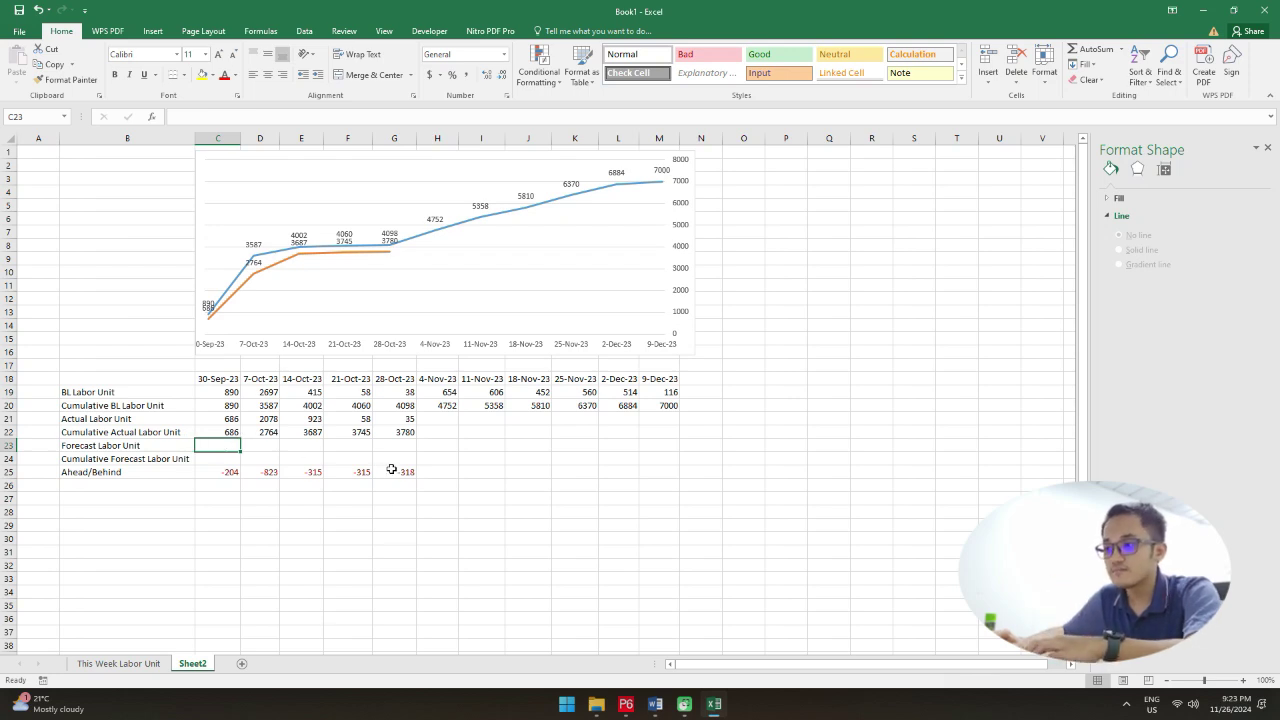
pyautogui.click(433, 498)
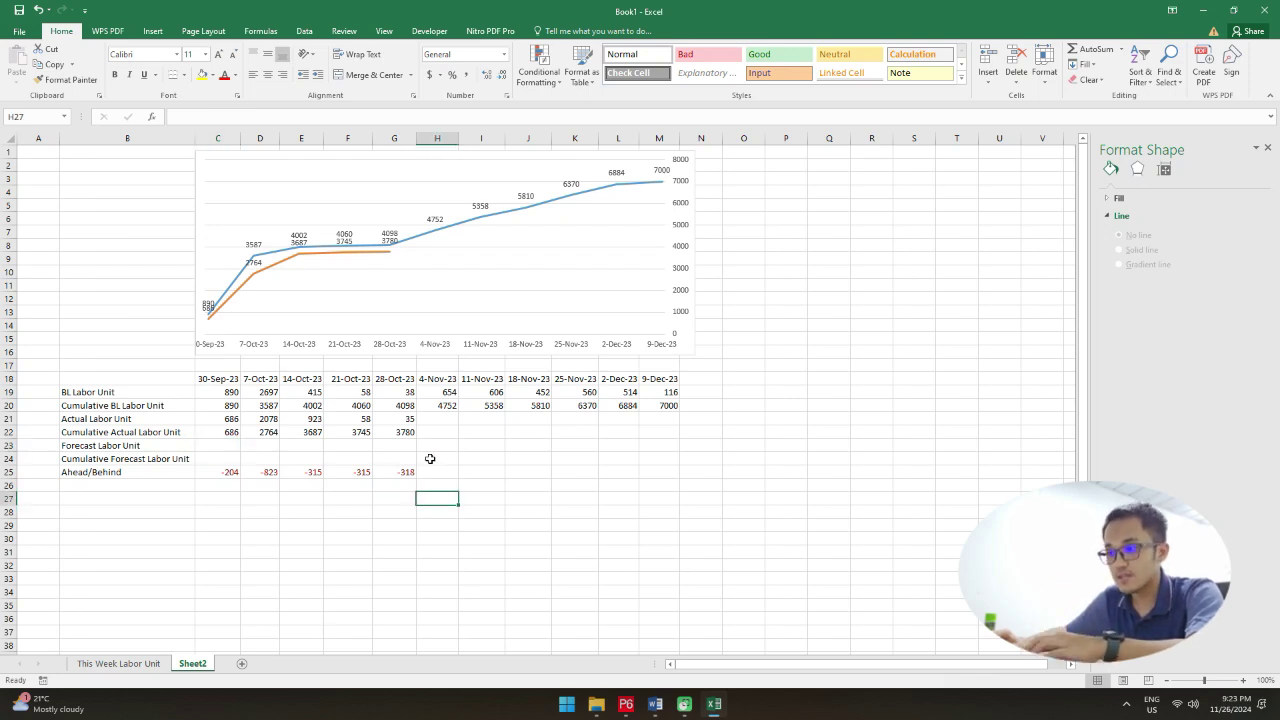
pyautogui.click(401, 513)
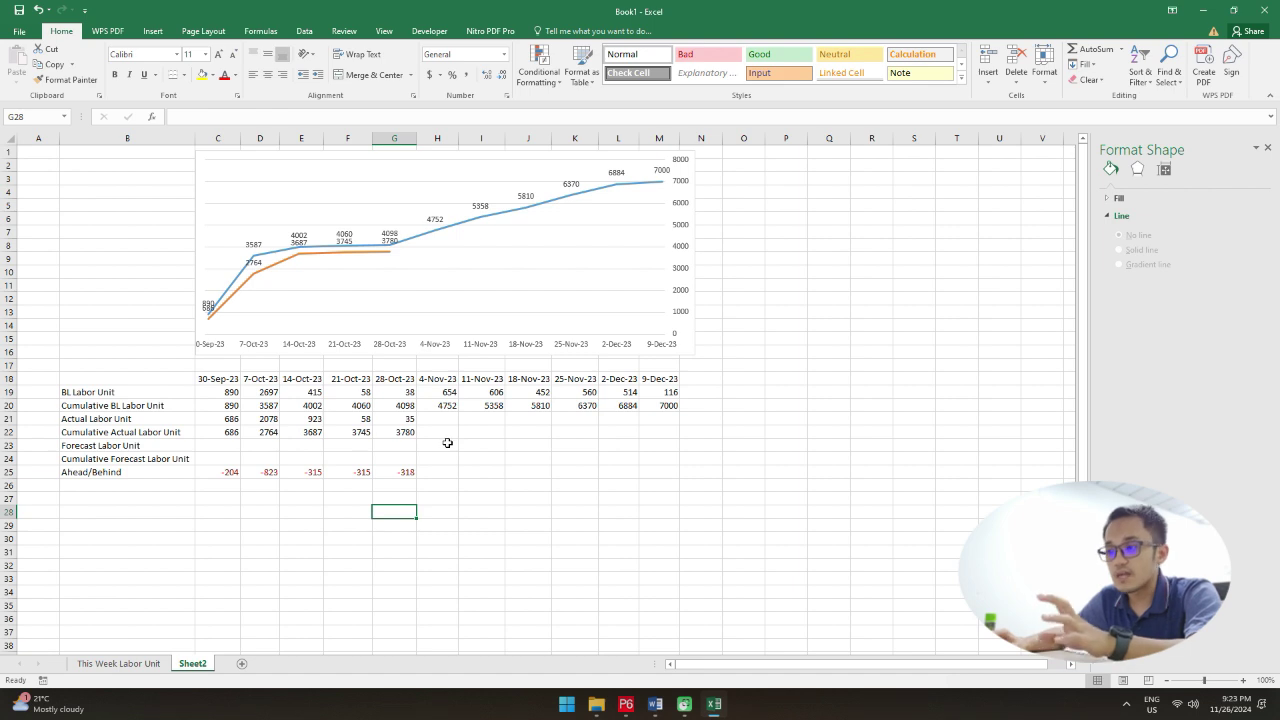
pyautogui.click(709, 433)
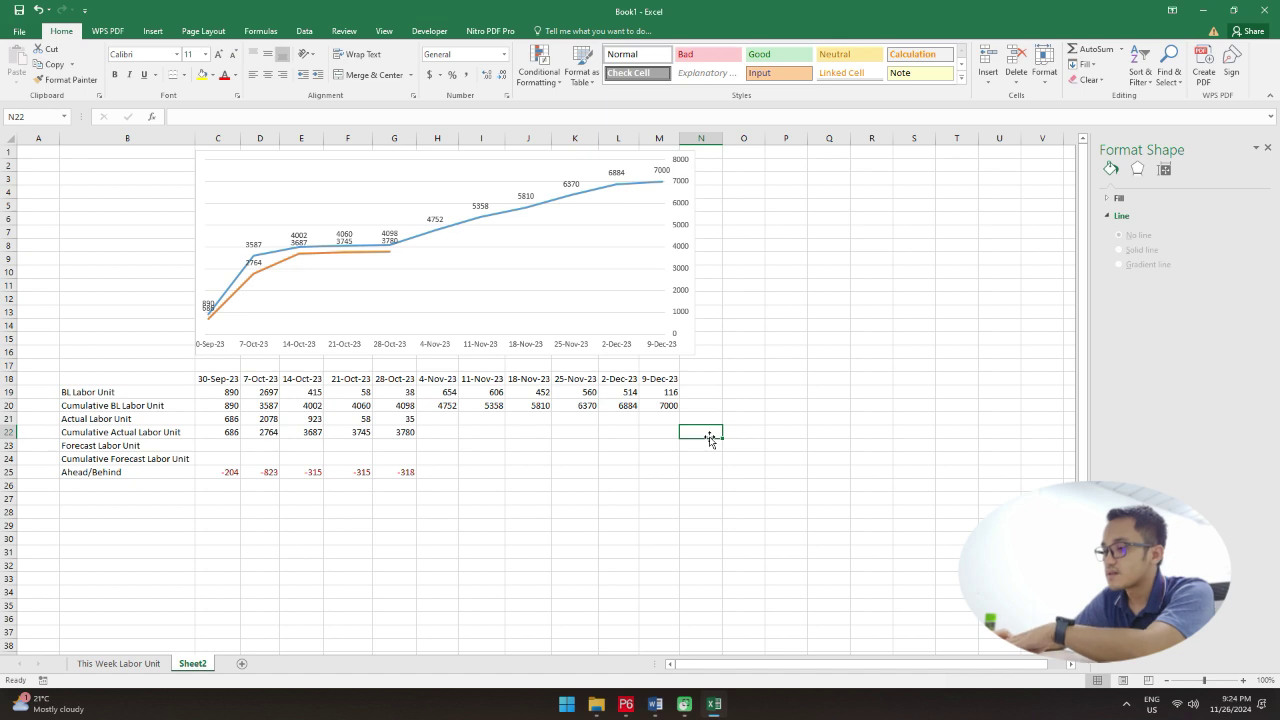
pyautogui.write('=')
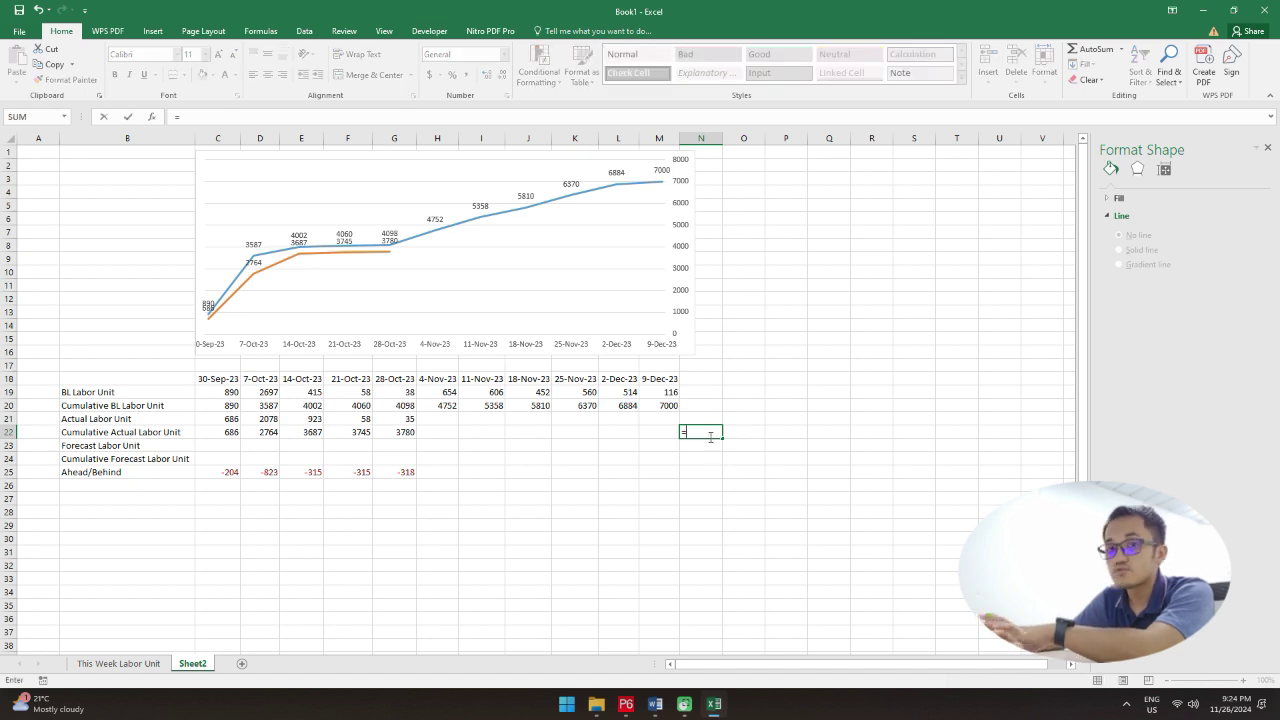
pyautogui.press('Escape')
# Step: Total the forecast and actual labor units in N23 with =SUM(C23:M23)+SUM(C21:M21)
pyautogui.click(705, 445)
pyautogui.write('=sum(')
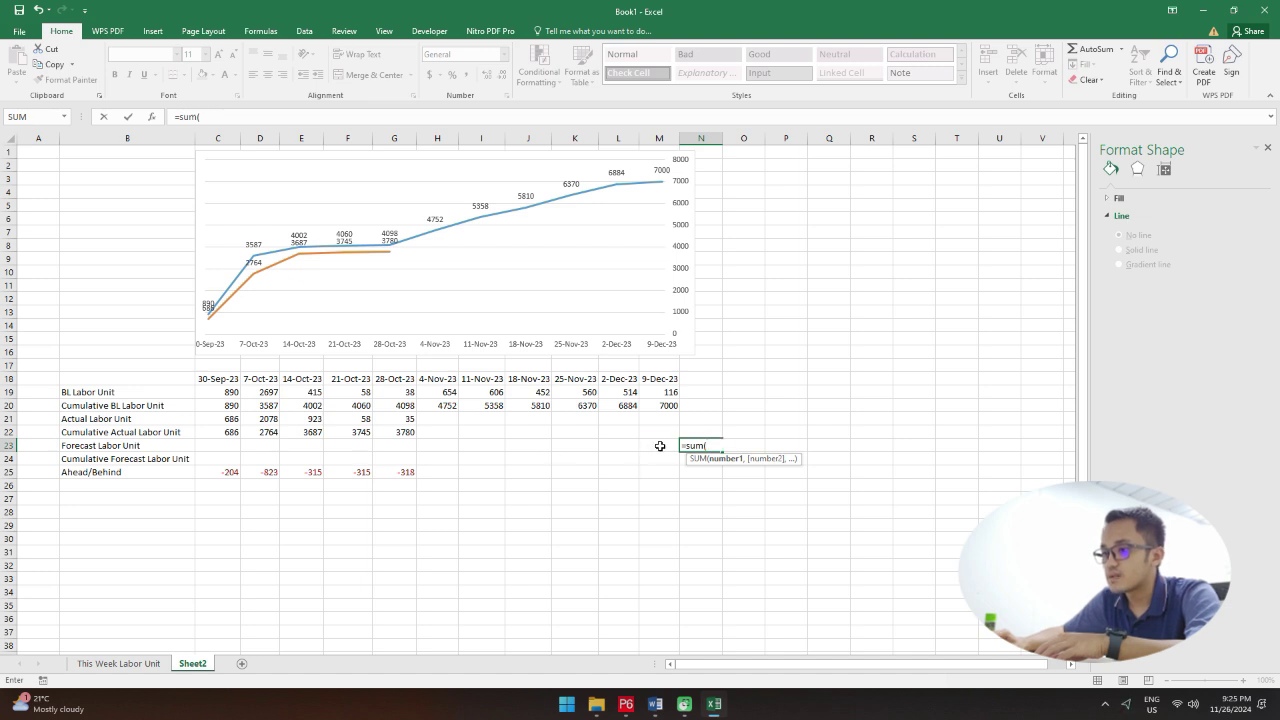
pyautogui.moveTo(660, 445); pyautogui.dragTo(223, 445)
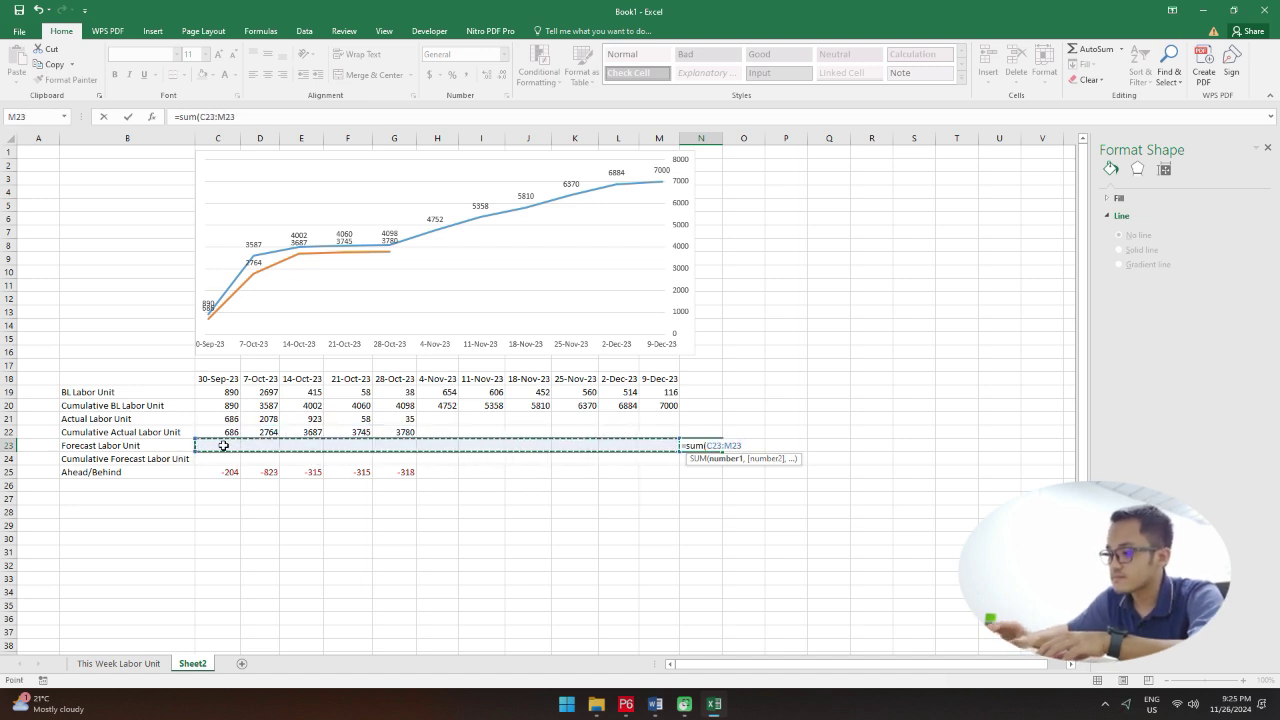
pyautogui.write(')')
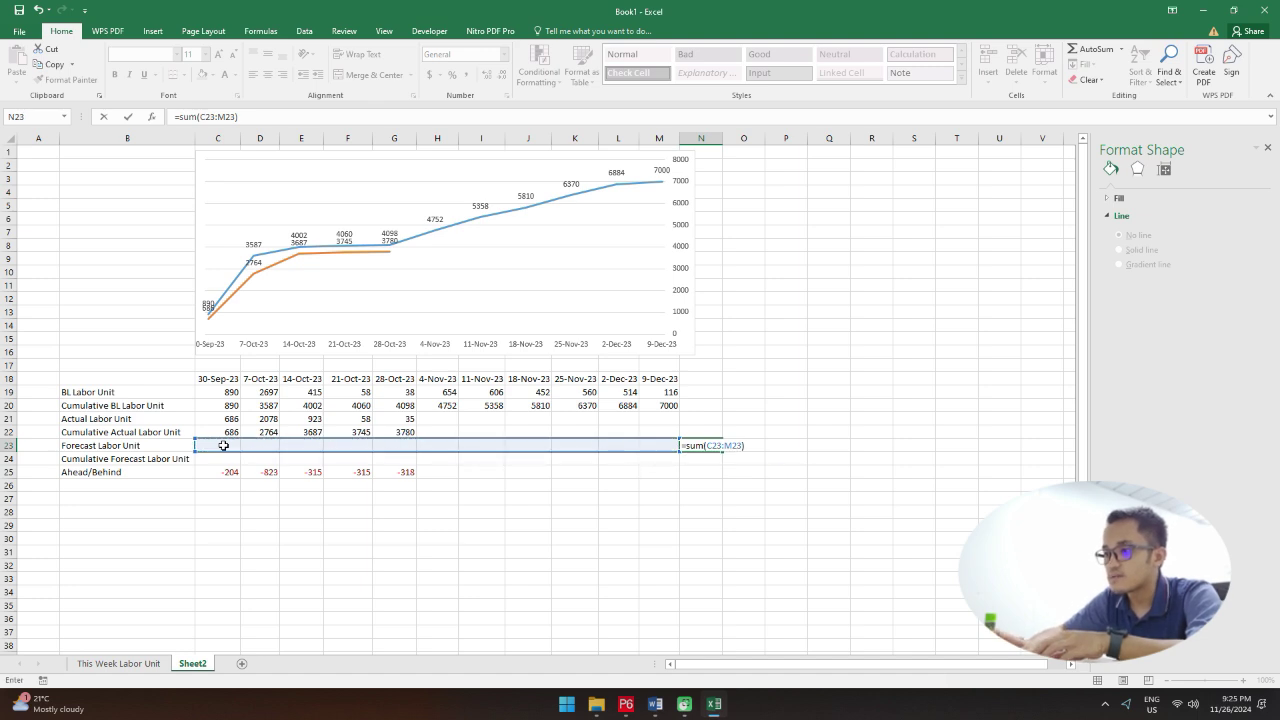
pyautogui.write('+')
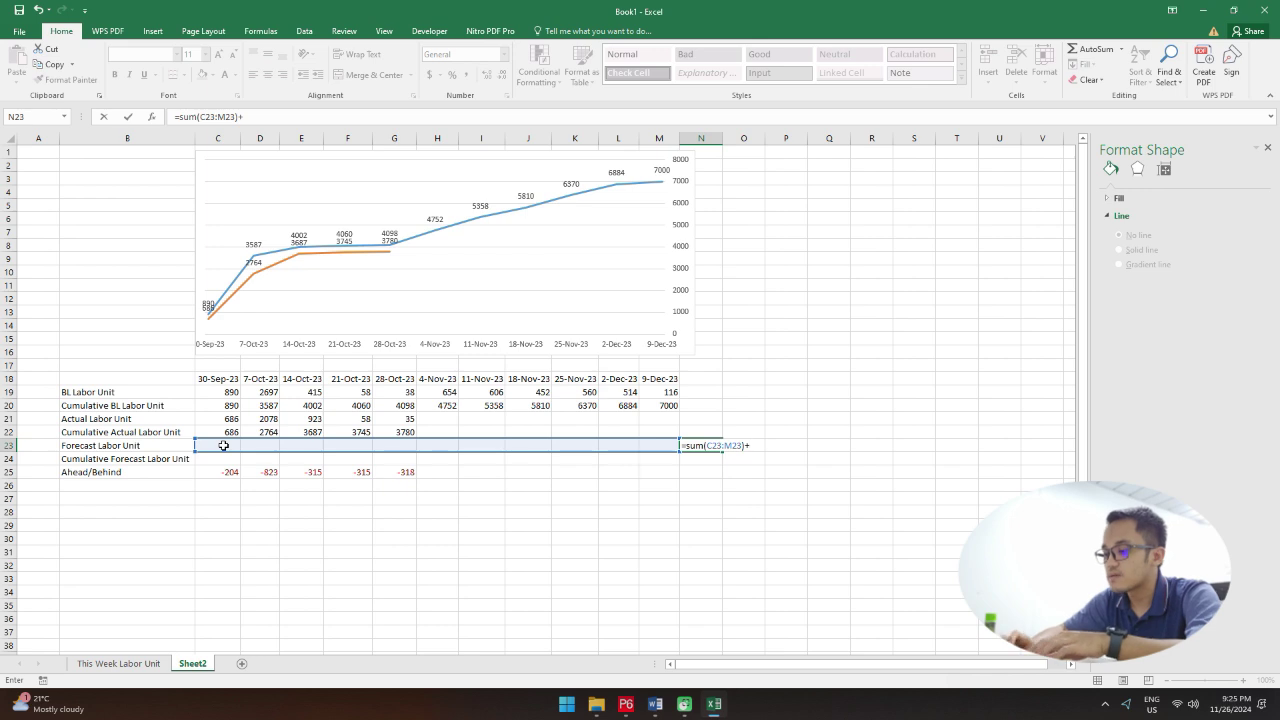
pyautogui.write('su')
pyautogui.press('BackSpace')
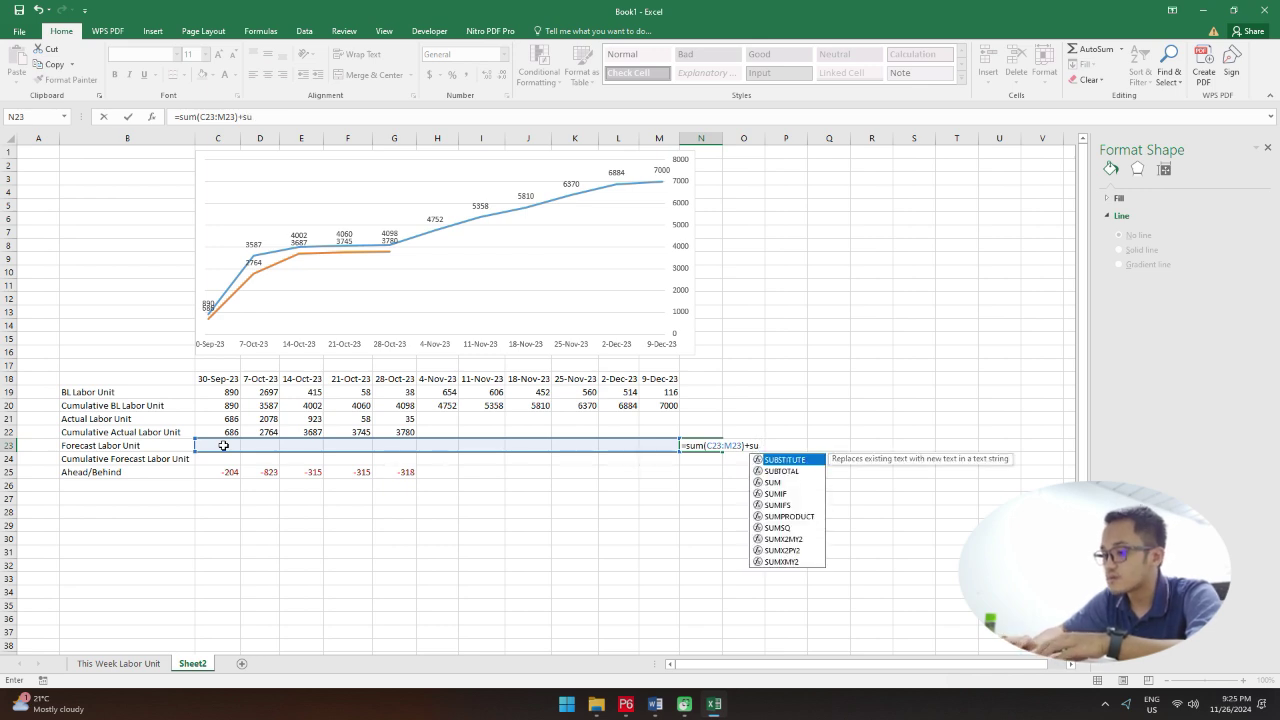
pyautogui.write('m(')
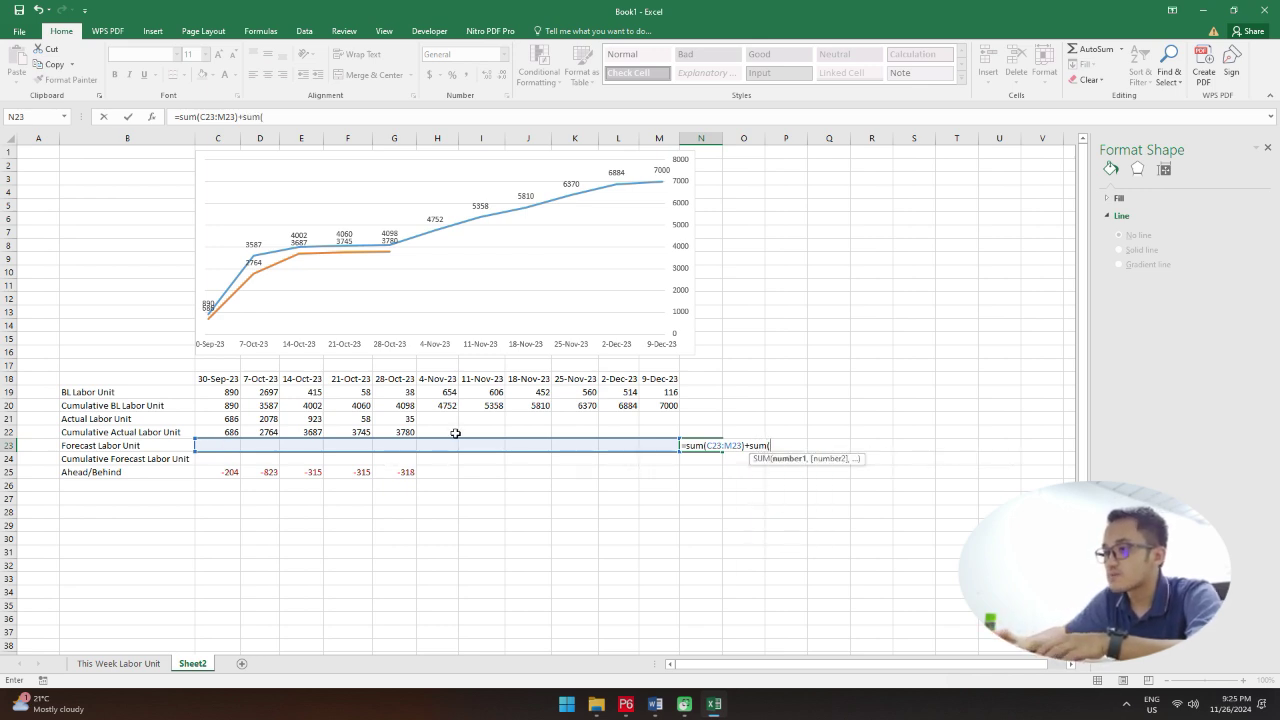
pyautogui.moveTo(657, 420); pyautogui.dragTo(218, 417)
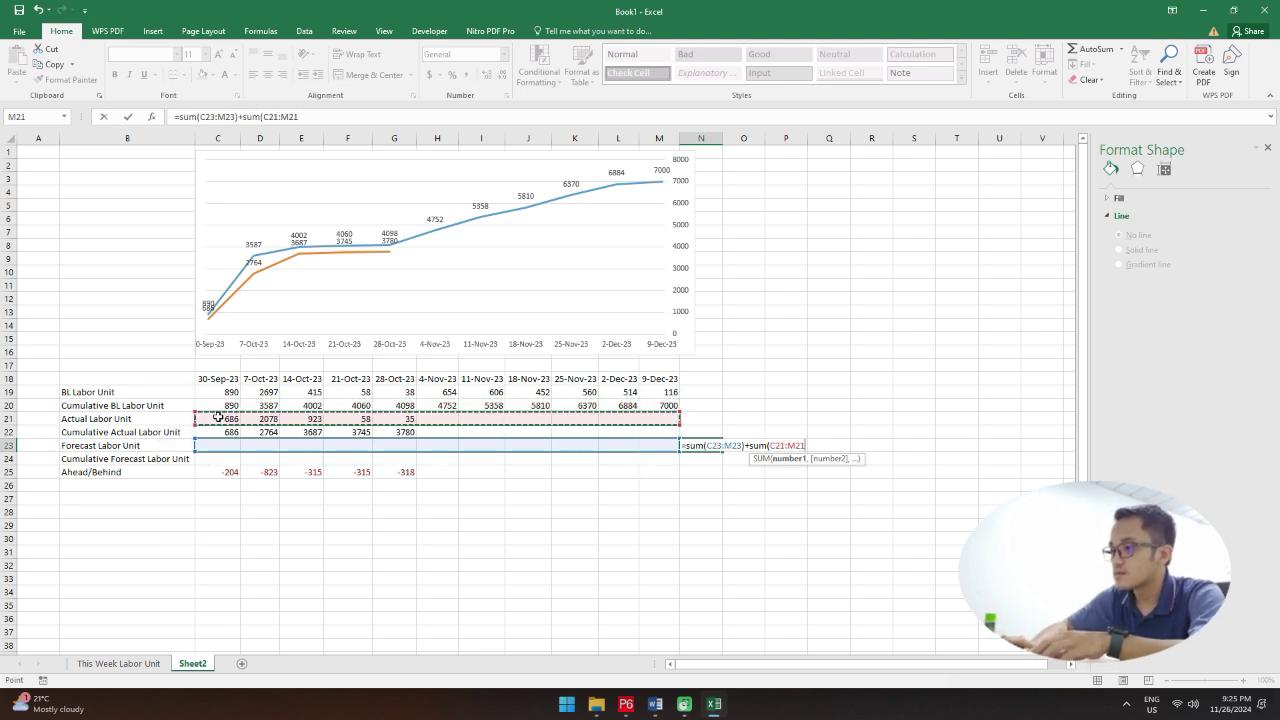
pyautogui.press('Return')
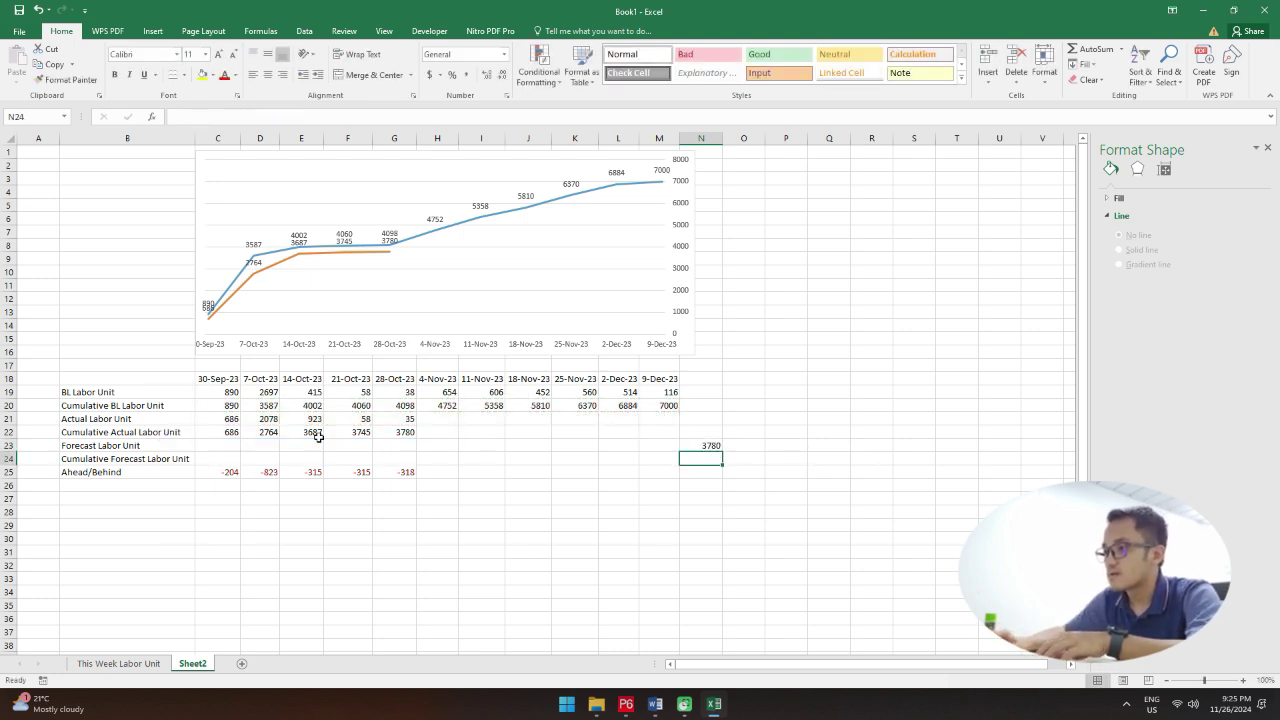
pyautogui.click(709, 445)
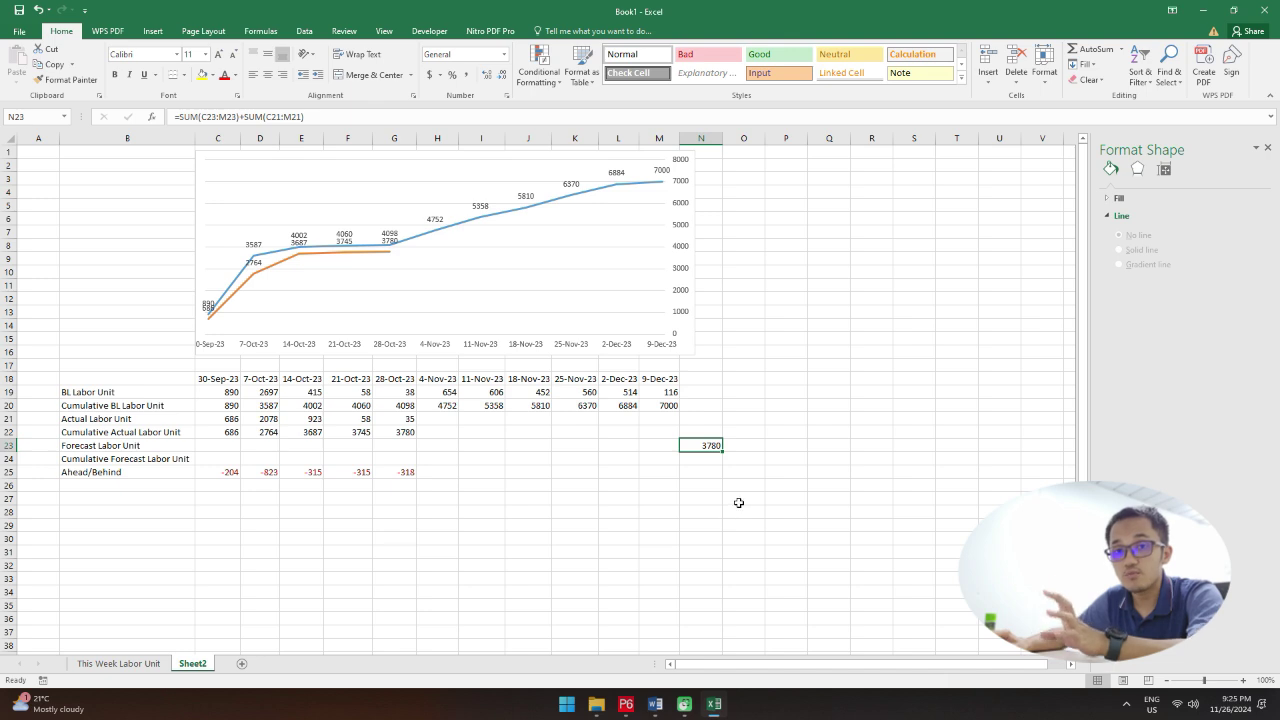
# Step: Total the BL Labor Unit row in N19 with =SUM(C19:M19) and compare it with the total in N23
pyautogui.click(703, 392)
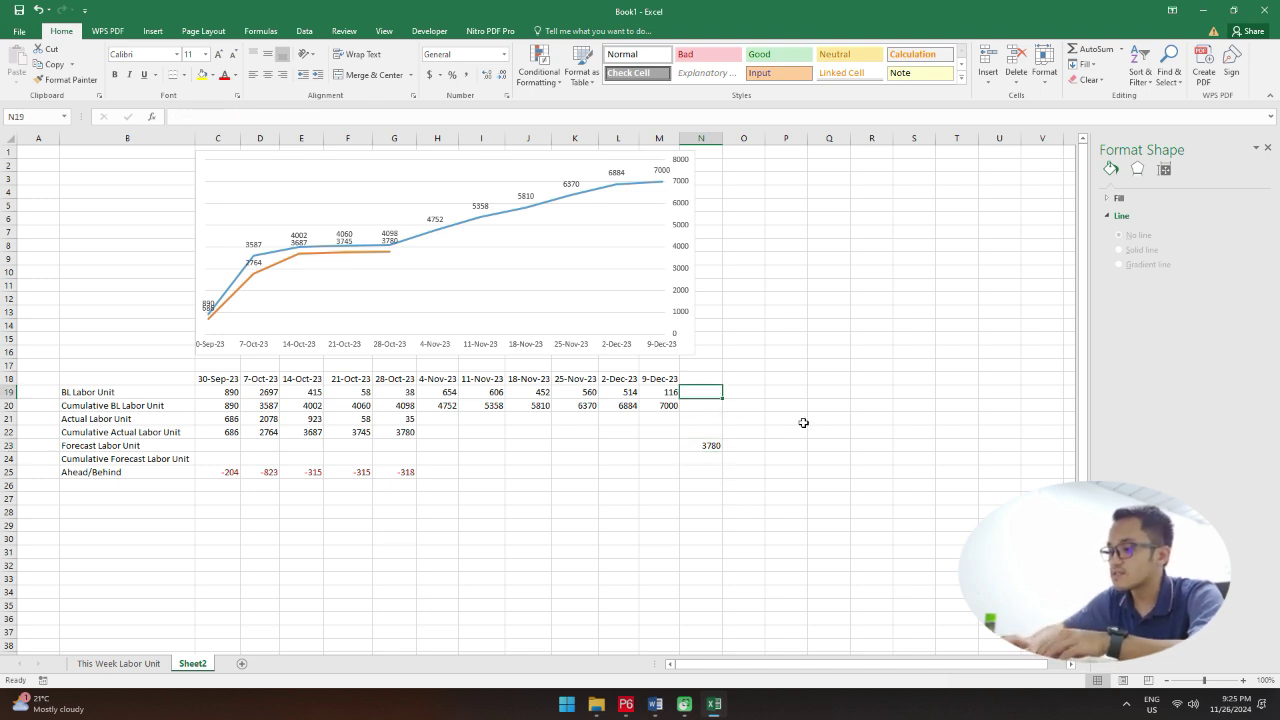
pyautogui.write('=sum(')
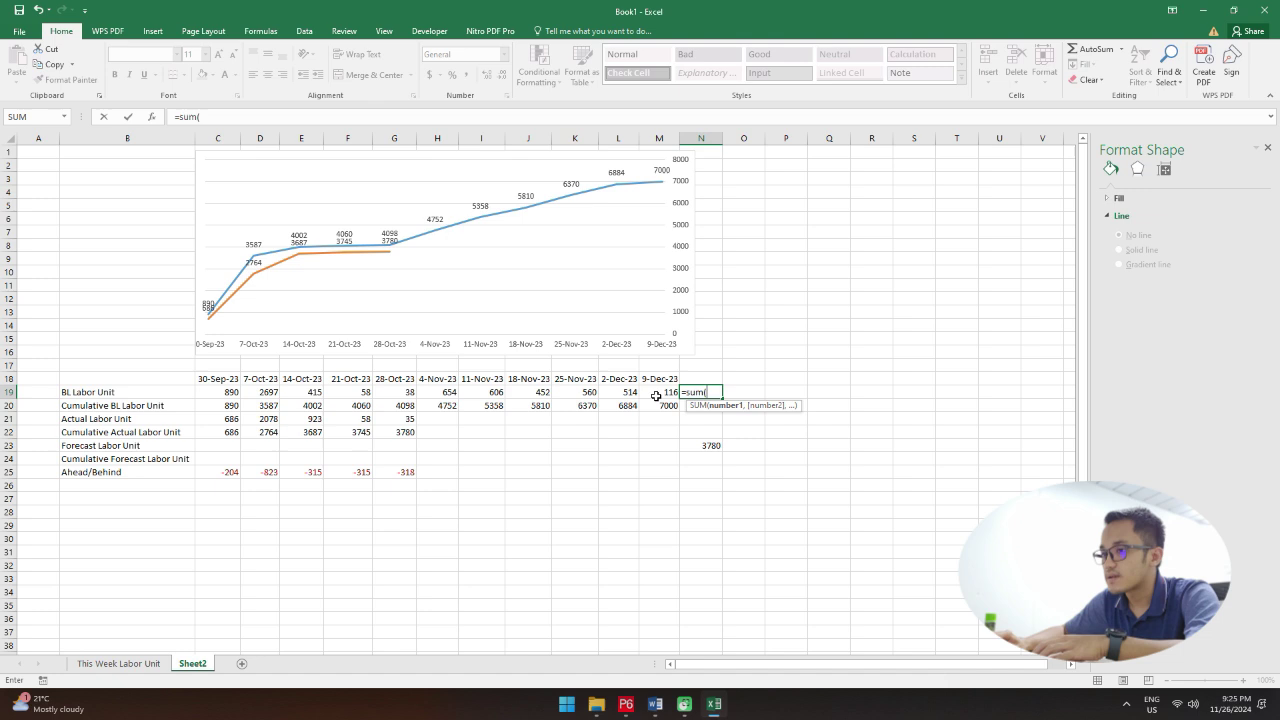
pyautogui.moveTo(660, 392); pyautogui.dragTo(225, 393)
pyautogui.press('Return')
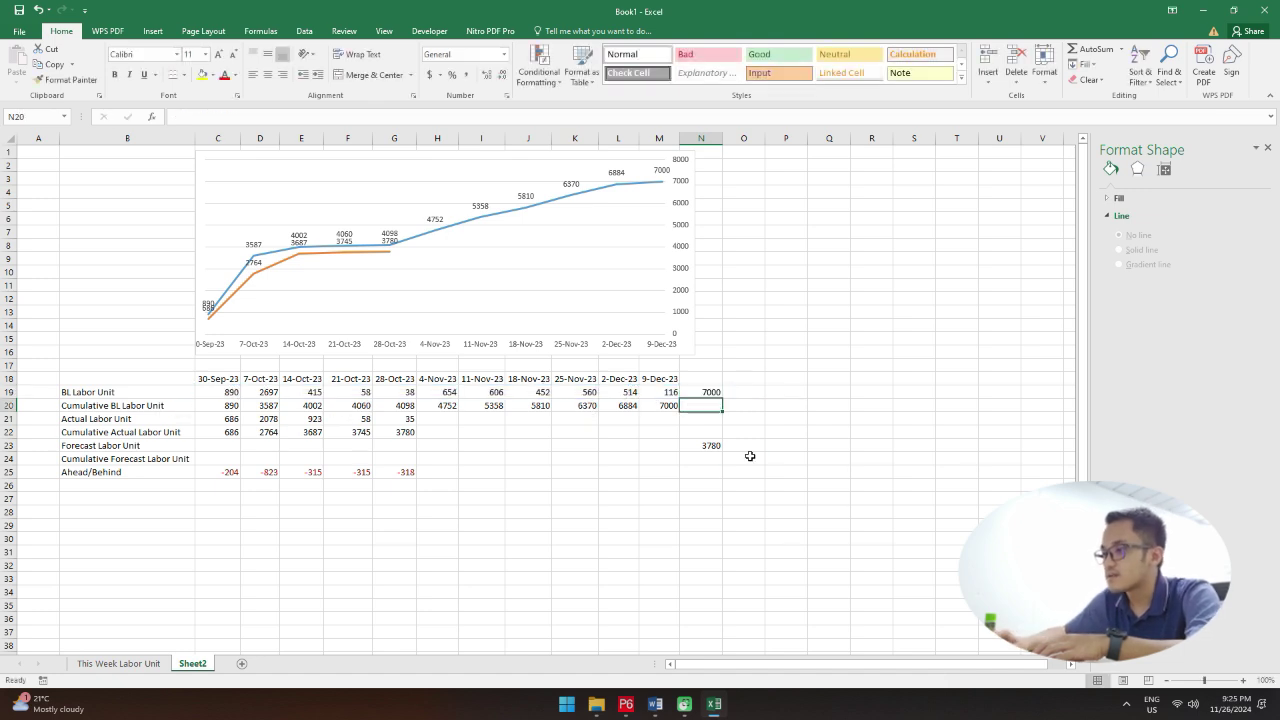
pyautogui.moveTo(711, 392); pyautogui.dragTo(700, 453)
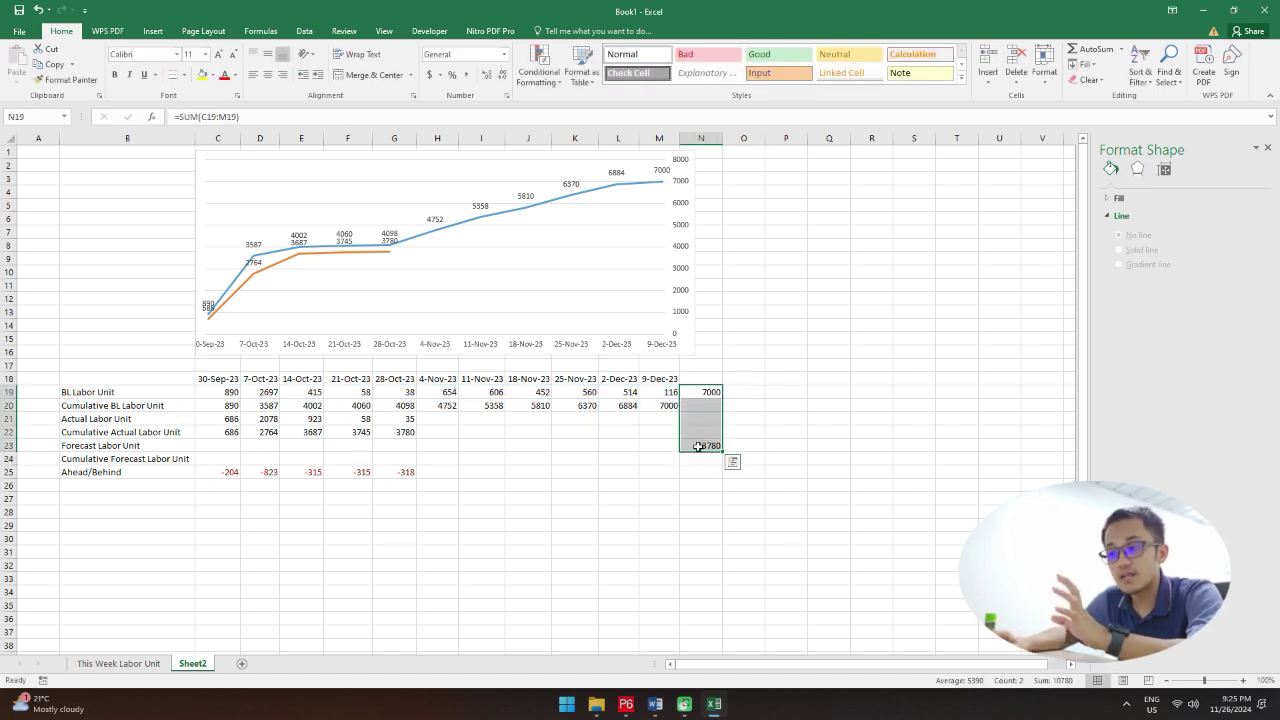
pyautogui.click(896, 406)
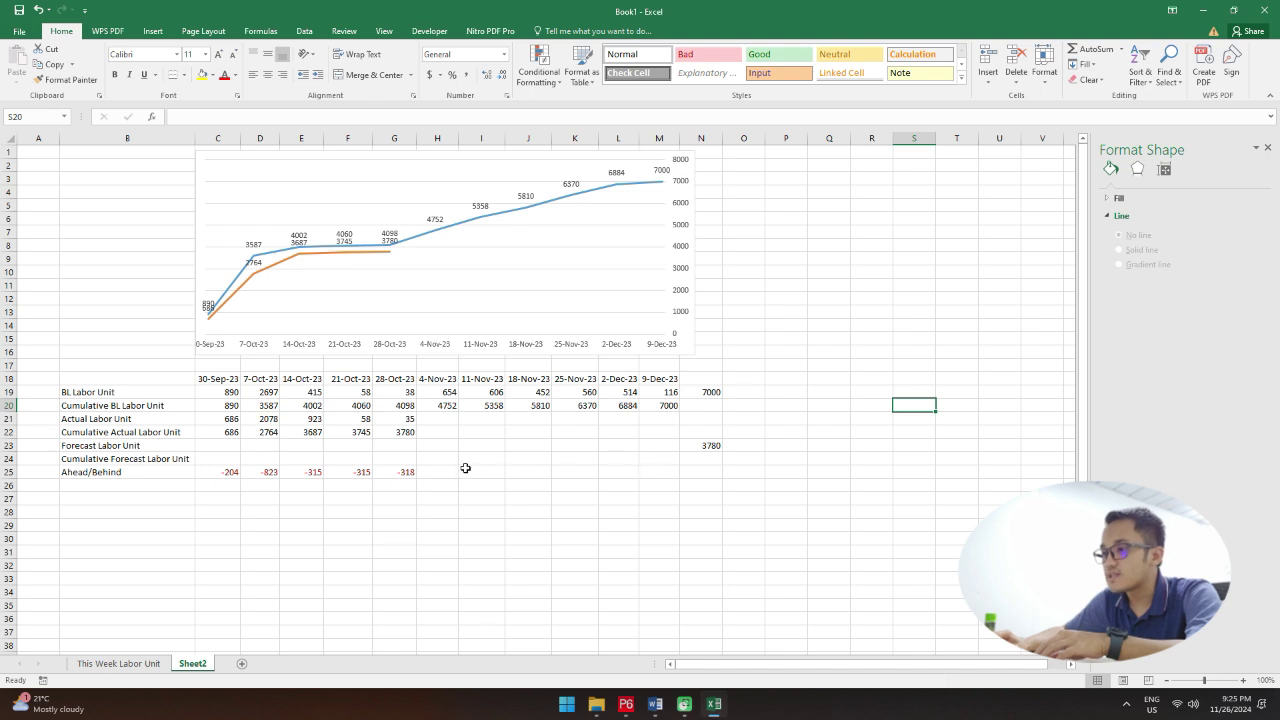
# Step: Enter a trial forecast of 1000 labor units in H23 and I23, and fill it across through M23
pyautogui.click(436, 446)
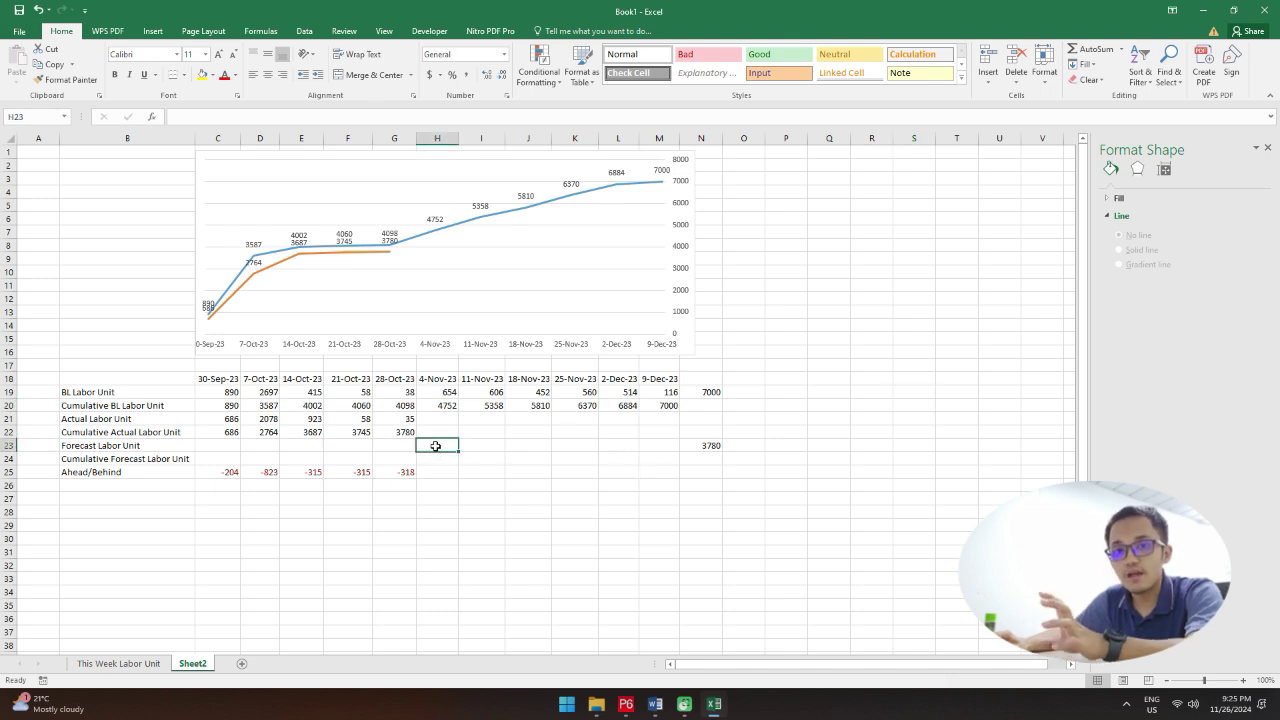
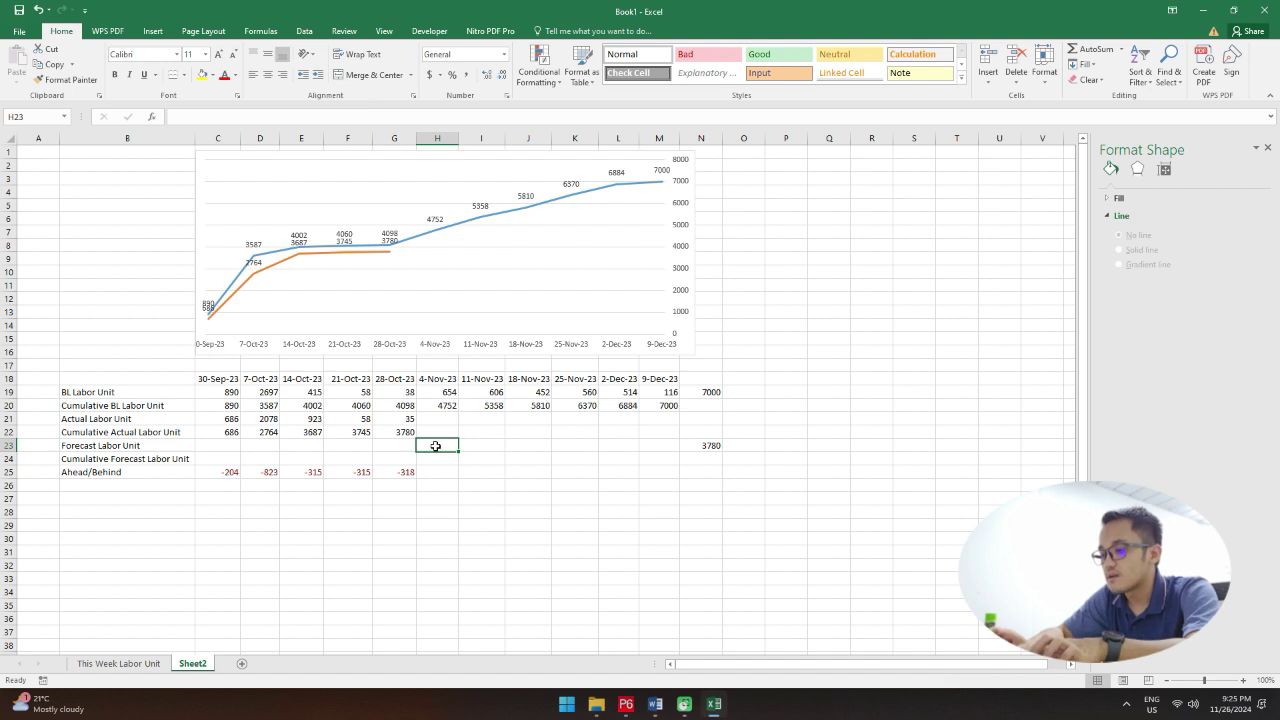
pyautogui.write('11')
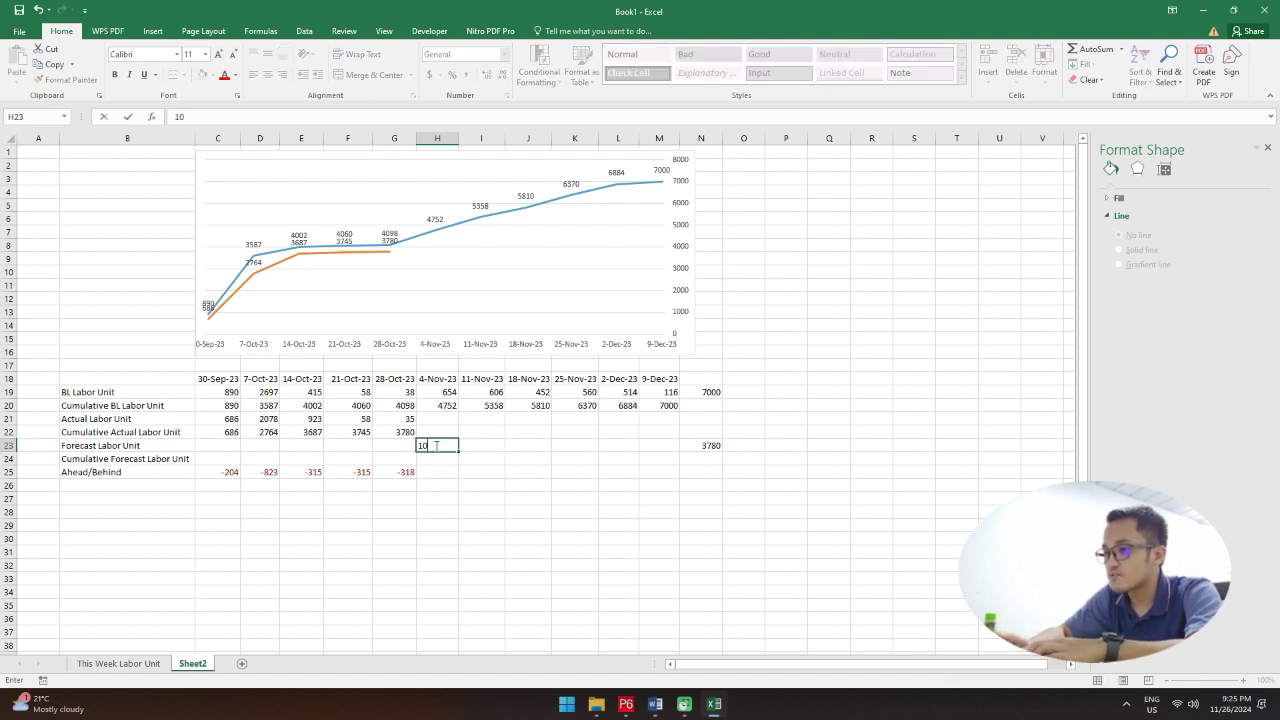
pyautogui.press('Tab')
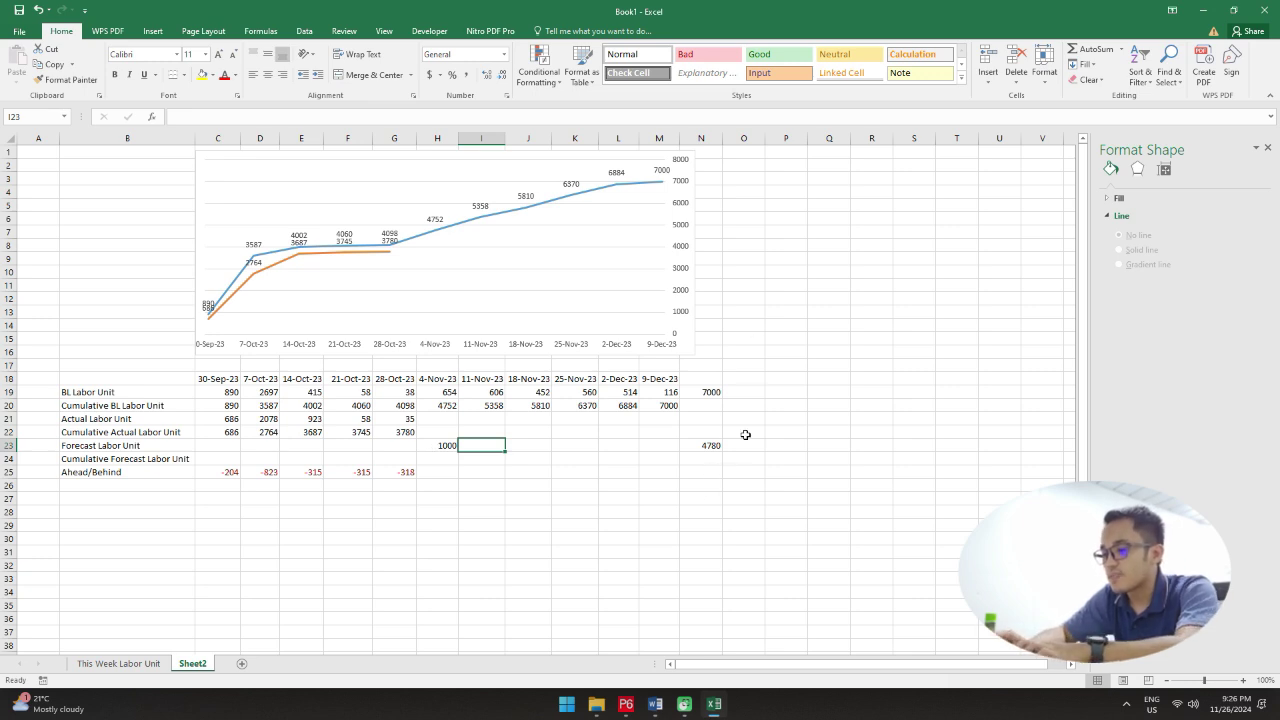
pyautogui.write('1000')
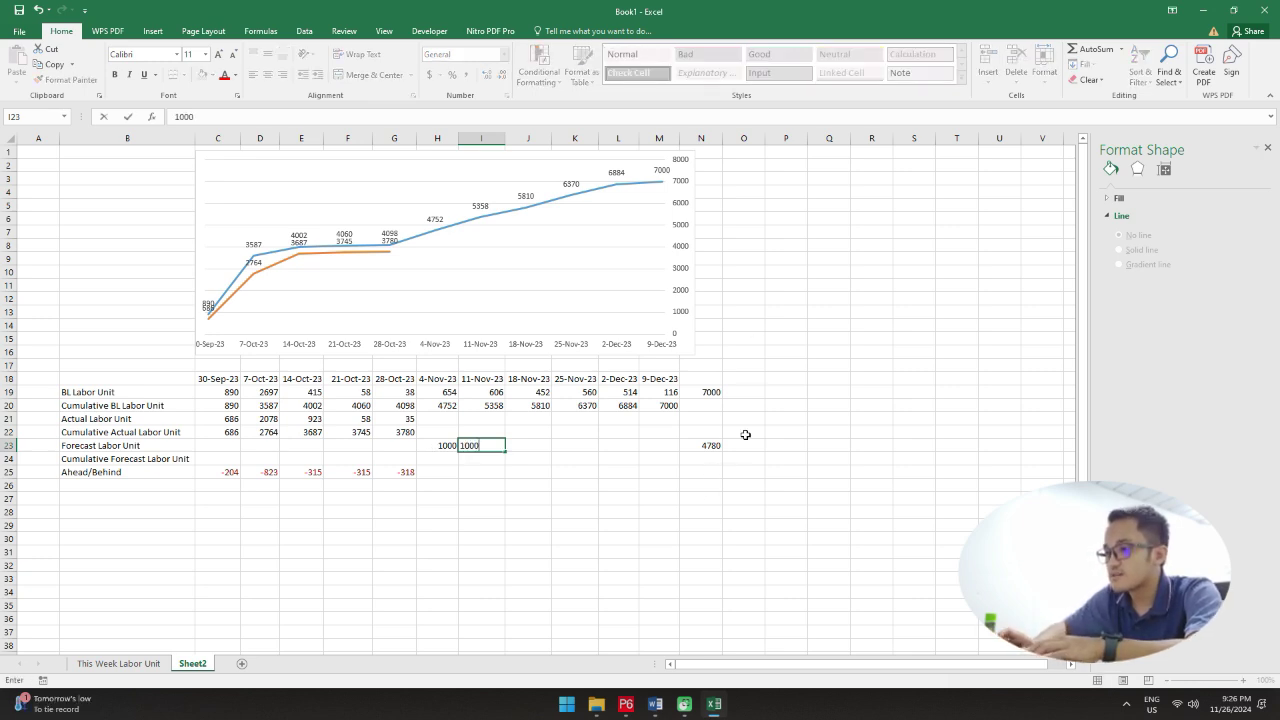
pyautogui.hotkey('ctrl', 'Return')
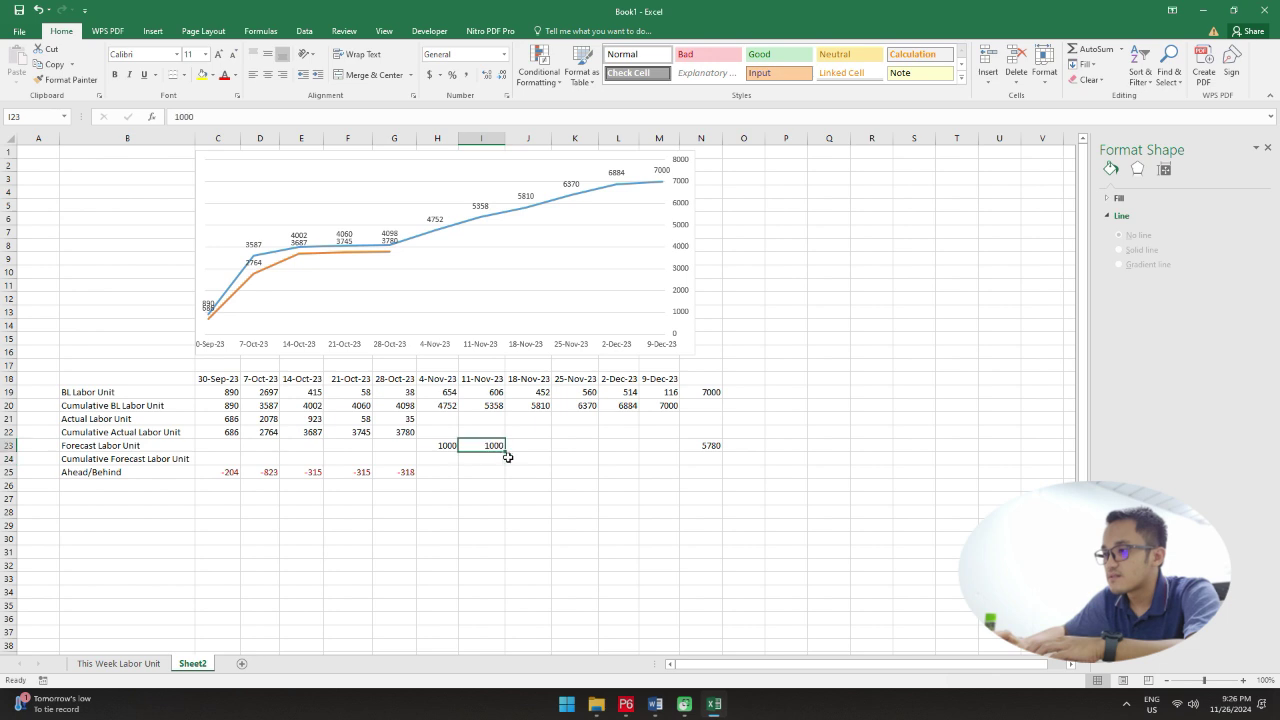
pyautogui.moveTo(505, 451); pyautogui.dragTo(677, 452)
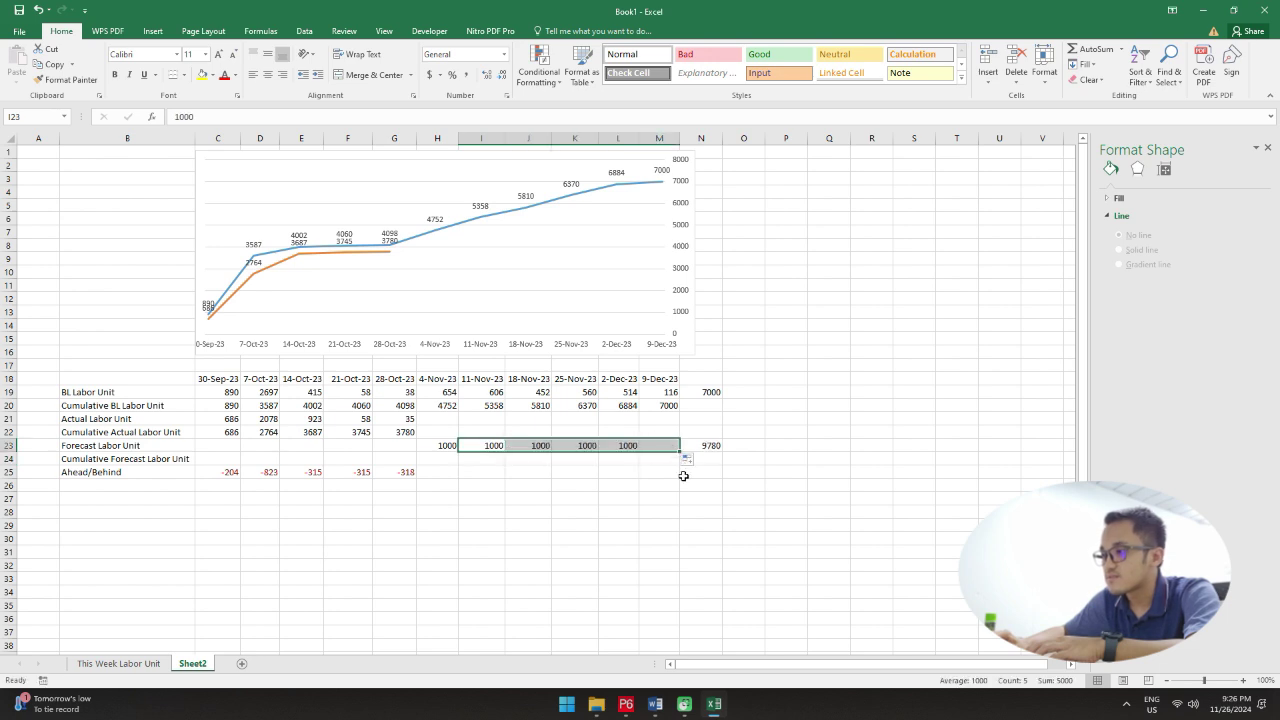
# Step: Set the forecast labor units in K23 to 500 and fill that value across I23:M23
pyautogui.click(594, 447)
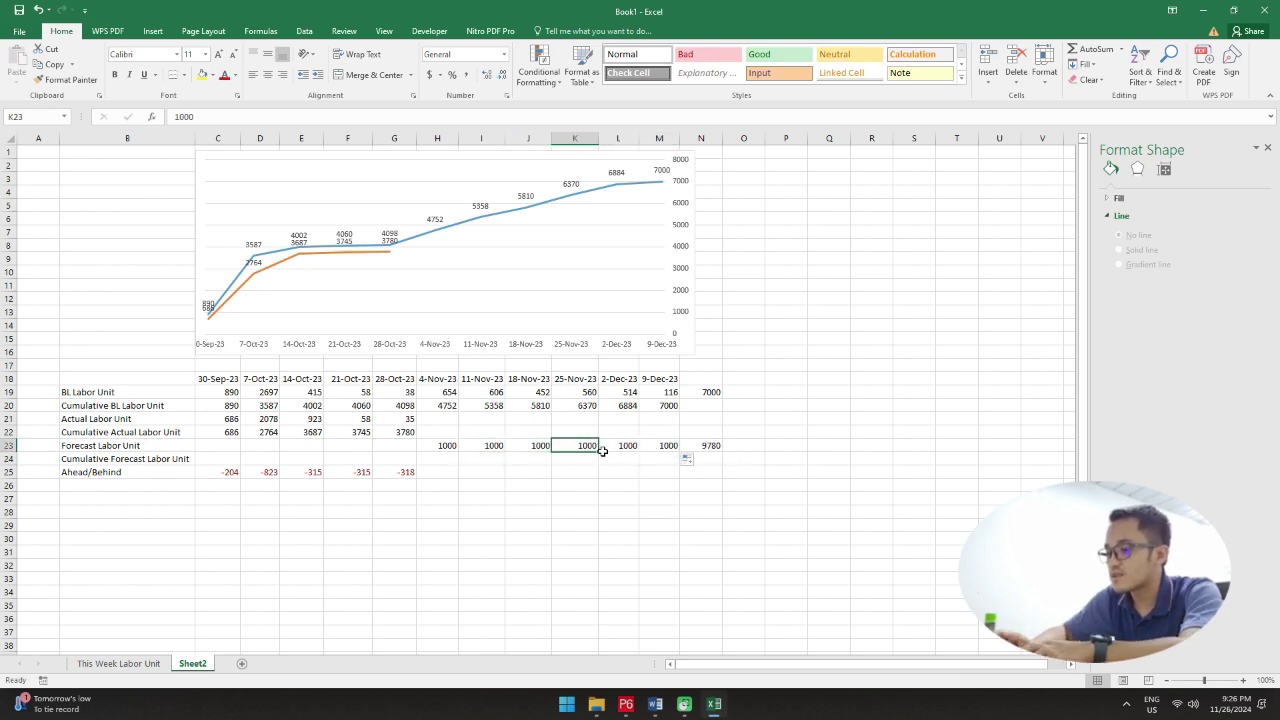
pyautogui.write('500')
pyautogui.hotkey('ctrl', 'Return')
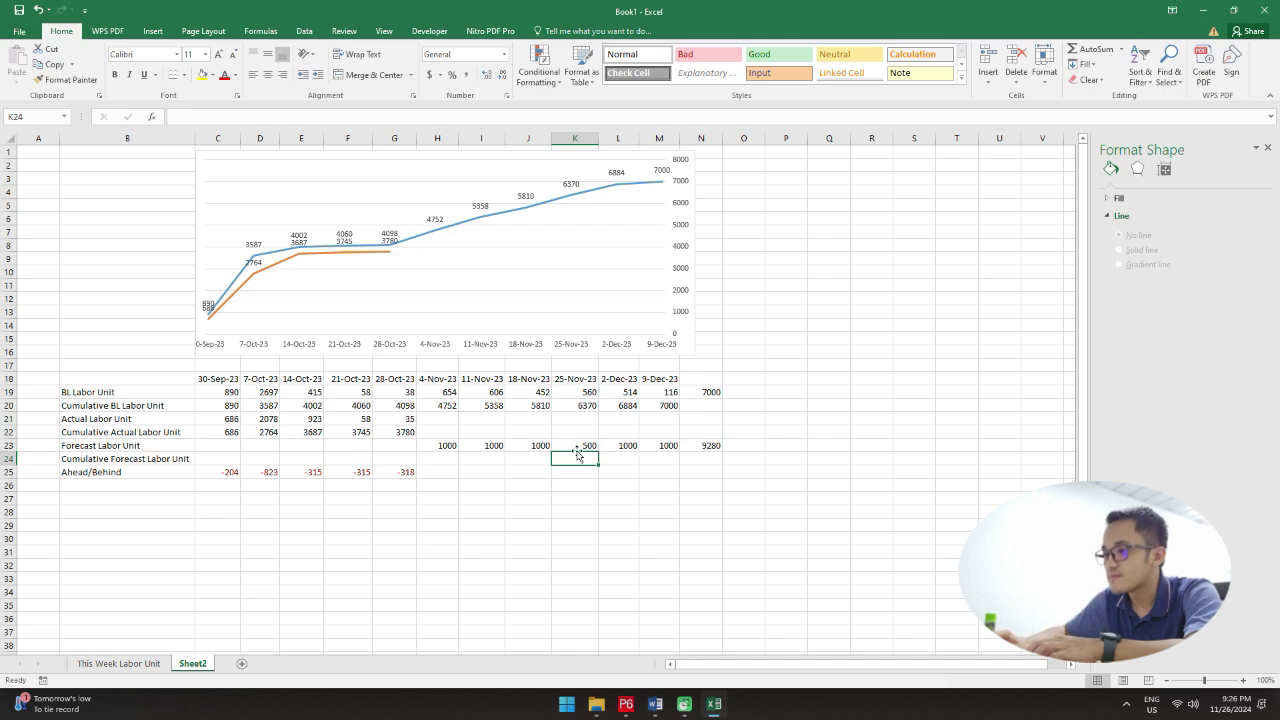
pyautogui.moveTo(598, 454); pyautogui.dragTo(674, 458)
pyautogui.click(575, 448)
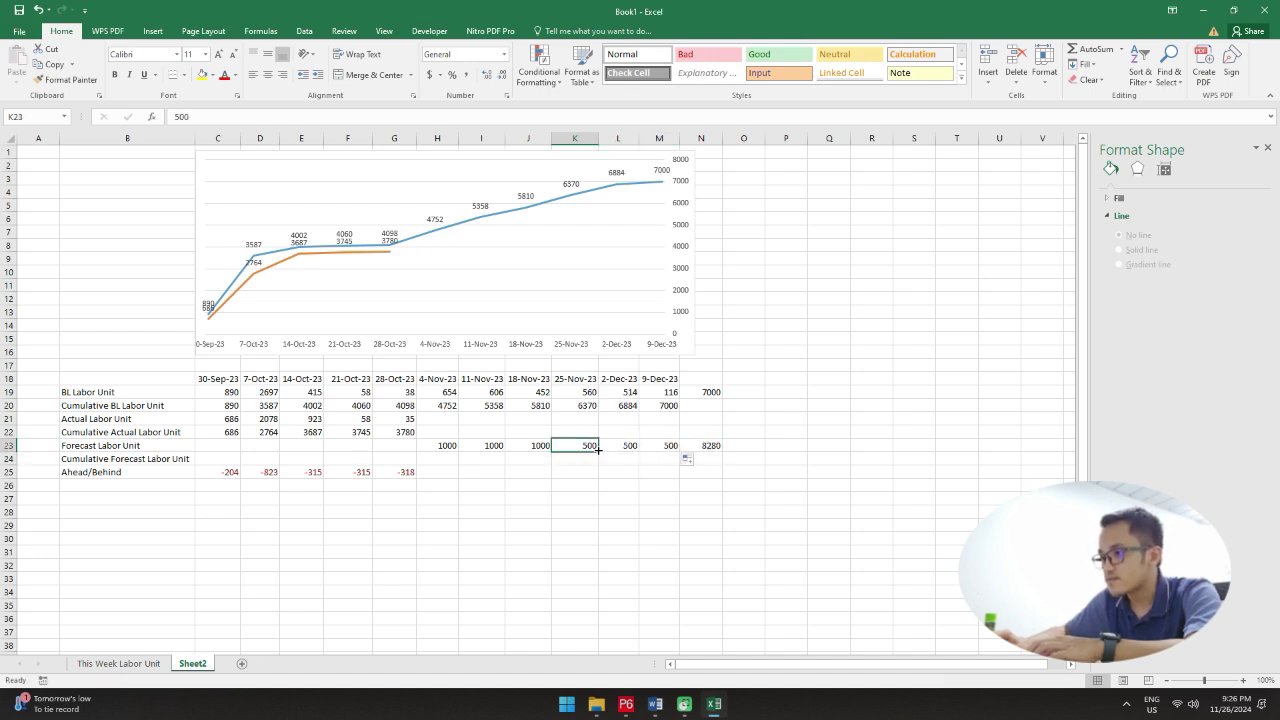
pyautogui.moveTo(597, 455); pyautogui.dragTo(477, 454)
# Step: Set the 4-Nov-23 forecast labor units in H23 to 720 and review the forecast row
pyautogui.click(444, 448)
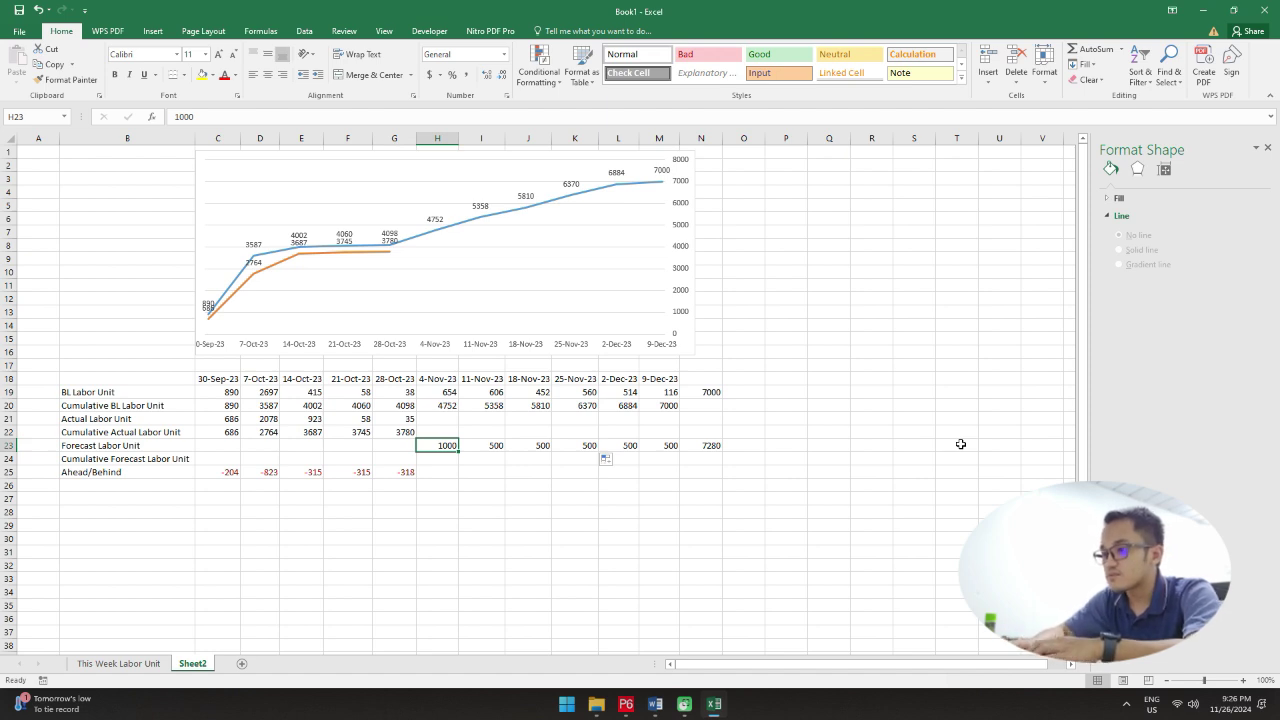
pyautogui.write('720')
pyautogui.press('Return')
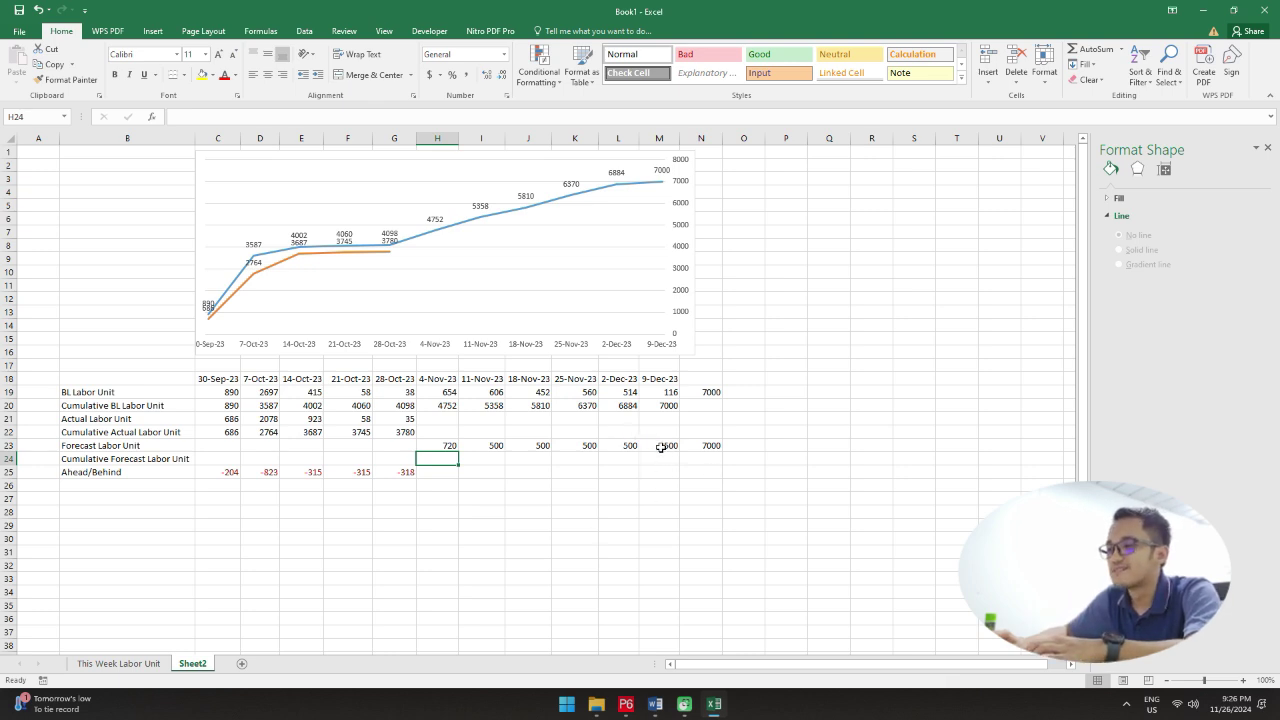
pyautogui.moveTo(660, 447); pyautogui.dragTo(432, 447)
pyautogui.click(528, 565)
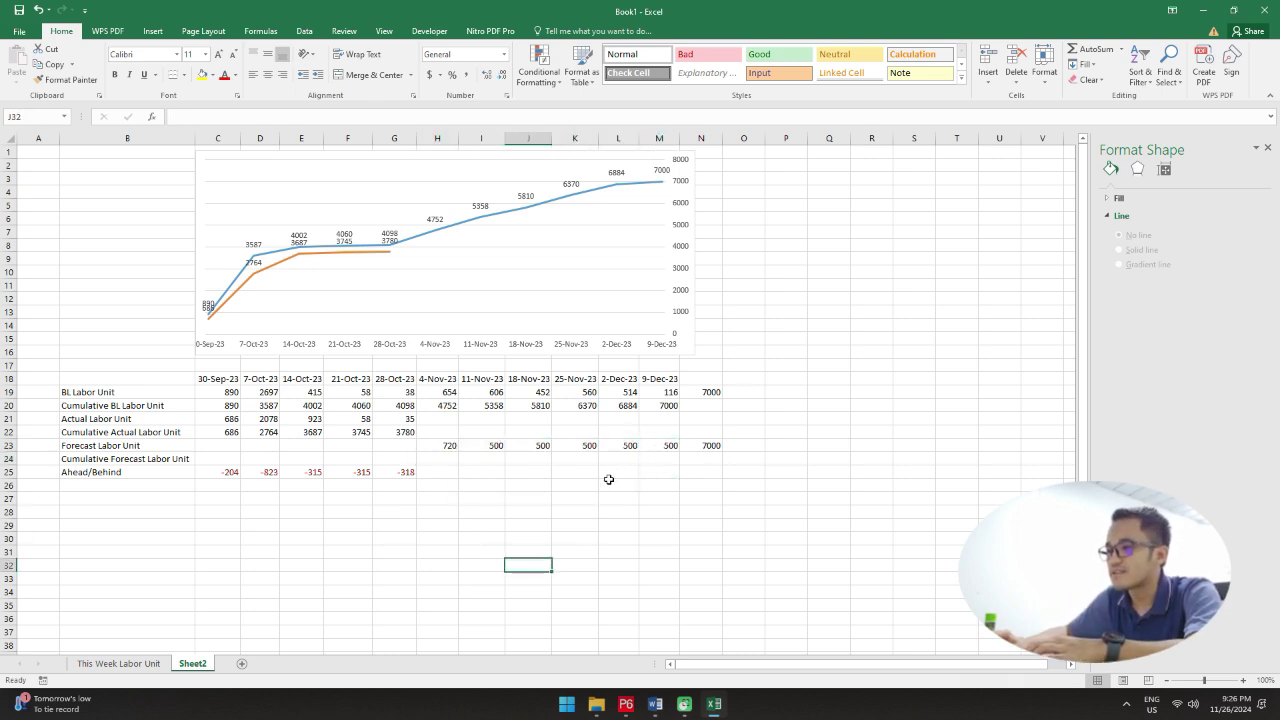
pyautogui.click(441, 462)
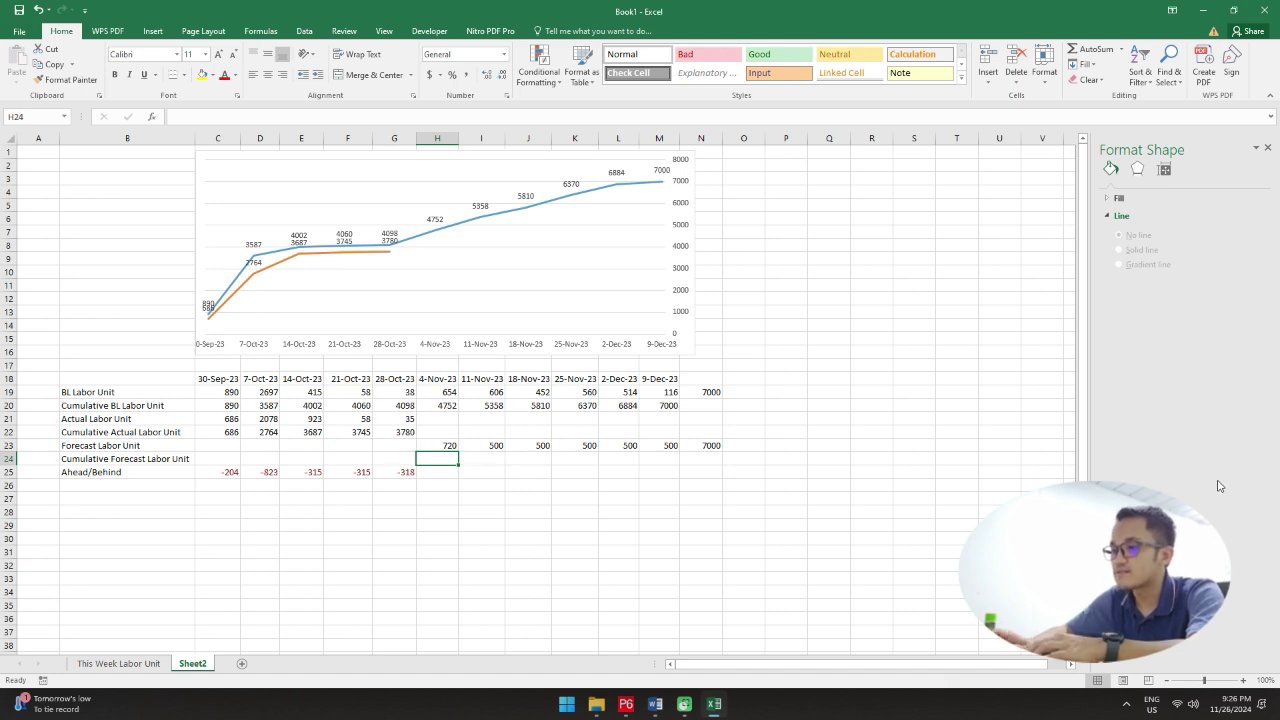
pyautogui.write('=')
pyautogui.press('Escape')
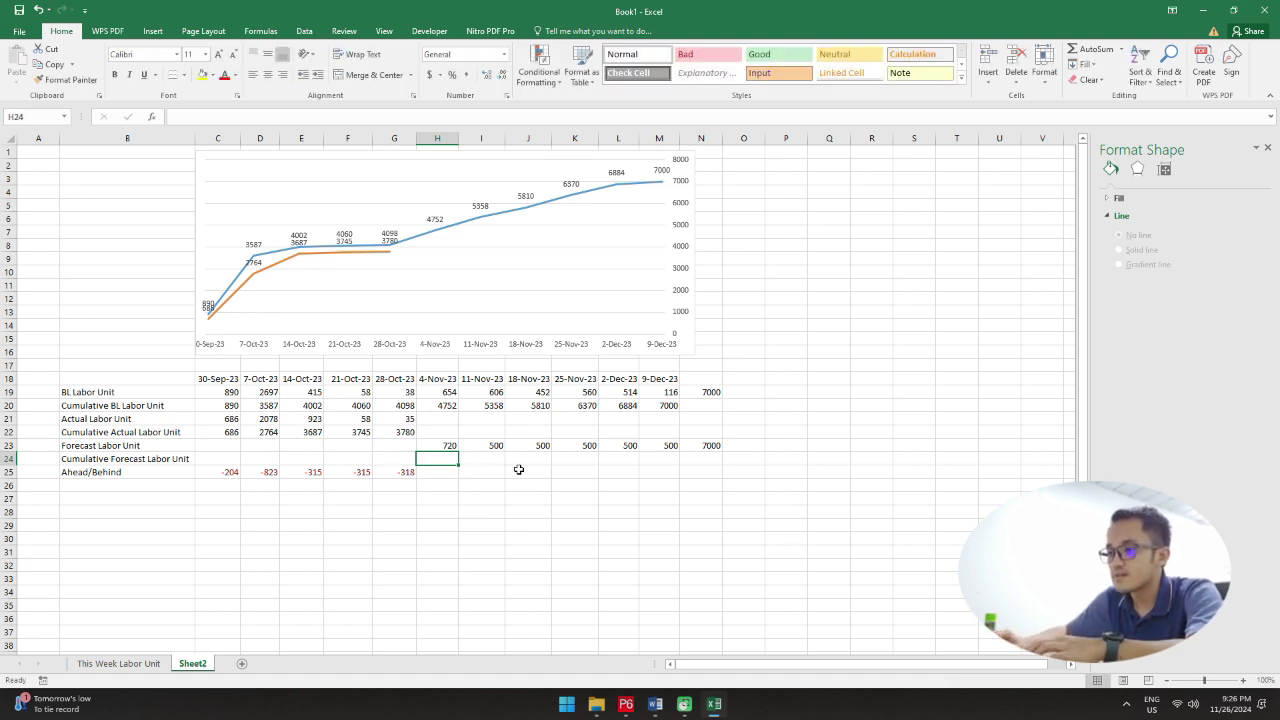
# Step: Begin a formula in G24, the Cumulative Forecast Labor Unit cell for 28-Oct-23
pyautogui.click(396, 456)
pyautogui.write('=')
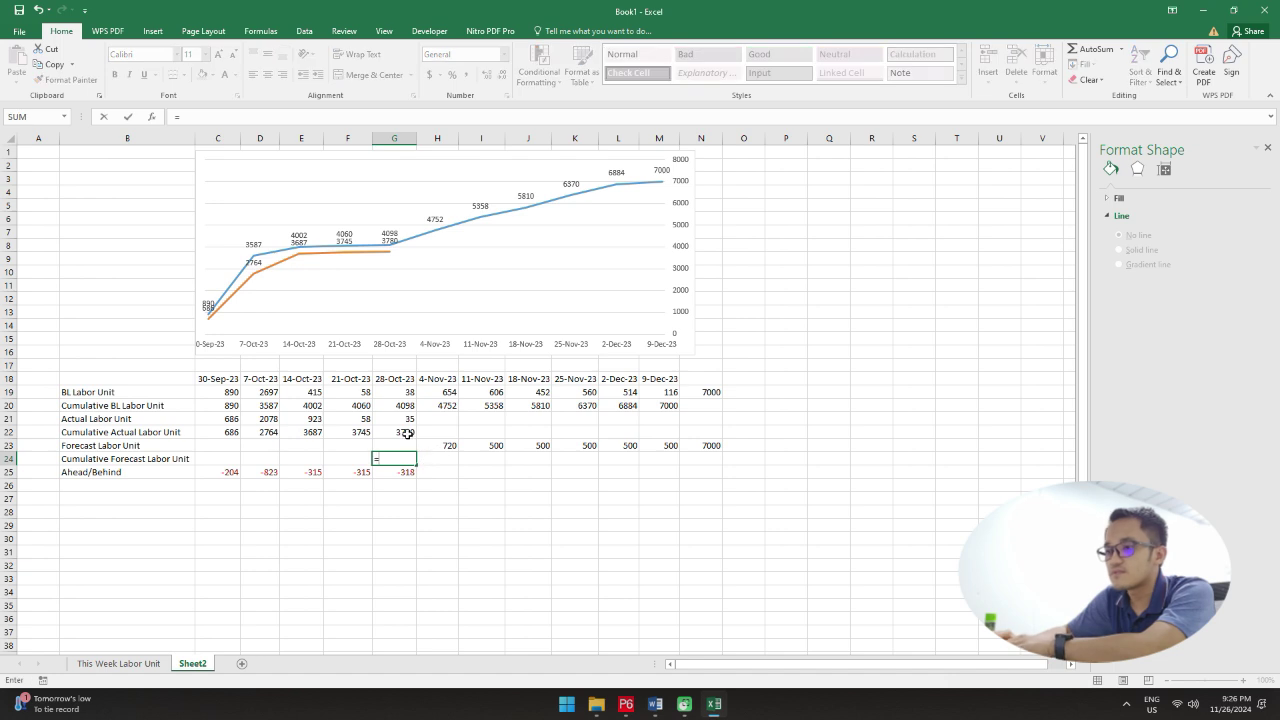
# Step: Link the 28-Oct-23 cumulative forecast in G24 to G22, and calculate H24 with the formula =H23+G24
pyautogui.click(408, 432)
pyautogui.press('Return')
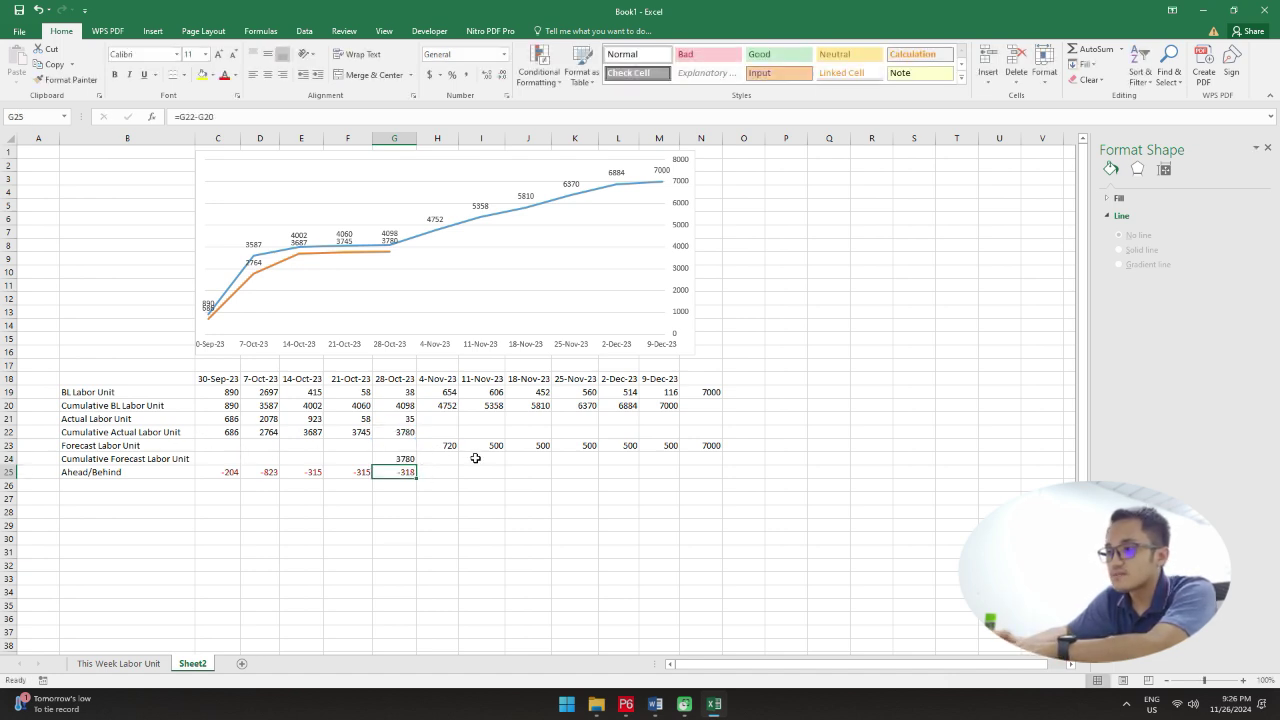
pyautogui.click(451, 458)
pyautogui.write('=')
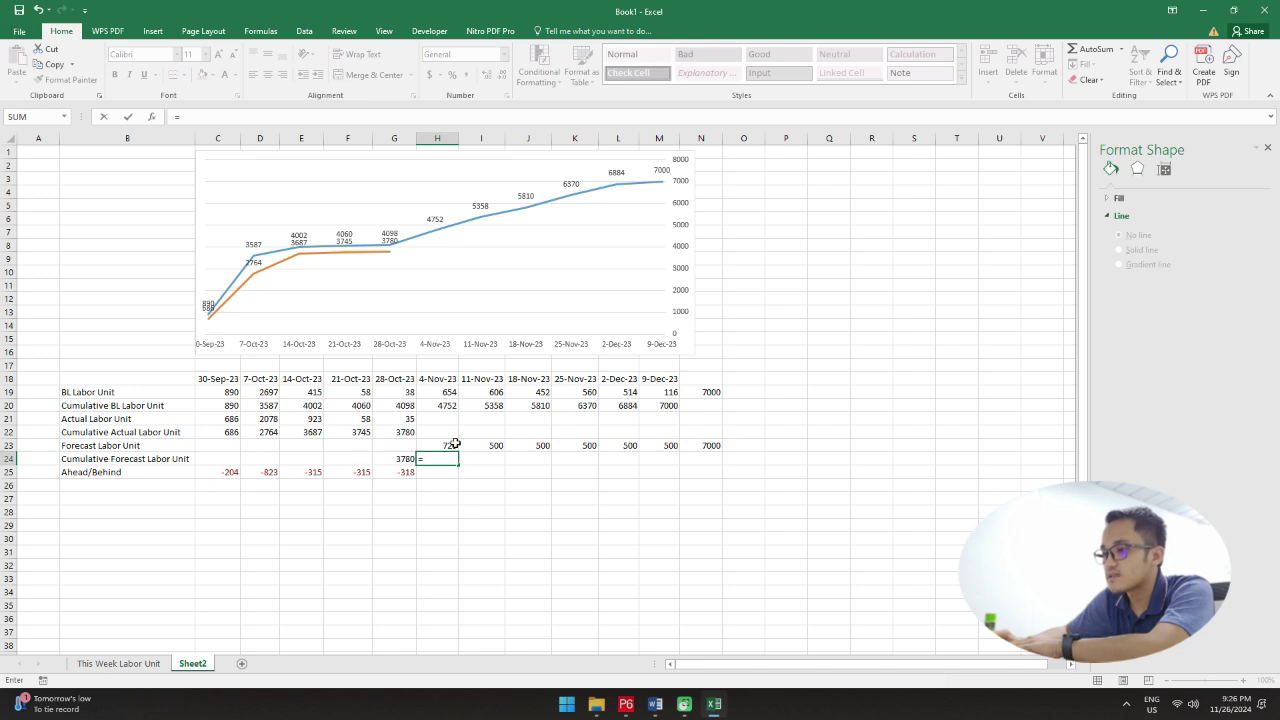
pyautogui.click(455, 443)
pyautogui.write('+')
pyautogui.click(402, 458)
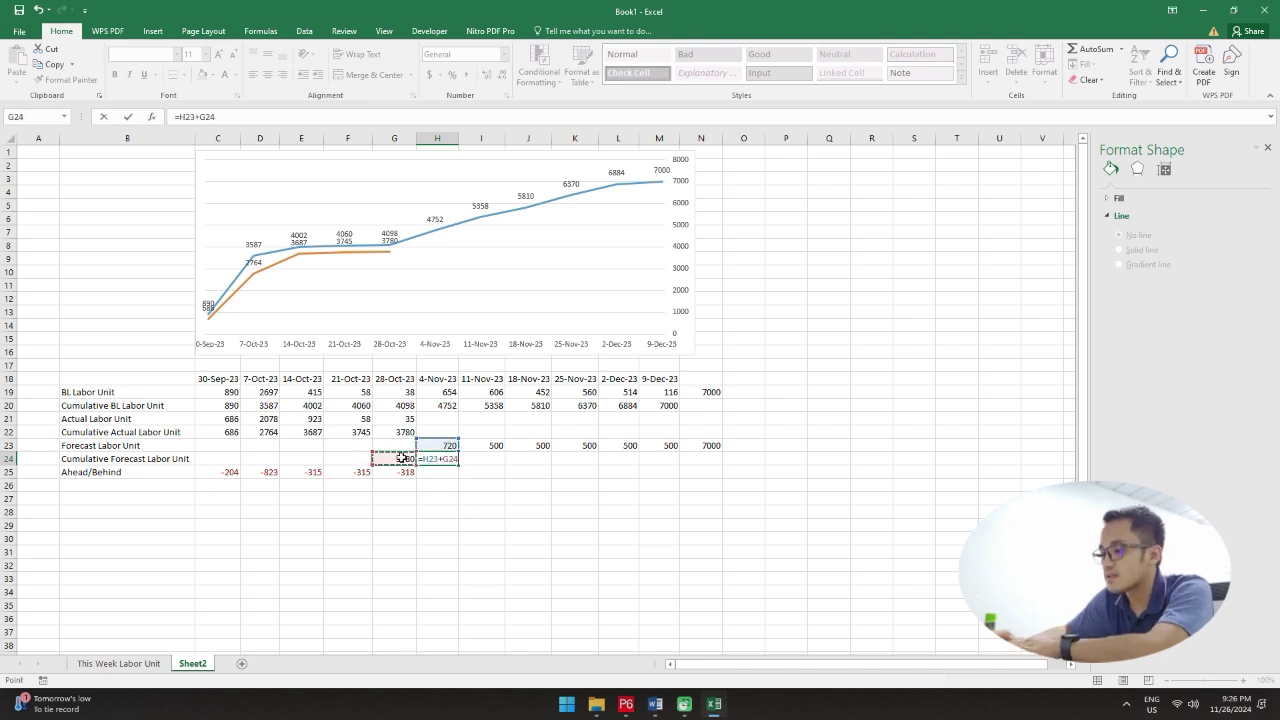
pyautogui.press('Return')
# Step: Fill the cumulative forecast formula from H24 across to M24, under 9-Dec-23
pyautogui.click(450, 459)
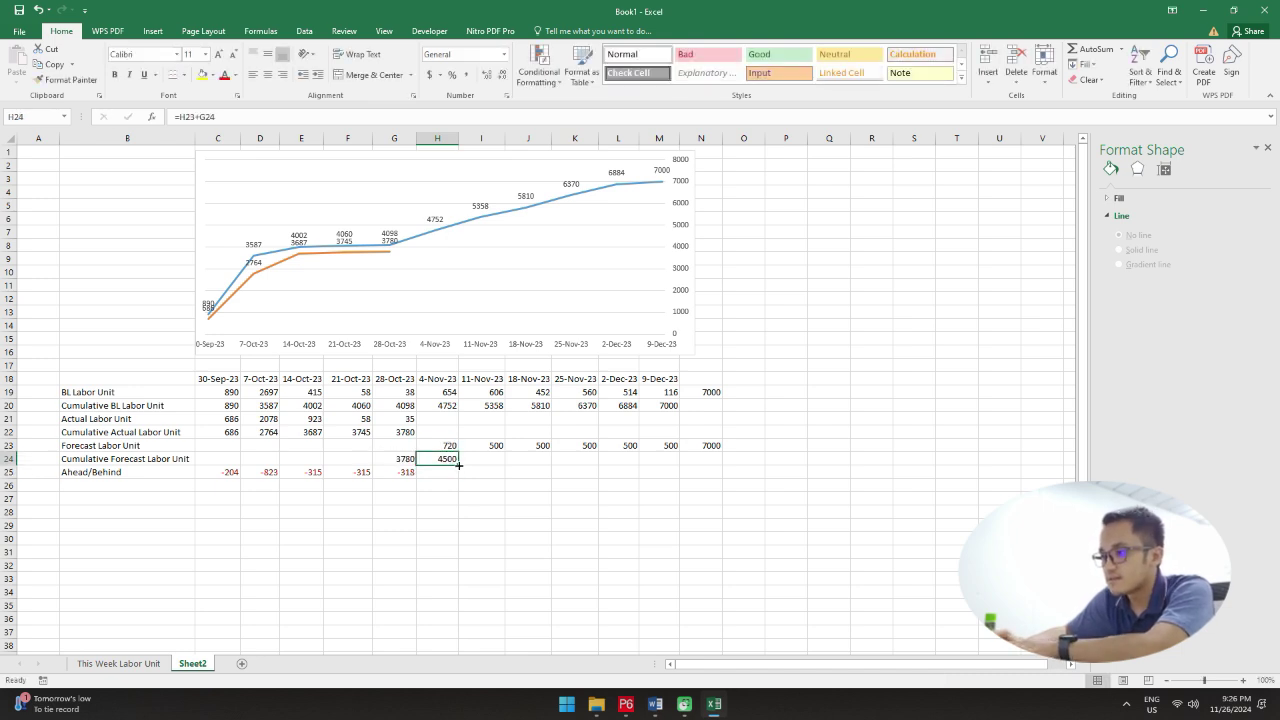
pyautogui.moveTo(459, 465); pyautogui.dragTo(686, 465)
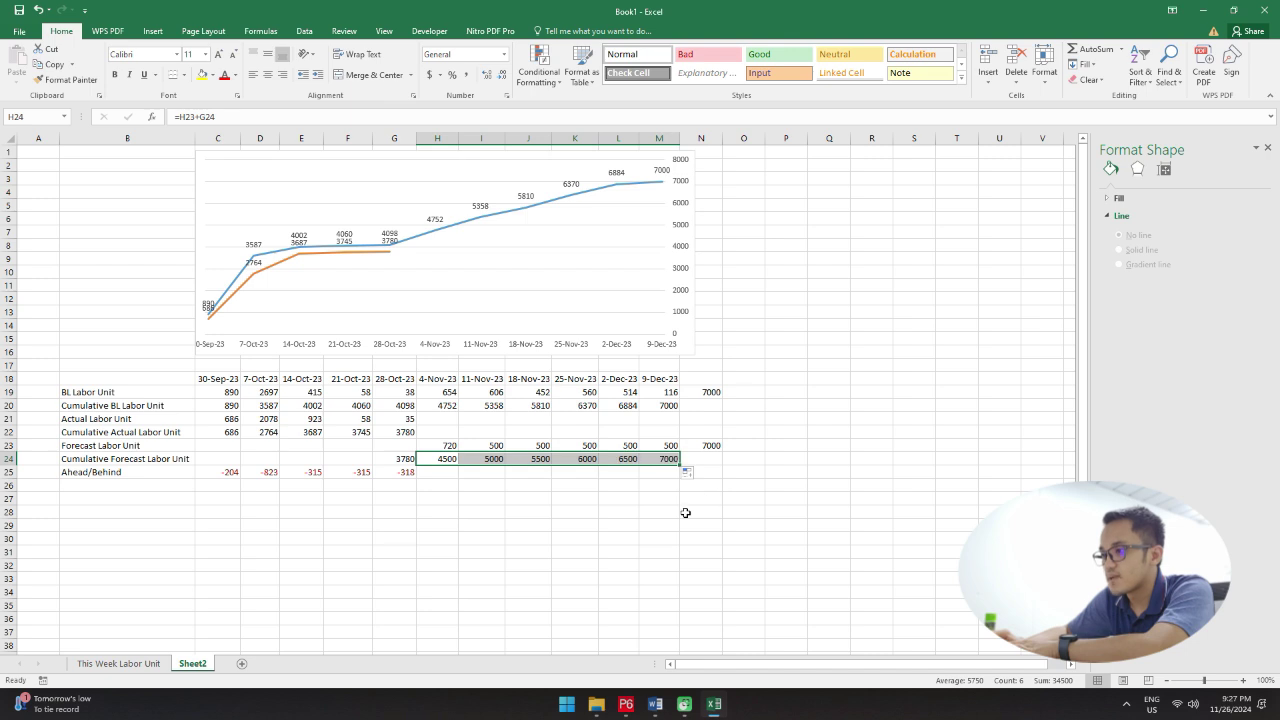
pyautogui.click(676, 512)
pyautogui.click(666, 460)
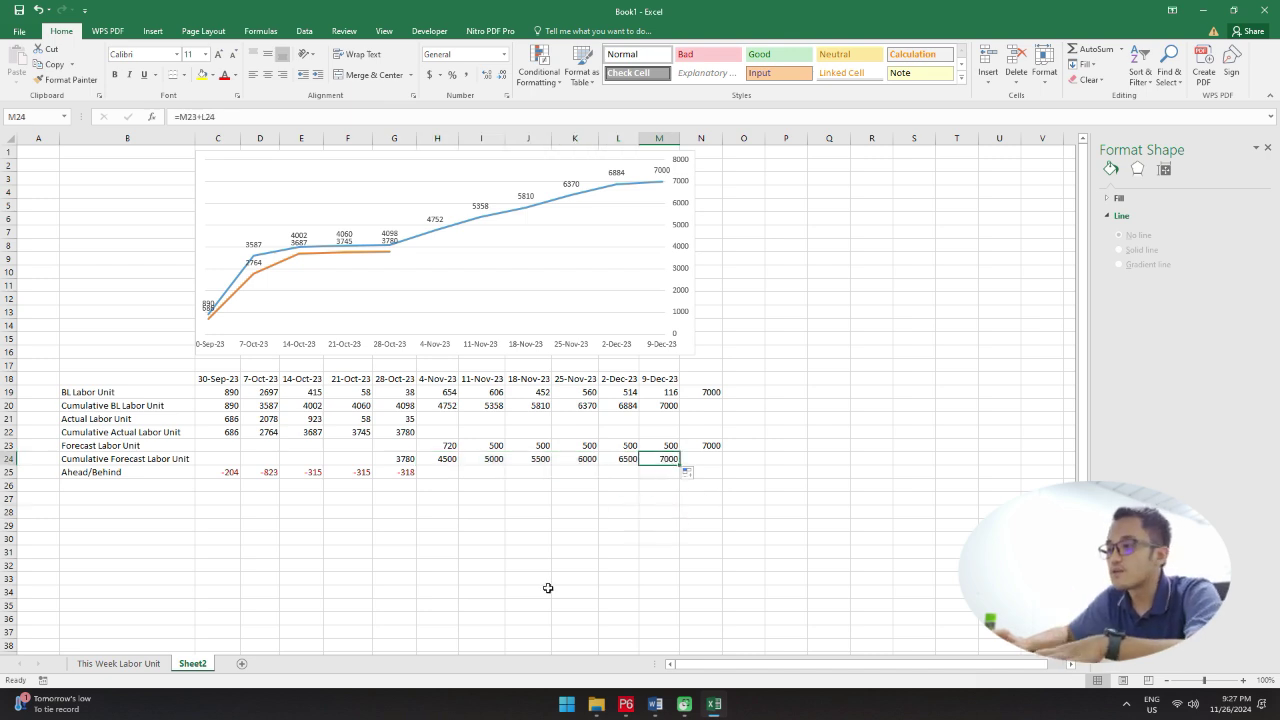
# Step: Add a chart series named from B24, Cumulative Forecast Labor Unit, with values from Sheet2 C24:M24
pyautogui.click(664, 325)
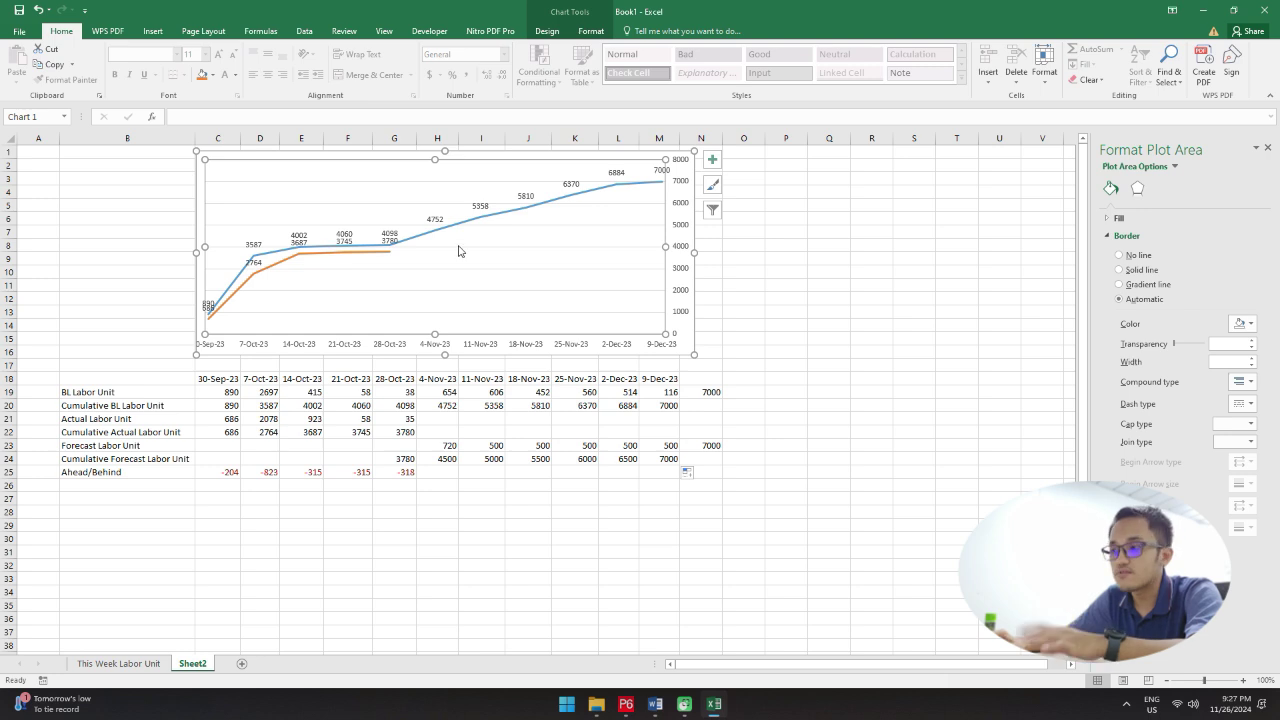
pyautogui.rightClick(424, 250)
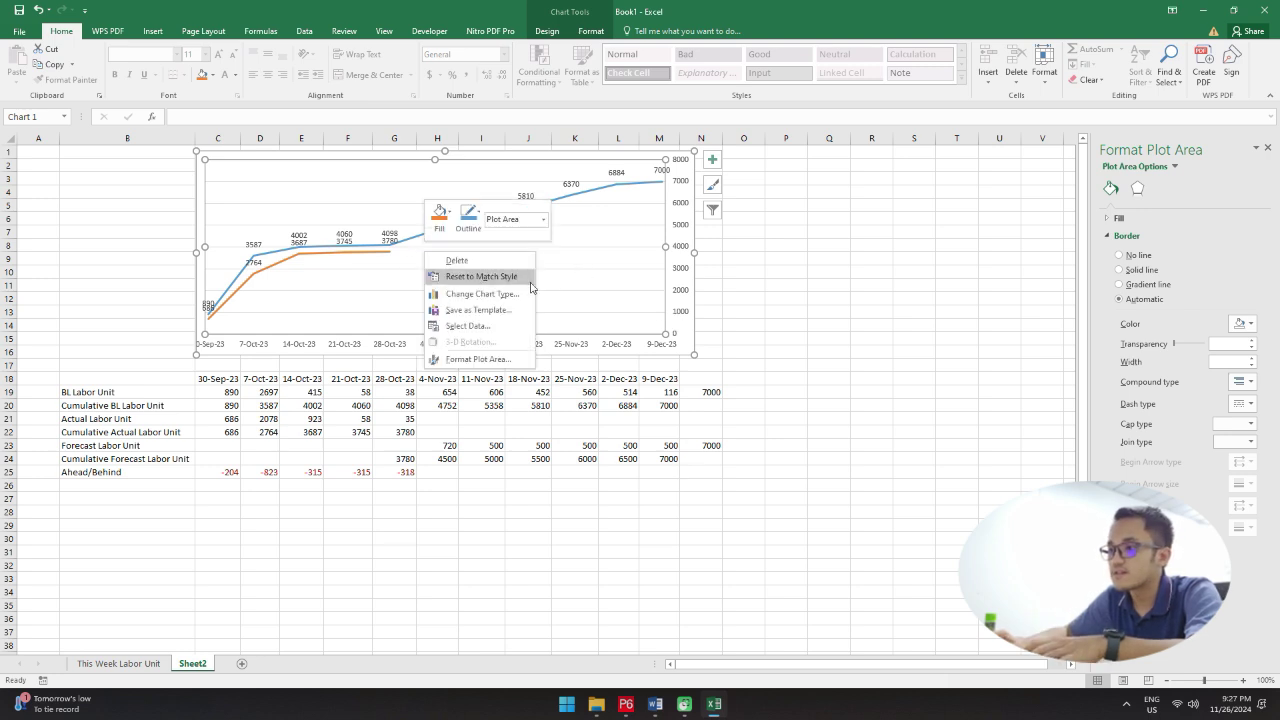
pyautogui.click(519, 331)
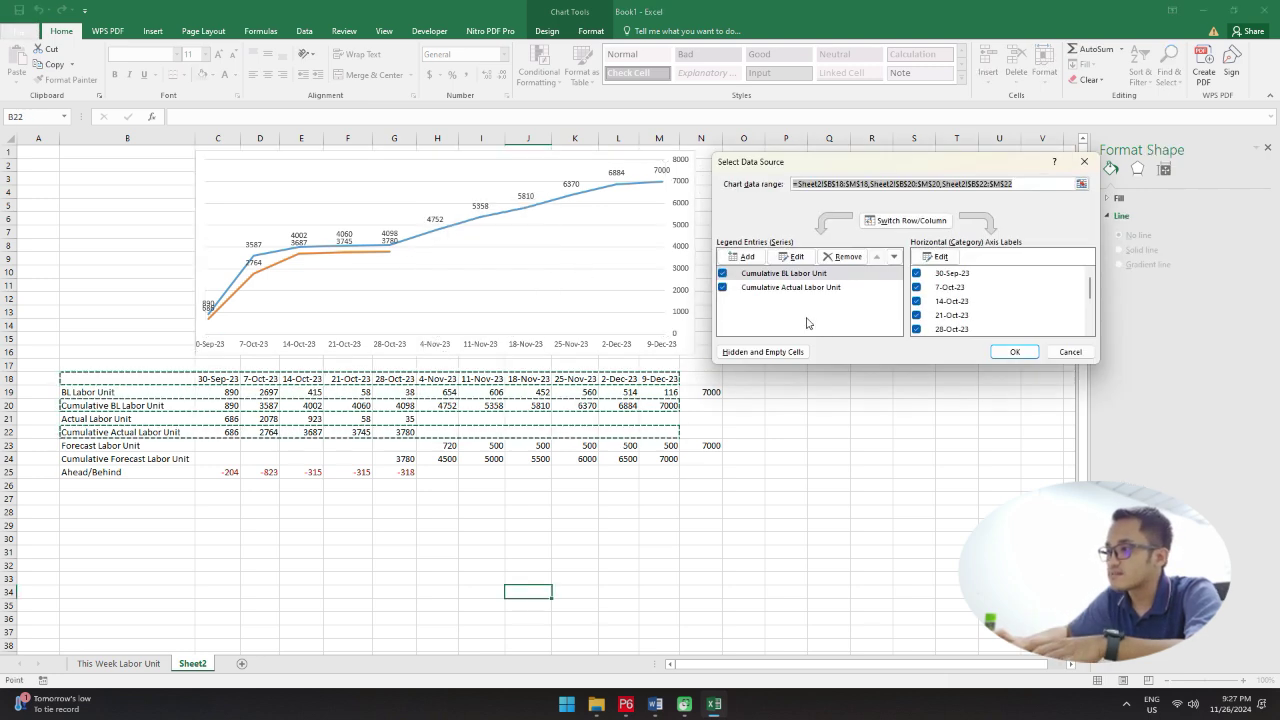
pyautogui.click(742, 257)
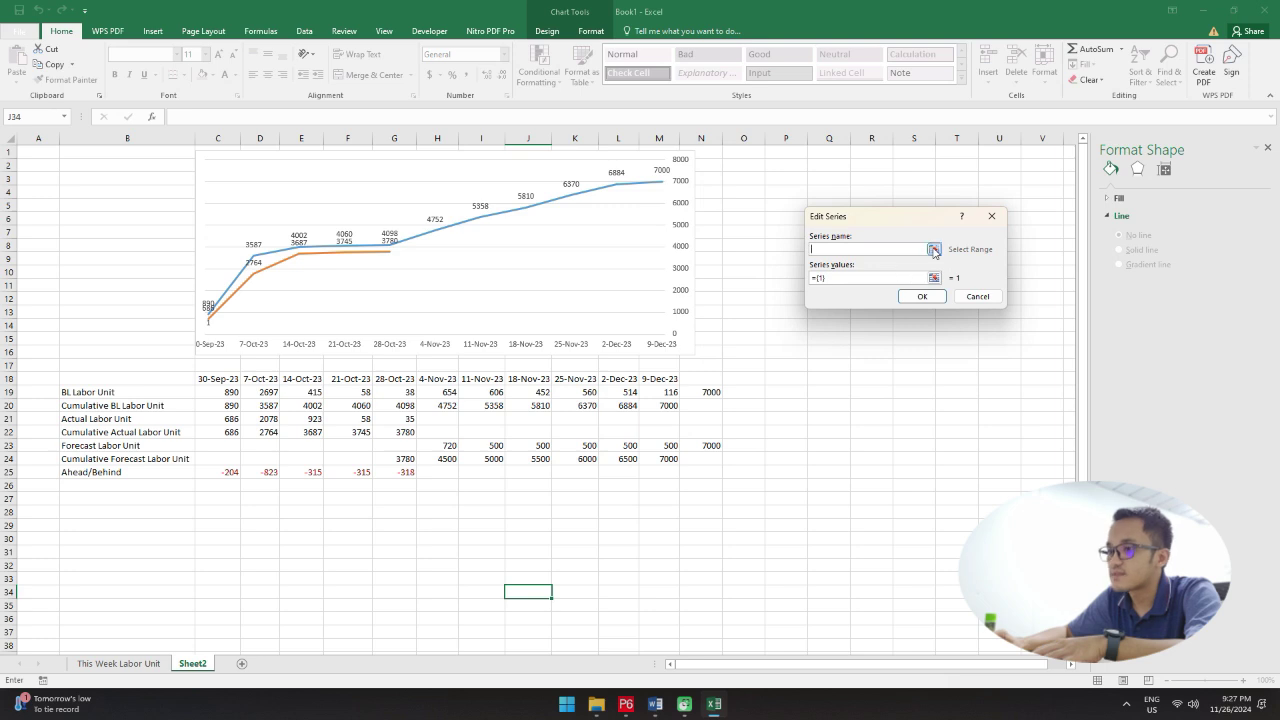
pyautogui.click(115, 458)
pyautogui.moveTo(884, 281); pyautogui.dragTo(806, 278)
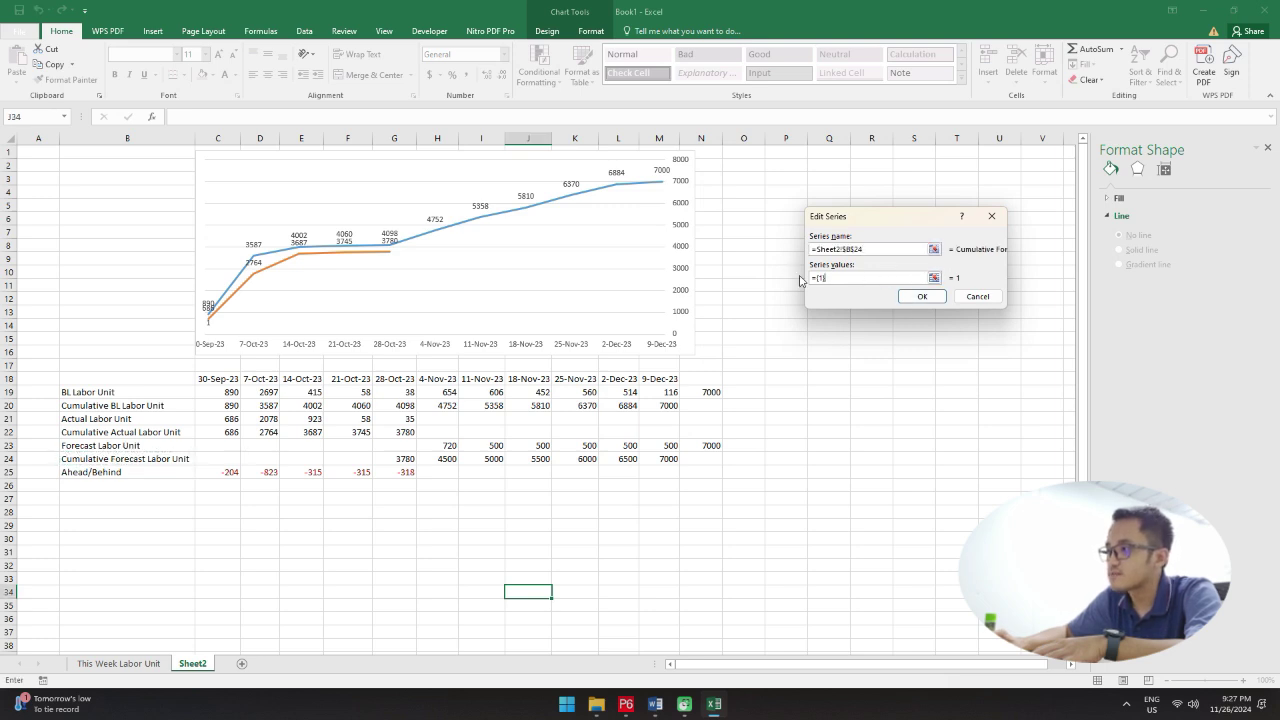
pyautogui.press('BackSpace')
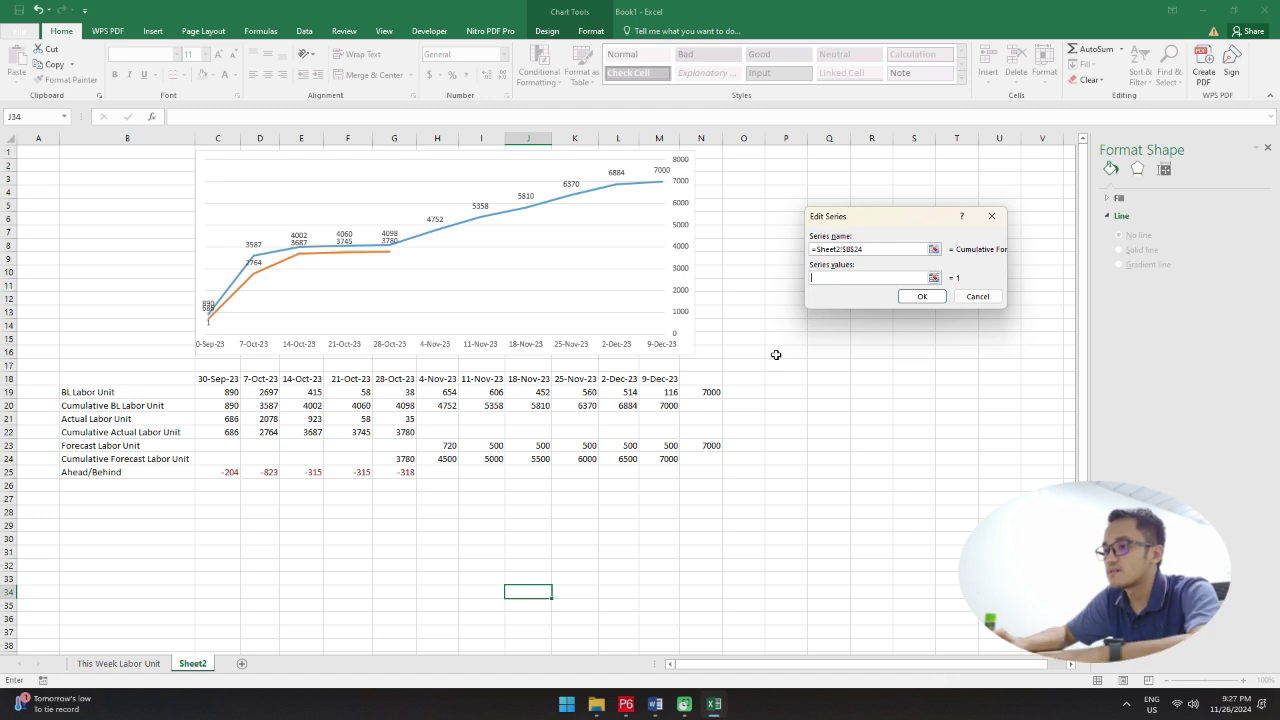
pyautogui.moveTo(669, 458); pyautogui.dragTo(222, 458)
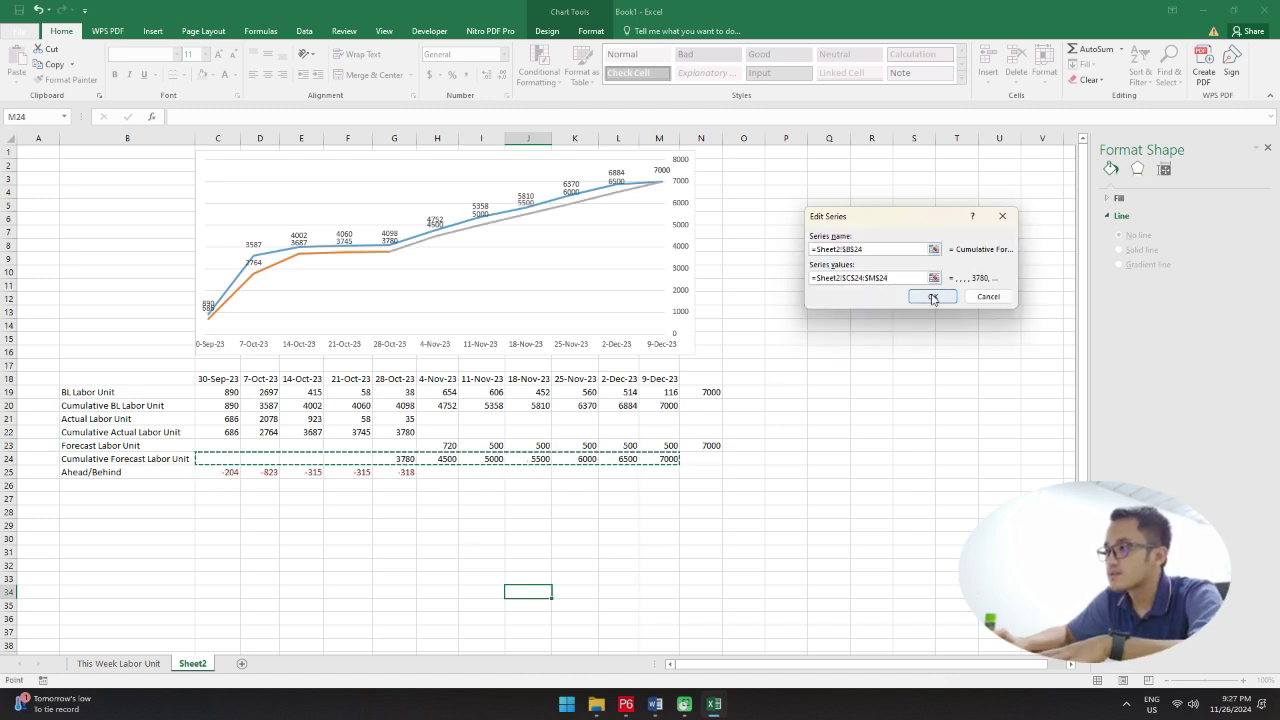
pyautogui.click(931, 297)
# Step: Set the chart's horizontal axis labels to the dates in C18:M18 and apply the data source changes
pyautogui.click(937, 257)
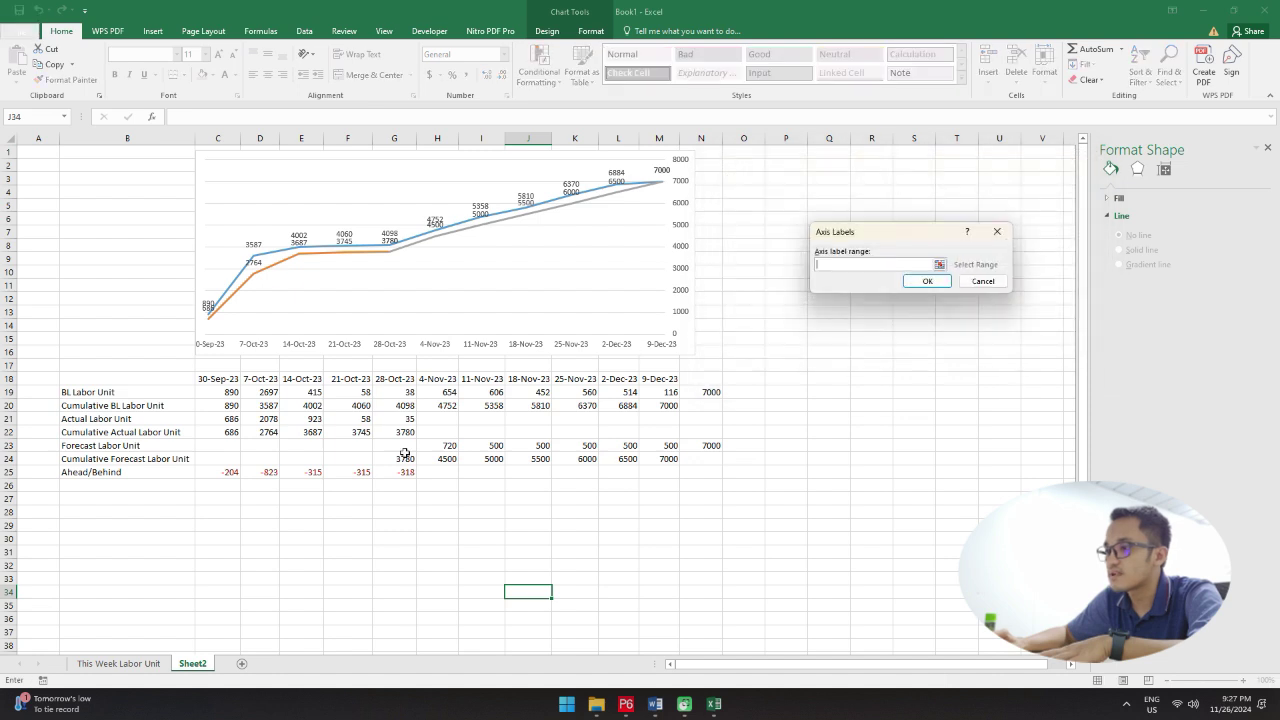
pyautogui.moveTo(667, 381); pyautogui.dragTo(218, 380)
pyautogui.click(925, 281)
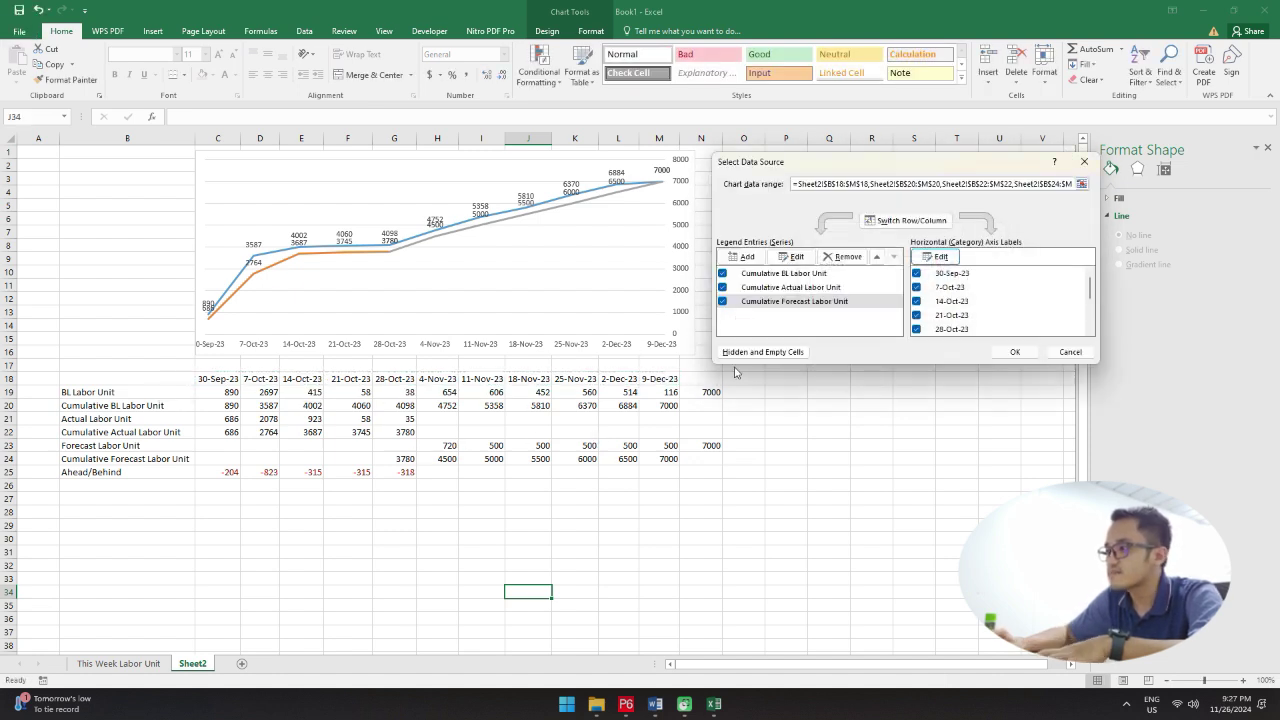
pyautogui.click(1011, 349)
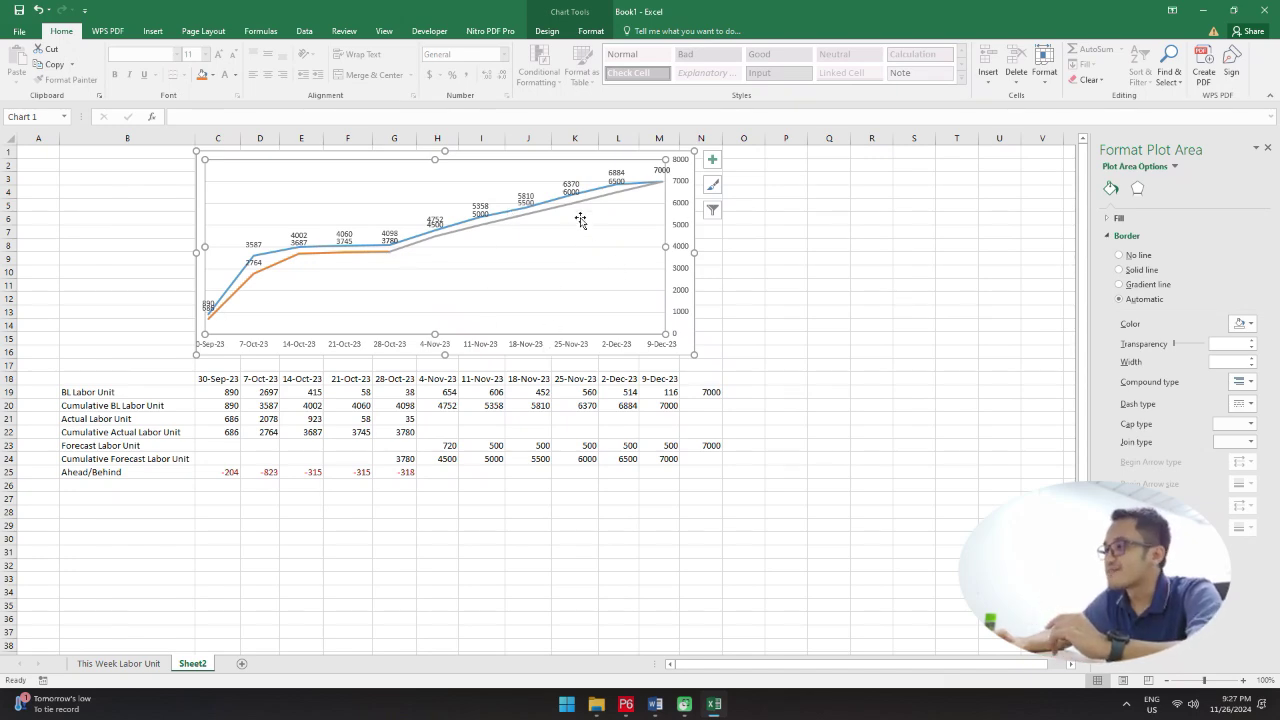
# Step: Format the cumulative forecast line on the chart with a dashed line style
pyautogui.moveTo(516, 221)
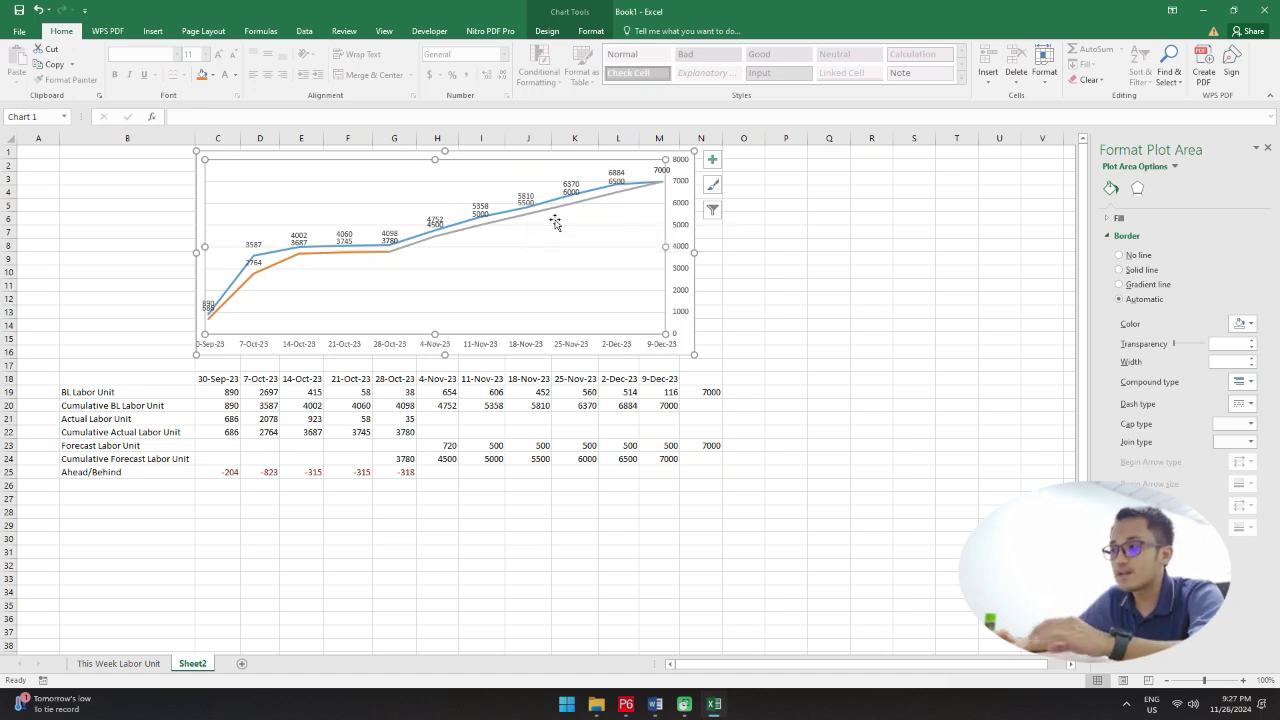
pyautogui.click(561, 206)
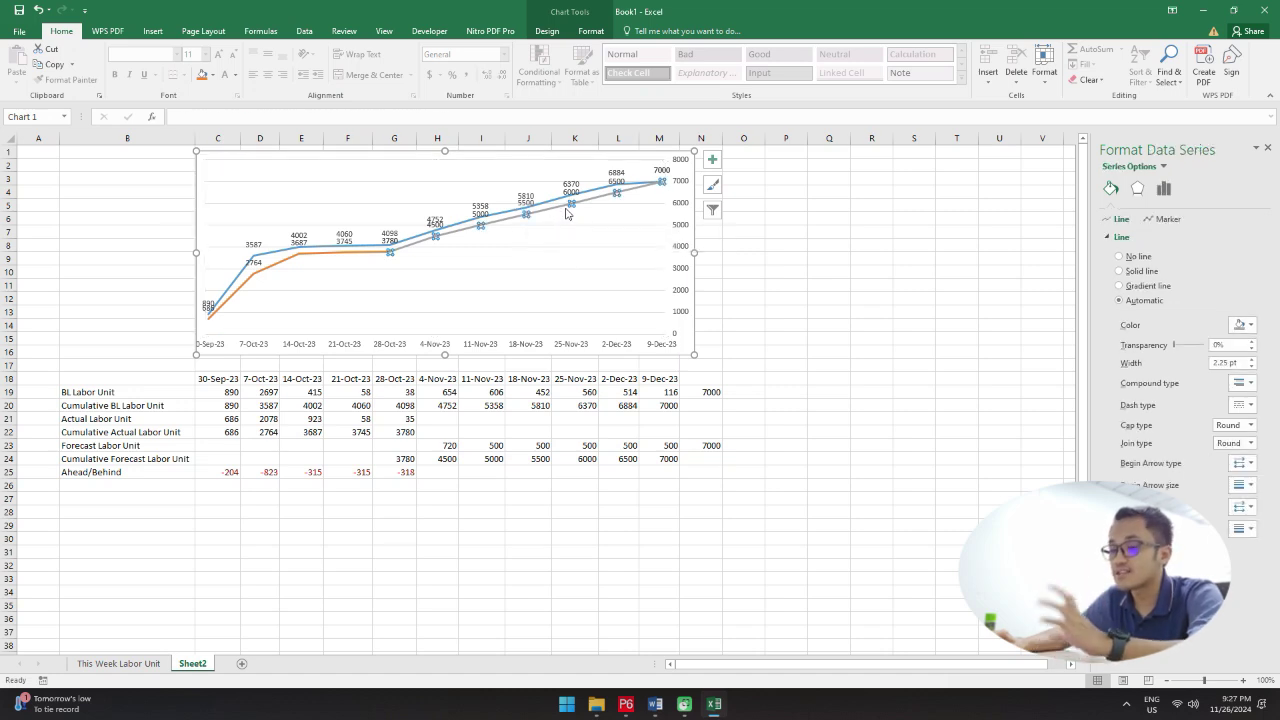
pyautogui.click(1247, 385)
pyautogui.click(1248, 389)
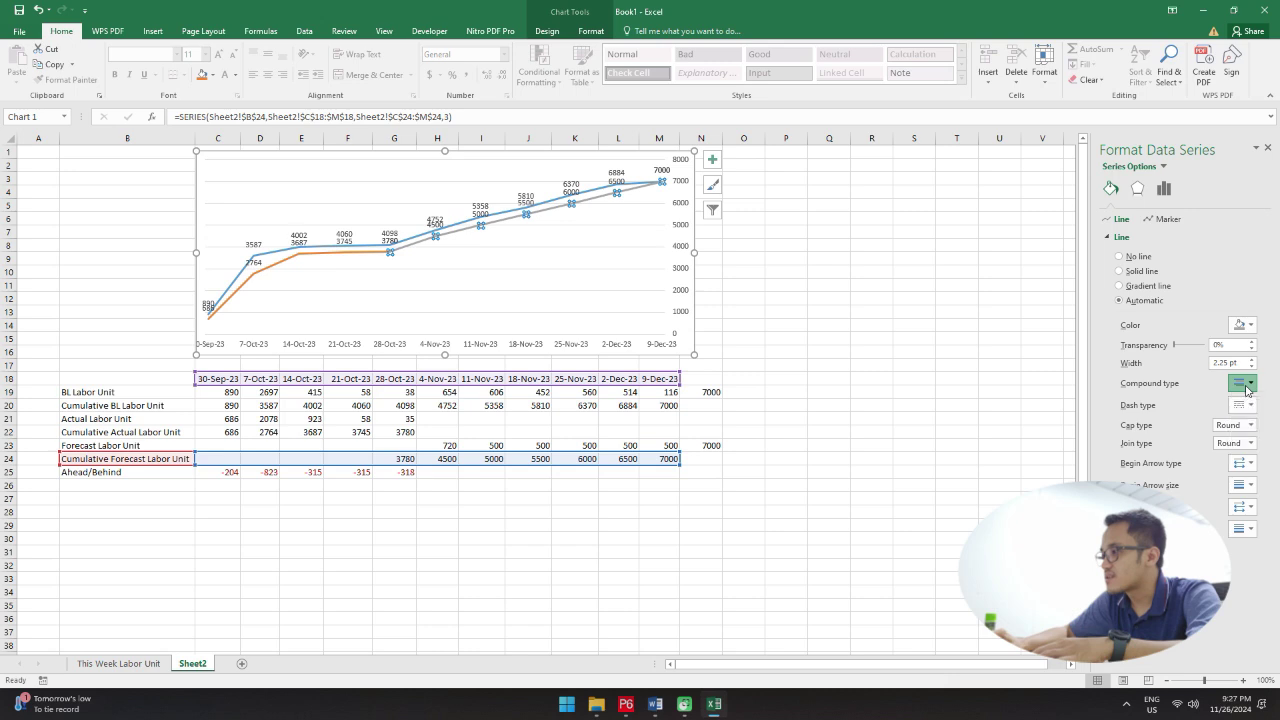
pyautogui.click(1248, 405)
pyautogui.click(1248, 449)
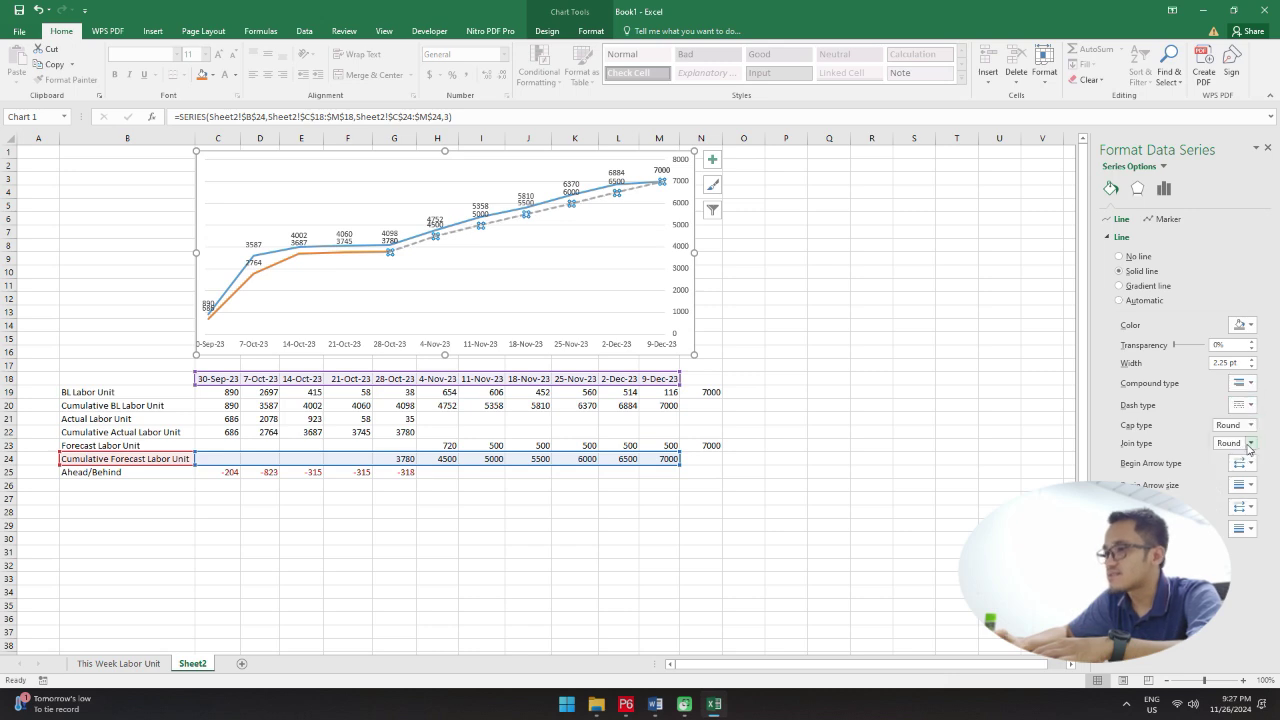
pyautogui.click(843, 298)
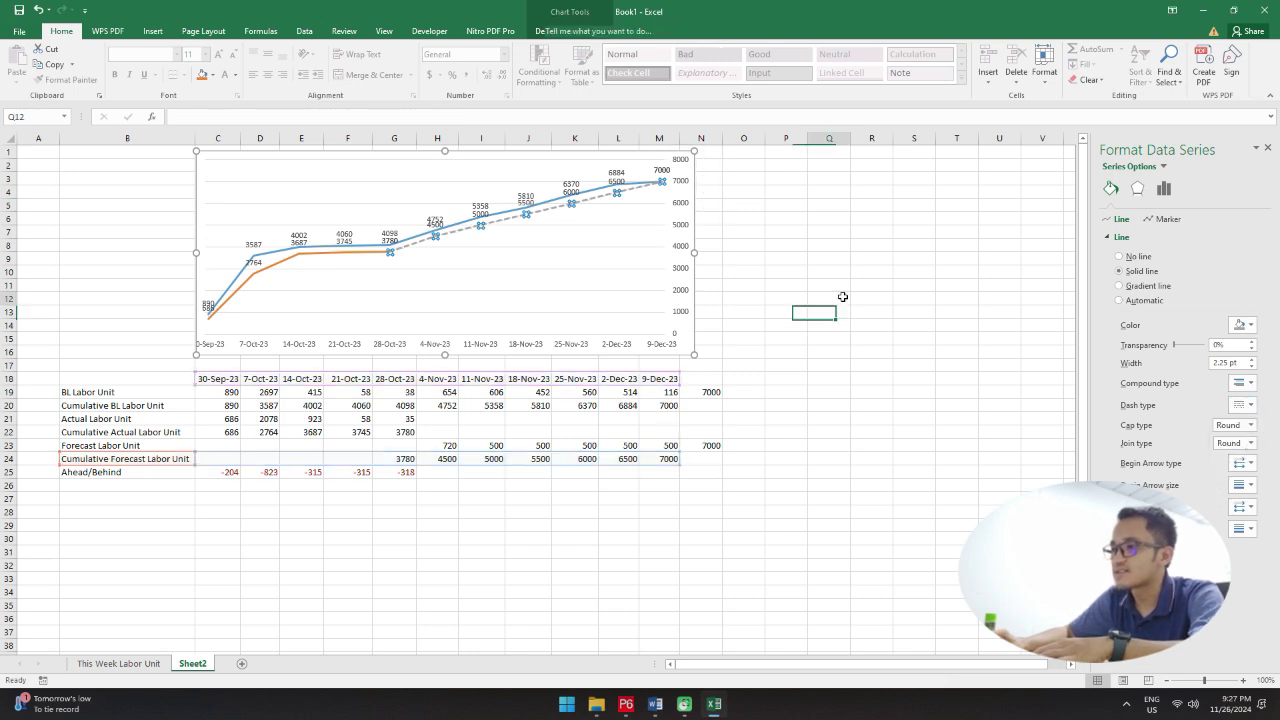
# Step: Show the chart legend and enlarge the chart slightly to the right and downward
pyautogui.click(686, 344)
pyautogui.click(712, 159)
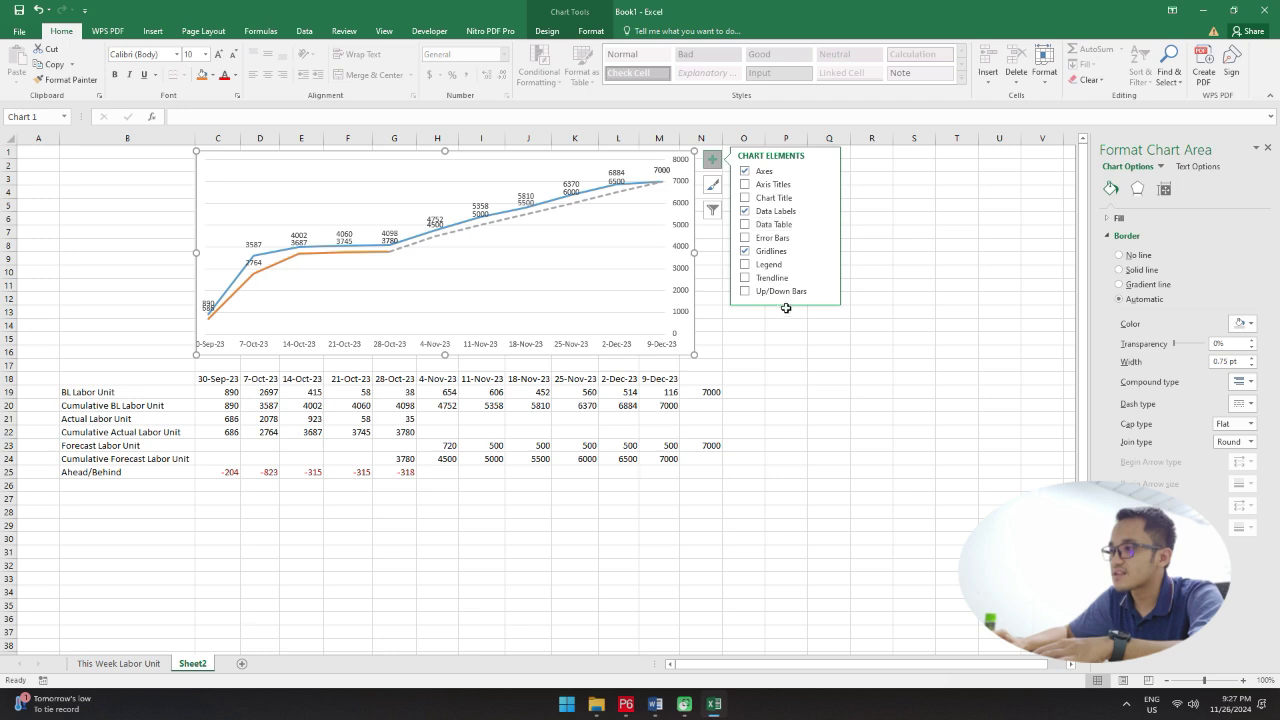
pyautogui.click(800, 264)
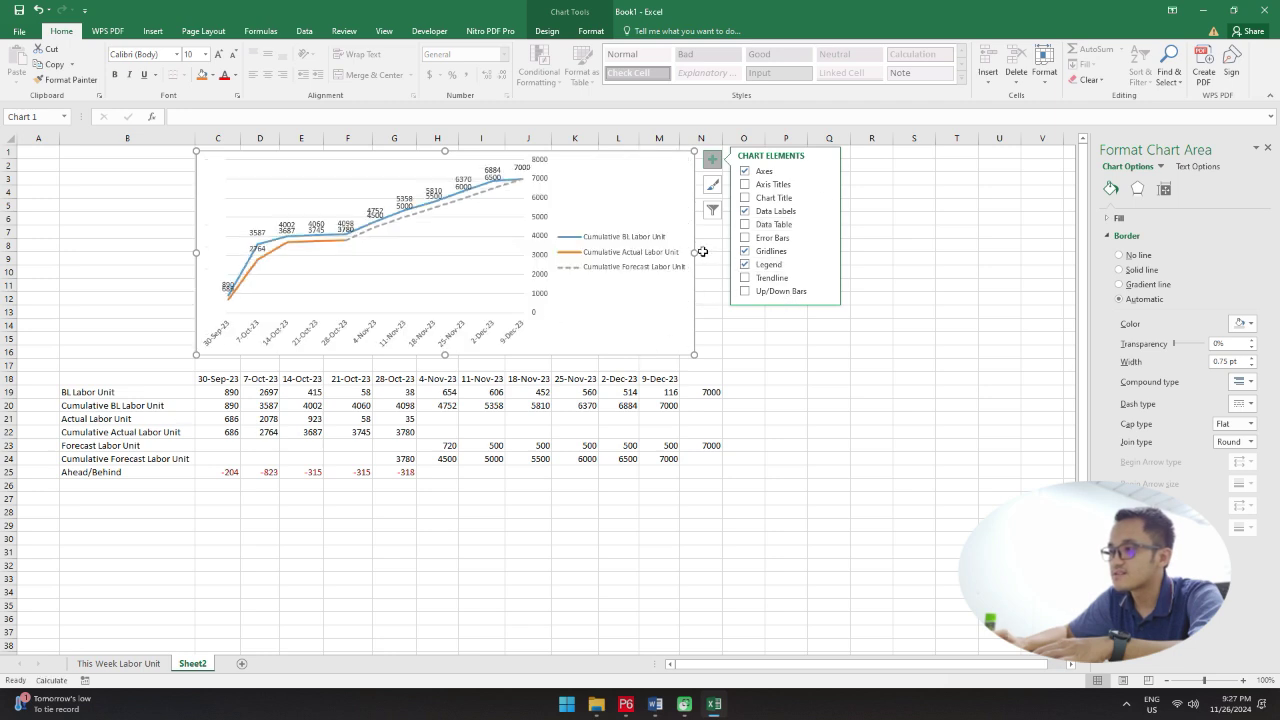
pyautogui.moveTo(695, 253); pyautogui.dragTo(723, 252)
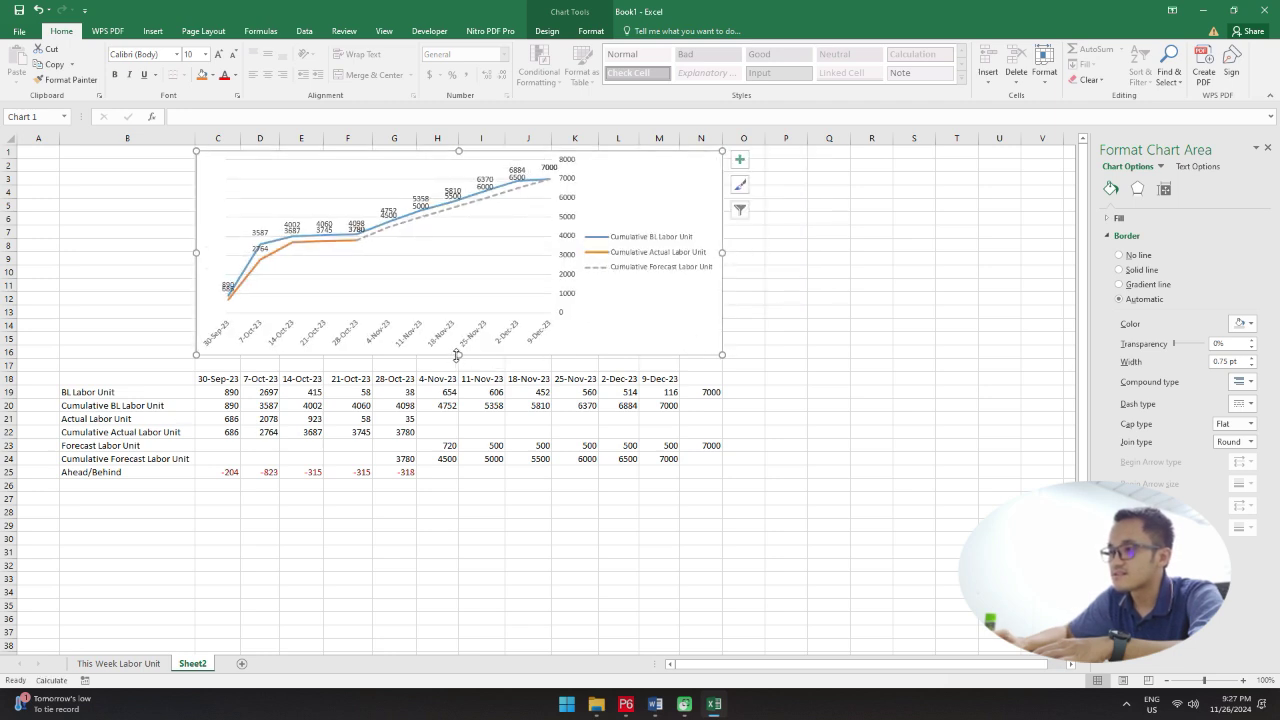
pyautogui.moveTo(461, 357); pyautogui.dragTo(461, 368)
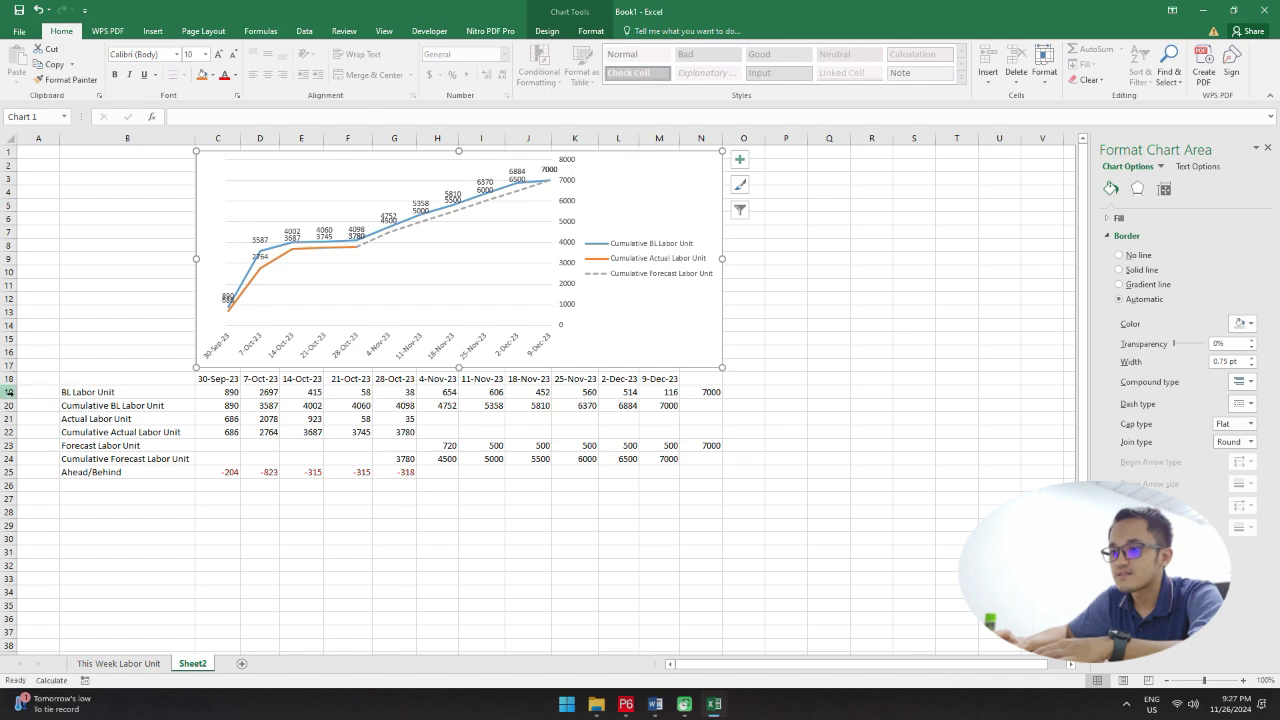
pyautogui.moveTo(12, 392); pyautogui.dragTo(6, 424)
pyautogui.rightClick(8, 402)
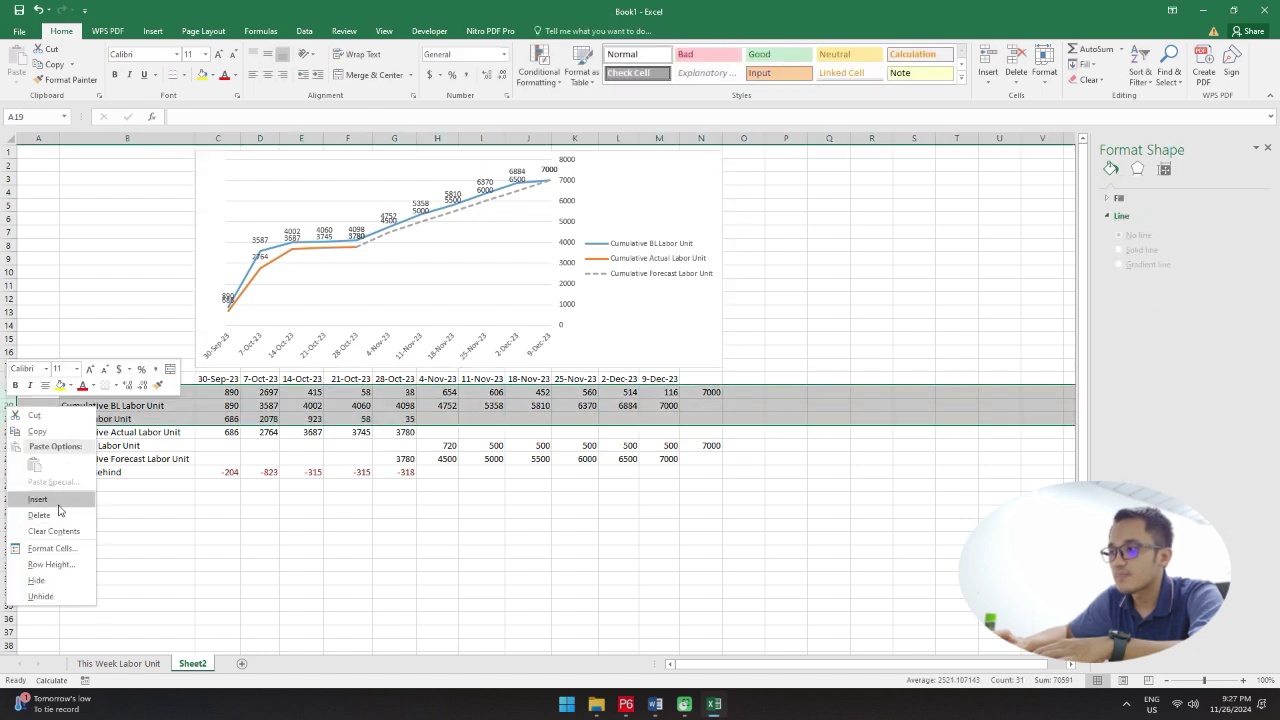
pyautogui.click(40, 504)
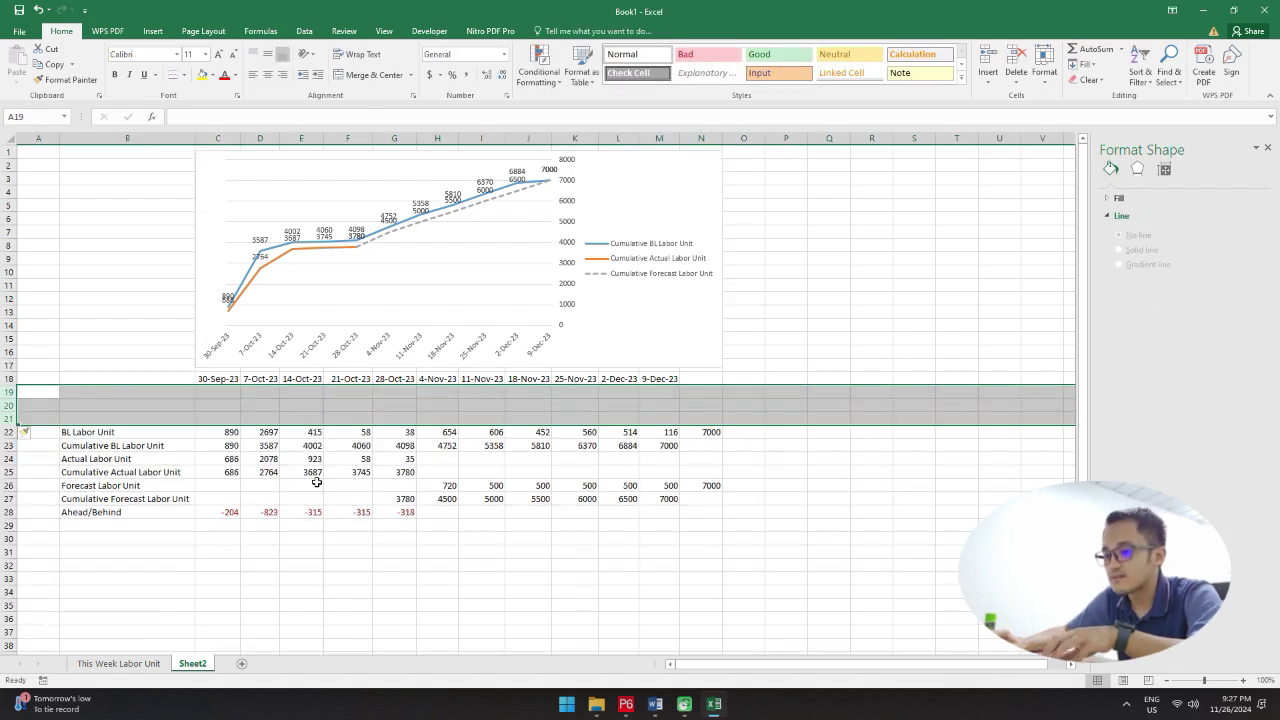
pyautogui.hotkey('ctrl', 'z')
pyautogui.click(210, 525)
# Step: Insert five blank rows above the date header row of the labor unit table
pyautogui.moveTo(8, 378); pyautogui.dragTo(8, 432)
pyautogui.rightClick(24, 391)
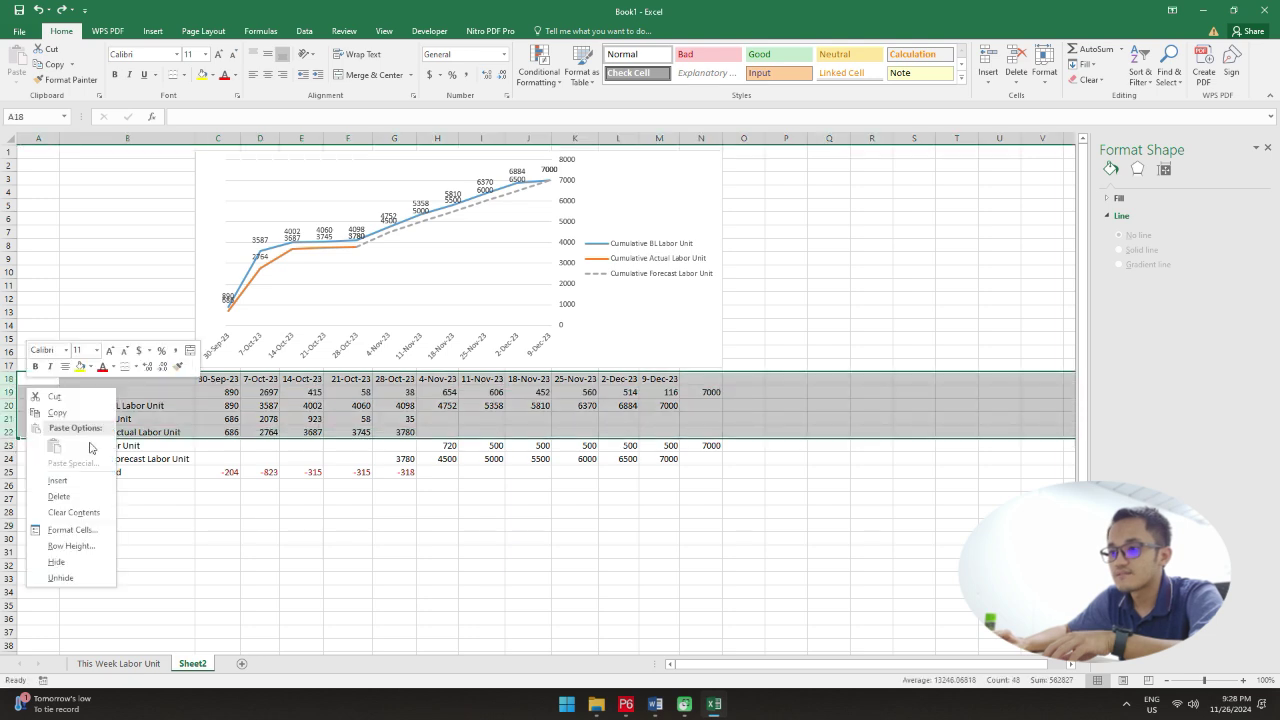
pyautogui.click(40, 481)
pyautogui.click(871, 406)
# Step: Stretch the chart downward over the inserted blank rows to a height of about 11.1 cm
pyautogui.click(632, 324)
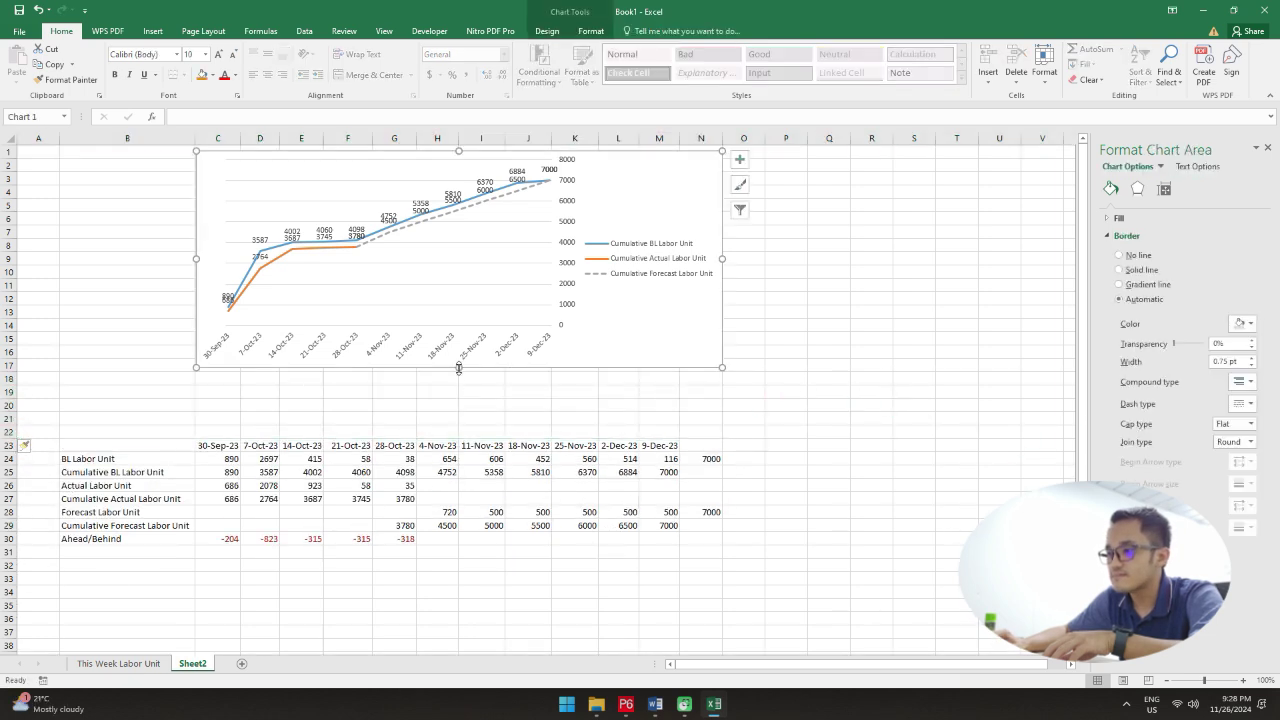
pyautogui.moveTo(459, 368); pyautogui.dragTo(455, 431)
pyautogui.click(492, 303)
pyautogui.click(659, 222)
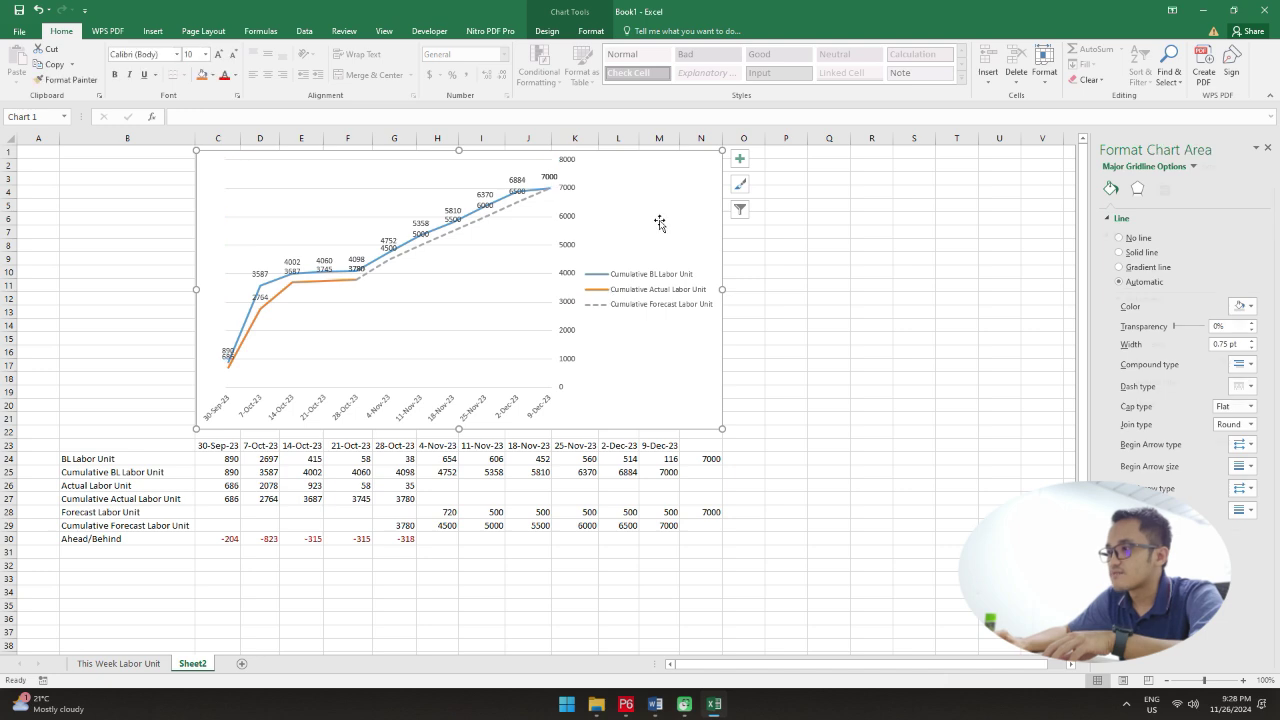
# Step: Set the chart legend's position to Bottom
pyautogui.click(650, 295)
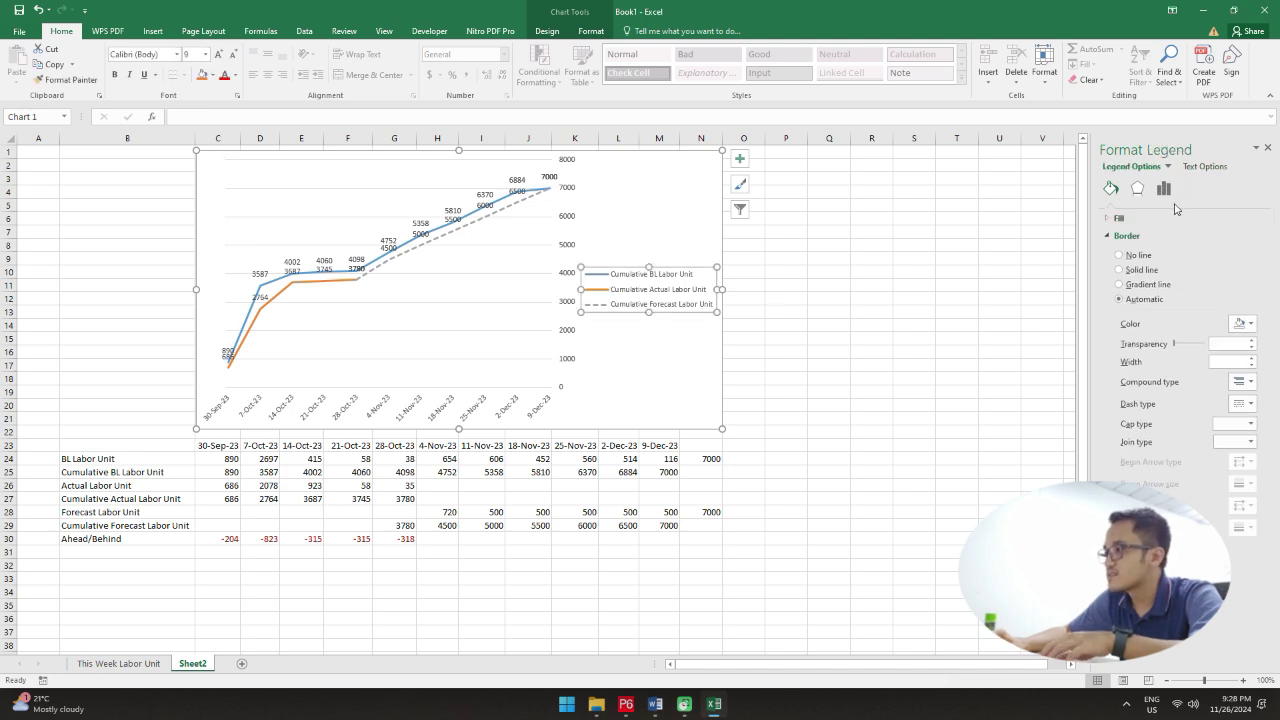
pyautogui.click(1164, 189)
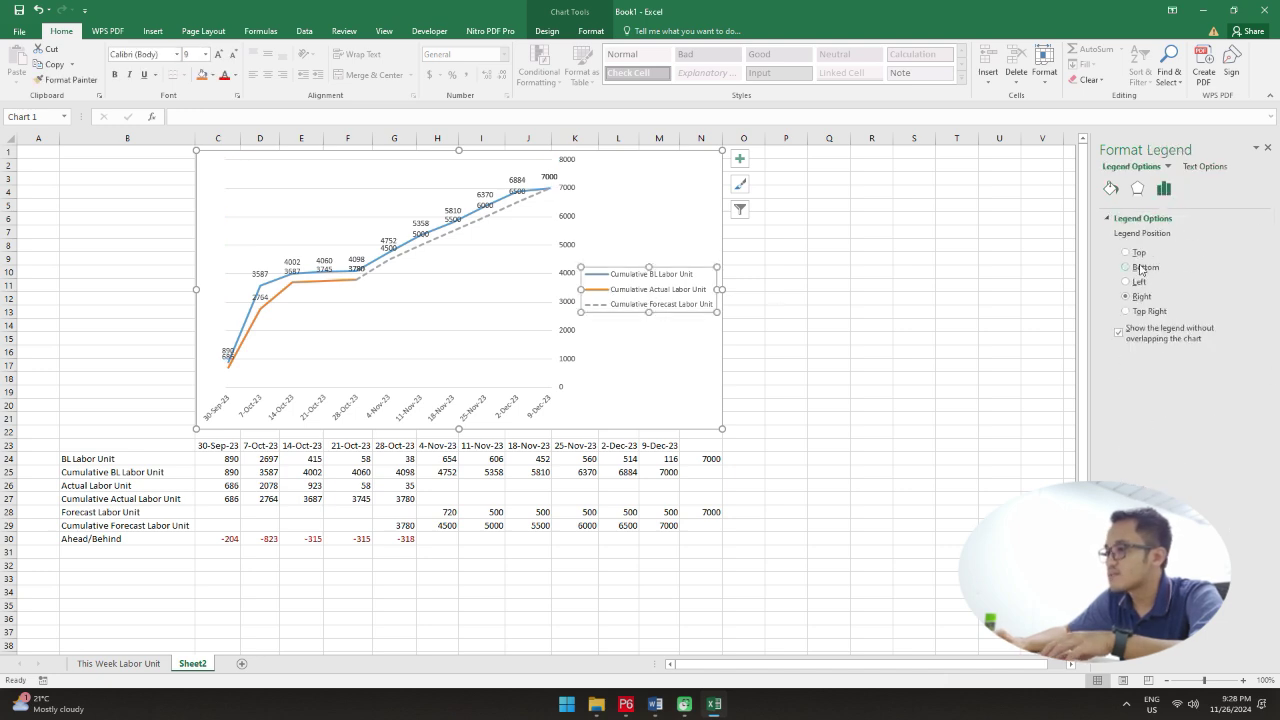
pyautogui.click(1141, 267)
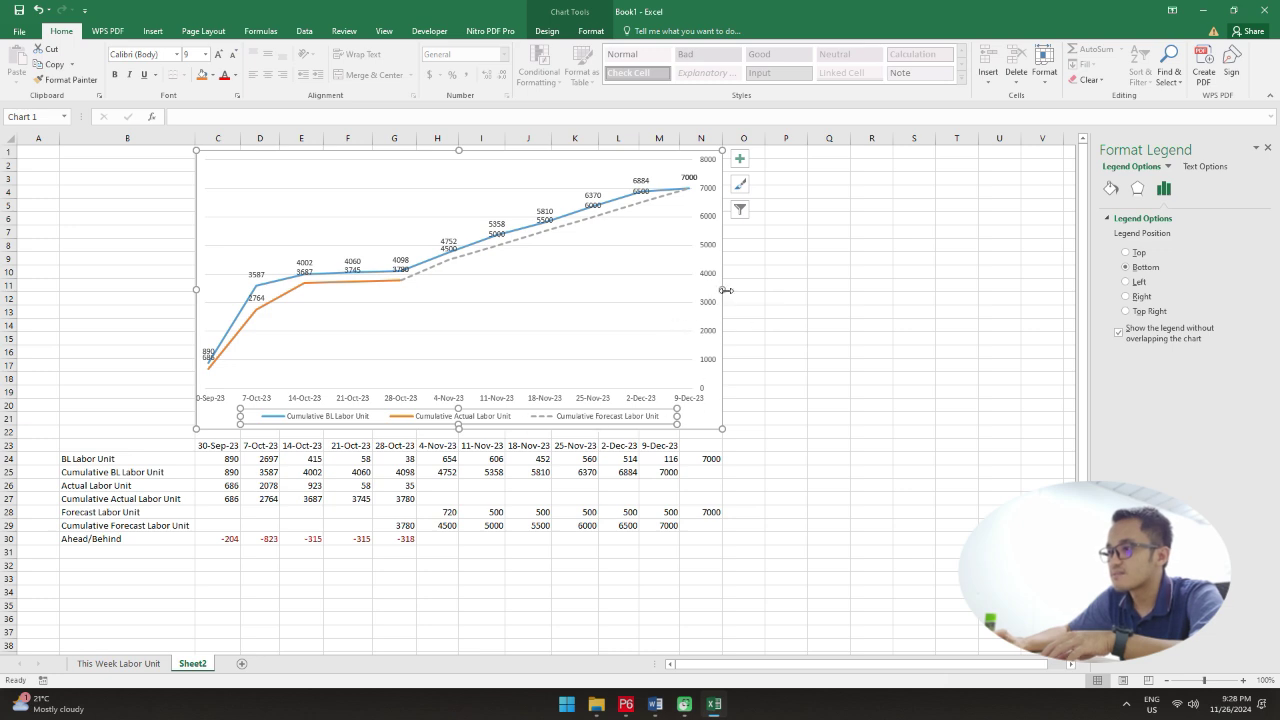
# Step: Widen the chart slightly at both its right and left edges, and deselect it
pyautogui.moveTo(725, 290); pyautogui.dragTo(731, 290)
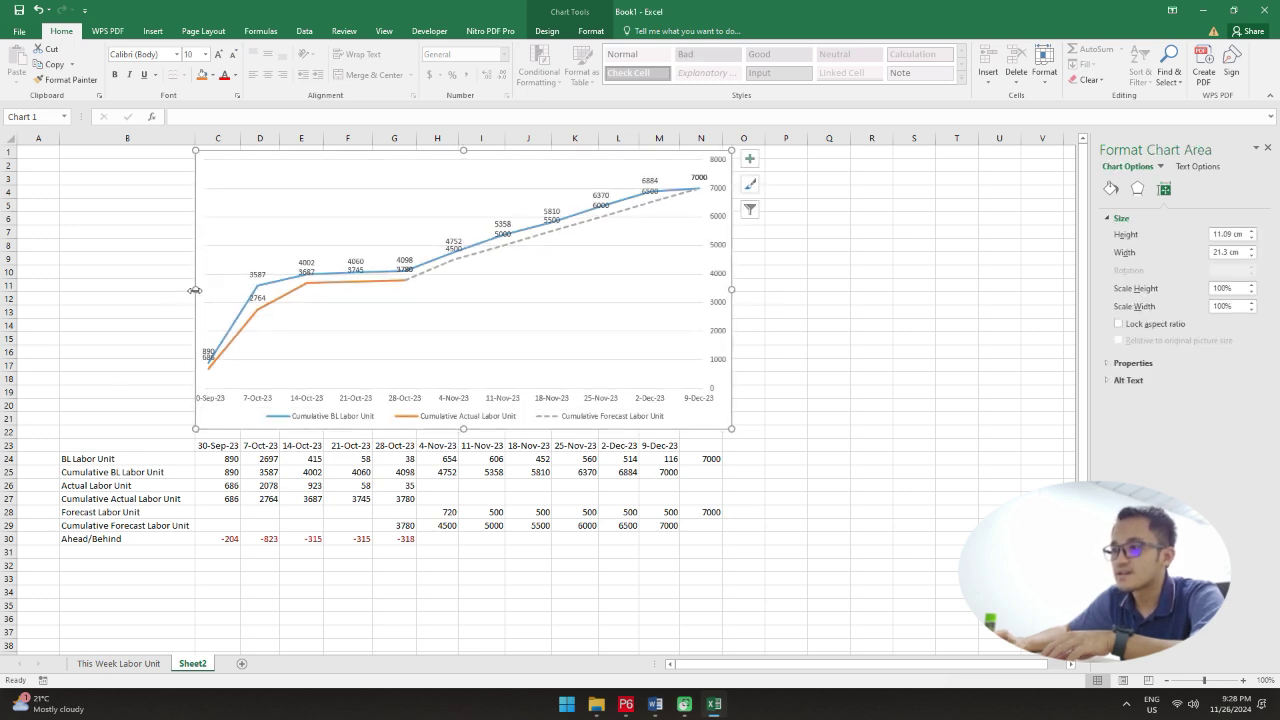
pyautogui.moveTo(196, 290); pyautogui.dragTo(189, 290)
pyautogui.click(814, 323)
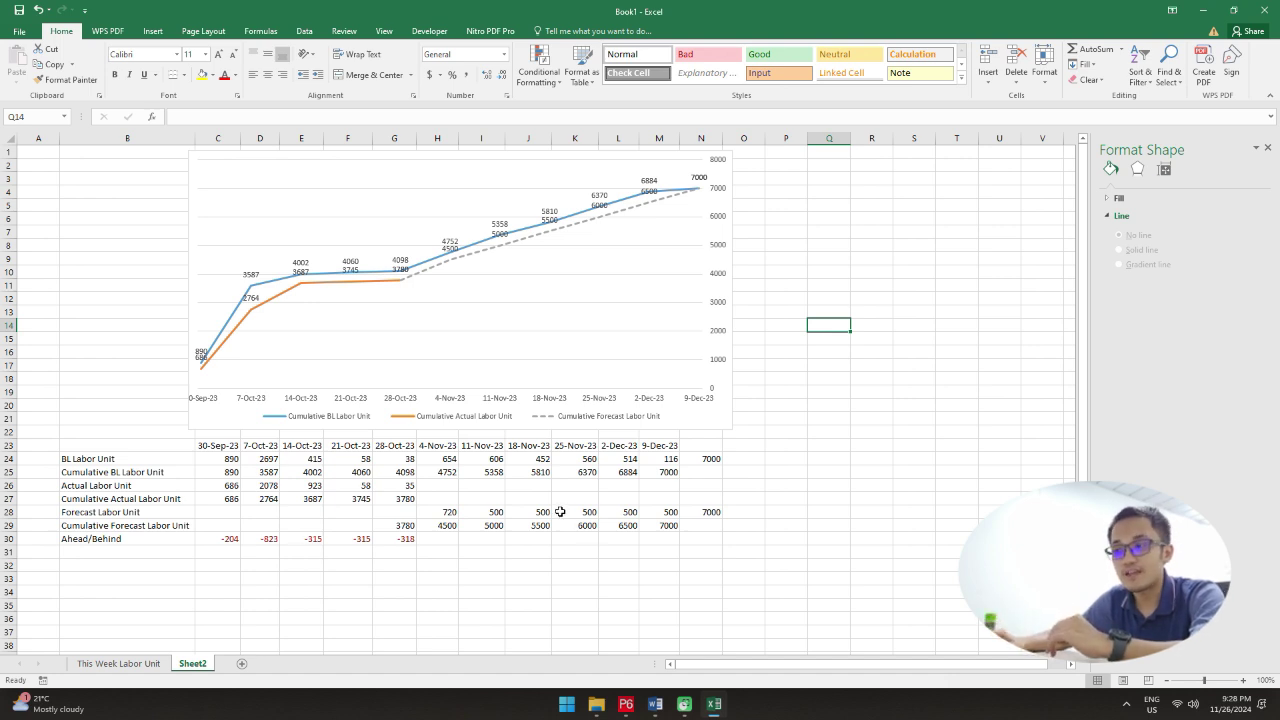
# Step: Examine the weekly Forecast Labor Unit values from 4-Nov-23 to 9-Dec-23
pyautogui.click(457, 522)
pyautogui.click(441, 509)
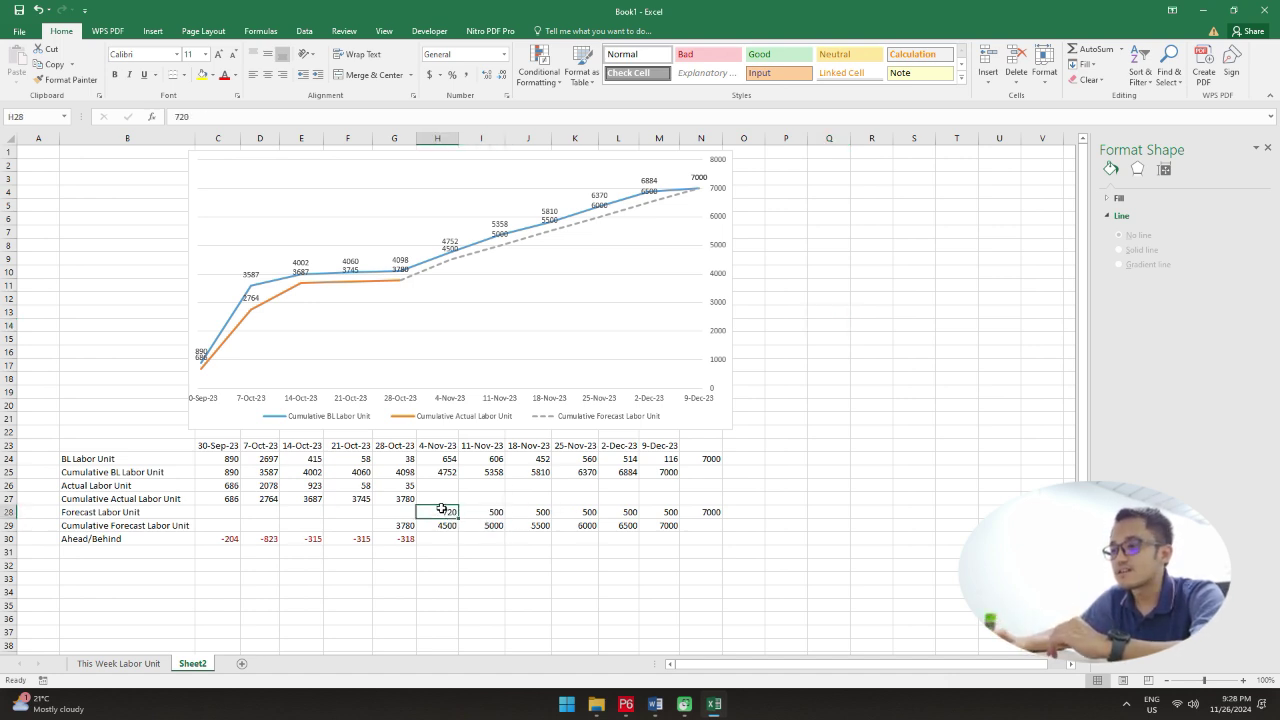
pyautogui.click(538, 514)
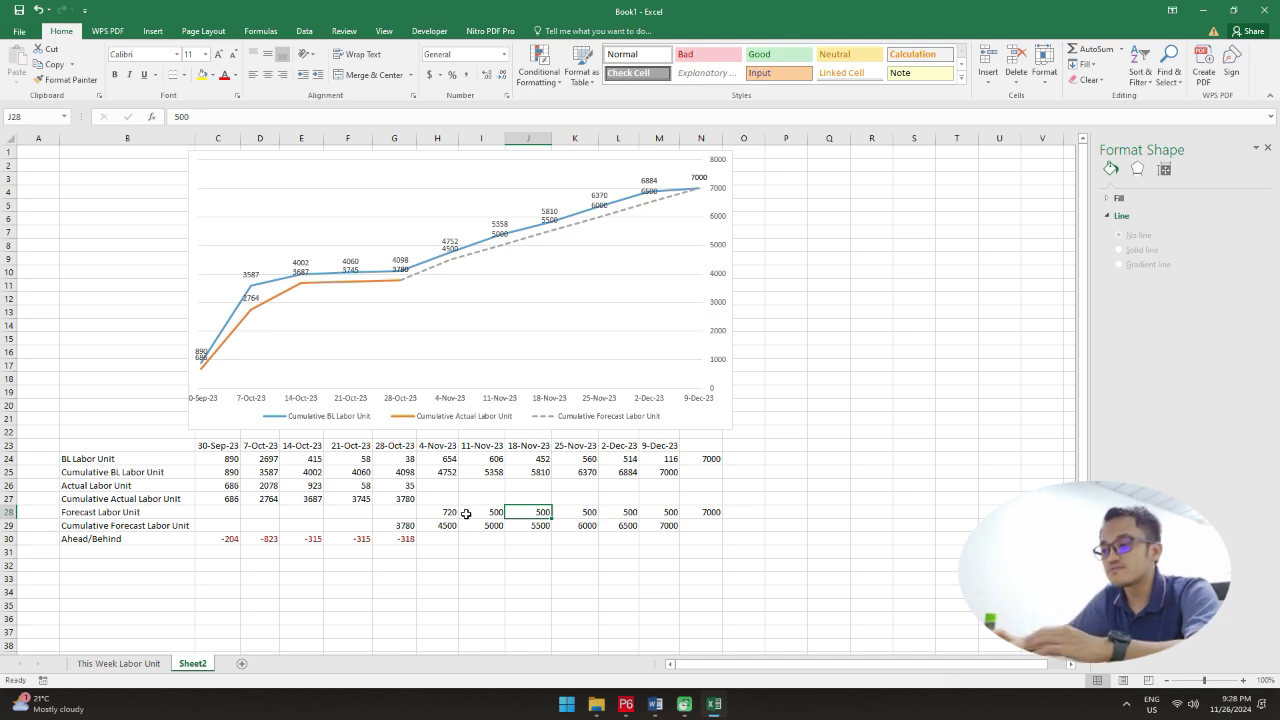
pyautogui.moveTo(452, 512); pyautogui.dragTo(667, 512)
pyautogui.click(629, 514)
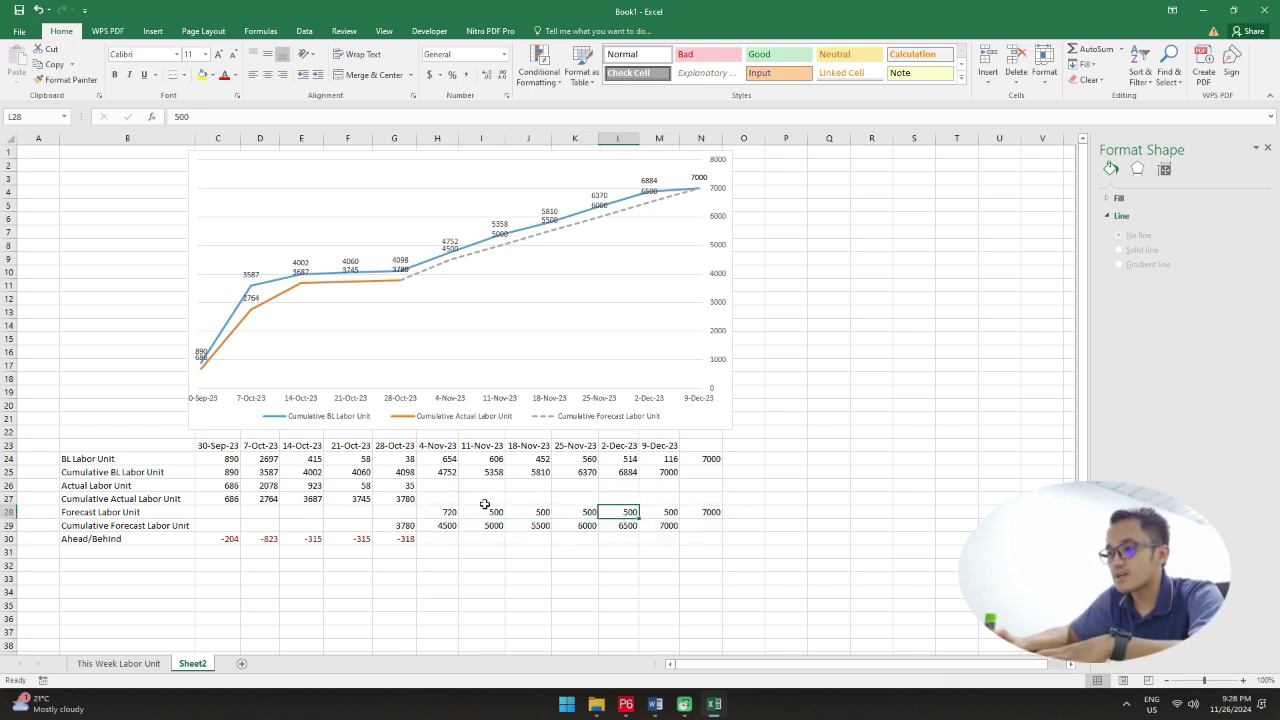
pyautogui.click(484, 510)
pyautogui.click(447, 511)
pyautogui.click(533, 513)
pyautogui.click(602, 512)
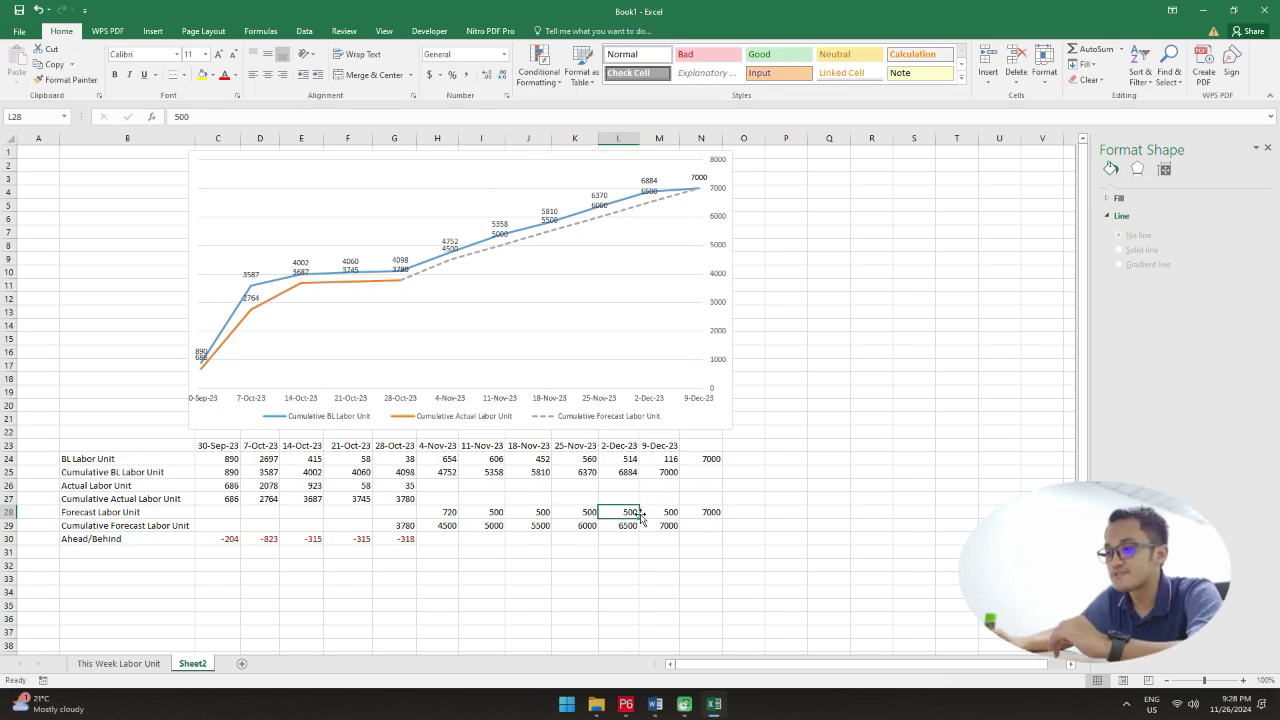
# Step: Enter the label "Remaining" in cell B33, below the labor unit table
pyautogui.scroll(-6, 514, 431)
pyautogui.click(470, 356)
pyautogui.scroll(6, 460, 500)
pyautogui.scroll(-3, 456, 528)
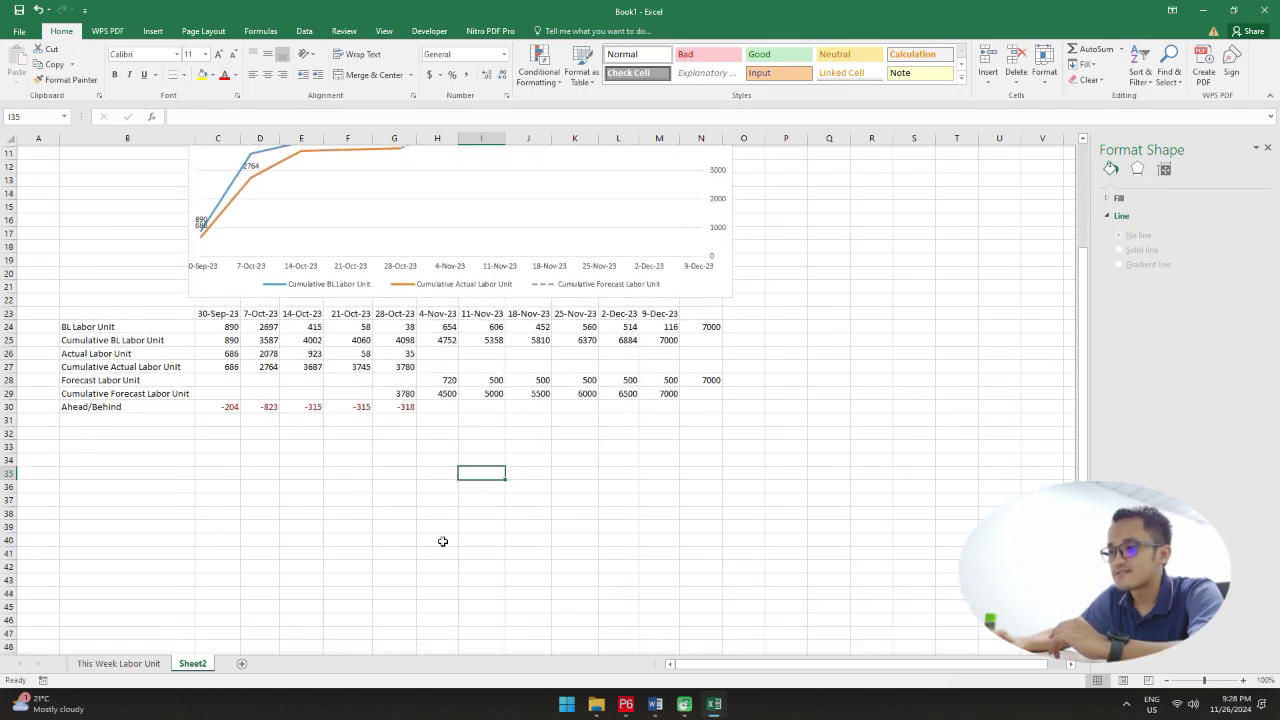
pyautogui.click(444, 432)
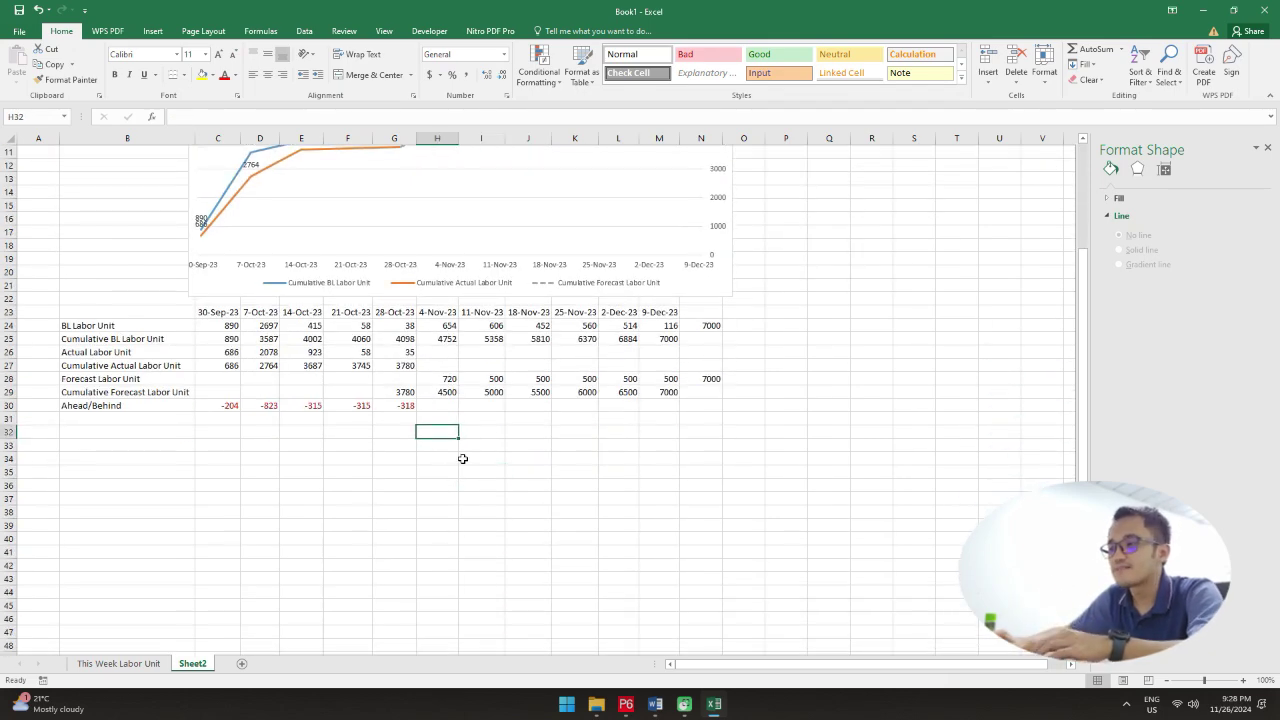
pyautogui.click(160, 444)
pyautogui.write('Remaining')
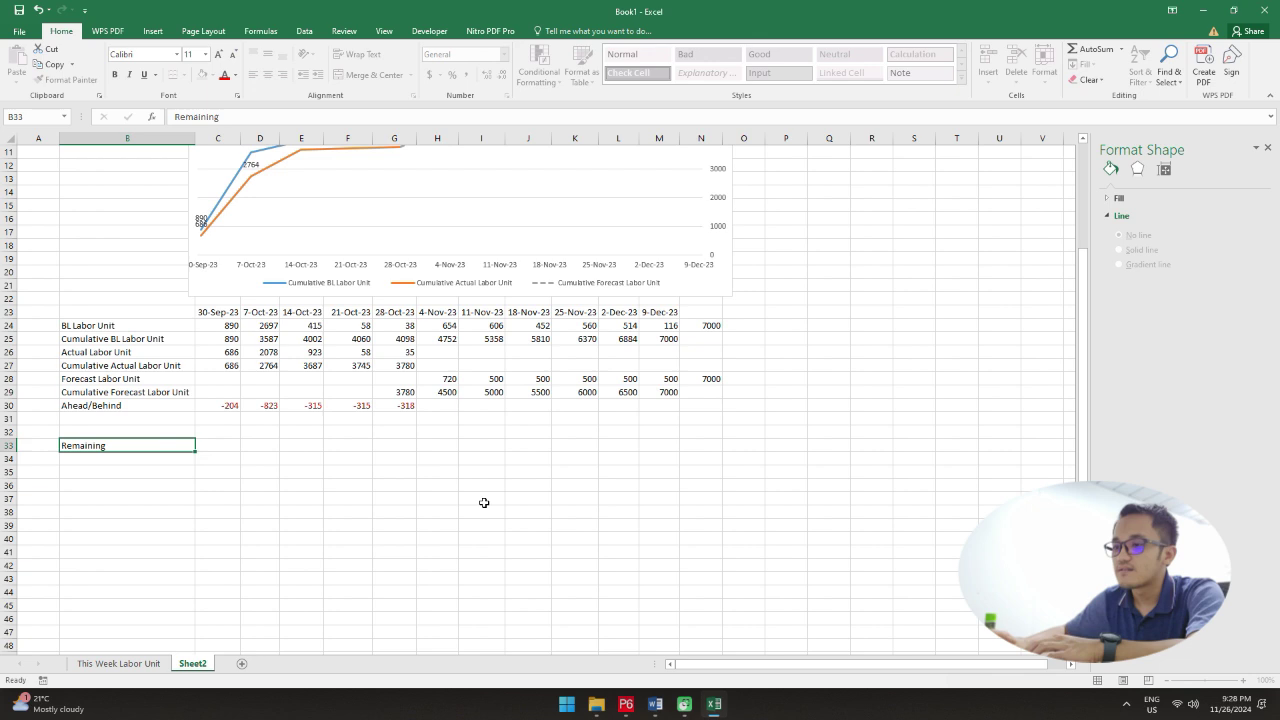
pyautogui.press('Return')
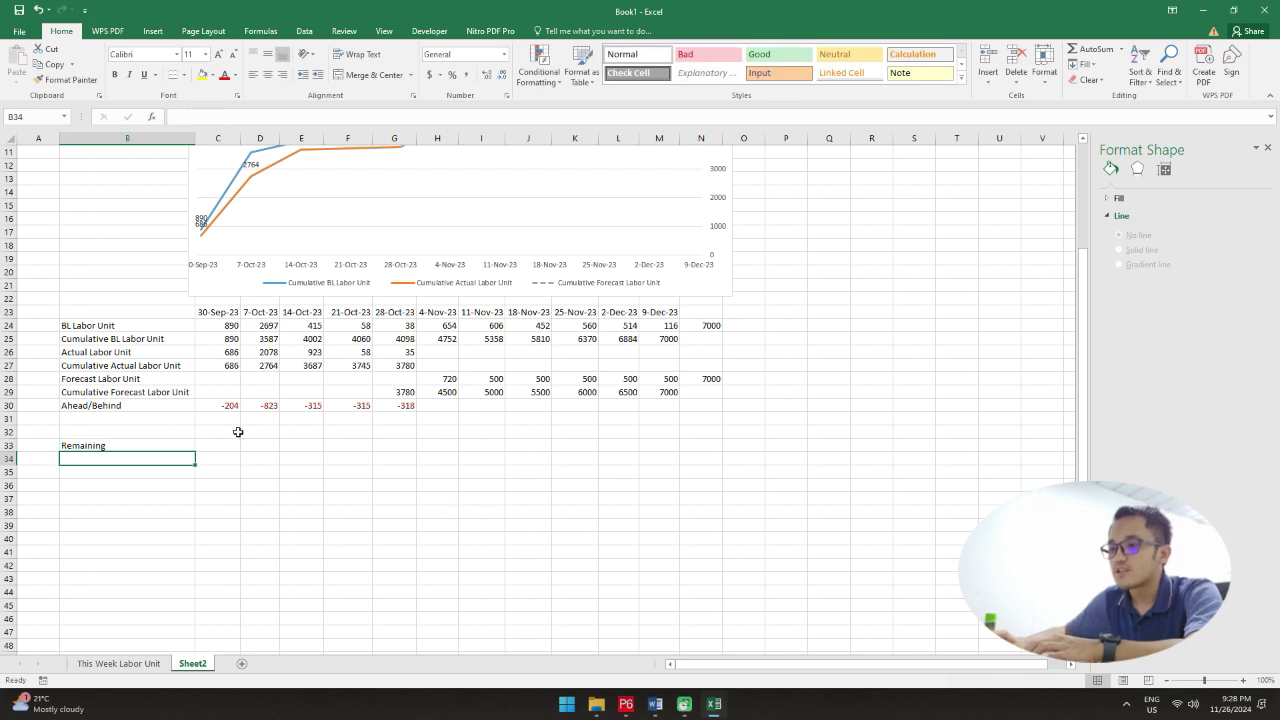
pyautogui.click(232, 443)
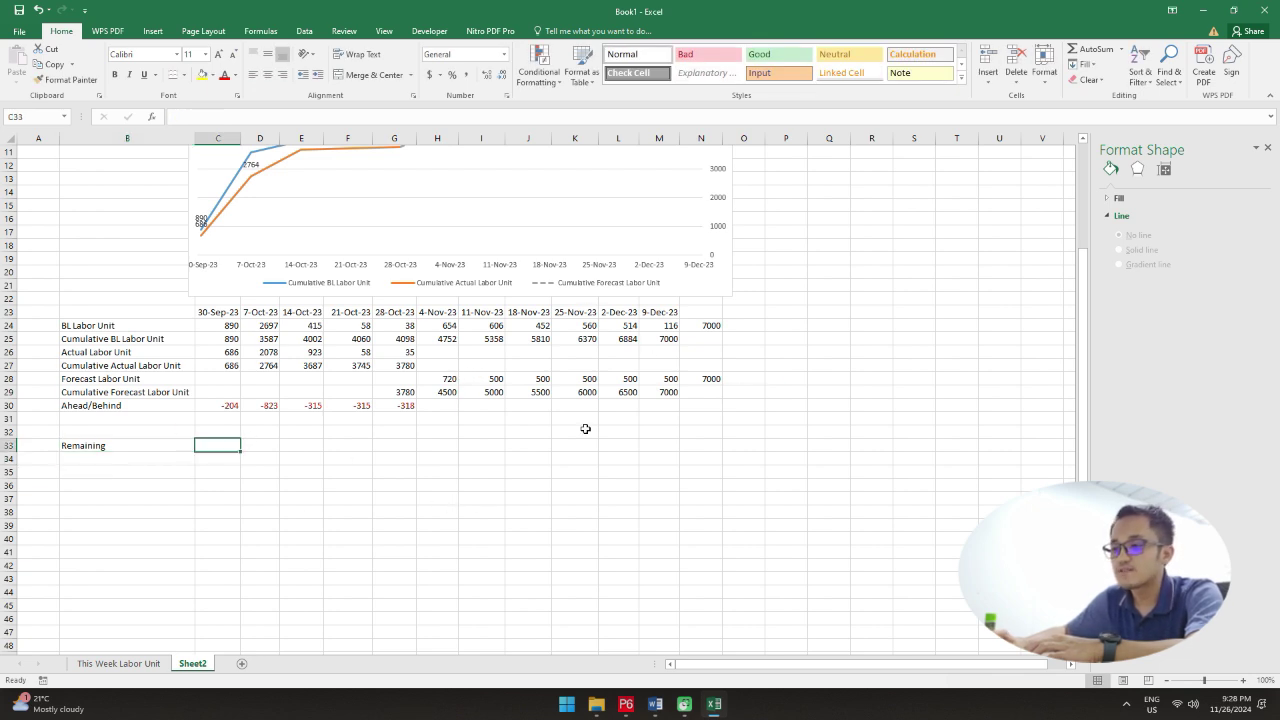
pyautogui.click(268, 510)
pyautogui.click(223, 444)
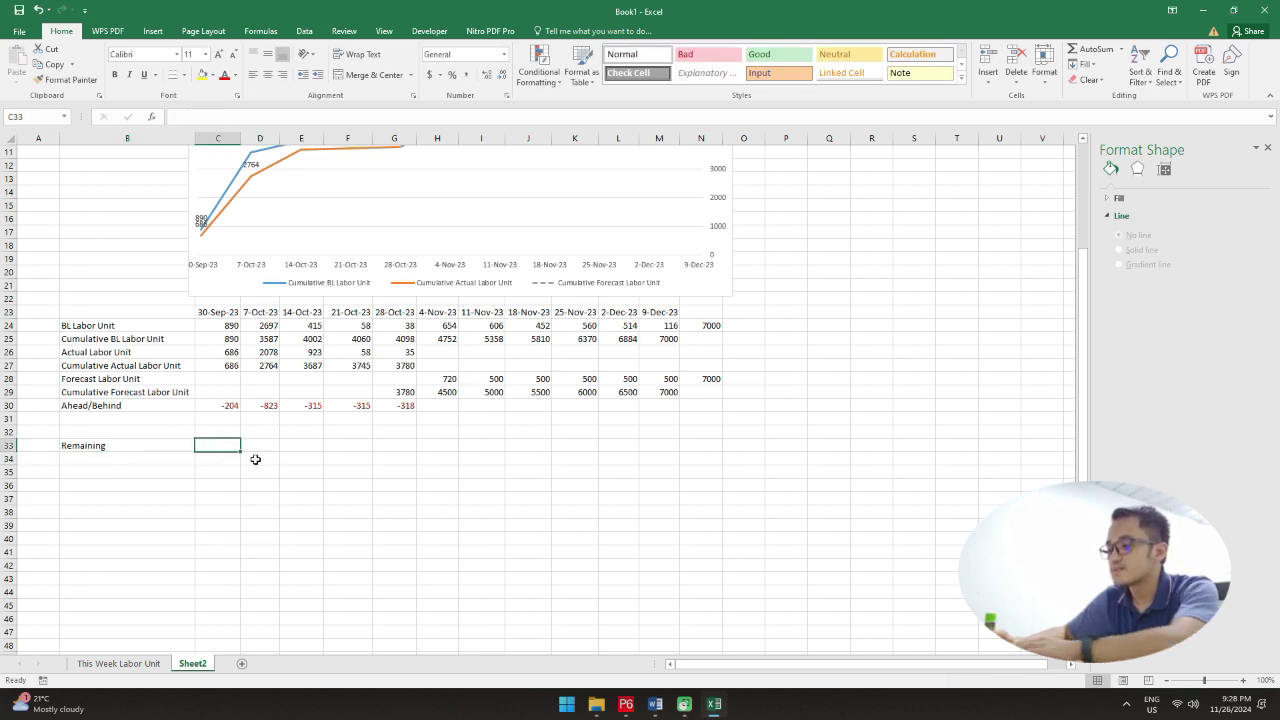
pyautogui.write('=')
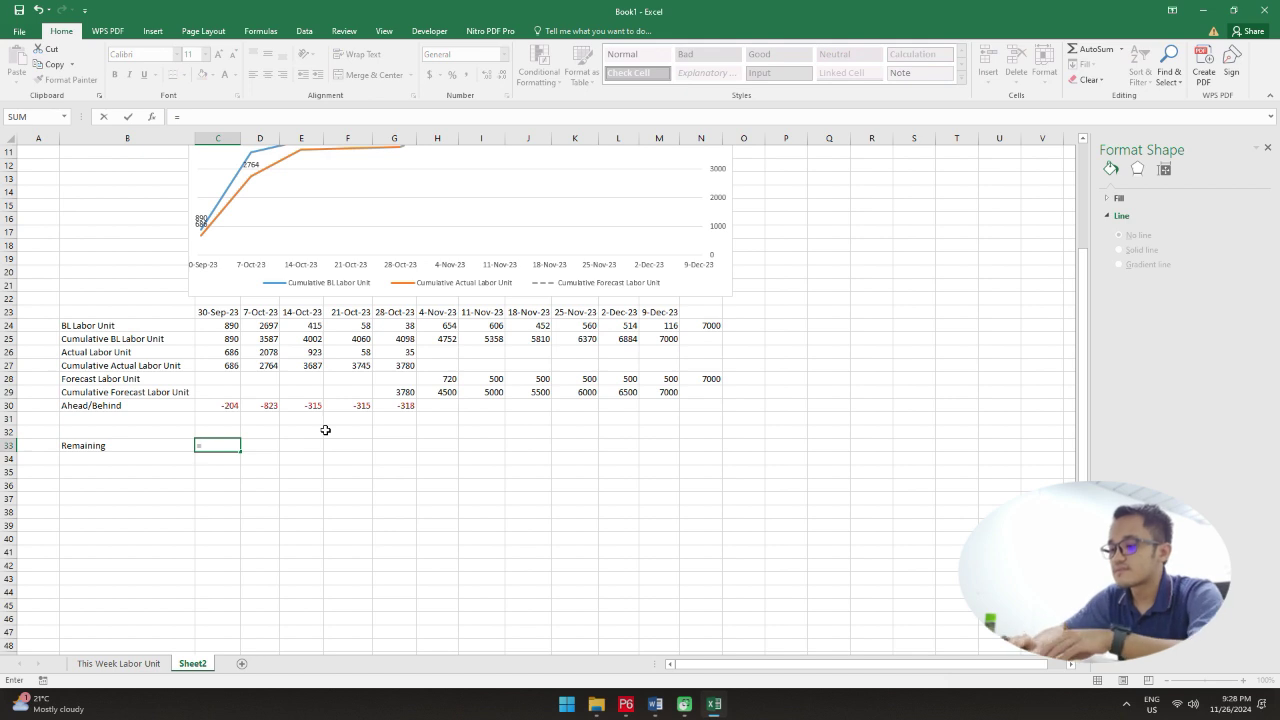
pyautogui.write('sum')
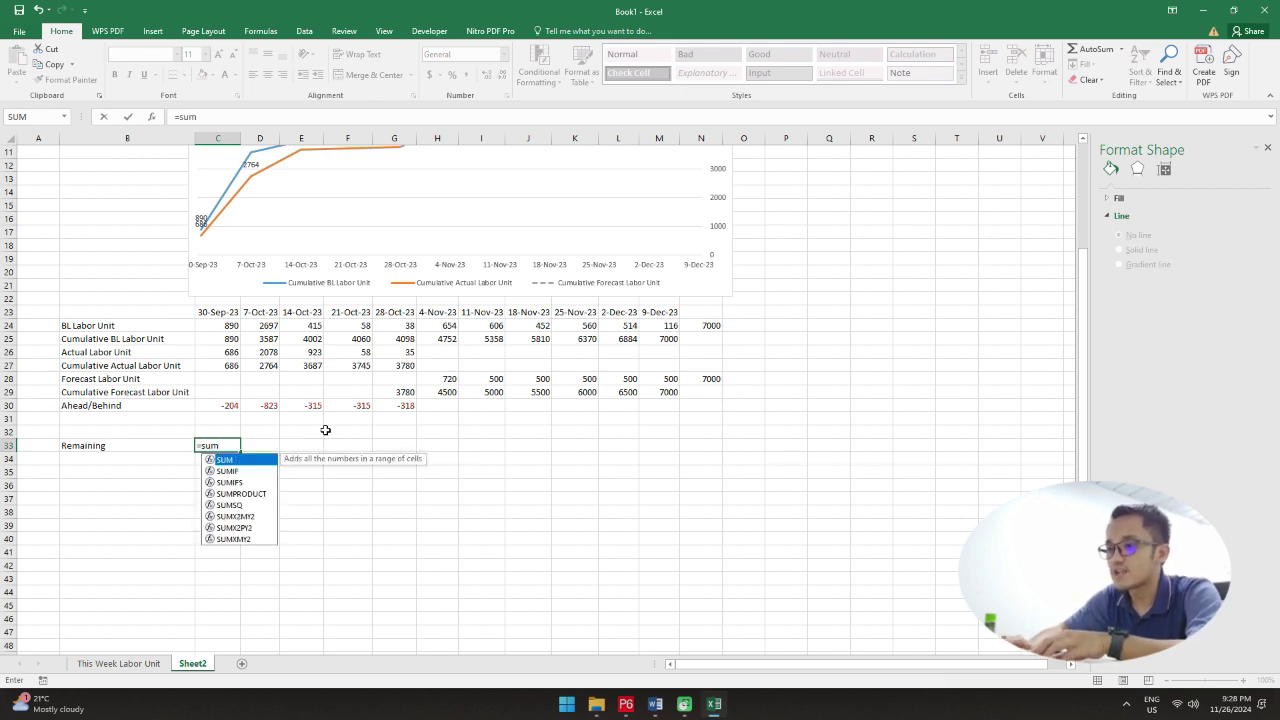
pyautogui.write('(')
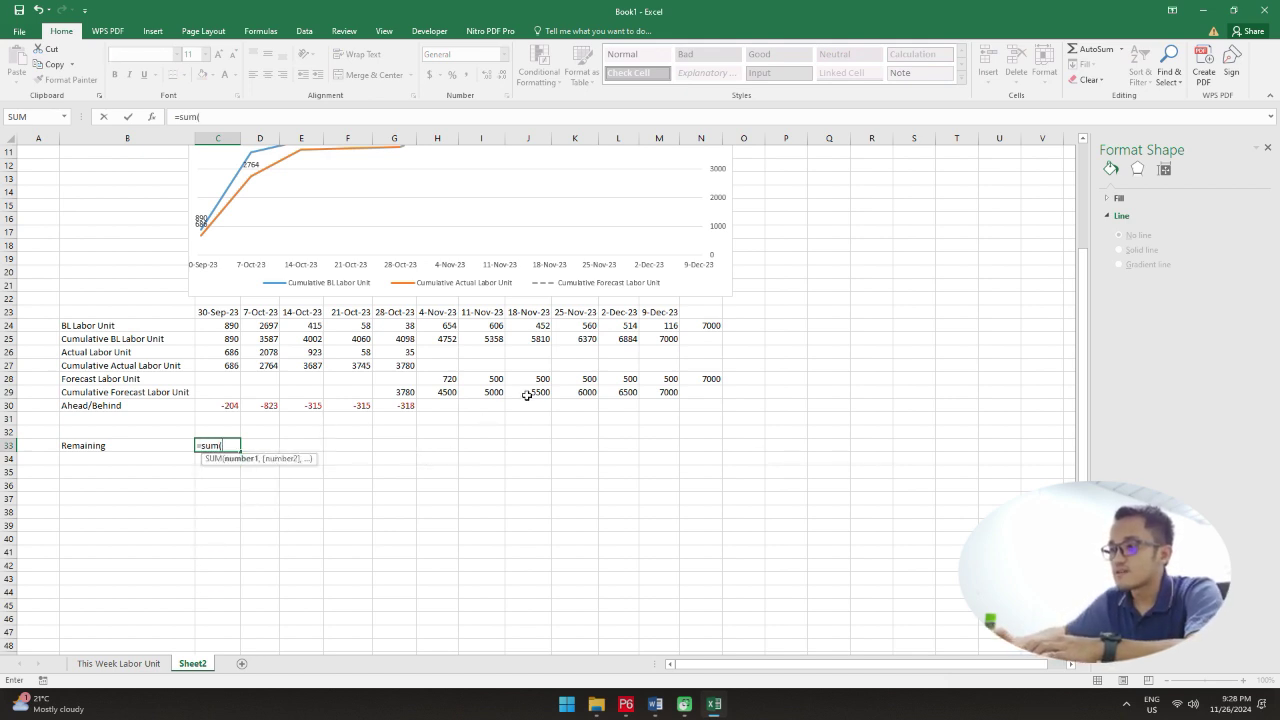
pyautogui.press('BackSpace')
pyautogui.press('BackSpace')
pyautogui.press('BackSpace')
pyautogui.press('BackSpace')
pyautogui.press('BackSpace')
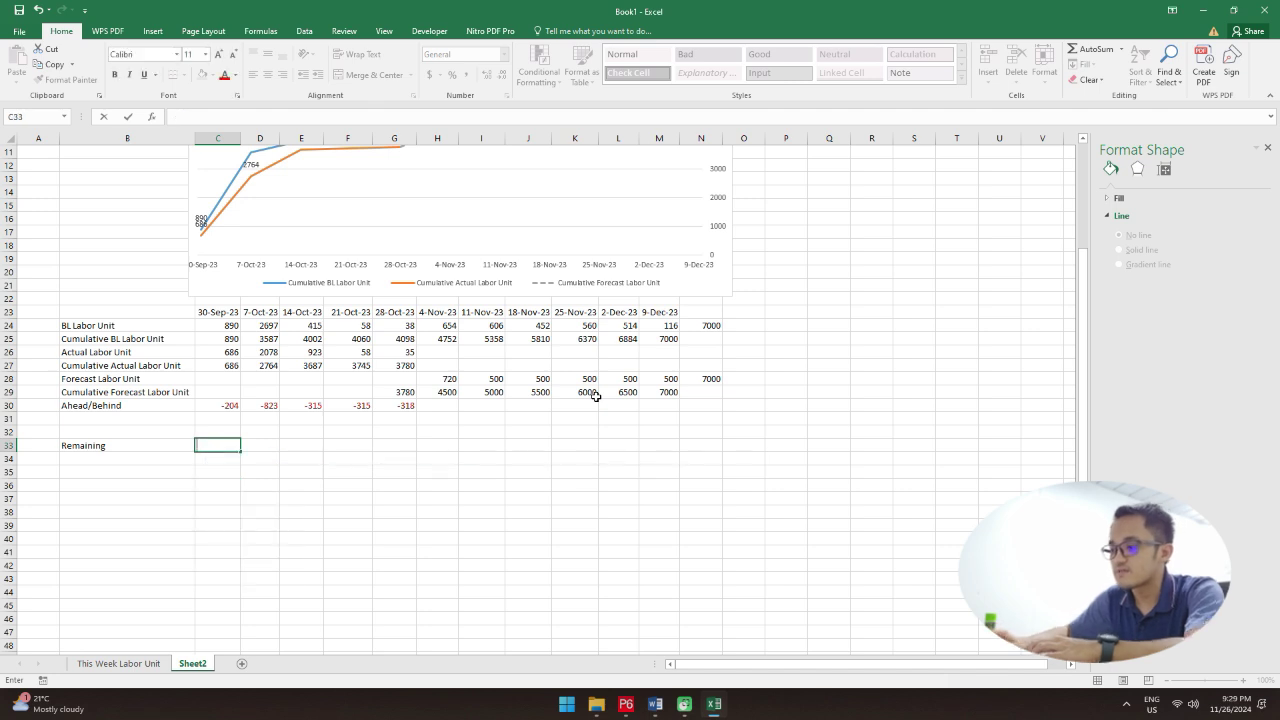
pyautogui.click(192, 466)
# Step: Move the "Remaining" label down to B35 and enter "Total BL Labor Unit" in B33
pyautogui.click(163, 443)
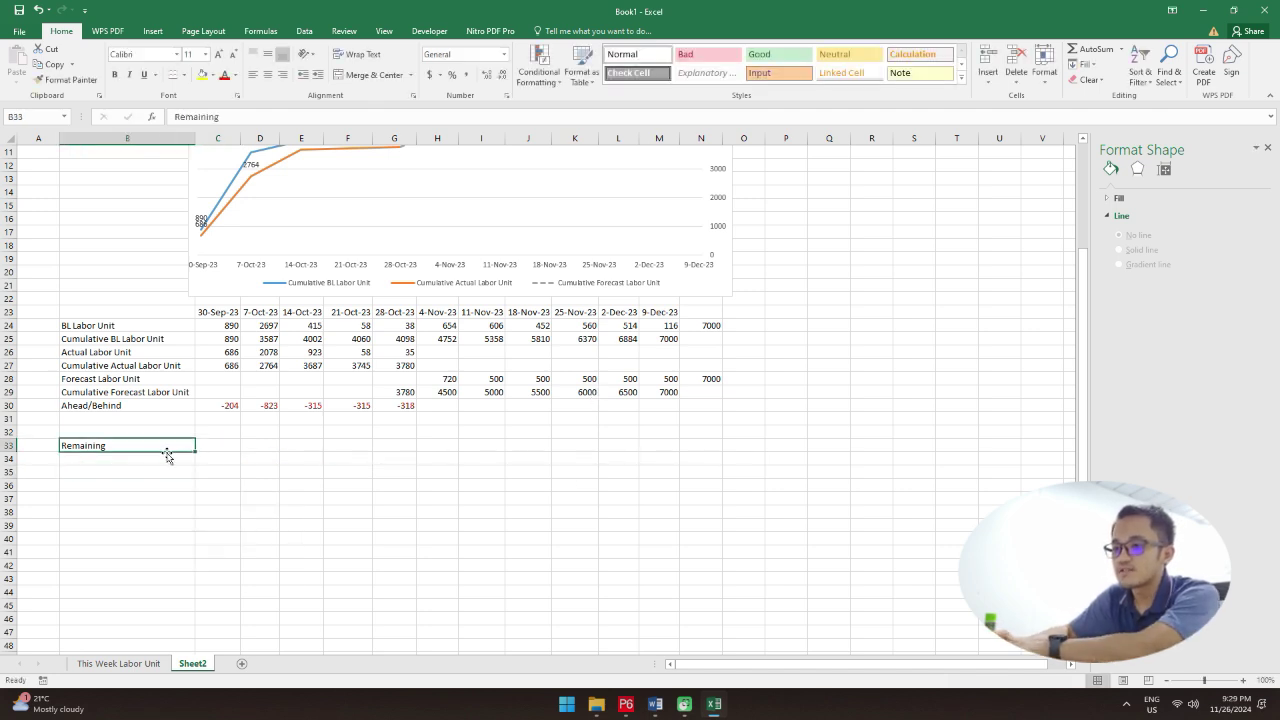
pyautogui.moveTo(166, 453)
pyautogui.mouseDown()
pyautogui.moveTo(166, 485)
pyautogui.moveTo(172, 472)
pyautogui.mouseUp()
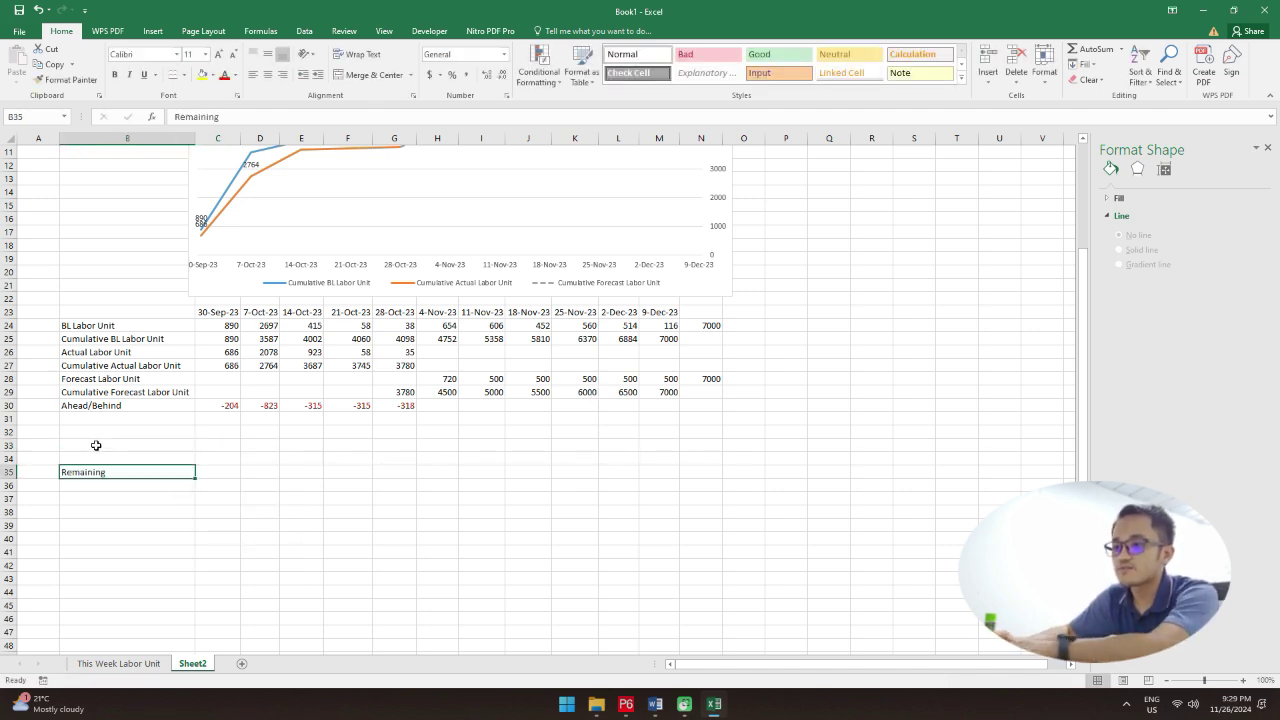
pyautogui.click(100, 446)
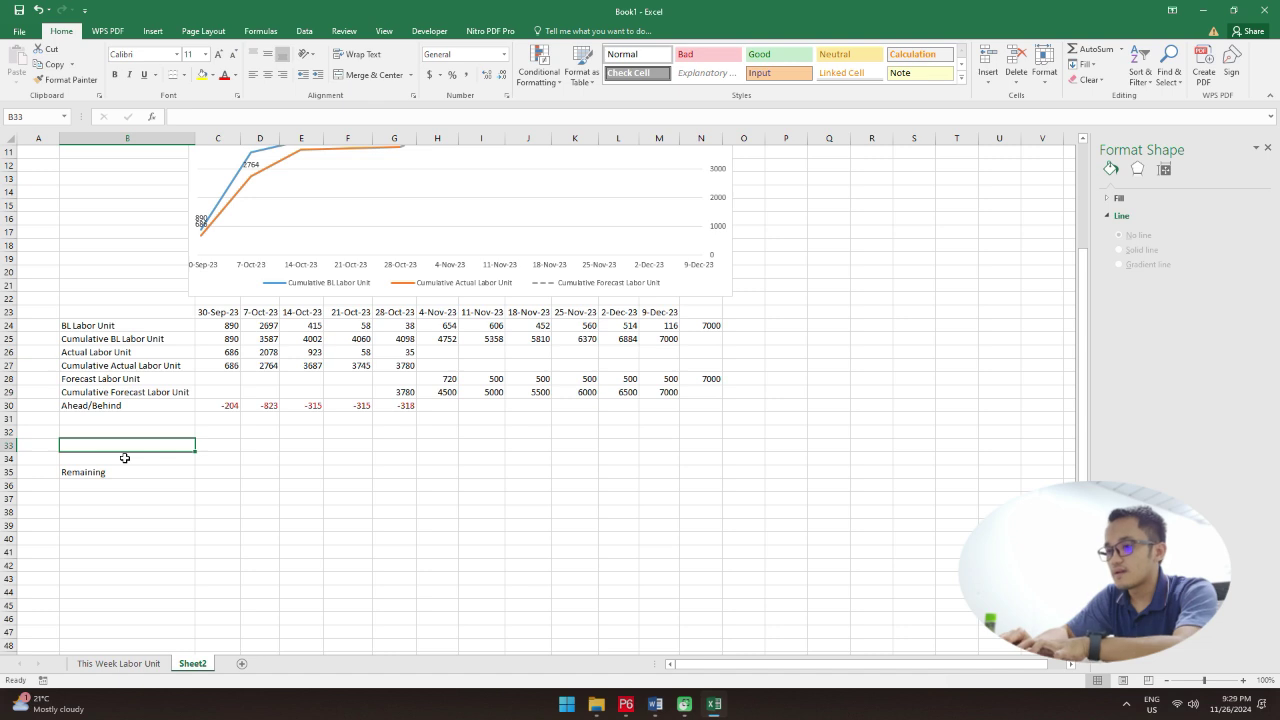
pyautogui.write('Total BL Lab')
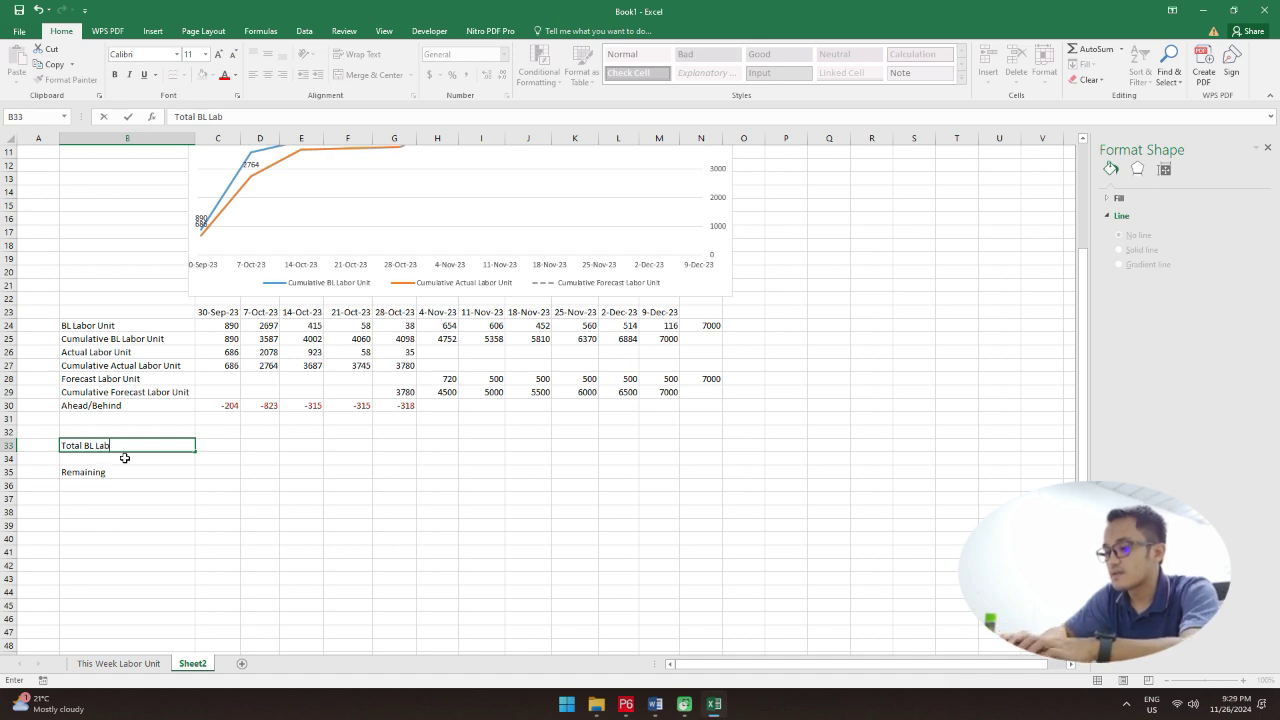
pyautogui.write('or Unit')
pyautogui.press('Return')
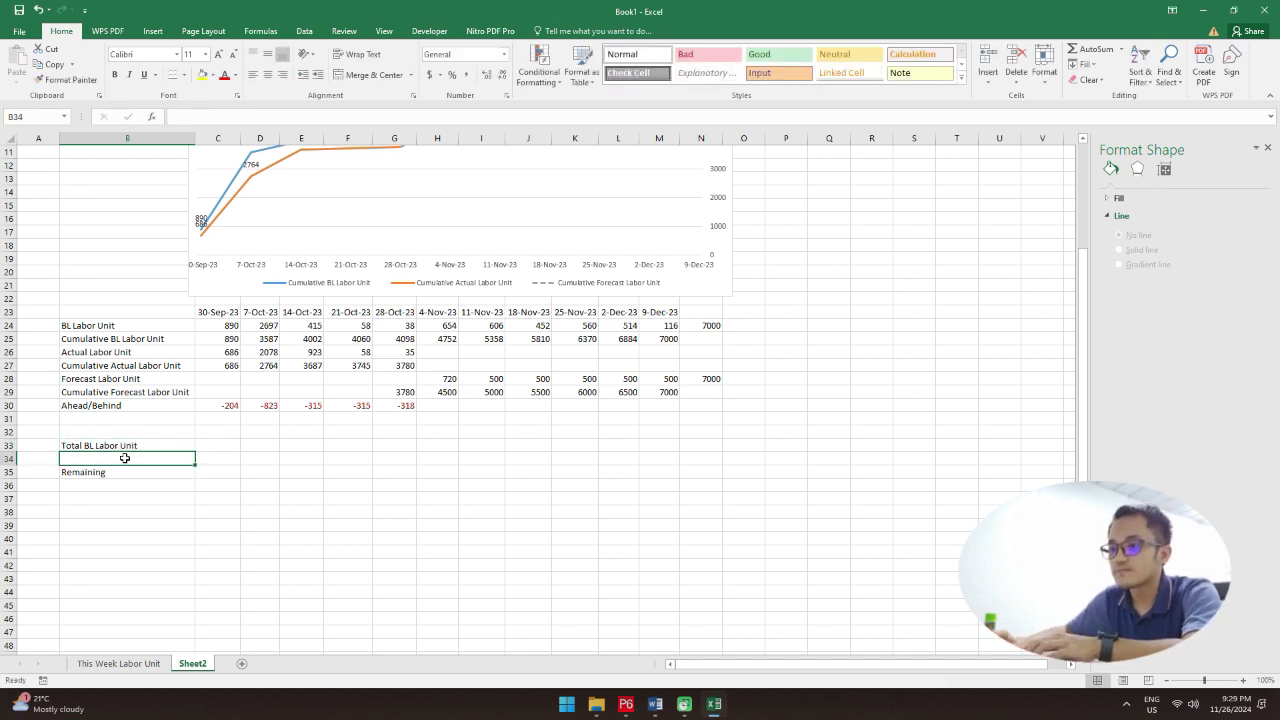
# Step: Calculate the total baseline labor units in C33 with a SUM of C24:M24
pyautogui.click(221, 442)
pyautogui.write('=sum(')
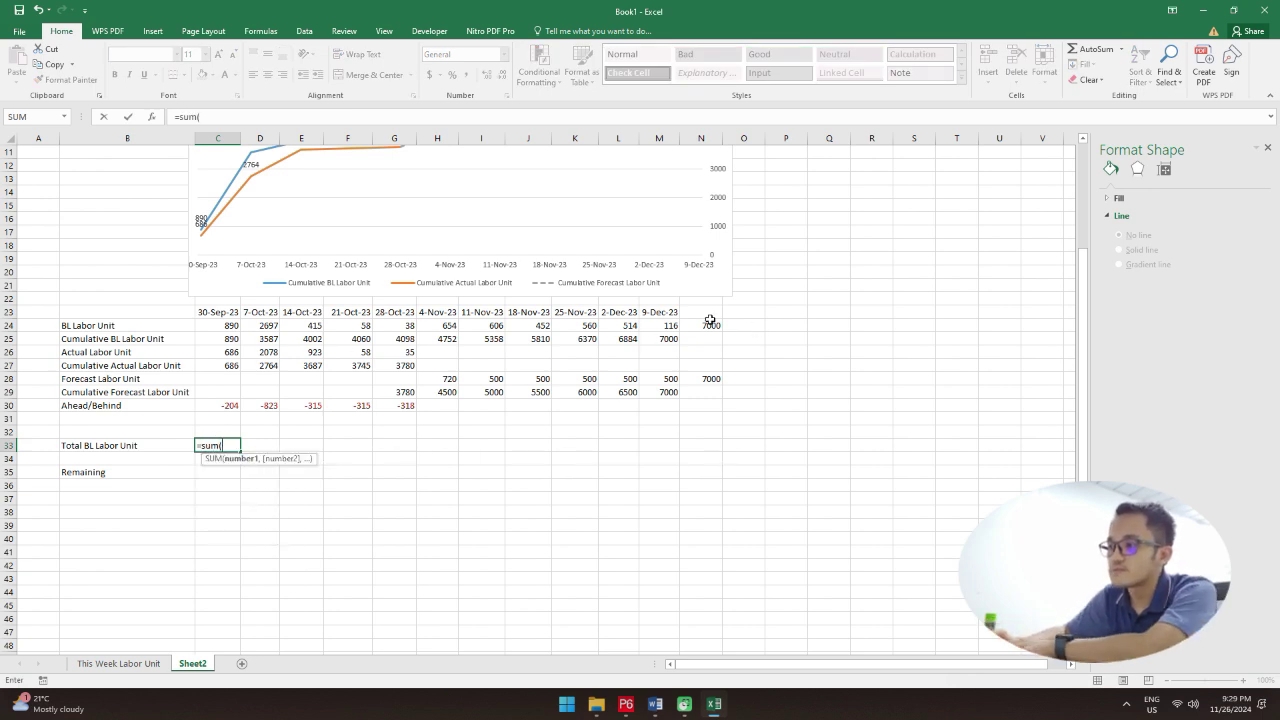
pyautogui.moveTo(663, 325); pyautogui.dragTo(216, 320)
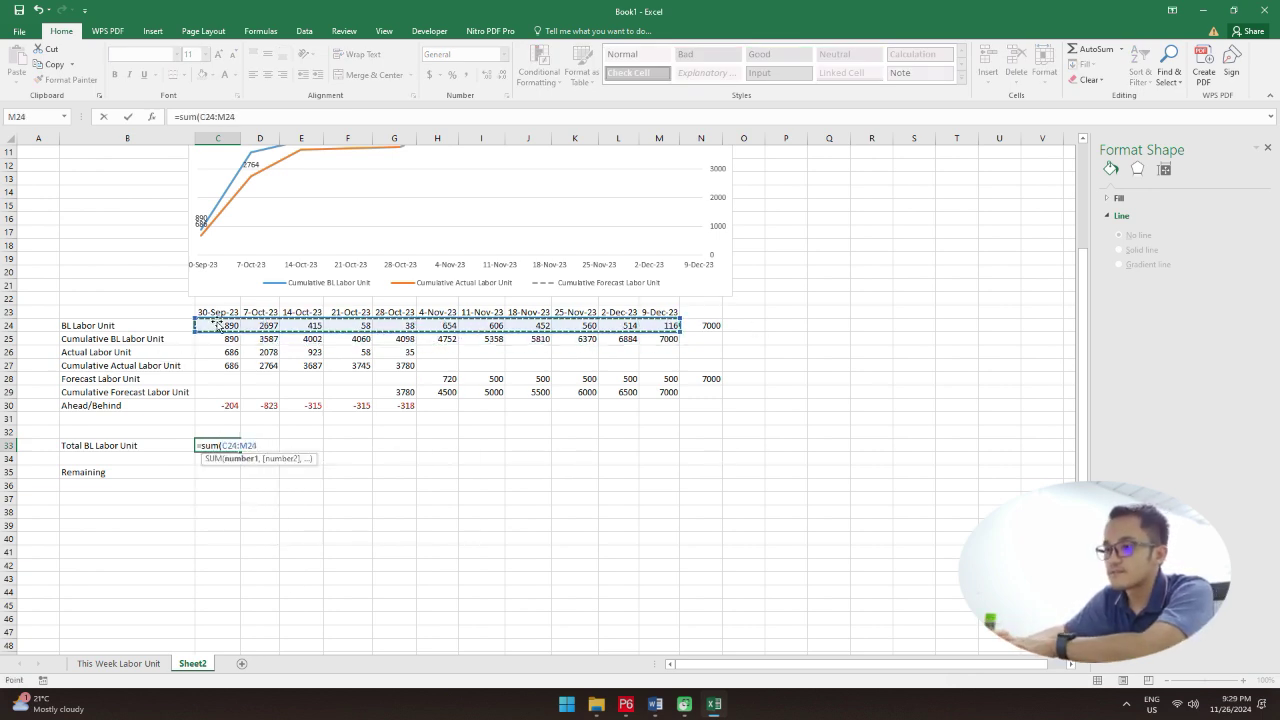
pyautogui.press('Return')
# Step: Copy the "Total BL Labor Unit" label into B34 and change it to "Total Actual Labor Unit"
pyautogui.click(126, 459)
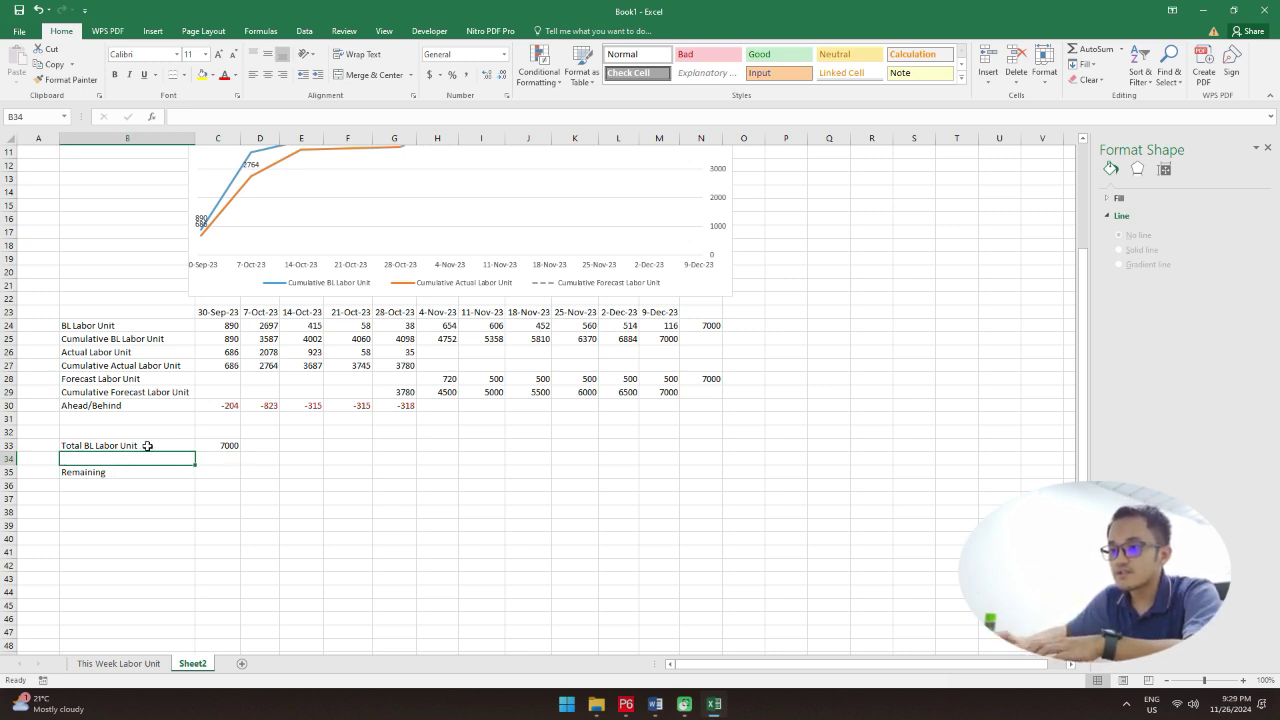
pyautogui.click(163, 446)
pyautogui.moveTo(194, 452); pyautogui.dragTo(188, 461)
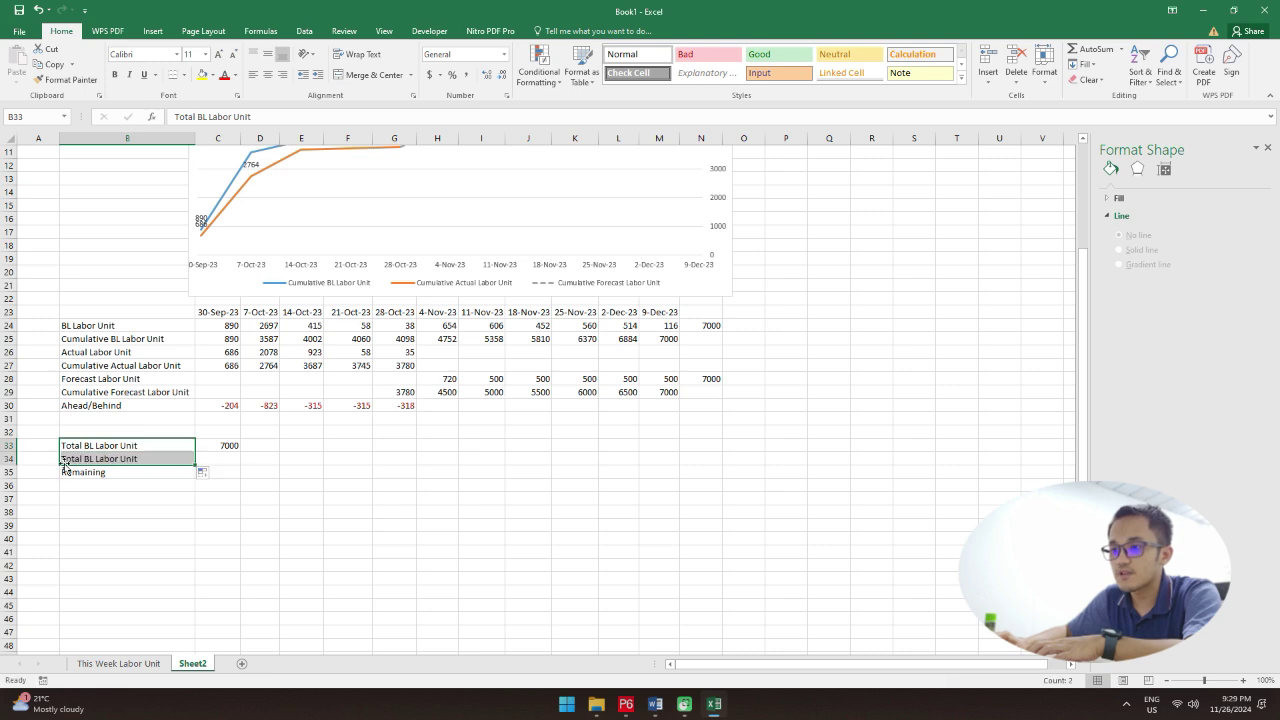
pyautogui.click(86, 459)
pyautogui.doubleClick(89, 458)
pyautogui.write('Actual')
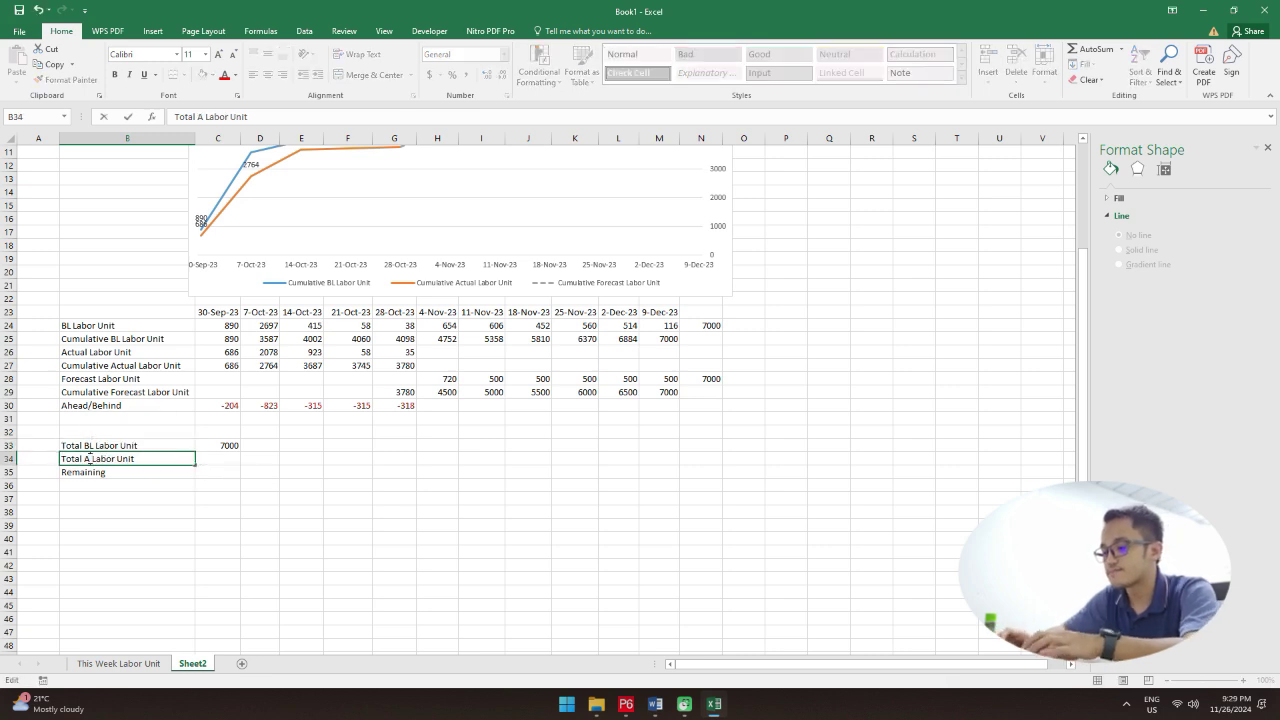
pyautogui.press('Return')
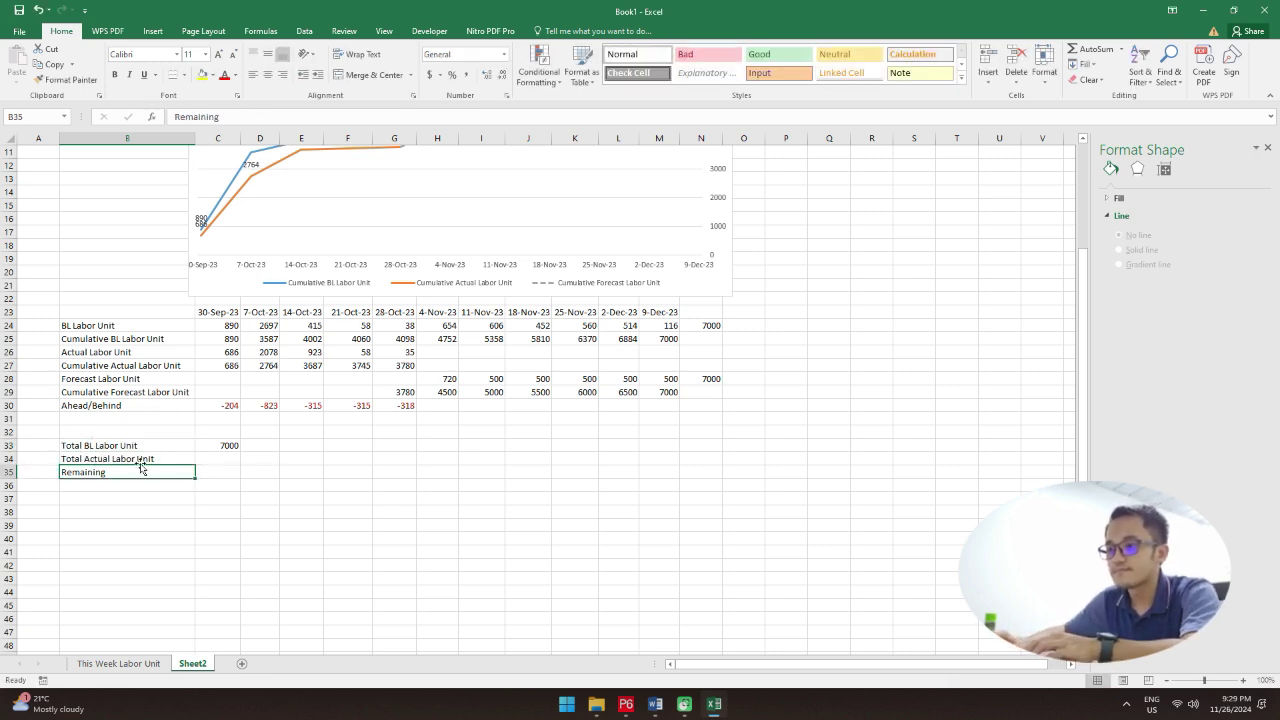
# Step: Calculate the total actual labor units in C34 with a SUM of the Actual Labor Unit row, C26:M26
pyautogui.click(228, 460)
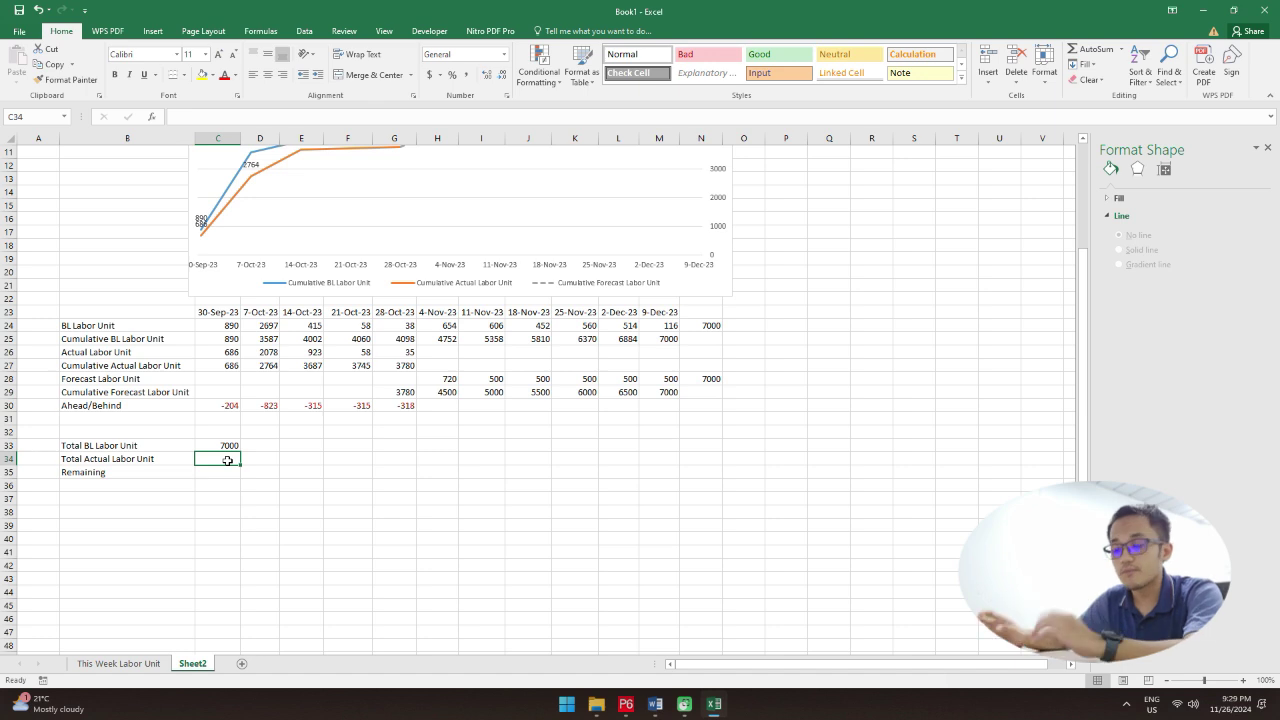
pyautogui.write('=')
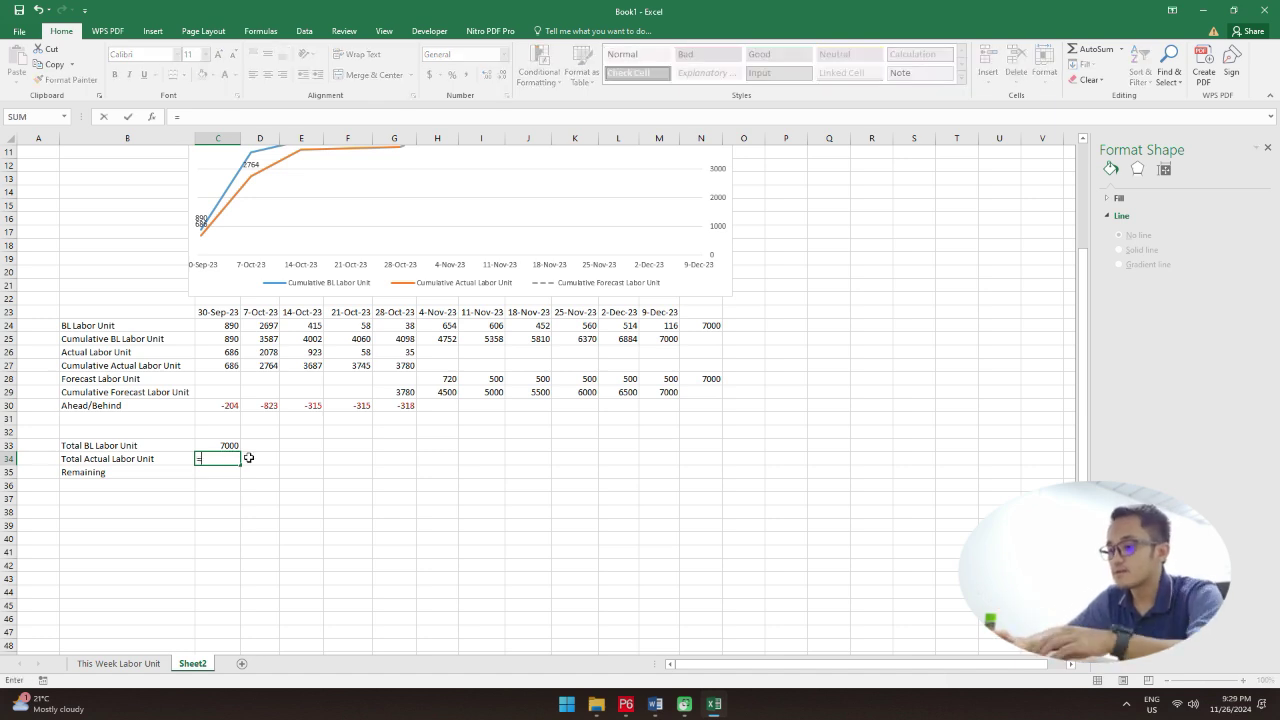
pyautogui.write('sum')
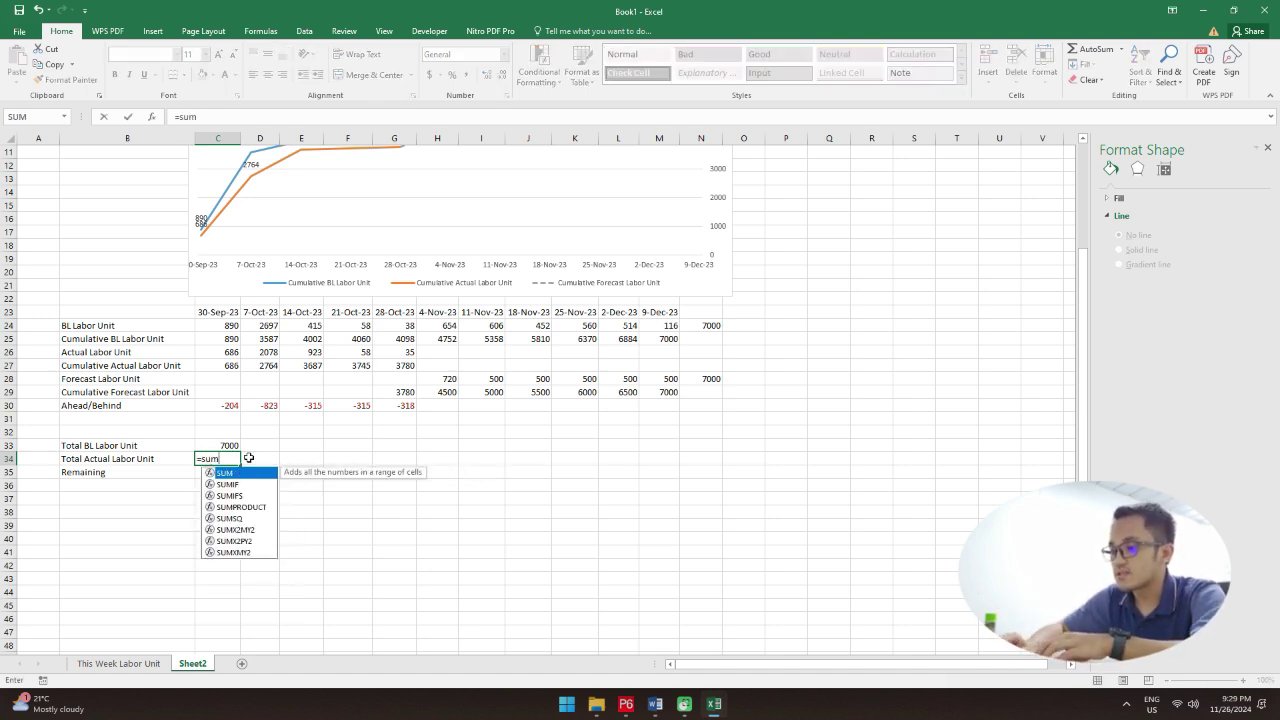
pyautogui.write('(')
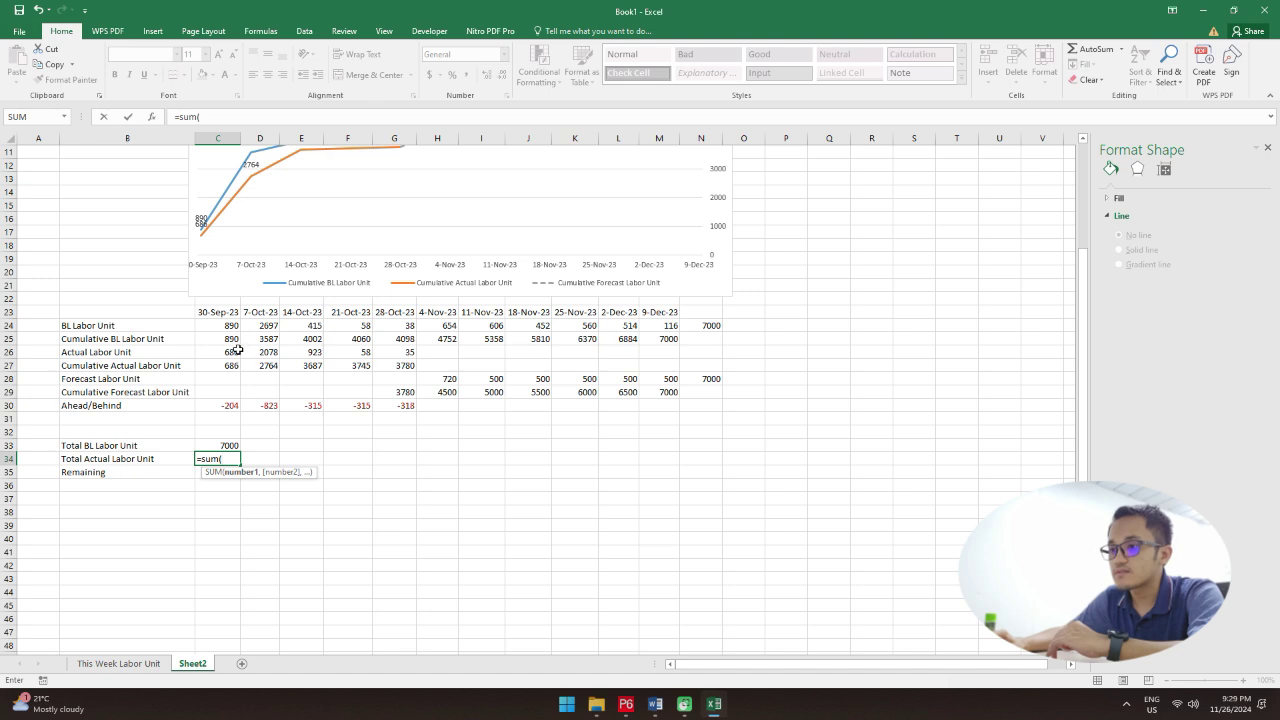
pyautogui.moveTo(231, 352); pyautogui.dragTo(659, 354)
pyautogui.press('Return')
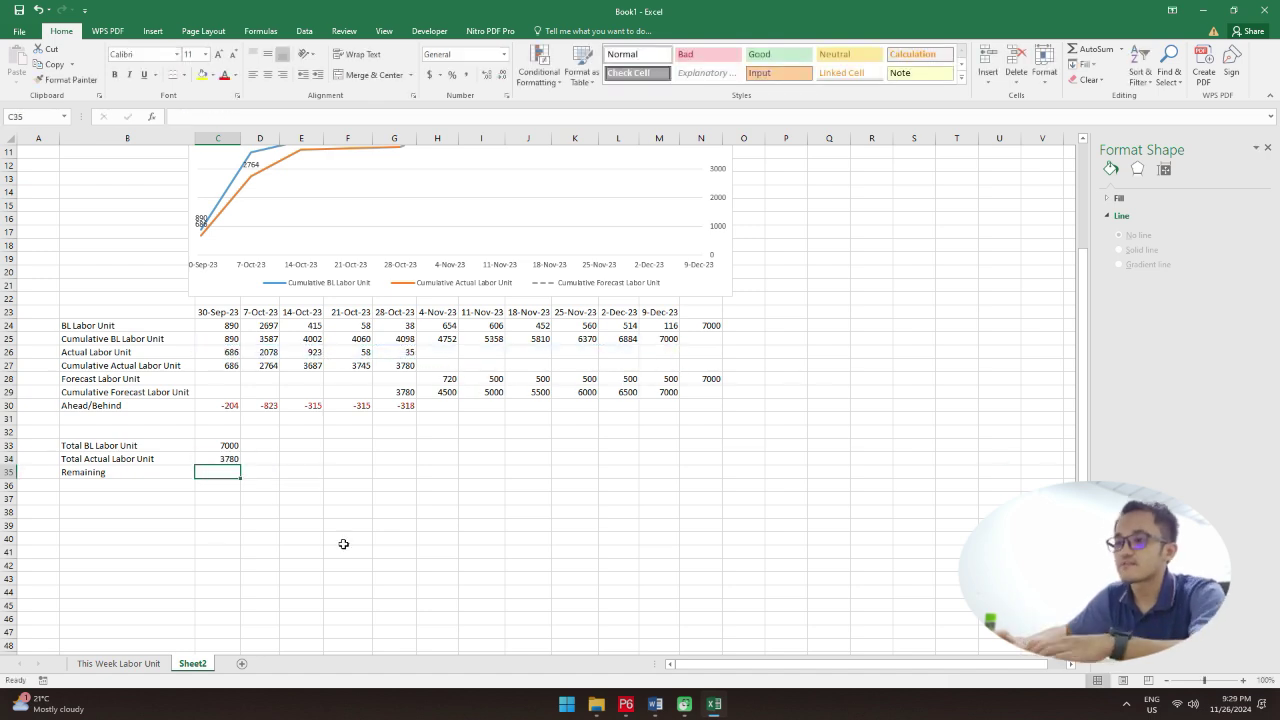
# Step: Calculate the remaining labor units in C35 with the formula =C33-C34
pyautogui.click(272, 538)
pyautogui.click(230, 474)
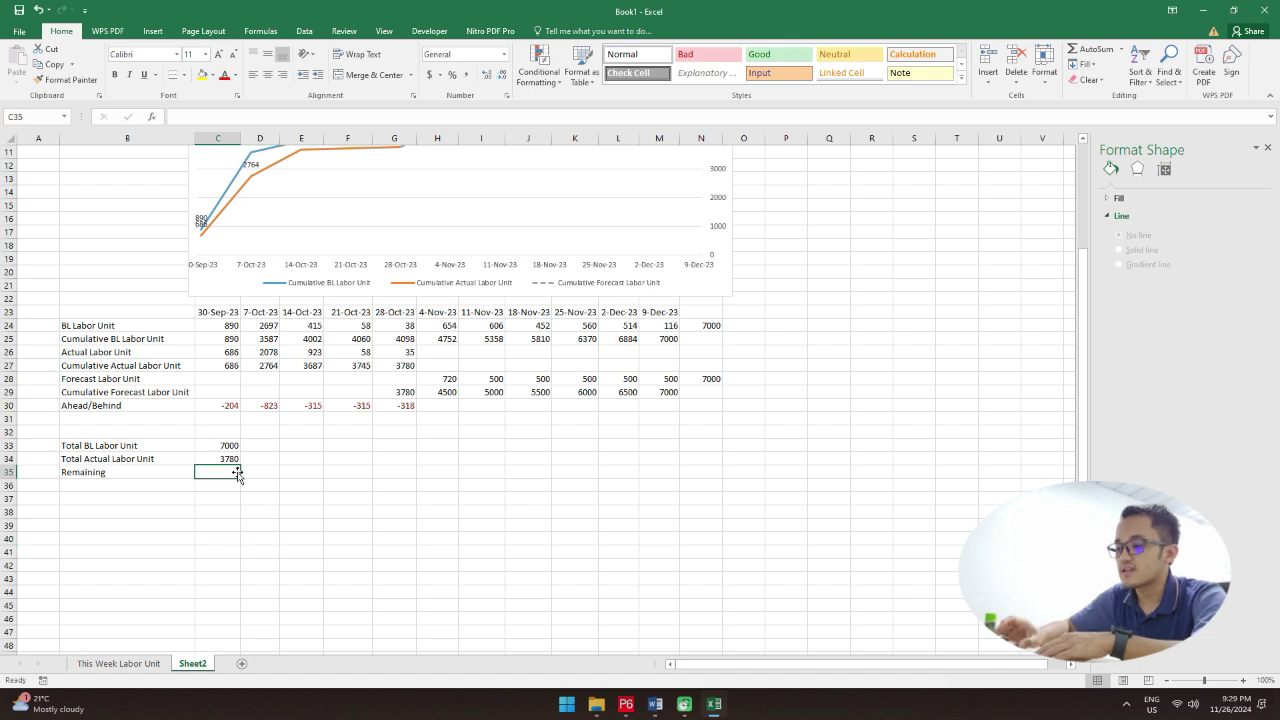
pyautogui.write('=')
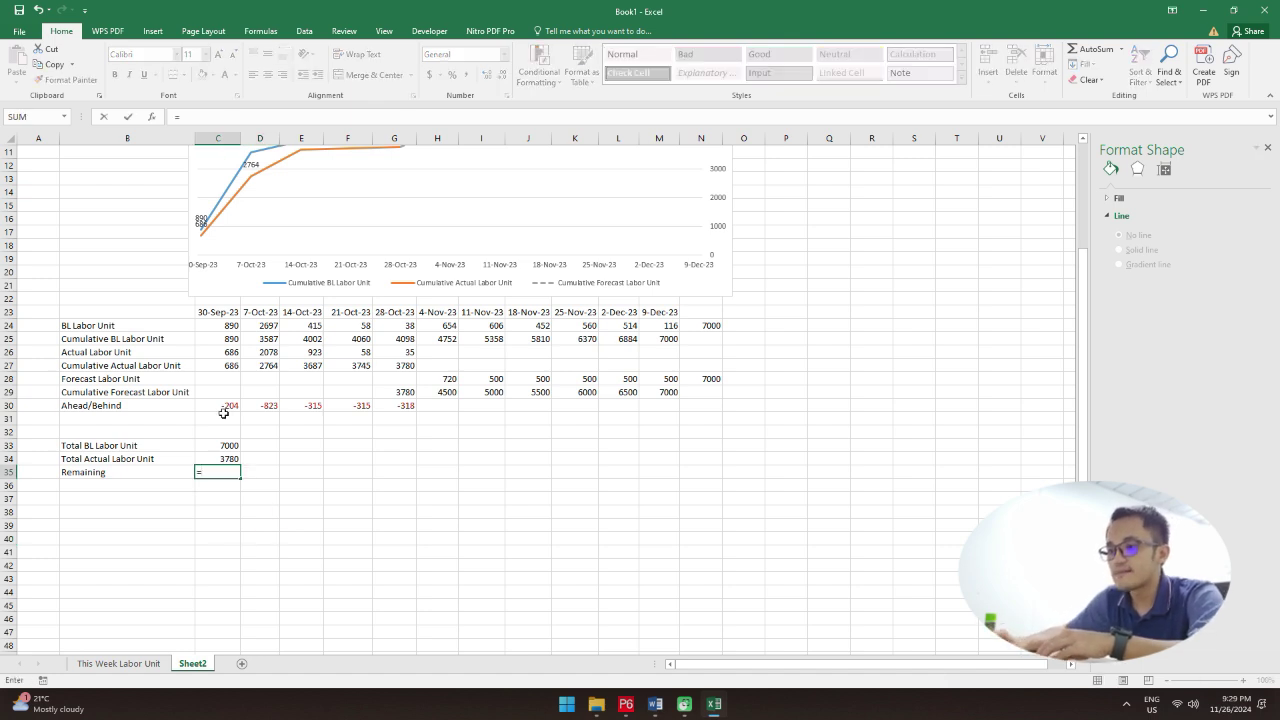
pyautogui.click(228, 445)
pyautogui.write('-')
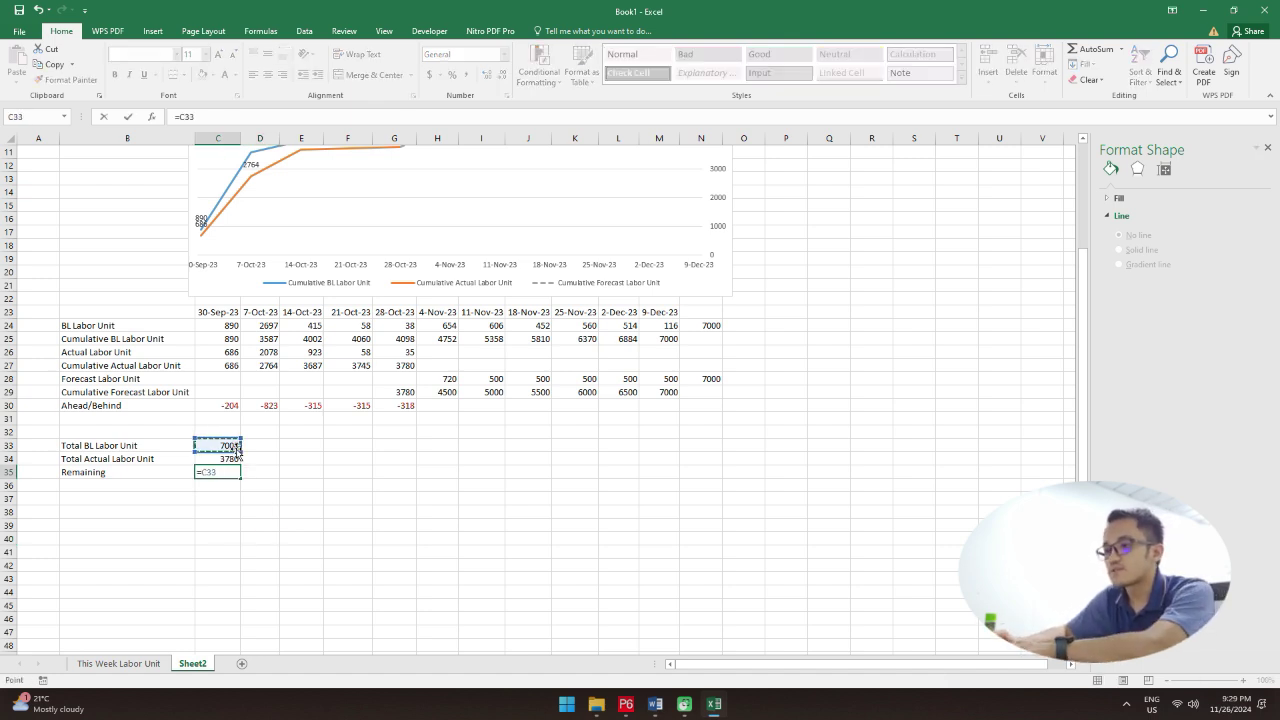
pyautogui.click(230, 458)
pyautogui.press('Return')
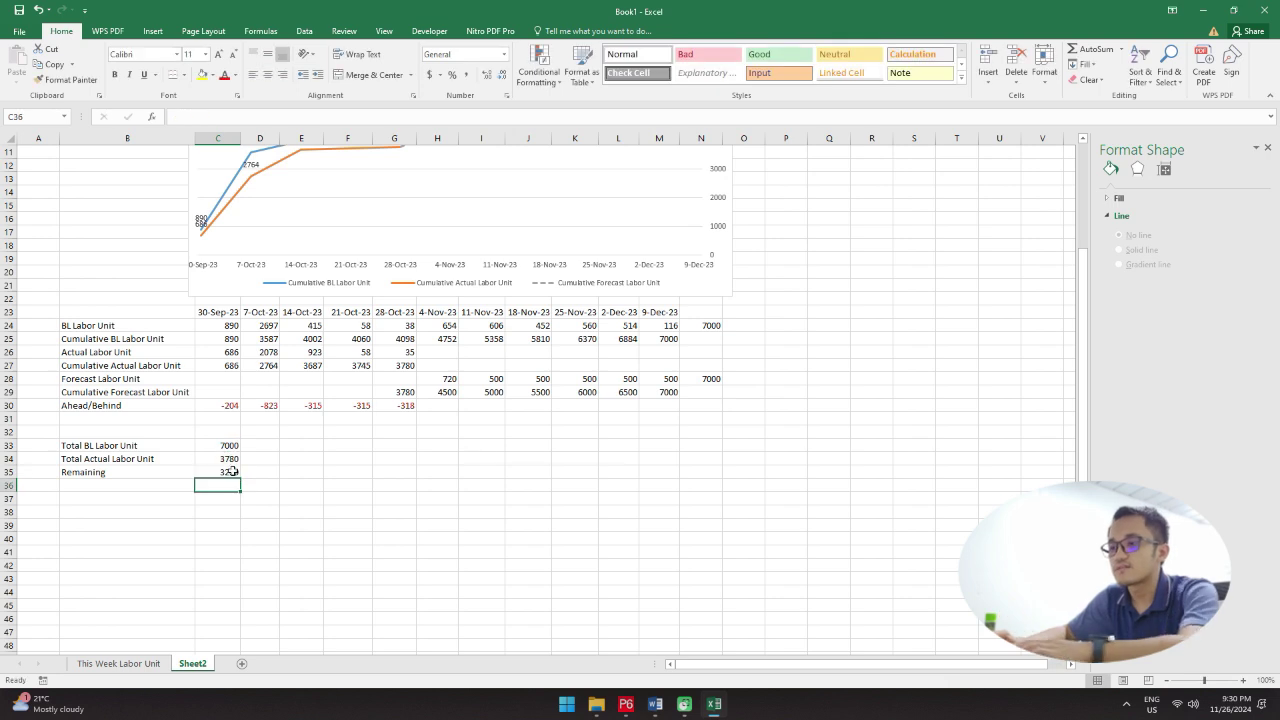
pyautogui.click(216, 522)
pyautogui.click(230, 476)
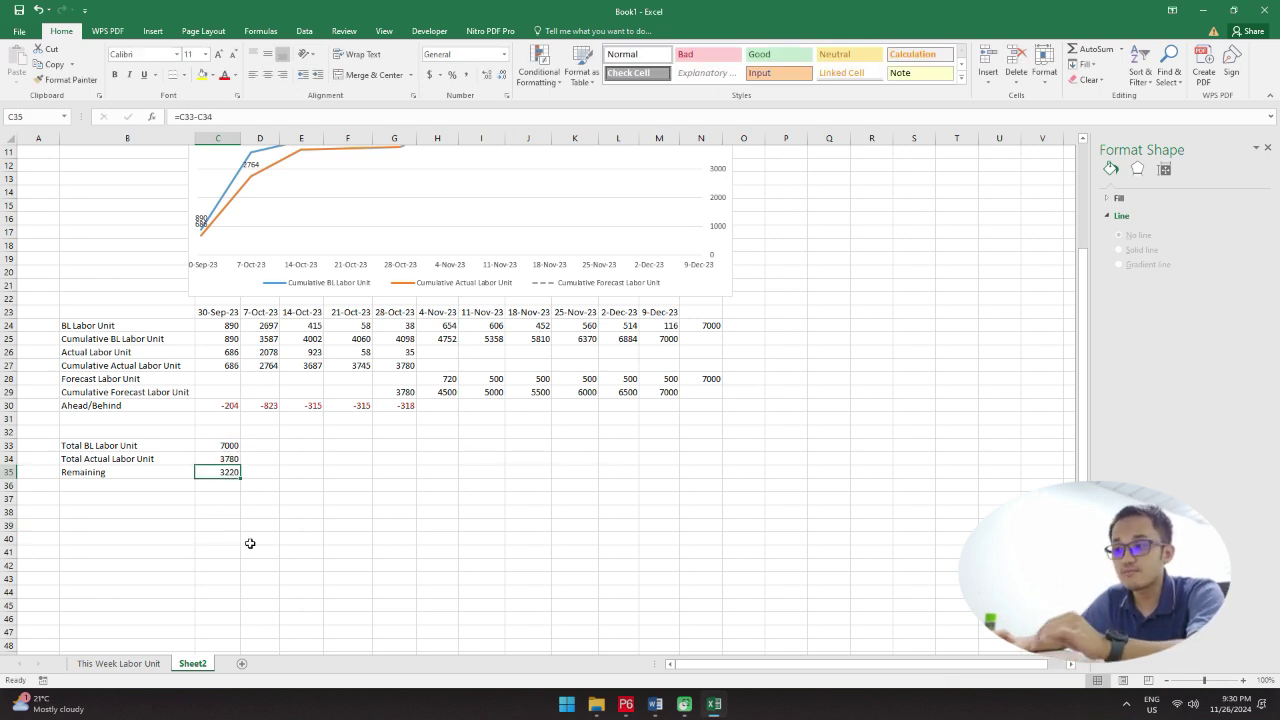
# Step: Add the label "Remaining Week" in B36 below the Remaining label
pyautogui.click(333, 473)
pyautogui.click(162, 489)
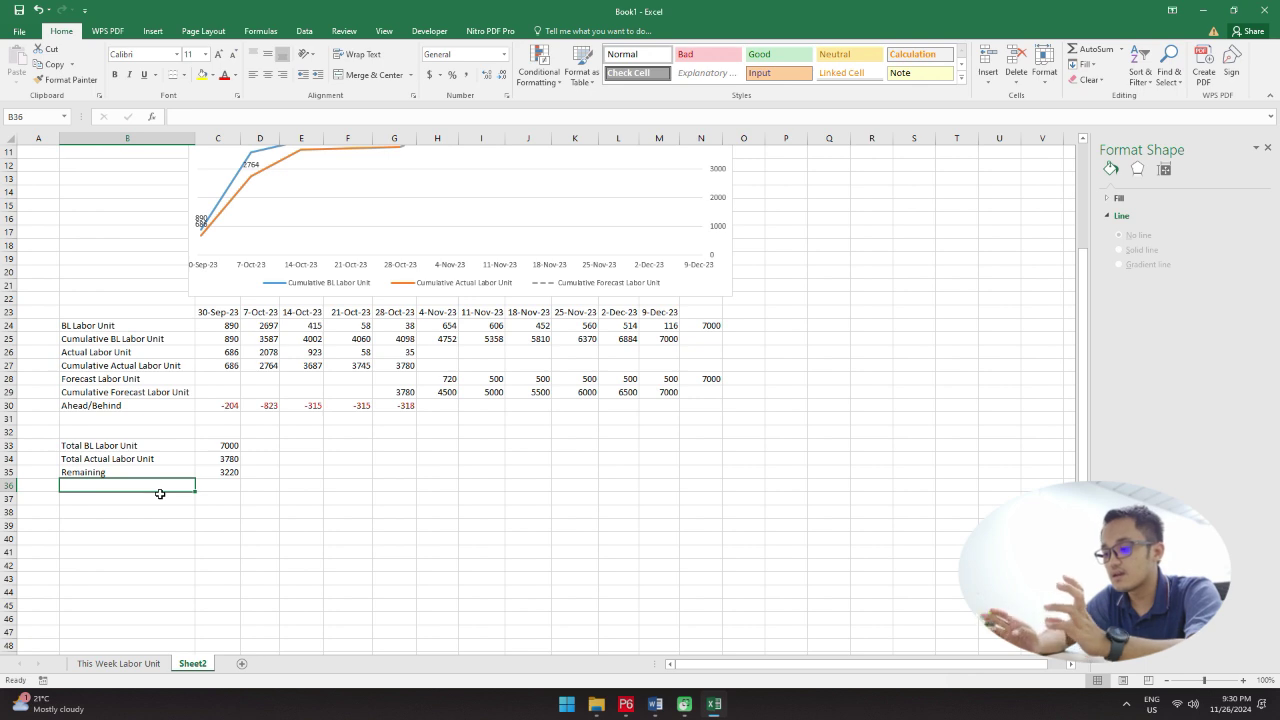
pyautogui.write('Remaining')
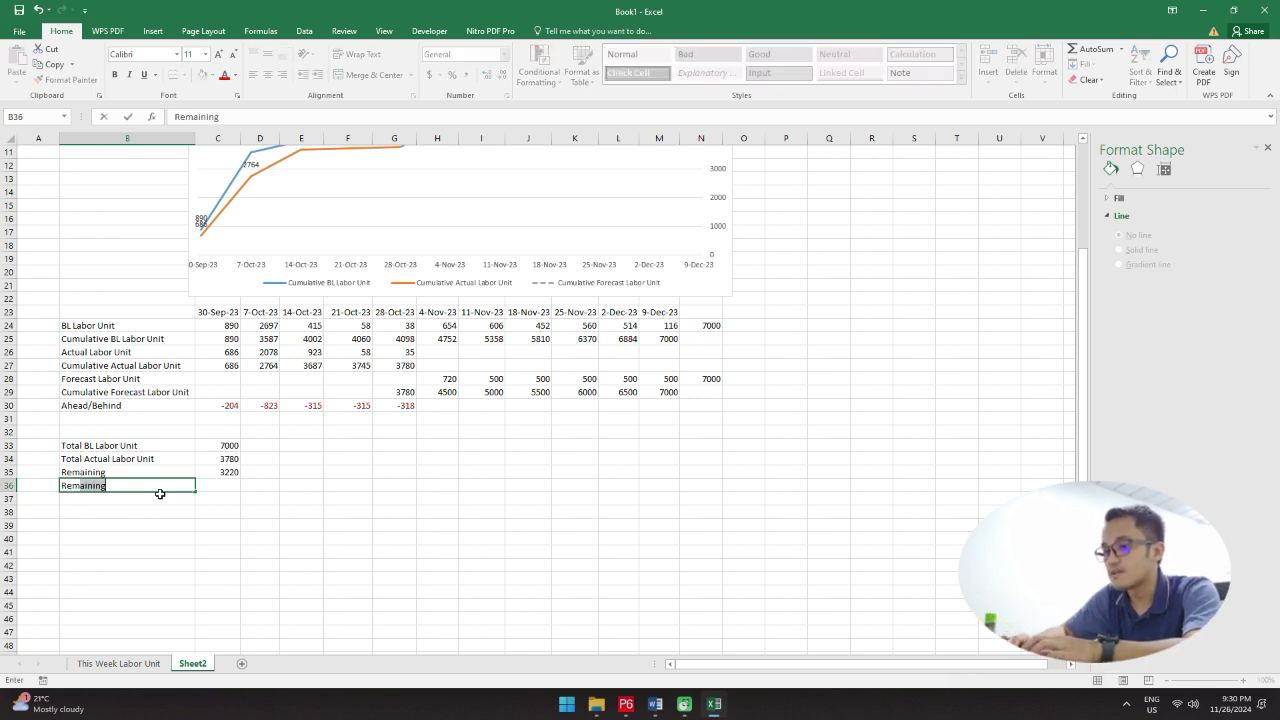
pyautogui.write(' Wee')
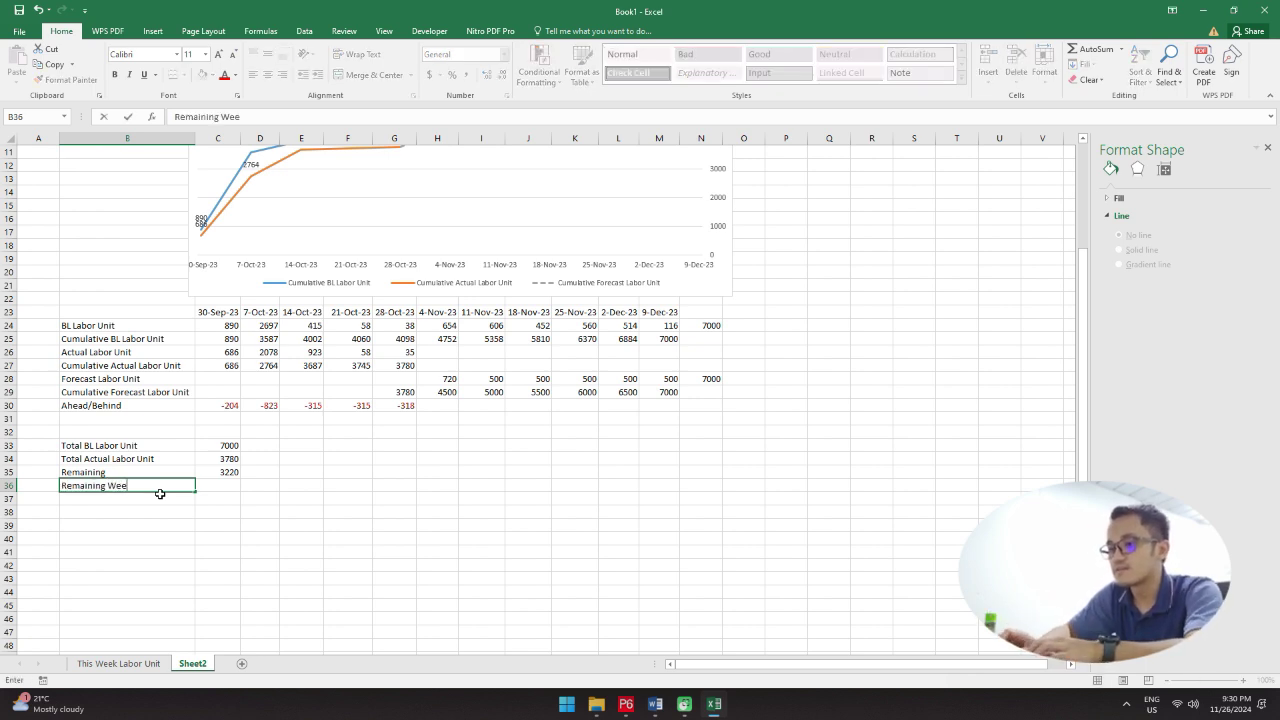
pyautogui.write('k')
pyautogui.press('Return')
# Step: Calculate the number of remaining weeks in C36 with a COUNT of H25:M25
pyautogui.click(210, 490)
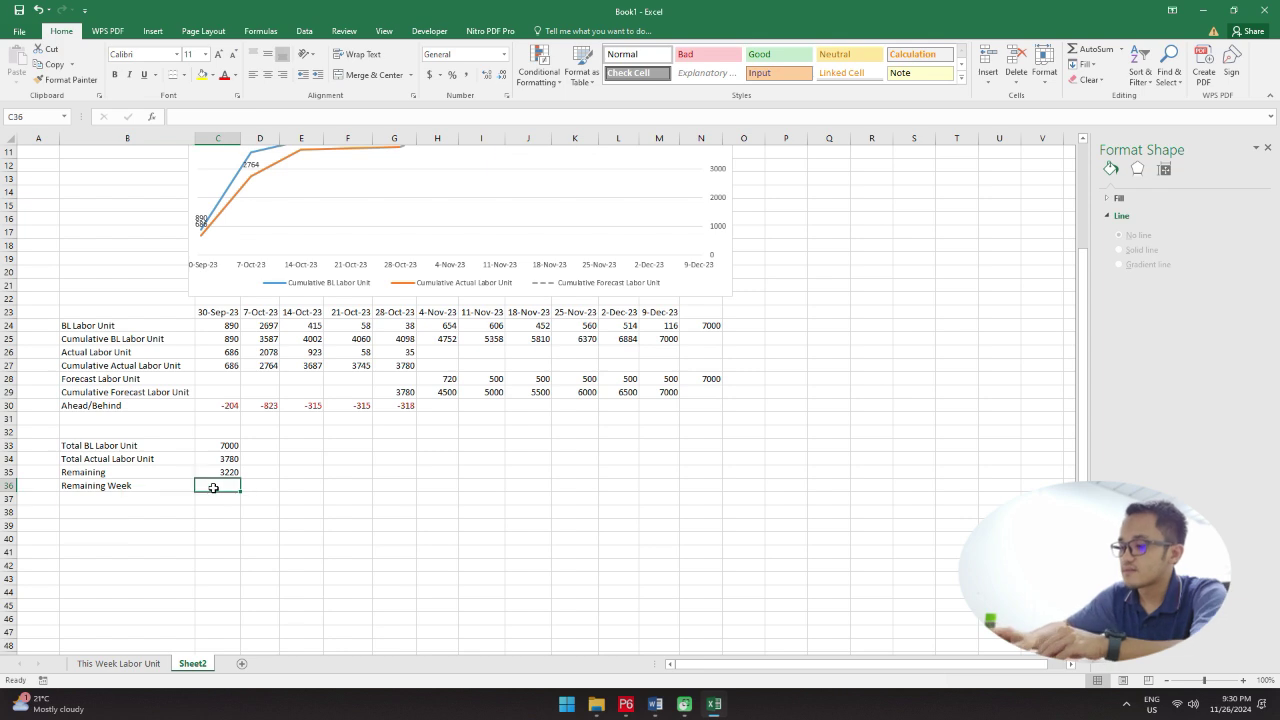
pyautogui.write('=count')
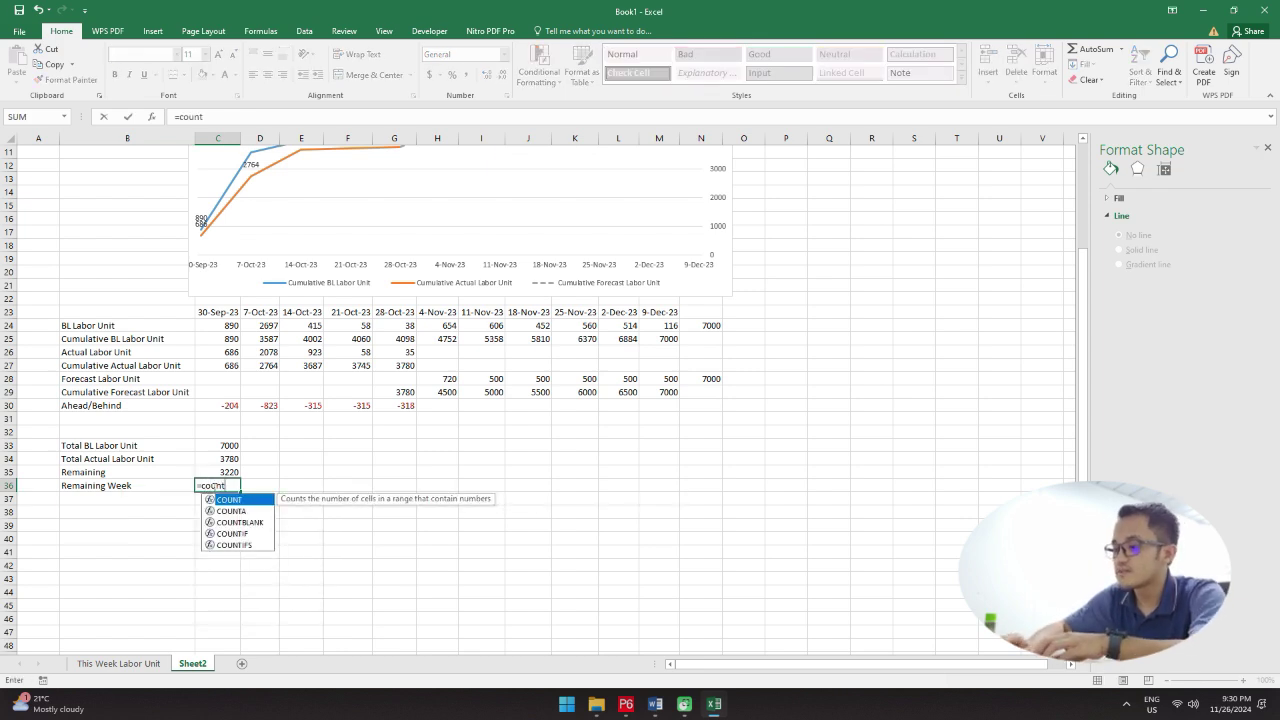
pyautogui.write(')')
pyautogui.press('BackSpace')
pyautogui.write('(')
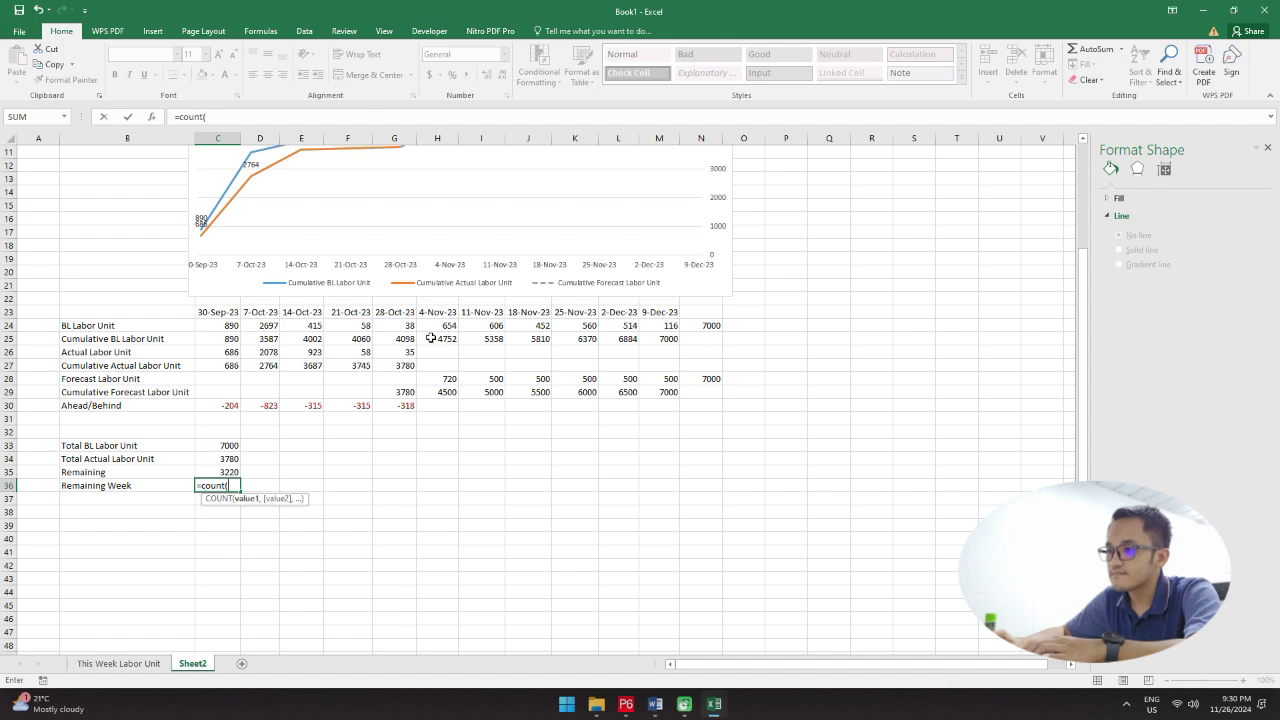
pyautogui.moveTo(430, 338); pyautogui.dragTo(676, 341)
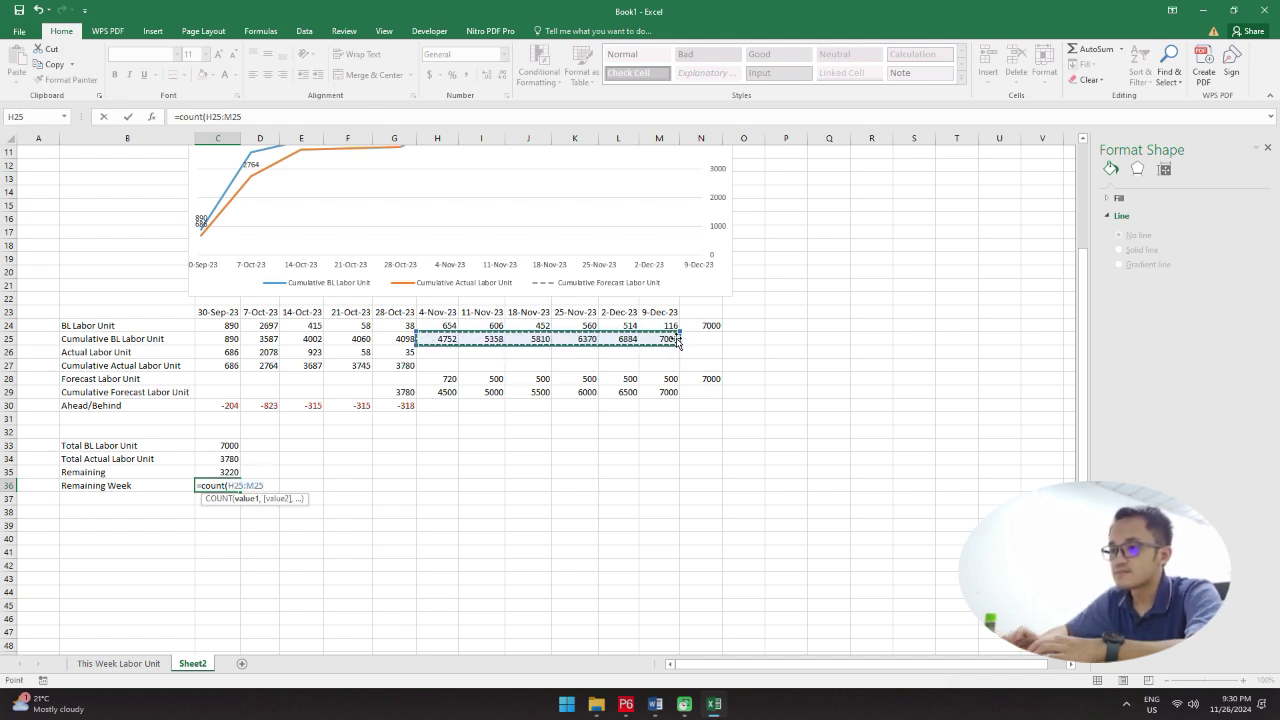
pyautogui.press('Return')
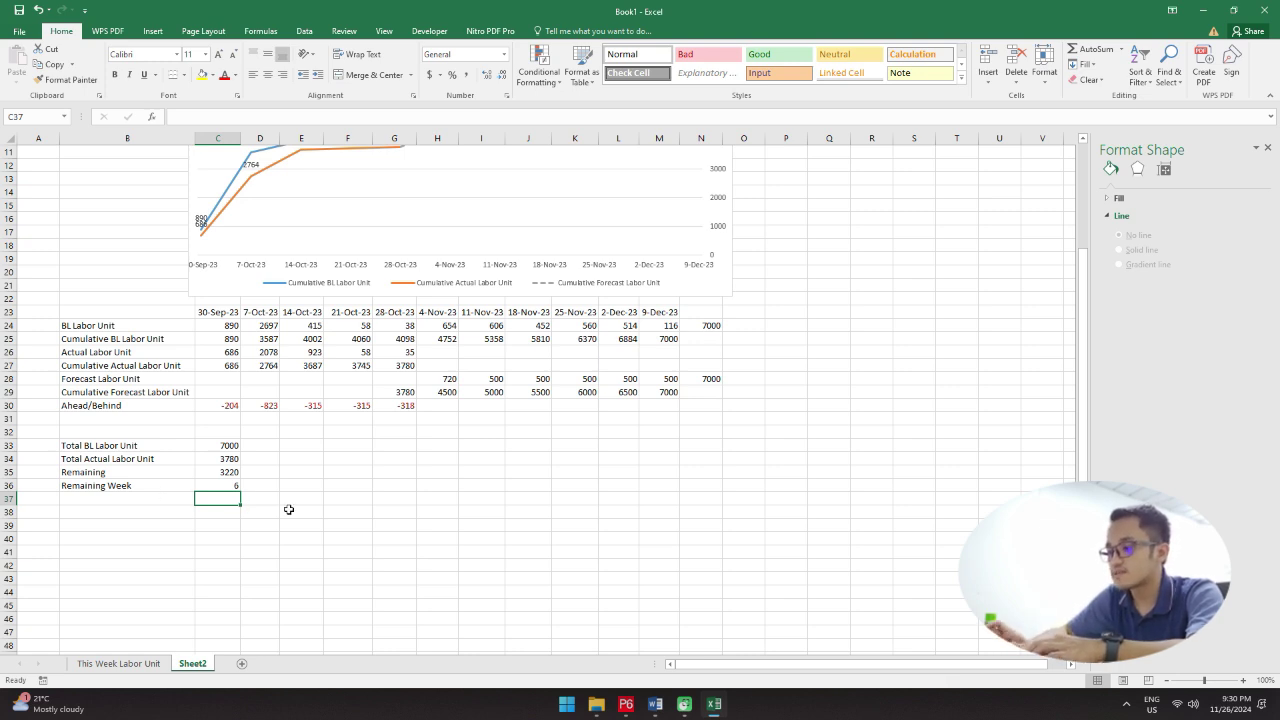
# Step: Calculate the labor units per remaining week in C37 with the formula =C35/C36
pyautogui.write('=')
pyautogui.click(217, 469)
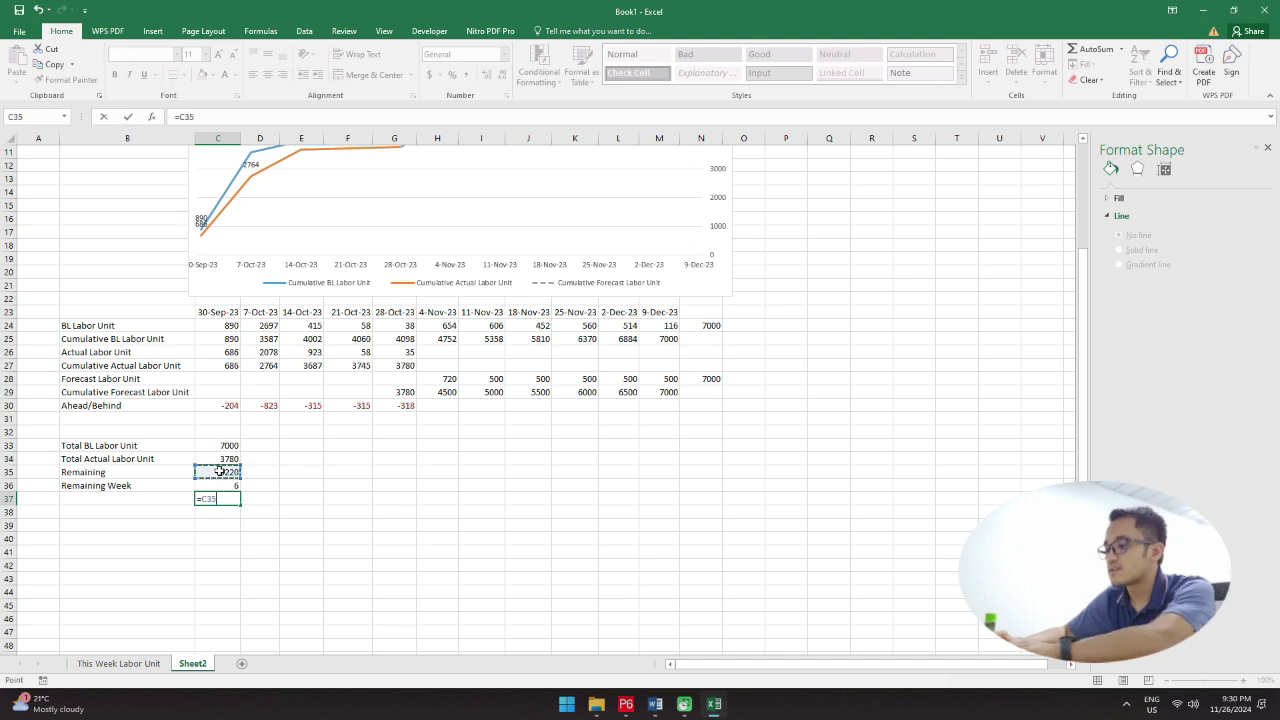
pyautogui.write('/')
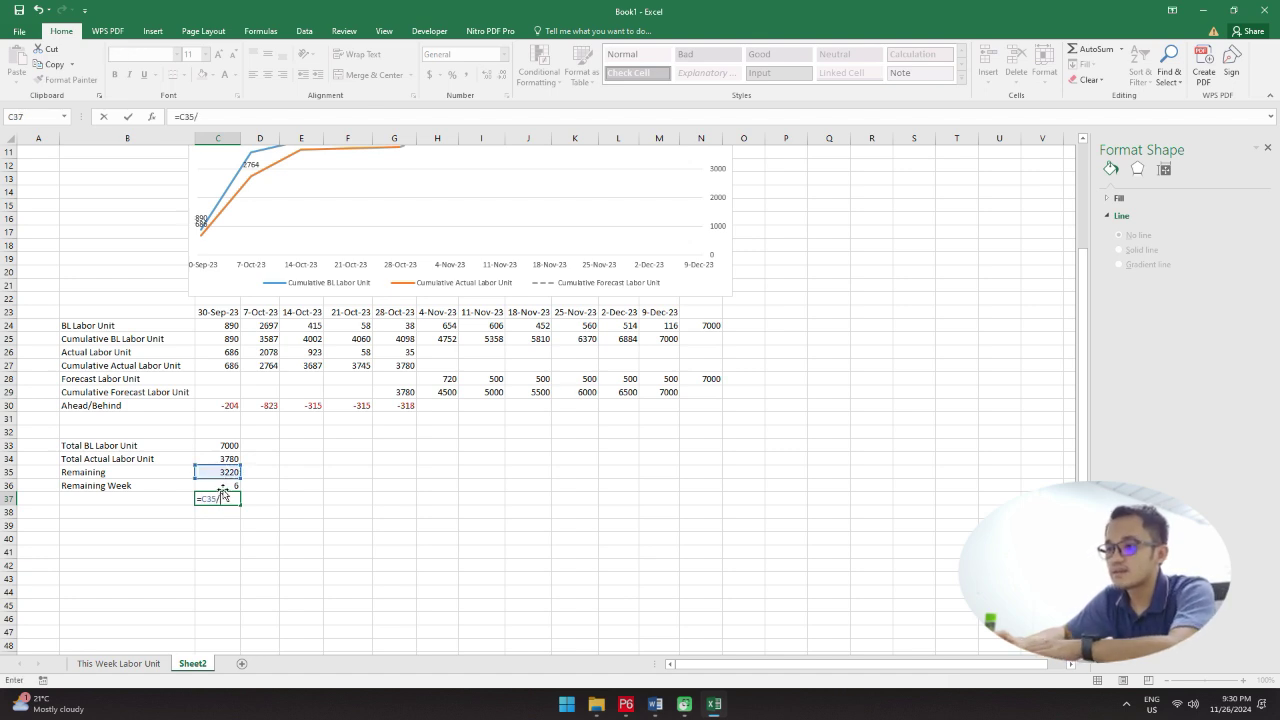
pyautogui.click(230, 484)
pyautogui.press('Return')
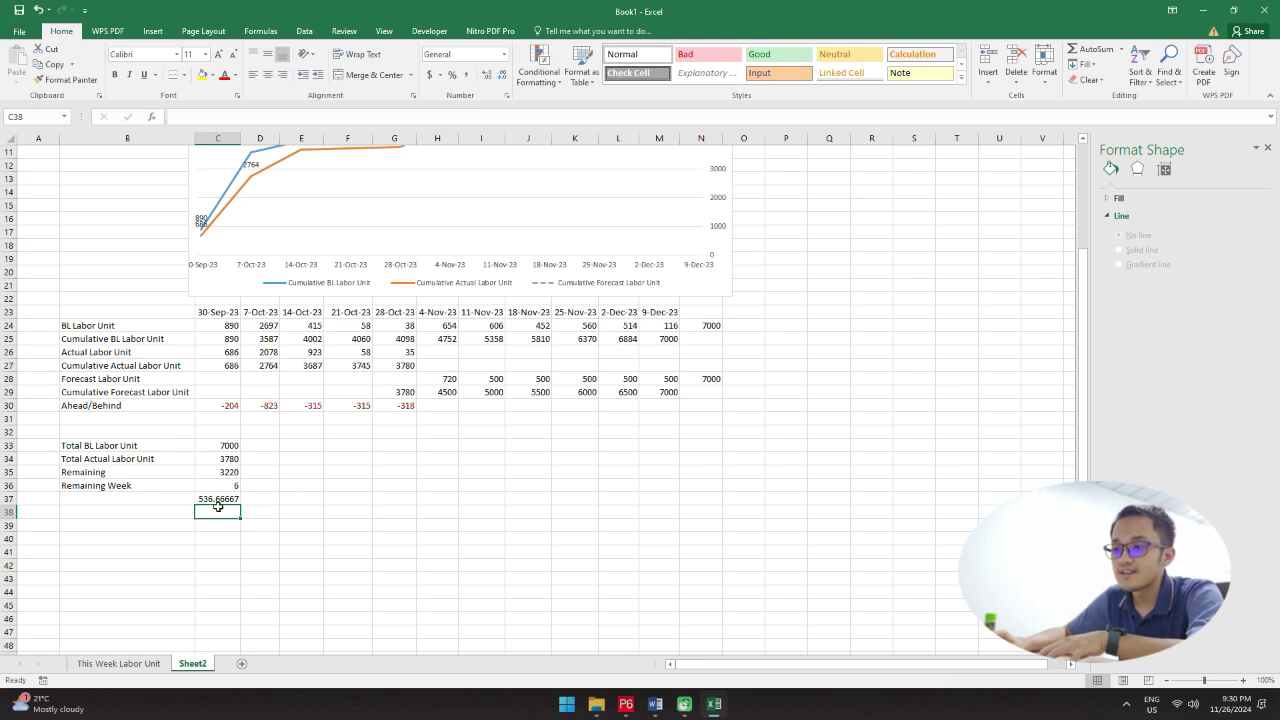
pyautogui.click(222, 498)
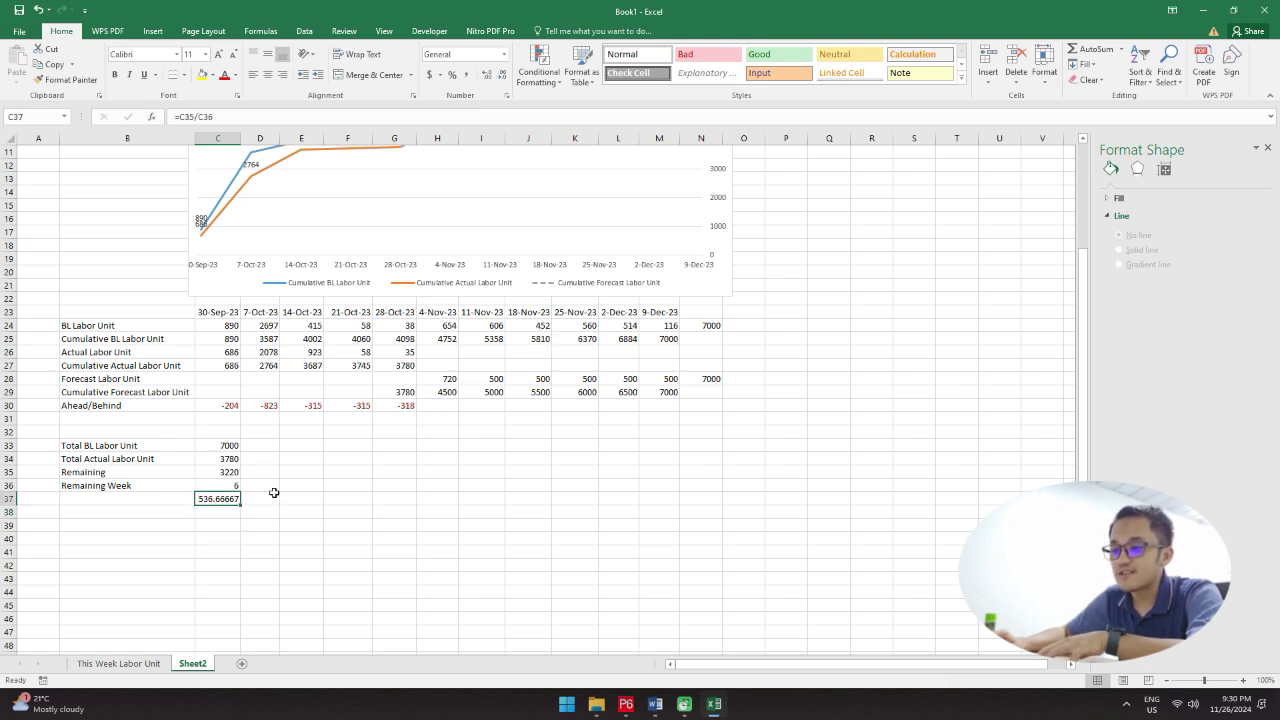
# Step: Replace the 4-Nov-23 forecast in H28 with the formula =C37 and fill it across to M28
pyautogui.click(445, 378)
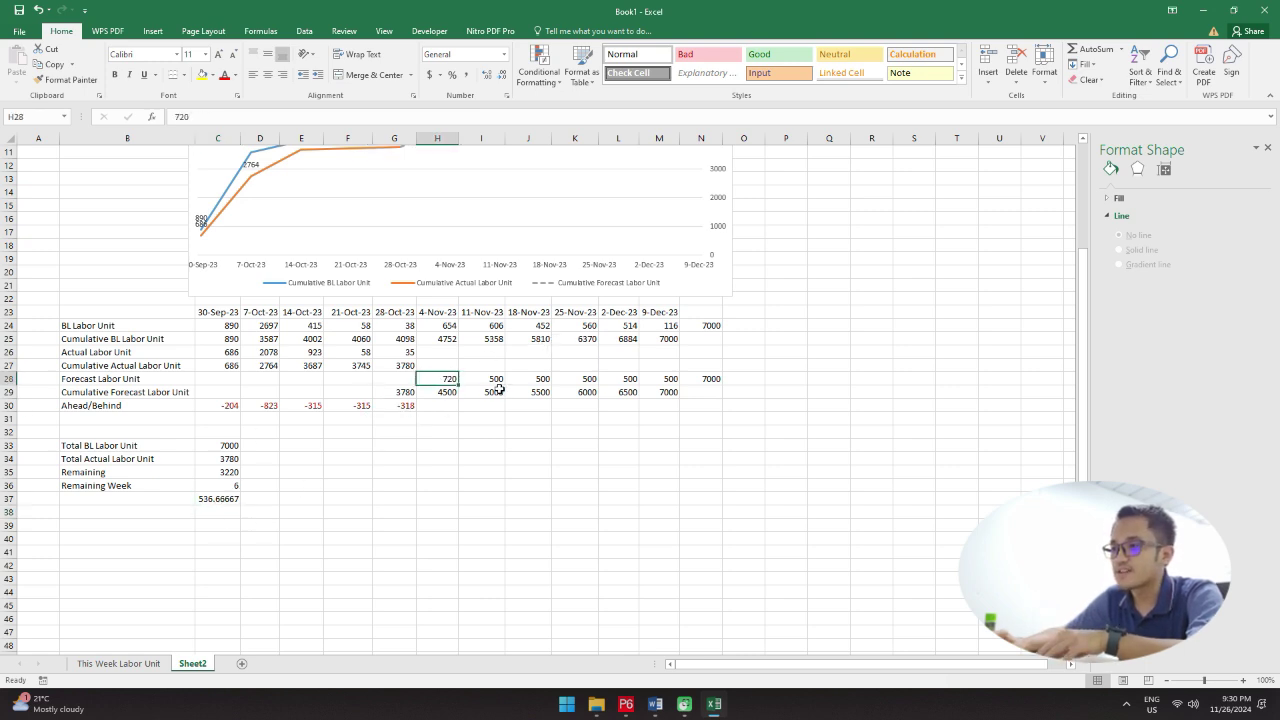
pyautogui.write('=')
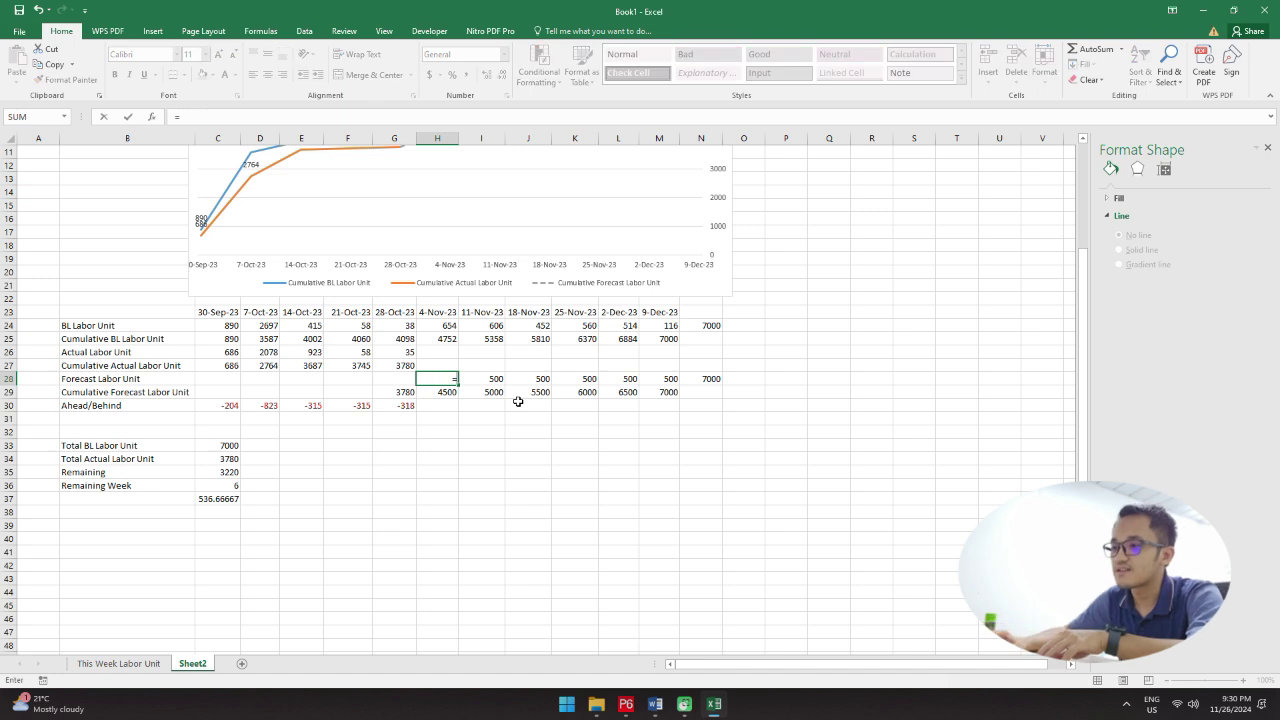
pyautogui.click(238, 500)
pyautogui.press('Return')
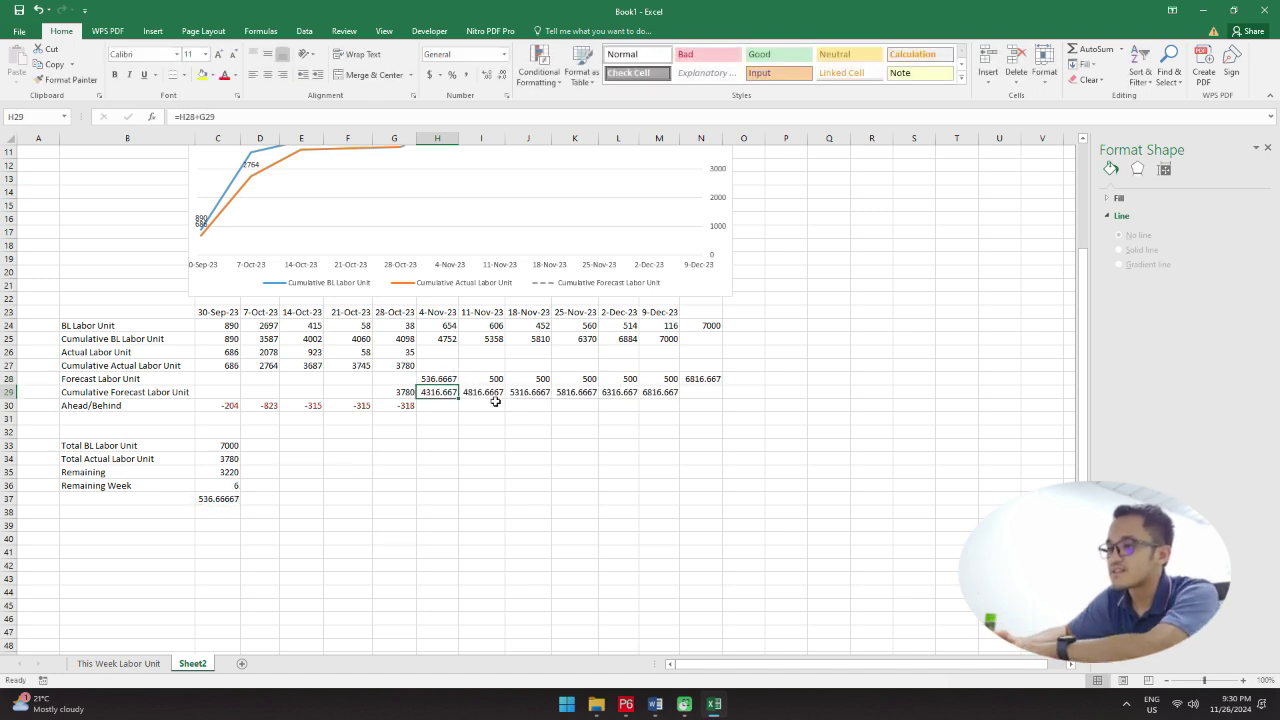
pyautogui.click(449, 379)
pyautogui.moveTo(459, 385); pyautogui.dragTo(668, 386)
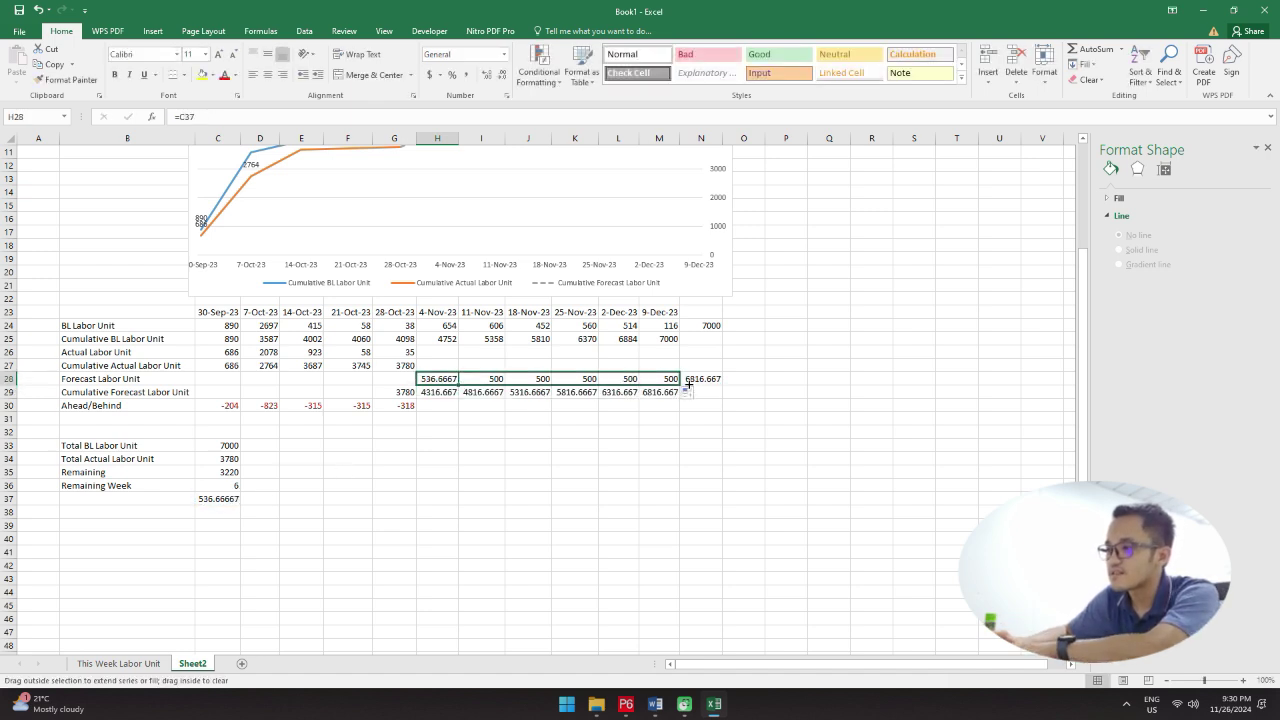
# Step: Make the reference in H28 absolute as =$C$37 and fill the formula across to M28
pyautogui.click(448, 377)
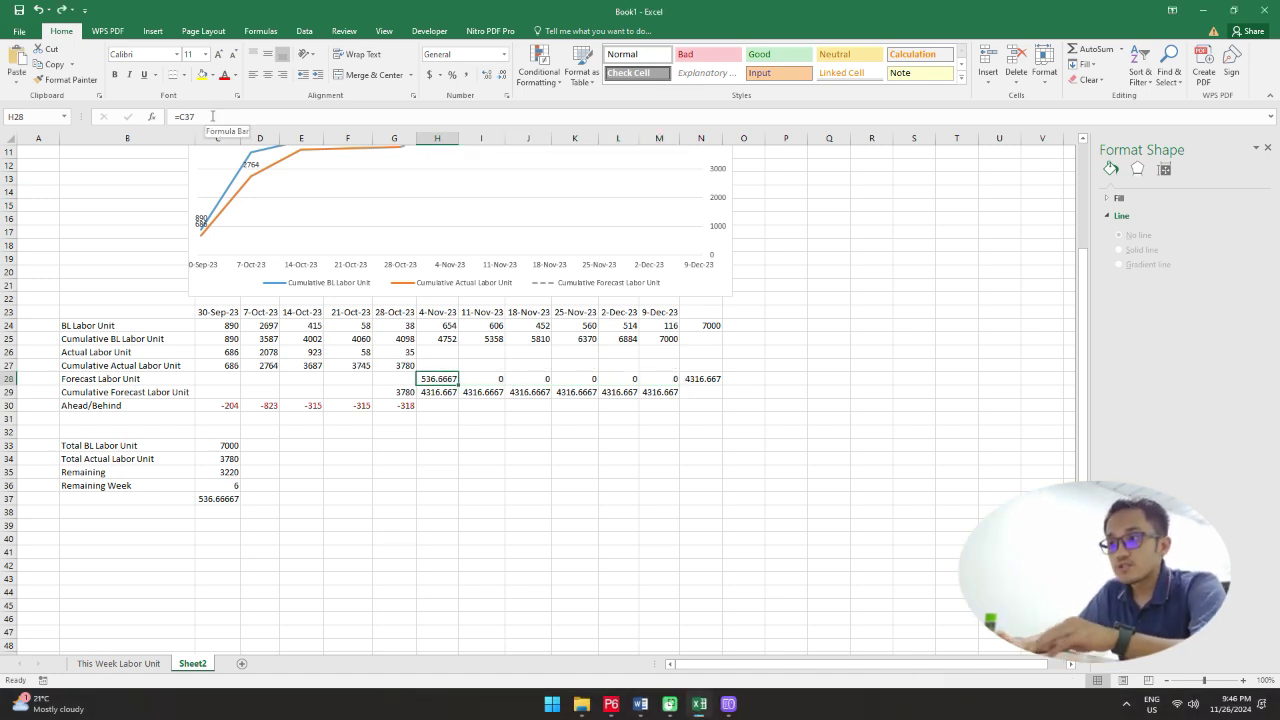
pyautogui.click(193, 116)
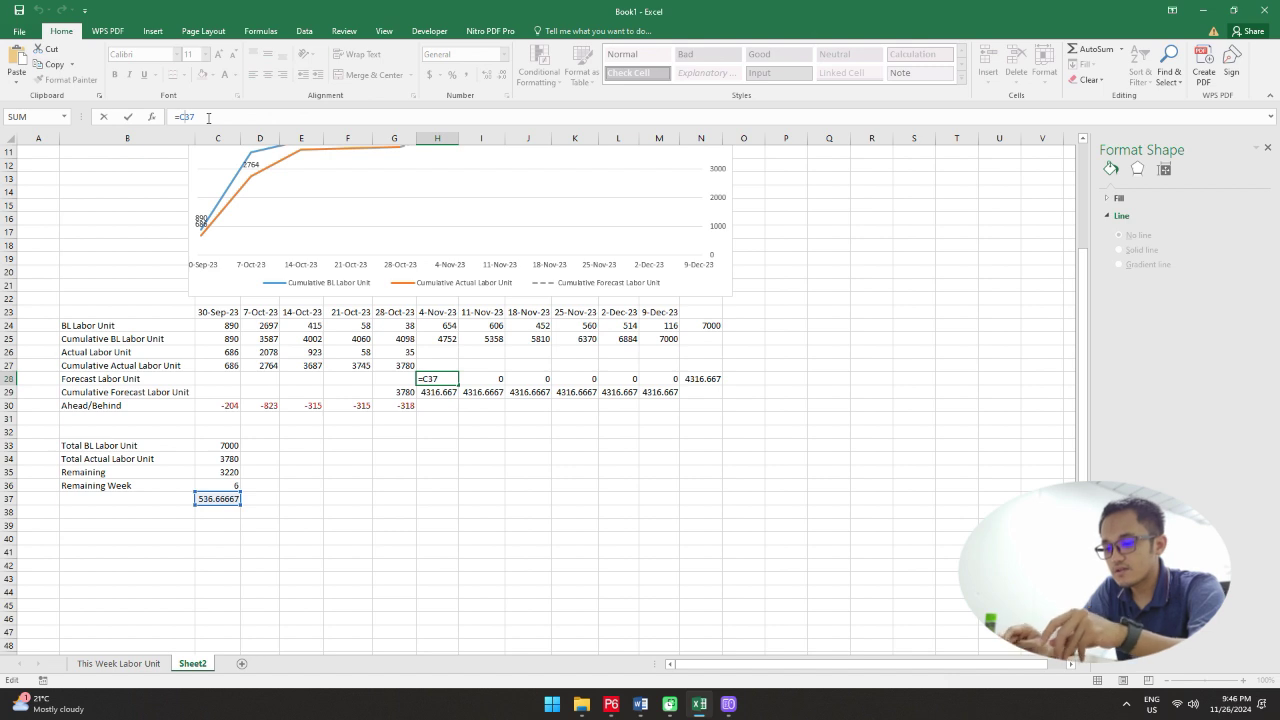
pyautogui.write('$C')
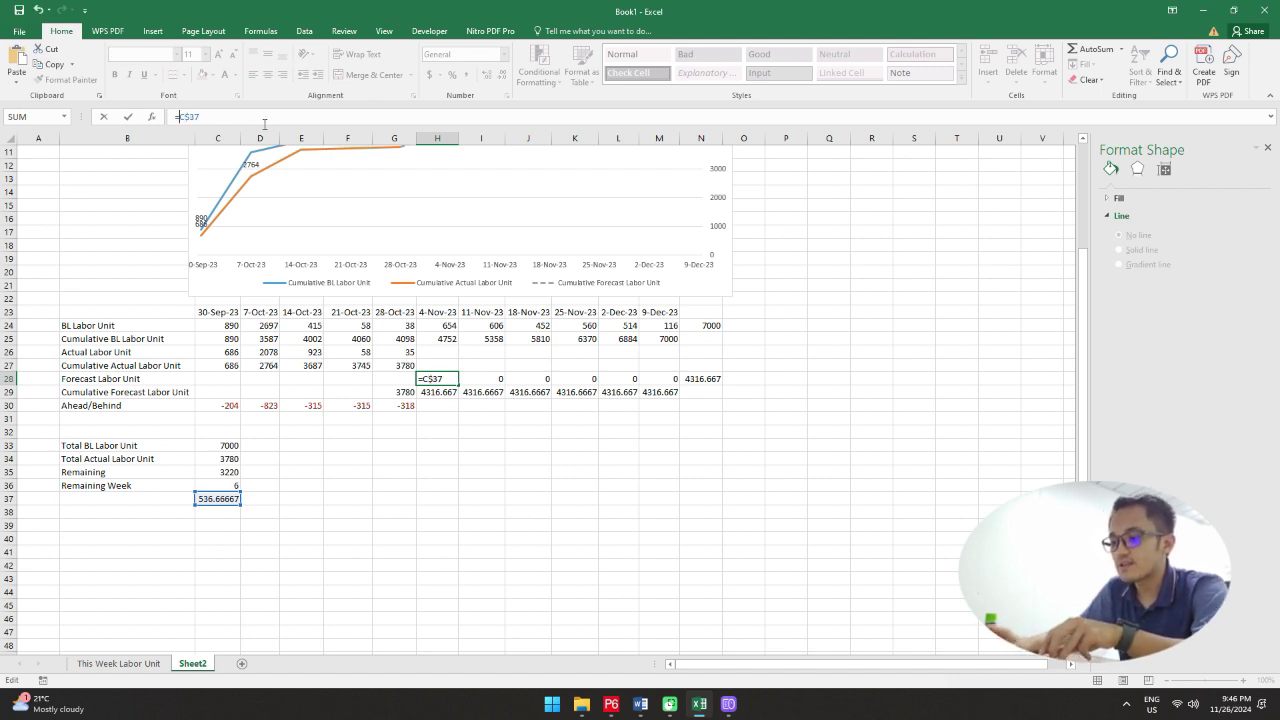
pyautogui.write('$')
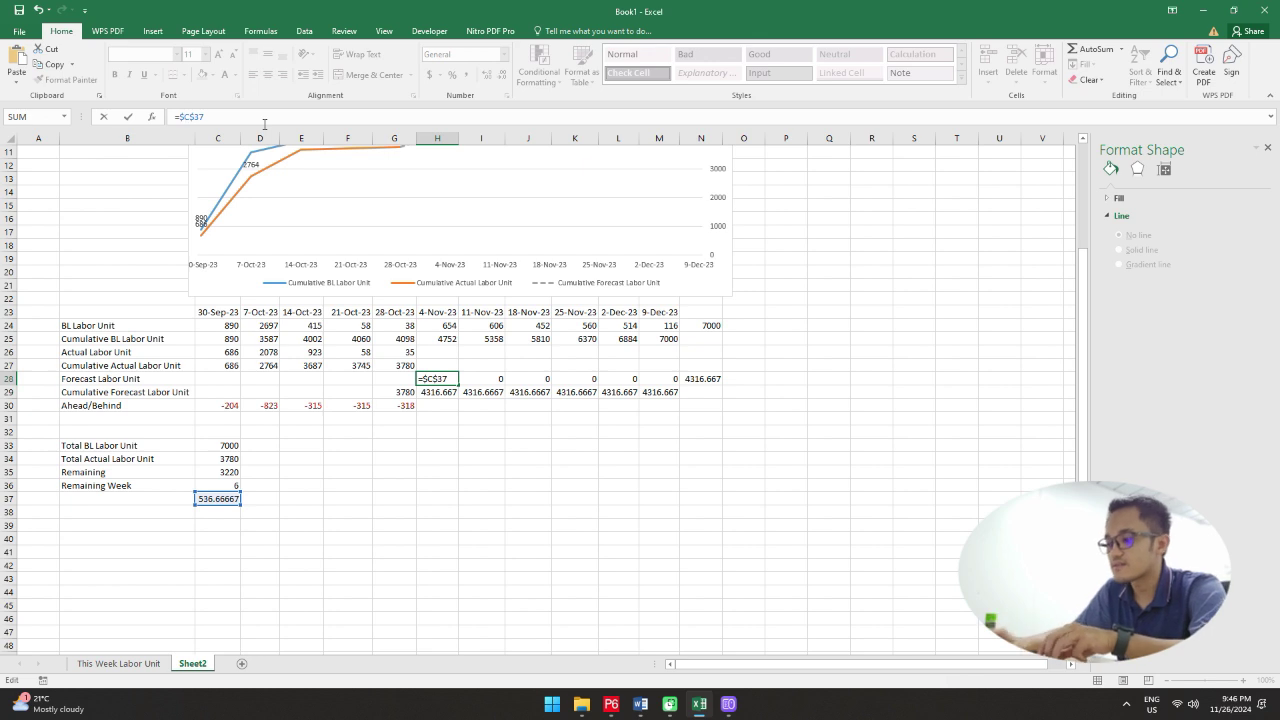
pyautogui.press('Return')
pyautogui.click(455, 381)
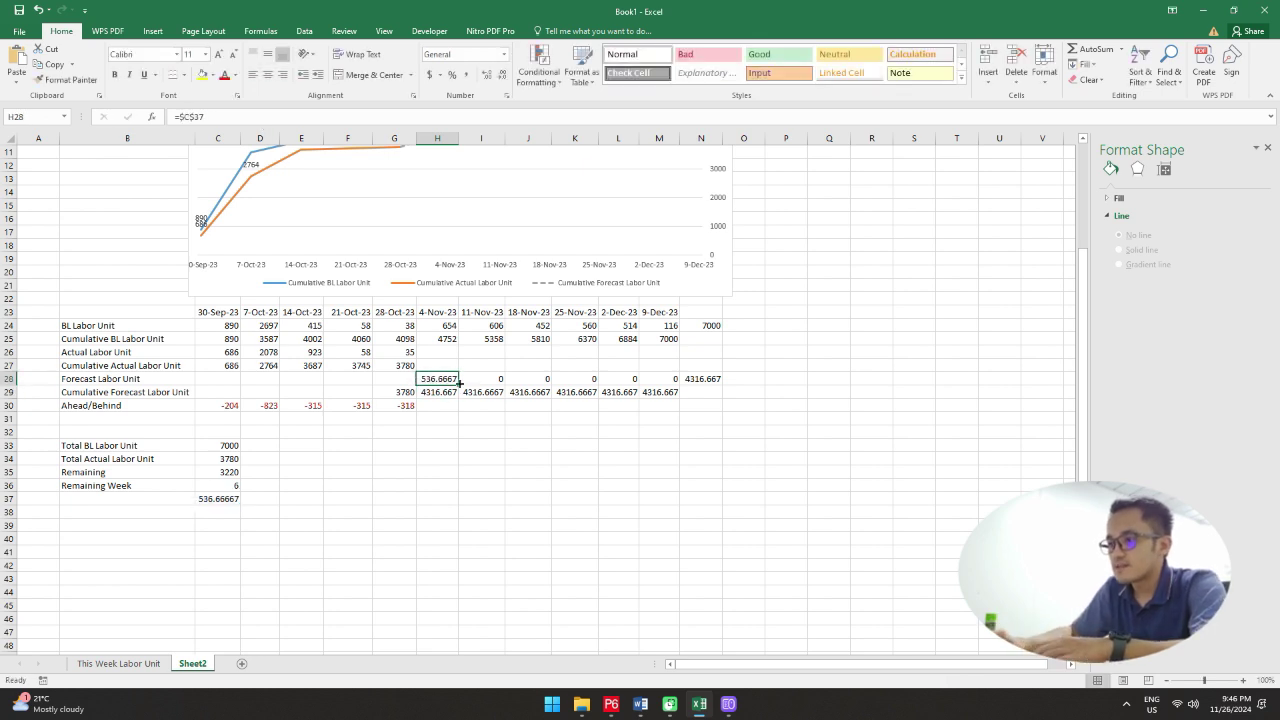
pyautogui.moveTo(457, 387); pyautogui.dragTo(665, 384)
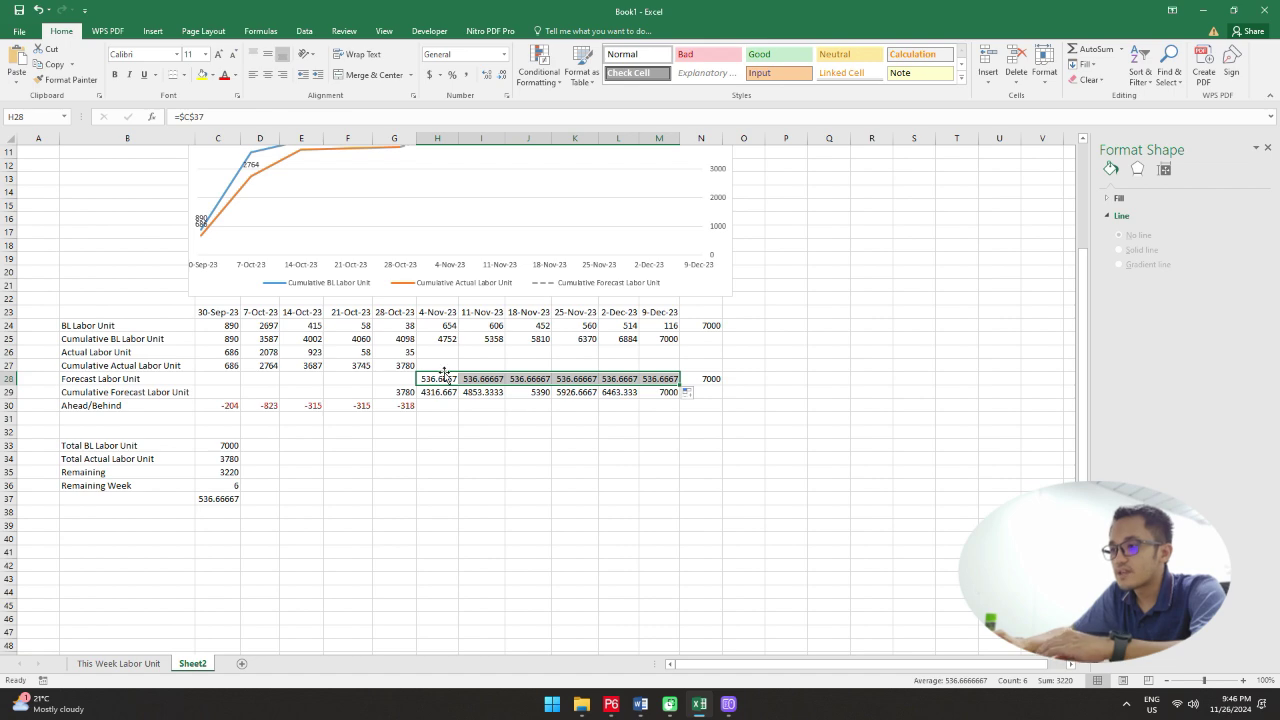
# Step: Examine the forecast line in the chart, the Forecast Labor Unit values in H28:M28 and the supporting calculations in B33:C37
pyautogui.scroll(4, 445, 377)
pyautogui.scroll(-3, 455, 387)
pyautogui.scroll(3, 528, 341)
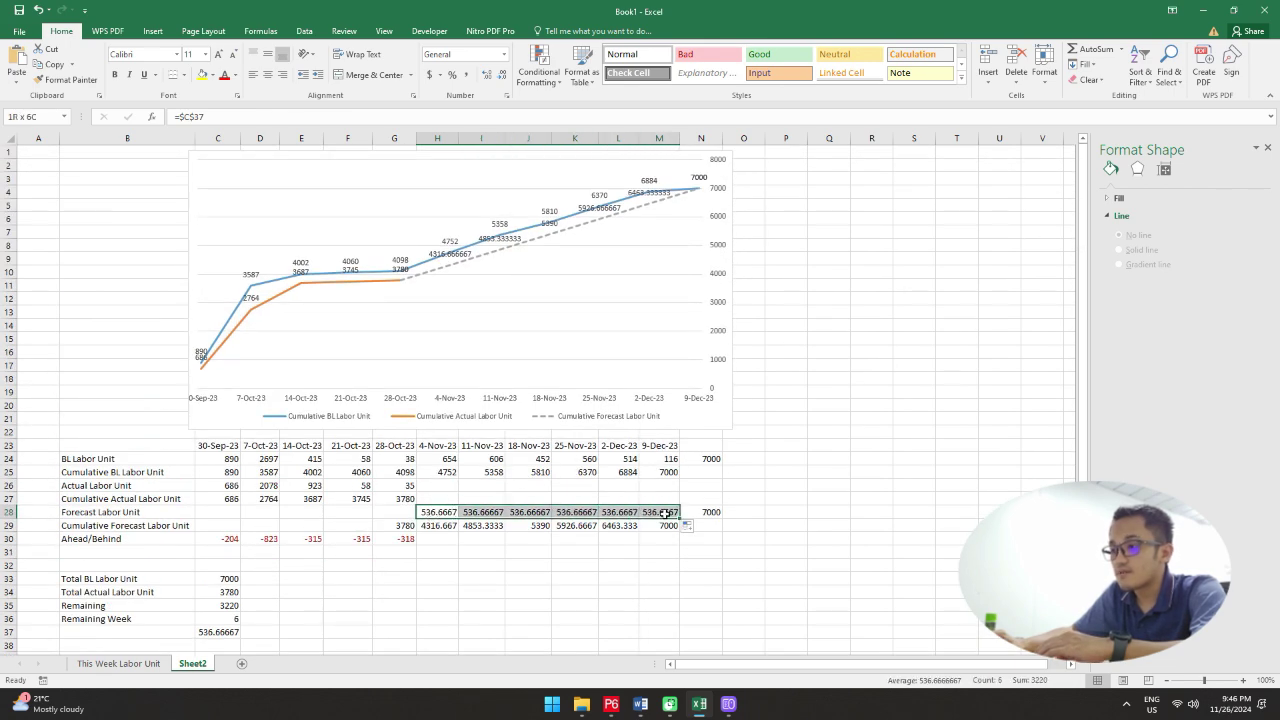
pyautogui.scroll(-1, 648, 505)
pyautogui.scroll(-2, 648, 505)
pyautogui.click(433, 456)
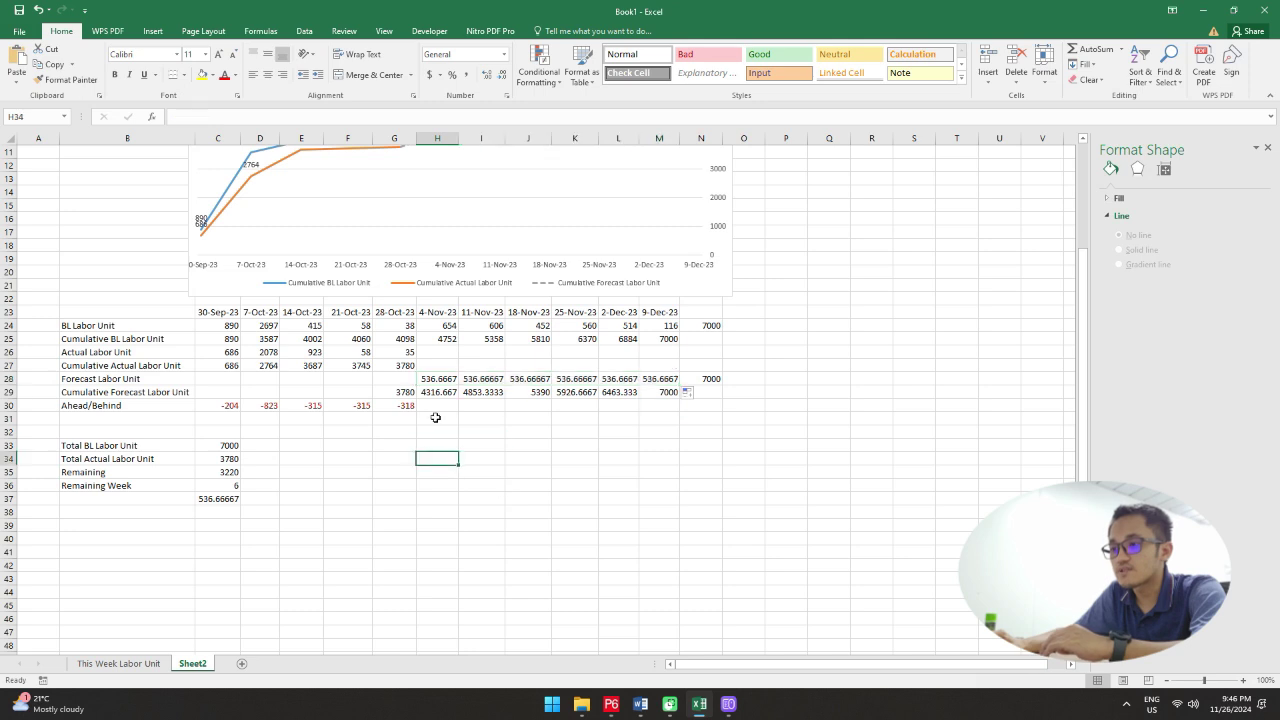
pyautogui.click(437, 378)
pyautogui.click(232, 444)
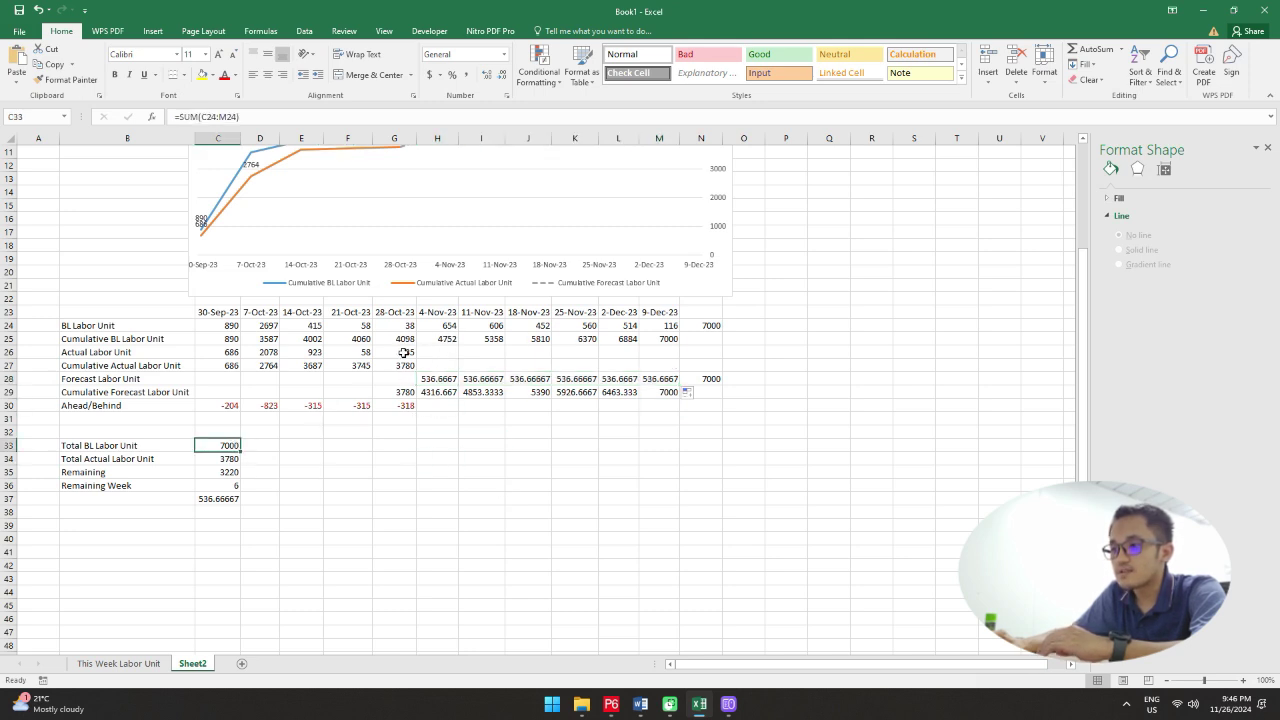
pyautogui.click(468, 470)
pyautogui.moveTo(444, 381); pyautogui.dragTo(662, 384)
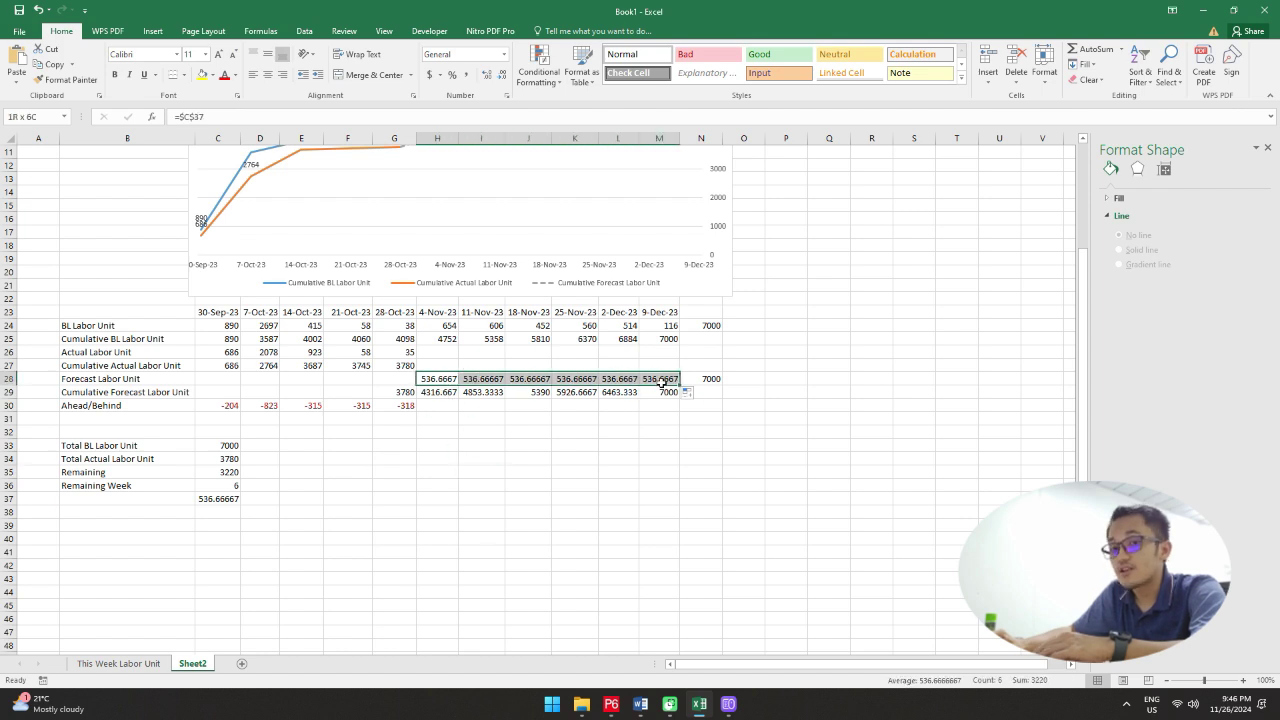
pyautogui.click(540, 458)
pyautogui.moveTo(86, 447); pyautogui.dragTo(219, 504)
pyautogui.click(388, 471)
# Step: Replace the reference in H28 with total BL minus total actual labor units, using sum(C24:M24)-sum(C26:M26)
pyautogui.click(435, 378)
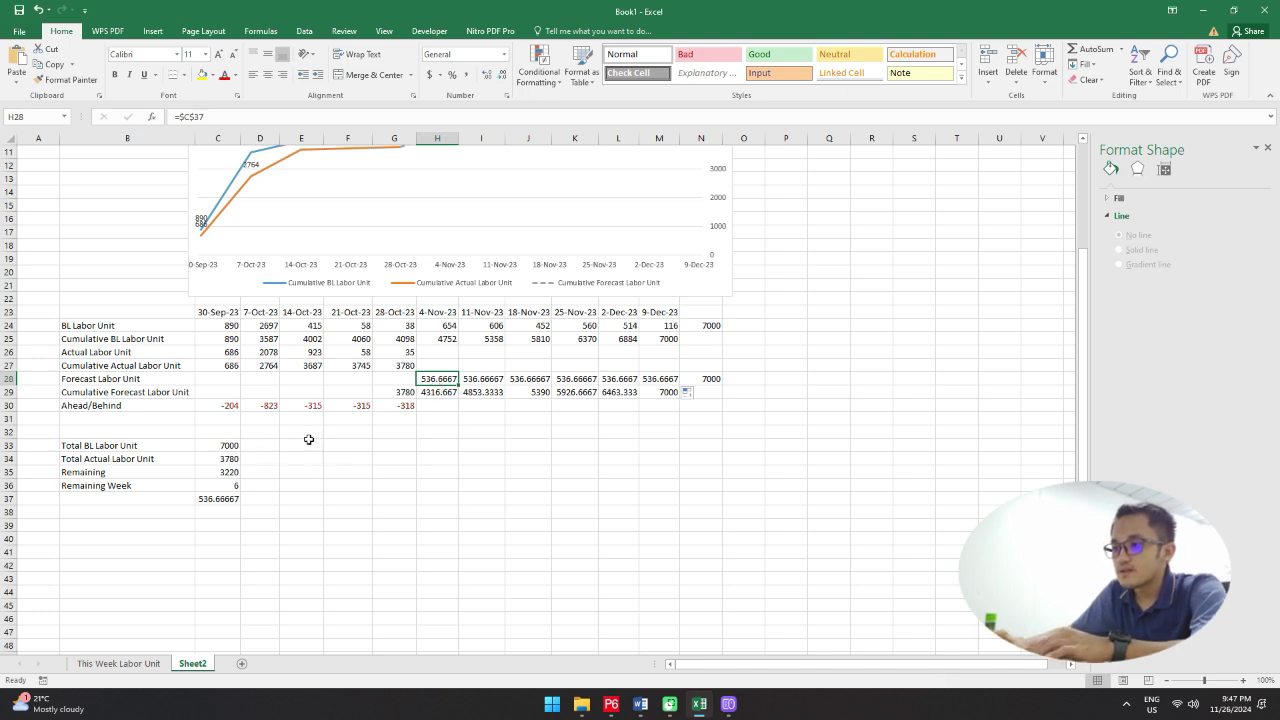
pyautogui.moveTo(178, 116); pyautogui.dragTo(308, 116)
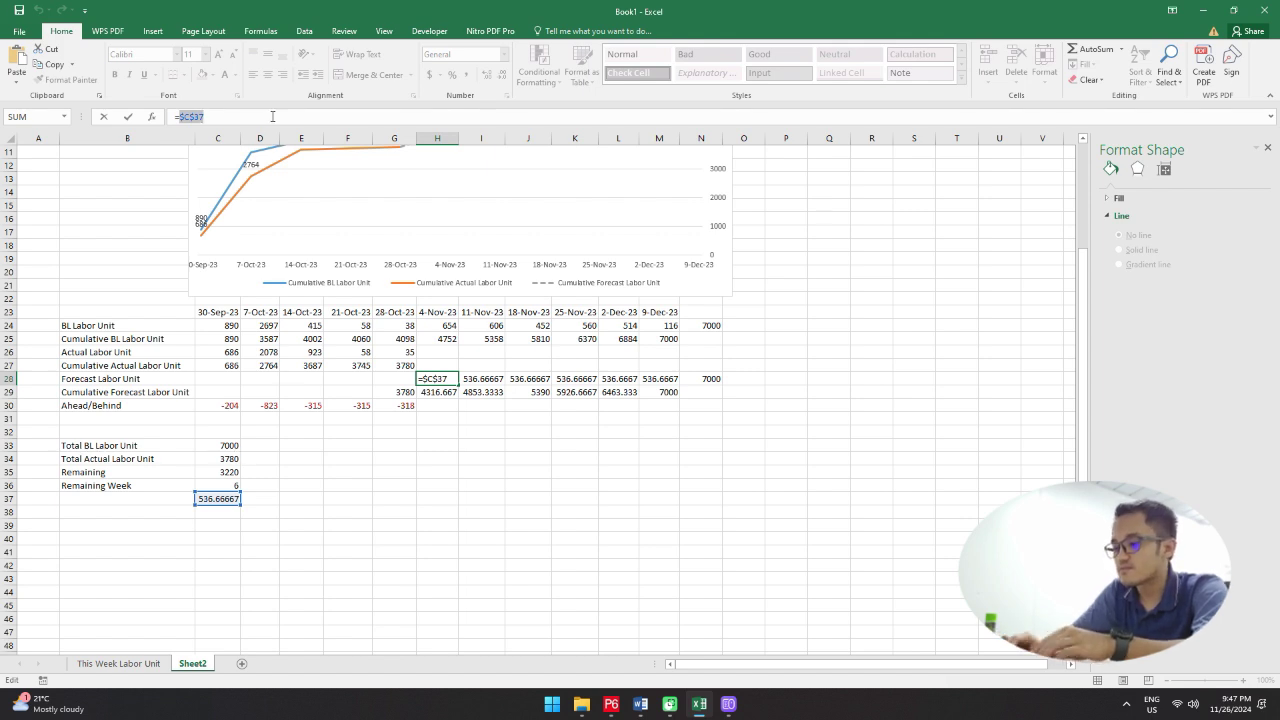
pyautogui.write('sum(')
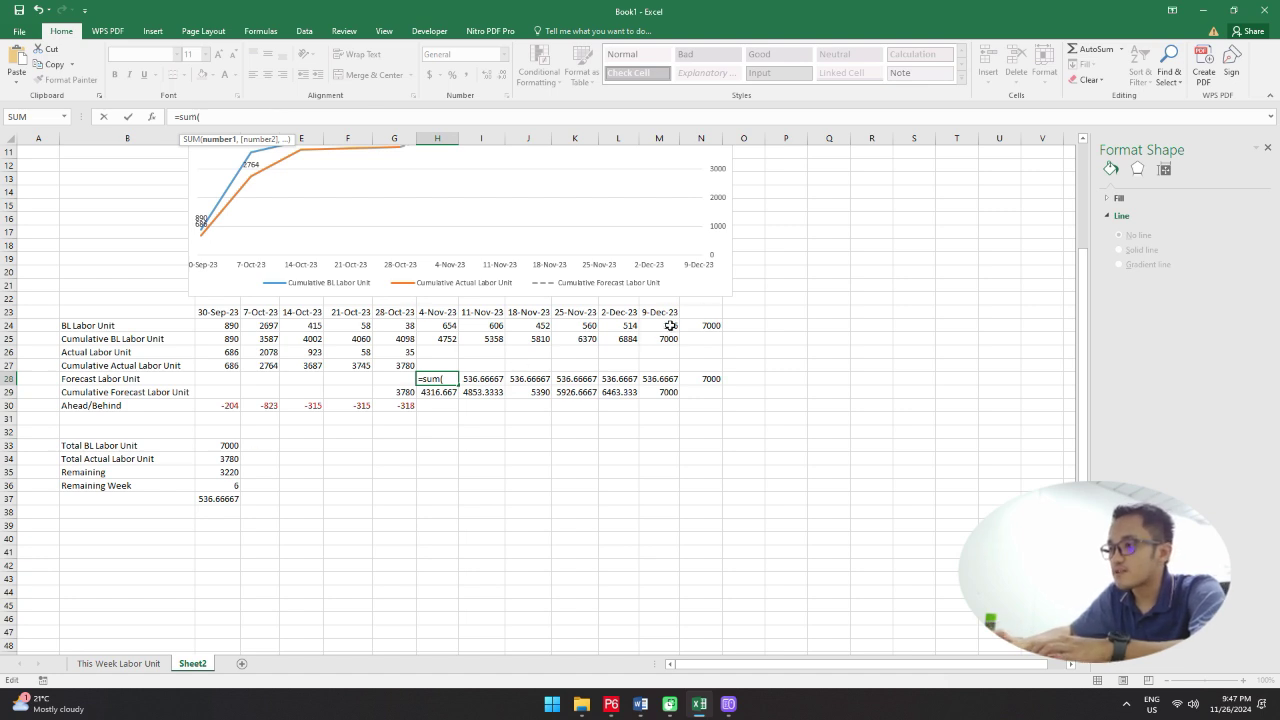
pyautogui.moveTo(663, 326); pyautogui.dragTo(231, 325)
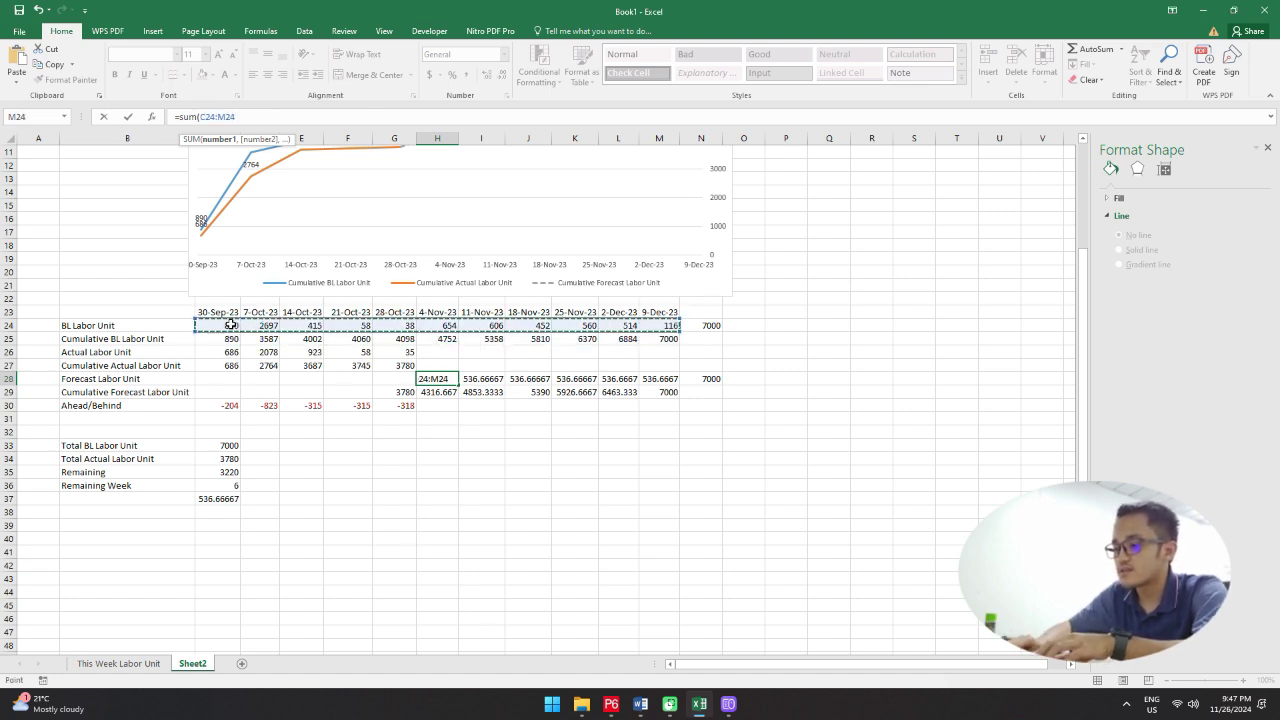
pyautogui.write(')')
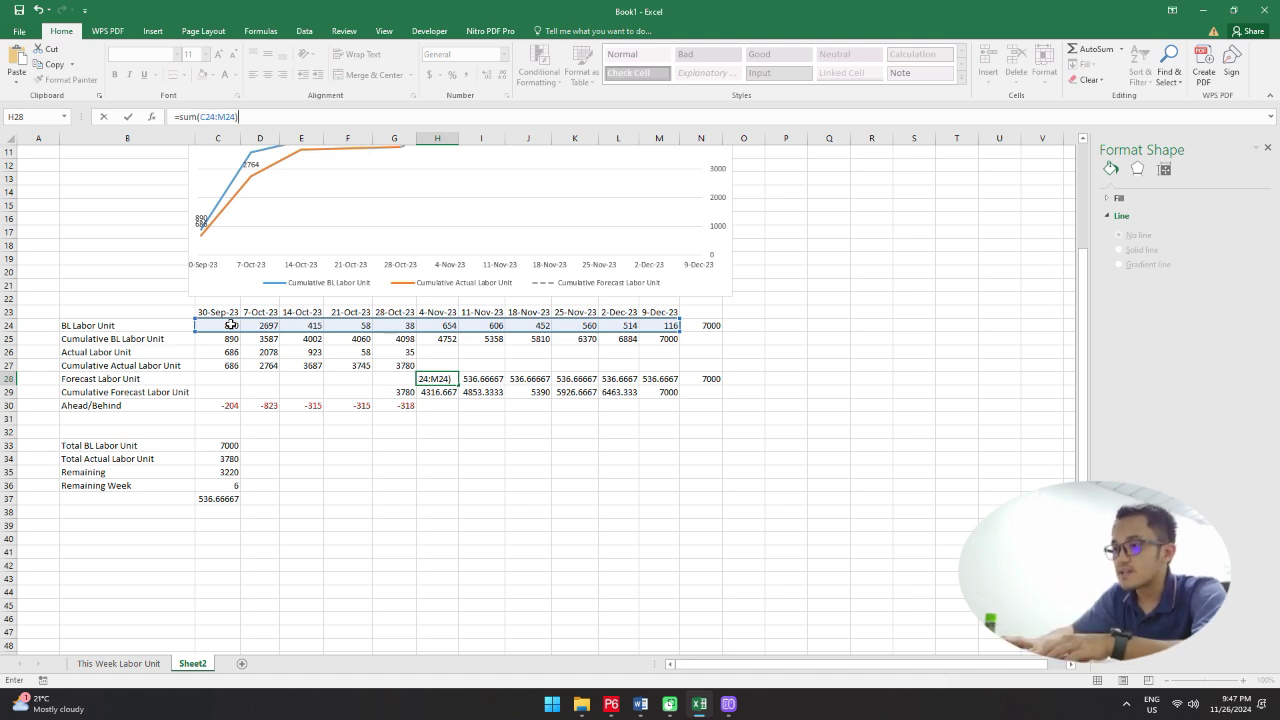
pyautogui.write('-')
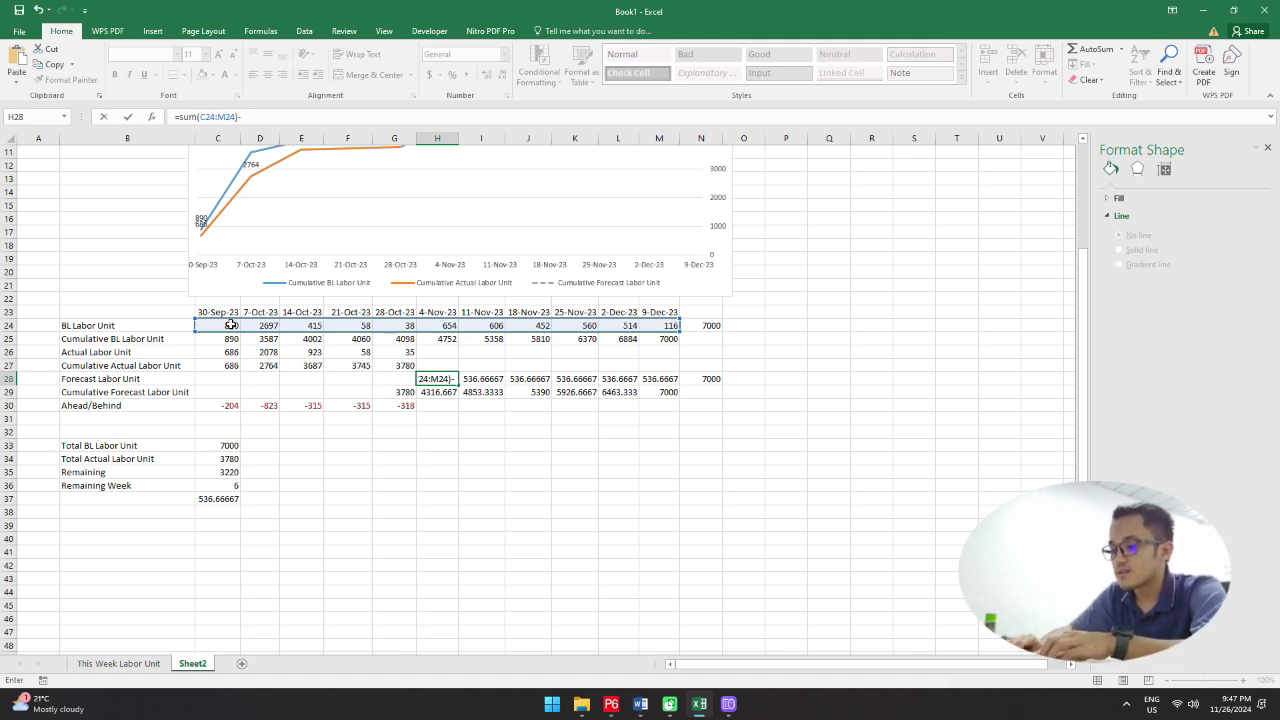
pyautogui.write('sum(')
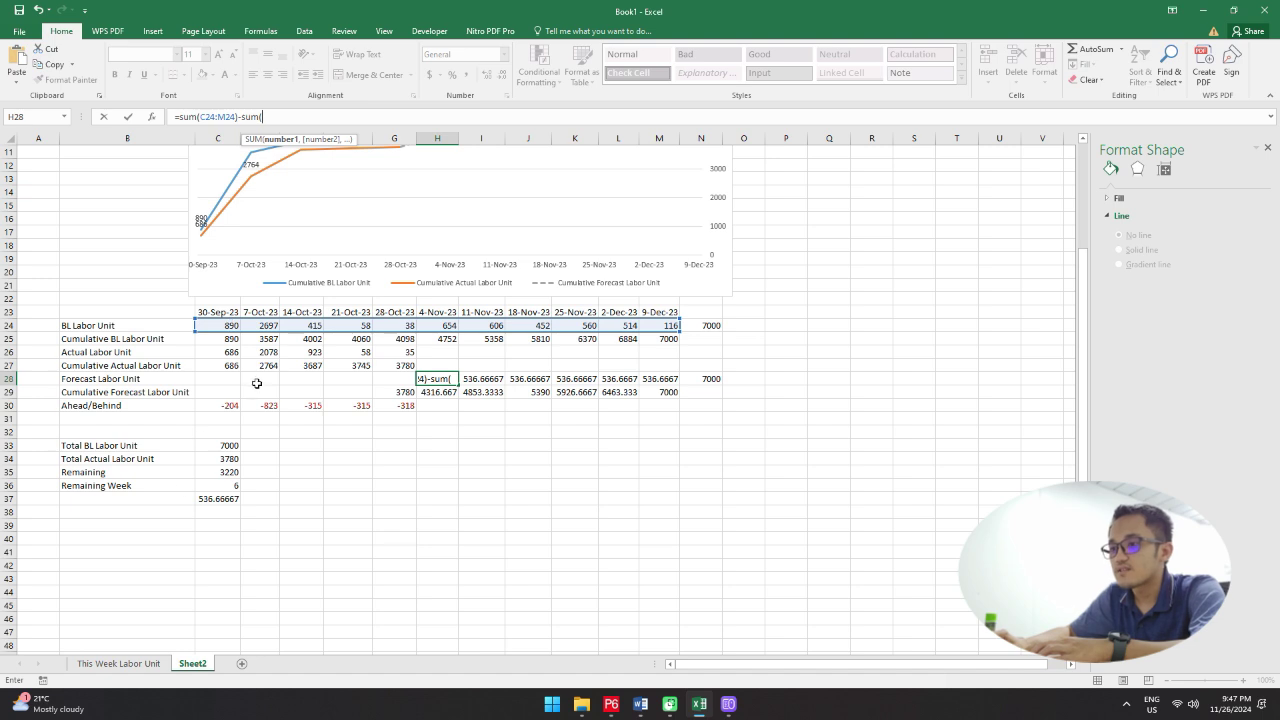
pyautogui.moveTo(228, 342); pyautogui.dragTo(657, 360)
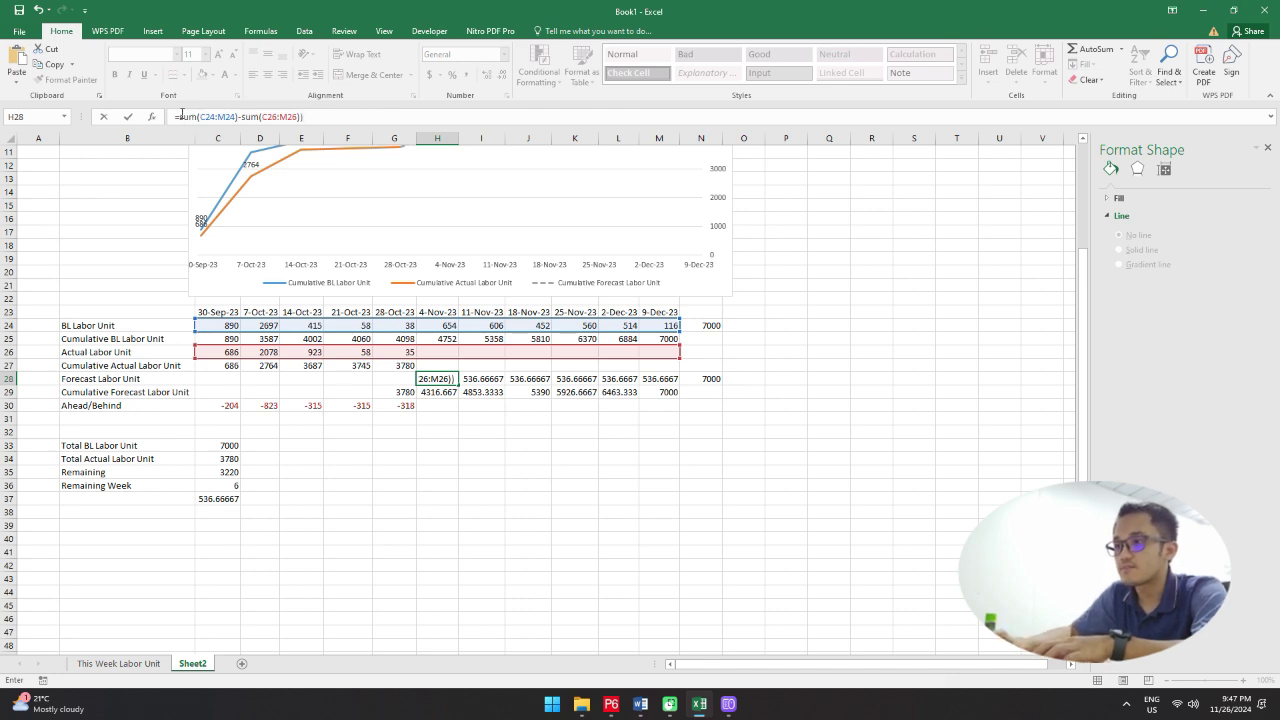
# Step: Bracket the difference in H28 and divide it by the remaining weeks, completing the formula =(sum(C24:M24)-sum(C26:M26))/count(H25:M25)
pyautogui.write('(')
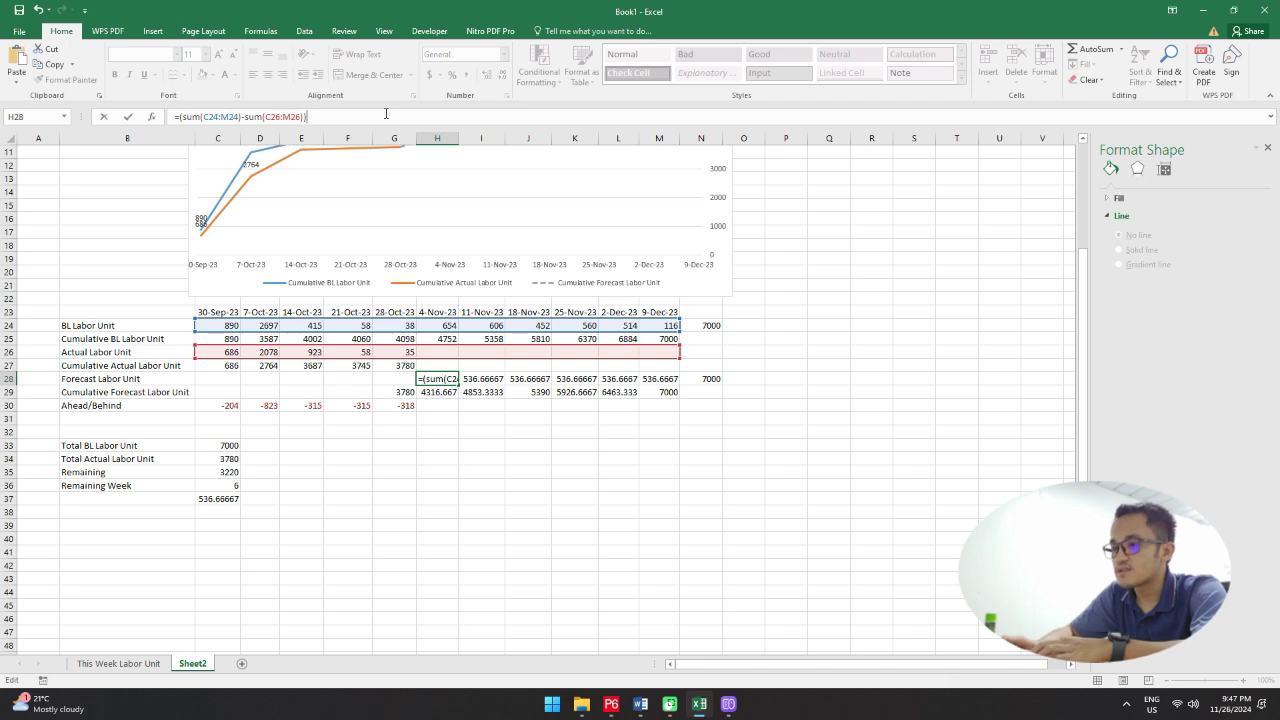
pyautogui.write('/')
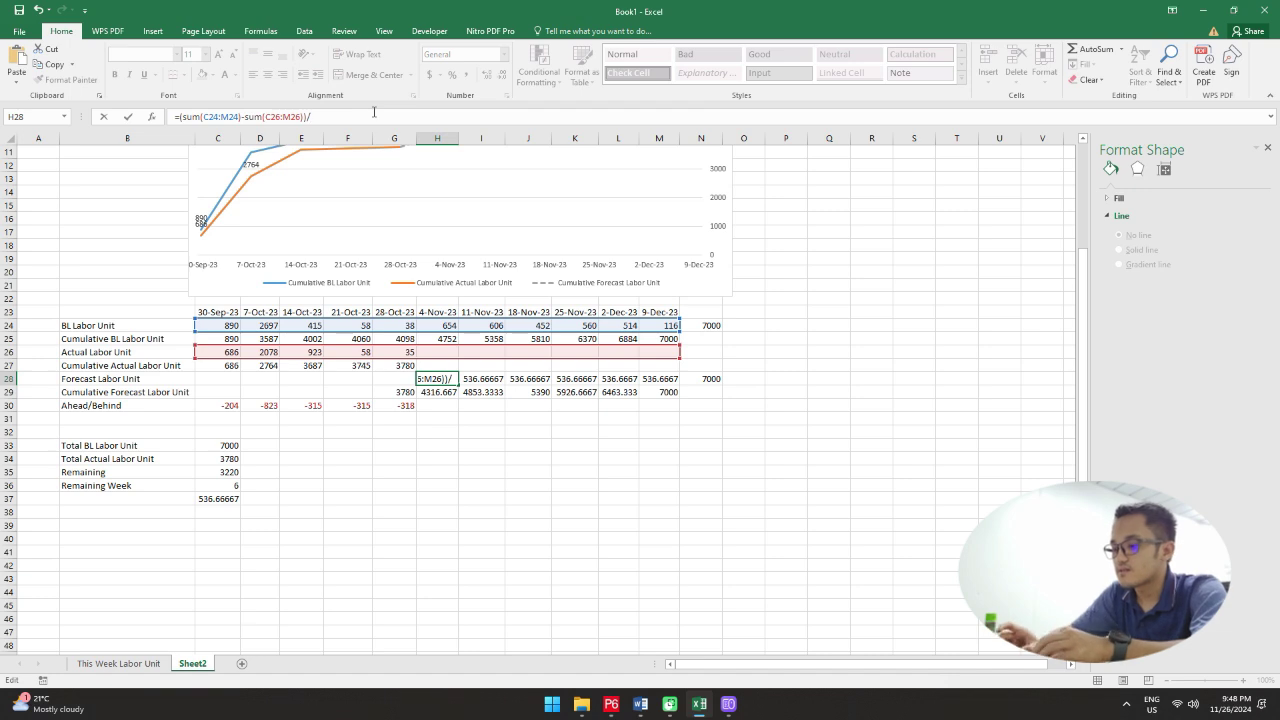
pyautogui.write('count')
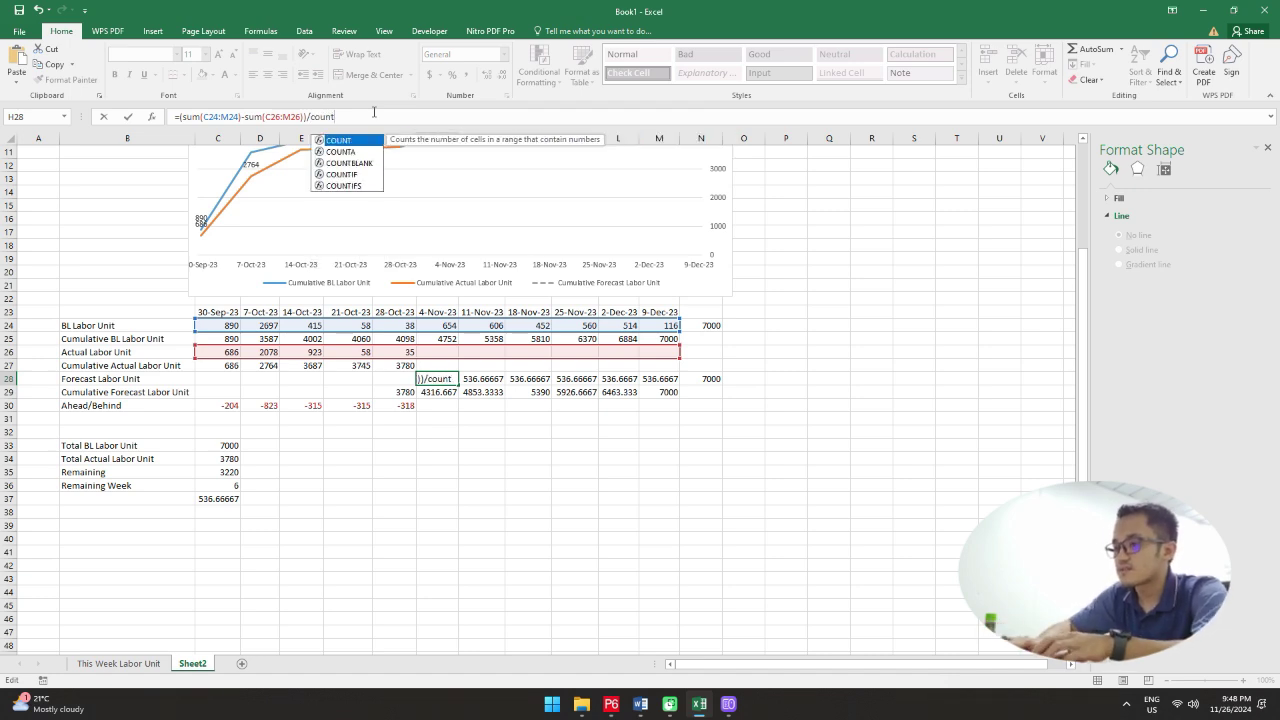
pyautogui.write('(')
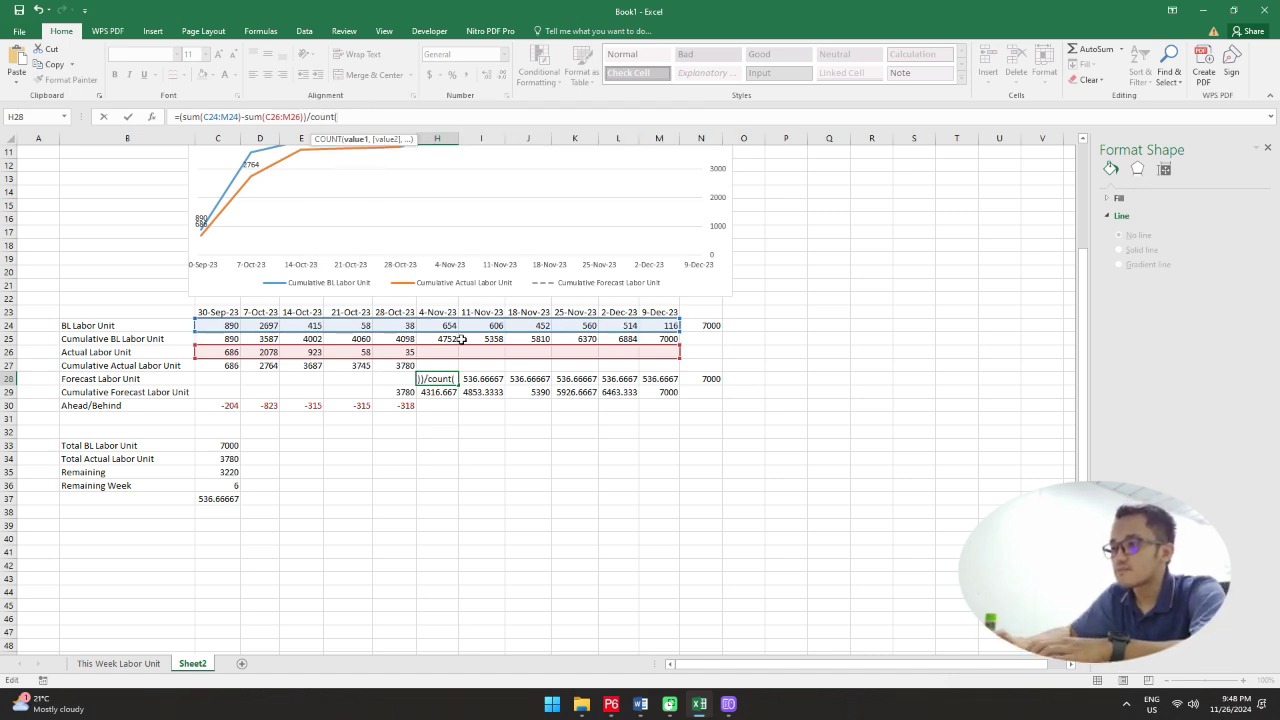
pyautogui.moveTo(441, 338); pyautogui.dragTo(669, 337)
pyautogui.write(')')
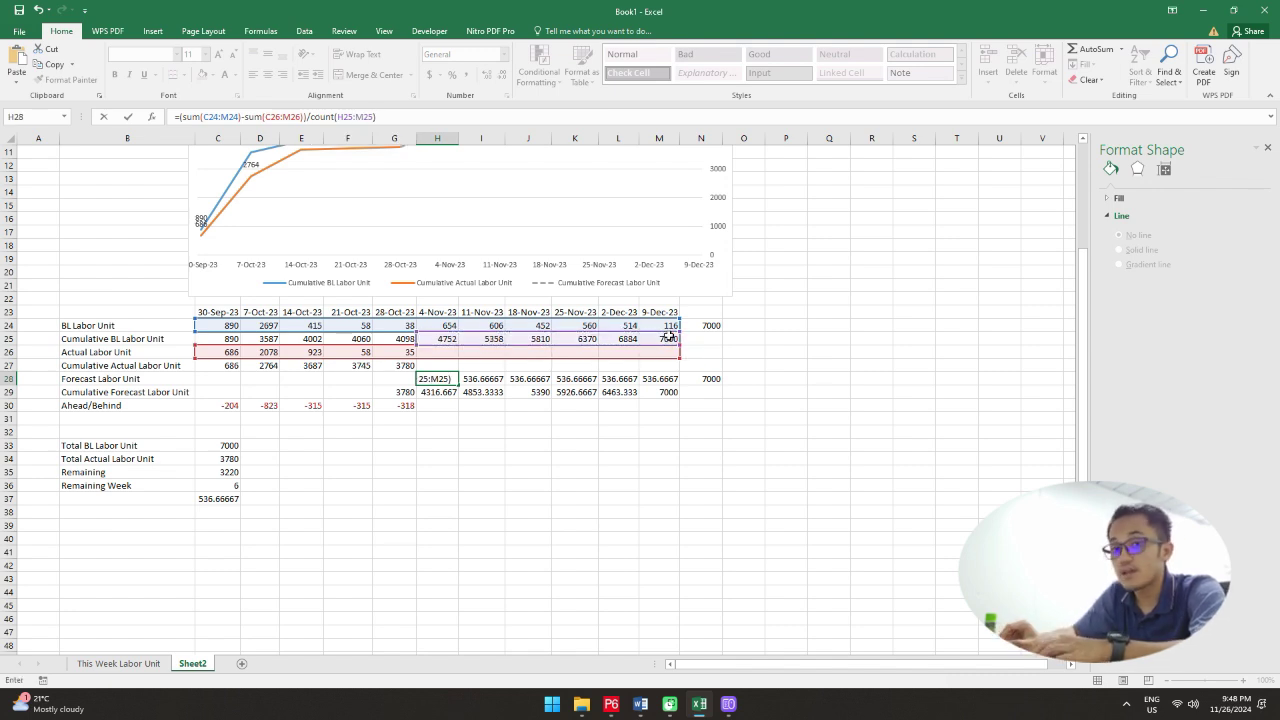
pyautogui.press('Return')
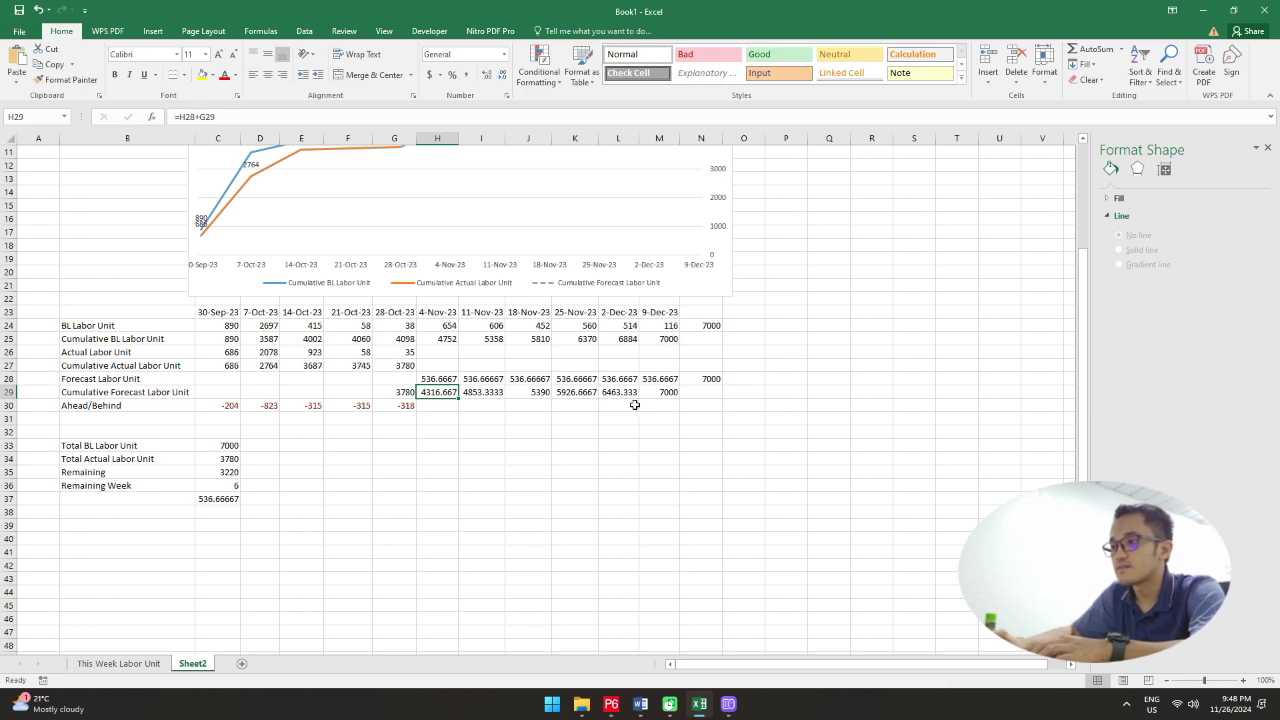
# Step: Make the start of the BL Labor Unit range in the H28 formula absolute as $C$24
pyautogui.click(441, 378)
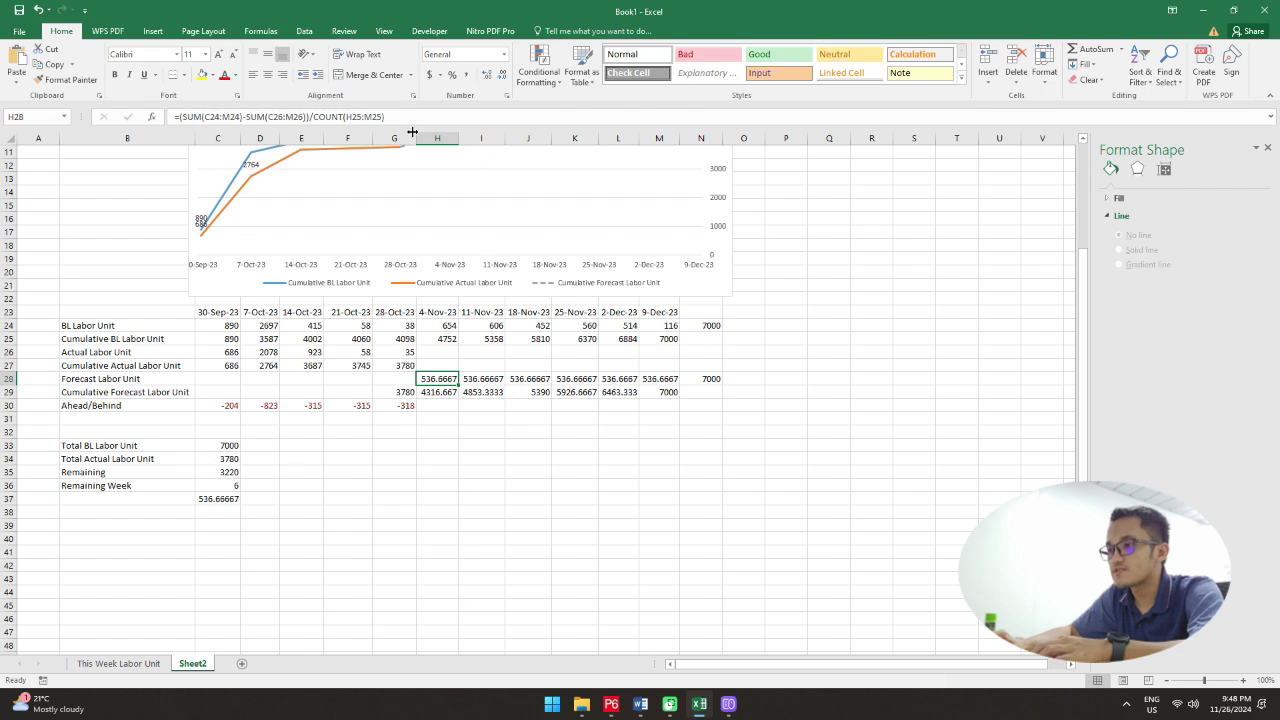
pyautogui.click(210, 117)
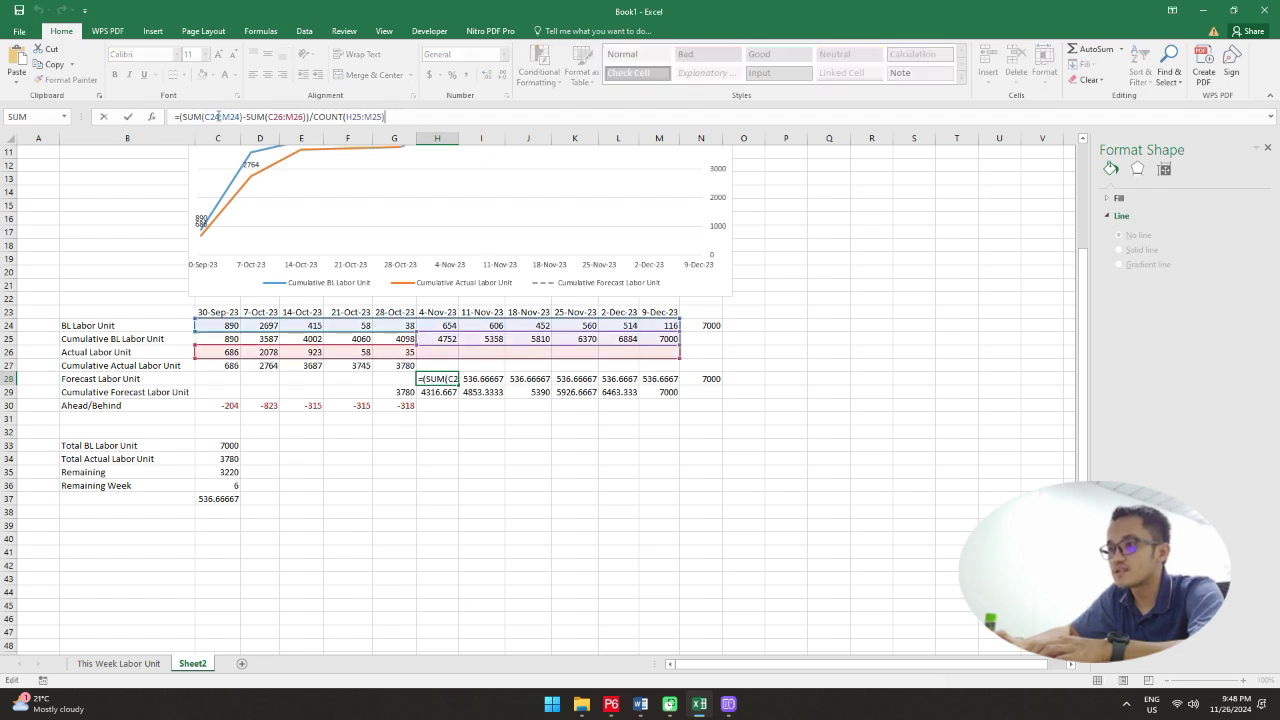
pyautogui.click(211, 117)
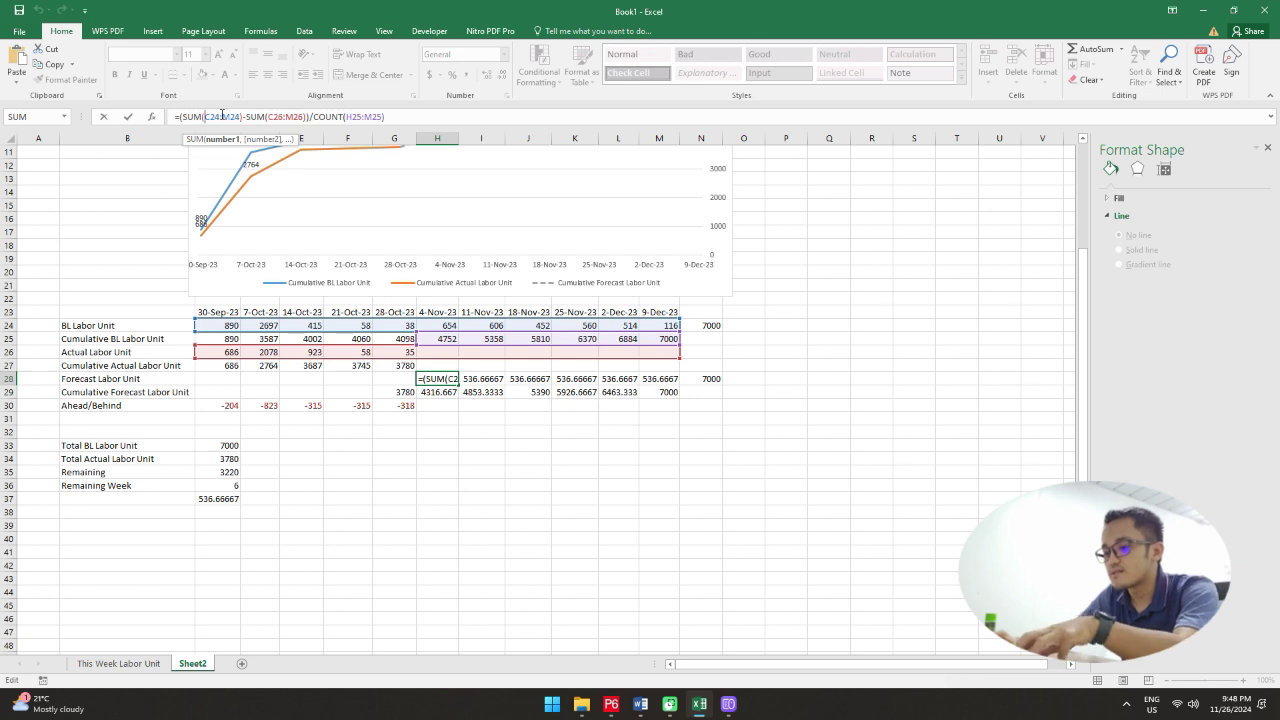
pyautogui.write('$')
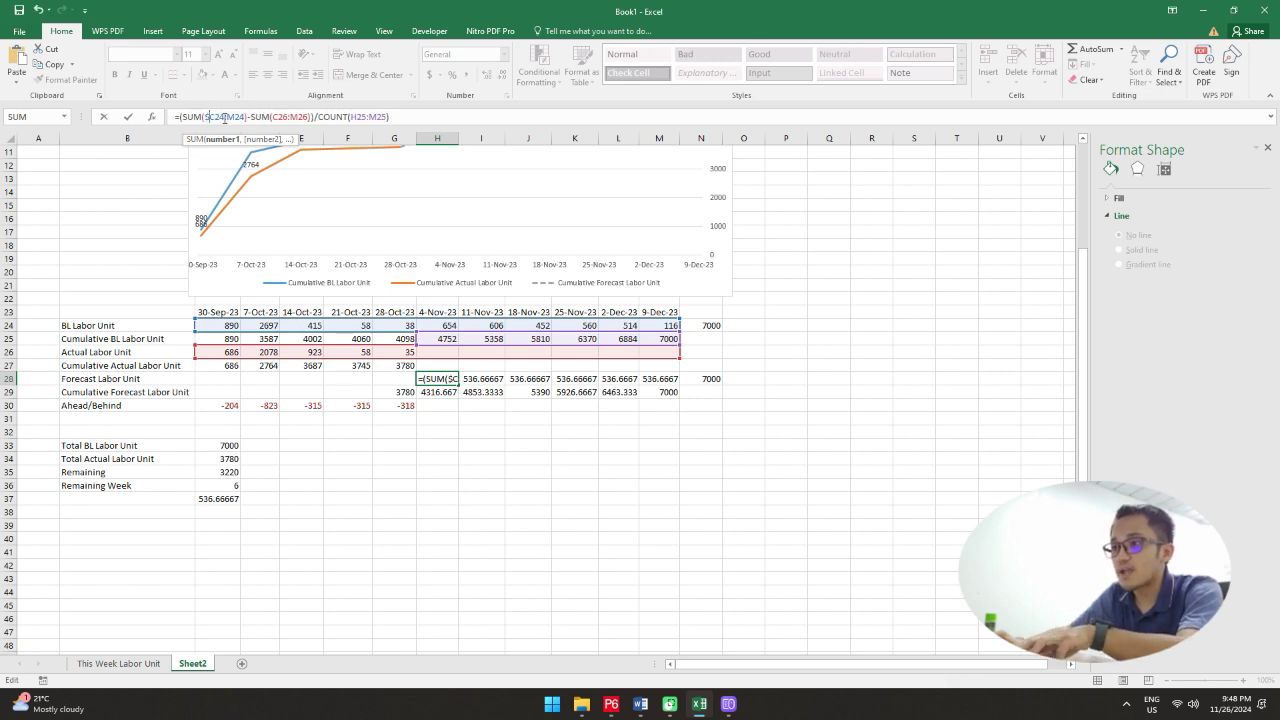
pyautogui.press('Right')
pyautogui.write('$')
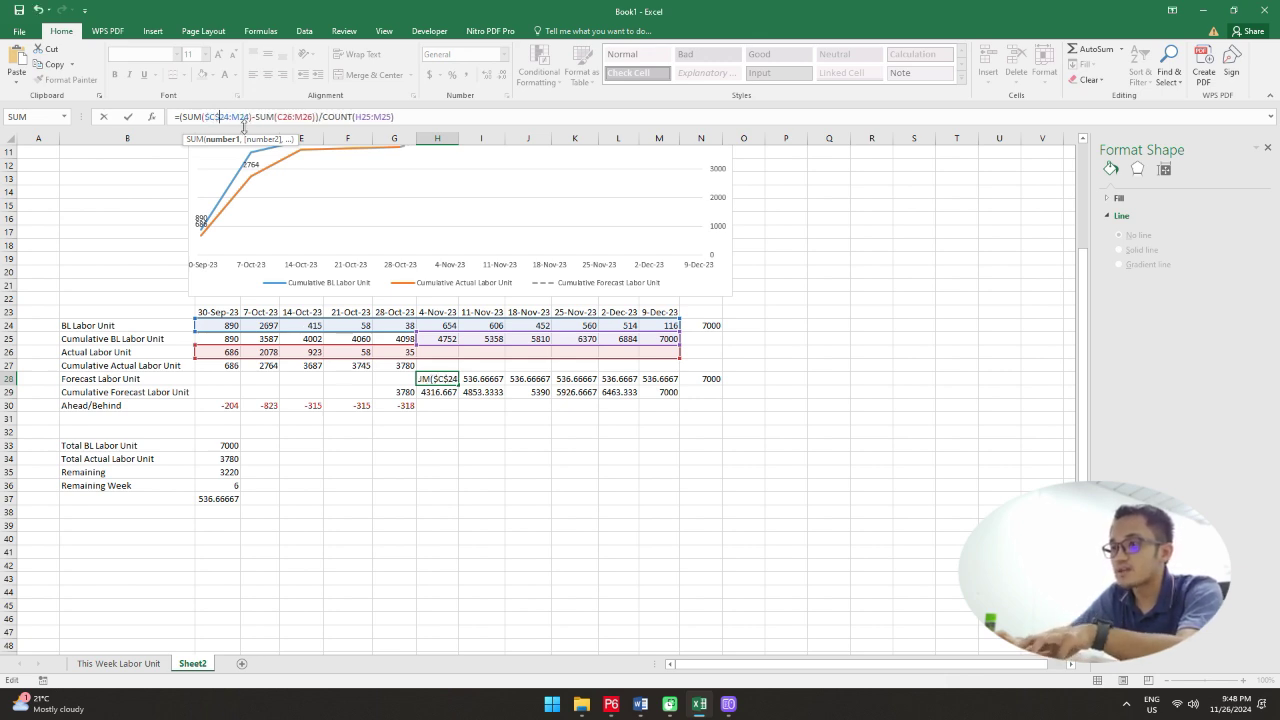
# Step: Make the Actual Labor Unit range in the H28 formula absolute as $C$26:$M$26
pyautogui.click(286, 117)
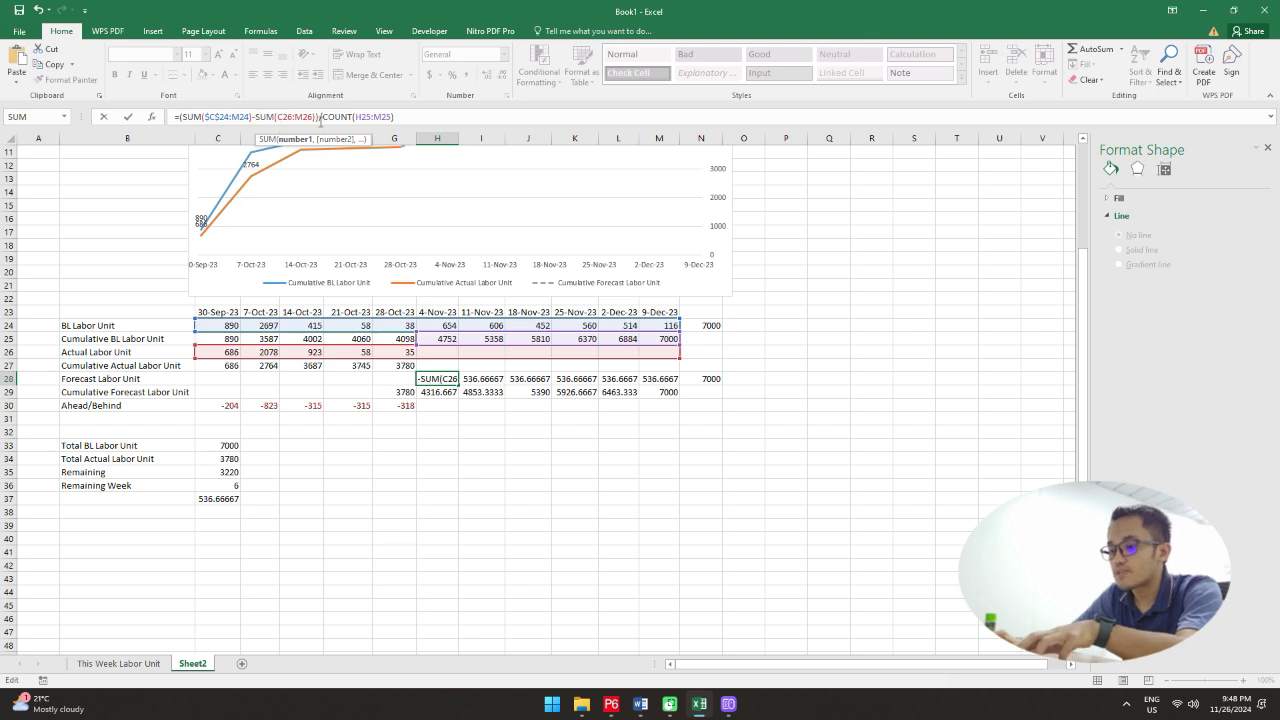
pyautogui.write('$C')
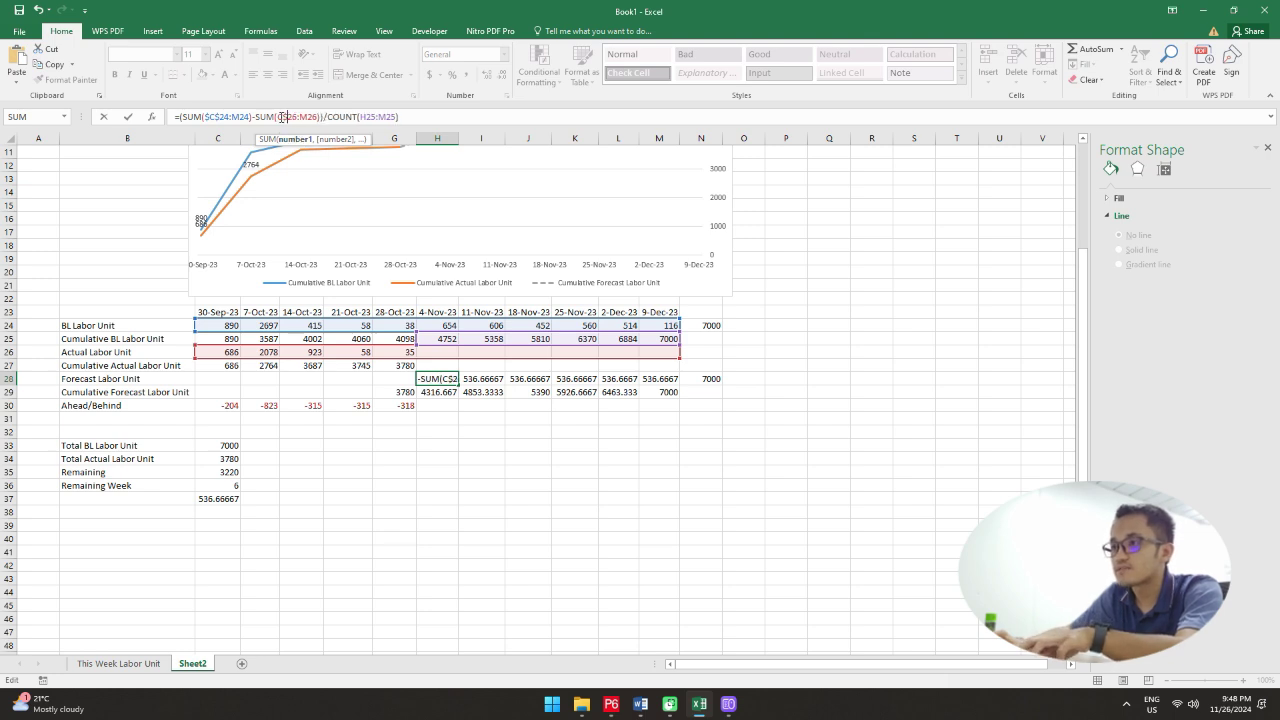
pyautogui.write('$')
pyautogui.click(304, 117)
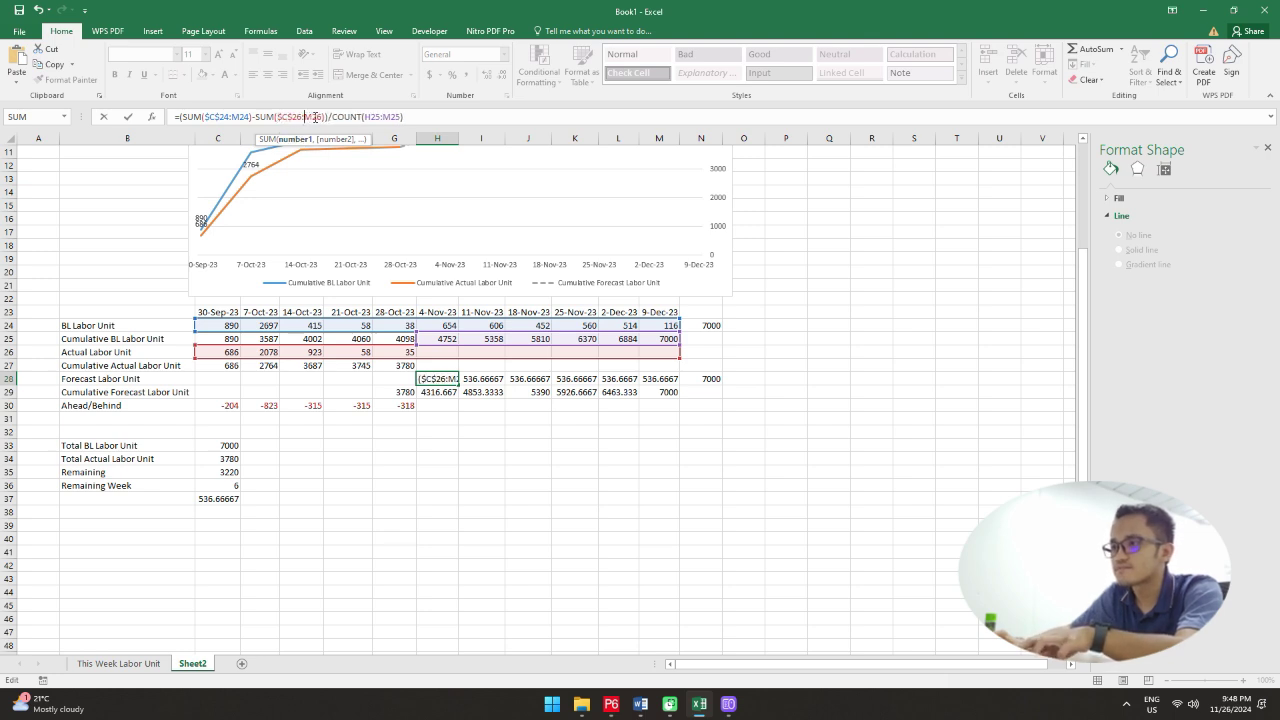
pyautogui.write('$')
pyautogui.press('Right')
pyautogui.write('$')
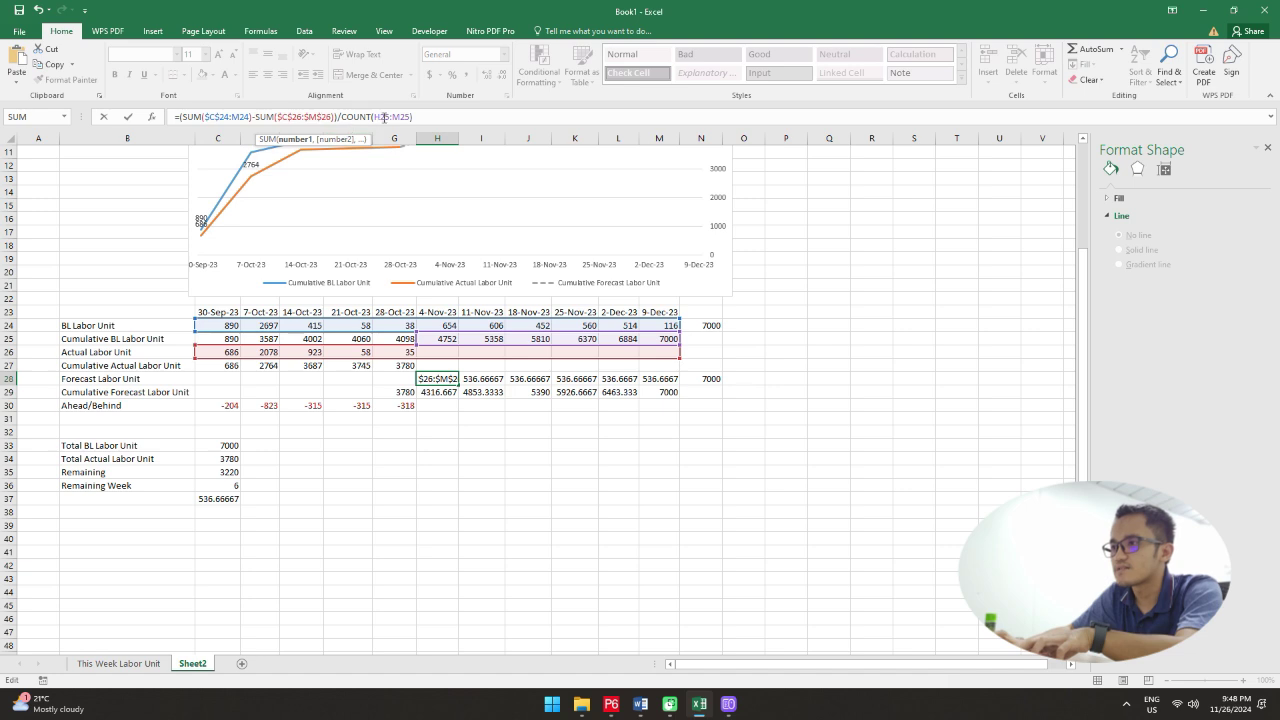
# Step: Make the COUNT range in H28 absolute as $H$25:$M$25 and fill the formula across to M28
pyautogui.click(375, 117)
pyautogui.write('$')
pyautogui.press('Right')
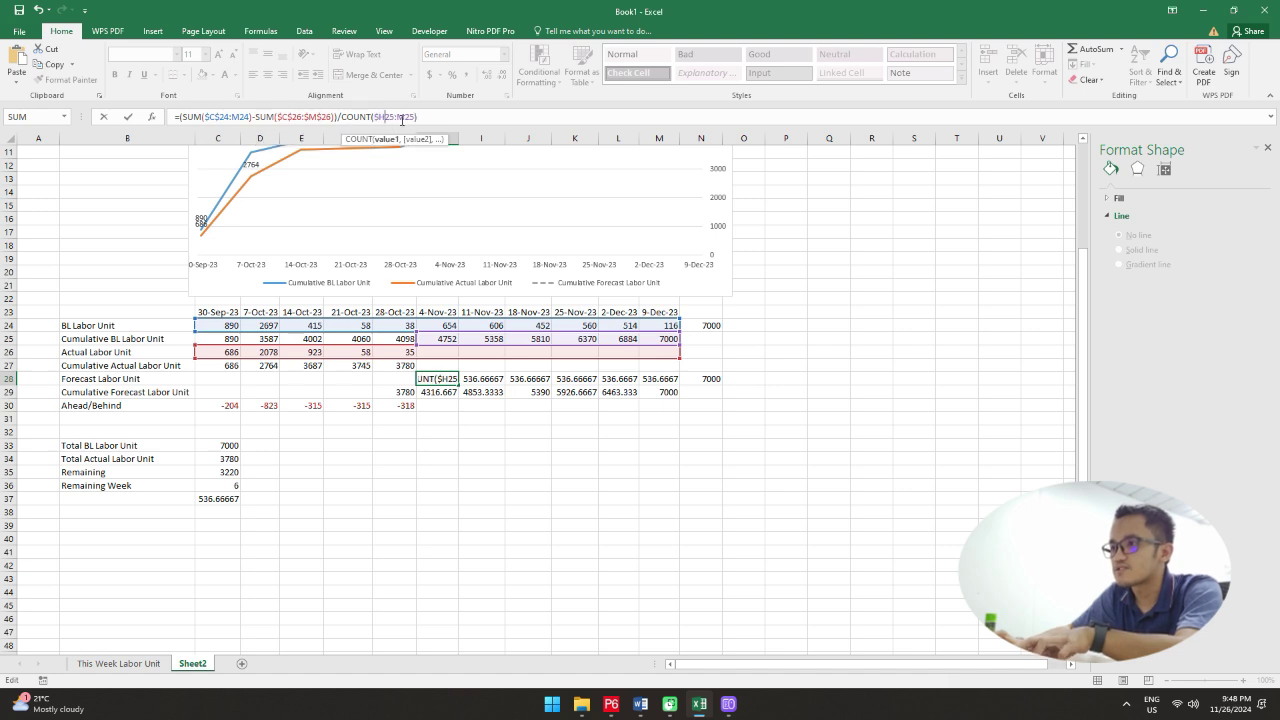
pyautogui.write('$')
pyautogui.click(404, 117)
pyautogui.write('$')
pyautogui.press('Right')
pyautogui.write('$')
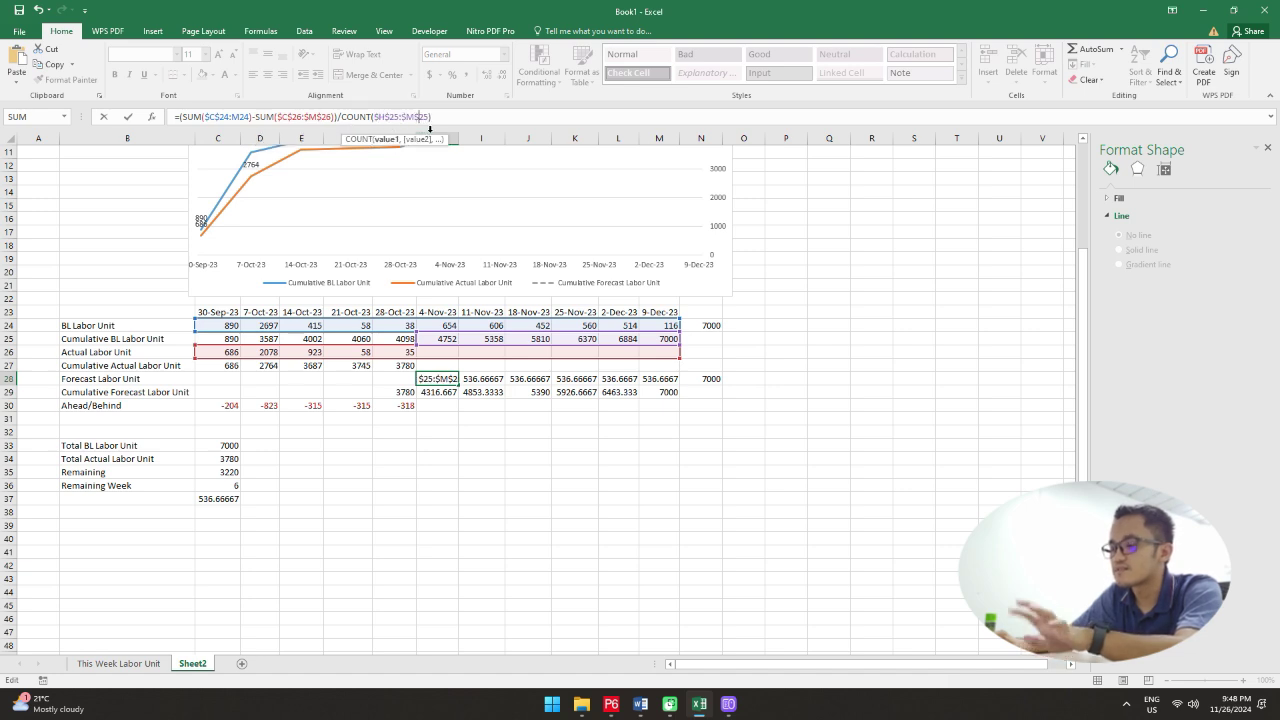
pyautogui.press('Return')
pyautogui.click(452, 380)
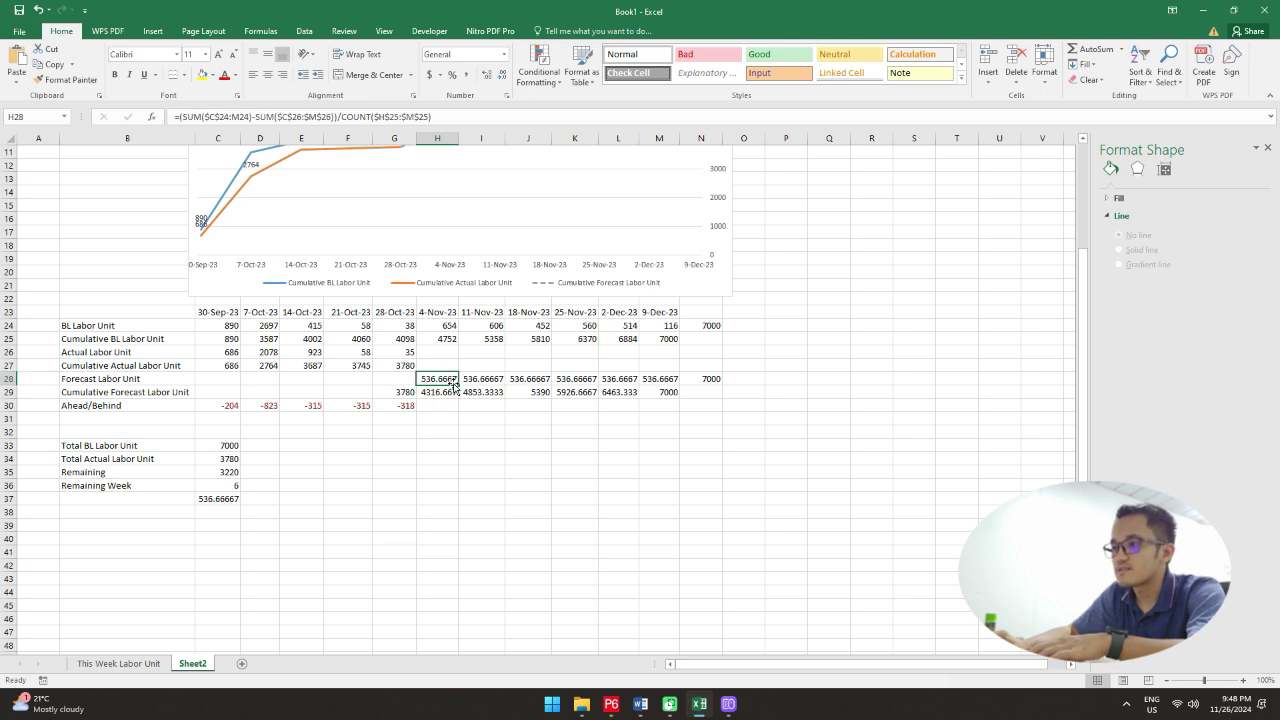
pyautogui.moveTo(458, 385); pyautogui.dragTo(680, 388)
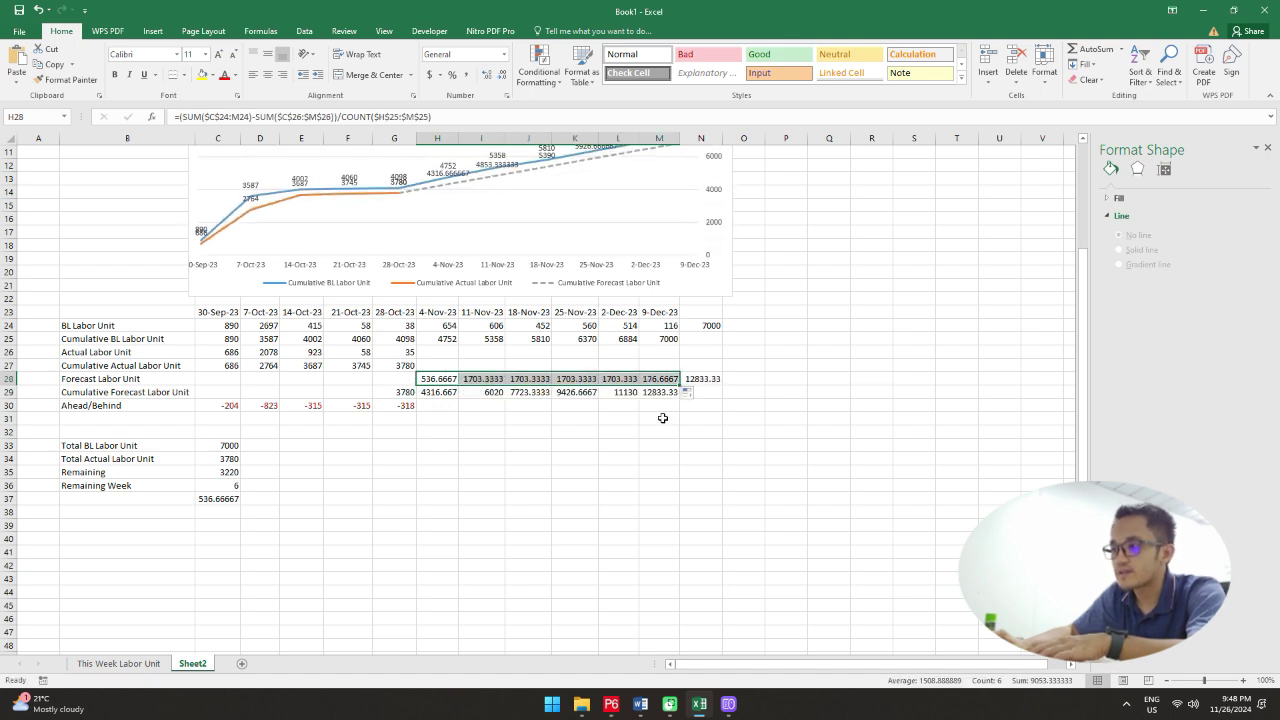
# Step: Make the end of the BL Labor Unit range in the H28 formula absolute, so the range reads $C$24:$M$24
pyautogui.click(453, 379)
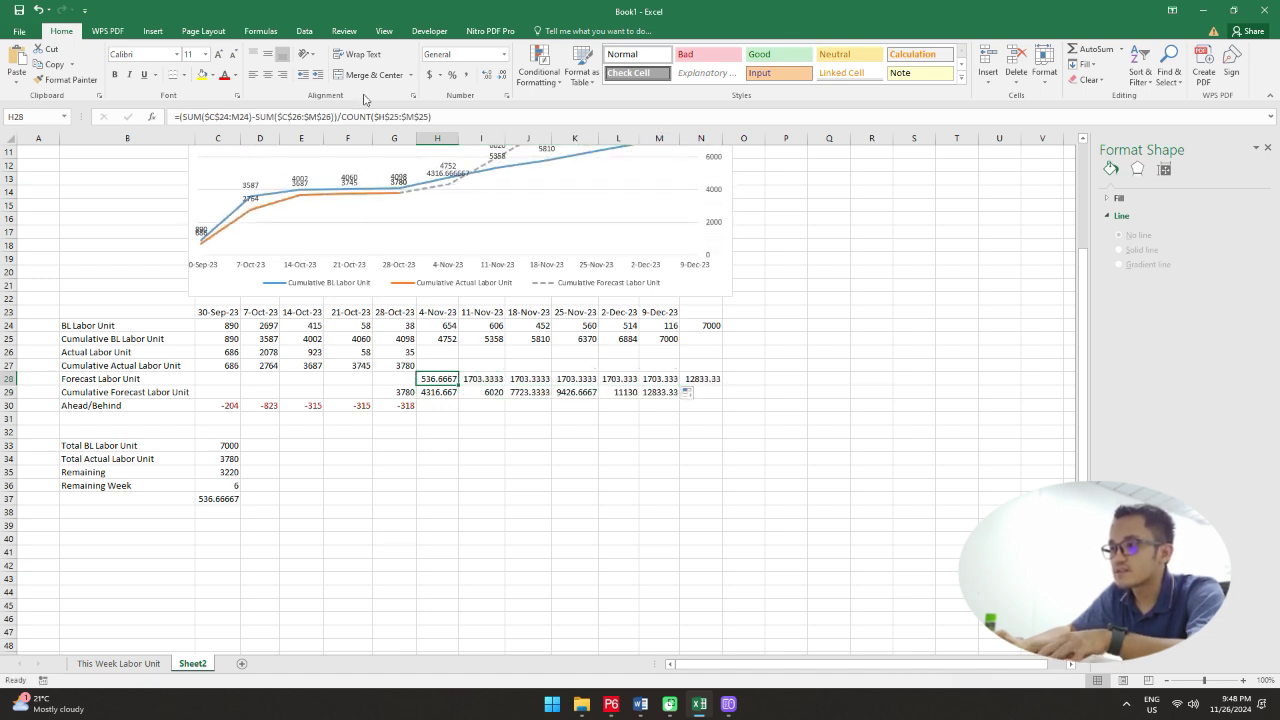
pyautogui.click(443, 112)
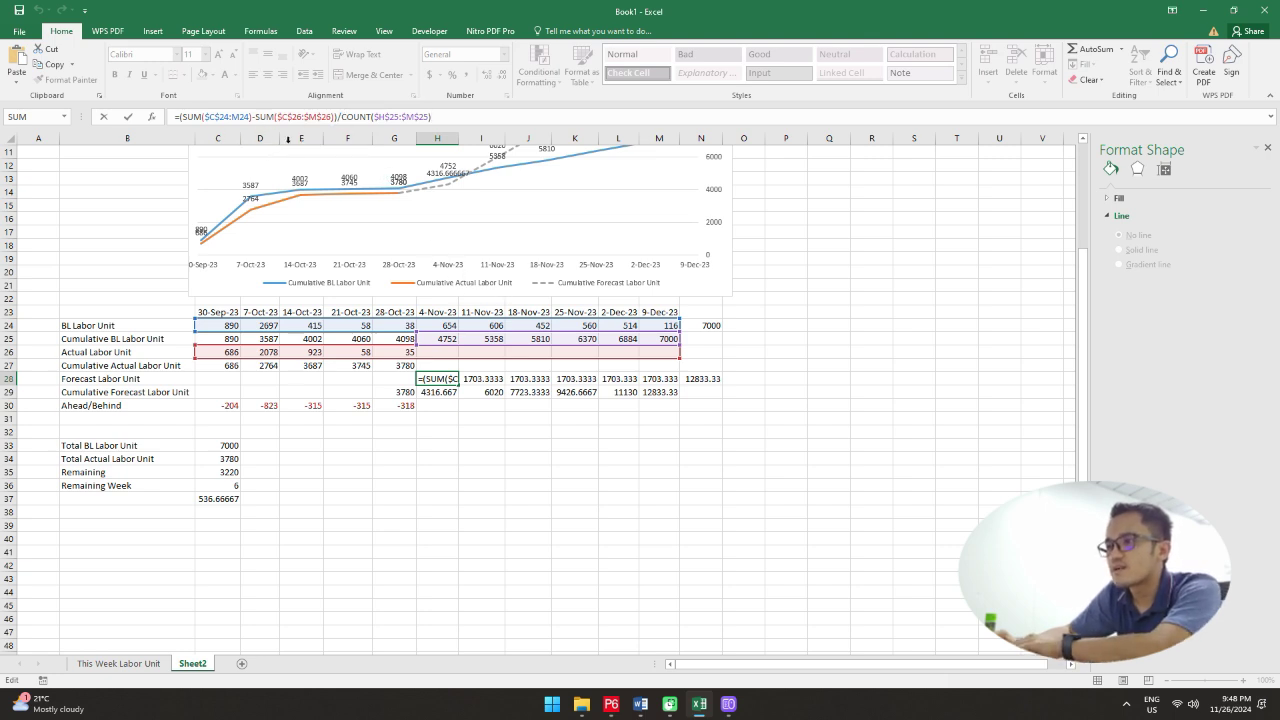
pyautogui.click(234, 117)
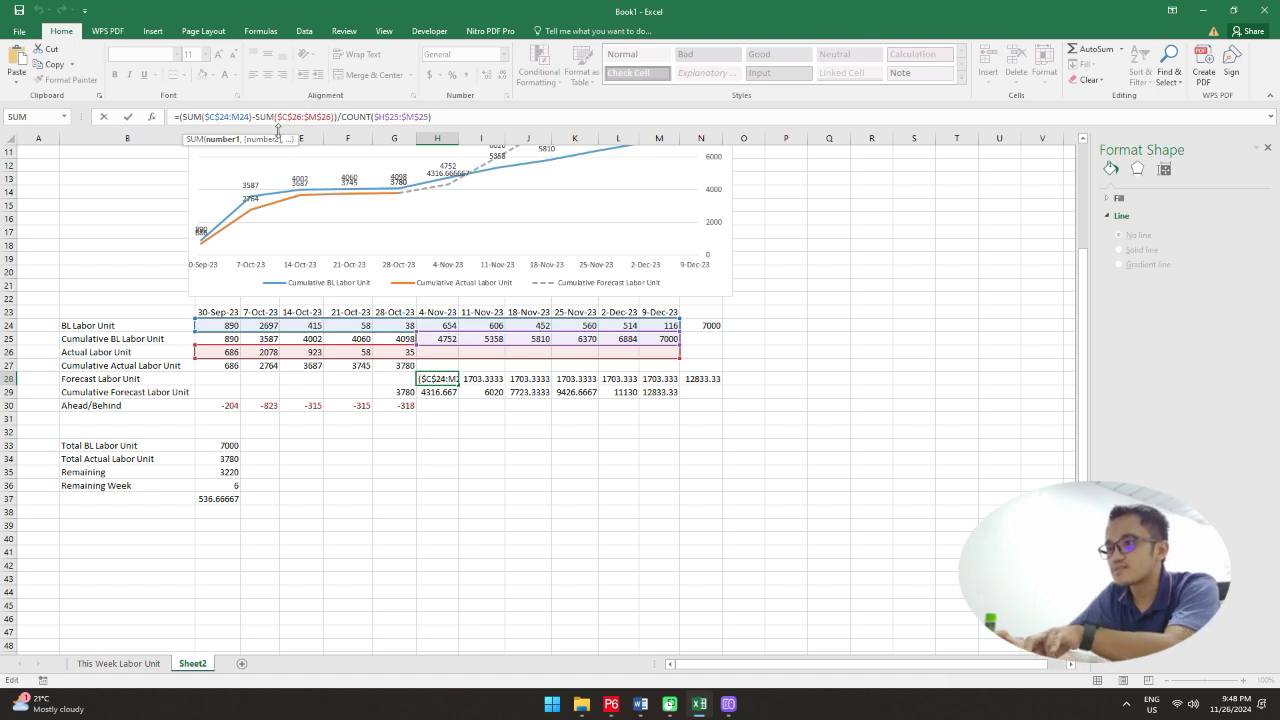
pyautogui.write('$')
pyautogui.click(245, 118)
pyautogui.write('$M$')
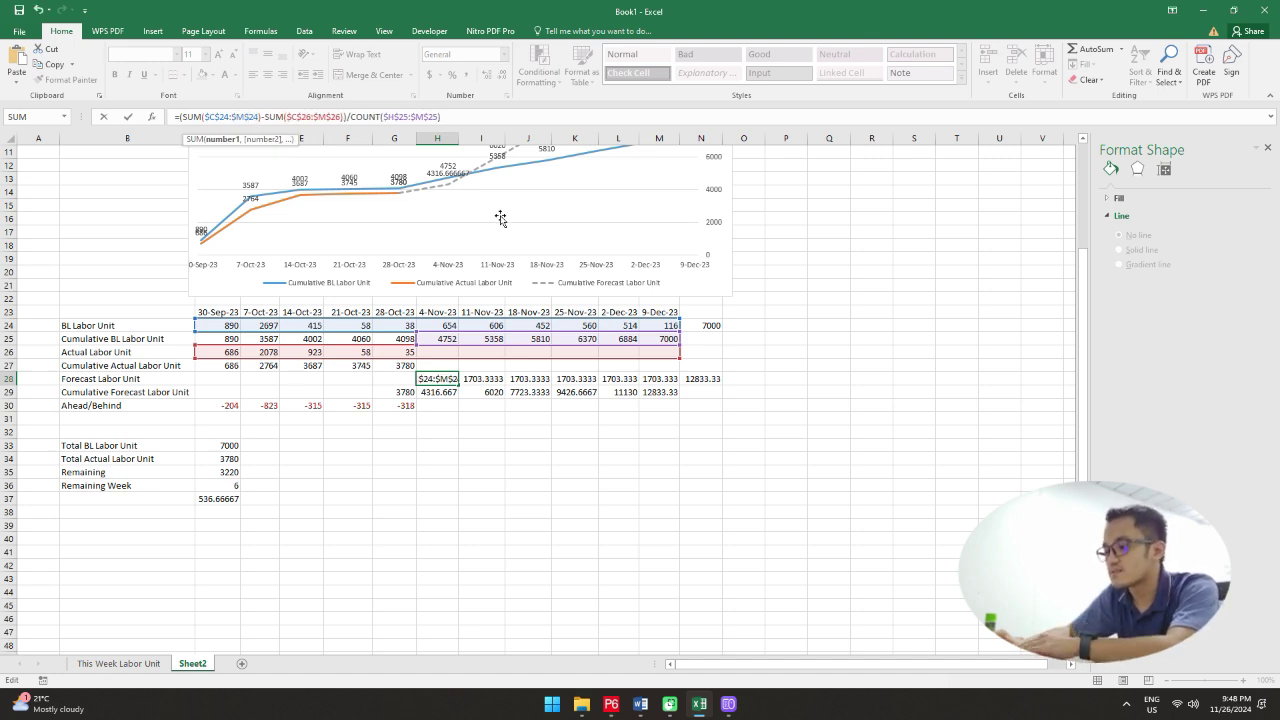
pyautogui.press('Return')
# Step: Fill the corrected H28 formula across to M28 and check the forecast line in the chart
pyautogui.press('Up')
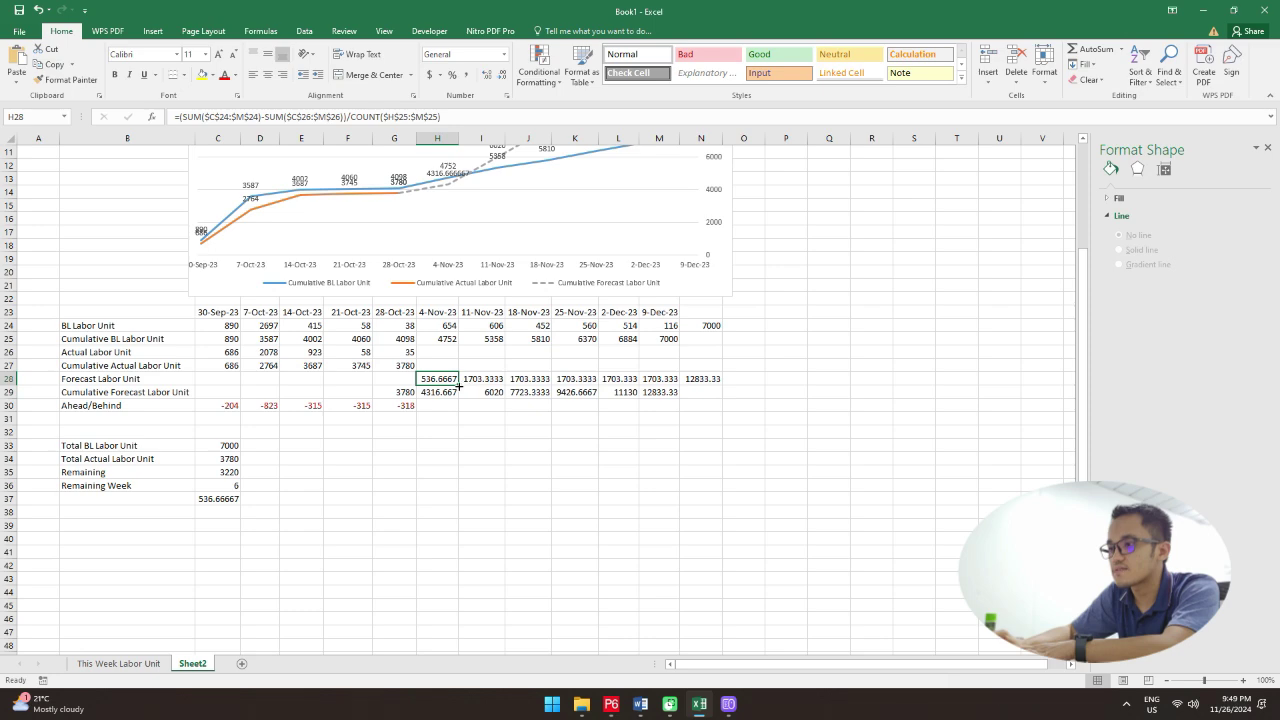
pyautogui.moveTo(459, 385); pyautogui.dragTo(668, 388)
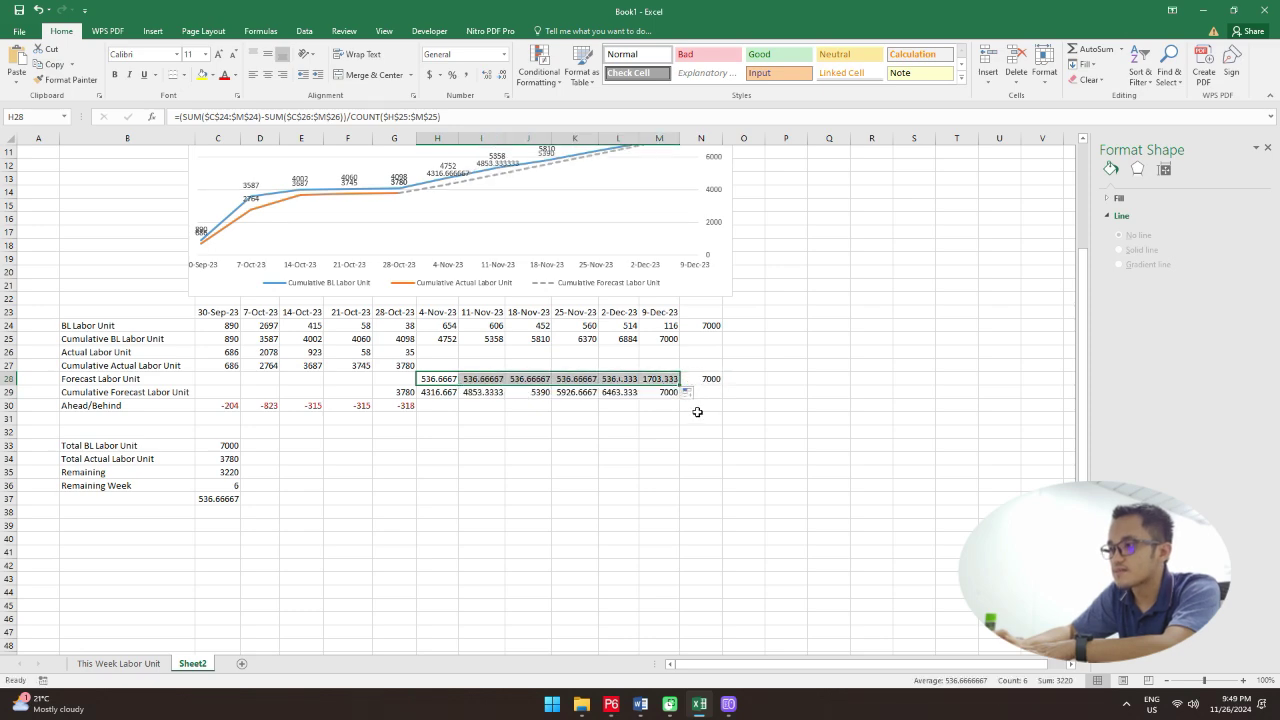
pyautogui.scroll(4, 637, 338)
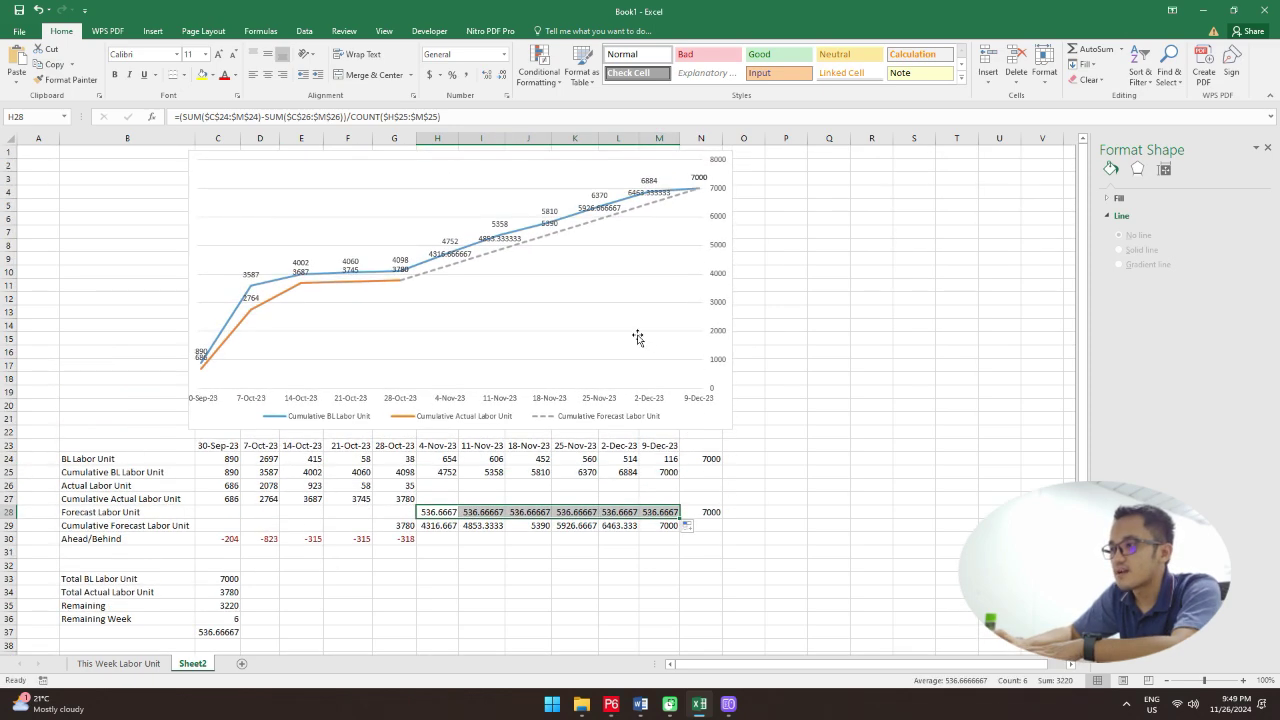
pyautogui.click(620, 606)
pyautogui.scroll(-6, 657, 517)
pyautogui.scroll(1, 548, 479)
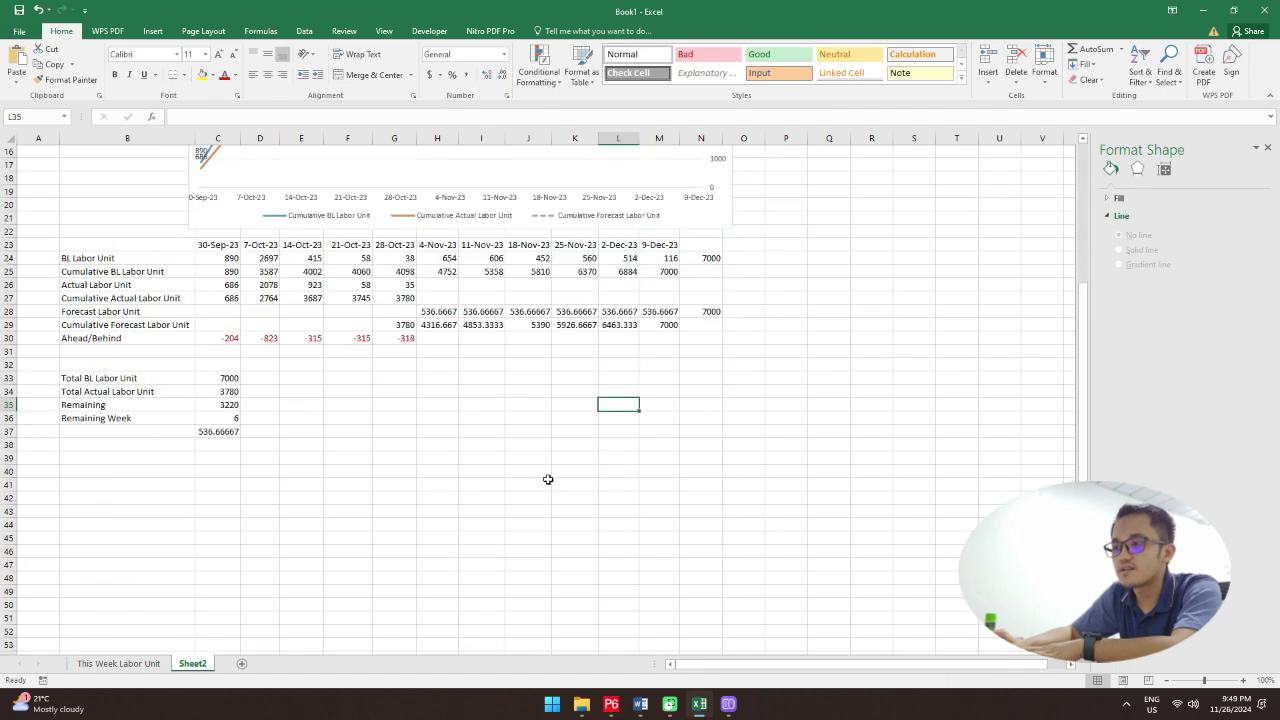
# Step: Delete the helper calculation rows 33 to 37 below the table and review the Forecast Labor Unit values in H28:M28
pyautogui.scroll(1, 548, 479)
pyautogui.click(532, 382)
pyautogui.click(446, 381)
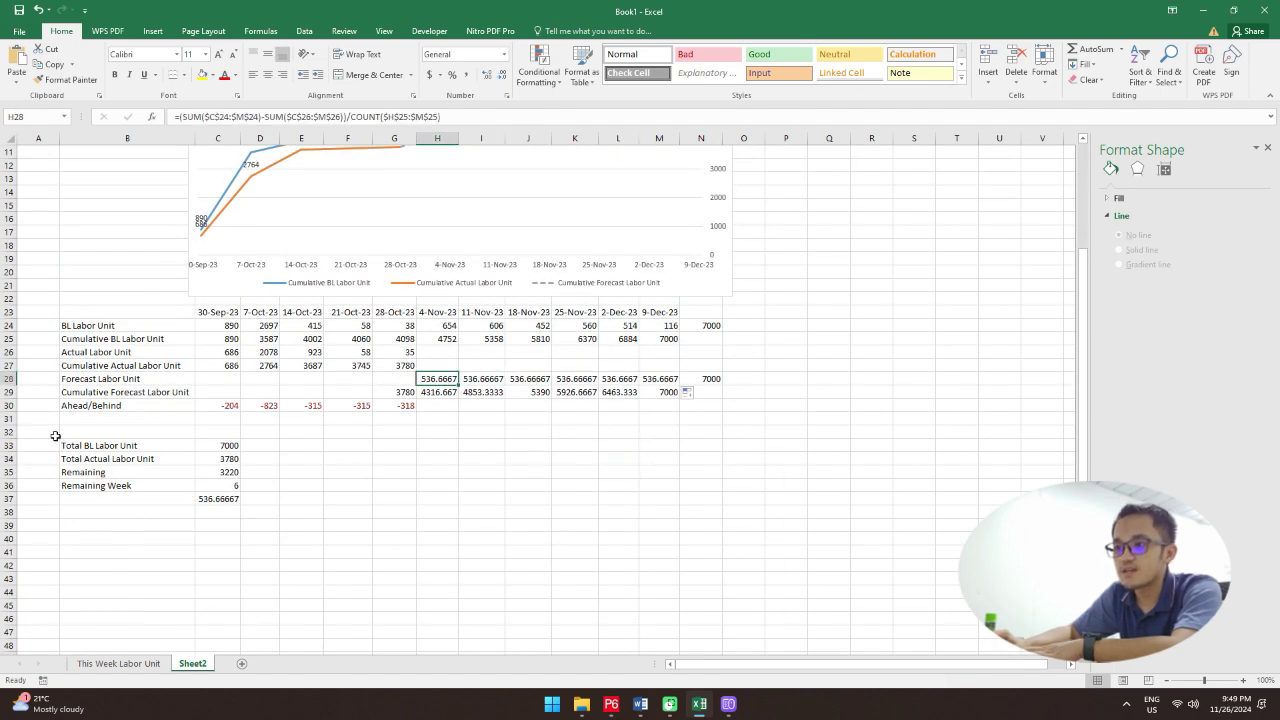
pyautogui.moveTo(10, 445); pyautogui.dragTo(12, 499)
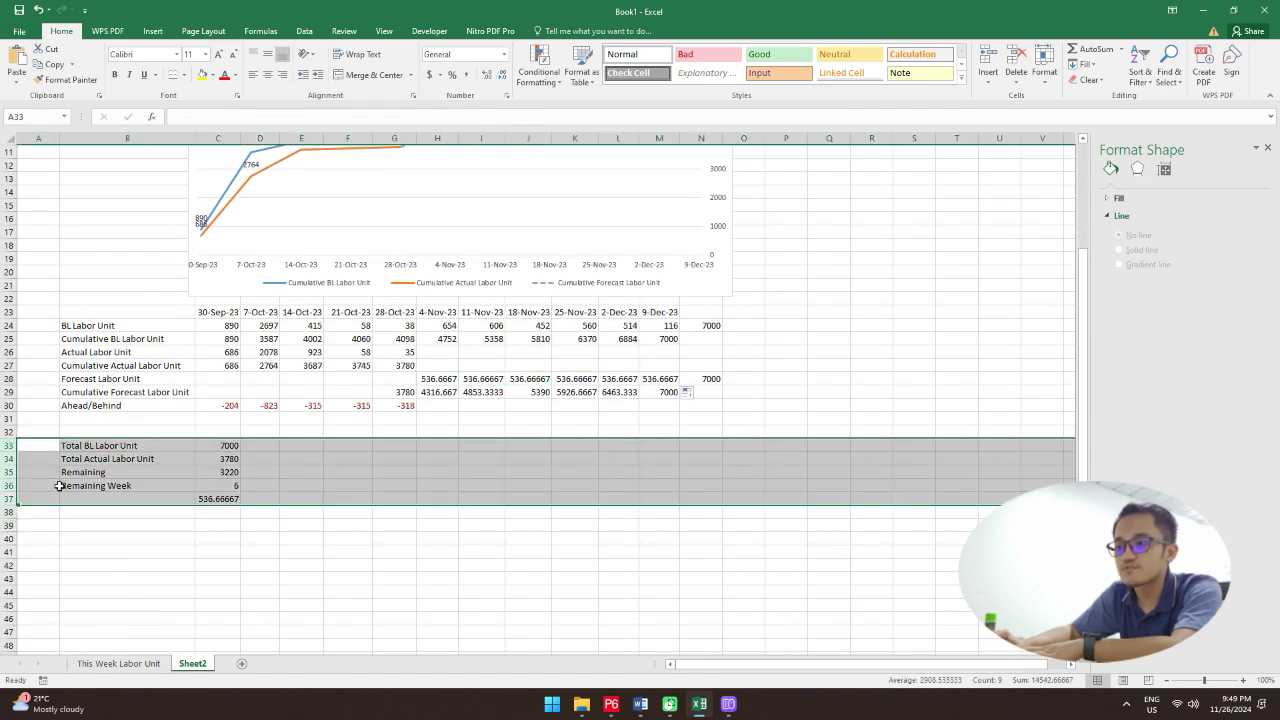
pyautogui.rightClick(135, 466)
pyautogui.click(185, 577)
pyautogui.click(528, 499)
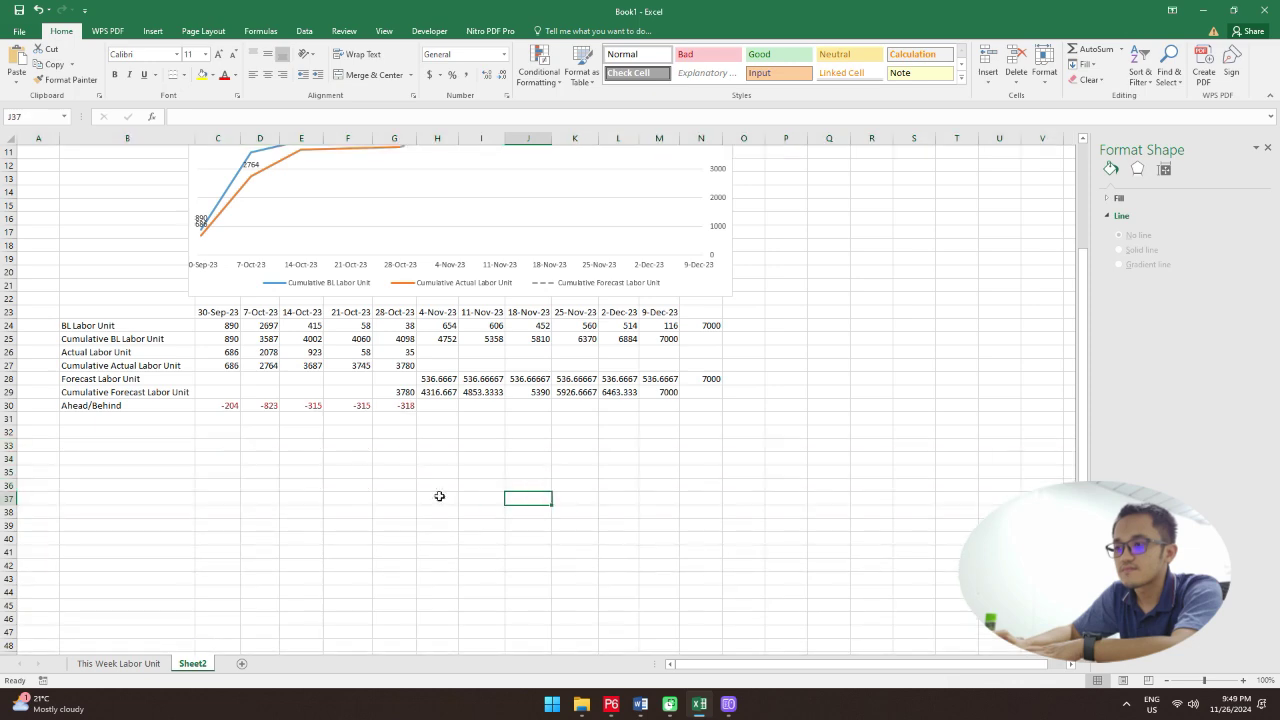
pyautogui.click(310, 457)
pyautogui.scroll(4, 310, 457)
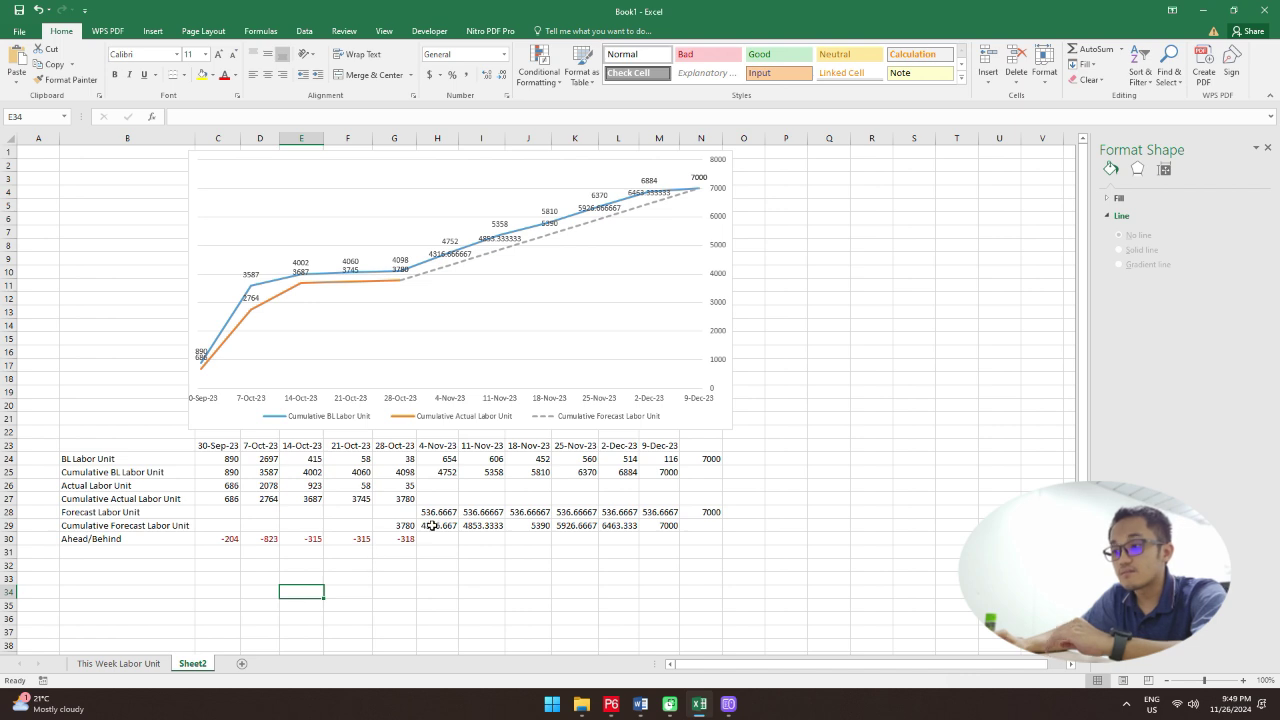
pyautogui.moveTo(451, 512); pyautogui.dragTo(668, 514)
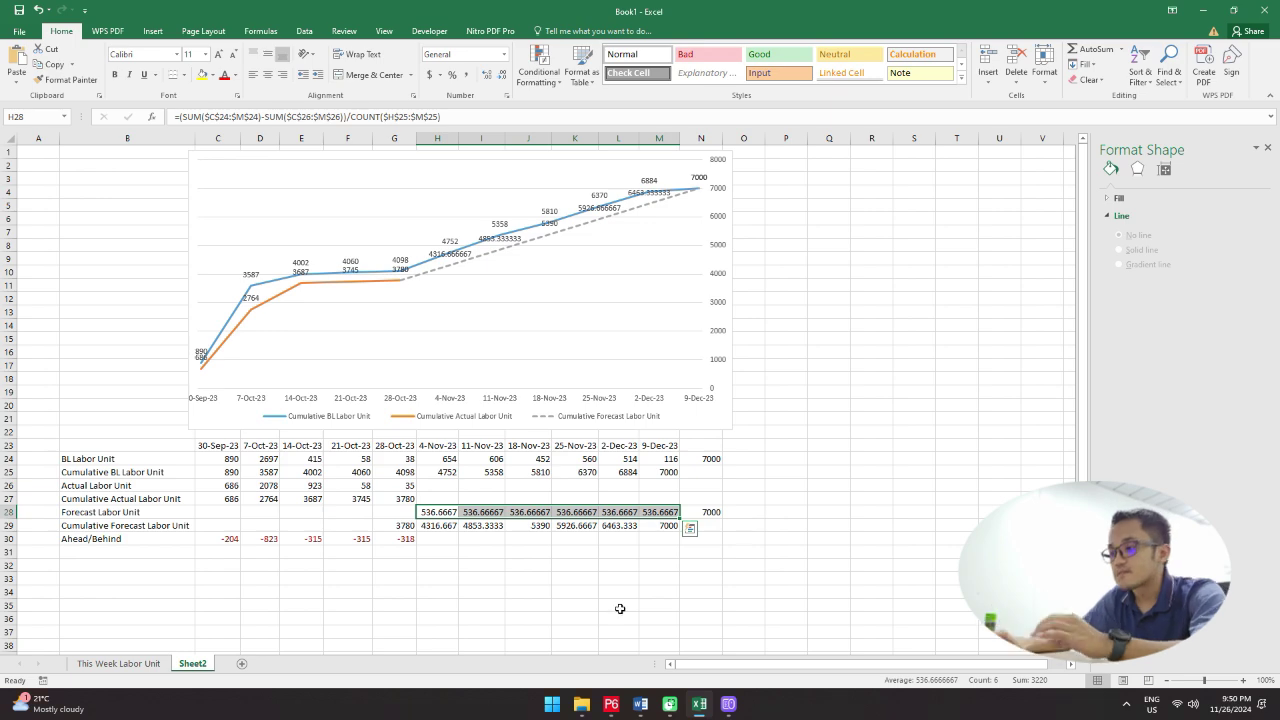
# Step: Switch to Primavera P6, widen the spreadsheet field-name column, and examine the Time Interval Units options among the spreadsheet fields
pyautogui.click(611, 706)
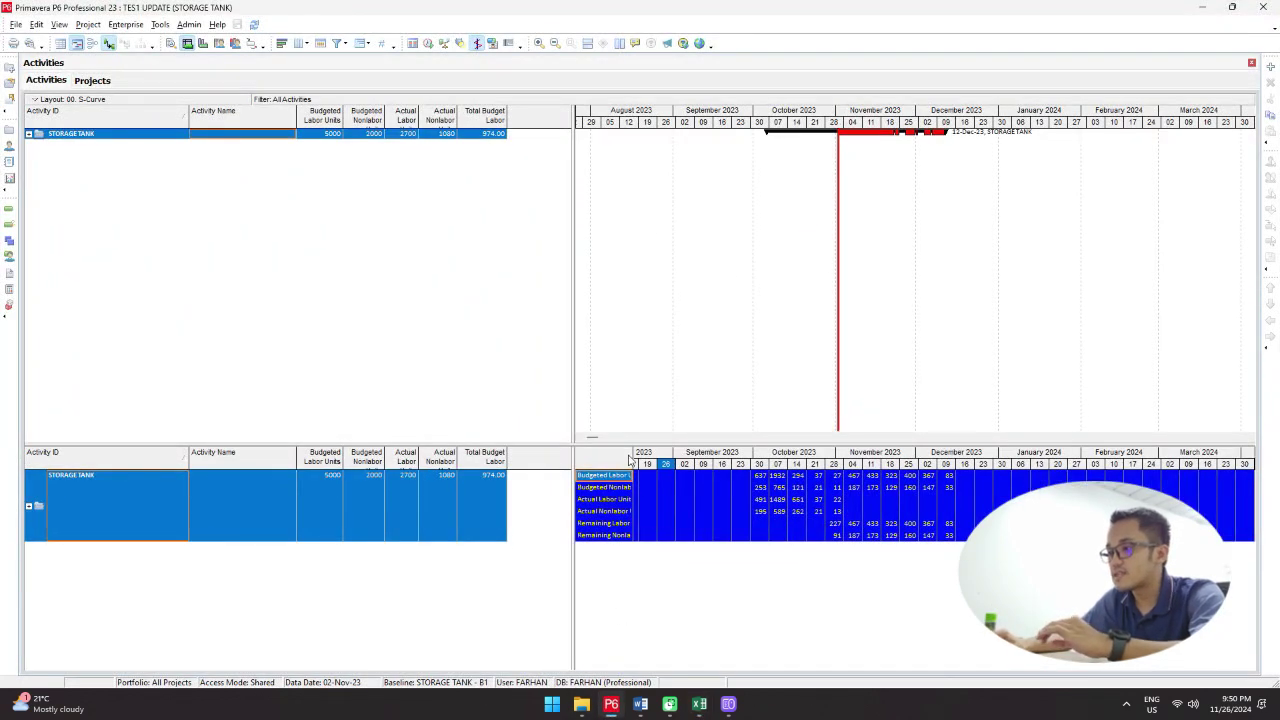
pyautogui.moveTo(632, 453); pyautogui.dragTo(672, 453)
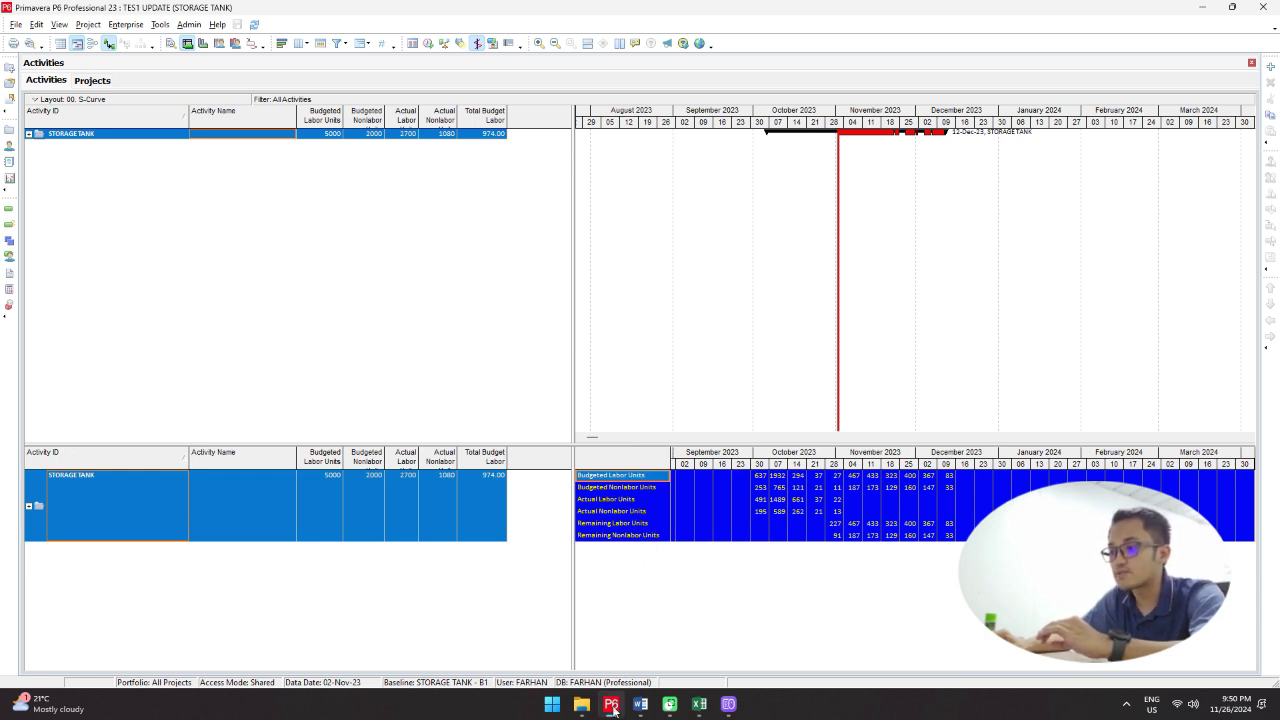
pyautogui.rightClick(637, 514)
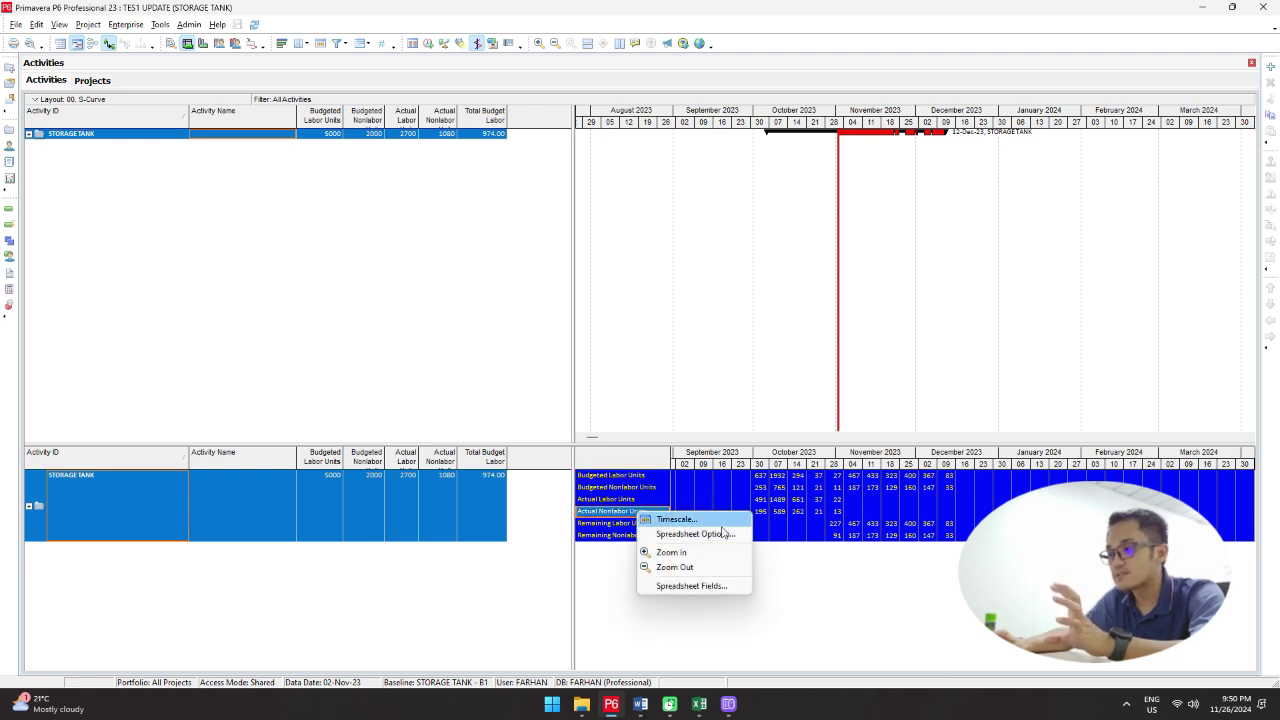
pyautogui.click(699, 589)
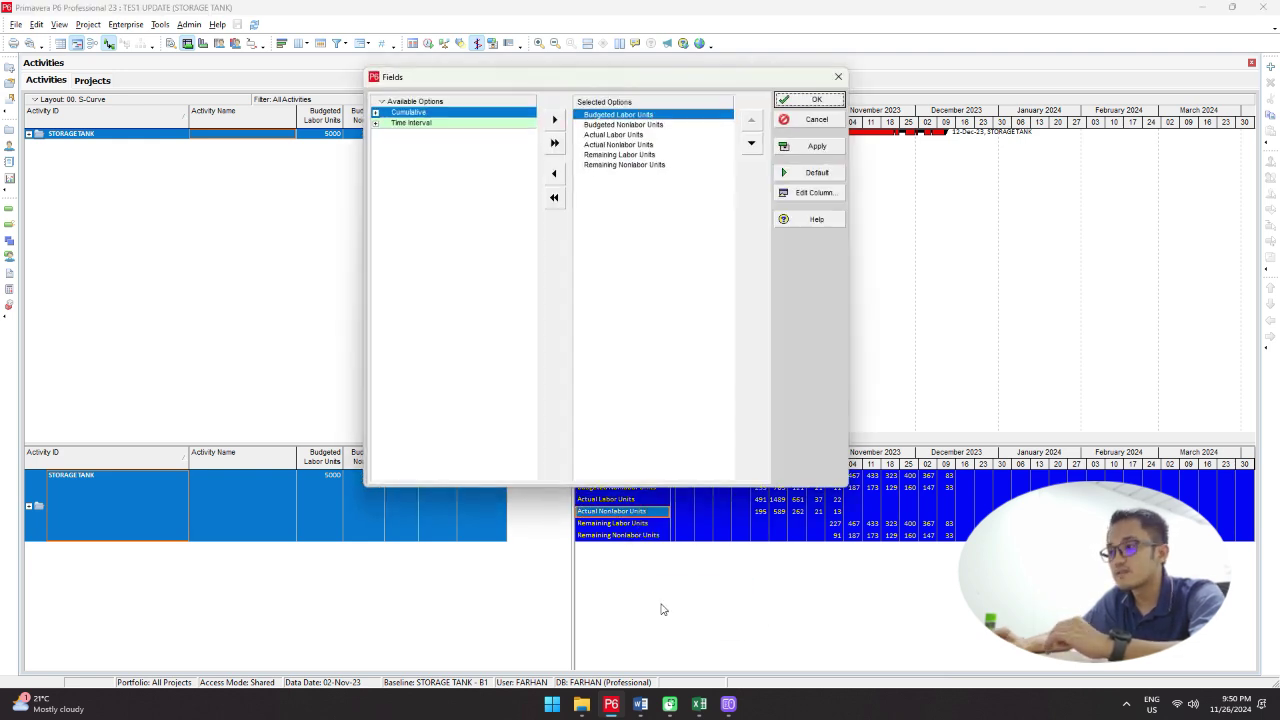
pyautogui.doubleClick(451, 127)
pyautogui.doubleClick(414, 165)
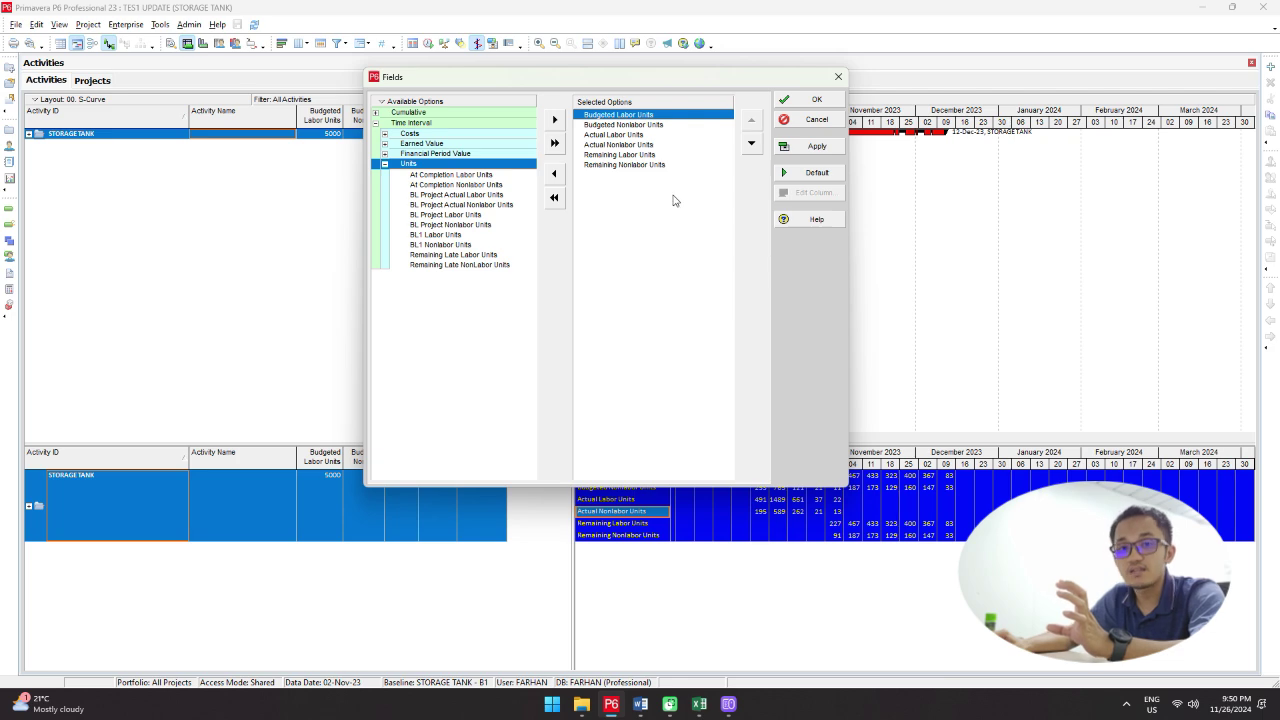
pyautogui.click(838, 77)
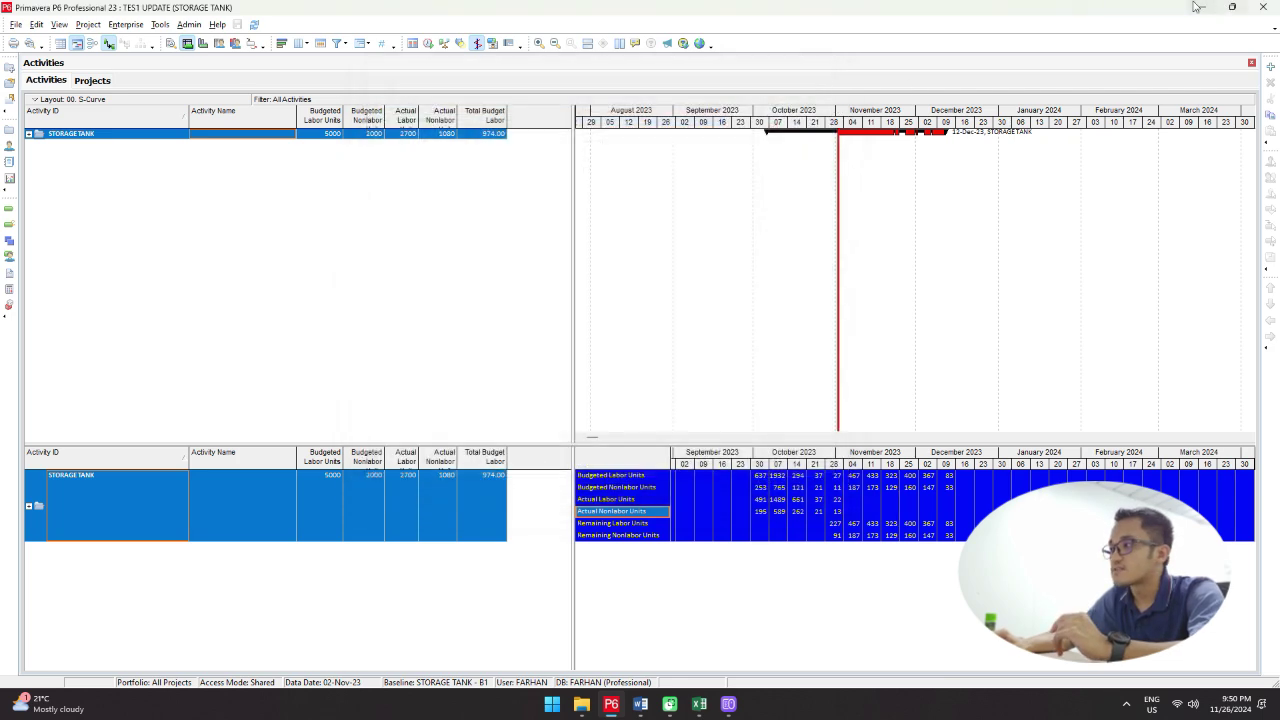
pyautogui.click(1196, 7)
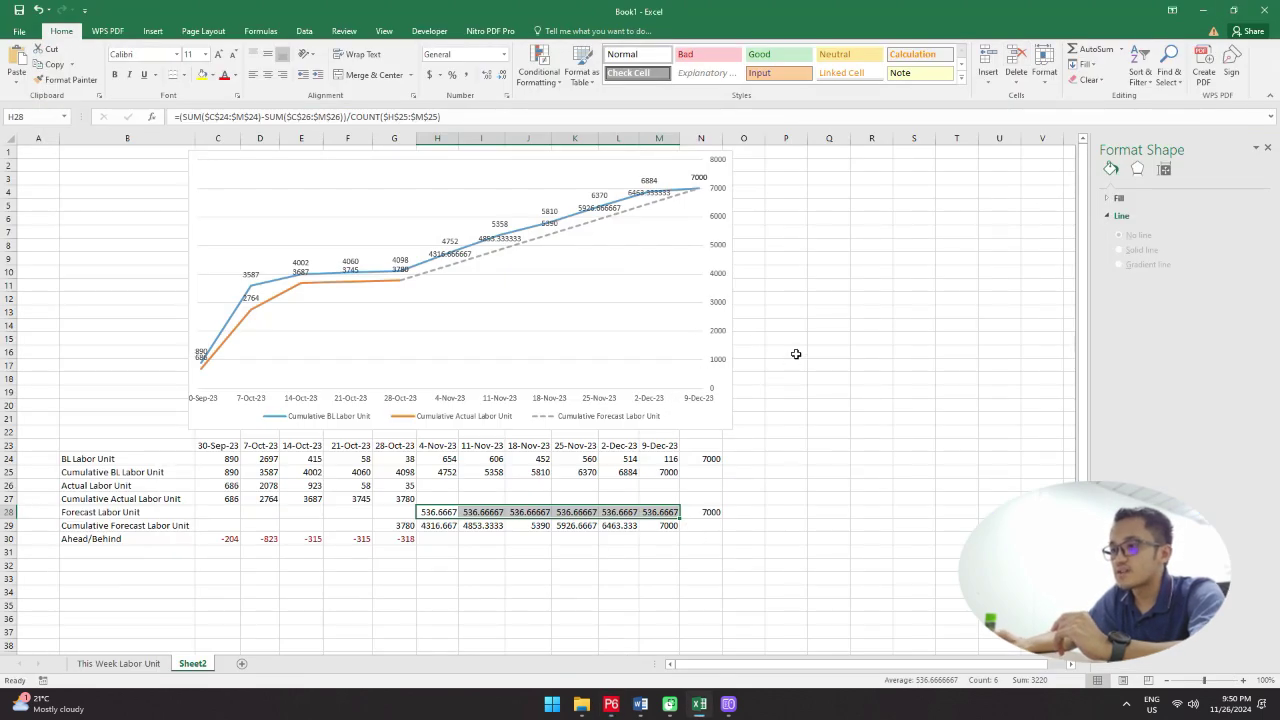
# Step: Examine the weekly Remaining Labor Units and Remaining Nonlabor Units on the This Week Labor Unit sheet
pyautogui.click(118, 664)
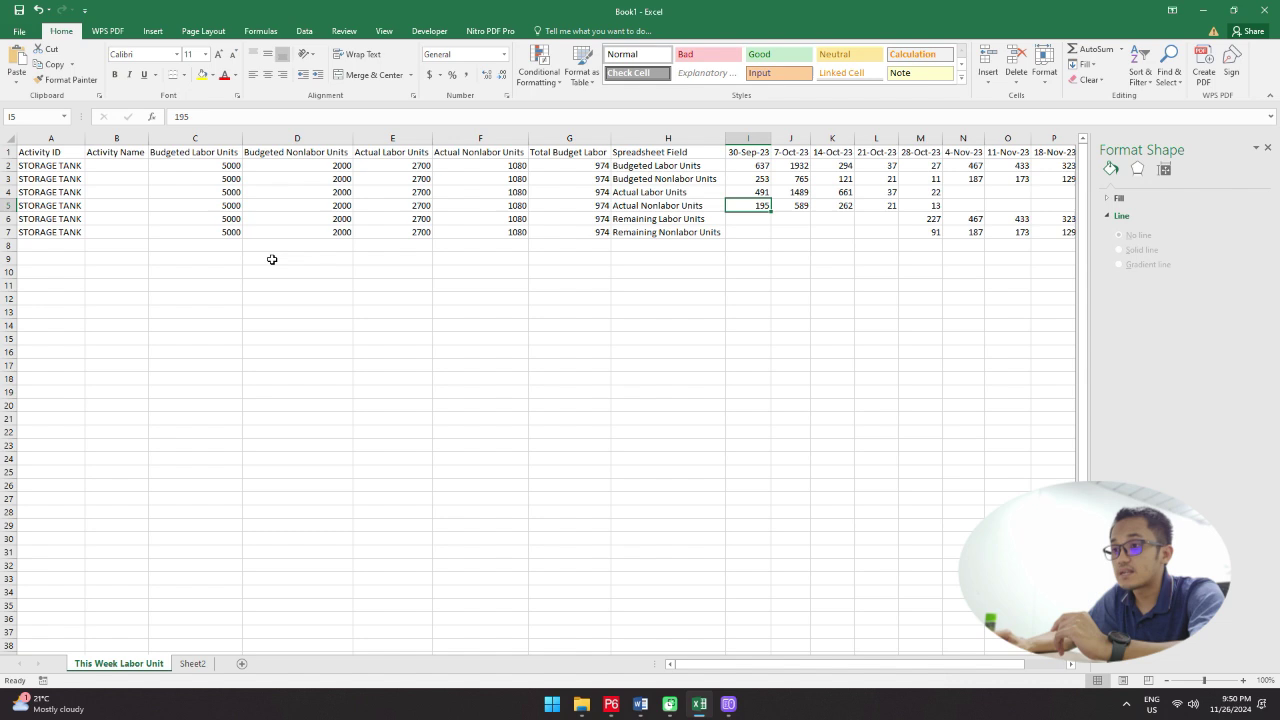
pyautogui.click(113, 284)
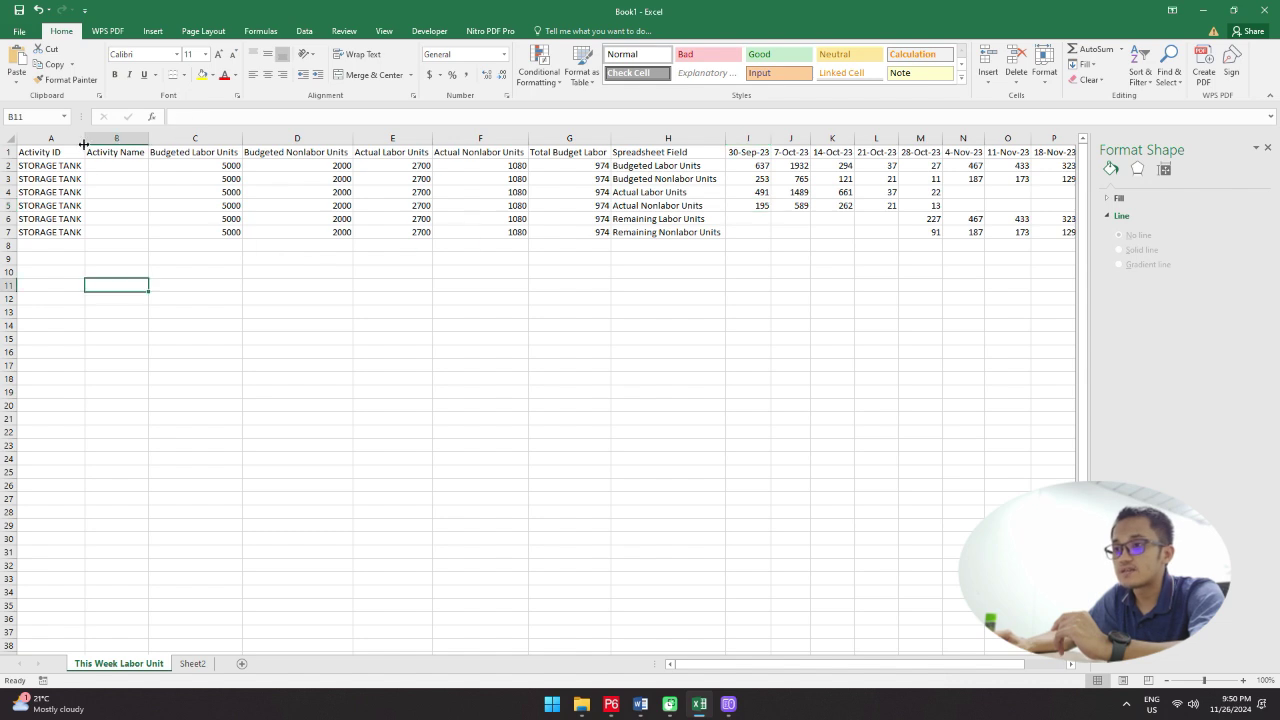
pyautogui.click(680, 221)
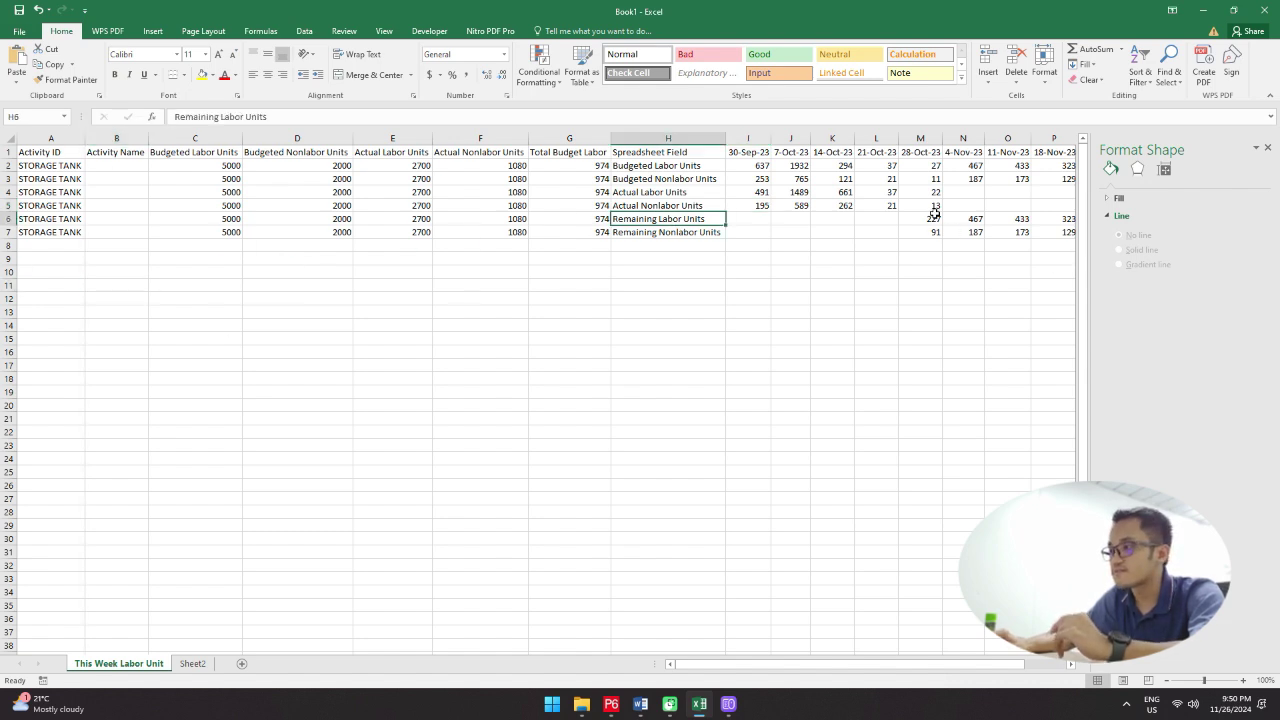
pyautogui.moveTo(932, 218); pyautogui.dragTo(935, 232)
pyautogui.moveTo(782, 671); pyautogui.dragTo(964, 660)
pyautogui.moveTo(796, 220); pyautogui.dragTo(842, 235)
pyautogui.click(671, 337)
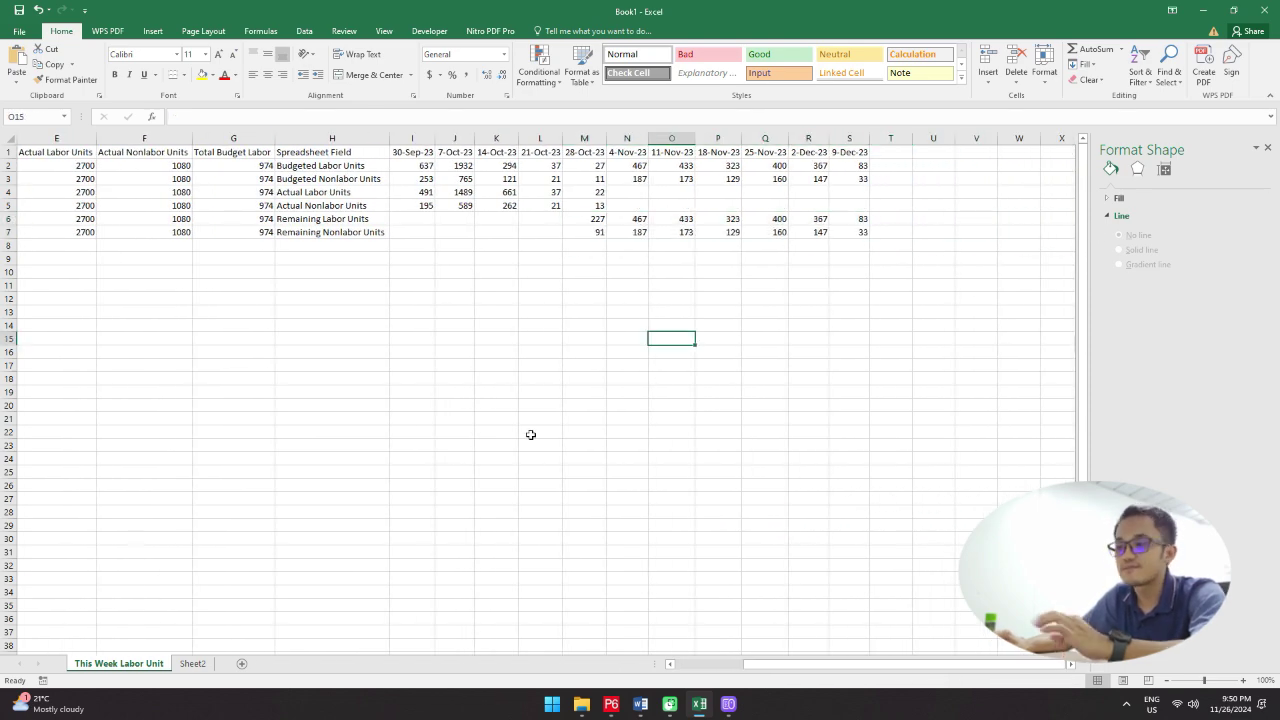
# Step: Clear the Forecast and Cumulative Forecast Labor Unit cells G28:N29 on Sheet2
pyautogui.click(192, 663)
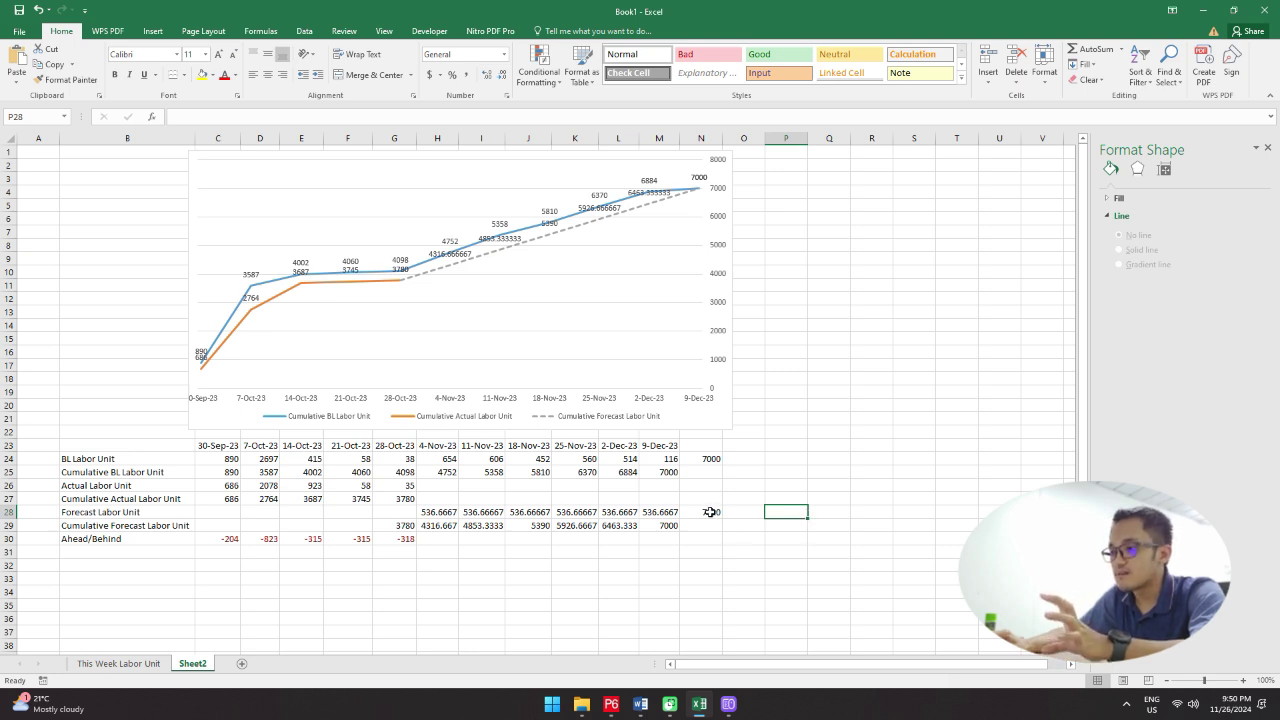
pyautogui.moveTo(709, 512); pyautogui.dragTo(395, 525)
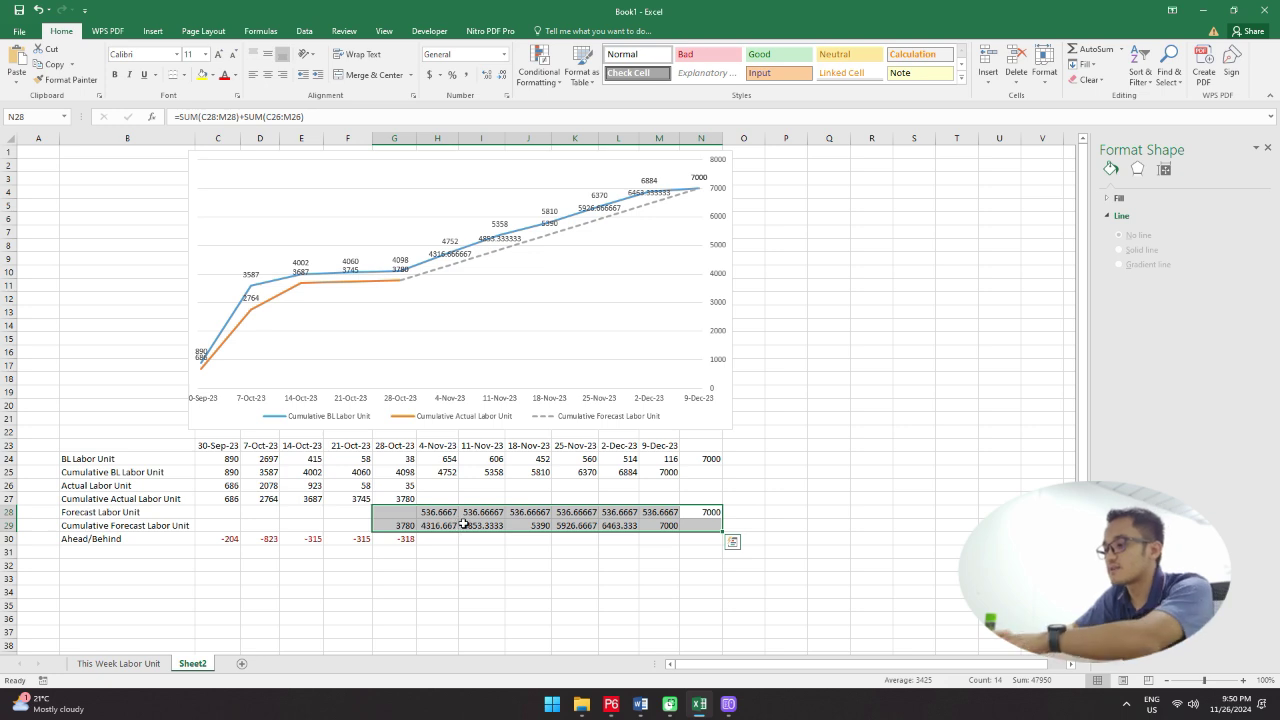
pyautogui.press('Delete')
pyautogui.click(496, 540)
pyautogui.click(403, 512)
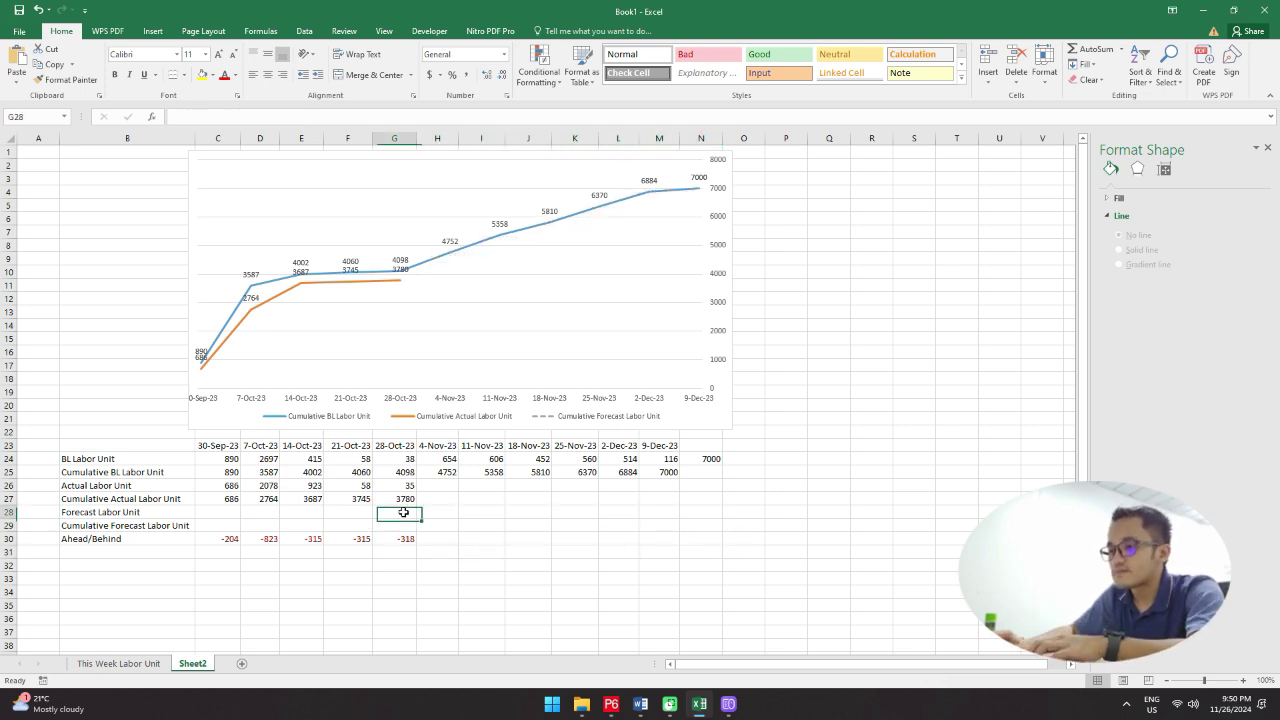
pyautogui.press('Right')
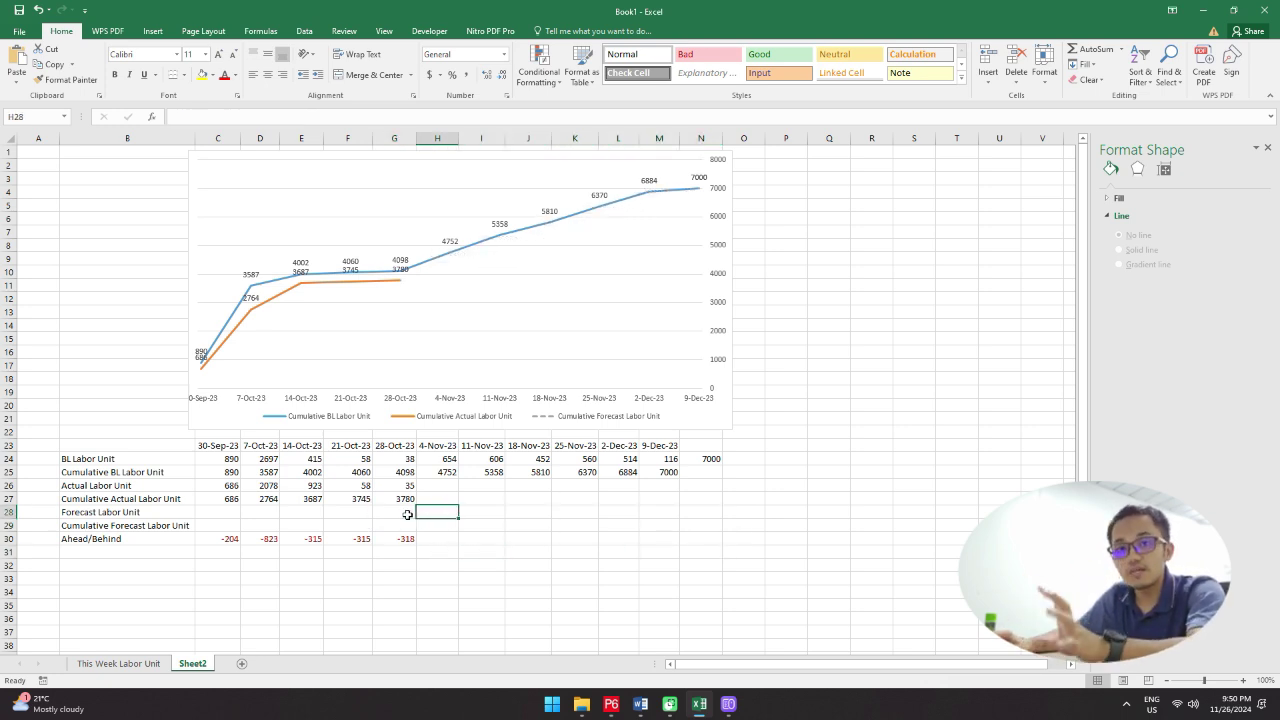
# Step: Enter =SUM('This Week Labor Unit'!M6:M7) in G28 of Sheet2 to forecast the 28-Oct-23 remaining labor and nonlabor units
pyautogui.click(125, 663)
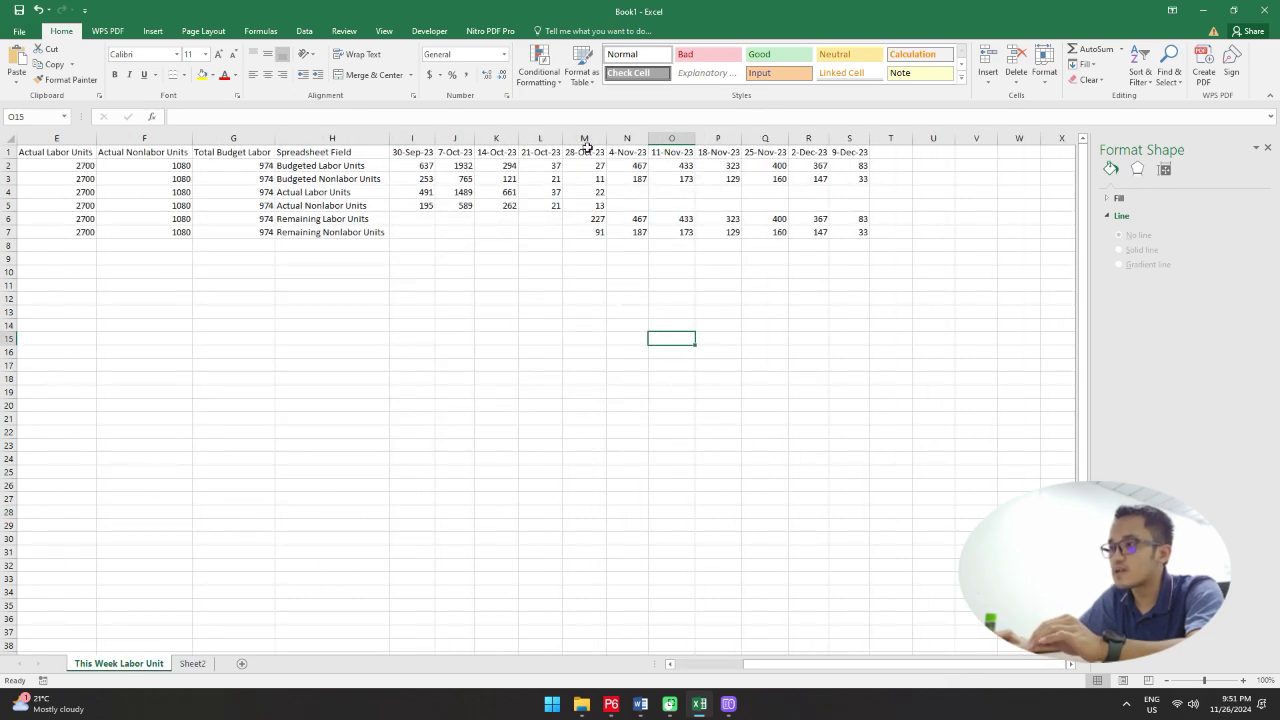
pyautogui.click(192, 663)
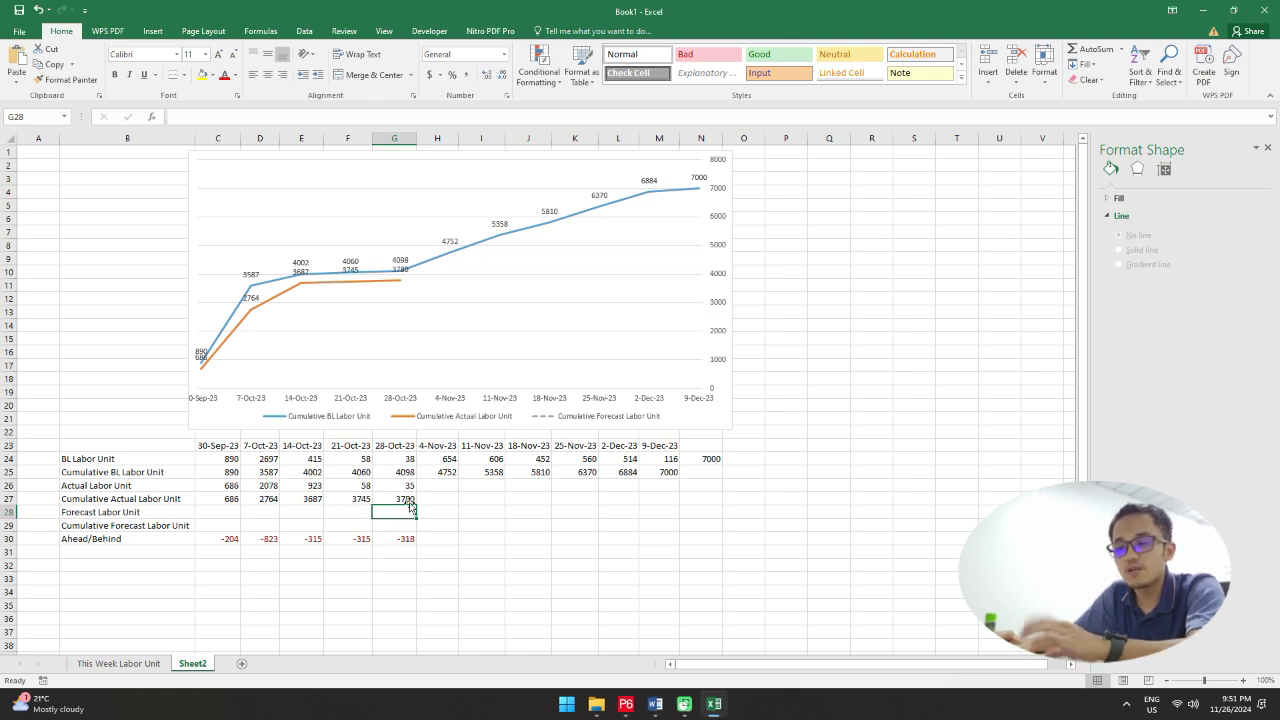
pyautogui.click(390, 593)
pyautogui.click(402, 515)
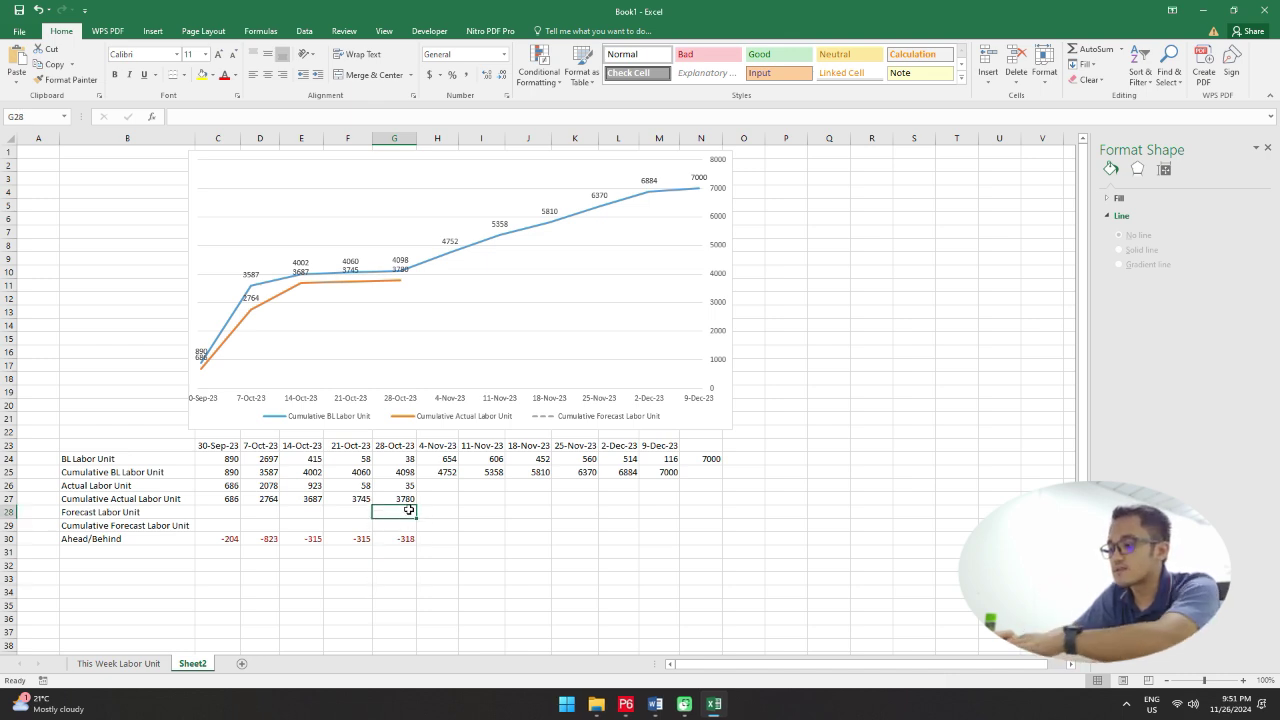
pyautogui.write('=')
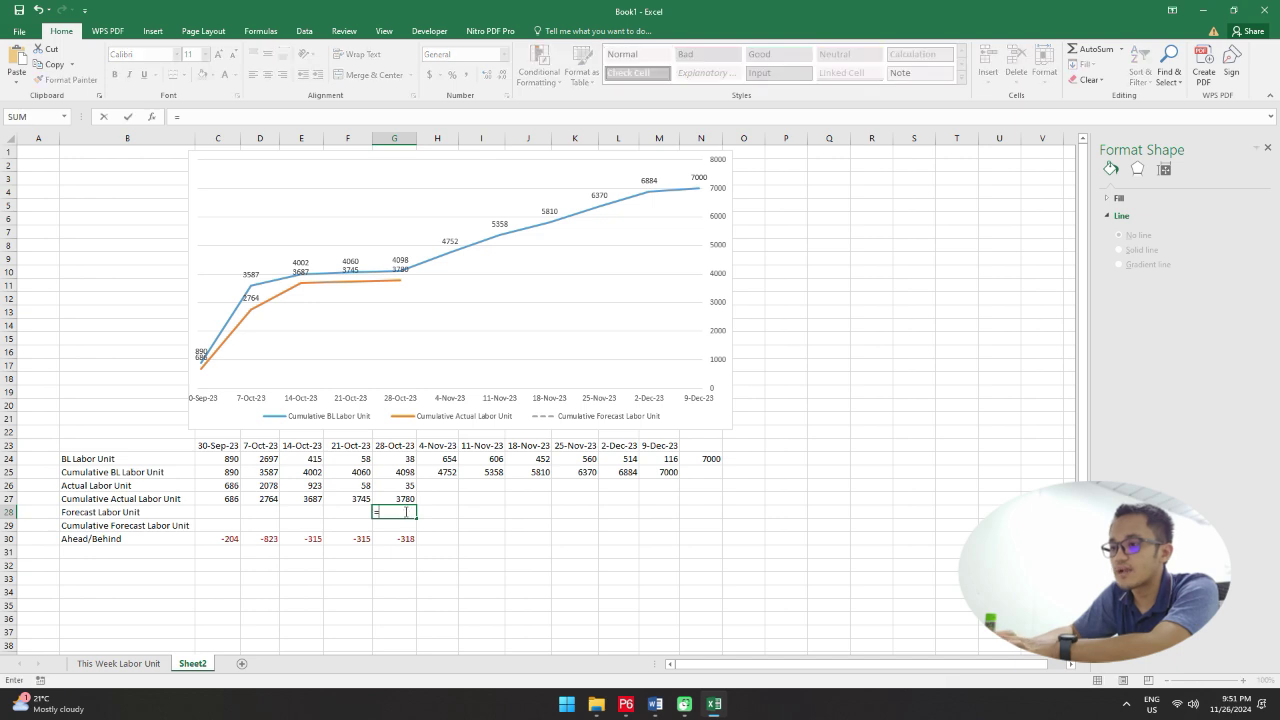
pyautogui.click(150, 664)
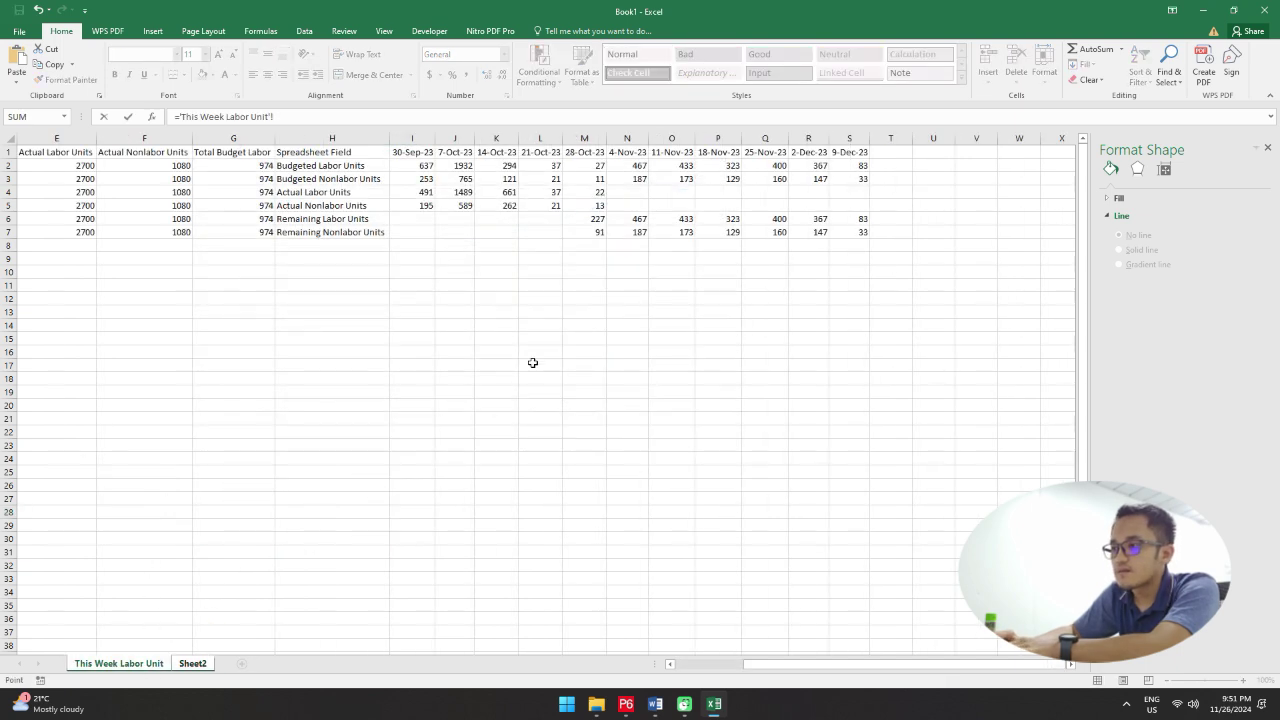
pyautogui.click(178, 116)
pyautogui.write('sum(')
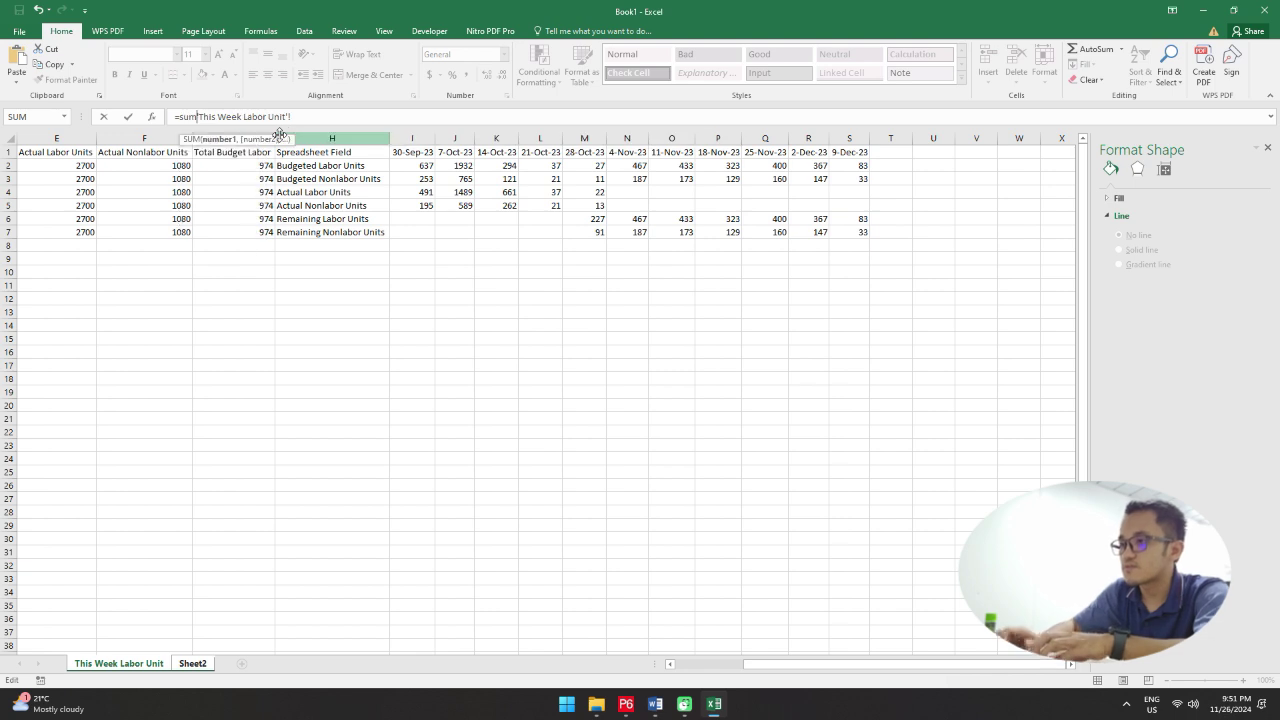
pyautogui.moveTo(335, 117); pyautogui.dragTo(204, 116)
pyautogui.press('BackSpace')
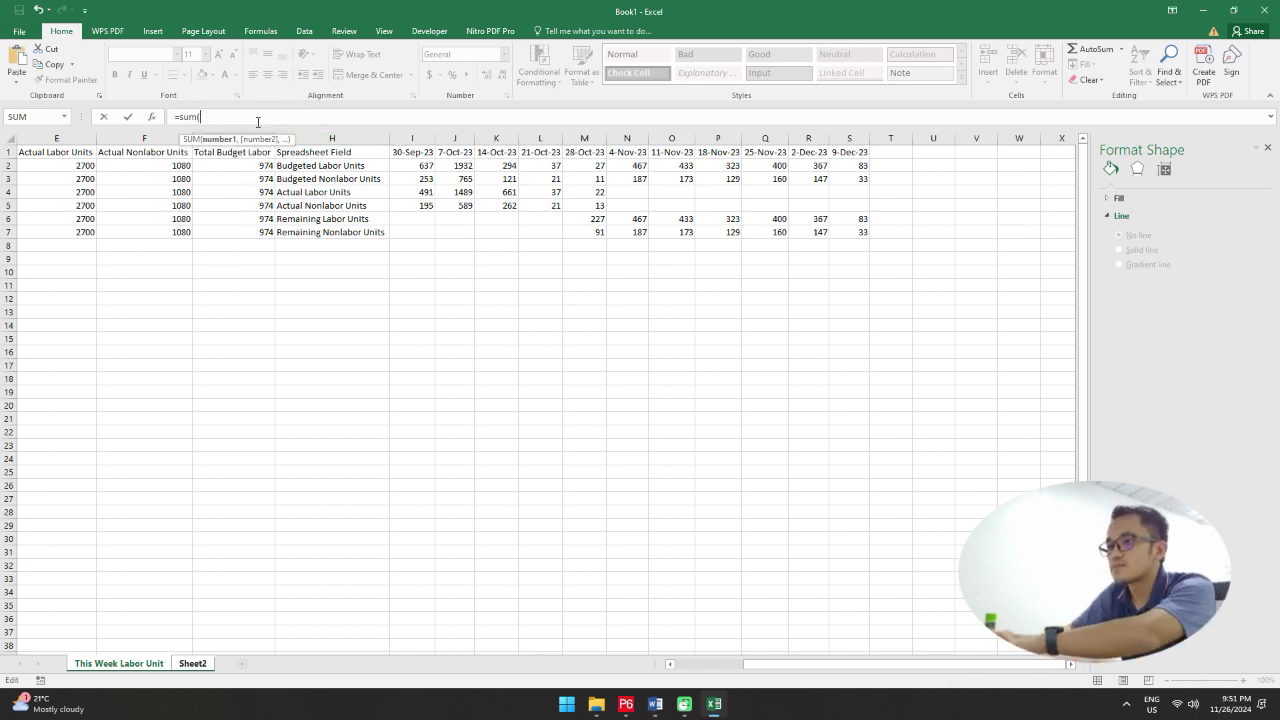
pyautogui.moveTo(593, 218); pyautogui.dragTo(592, 236)
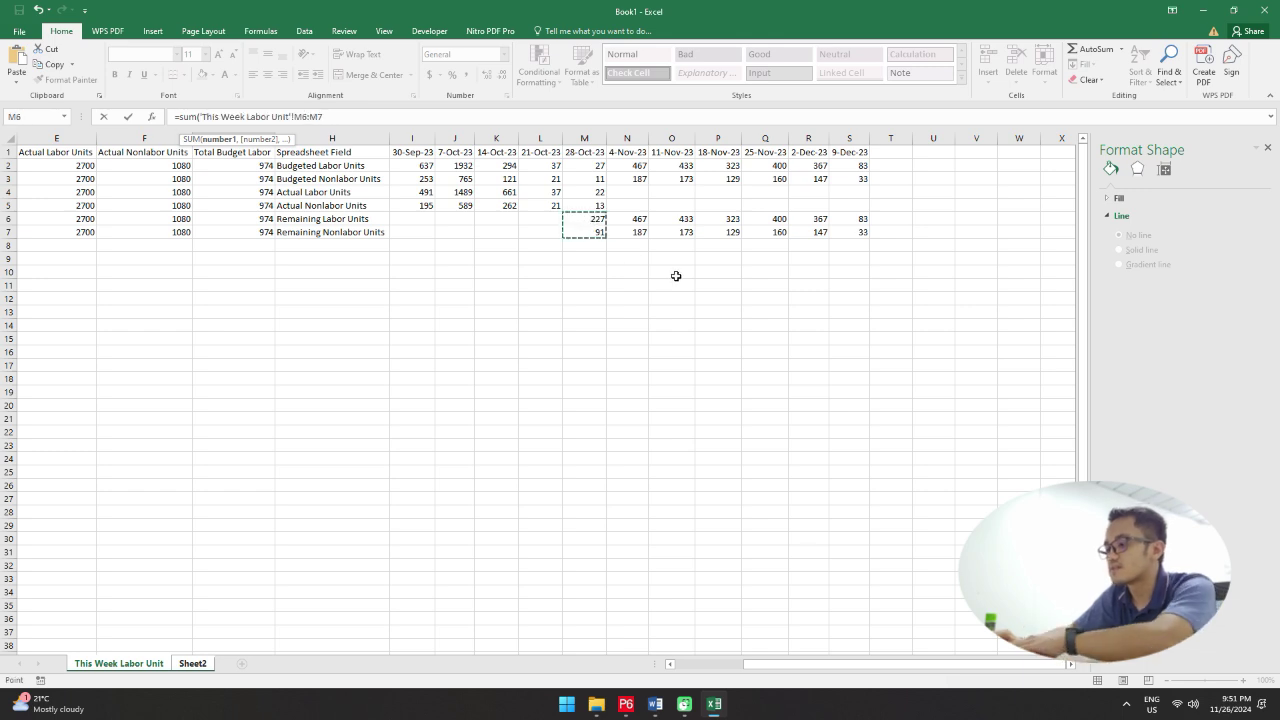
pyautogui.press('Return')
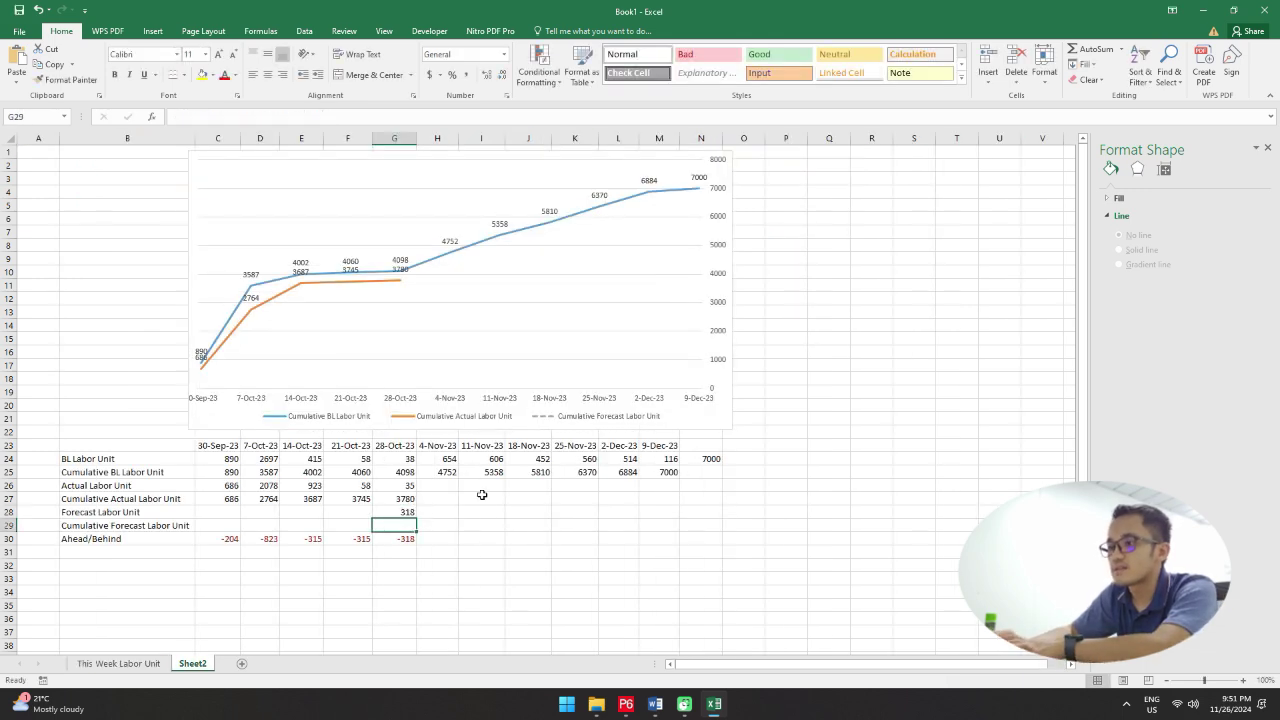
# Step: Check the G28 forecast against the 28-Oct-23 cumulative actual and baseline values and the source remaining units
pyautogui.click(408, 512)
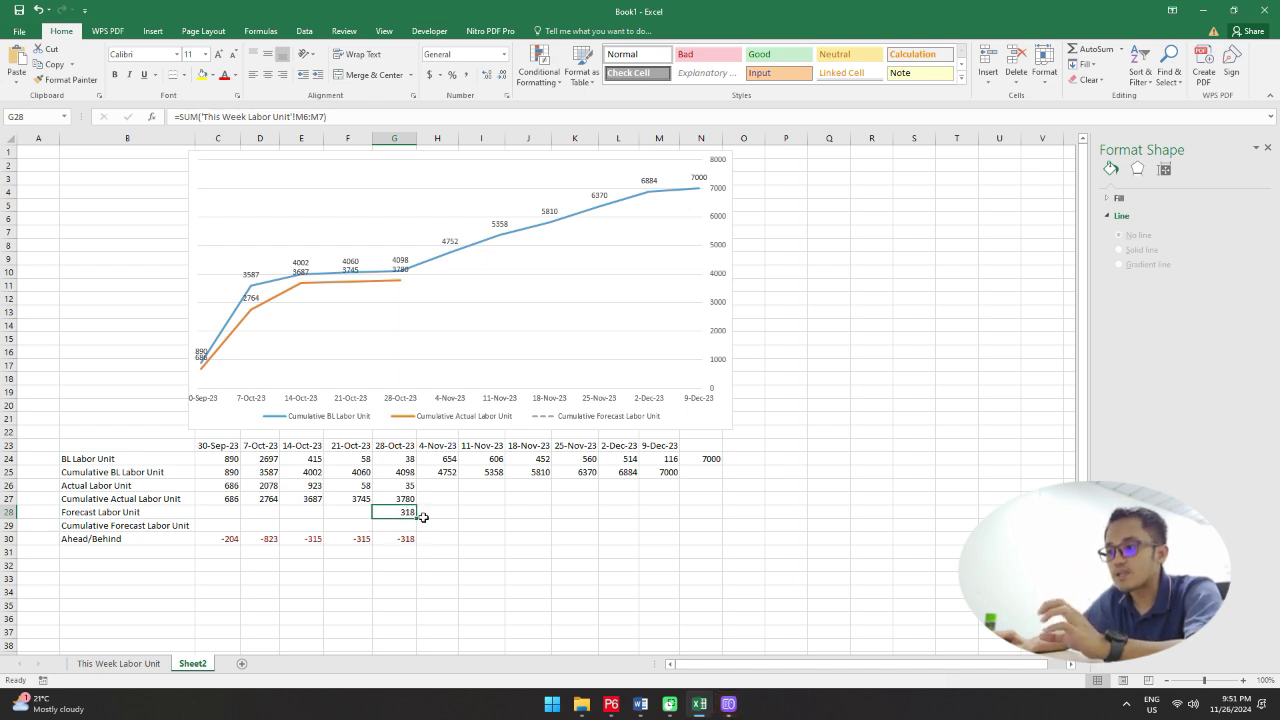
pyautogui.click(409, 498)
pyautogui.hotkey('shift', 'Down')
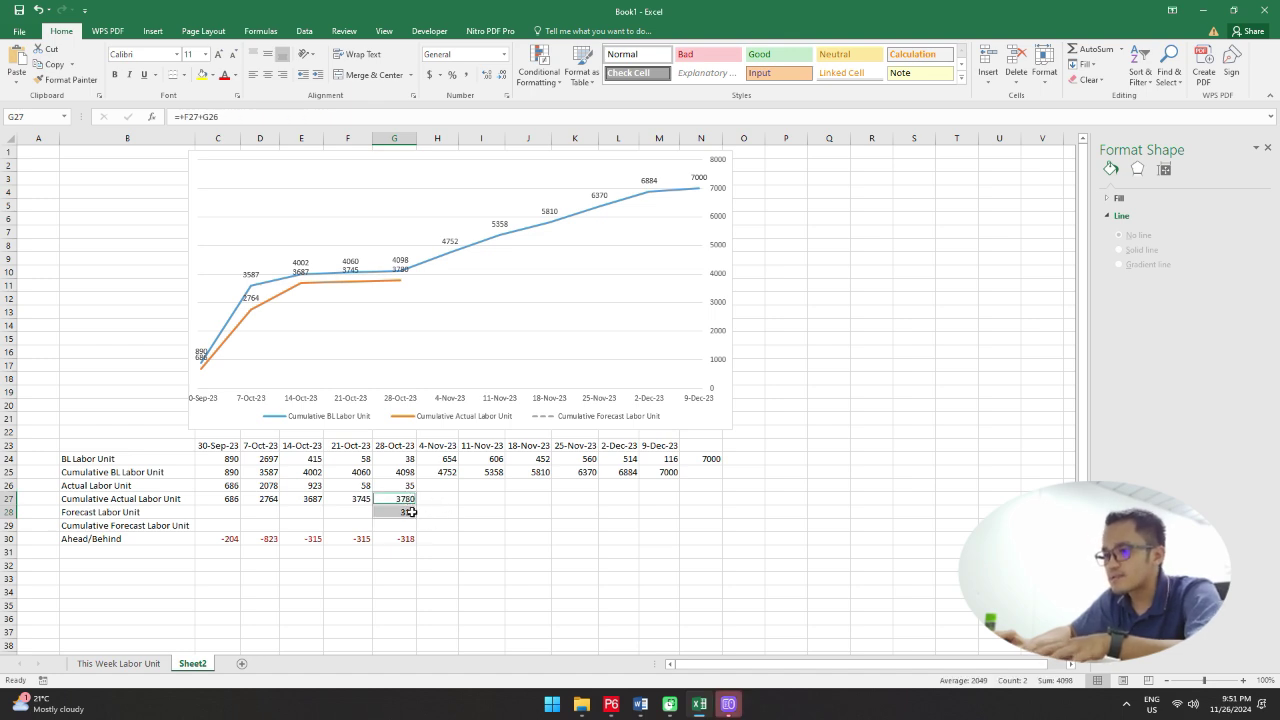
pyautogui.click(408, 511)
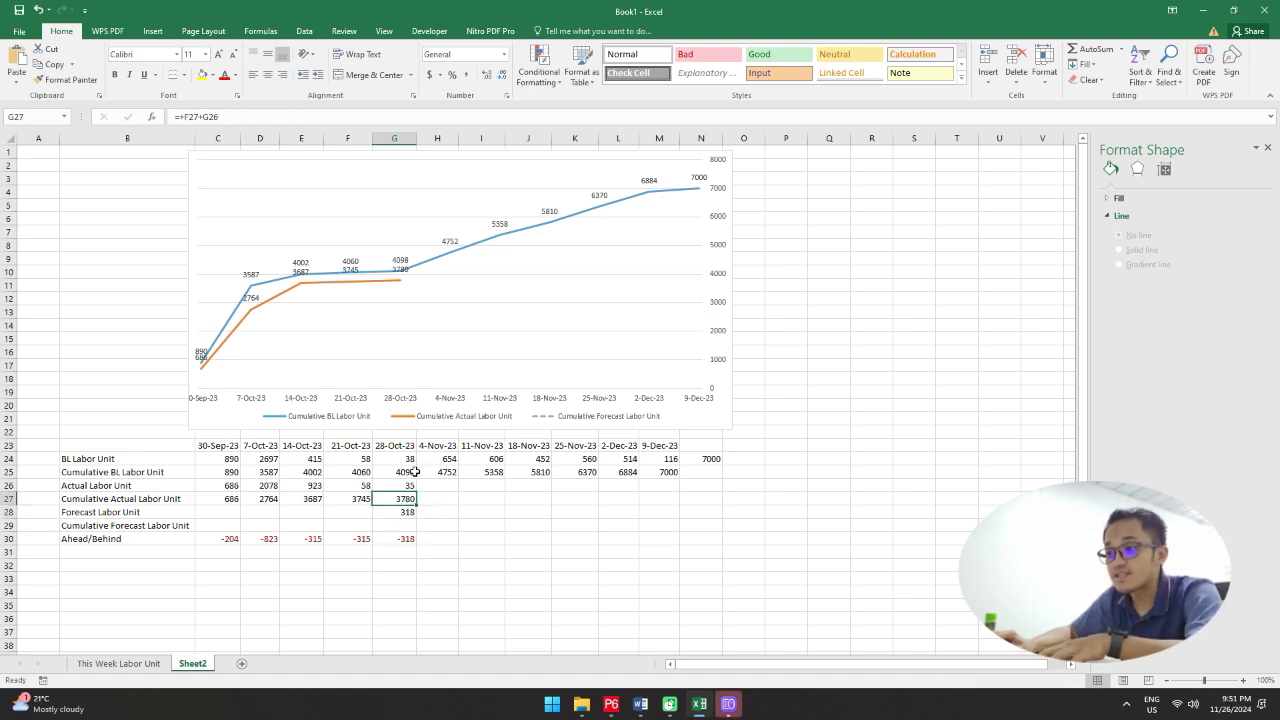
pyautogui.click(486, 505)
pyautogui.click(407, 513)
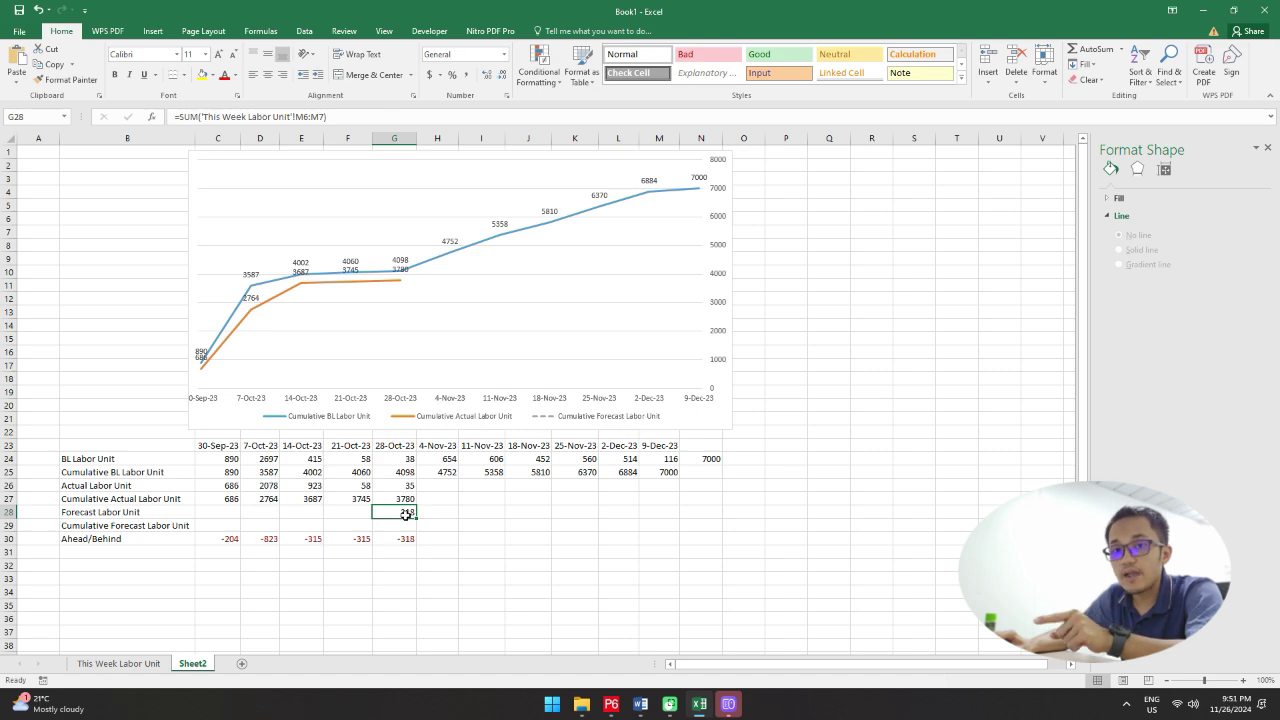
pyautogui.click(118, 663)
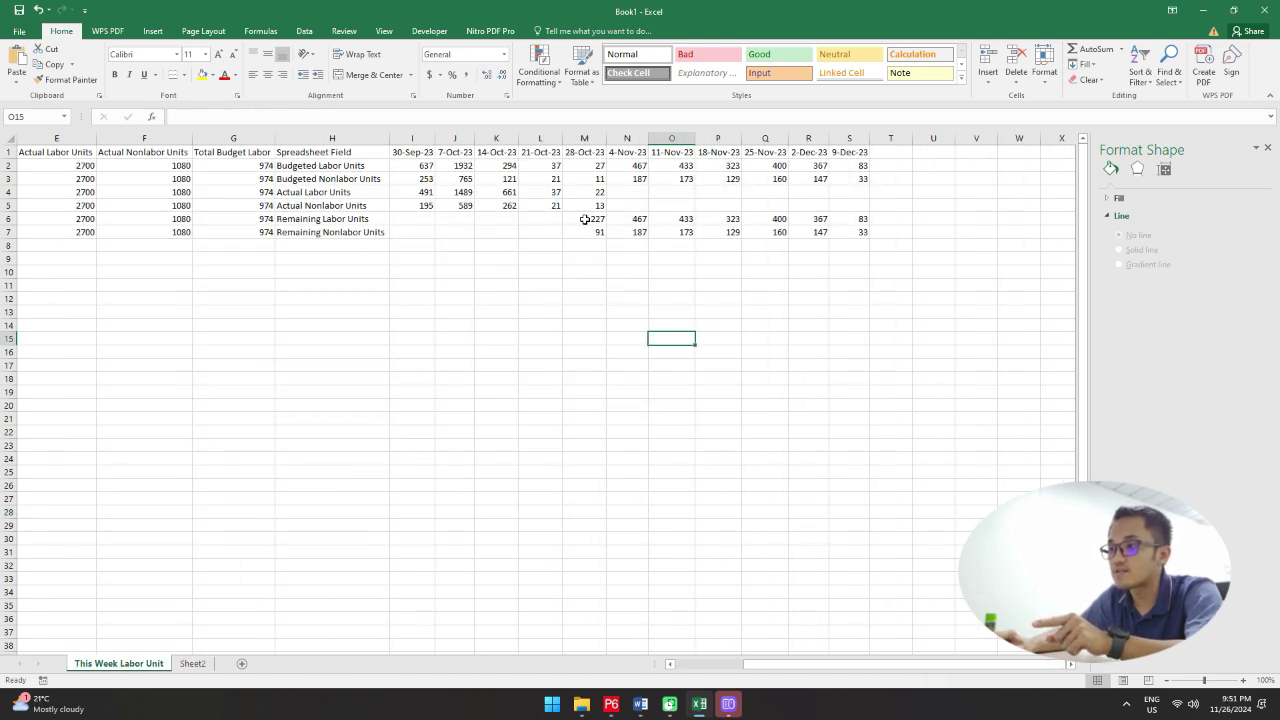
pyautogui.click(194, 664)
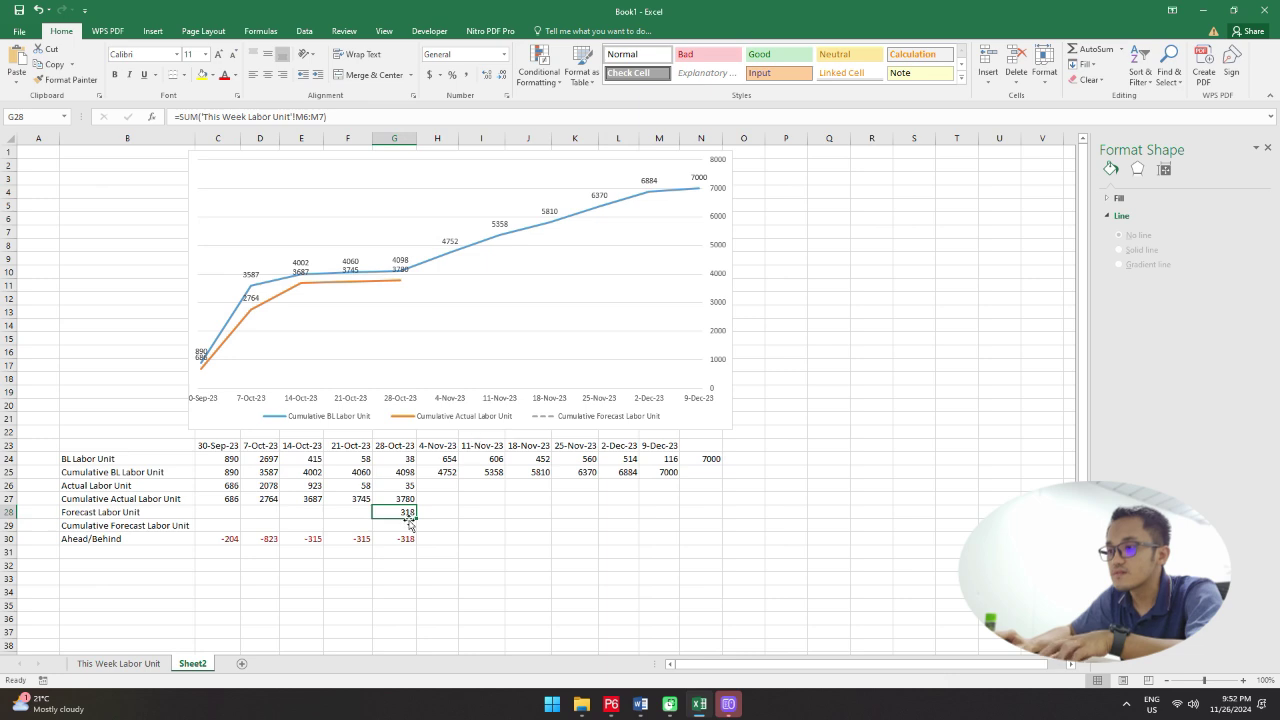
# Step: Copy the Forecast Labor Unit formula from G28 across the remaining weeks to M28
pyautogui.moveTo(417, 518); pyautogui.dragTo(673, 513)
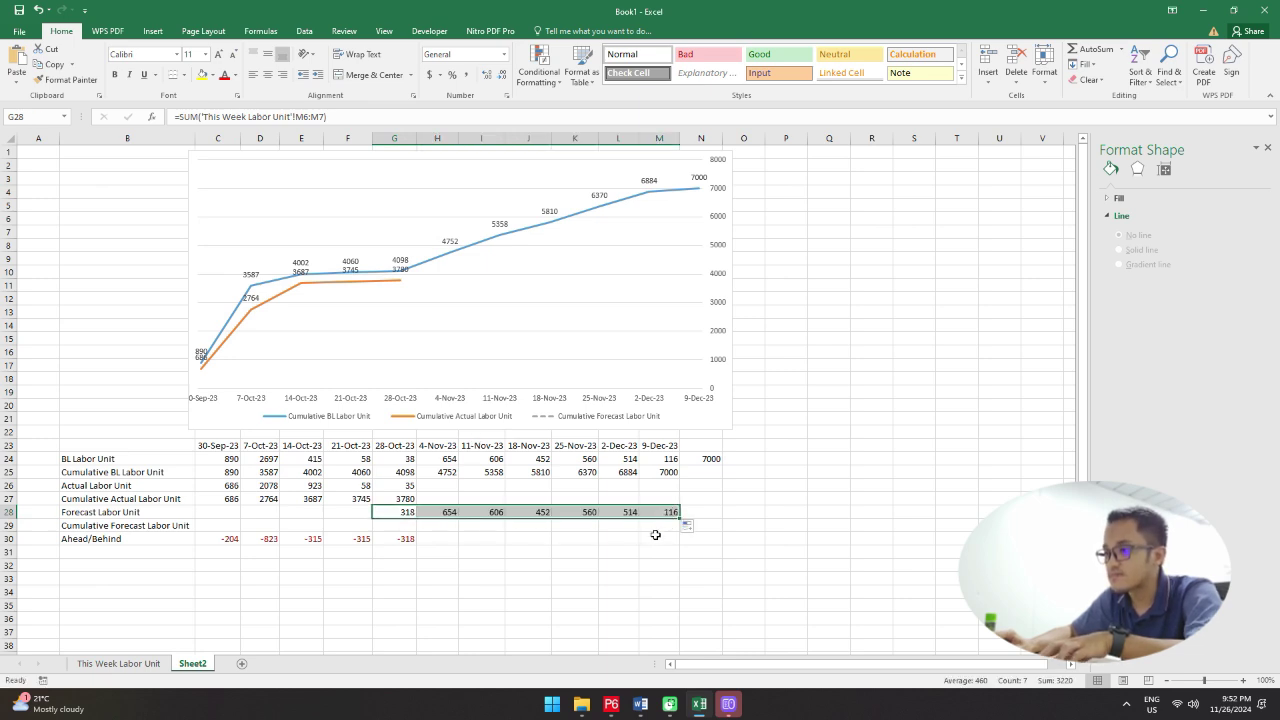
pyautogui.click(621, 563)
# Step: Enter =G27+G28 in G29 as the 28-Oct-23 cumulative forecast and compare it with that week's cumulative baseline
pyautogui.click(405, 526)
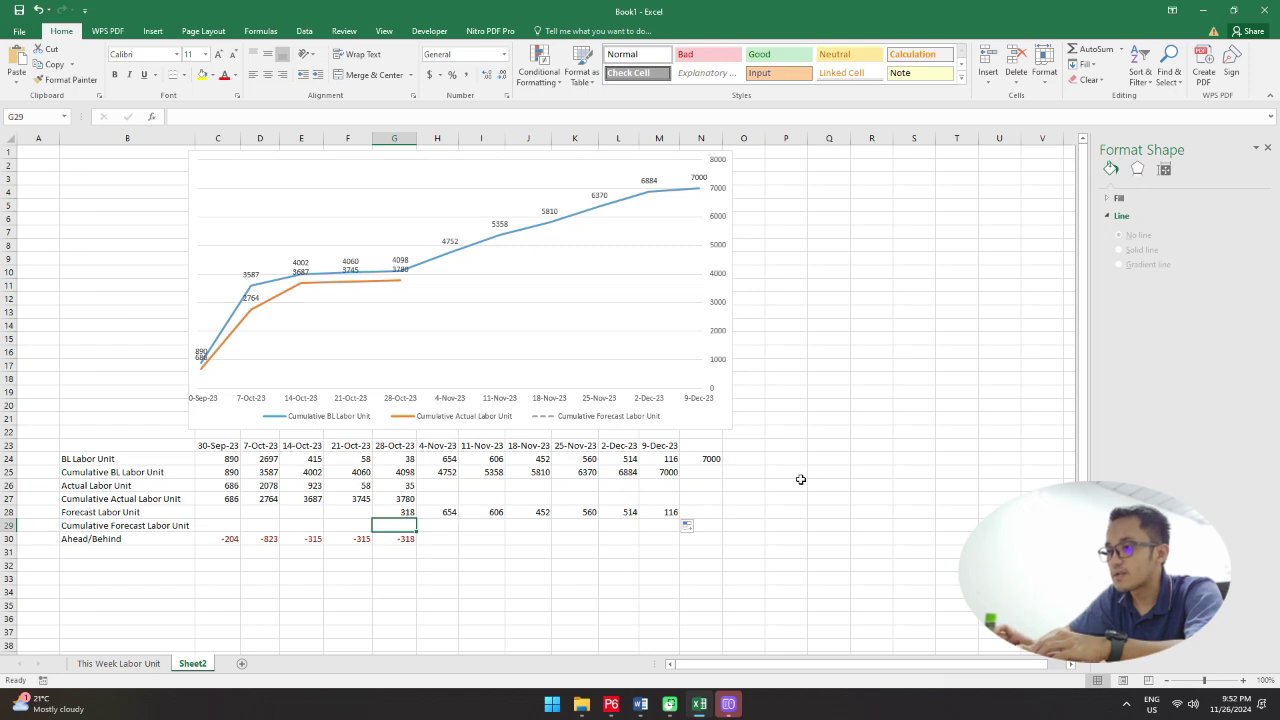
pyautogui.write('=')
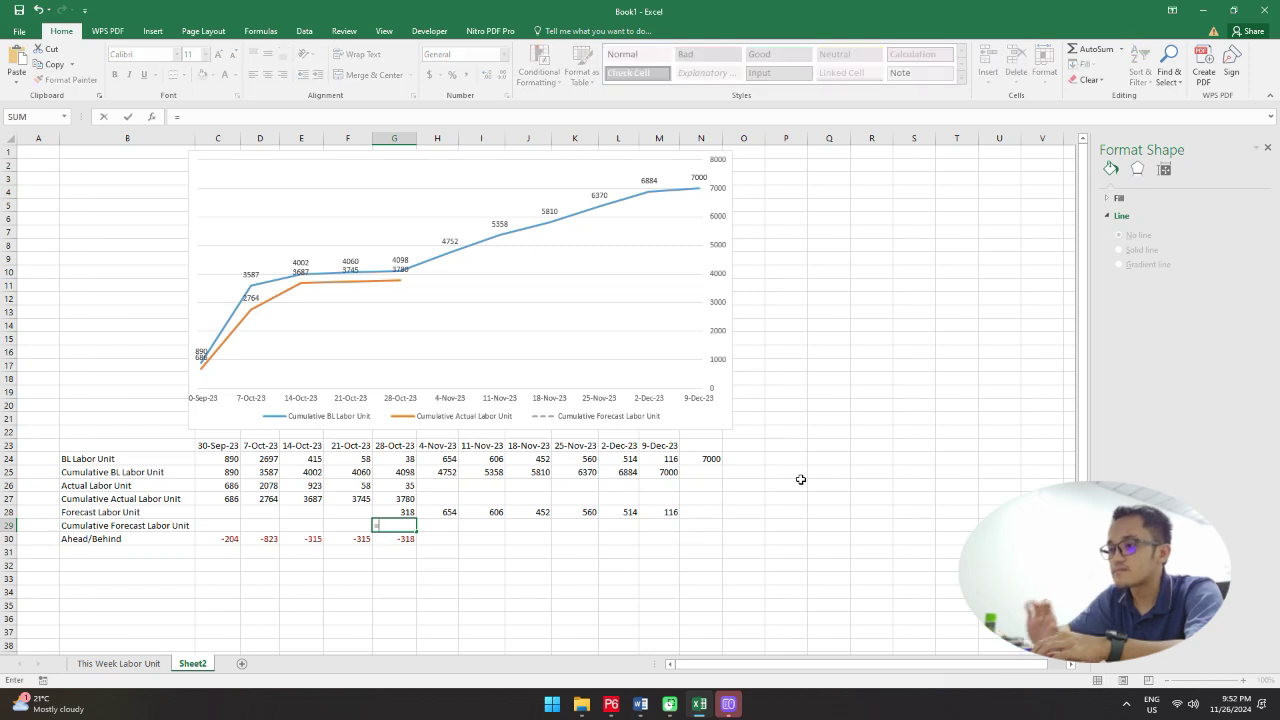
pyautogui.click(409, 498)
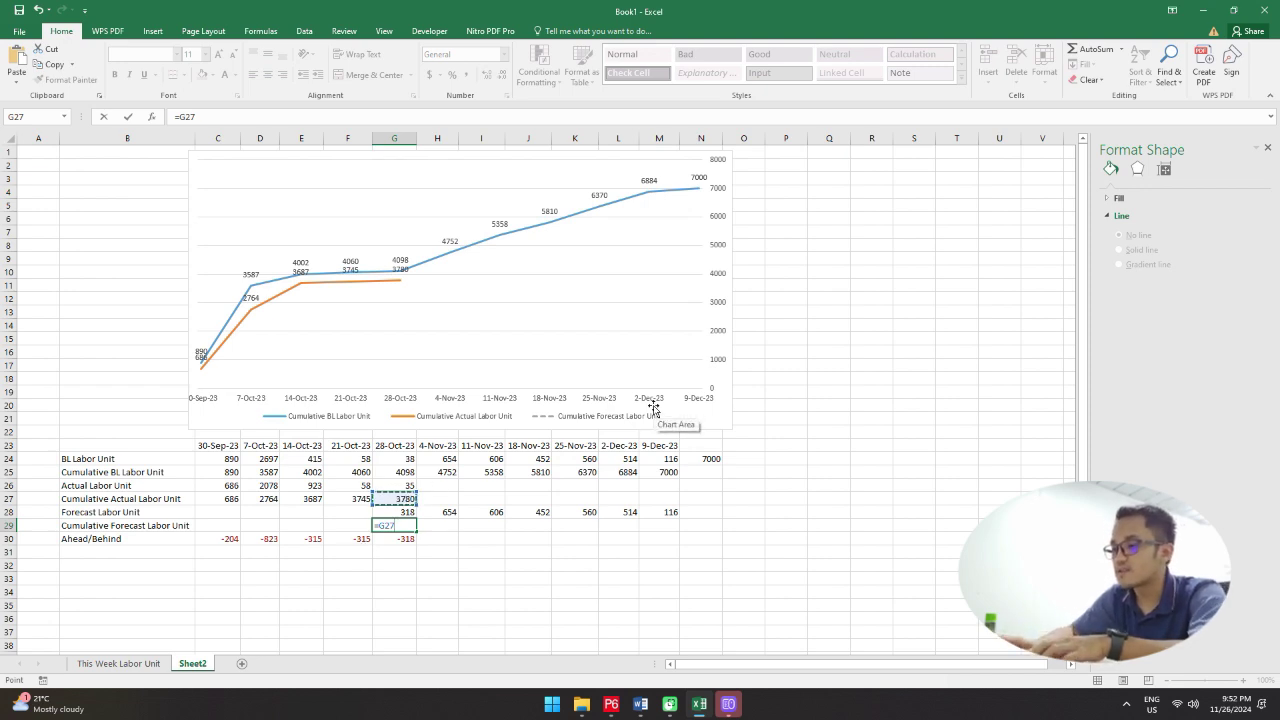
pyautogui.write('+')
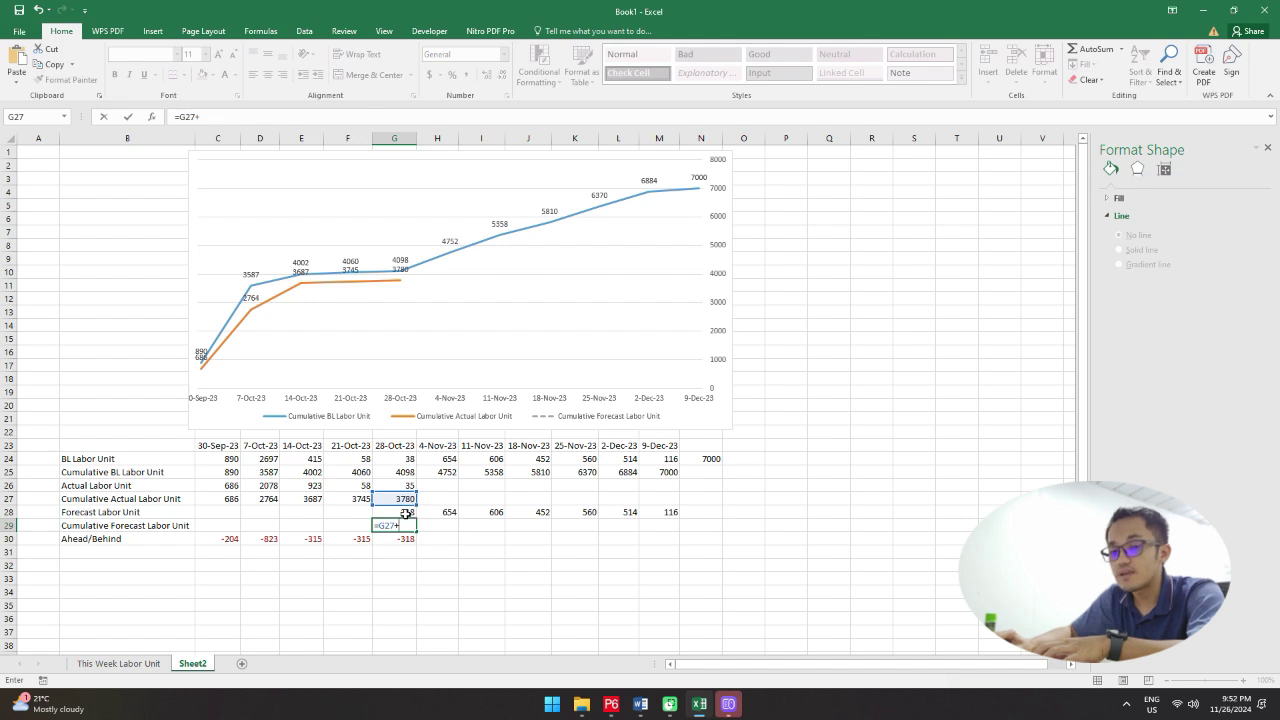
pyautogui.click(407, 512)
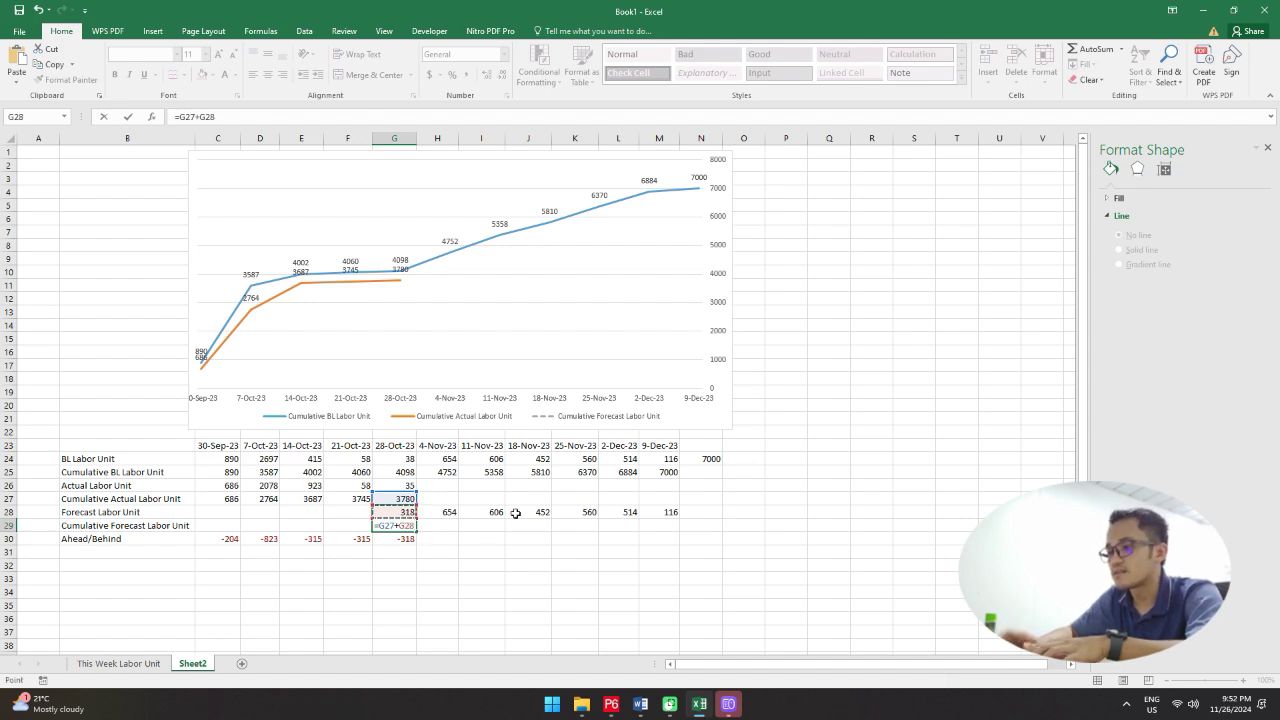
pyautogui.press('Return')
pyautogui.moveTo(405, 525); pyautogui.dragTo(394, 483)
pyautogui.click(410, 473)
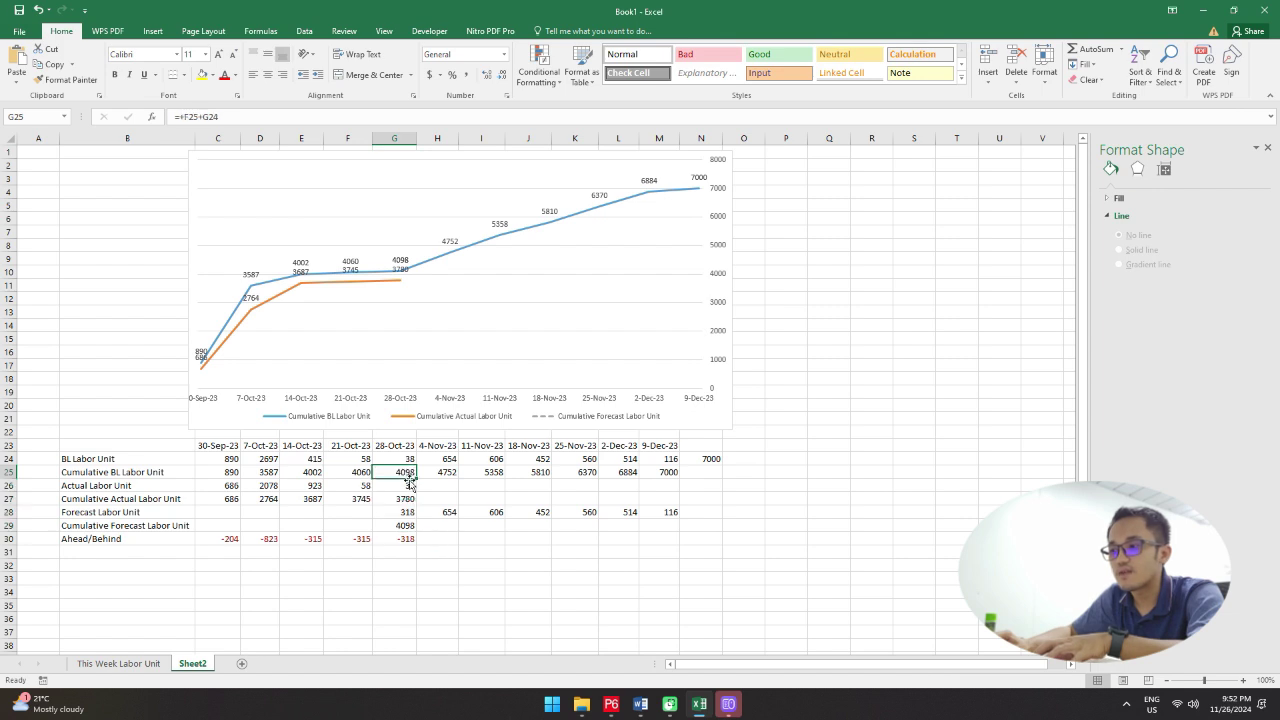
pyautogui.click(466, 577)
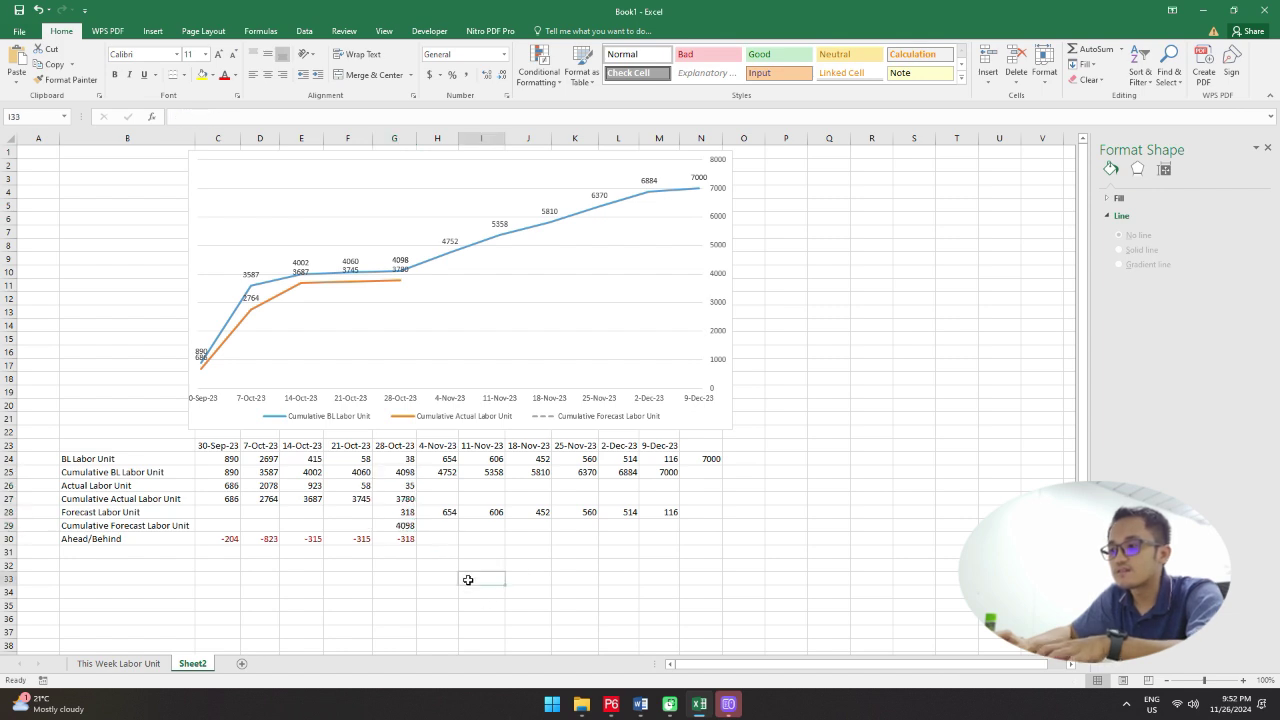
pyautogui.click(406, 524)
pyautogui.moveTo(418, 533)
pyautogui.mouseDown()
pyautogui.moveTo(611, 529)
pyautogui.moveTo(412, 526)
pyautogui.mouseUp()
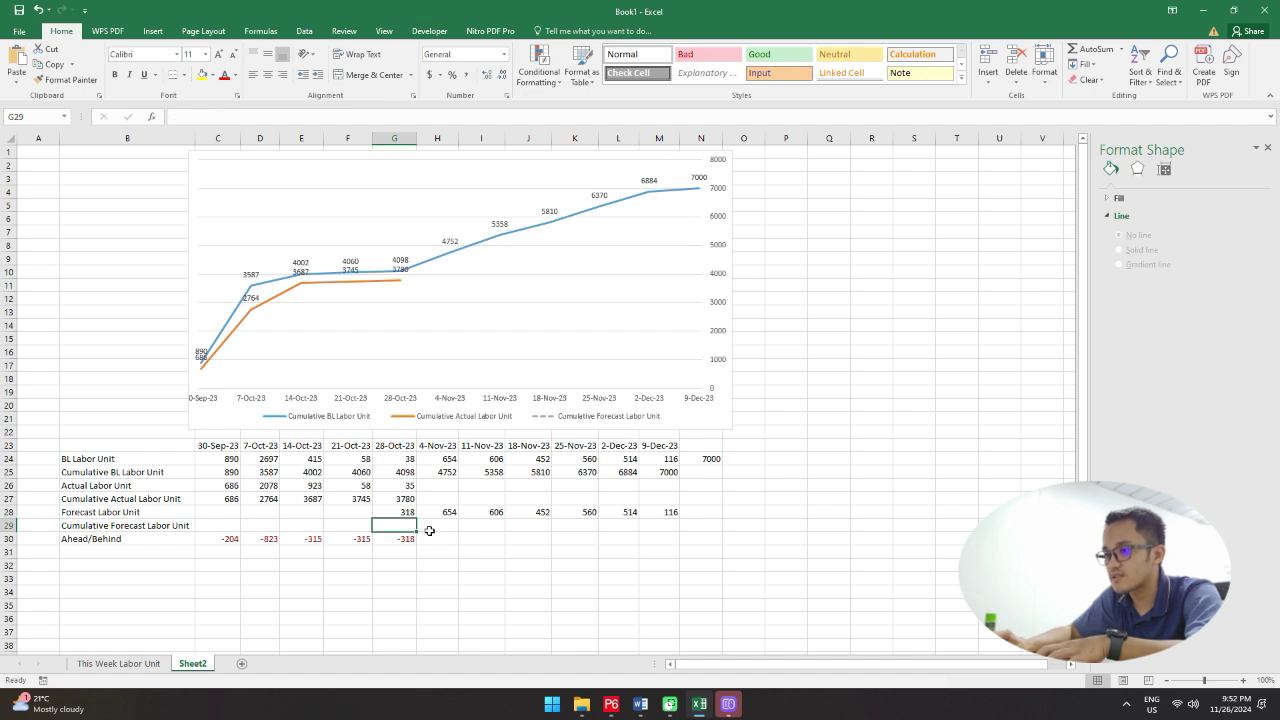
# Step: Enter =H28+G29 in H29 and copy the Cumulative Forecast Labor Unit formula across to M29
pyautogui.click(451, 524)
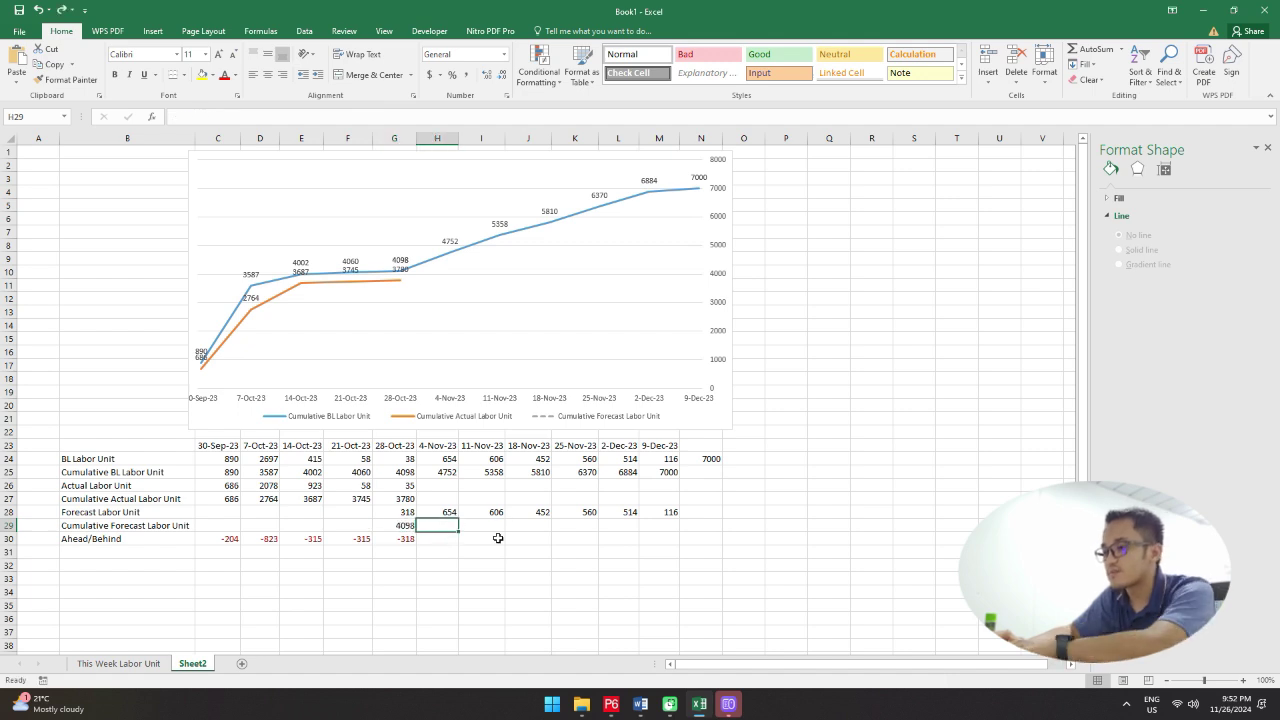
pyautogui.write('=')
pyautogui.click(451, 511)
pyautogui.write('+')
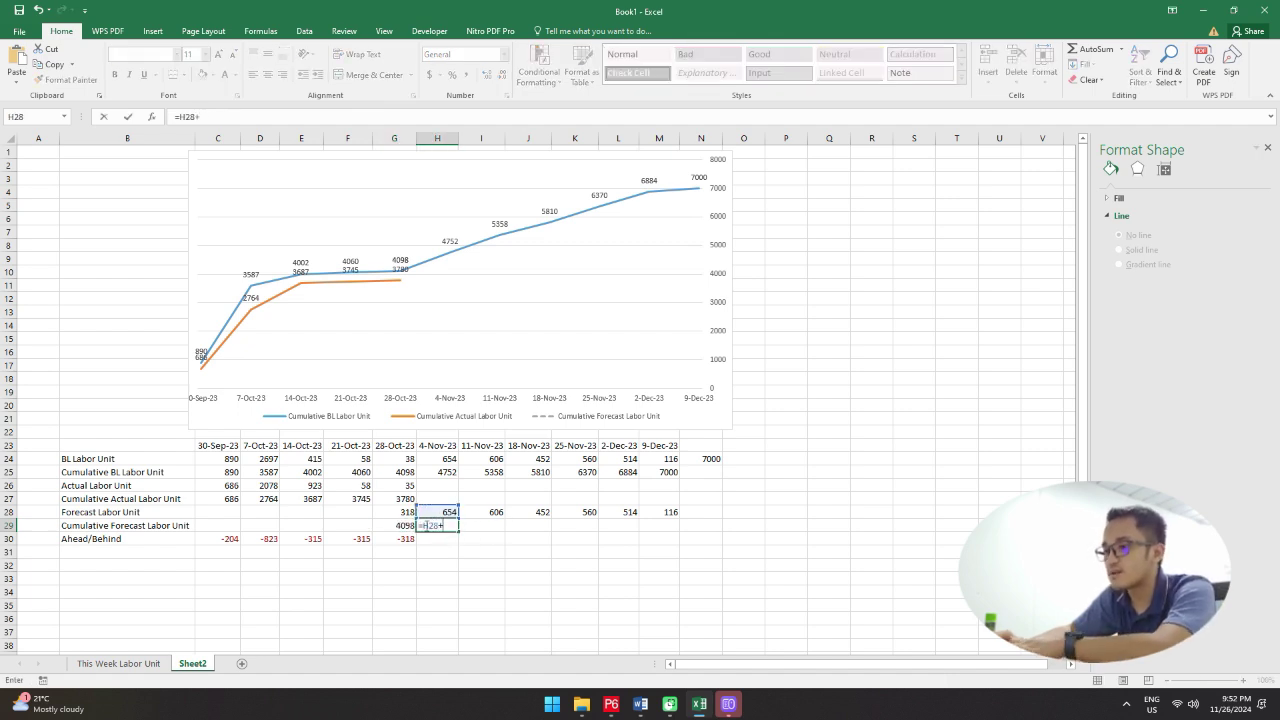
pyautogui.click(405, 527)
pyautogui.press('Return')
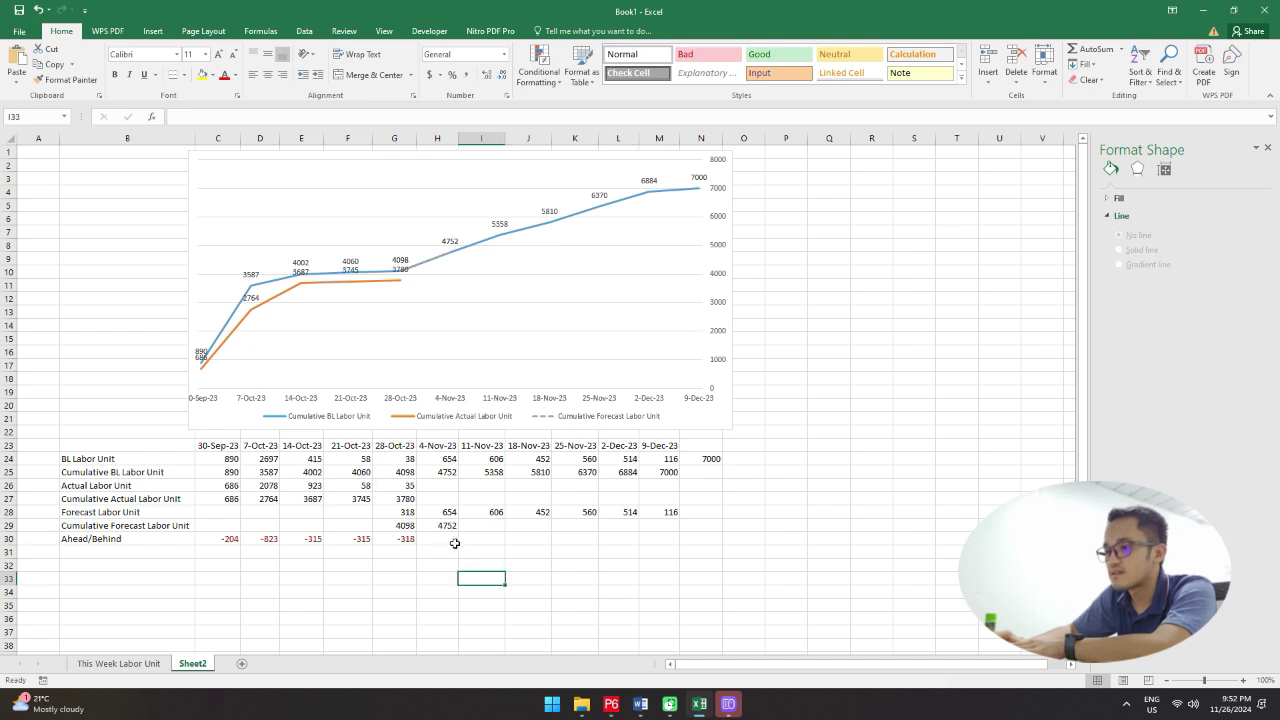
pyautogui.click(450, 527)
pyautogui.moveTo(459, 530); pyautogui.dragTo(675, 533)
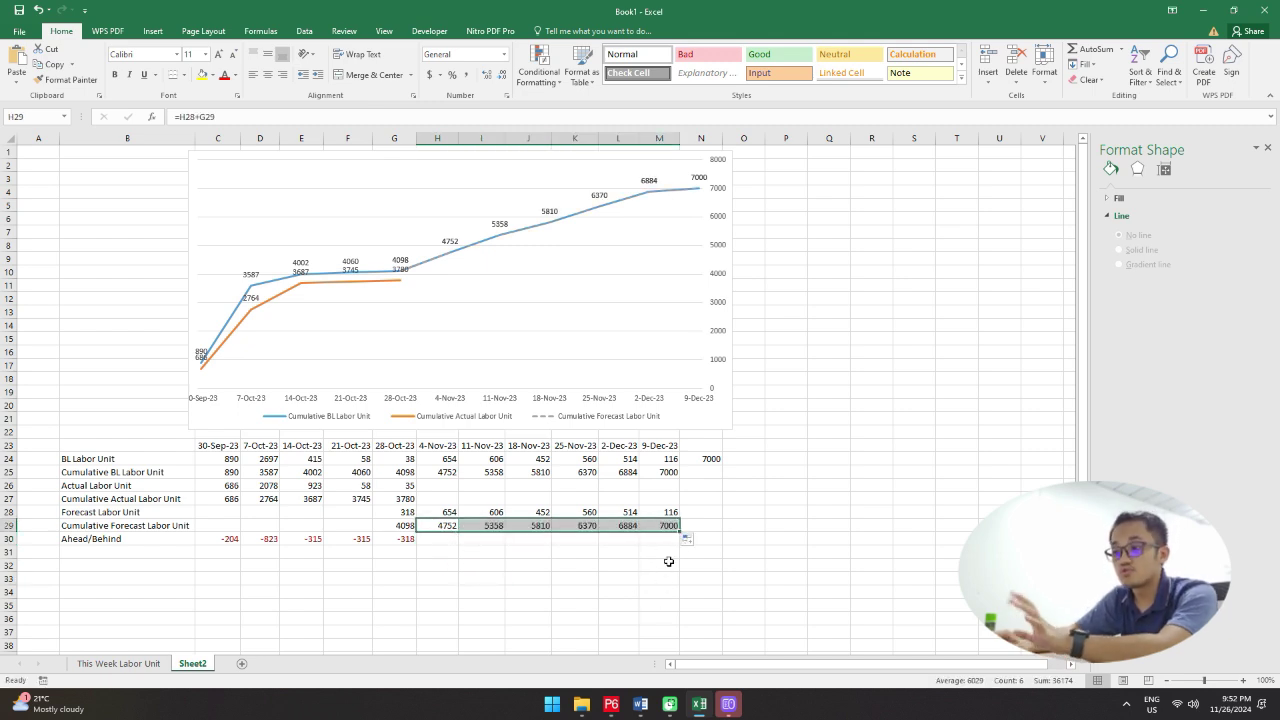
pyautogui.click(622, 574)
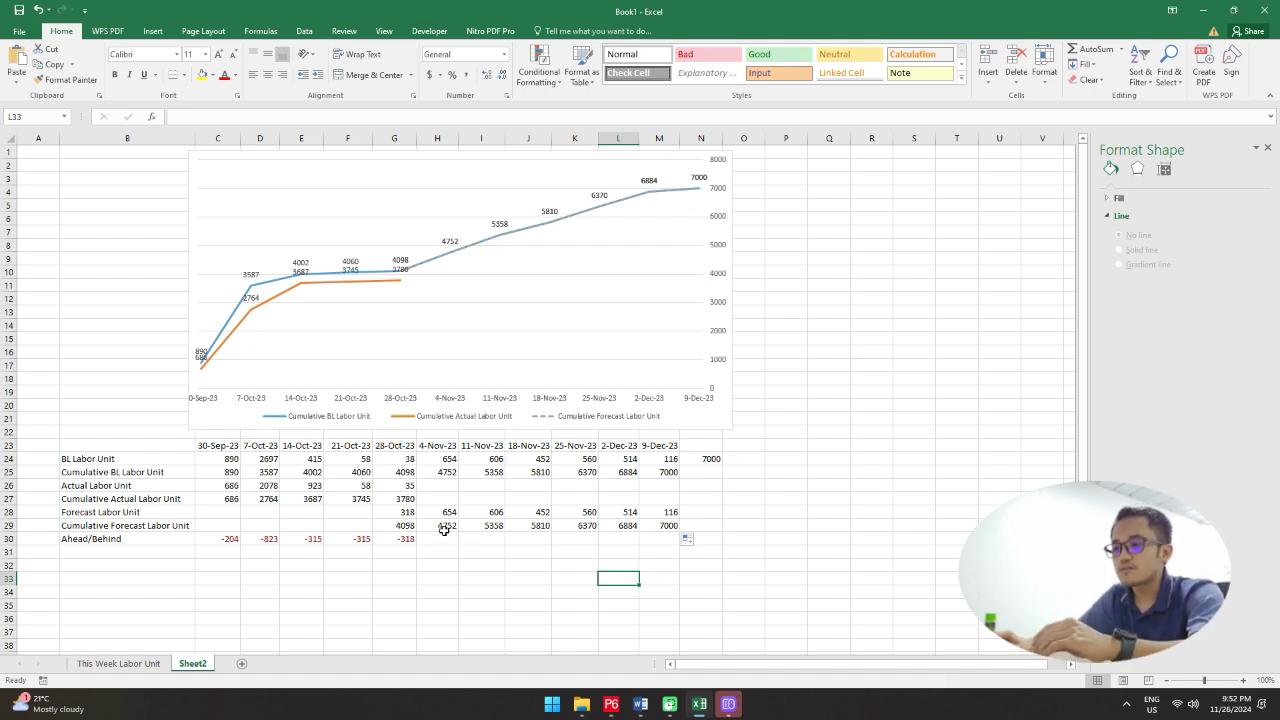
# Step: Replace the G29 formula with =G27 so the cumulative forecast starts from the 28-Oct-23 cumulative actual
pyautogui.click(398, 526)
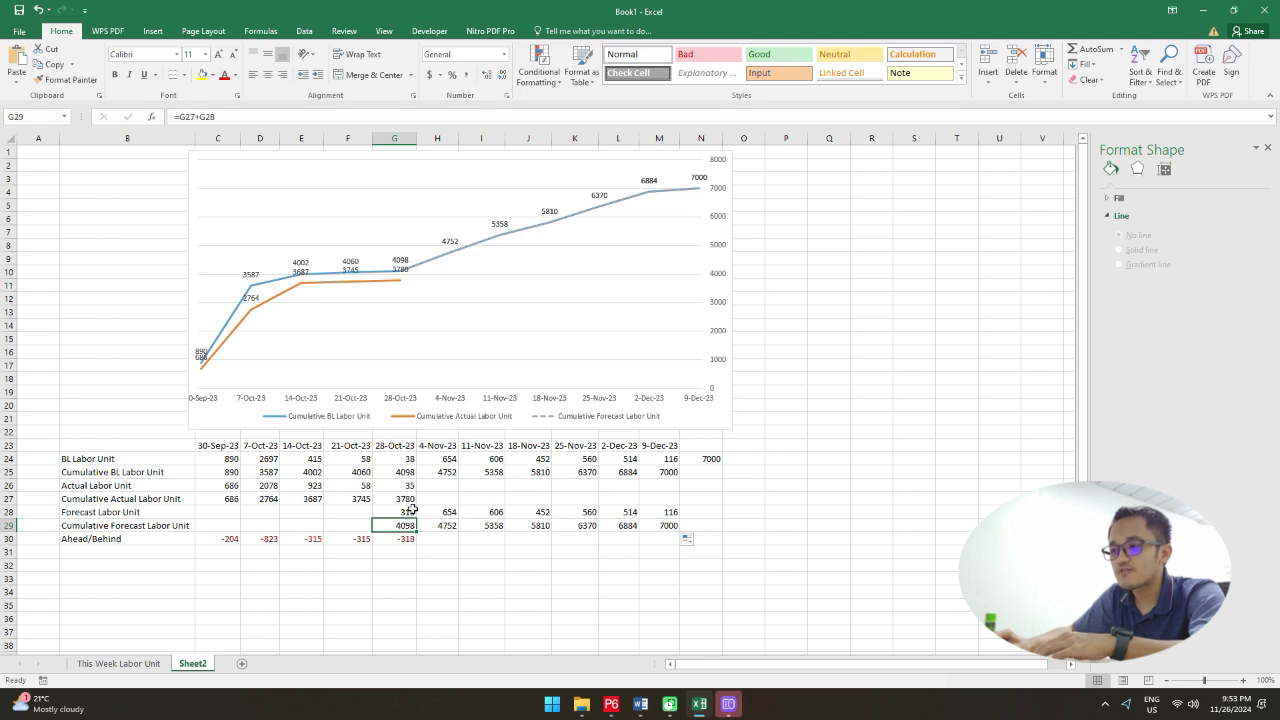
pyautogui.click(411, 511)
pyautogui.click(403, 525)
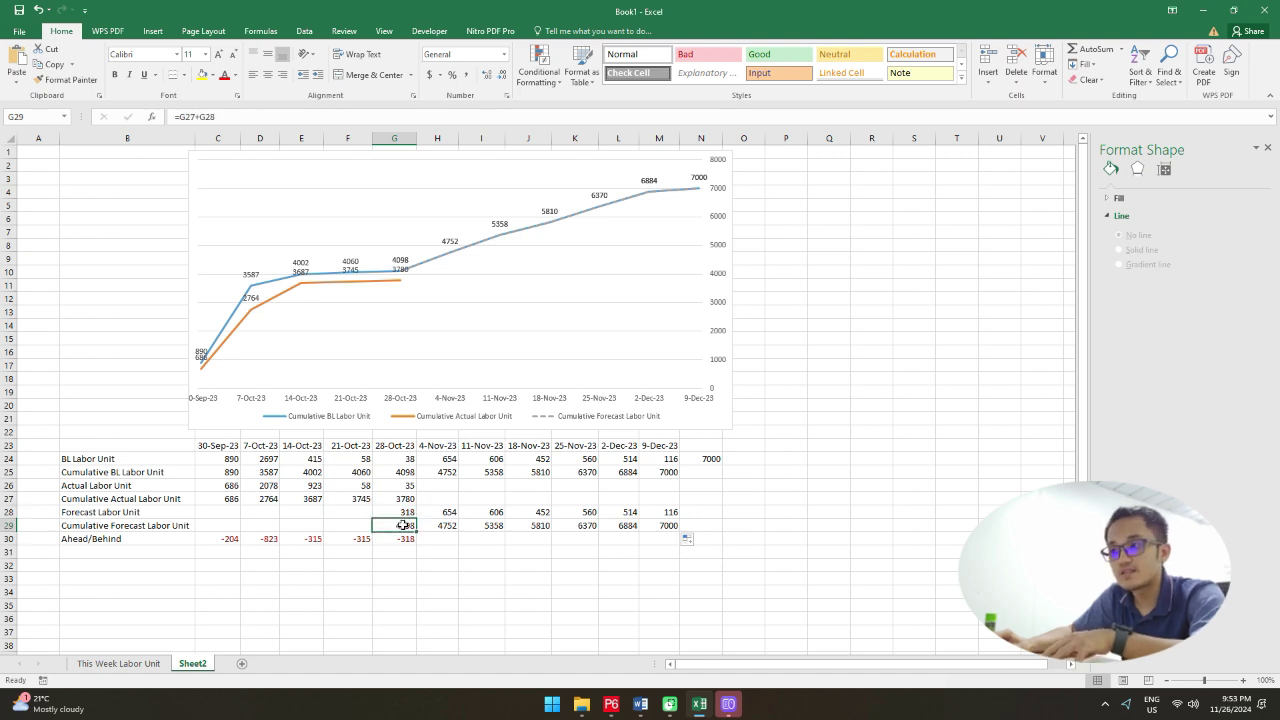
pyautogui.write('=')
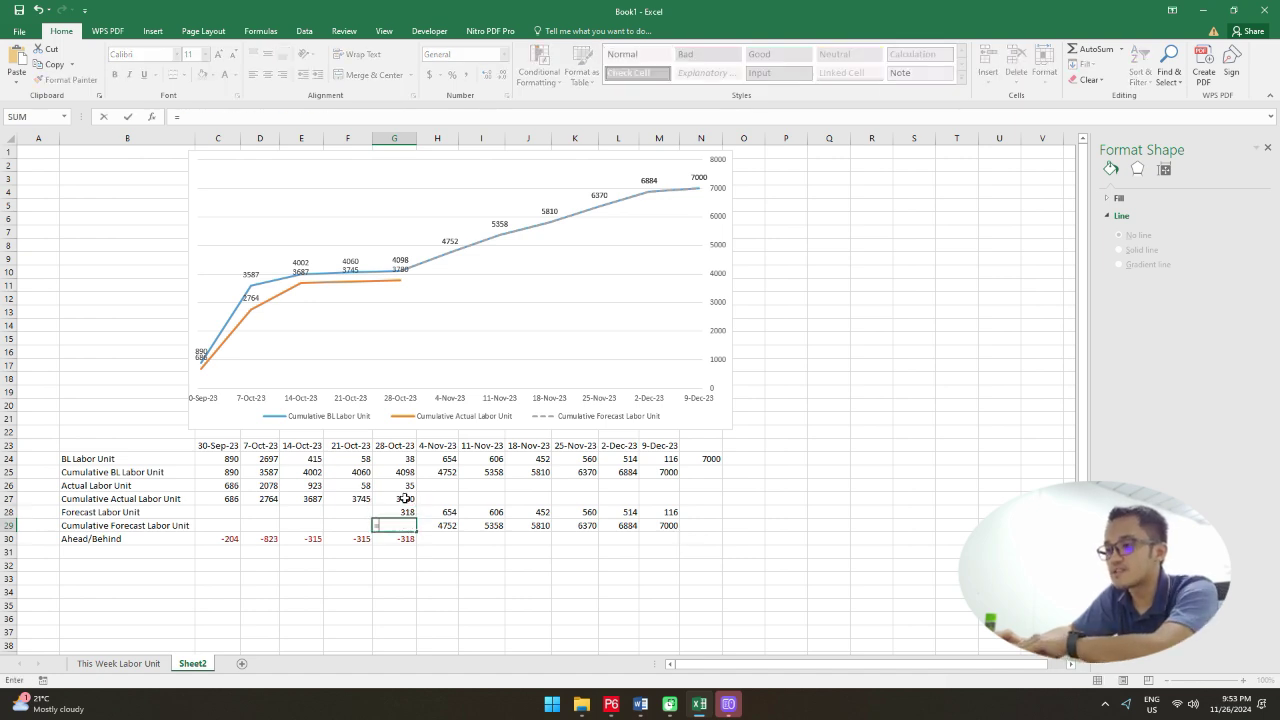
pyautogui.click(405, 499)
pyautogui.press('Return')
pyautogui.click(483, 576)
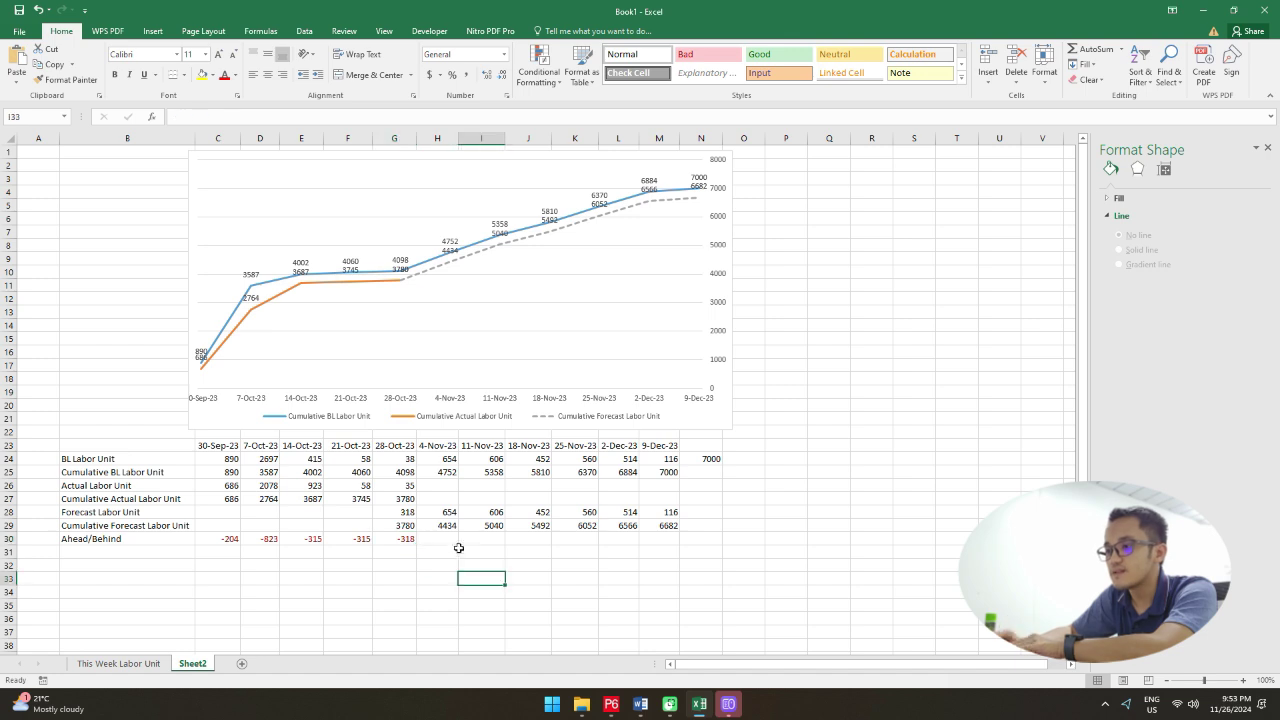
# Step: Extend the 4-Nov-23 cumulative forecast formula in H29 to =H28+G29+G28
pyautogui.click(447, 530)
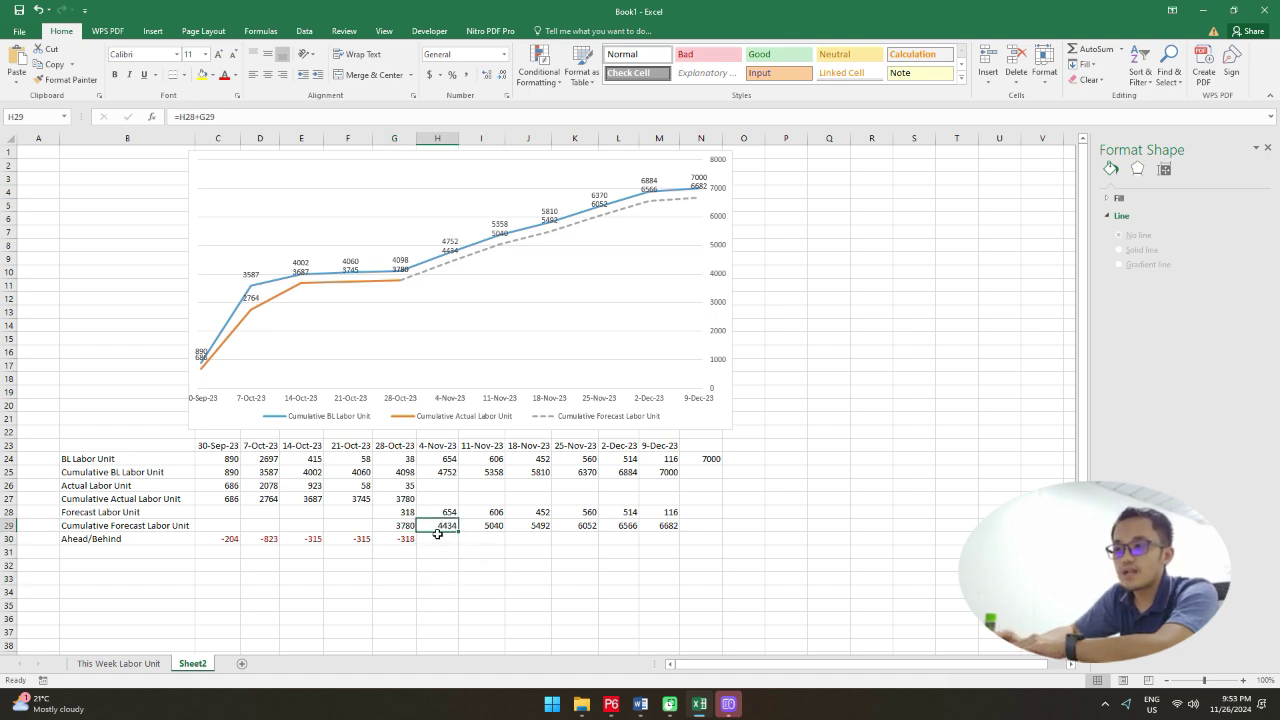
pyautogui.click(250, 118)
pyautogui.write('+')
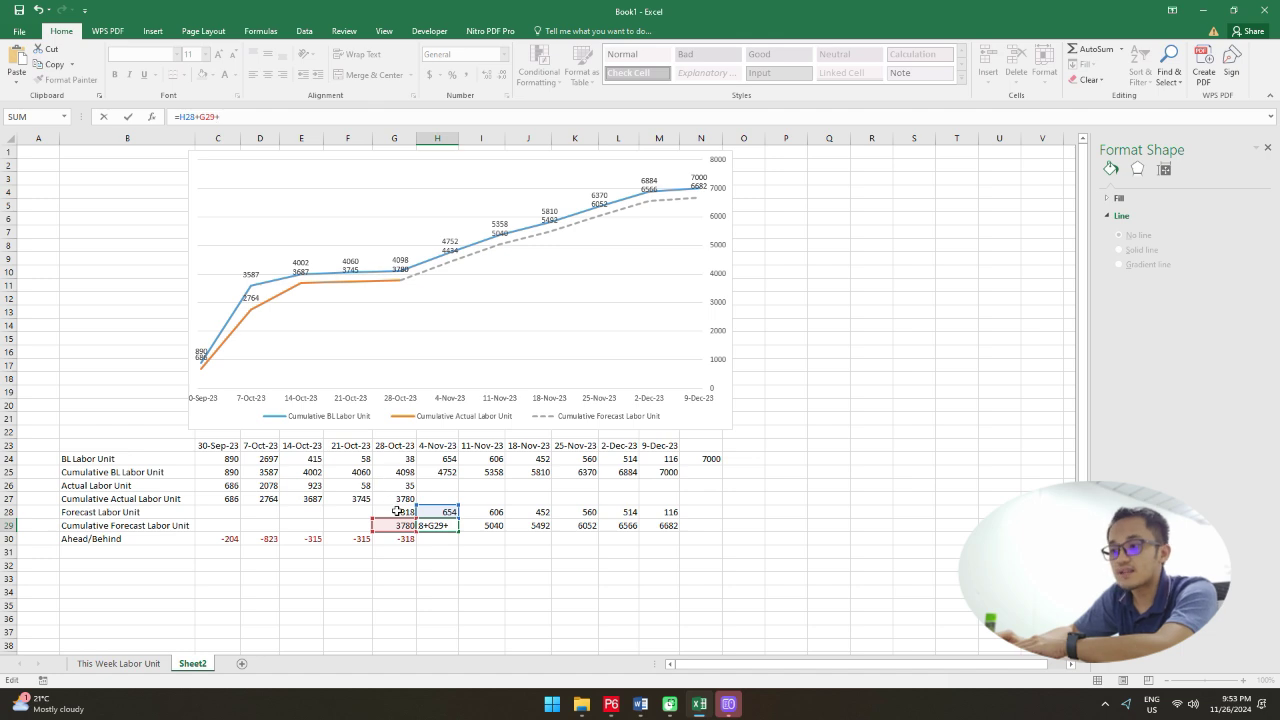
pyautogui.click(397, 513)
pyautogui.press('Return')
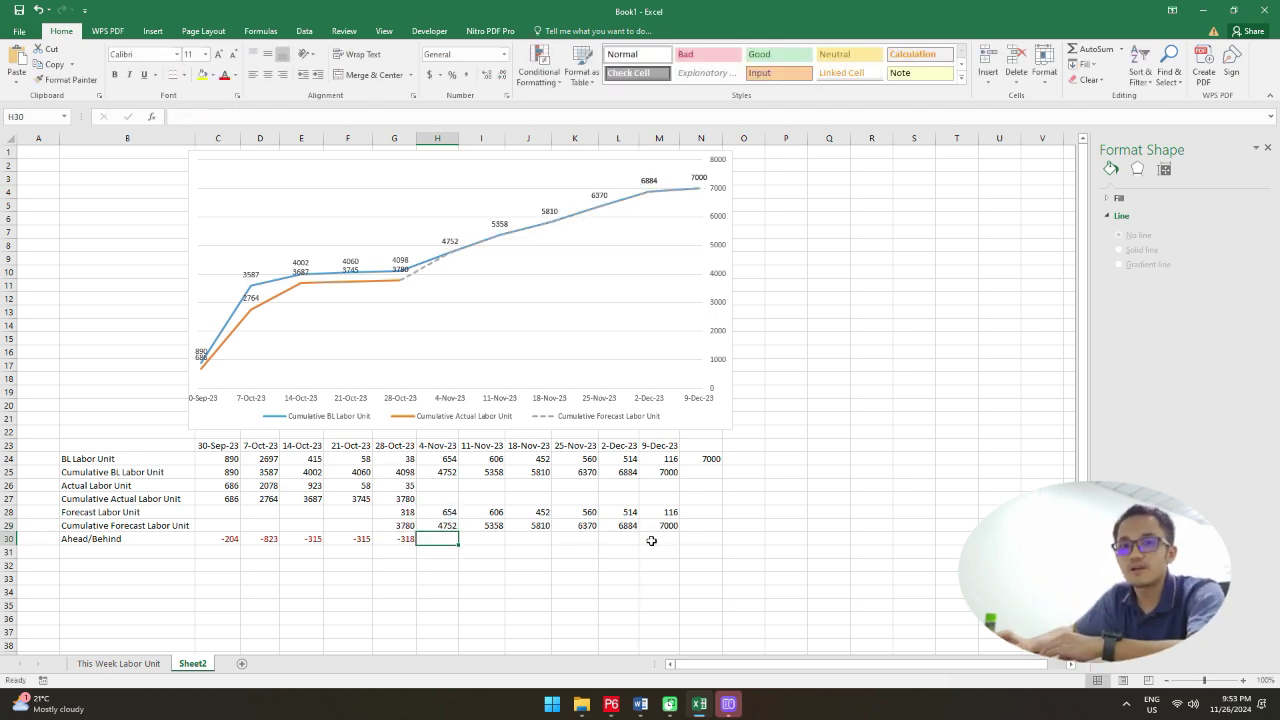
# Step: Check the Cumulative Forecast Labor Unit values and formulas in H29:M29
pyautogui.click(443, 525)
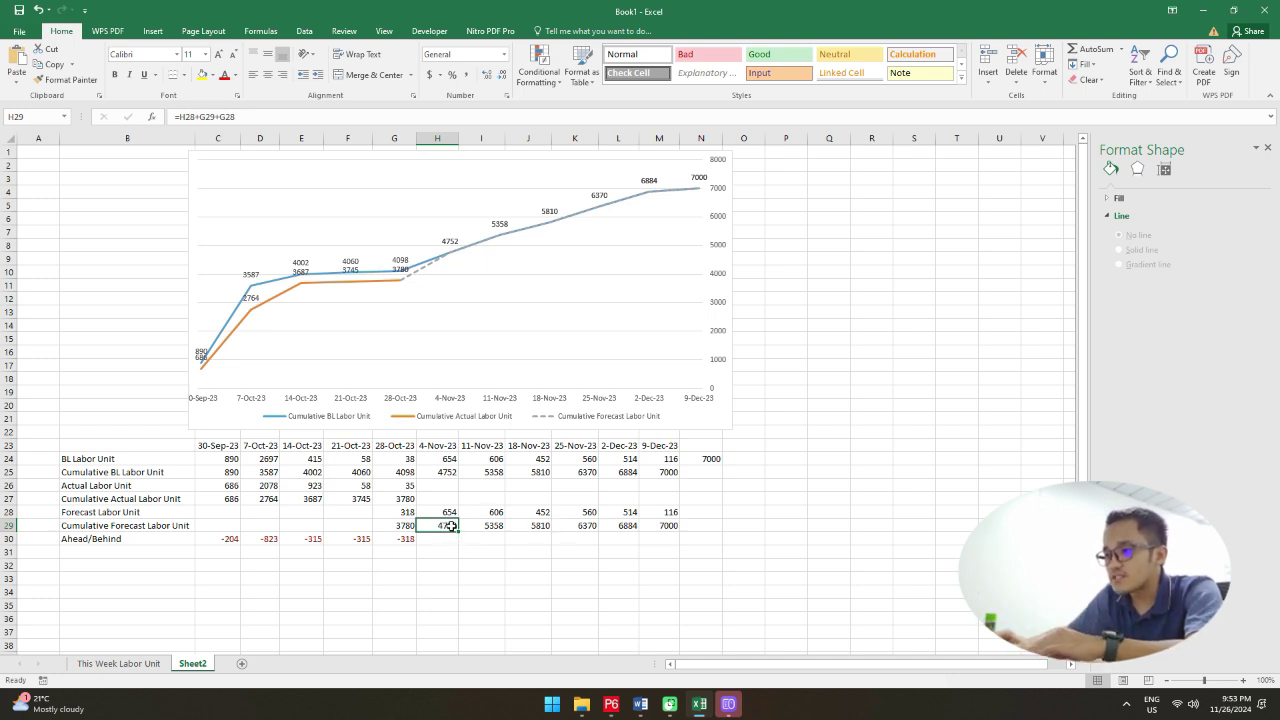
pyautogui.moveTo(451, 525); pyautogui.dragTo(665, 534)
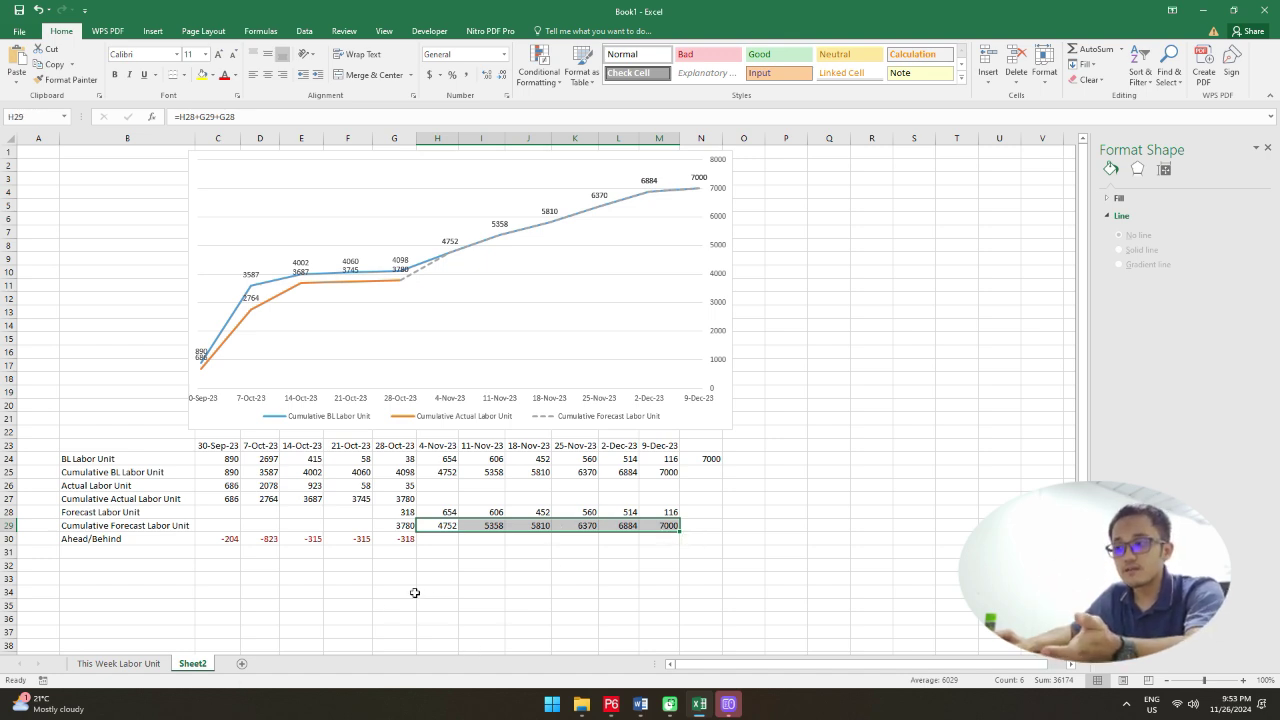
pyautogui.click(470, 566)
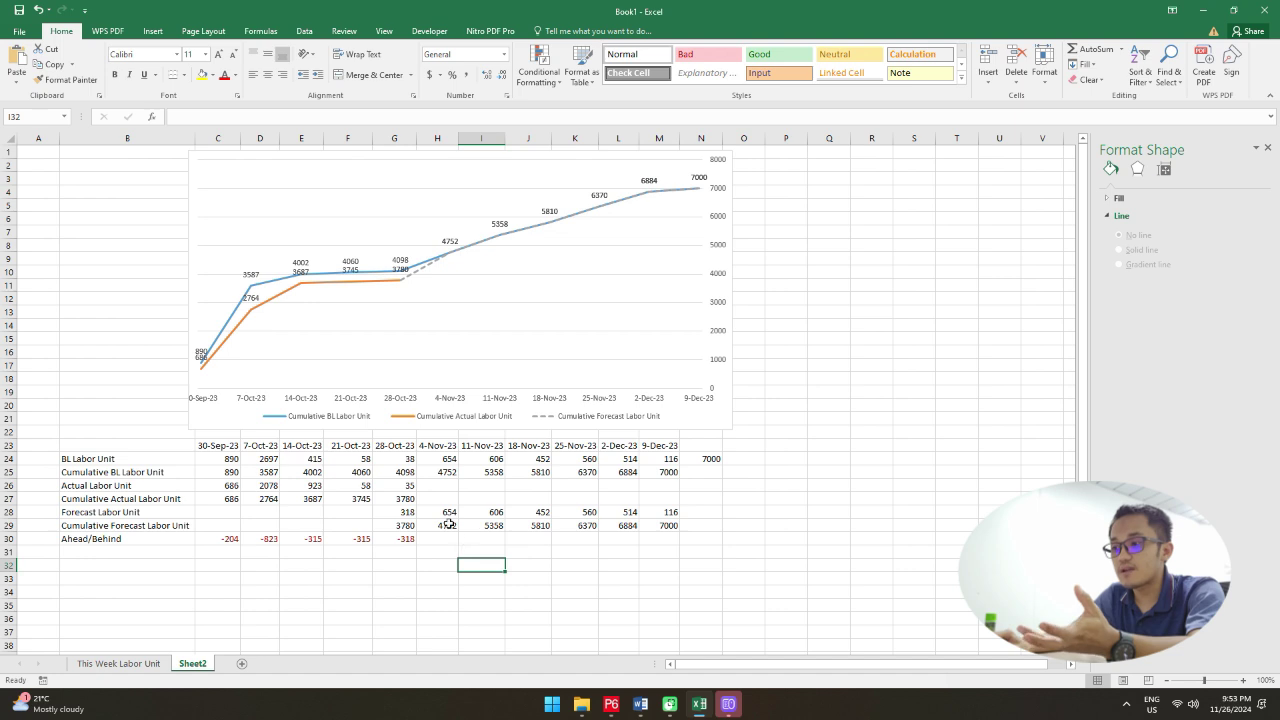
pyautogui.click(481, 526)
pyautogui.click(445, 527)
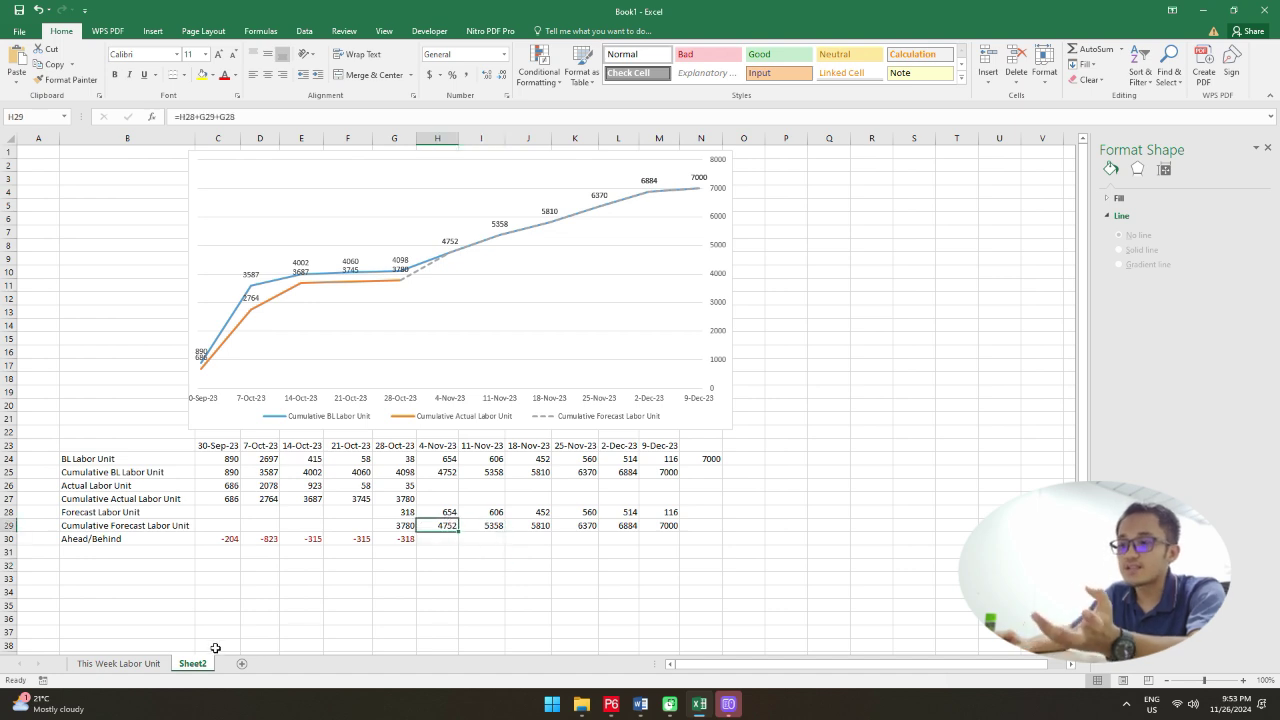
# Step: Check the This Week Labor Unit sheet, examine the expanded STORAGE TANK activities in Primavera P6, and return to Sheet2 in Excel
pyautogui.click(147, 665)
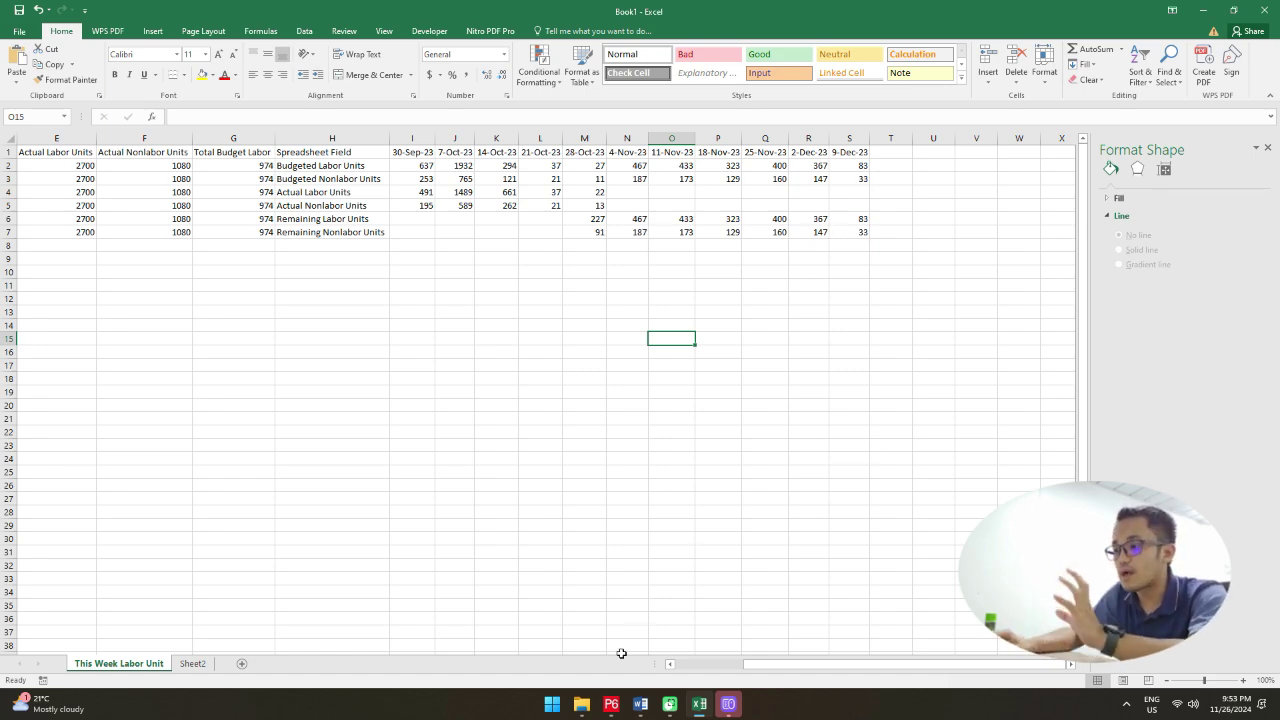
pyautogui.click(617, 711)
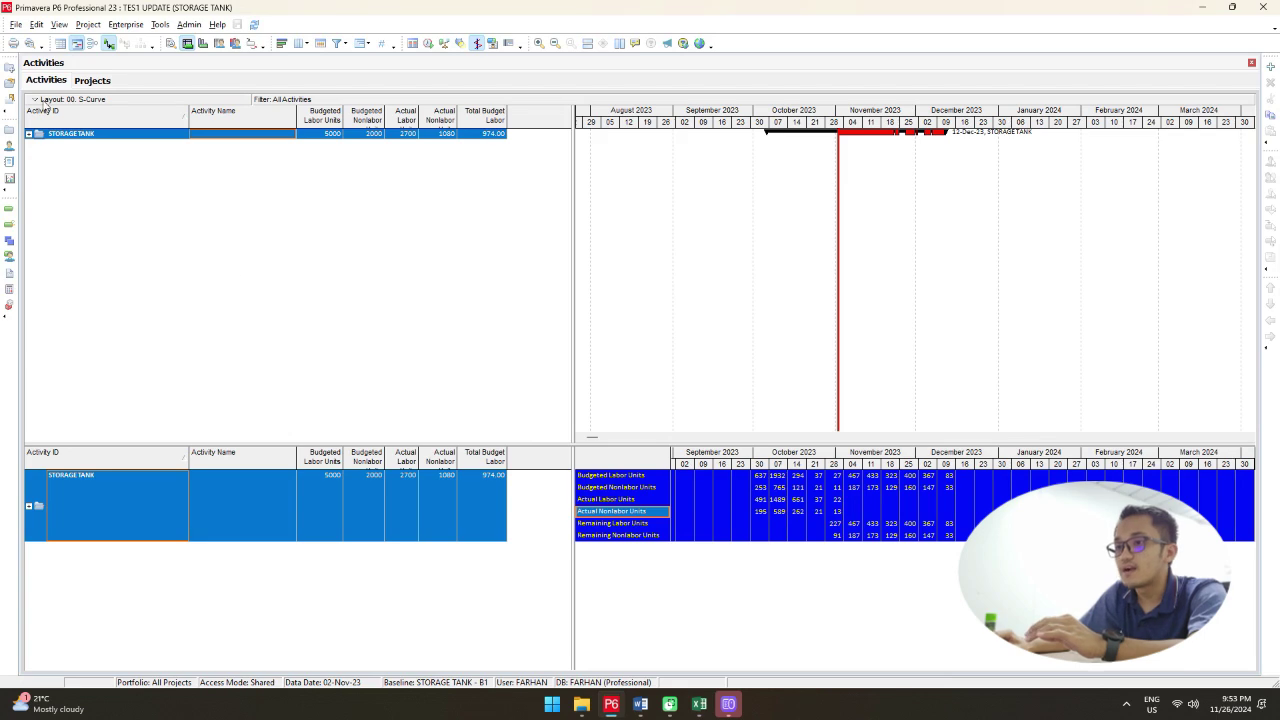
pyautogui.doubleClick(48, 137)
pyautogui.scroll(-1, 204, 302)
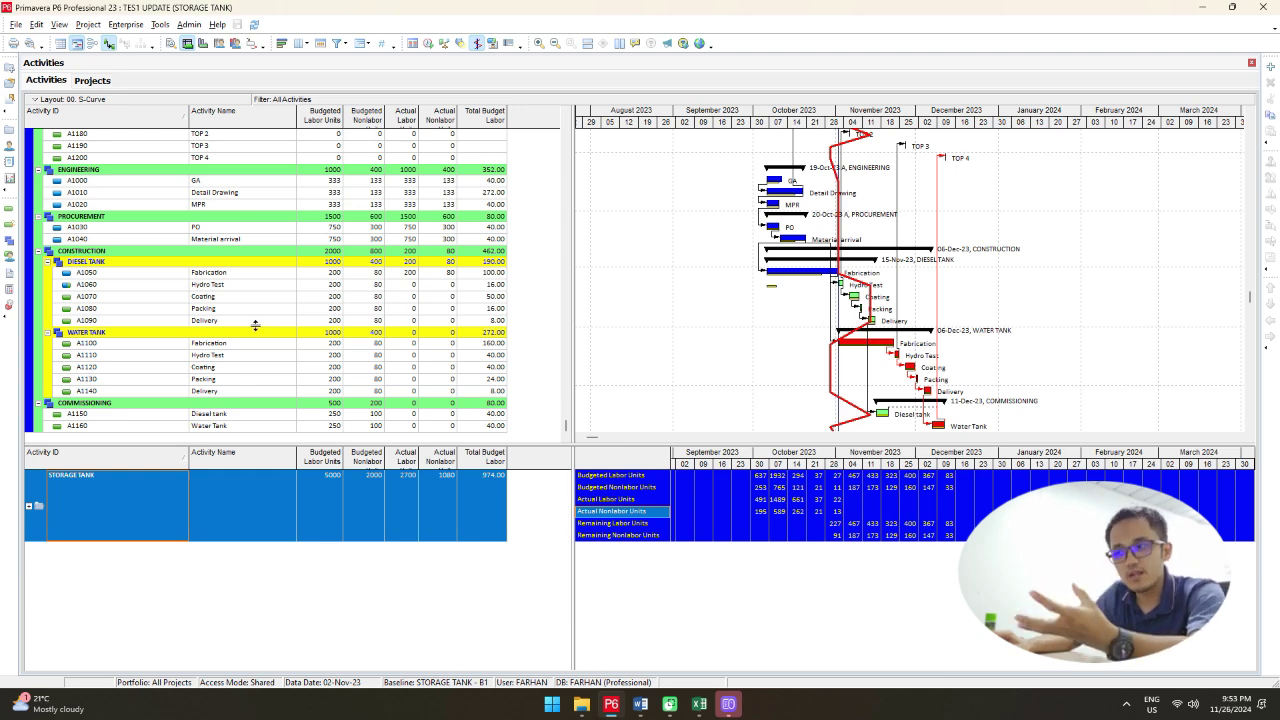
pyautogui.moveTo(613, 708)
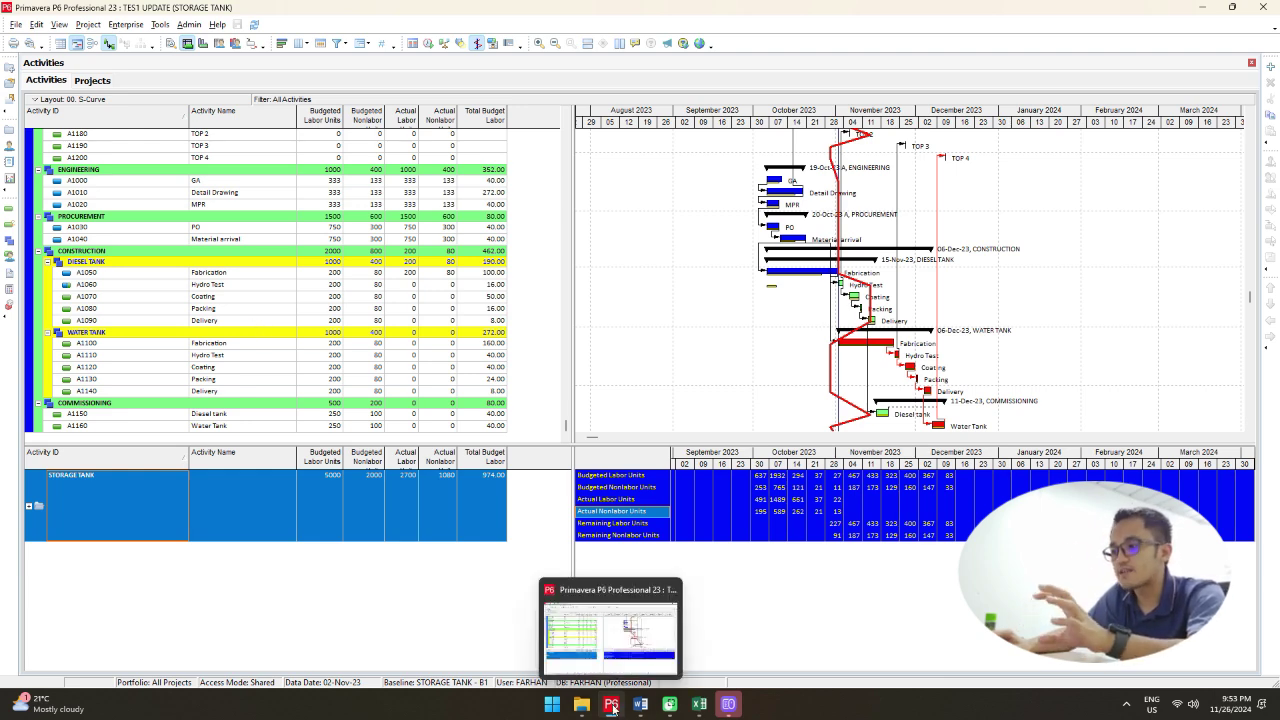
pyautogui.click(699, 706)
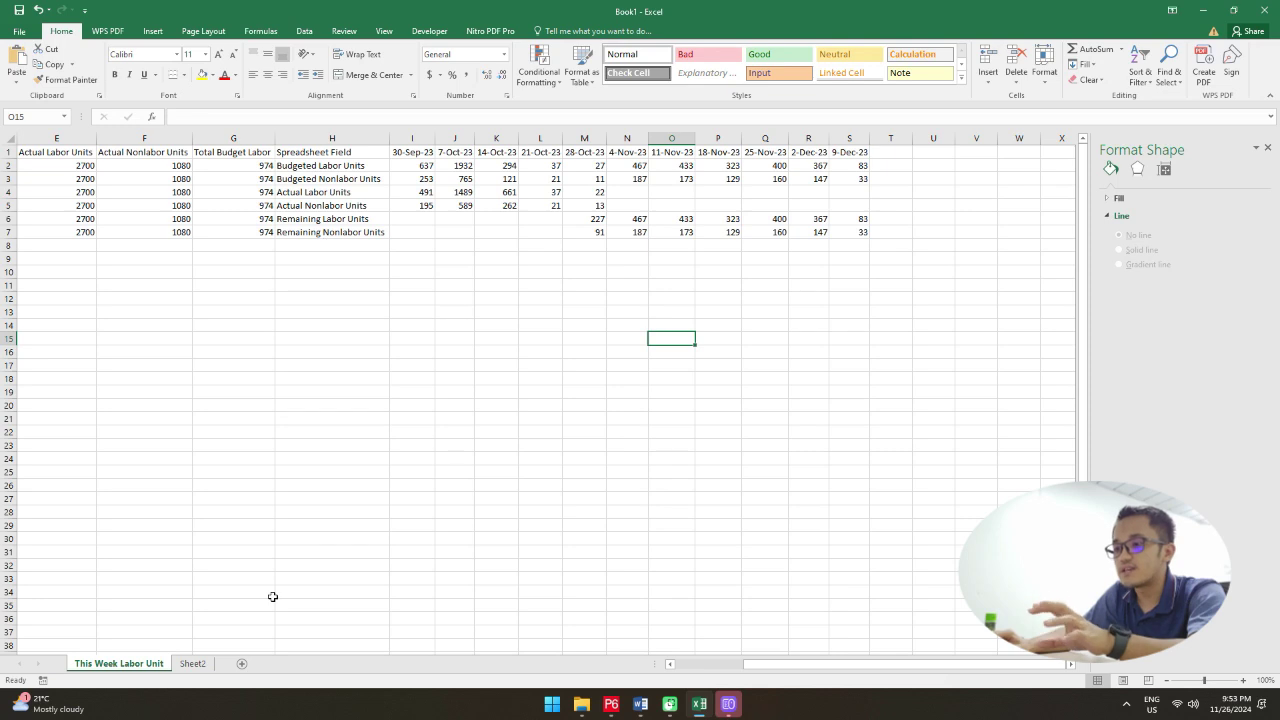
pyautogui.click(192, 663)
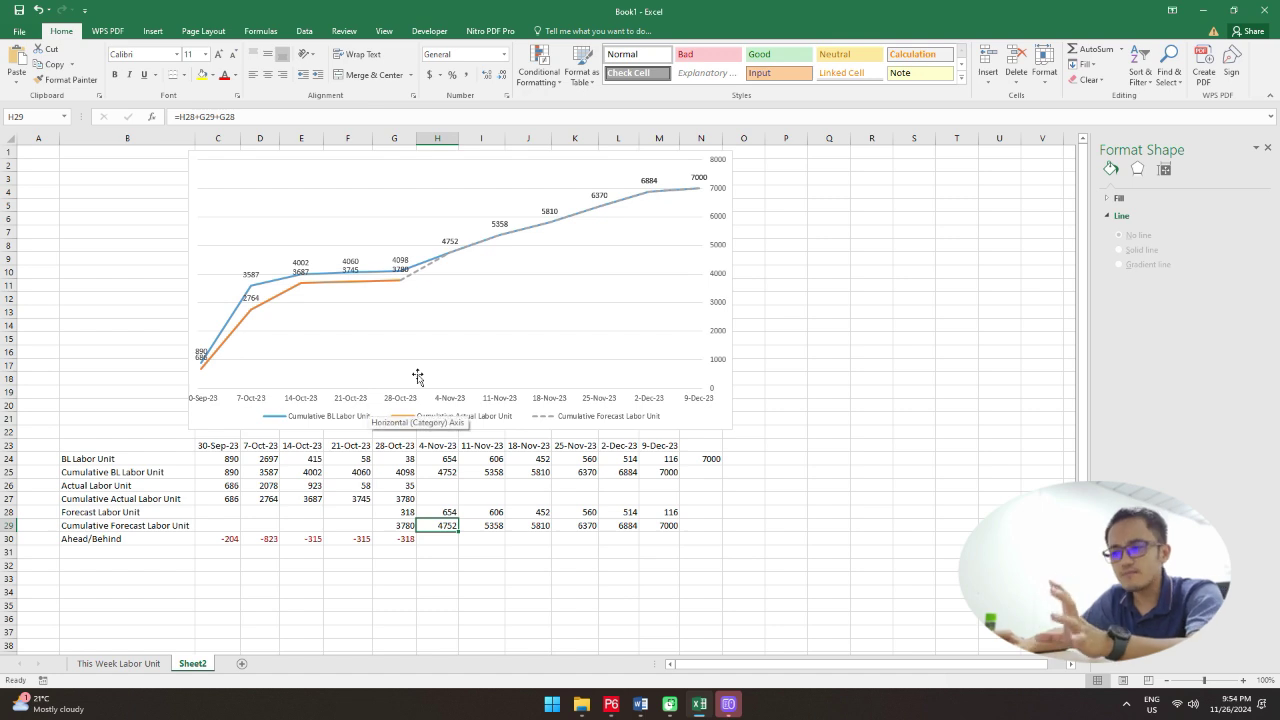
# Step: Review the baseline, actual and forecast labor unit rows on Sheet2 against the S-curve chart
pyautogui.click(768, 434)
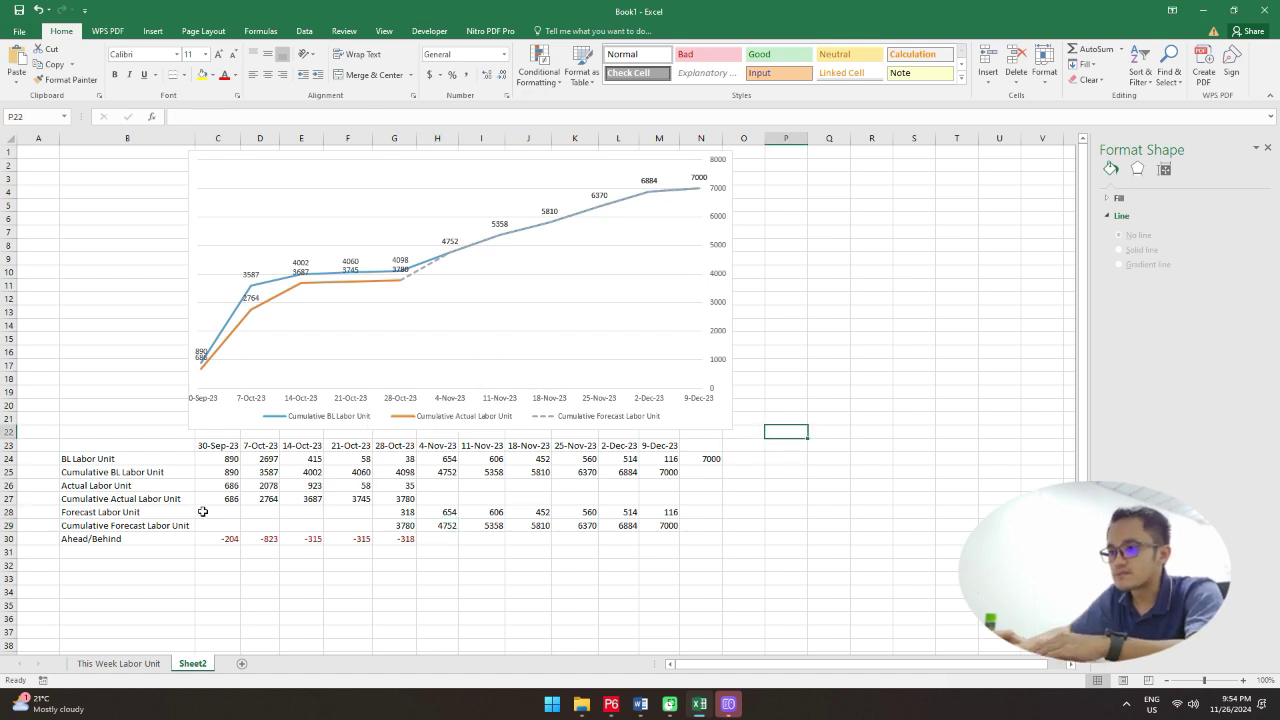
pyautogui.moveTo(234, 458); pyautogui.dragTo(705, 472)
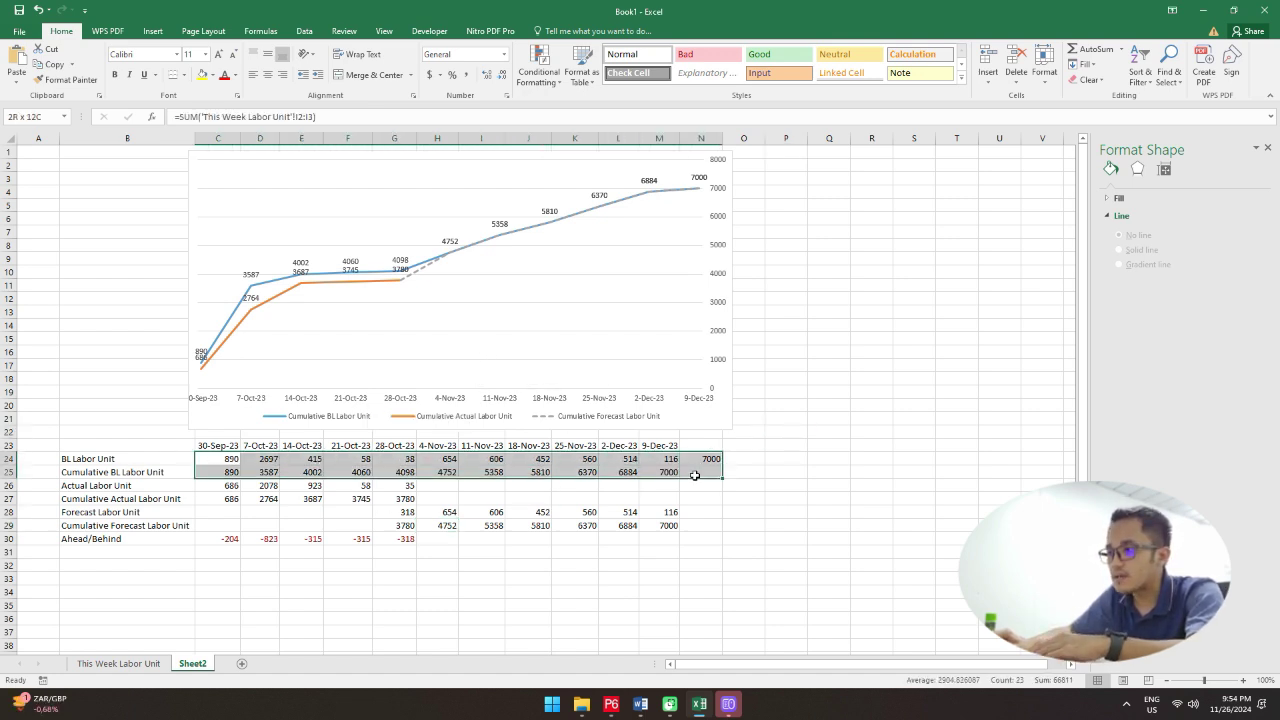
pyautogui.click(236, 486)
pyautogui.moveTo(265, 489); pyautogui.dragTo(668, 520)
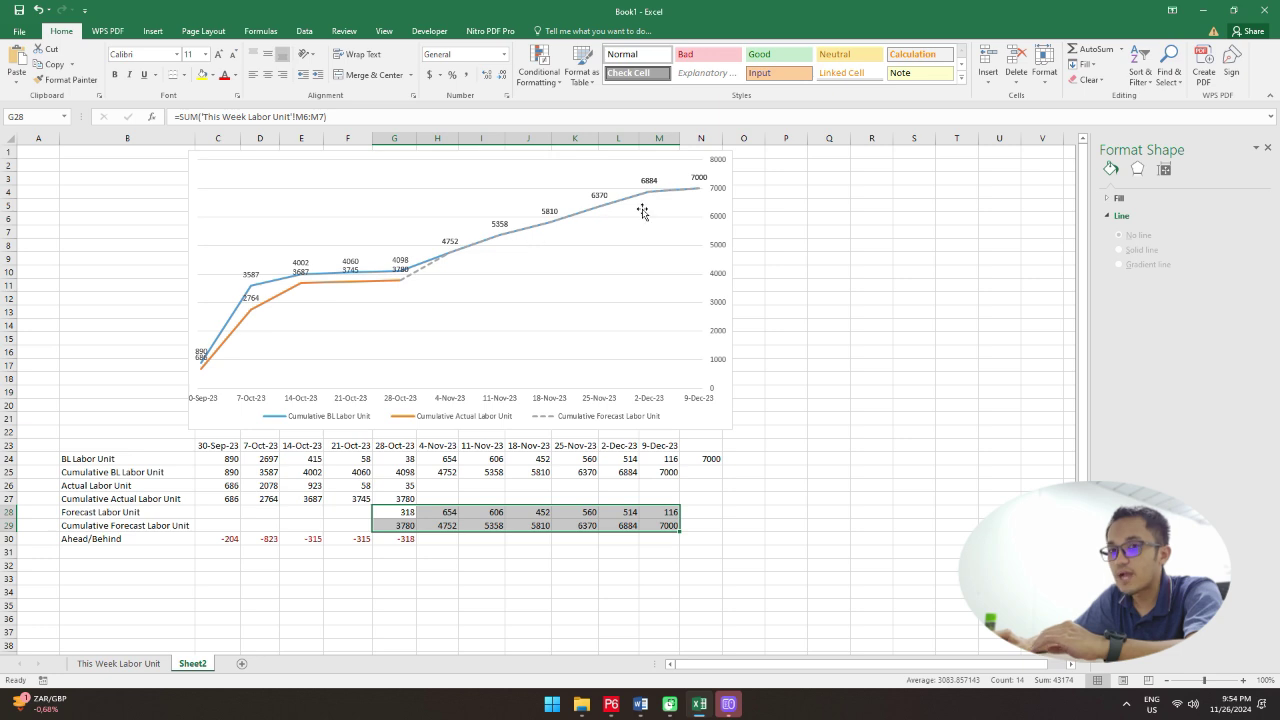
pyautogui.moveTo(673, 195)
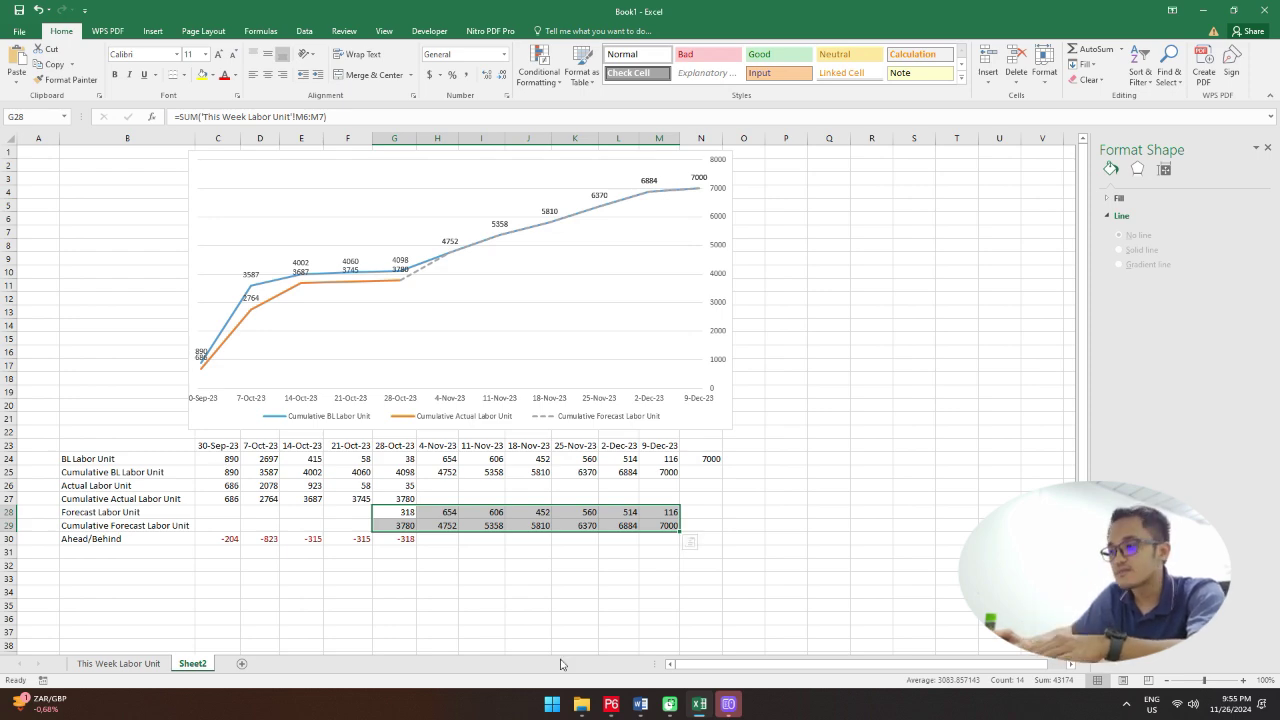
# Step: In Primavera P6, add the time-interval BL Project Labor Units and BL Project Nonlabor Units to the spreadsheet fields and collapse STORAGE TANK in the usage spreadsheet
pyautogui.click(611, 705)
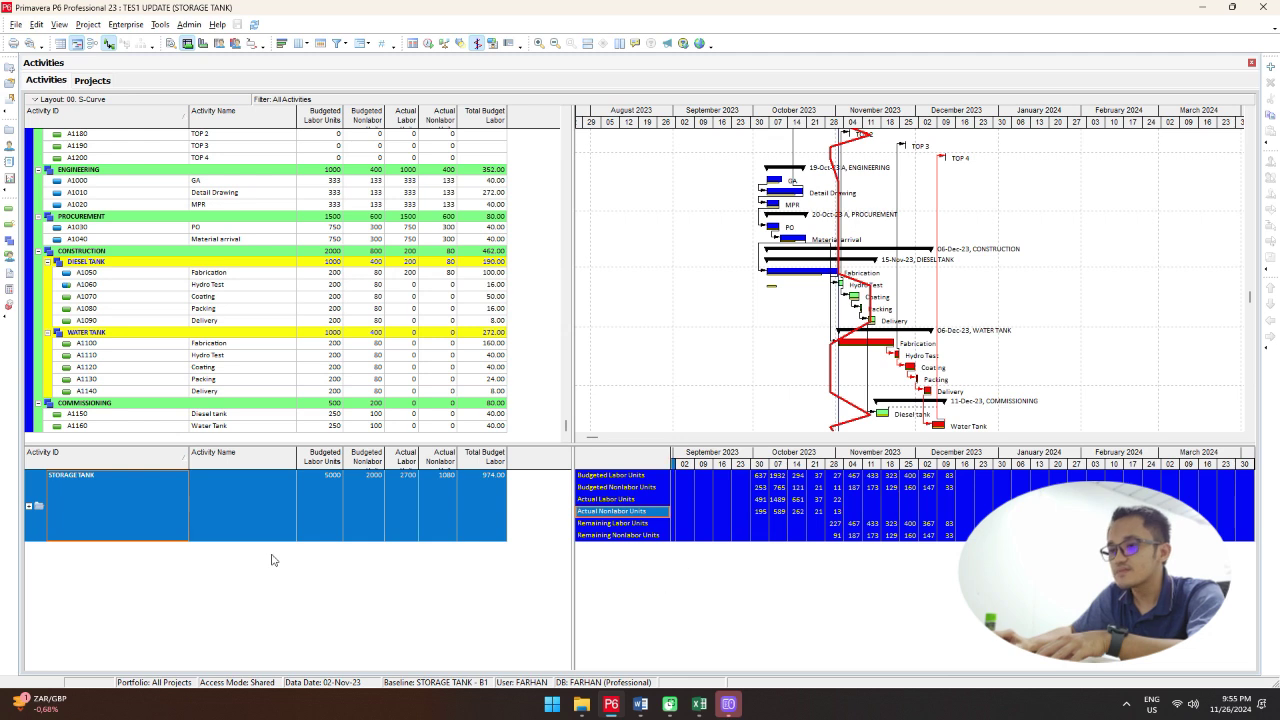
pyautogui.rightClick(646, 484)
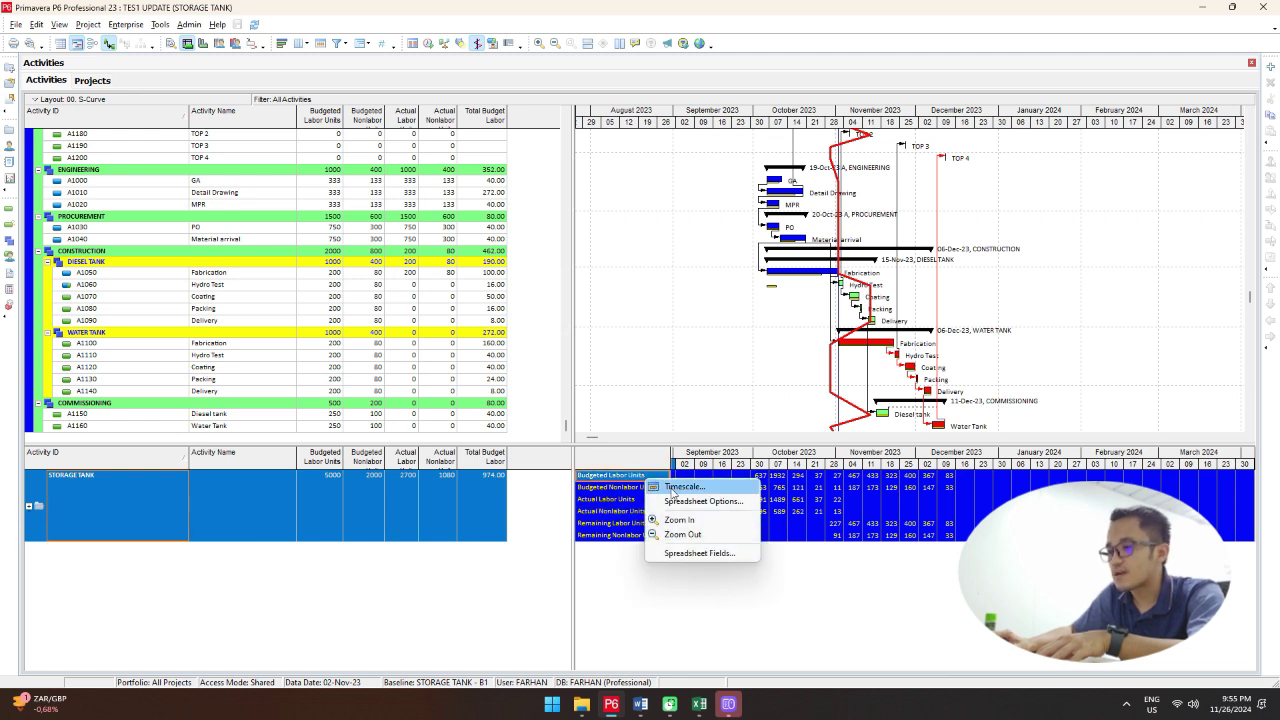
pyautogui.click(723, 552)
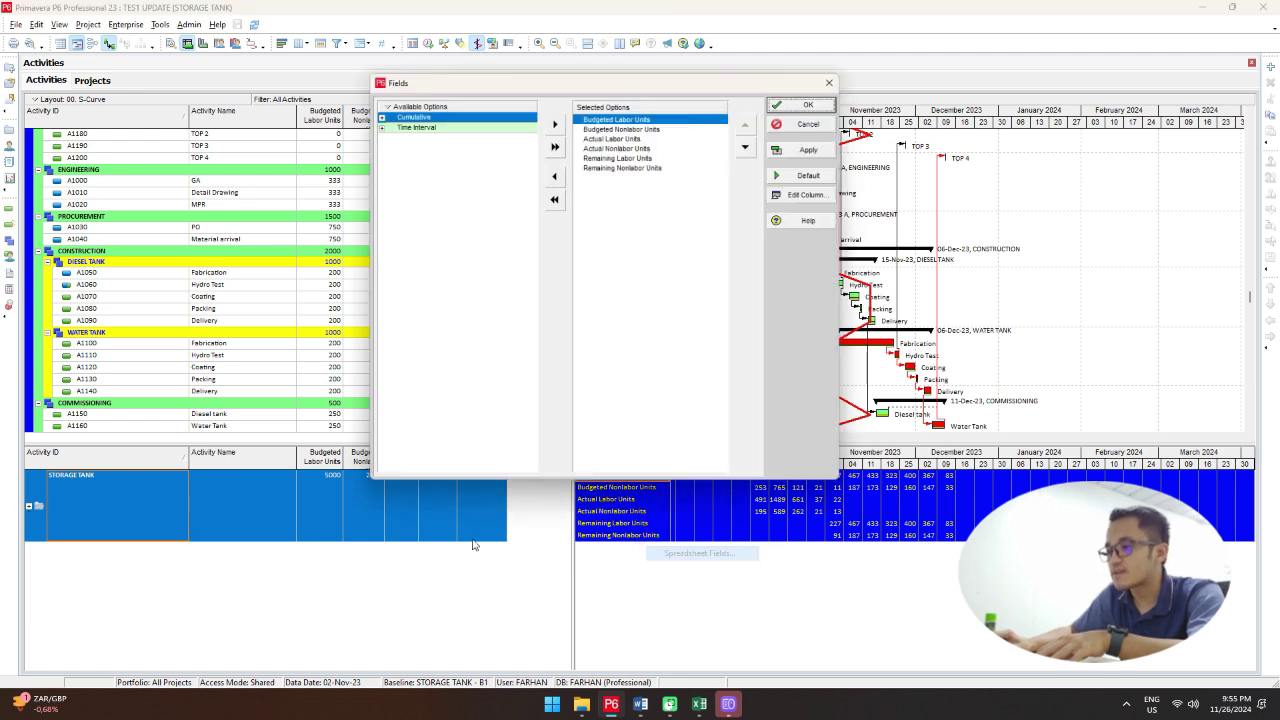
pyautogui.doubleClick(390, 122)
pyautogui.click(420, 166)
pyautogui.doubleClick(420, 166)
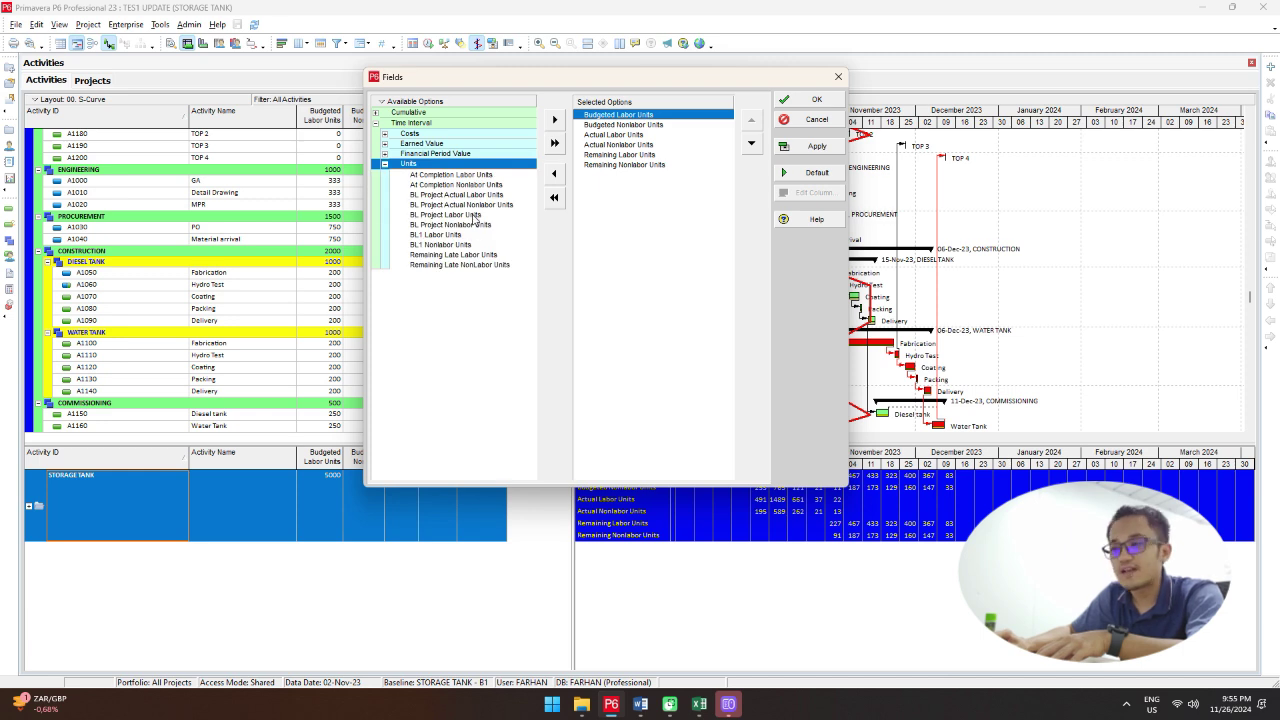
pyautogui.moveTo(475, 218); pyautogui.dragTo(643, 220)
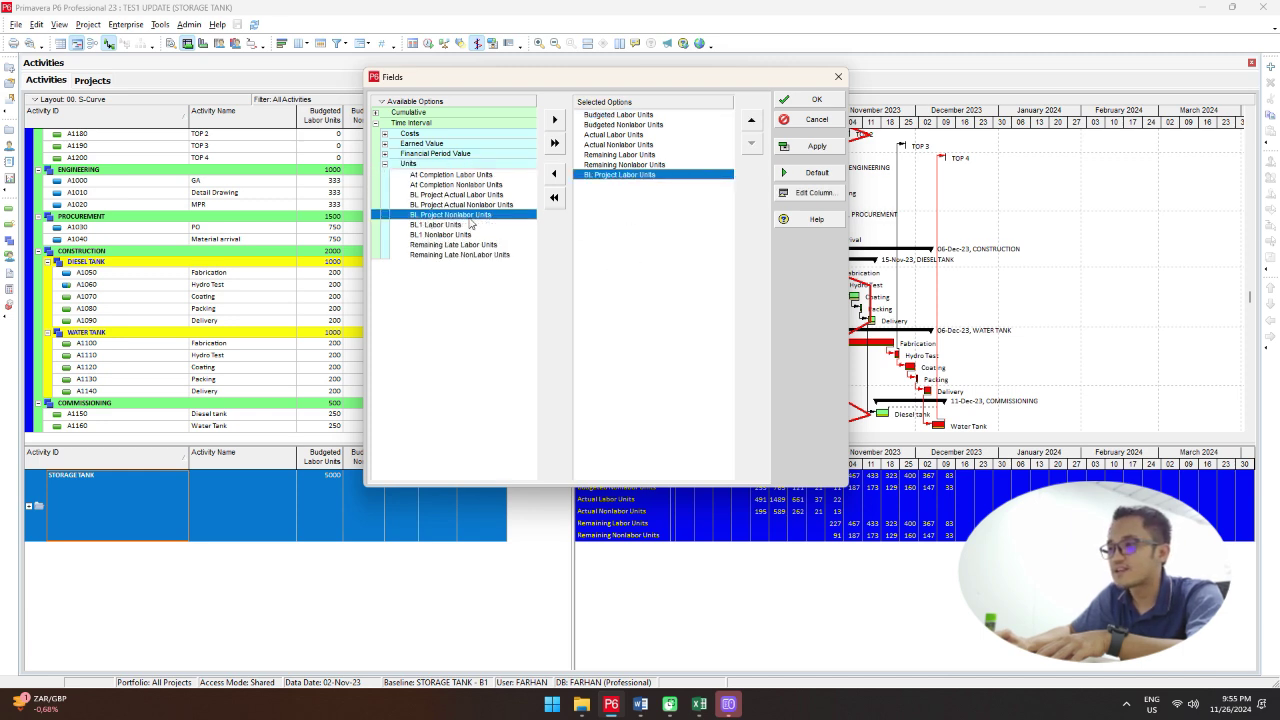
pyautogui.moveTo(493, 233); pyautogui.dragTo(646, 217)
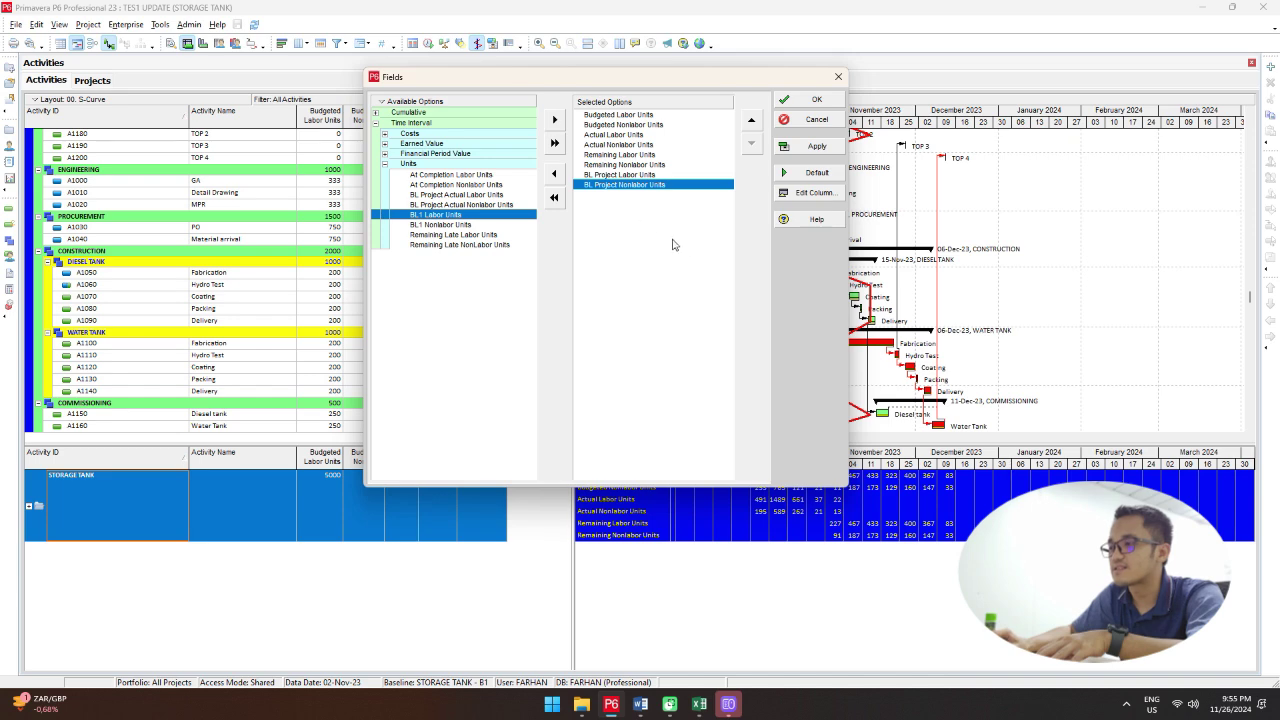
pyautogui.click(816, 99)
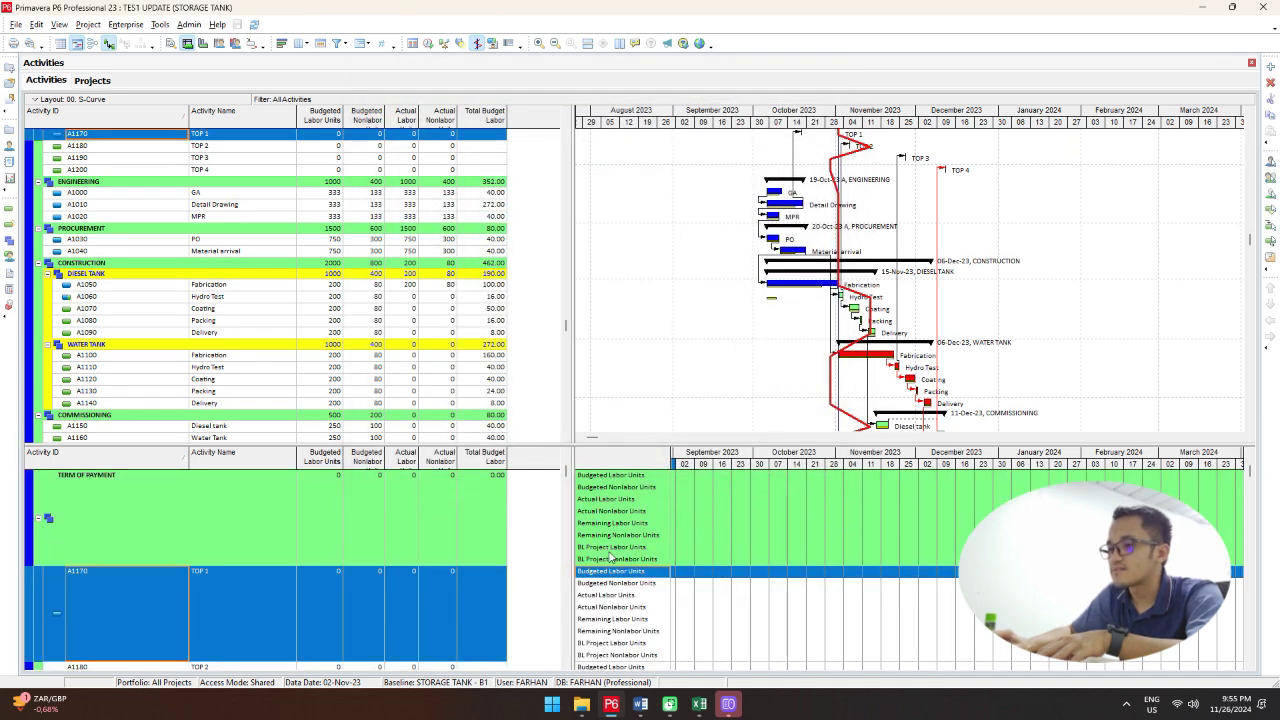
pyautogui.scroll(1, 52, 523)
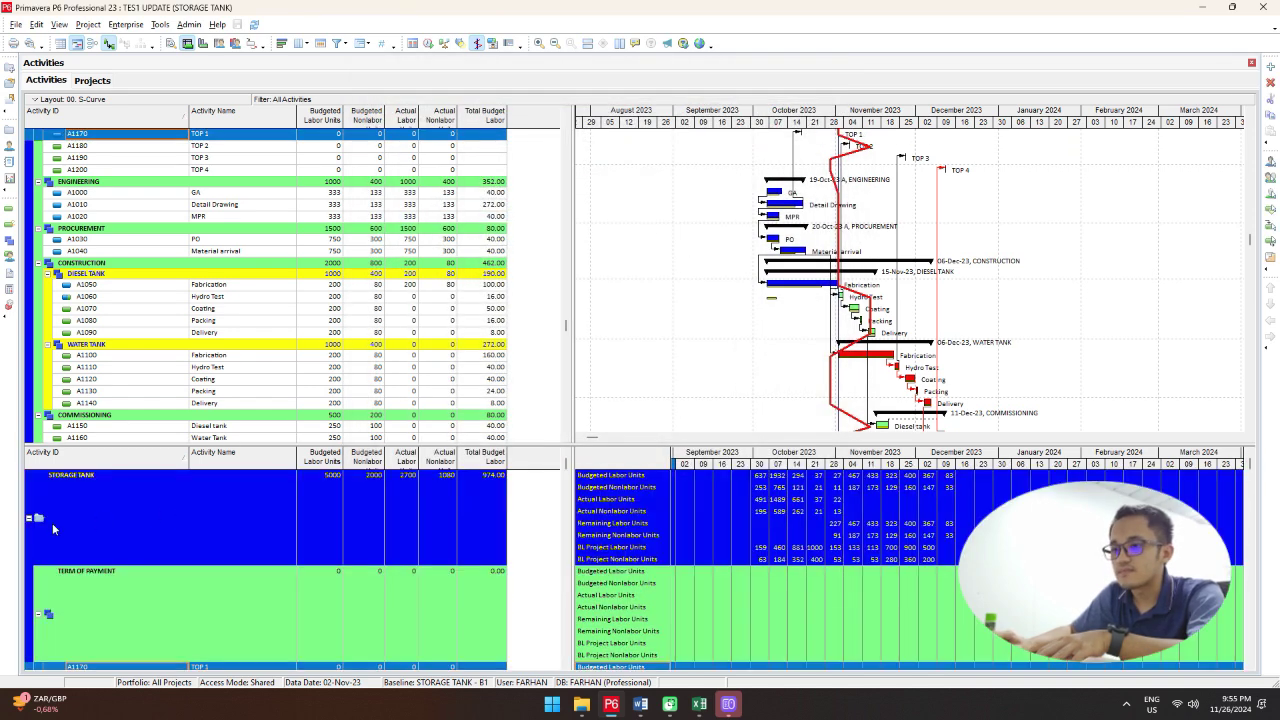
pyautogui.click(30, 519)
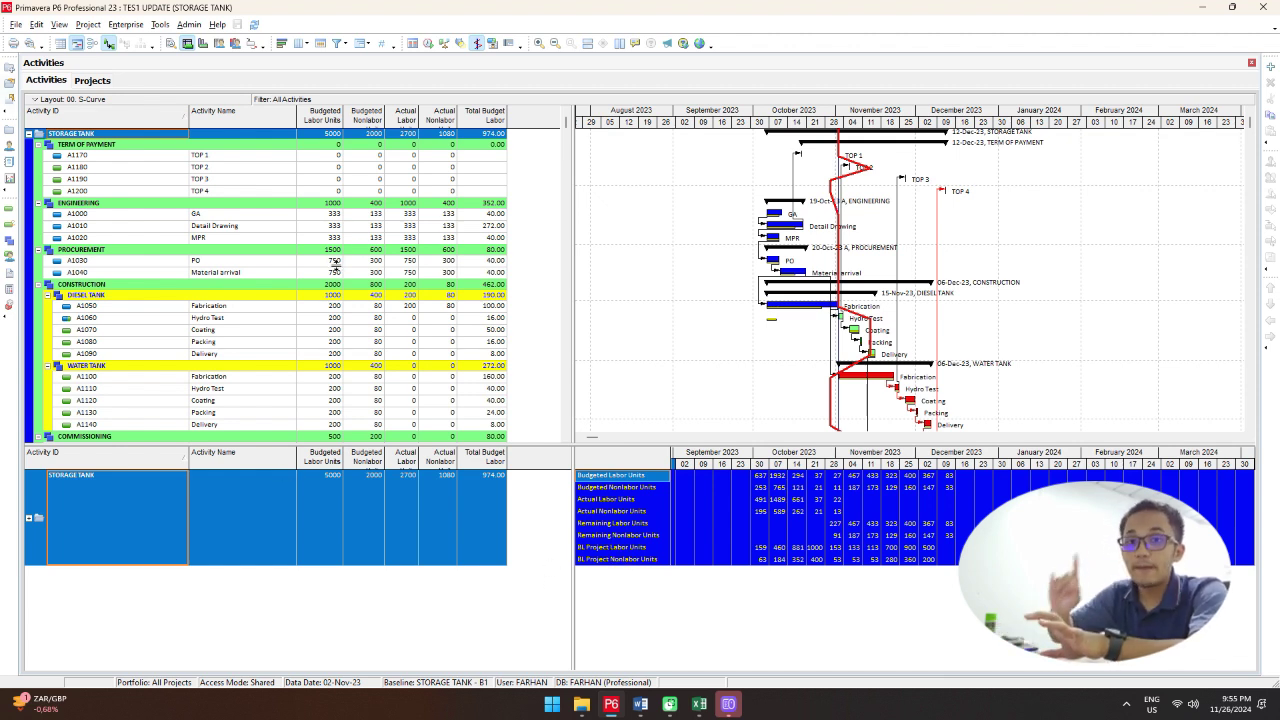
# Step: Check the STORAGE TANK - B1 baseline in the project's maintained baselines
pyautogui.click(90, 25)
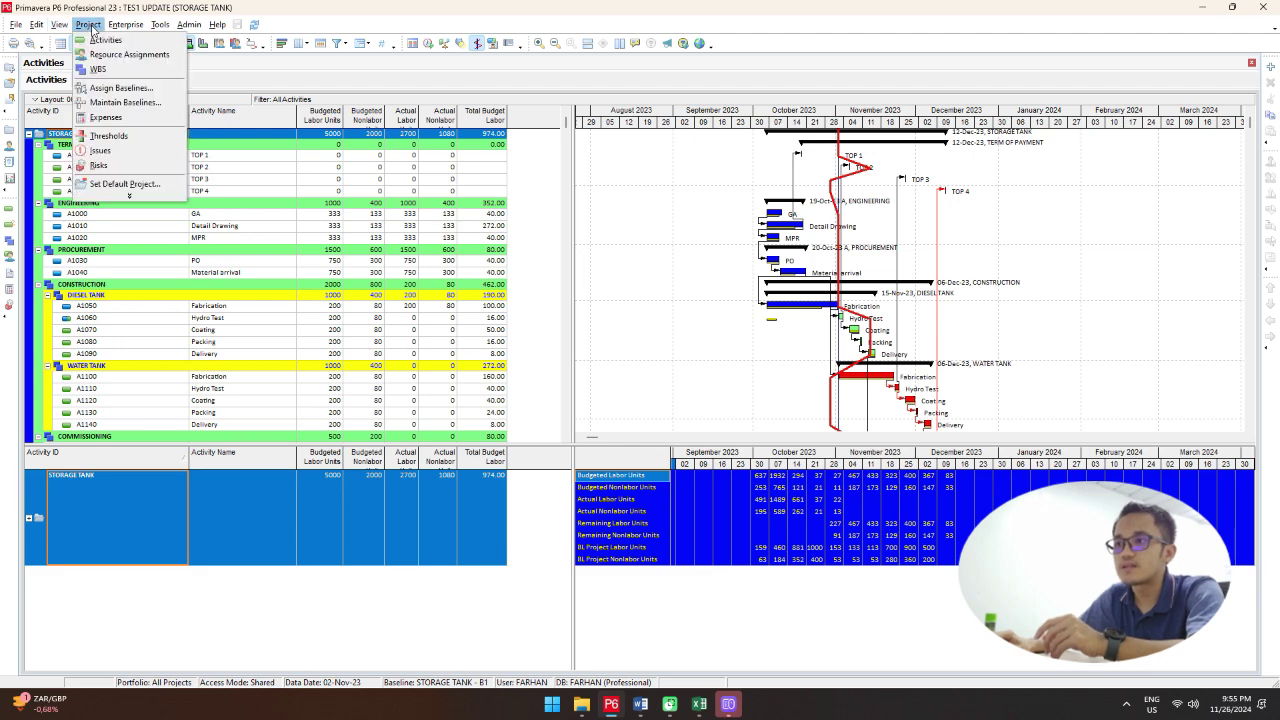
pyautogui.click(100, 103)
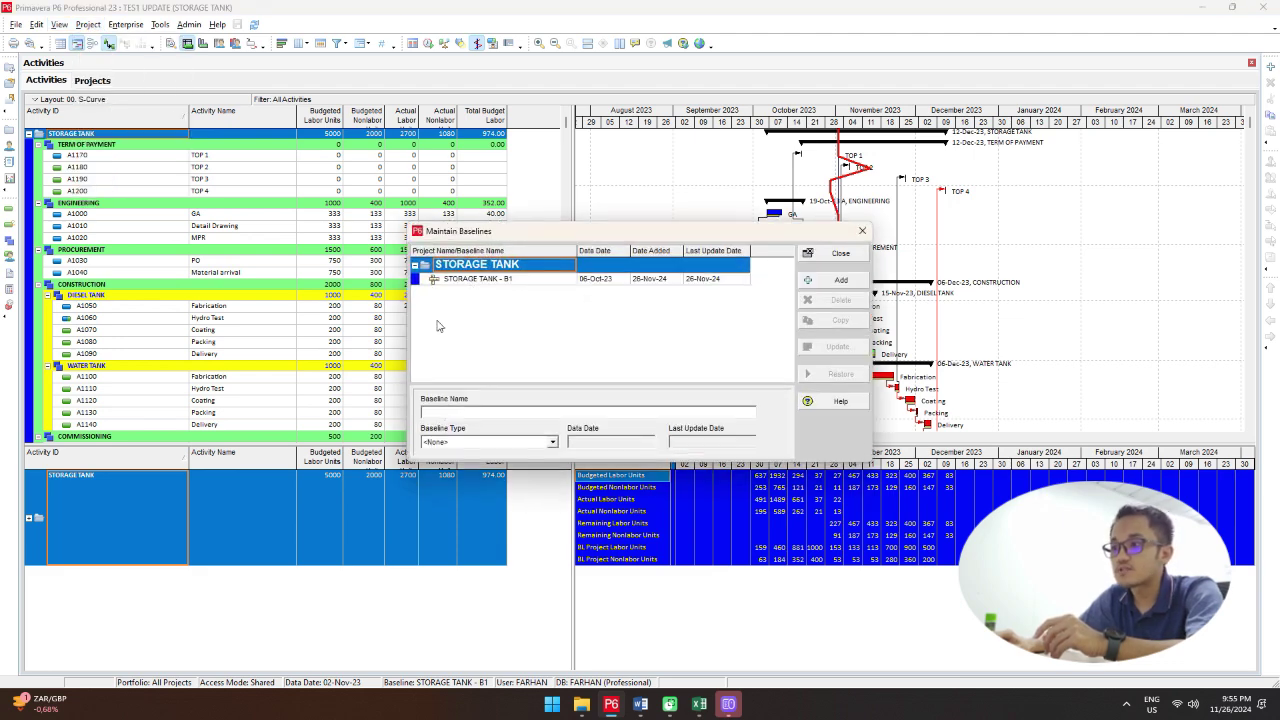
pyautogui.click(495, 283)
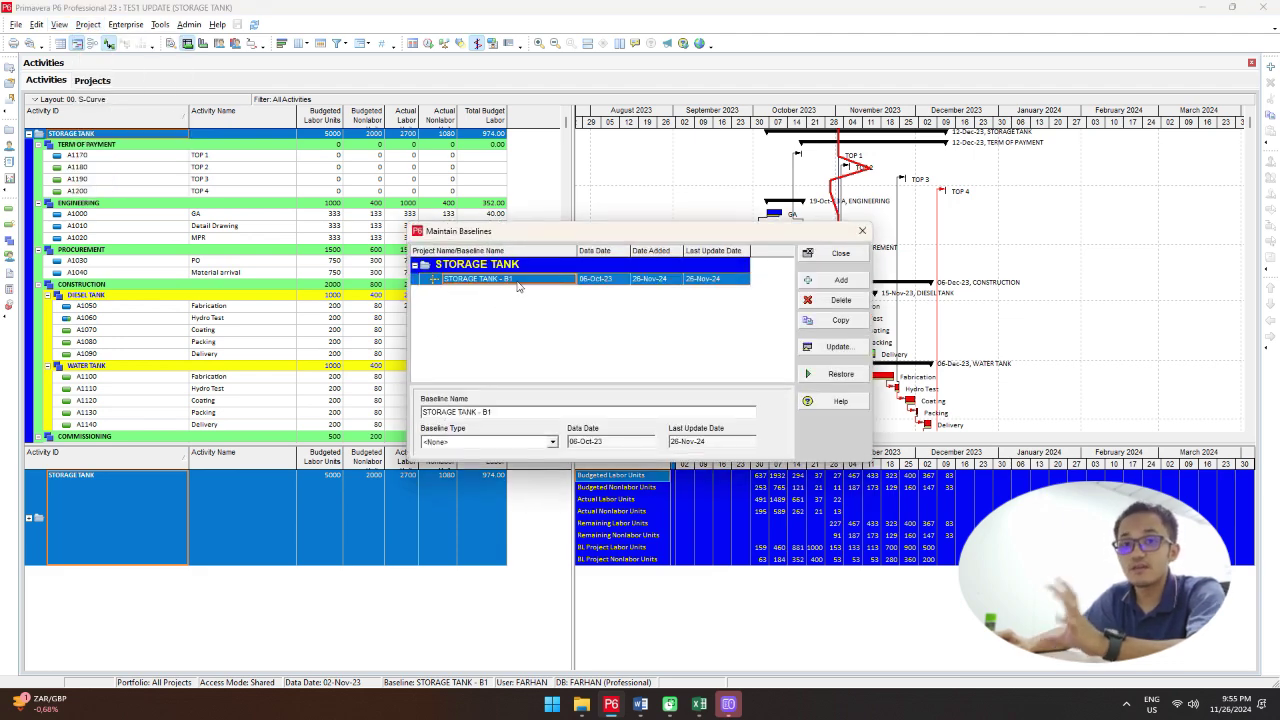
pyautogui.click(838, 253)
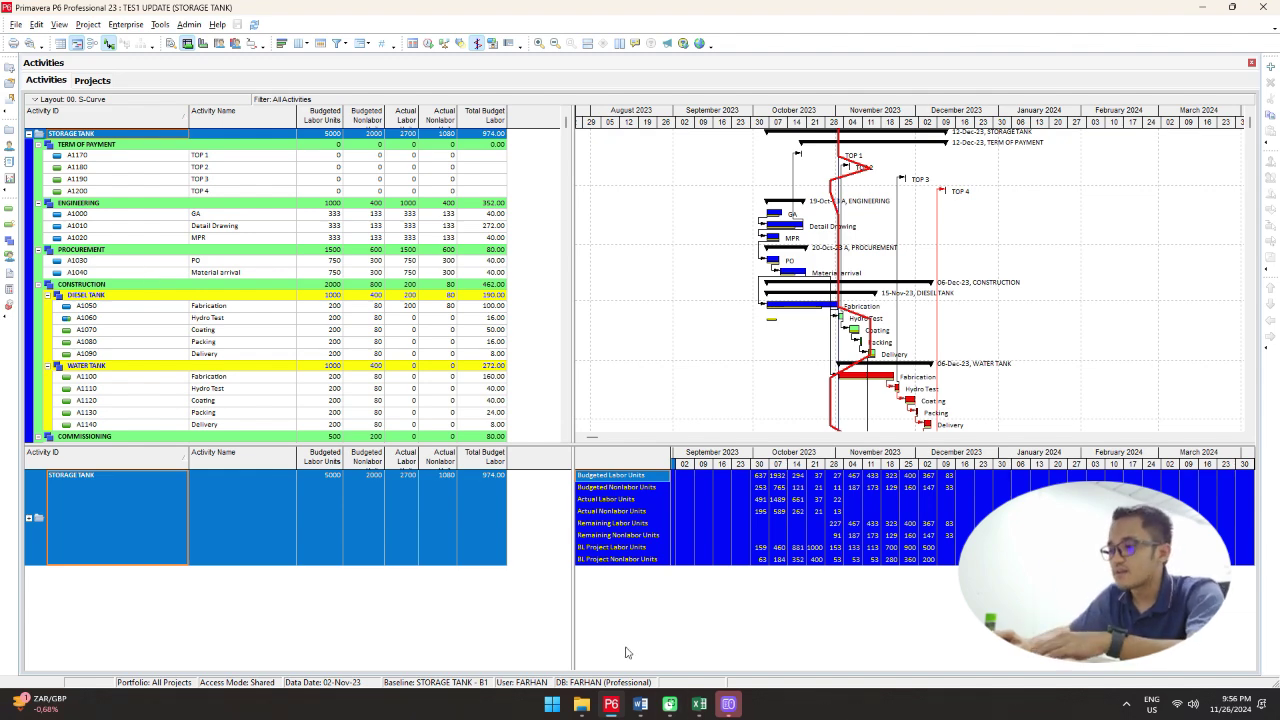
pyautogui.click(699, 704)
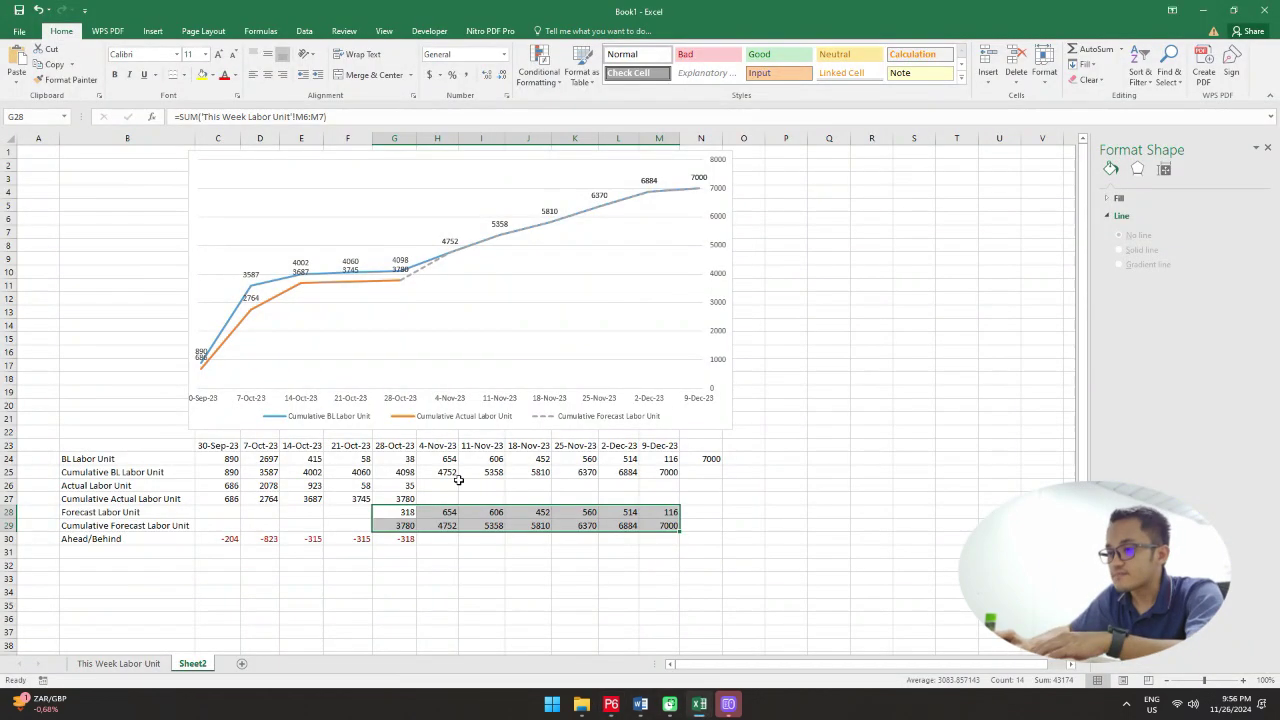
pyautogui.click(390, 594)
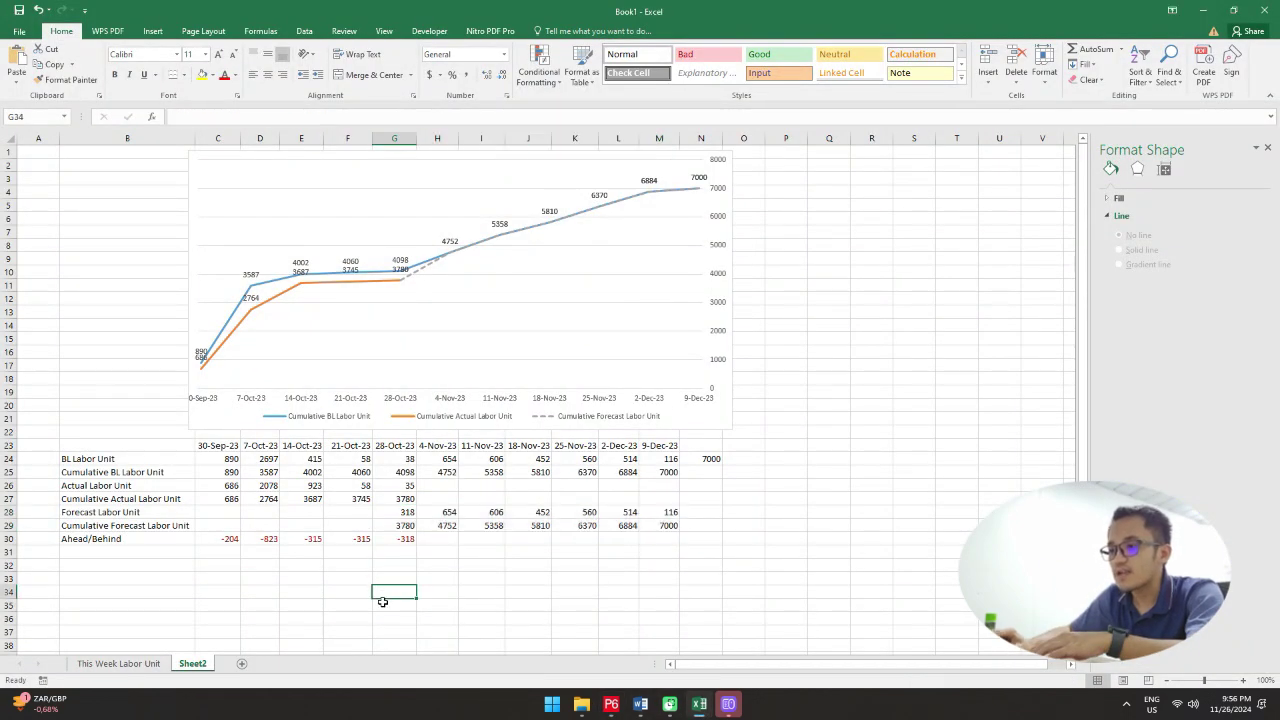
pyautogui.click(143, 460)
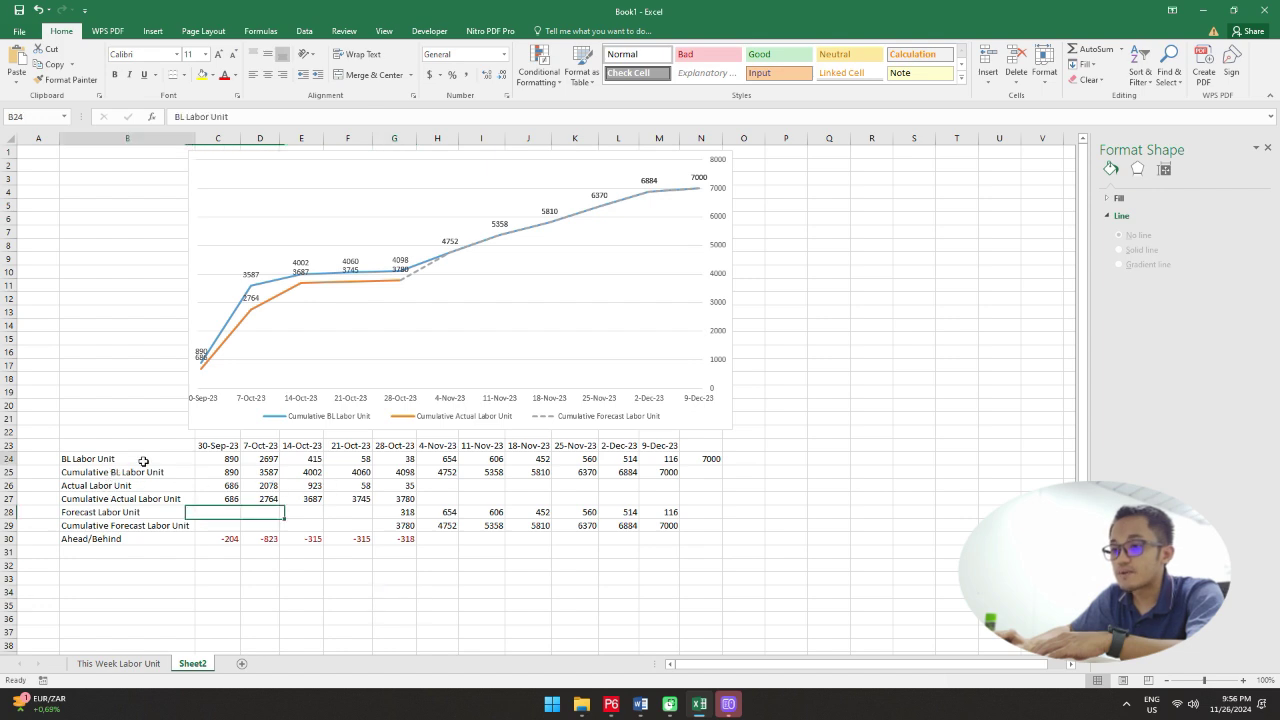
pyautogui.click(228, 460)
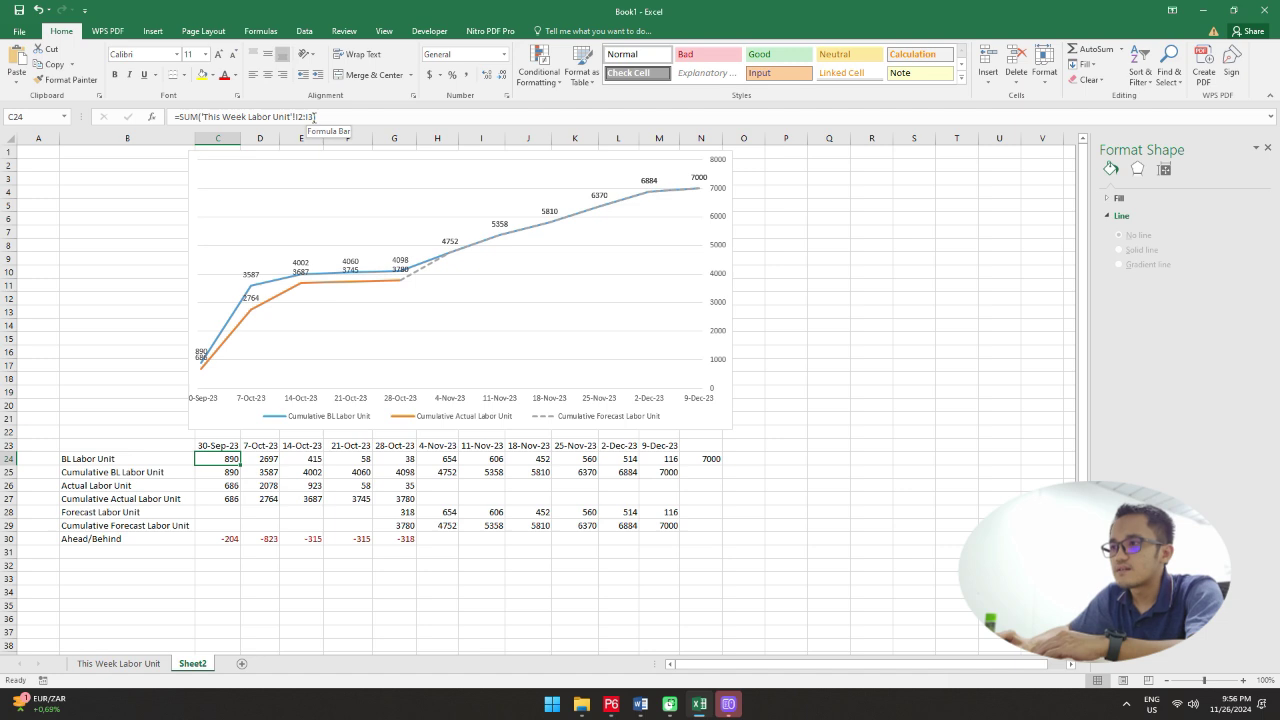
pyautogui.moveTo(313, 117); pyautogui.dragTo(200, 117)
pyautogui.press('BackSpace')
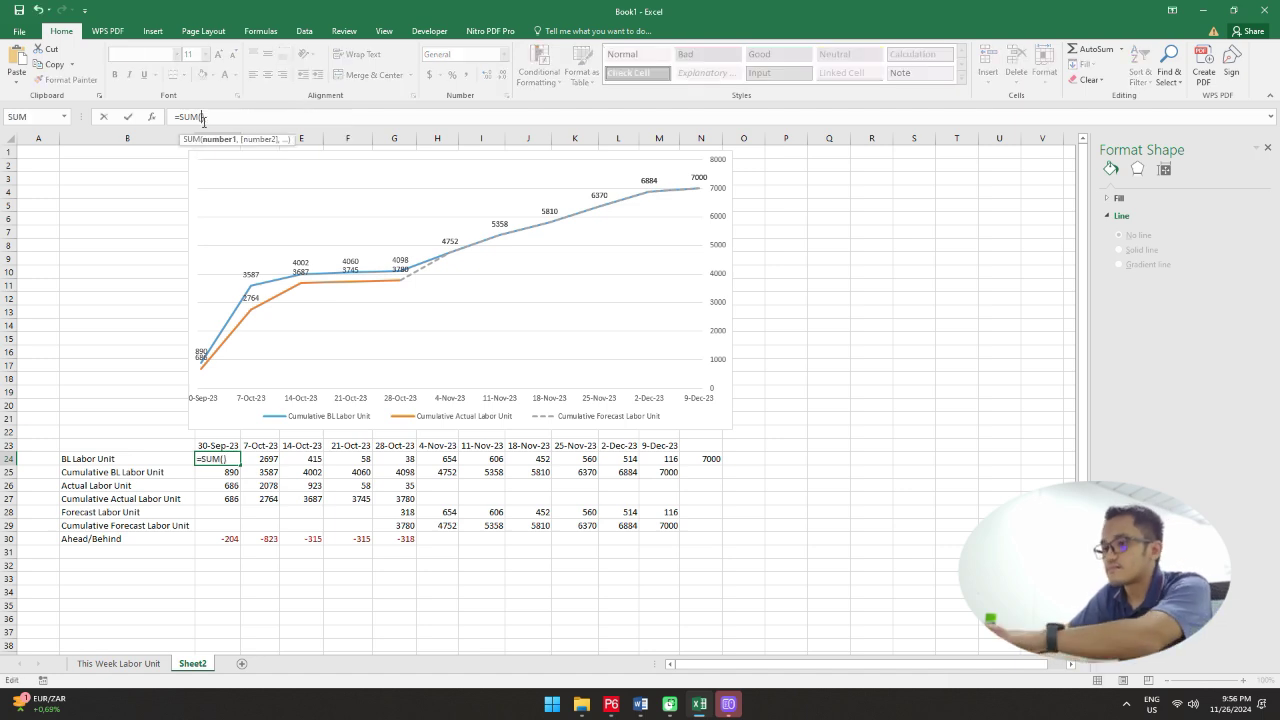
# Step: Copy the STORAGE TANK usage spreadsheet data from Primavera P6 and return to the This Week Labor Unit sheet in Excel
pyautogui.click(118, 664)
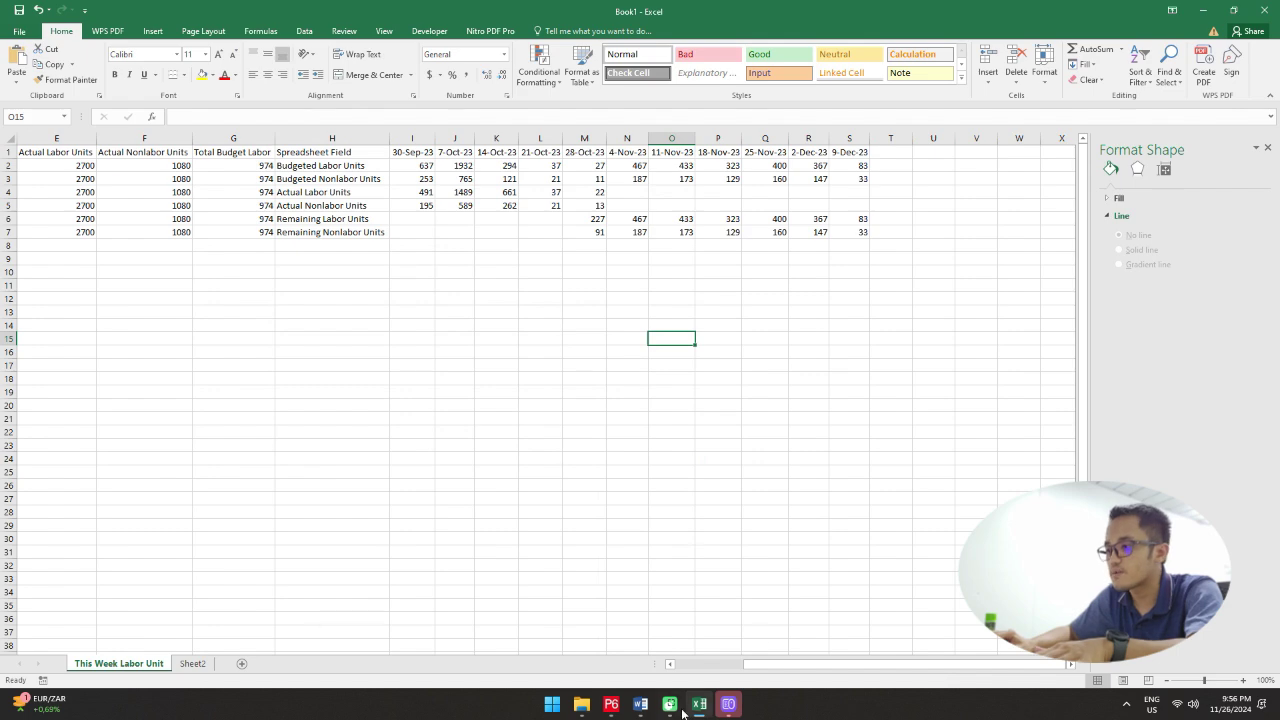
pyautogui.click(699, 705)
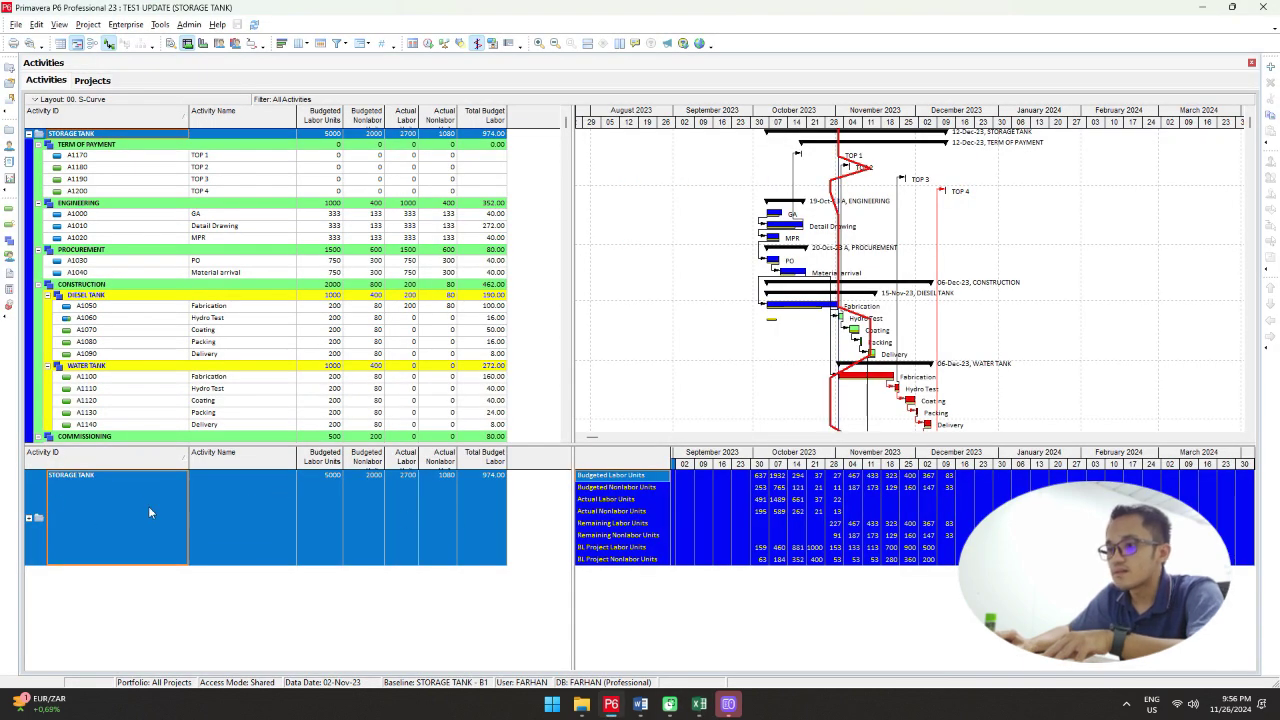
pyautogui.click(699, 705)
# Step: Try pasting the copied STORAGE TANK data at cell E1 of the This Week Labor Unit sheet and undo the paste
pyautogui.click(70, 152)
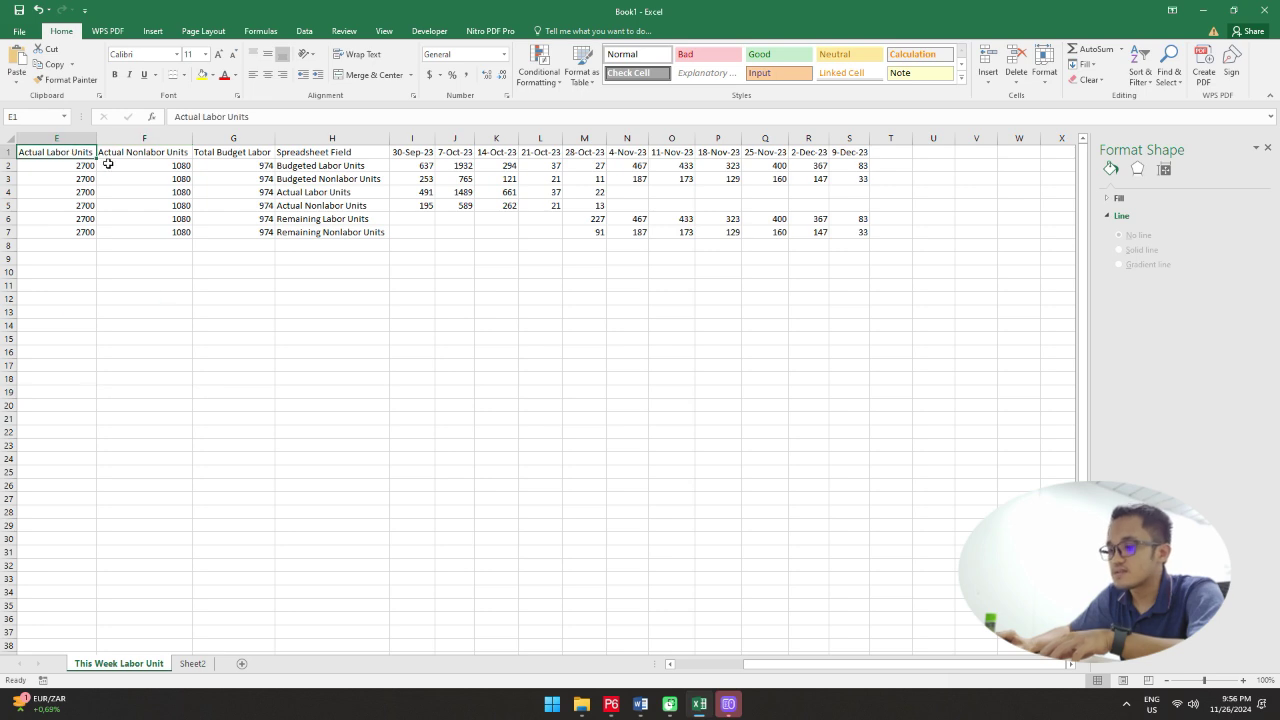
pyautogui.hotkey('ctrl', 'v')
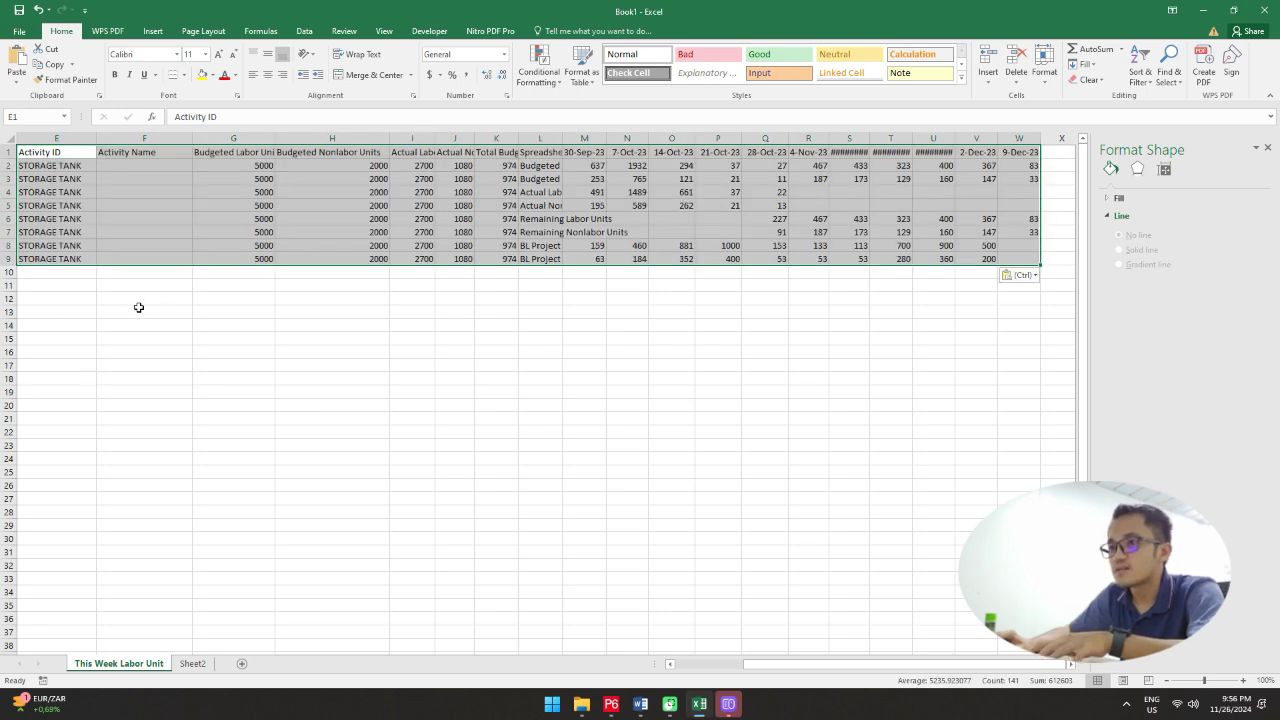
pyautogui.click(164, 363)
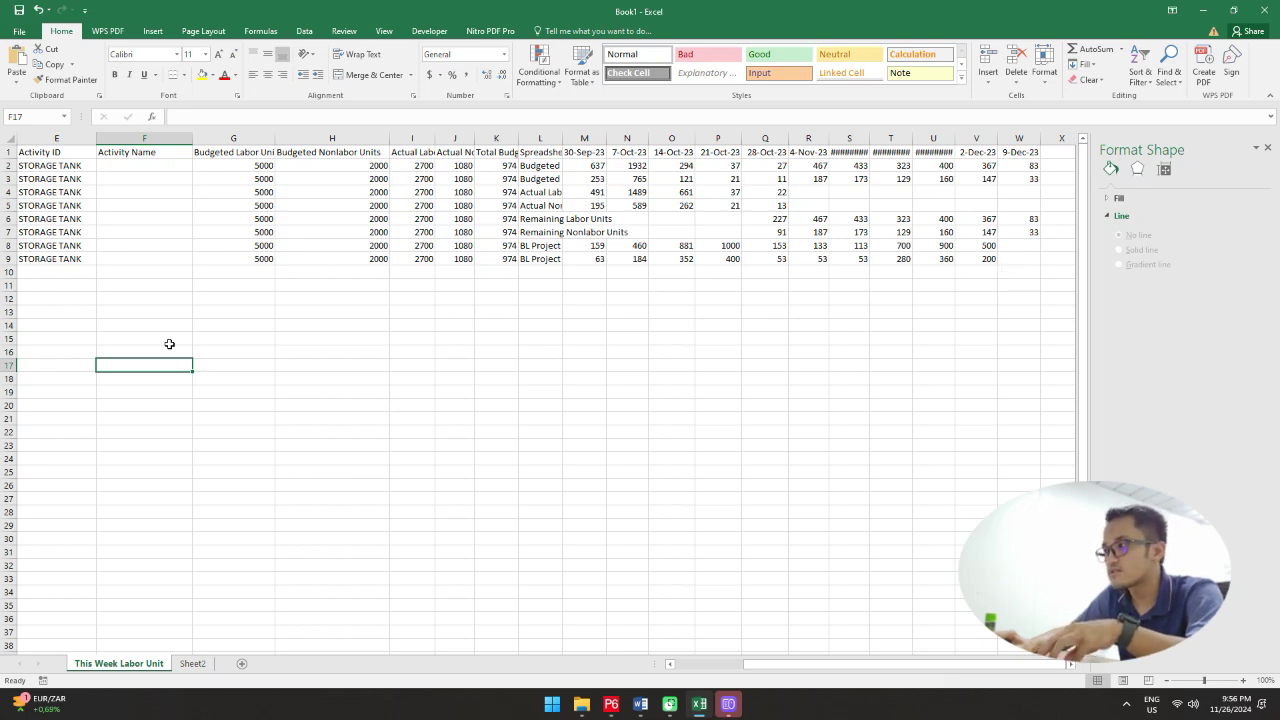
pyautogui.hotkey('ctrl', 'z')
pyautogui.click(262, 348)
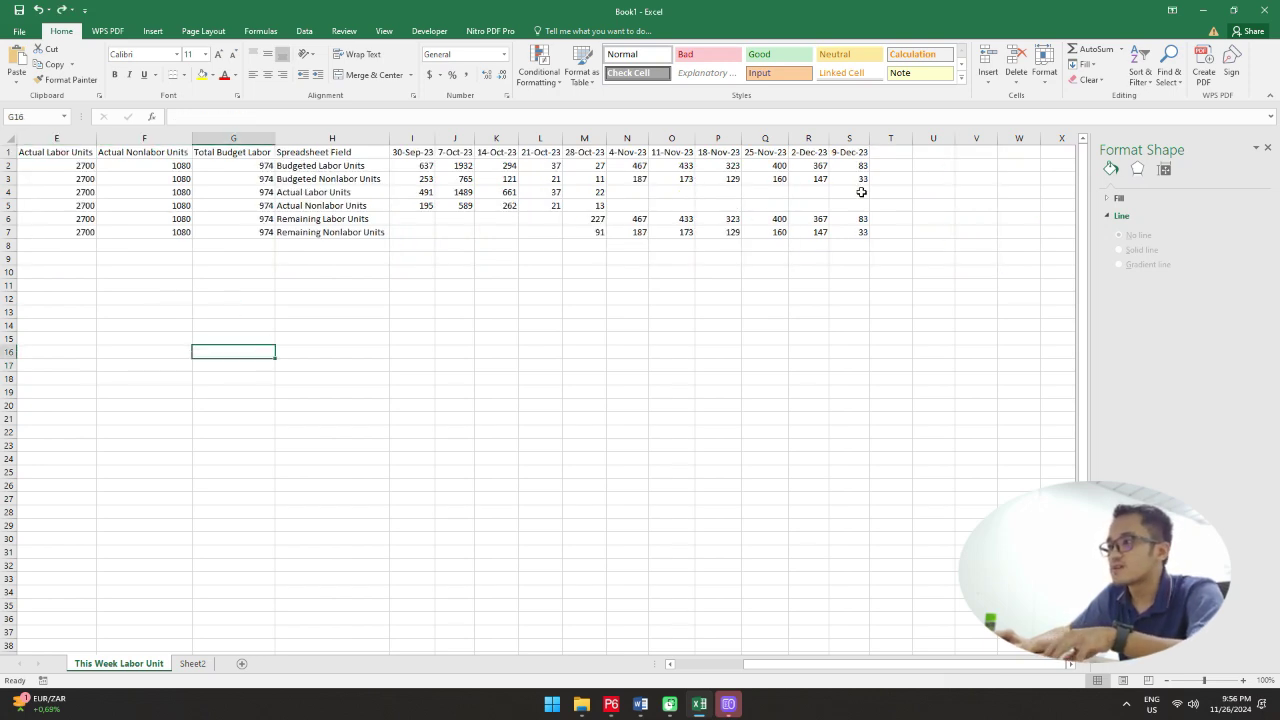
pyautogui.click(290, 284)
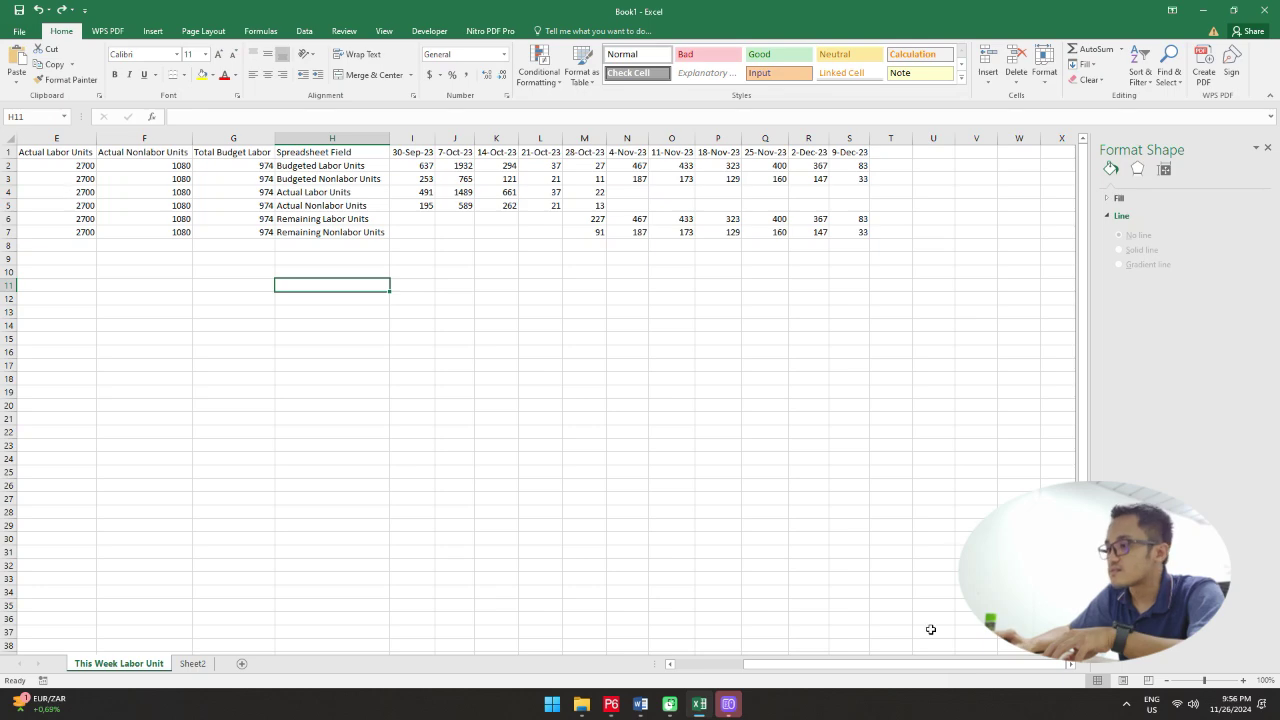
# Step: Paste the copied STORAGE TANK data over the existing table starting at cell A1
pyautogui.moveTo(817, 666); pyautogui.dragTo(597, 668)
pyautogui.click(480, 486)
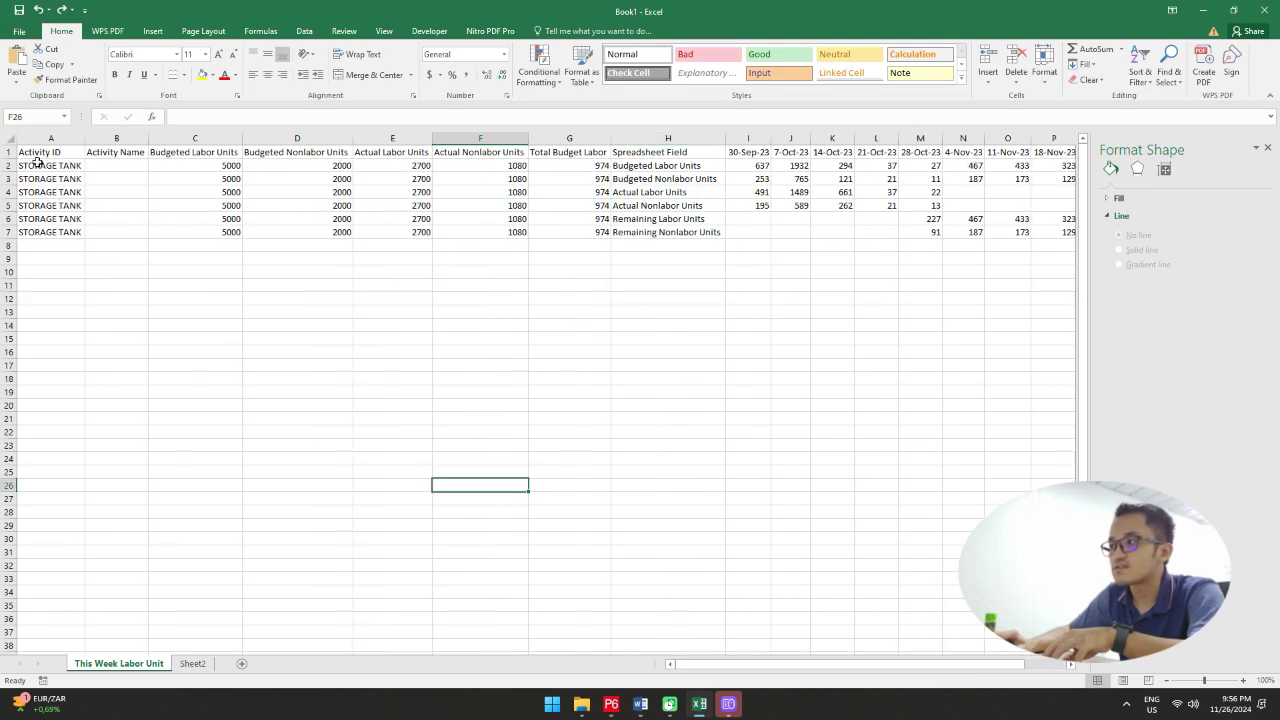
pyautogui.click(37, 154)
pyautogui.hotkey('ctrl', 'v')
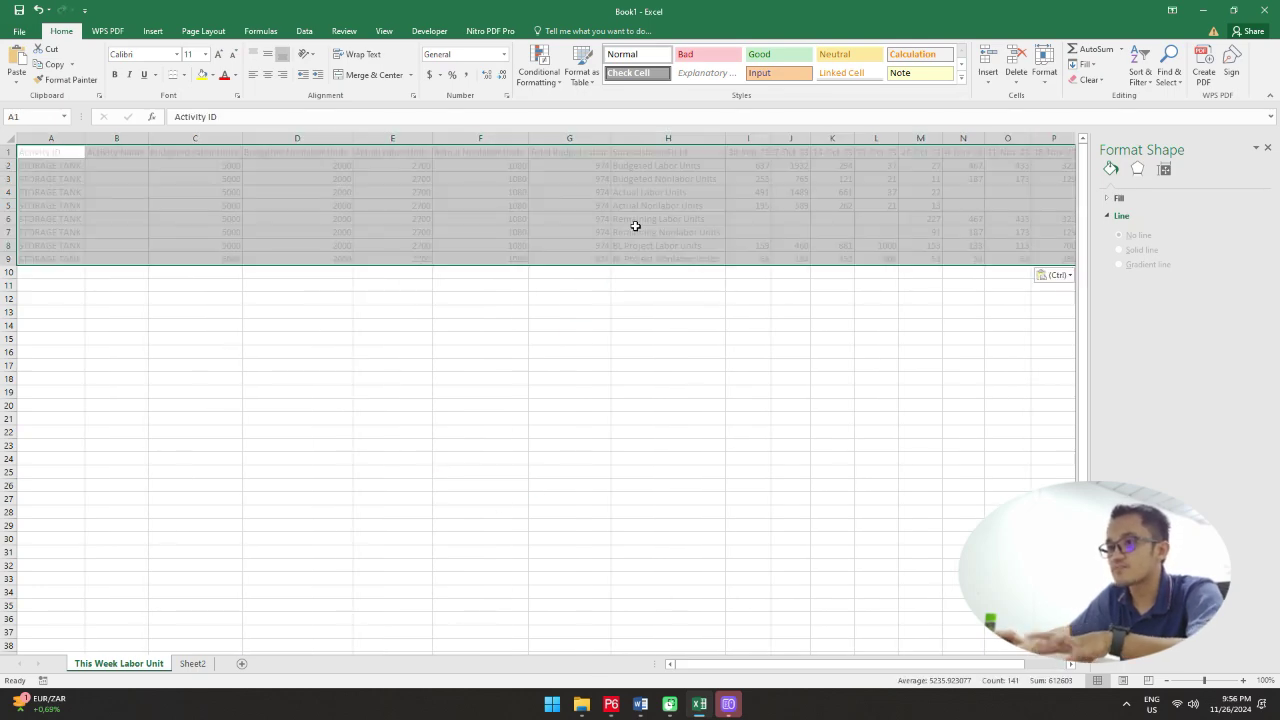
pyautogui.click(594, 376)
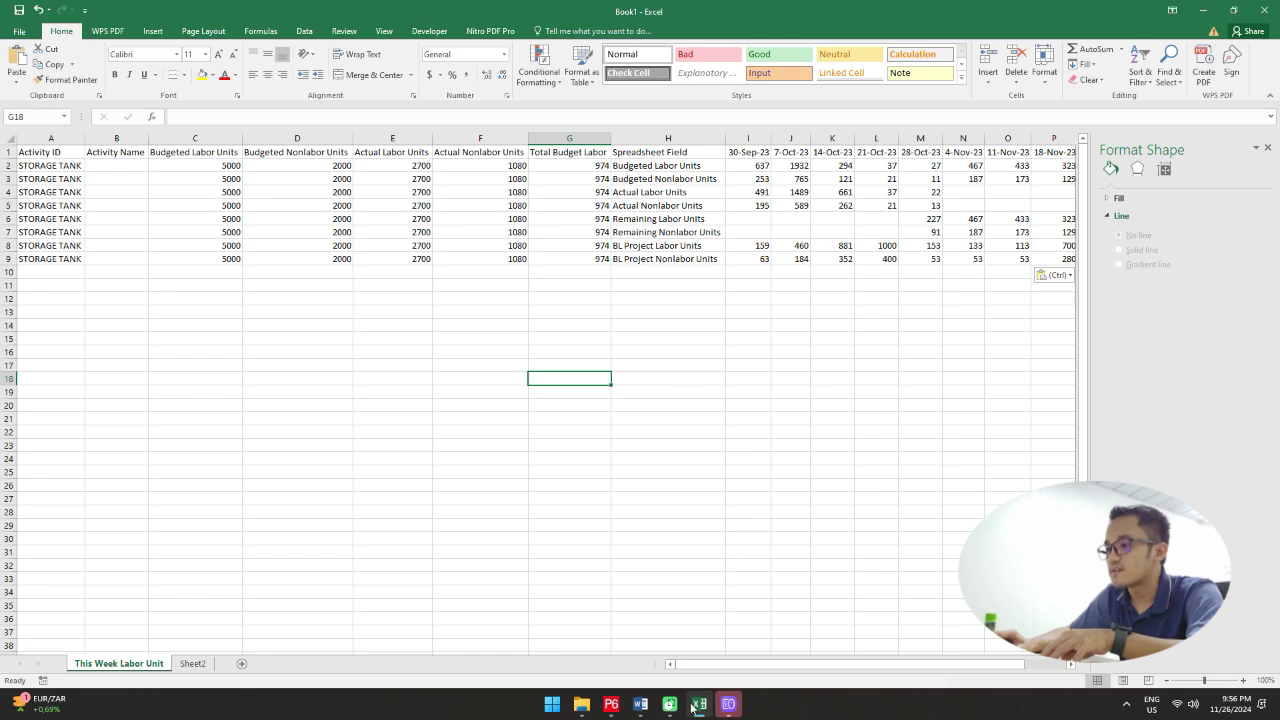
# Step: Check the S-curve chart and labor unit rows on Sheet2, and return to the This Week Labor Unit sheet
pyautogui.moveTo(697, 706)
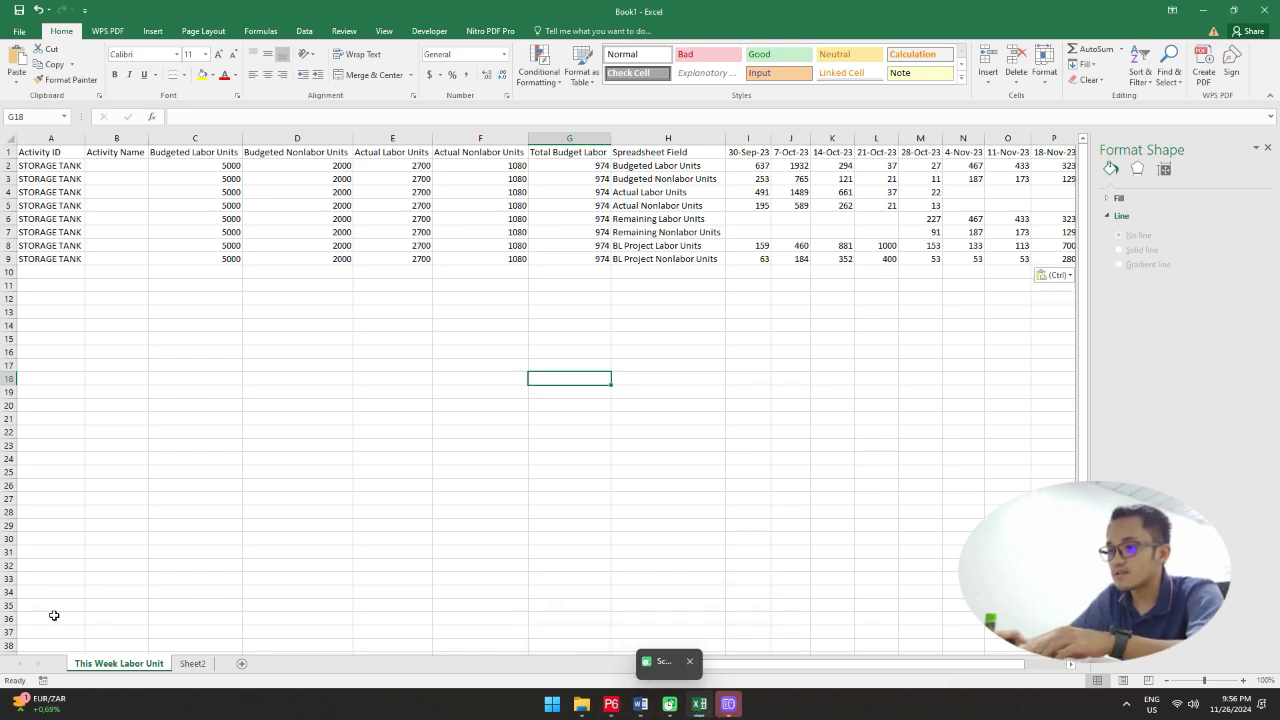
pyautogui.click(192, 663)
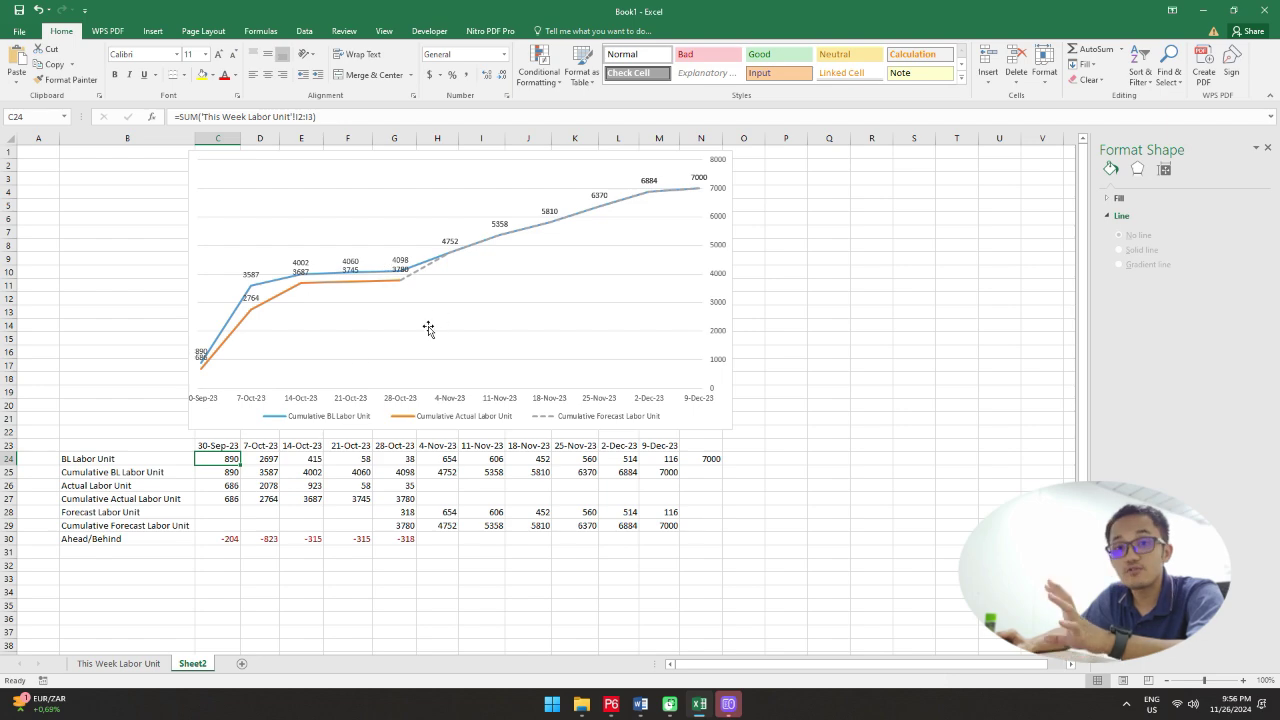
pyautogui.click(134, 666)
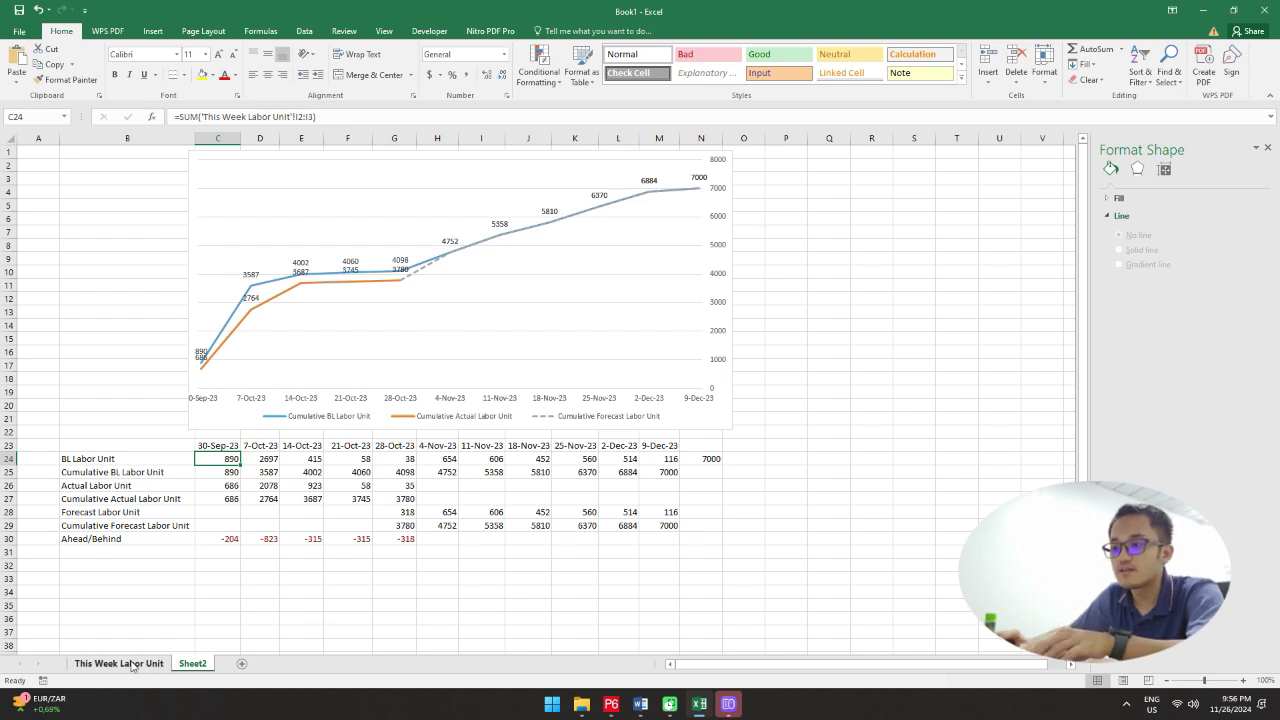
pyautogui.click(856, 336)
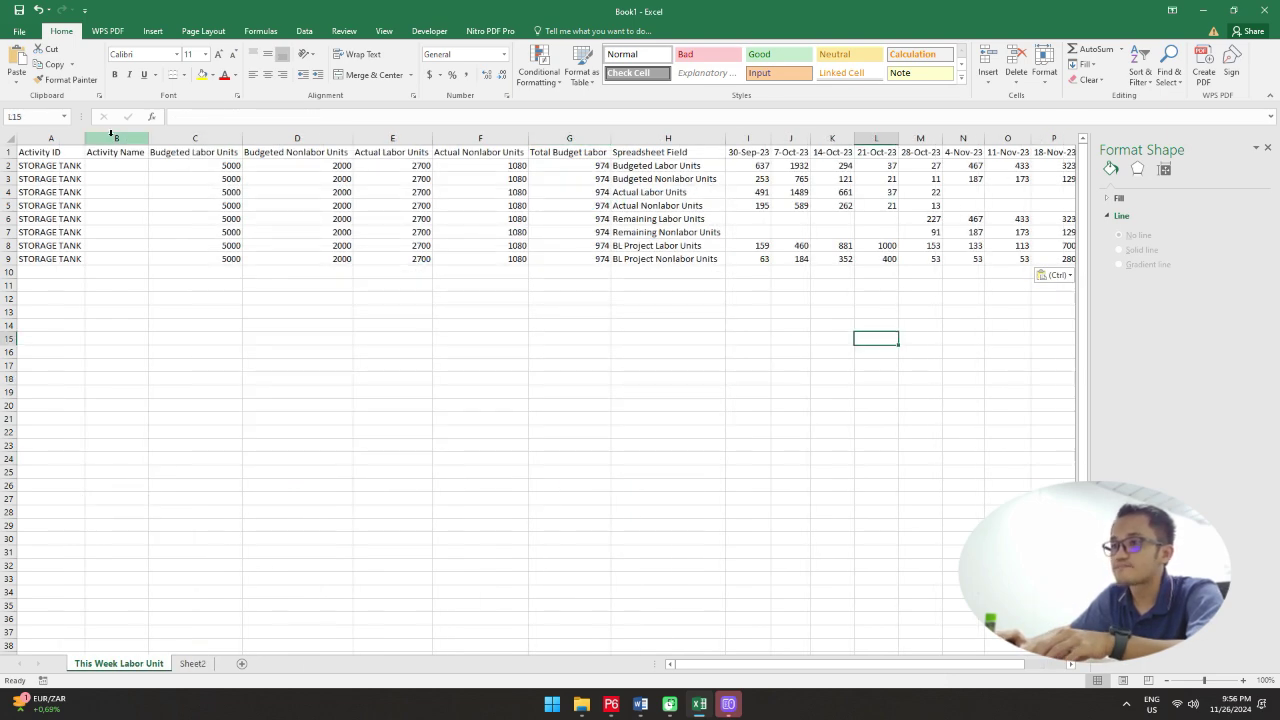
# Step: Hide columns B through G and select the BL Project Labor Units and BL Project Nonlabor Units labels in H8:H9
pyautogui.moveTo(110, 138); pyautogui.dragTo(580, 138)
pyautogui.rightClick(580, 138)
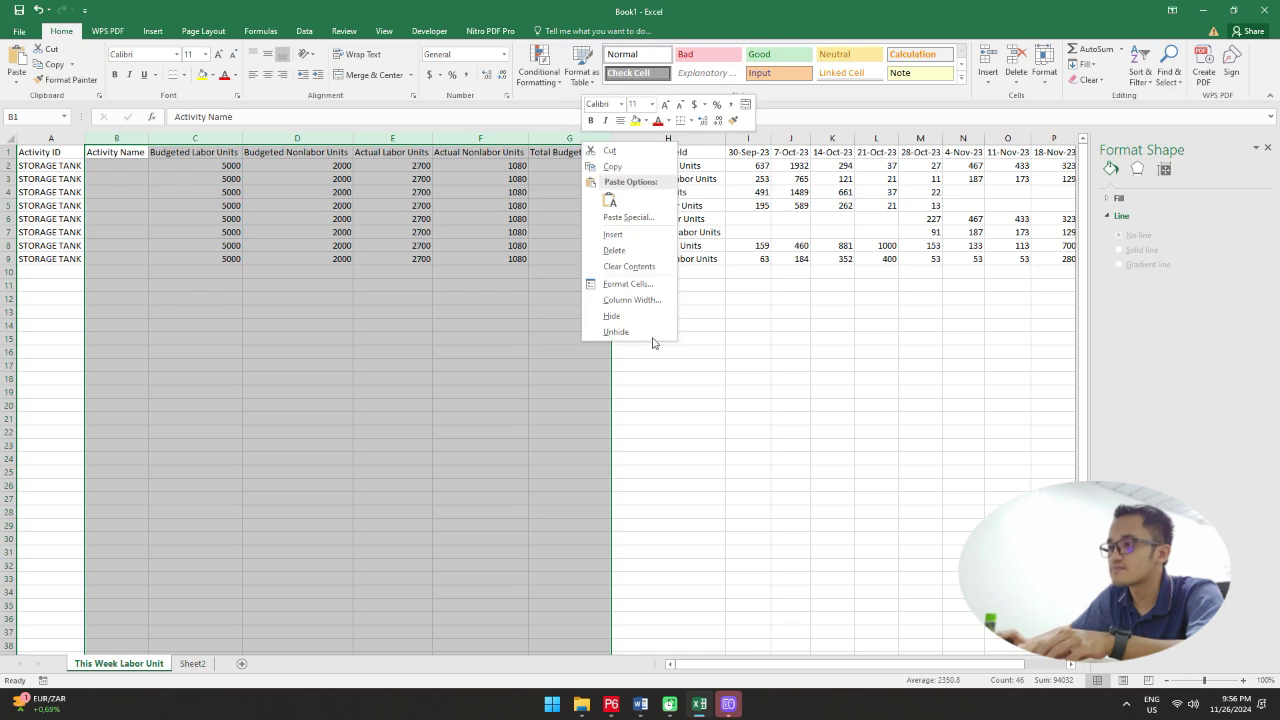
pyautogui.click(645, 318)
pyautogui.click(686, 341)
pyautogui.click(549, 426)
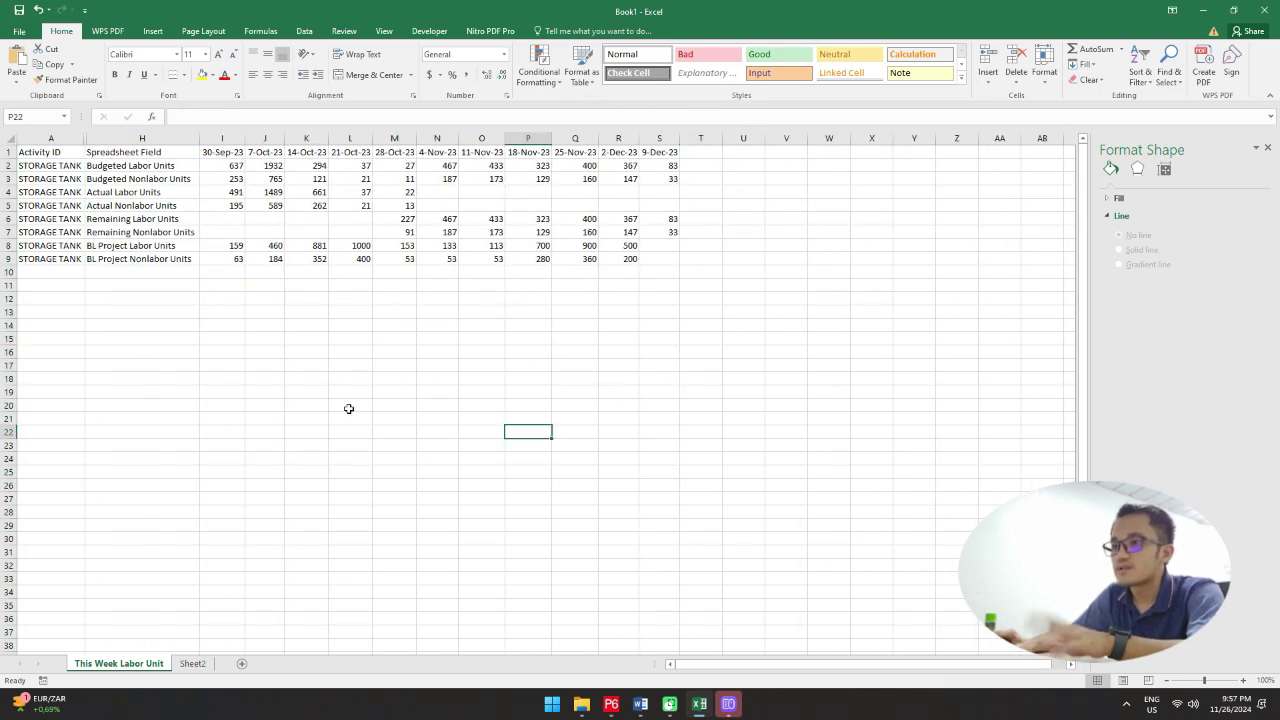
pyautogui.moveTo(148, 246); pyautogui.dragTo(146, 259)
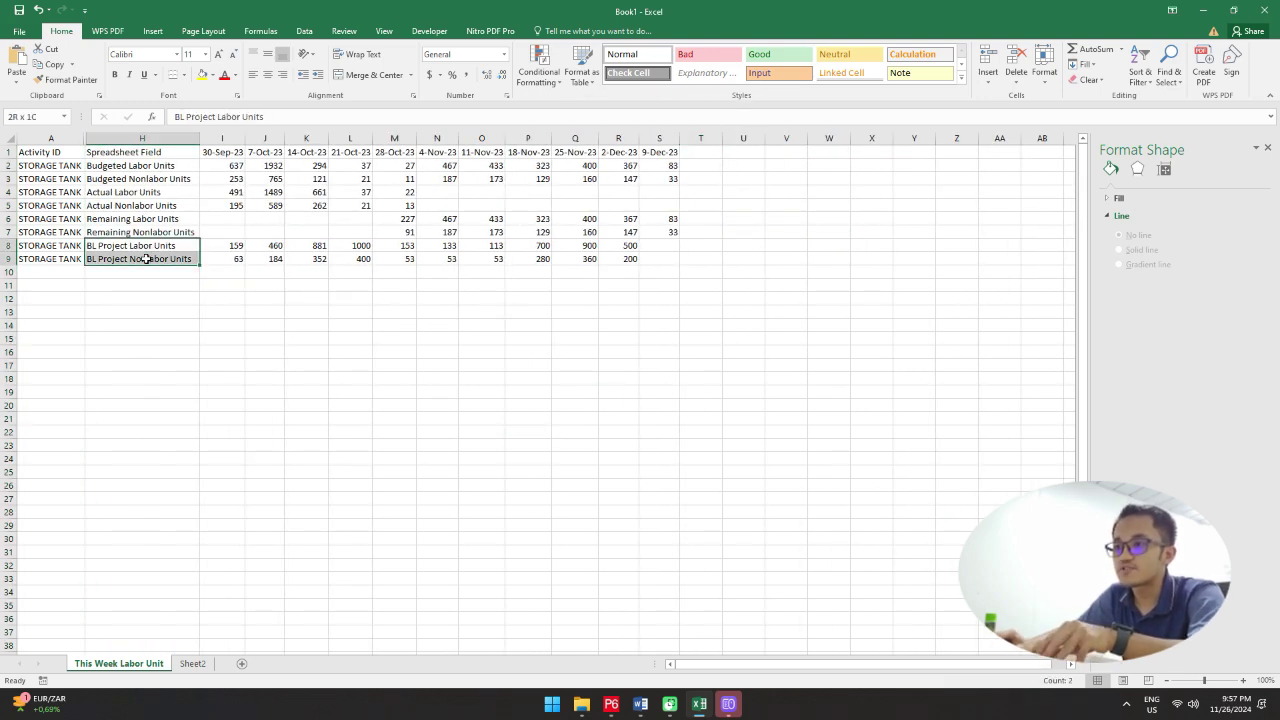
# Step: Review the 30-Sep-23 BL Project and budgeted unit values on the This Week Labor Unit sheet, and return to Sheet2
pyautogui.click(259, 288)
pyautogui.click(229, 248)
pyautogui.keyDown('ctrl'); pyautogui.click(228, 261); pyautogui.keyUp('ctrl')
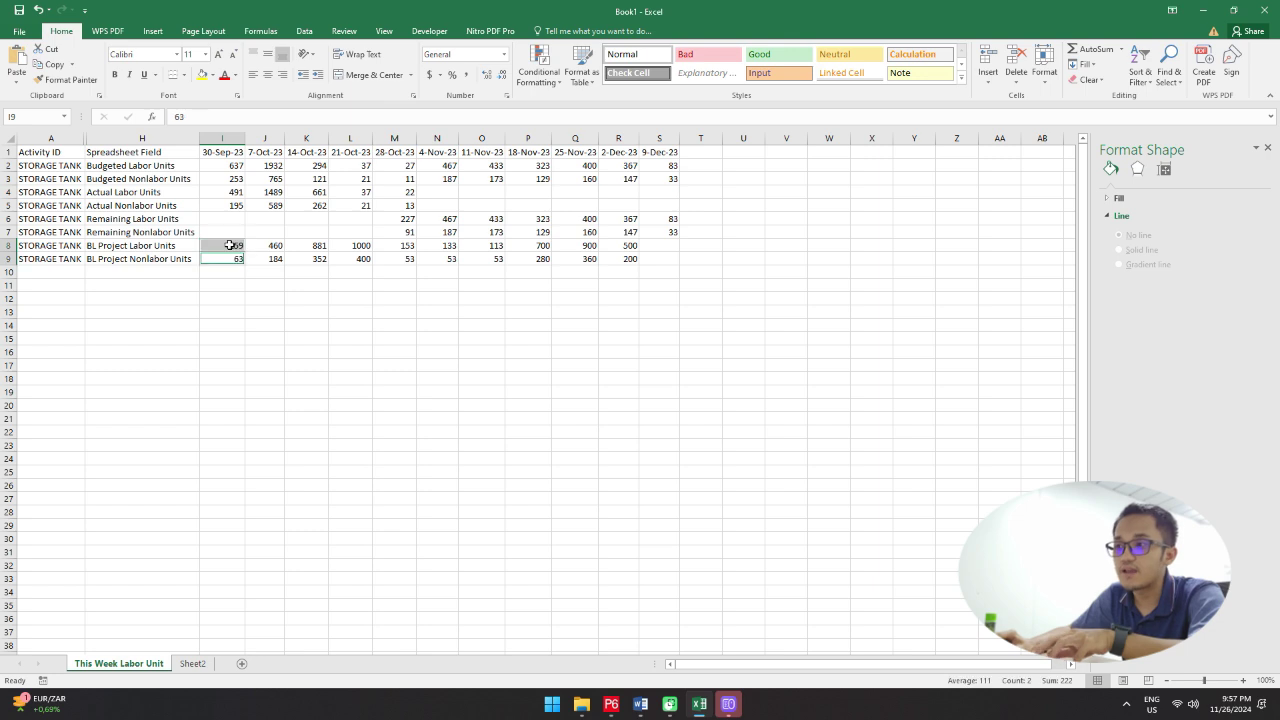
pyautogui.click(234, 167)
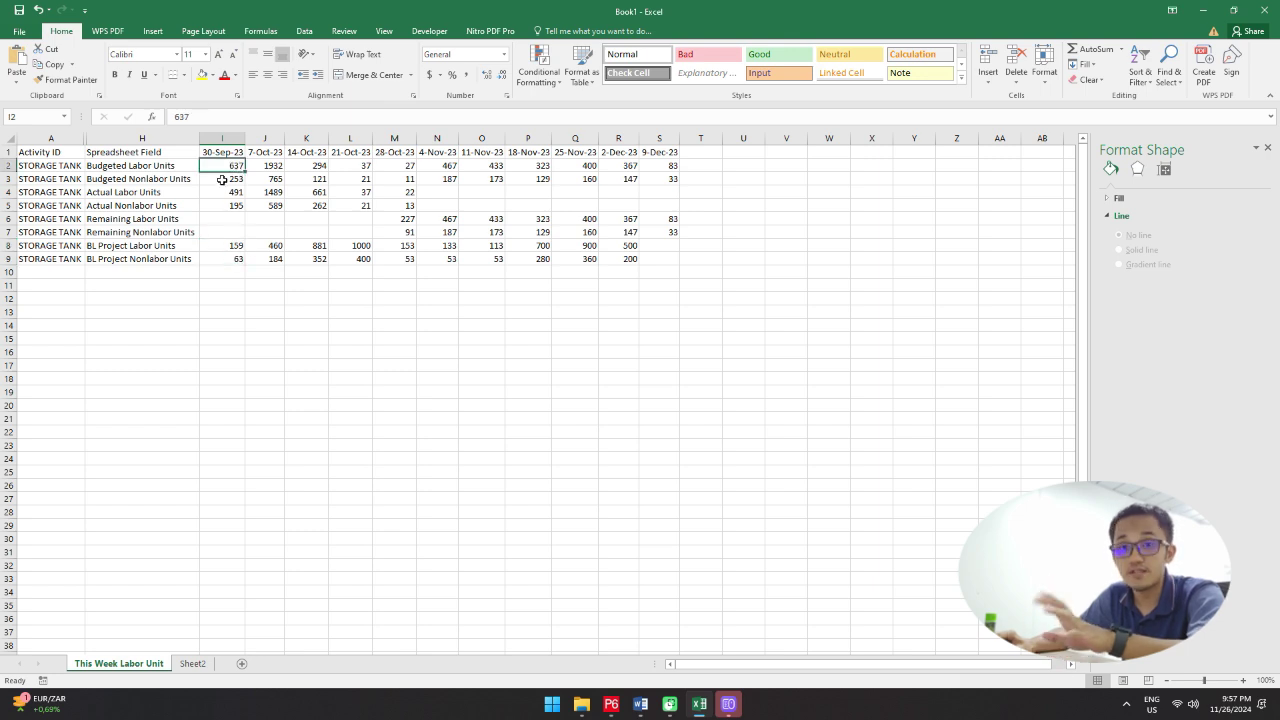
pyautogui.click(192, 664)
pyautogui.click(332, 577)
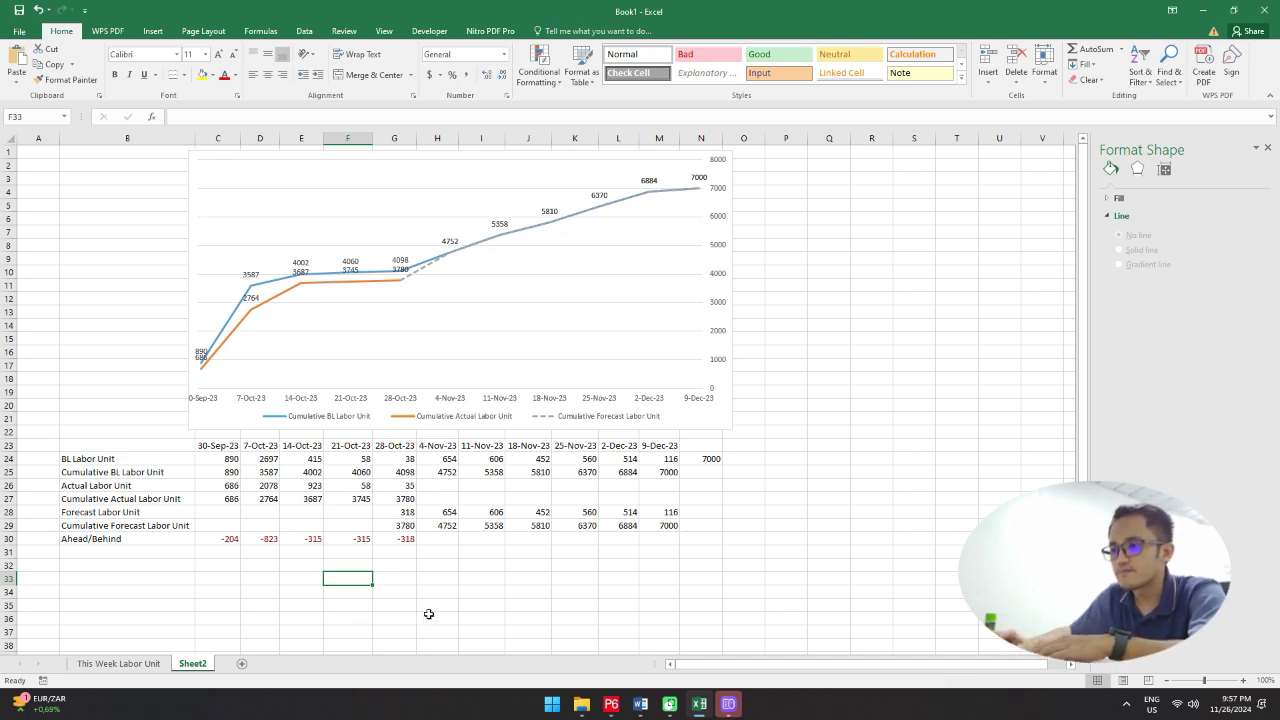
# Step: Change the BL Labor Unit formula in C24 to =SUM('This Week Labor Unit'!I8:I9) and fill it across to M24
pyautogui.click(219, 460)
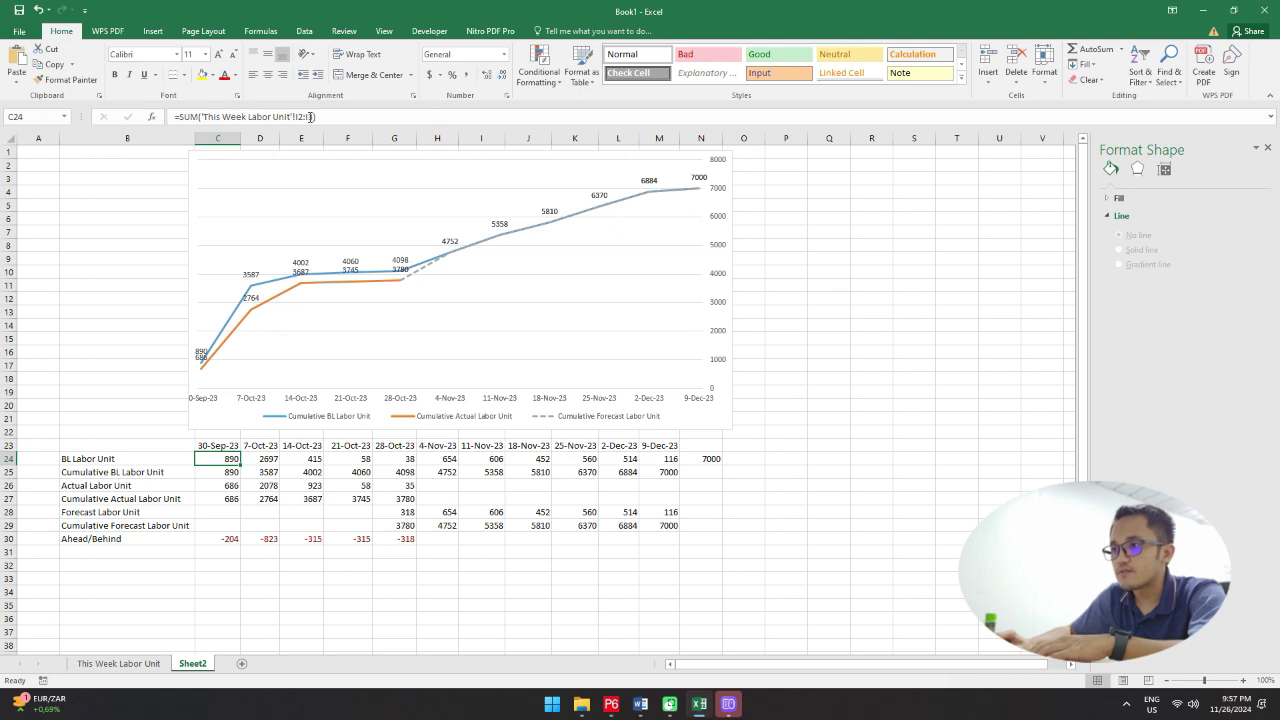
pyautogui.moveTo(311, 117); pyautogui.dragTo(202, 119)
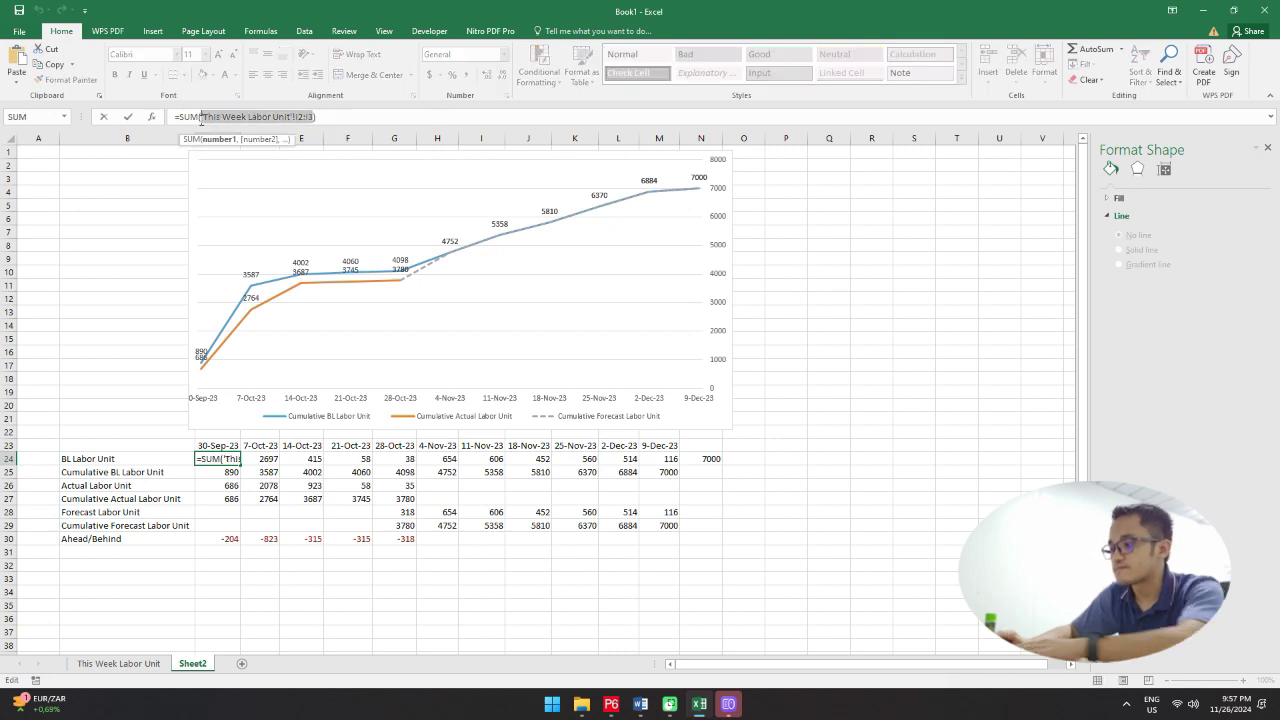
pyautogui.press('BackSpace')
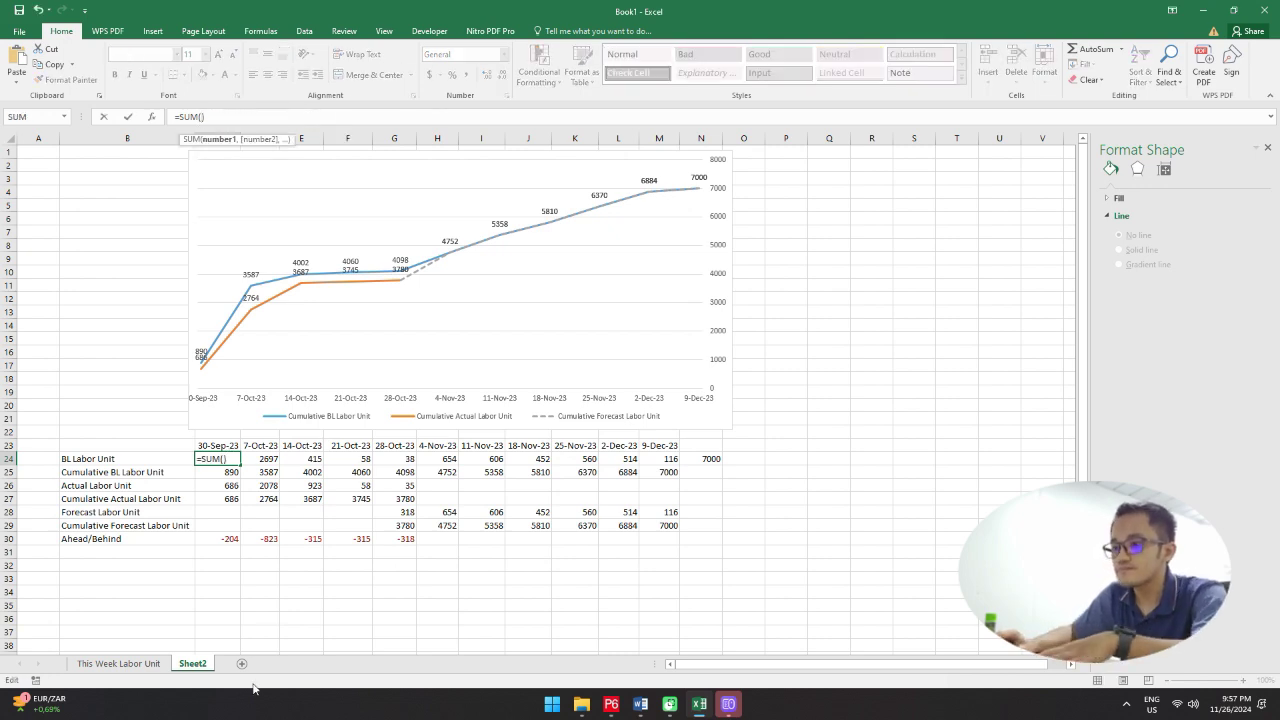
pyautogui.click(118, 664)
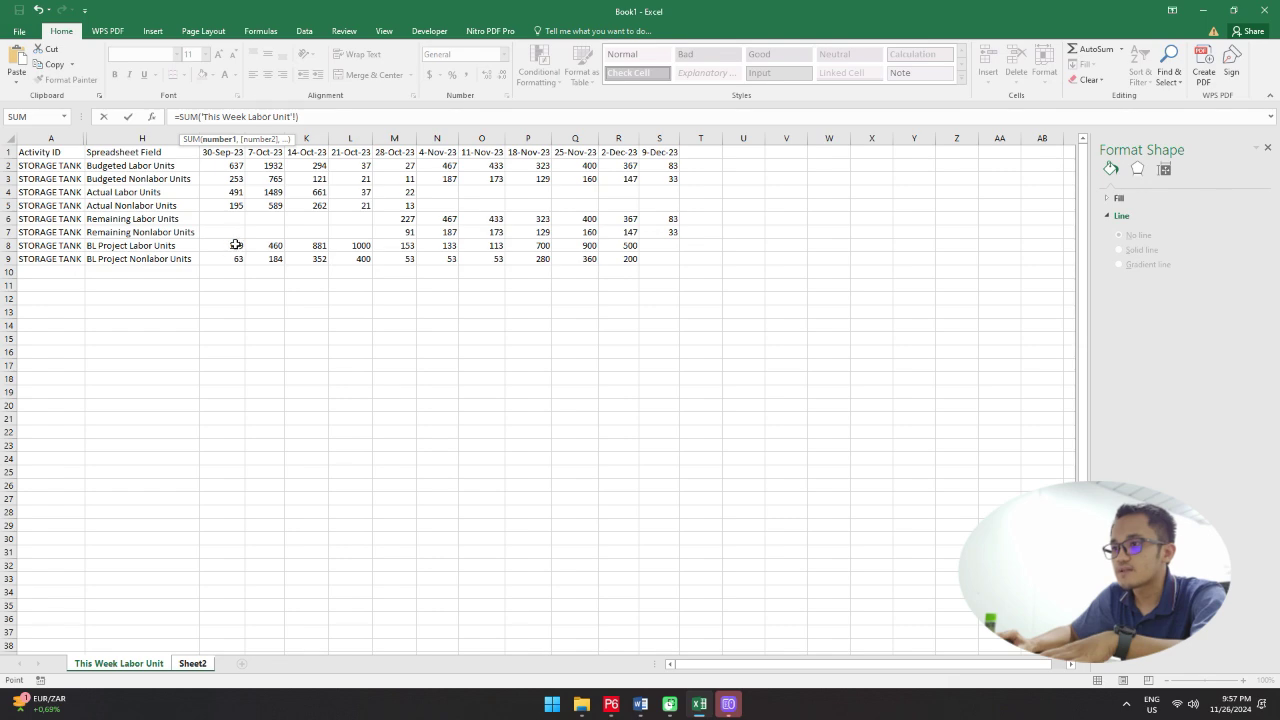
pyautogui.moveTo(234, 246); pyautogui.dragTo(234, 259)
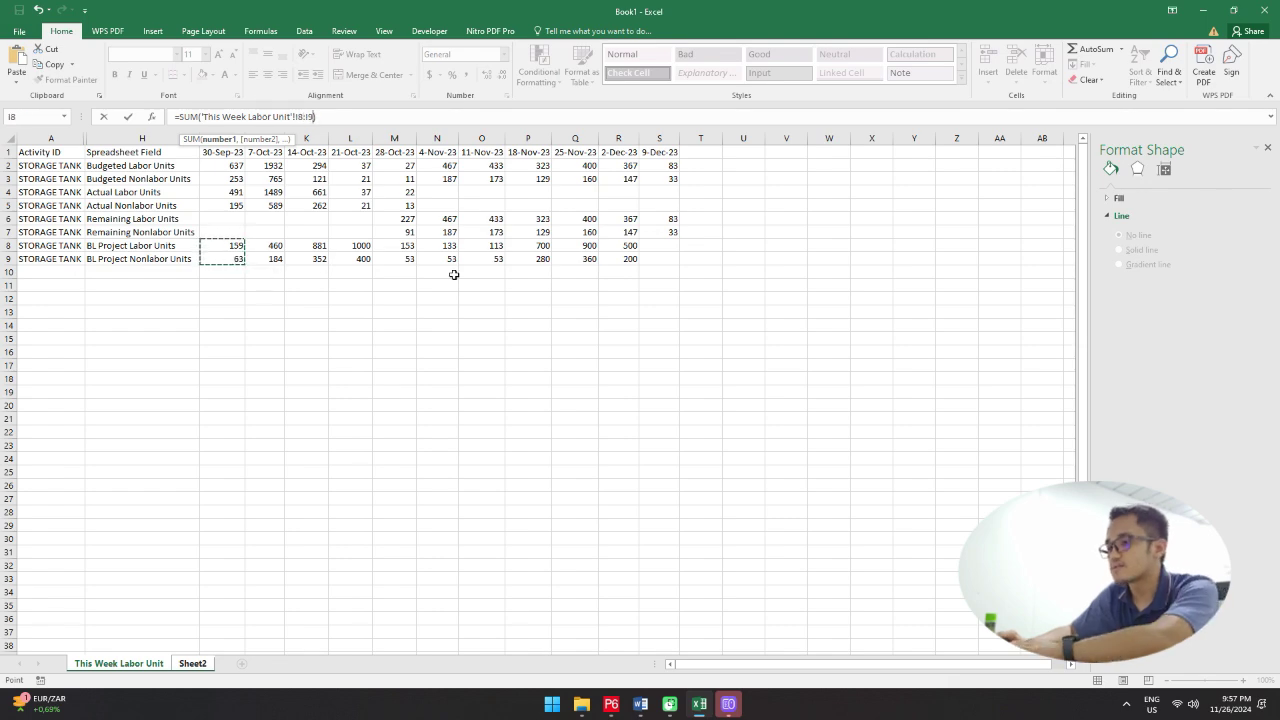
pyautogui.press('Return')
pyautogui.click(228, 459)
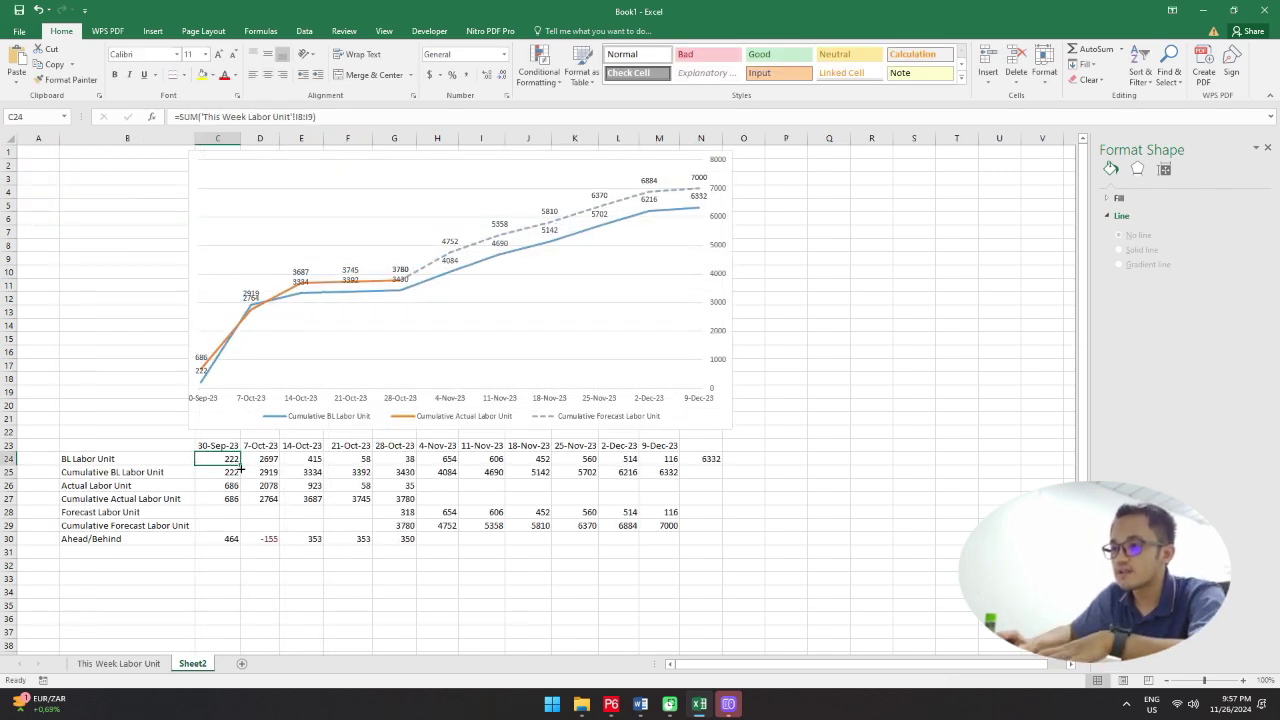
pyautogui.moveTo(241, 466); pyautogui.dragTo(700, 487)
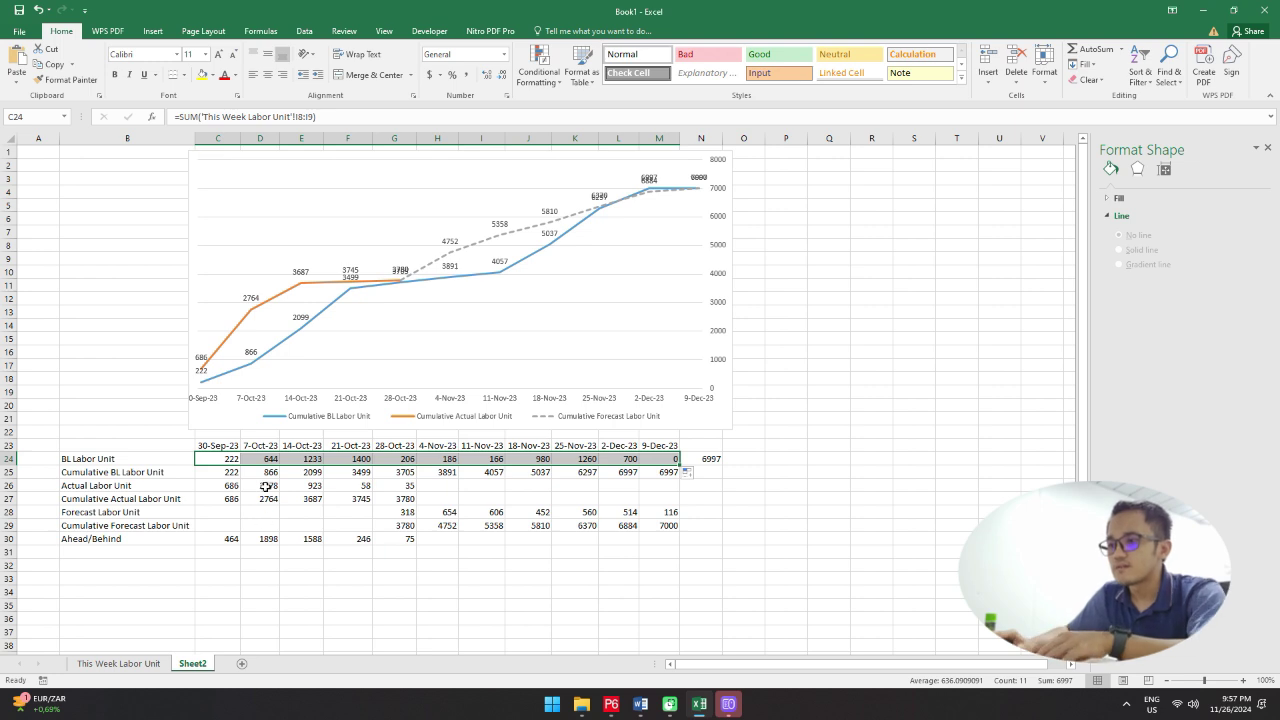
# Step: Check the 30-Sep-23 formulas of the Actual and Cumulative Actual Labor Unit rows against the actual curve in the chart
pyautogui.click(220, 500)
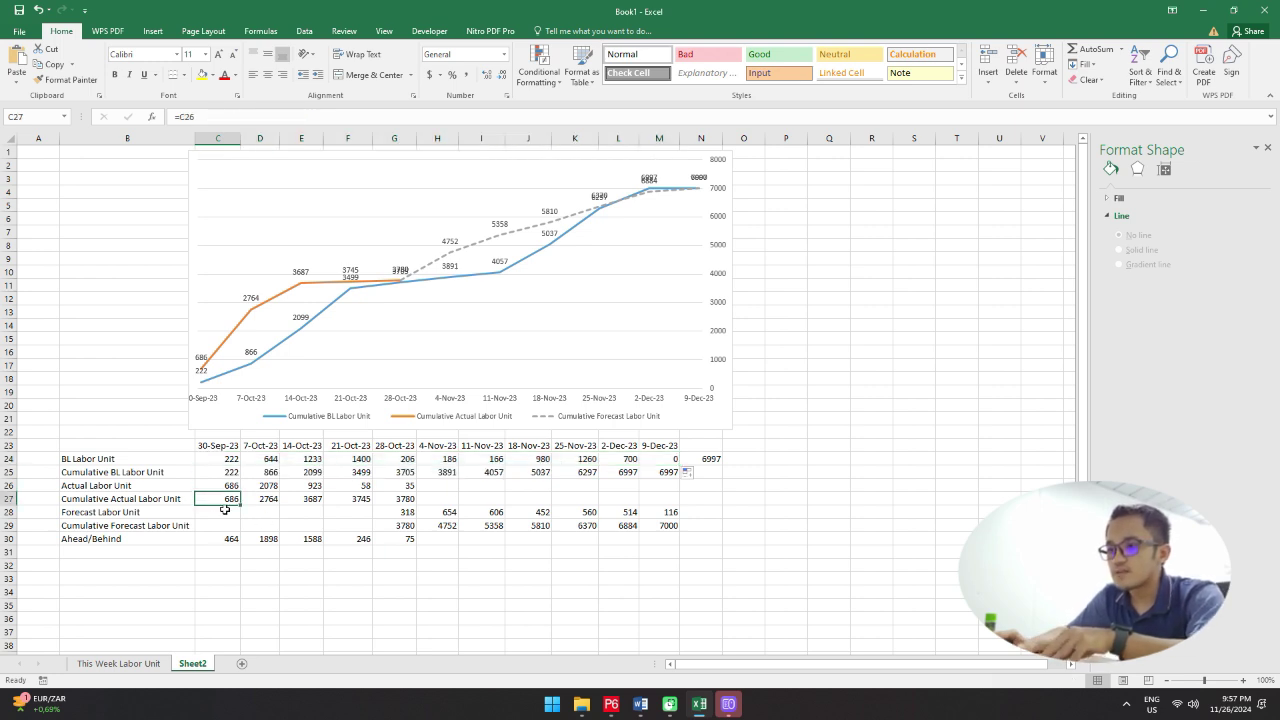
pyautogui.click(226, 485)
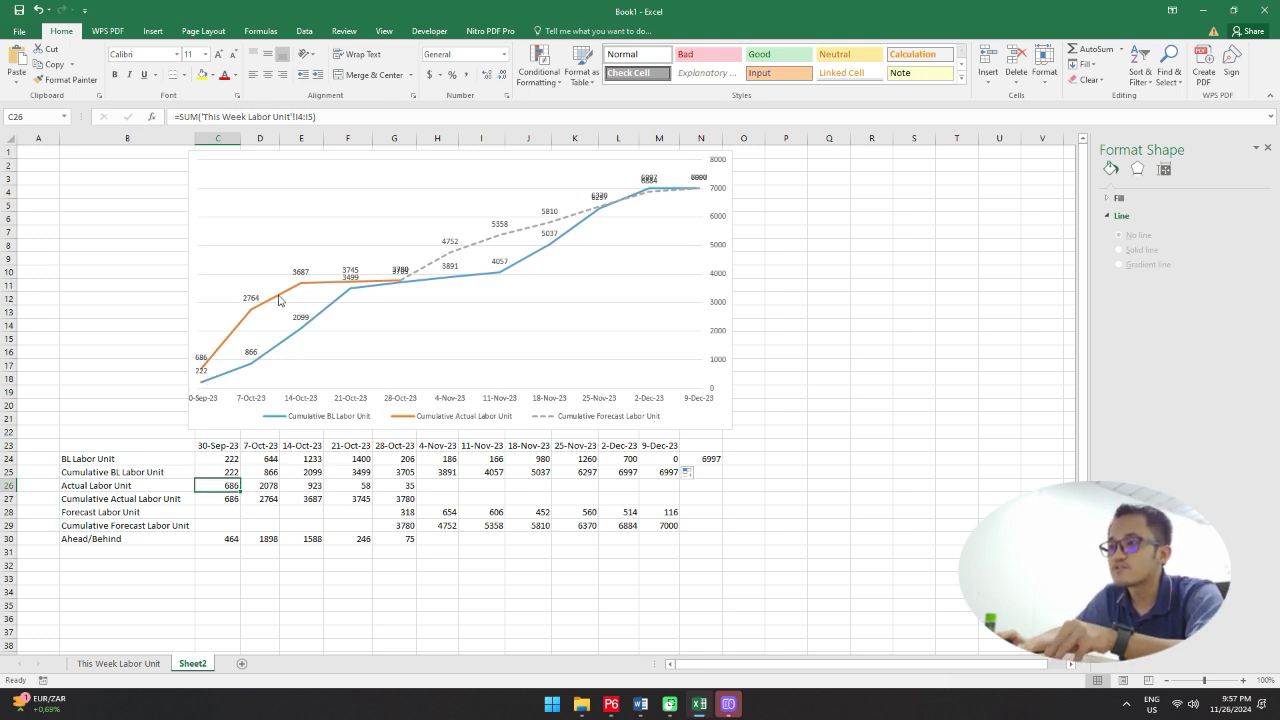
pyautogui.moveTo(394, 289)
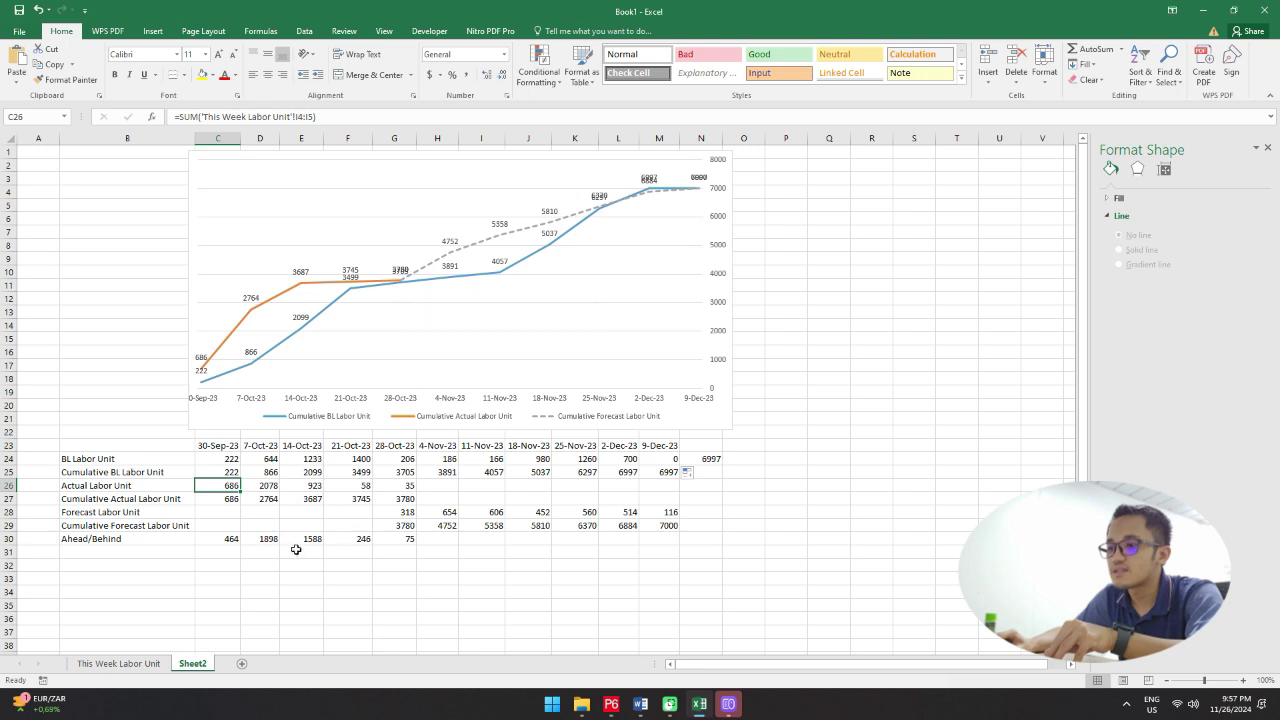
pyautogui.moveTo(217, 539); pyautogui.dragTo(397, 535)
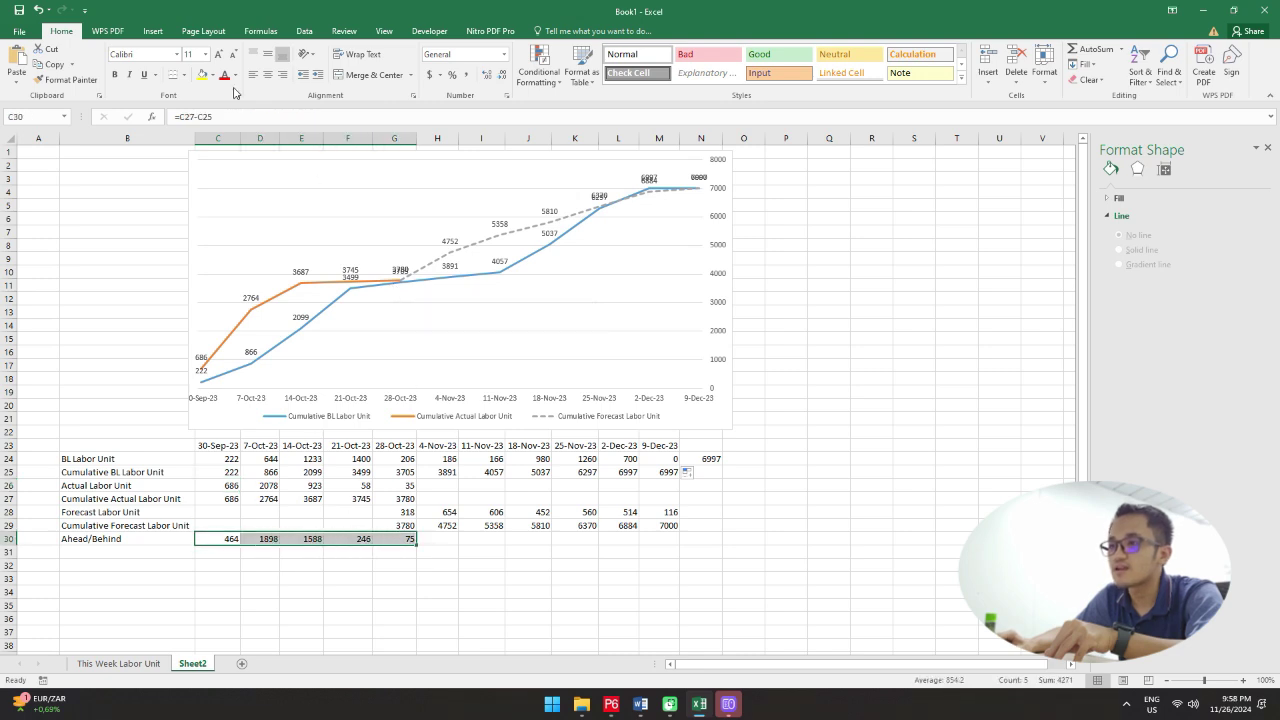
pyautogui.click(212, 75)
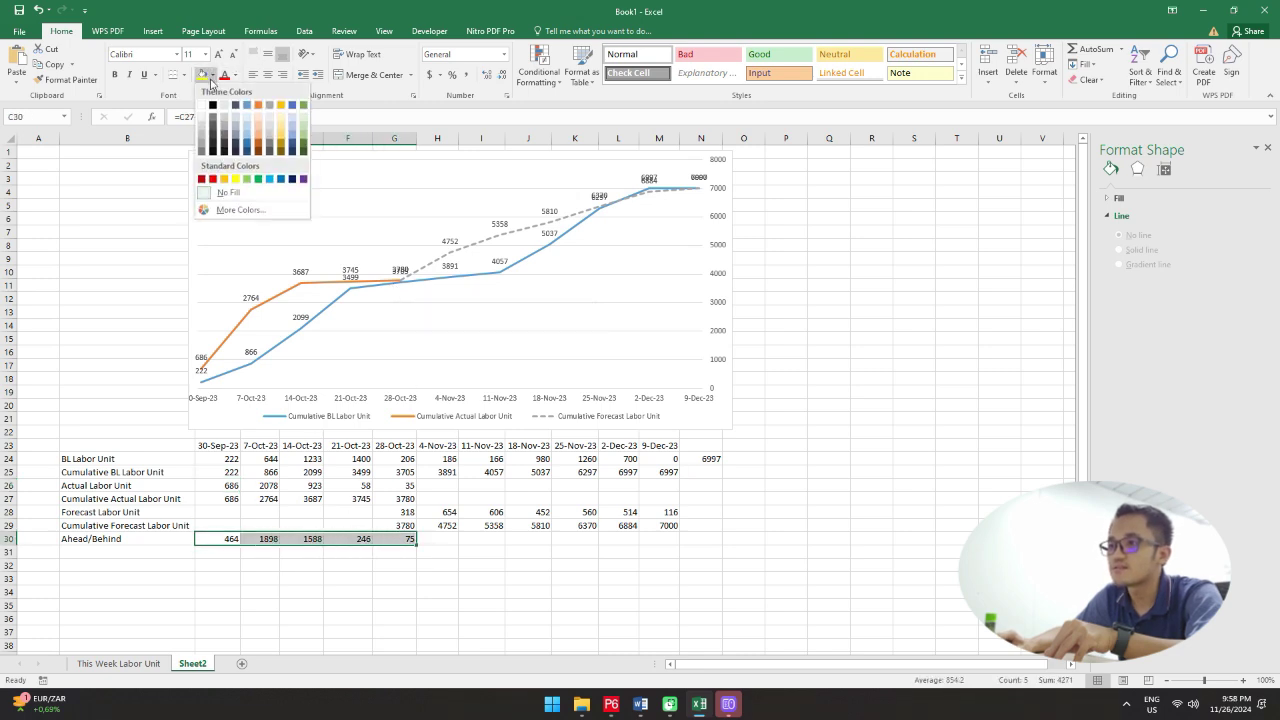
pyautogui.click(931, 277)
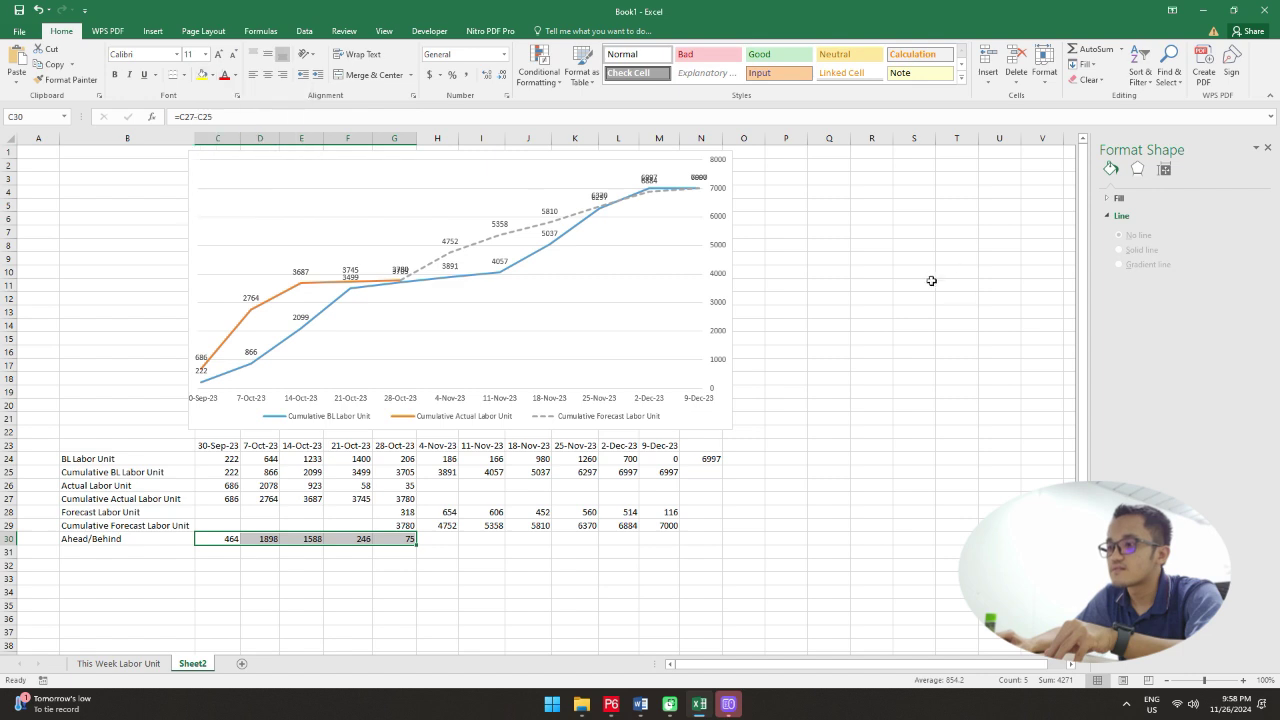
pyautogui.click(395, 603)
pyautogui.moveTo(408, 540); pyautogui.dragTo(228, 538)
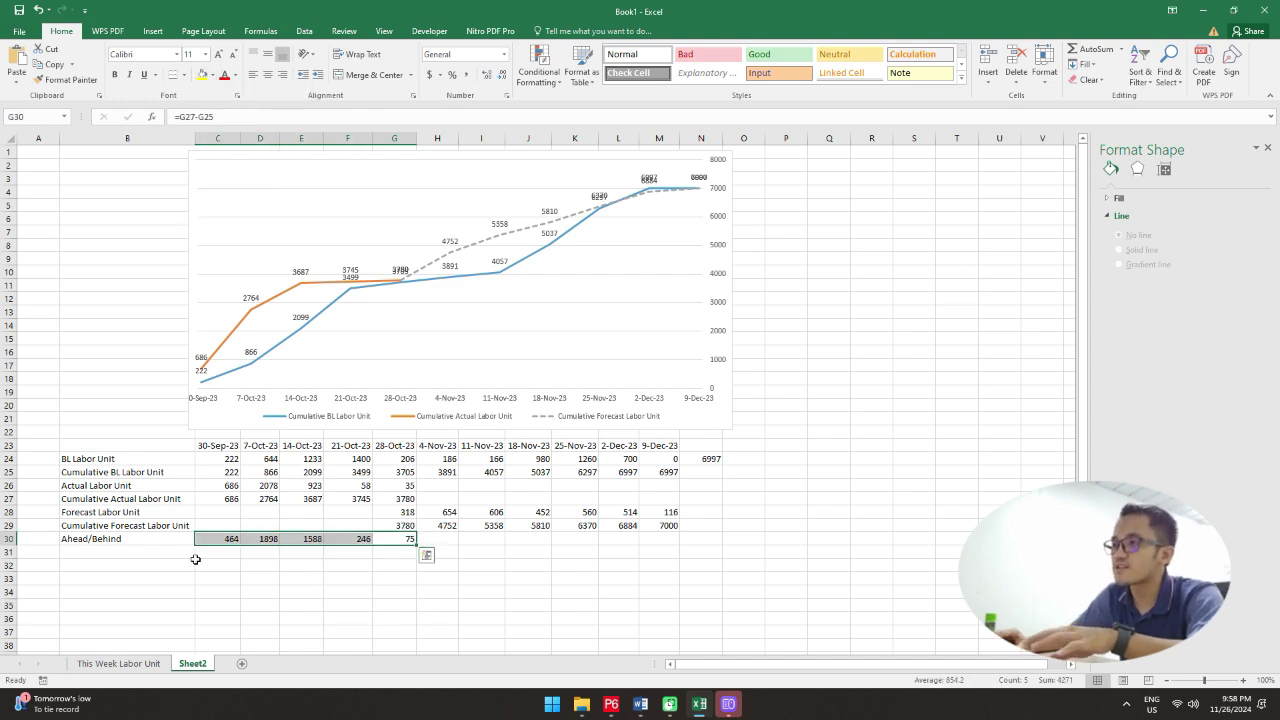
pyautogui.click(538, 64)
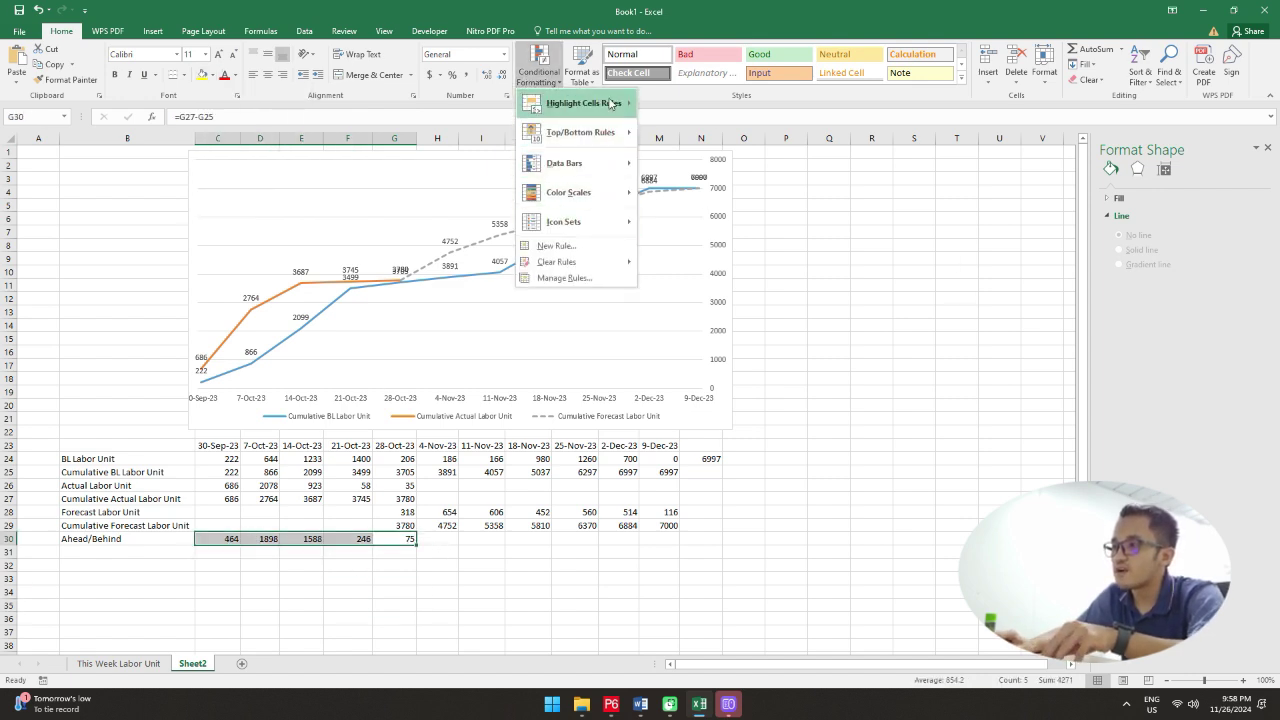
pyautogui.moveTo(608, 103)
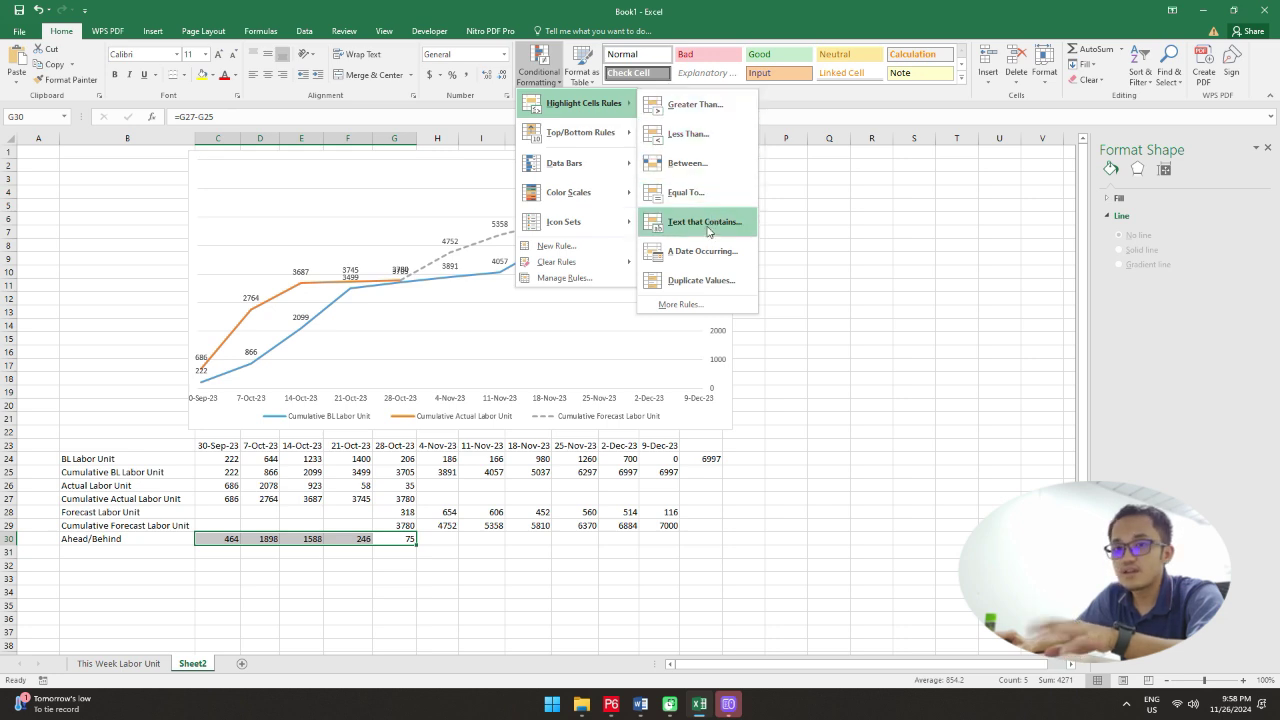
pyautogui.click(293, 562)
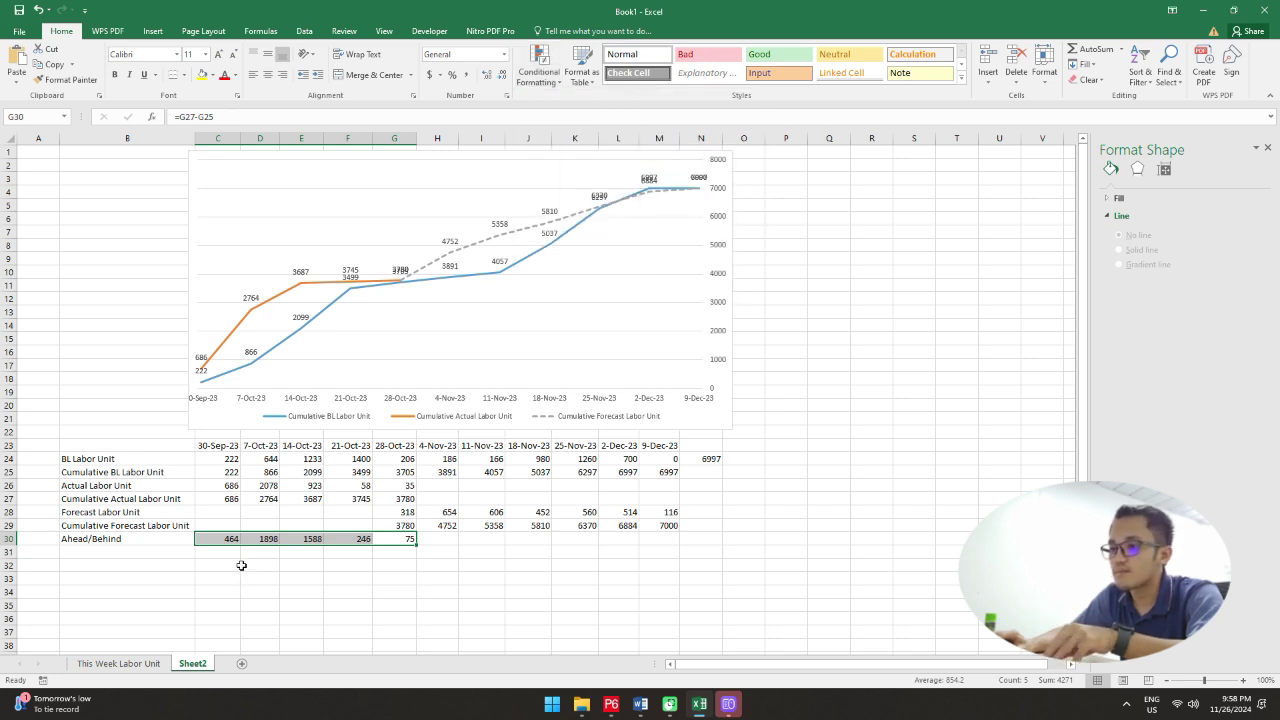
# Step: Add a Greater Than 0 conditional formatting rule with Green Fill with Dark Green Text to the Ahead/Behind cells C30:M30
pyautogui.moveTo(229, 538); pyautogui.dragTo(663, 538)
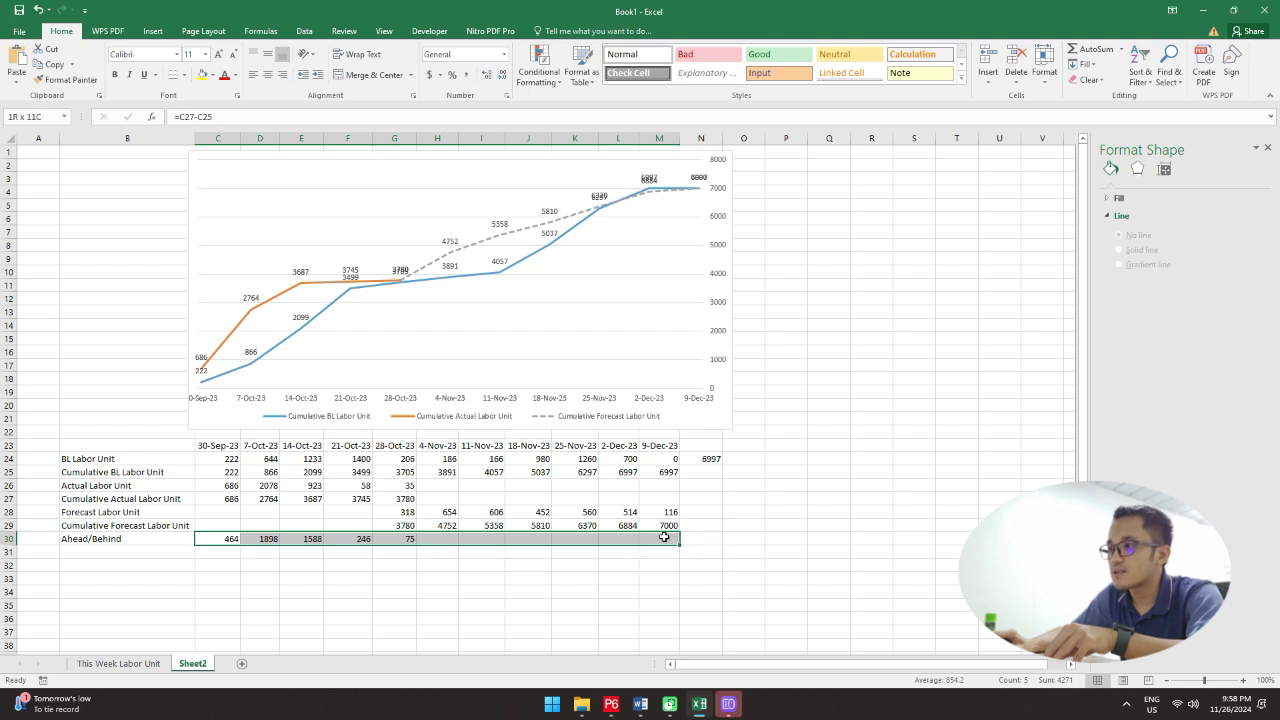
pyautogui.click(539, 68)
pyautogui.moveTo(593, 108)
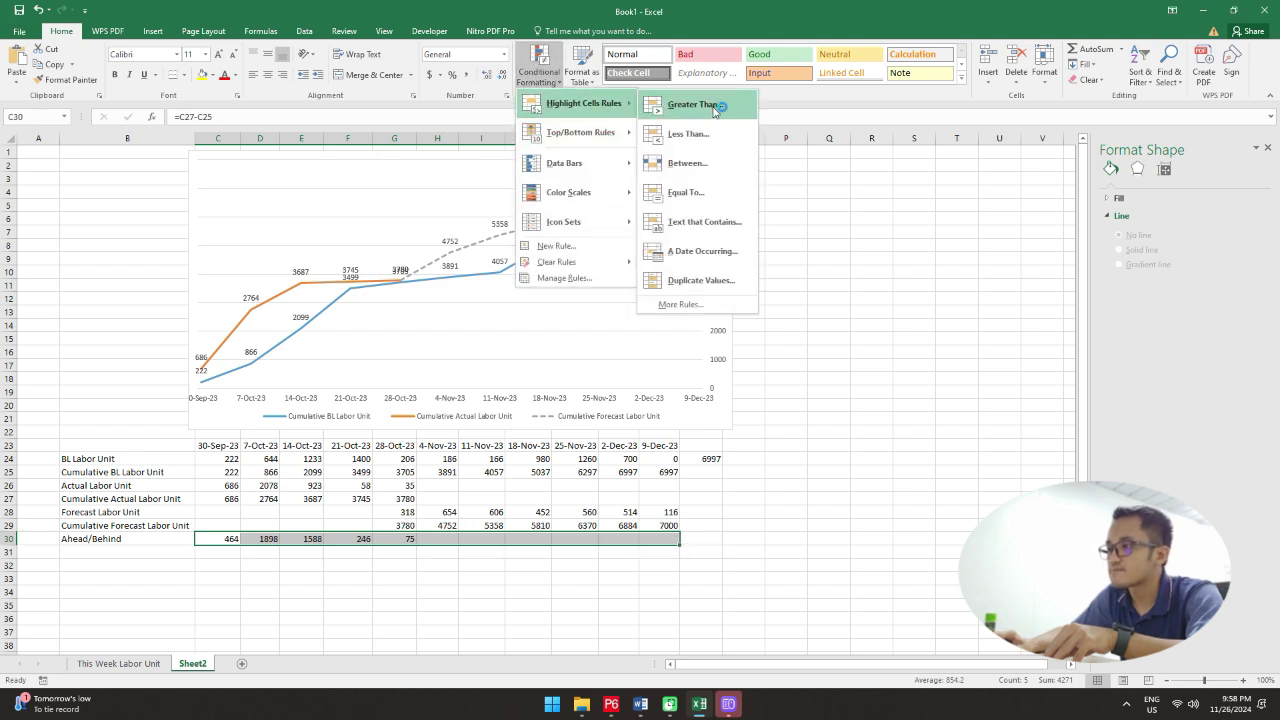
pyautogui.click(714, 103)
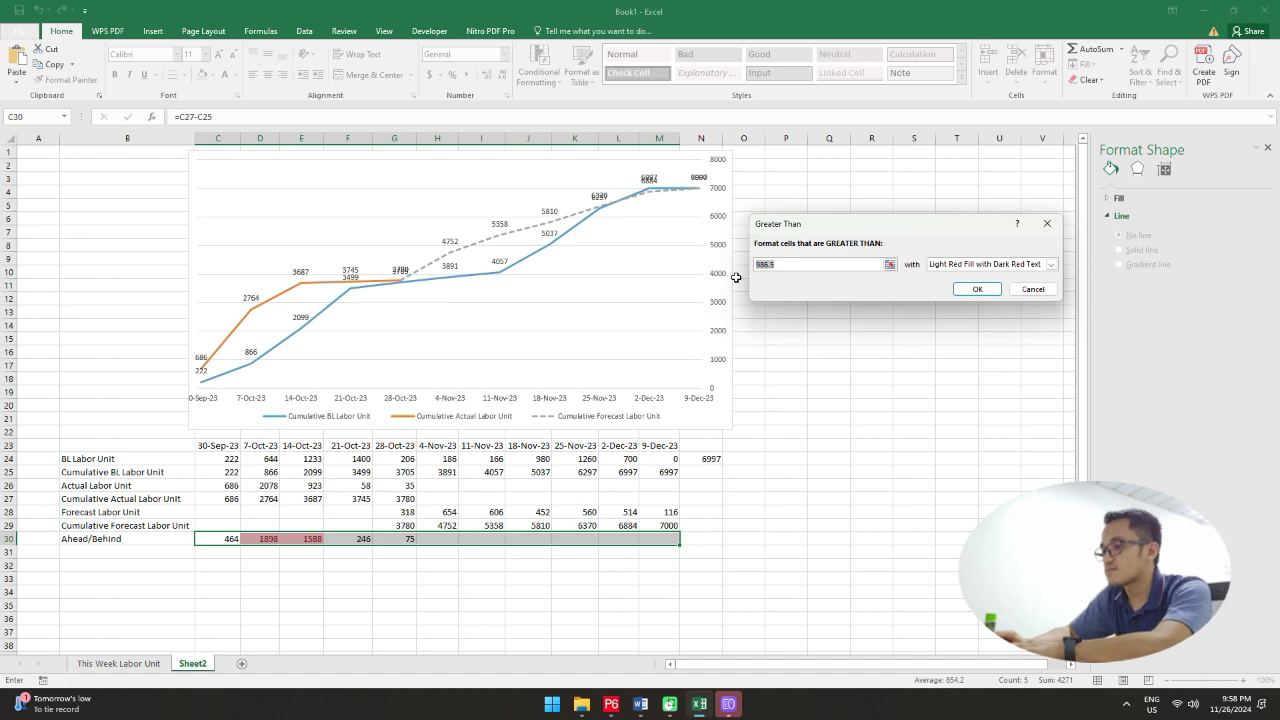
pyautogui.write('0')
pyautogui.click(1050, 265)
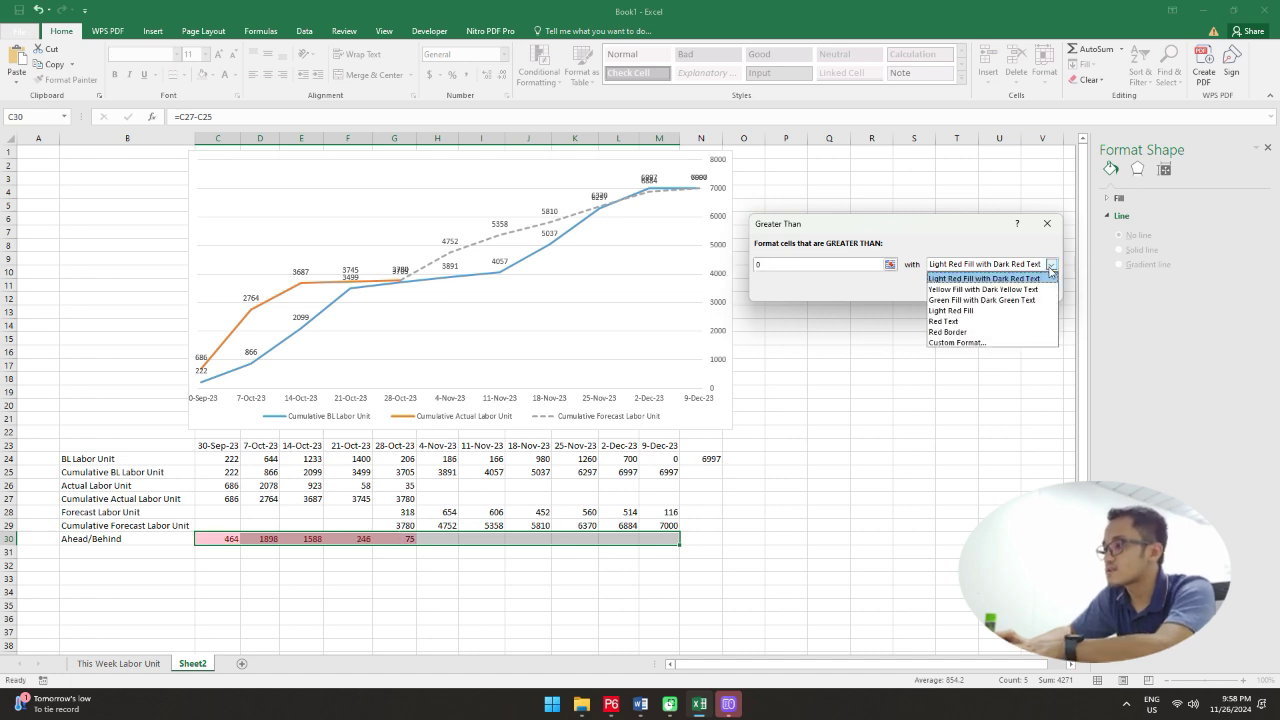
pyautogui.click(988, 311)
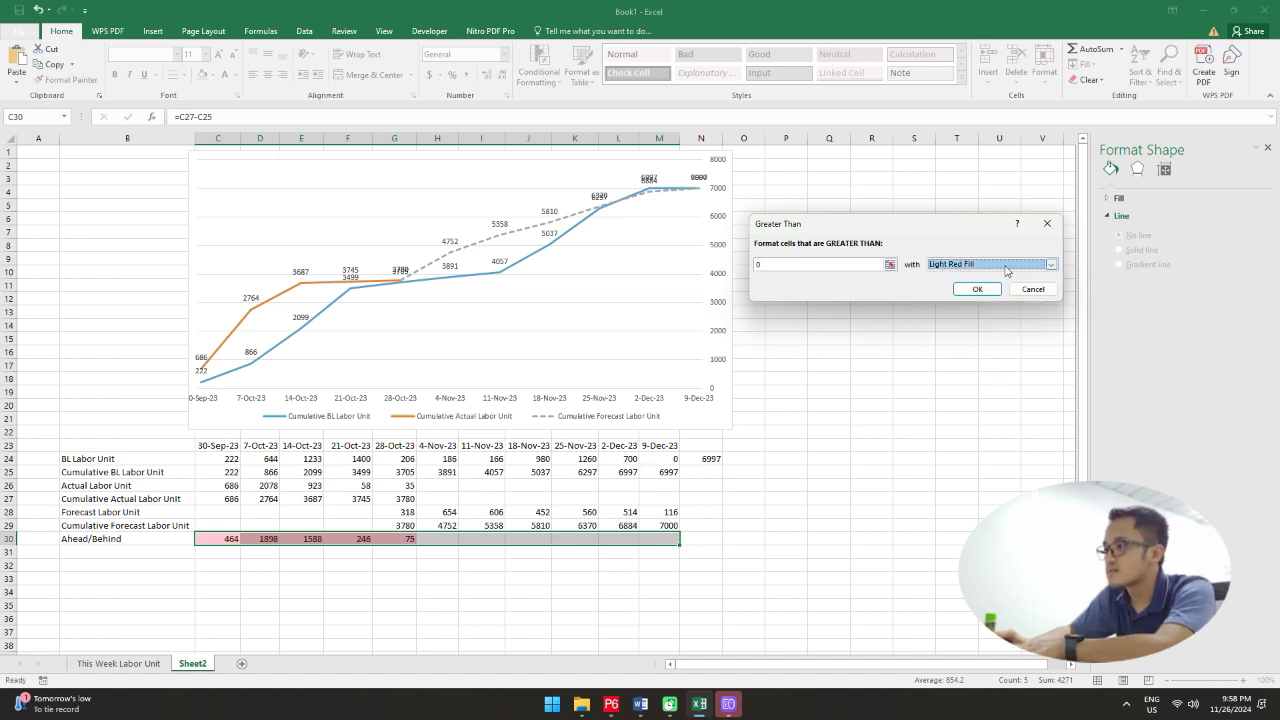
pyautogui.click(1050, 264)
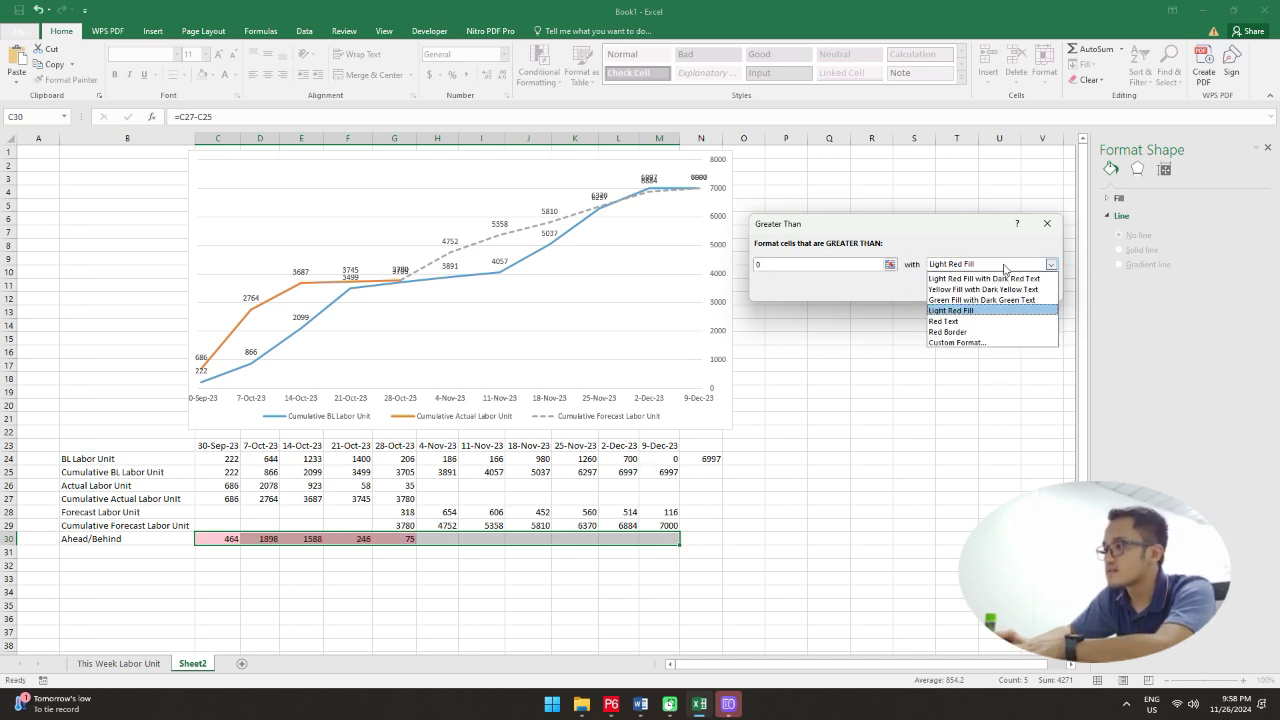
pyautogui.click(983, 300)
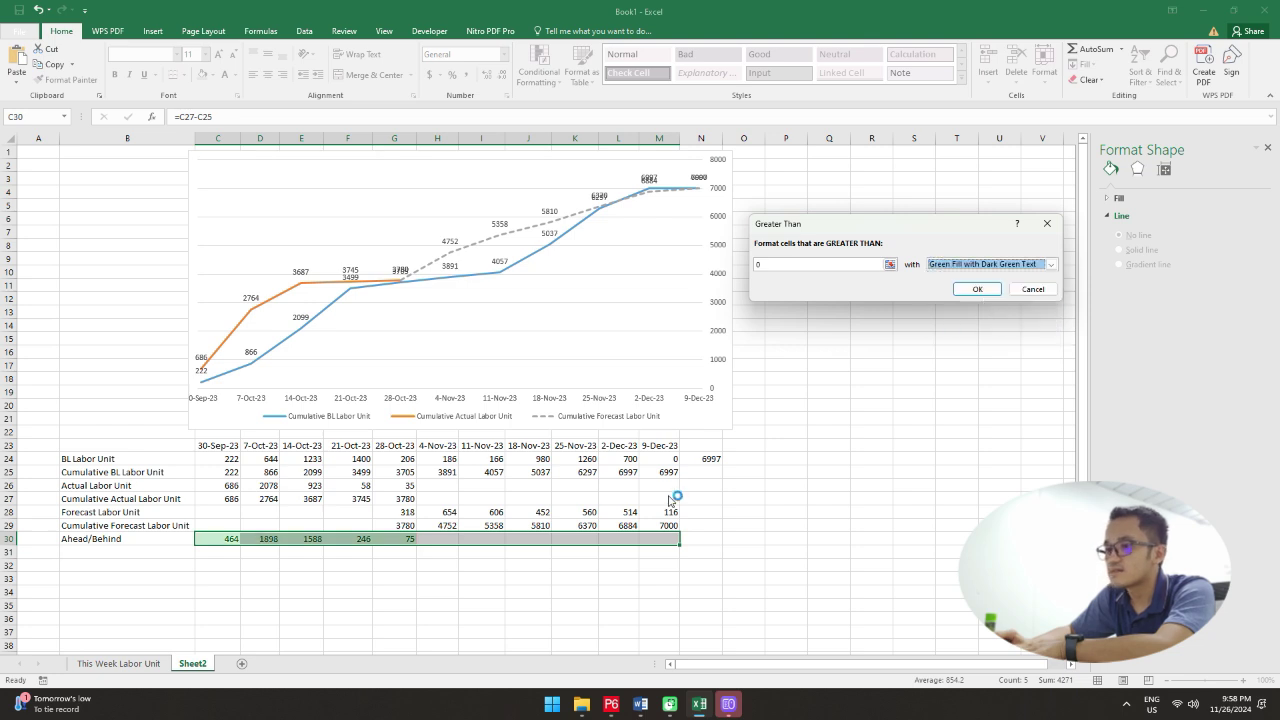
pyautogui.click(977, 289)
pyautogui.click(750, 538)
pyautogui.moveTo(395, 538); pyautogui.dragTo(213, 540)
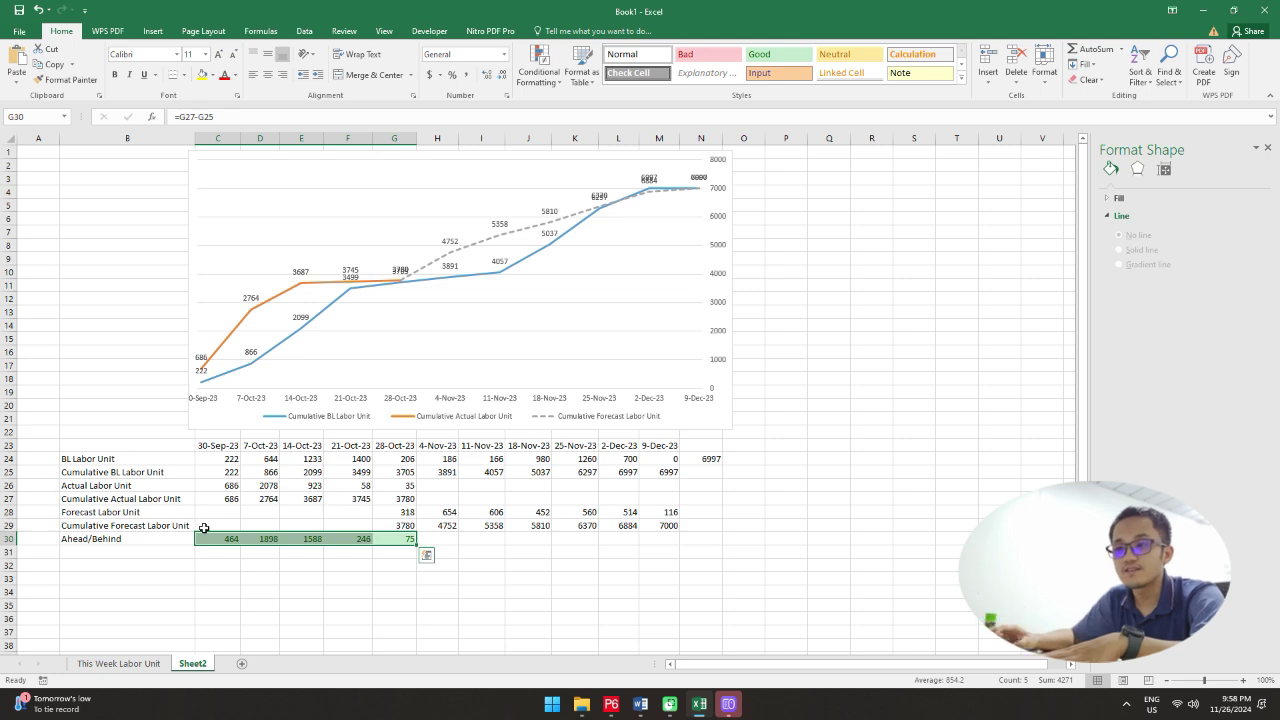
pyautogui.click(362, 576)
# Step: Compare the BL Labor Unit row and its total in N24 with the final Cumulative Forecast Labor Unit value in M29
pyautogui.click(665, 461)
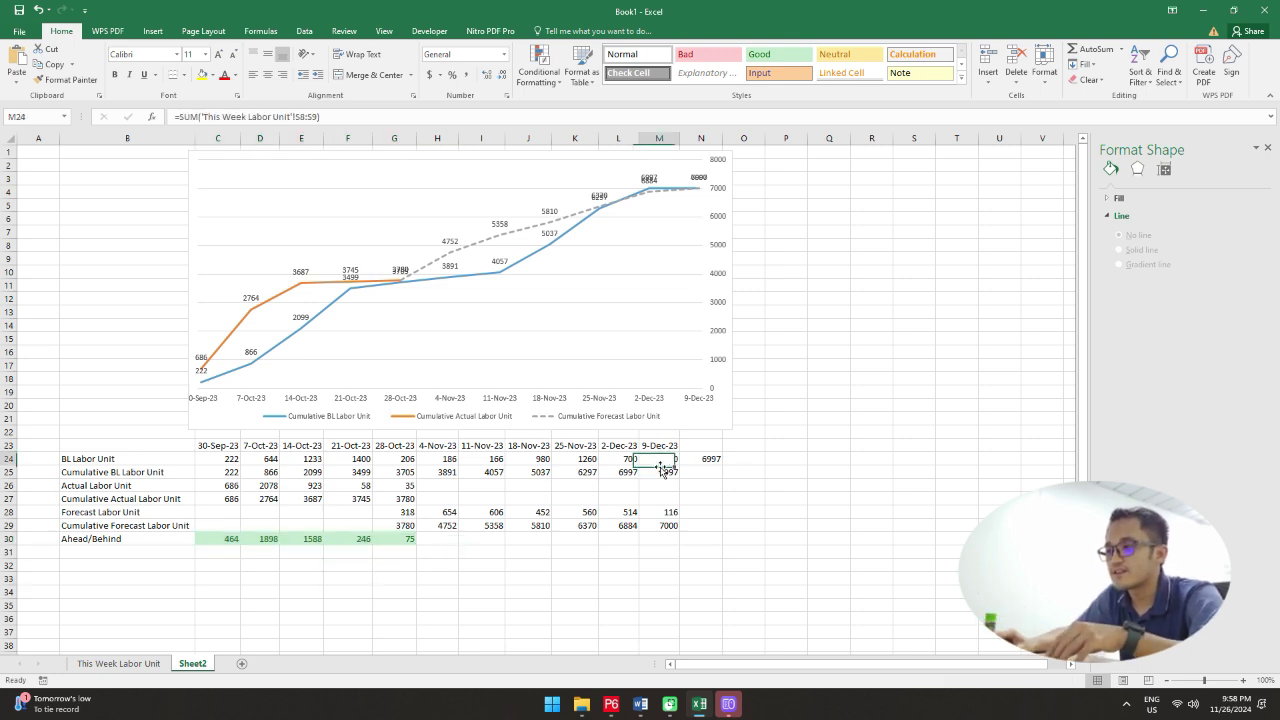
pyautogui.moveTo(655, 458); pyautogui.dragTo(218, 460)
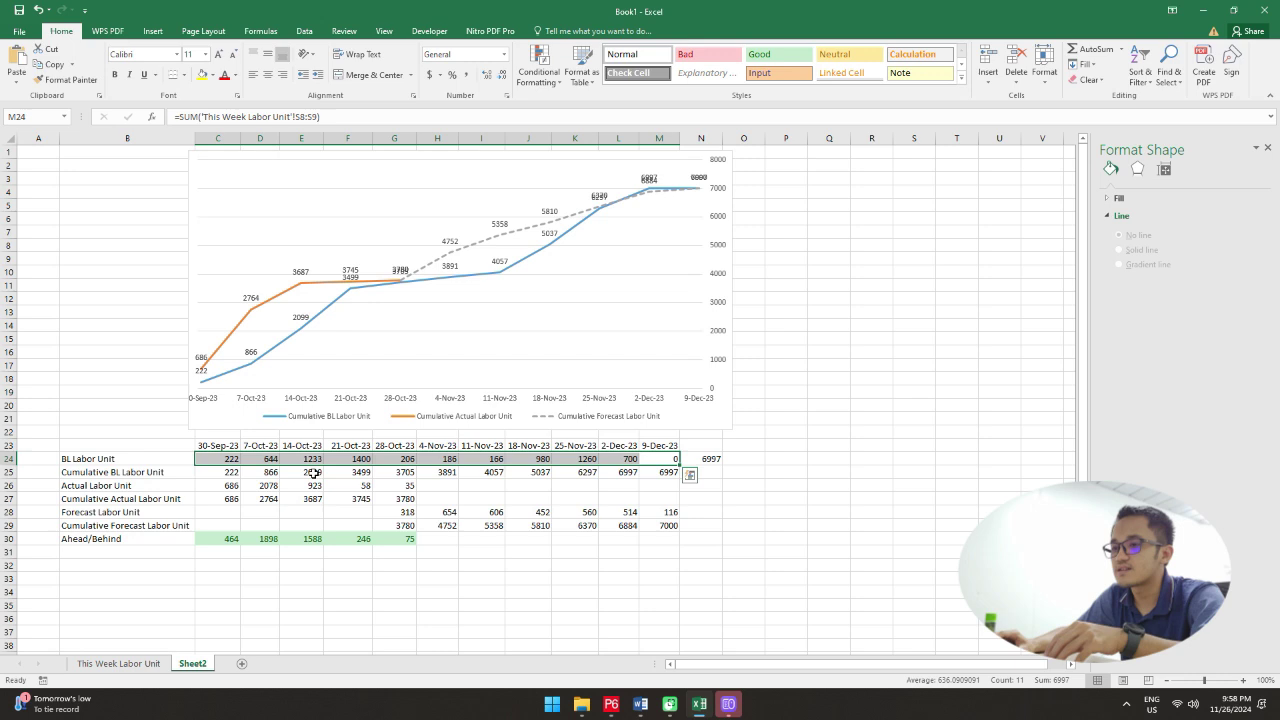
pyautogui.click(716, 458)
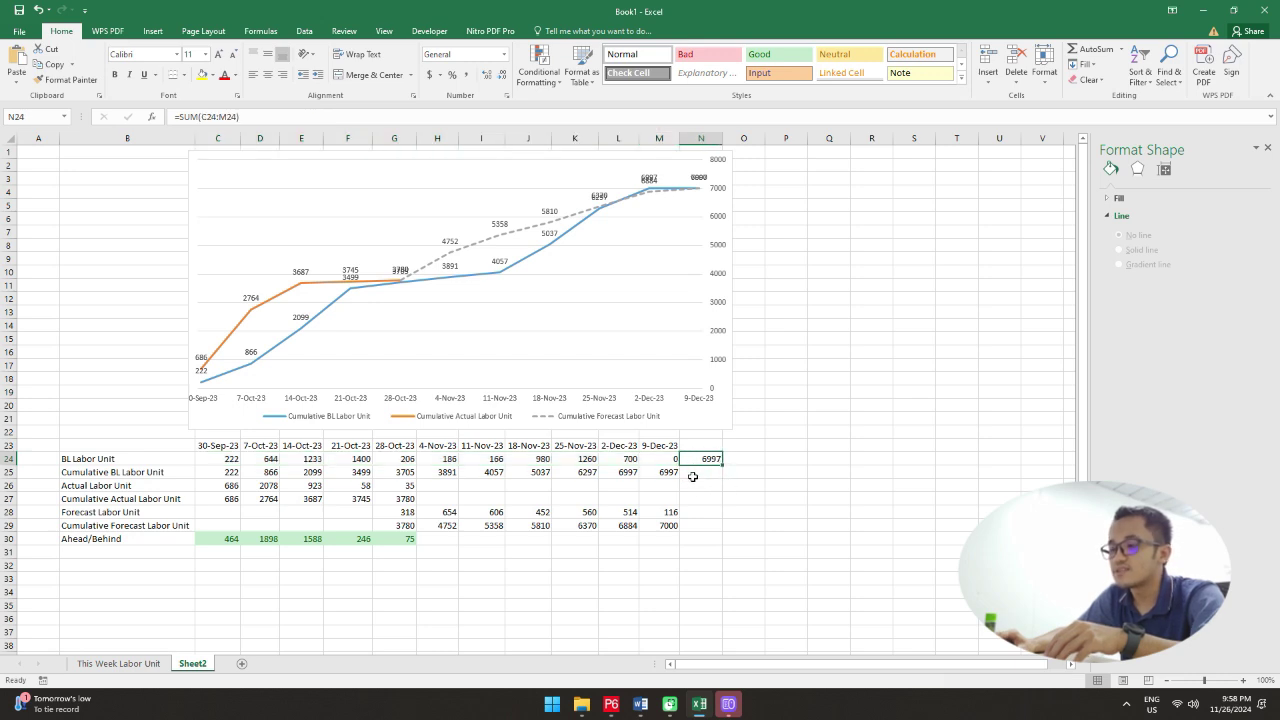
pyautogui.click(730, 527)
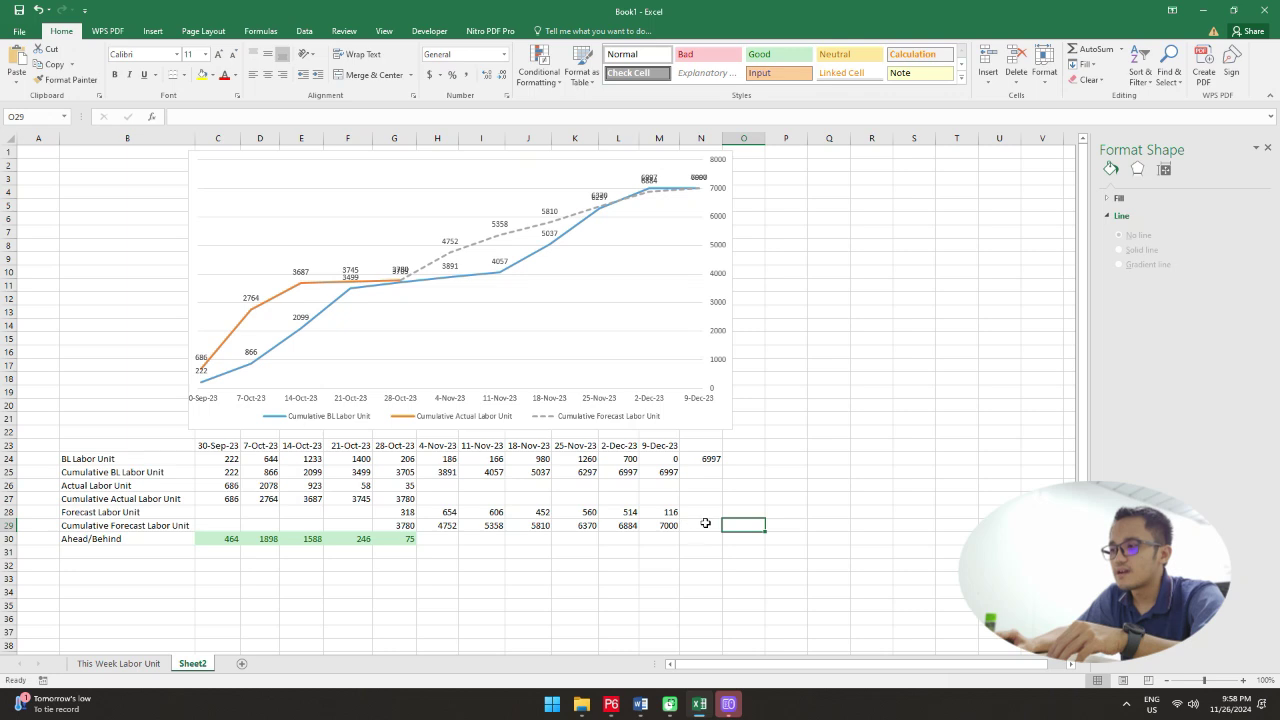
pyautogui.click(700, 524)
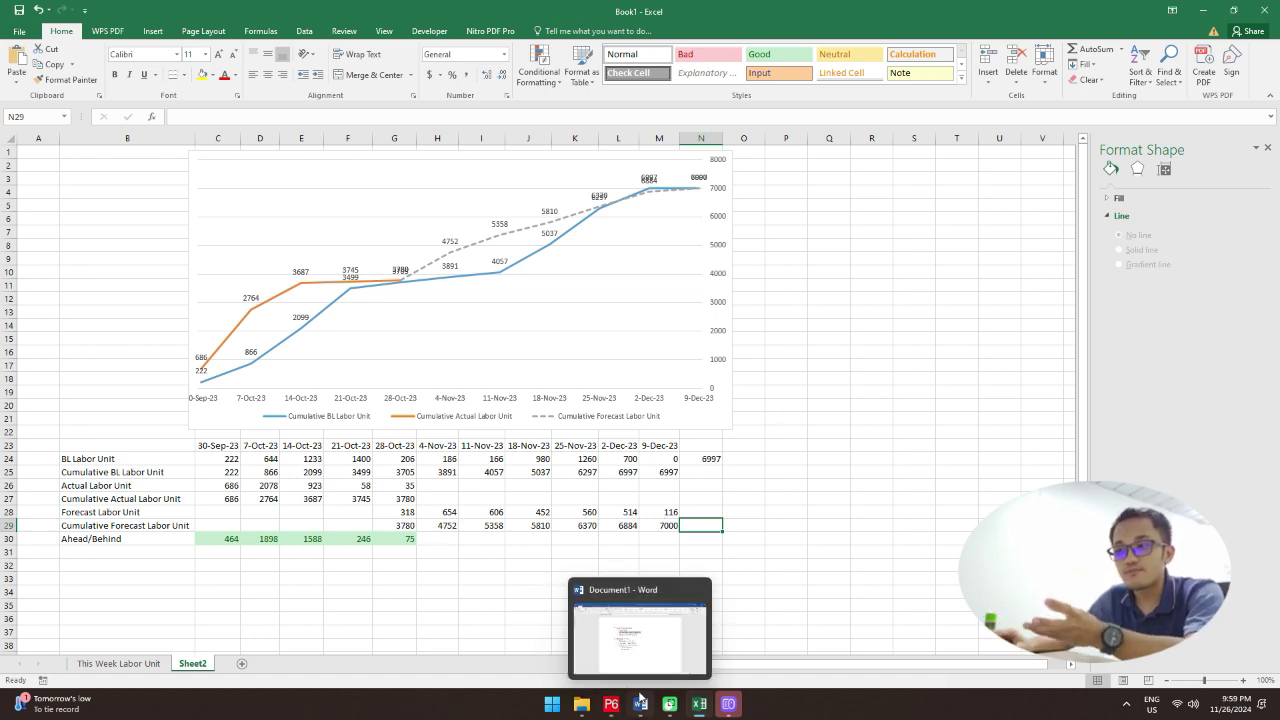
pyautogui.moveTo(231, 461); pyautogui.dragTo(635, 475)
pyautogui.click(702, 476)
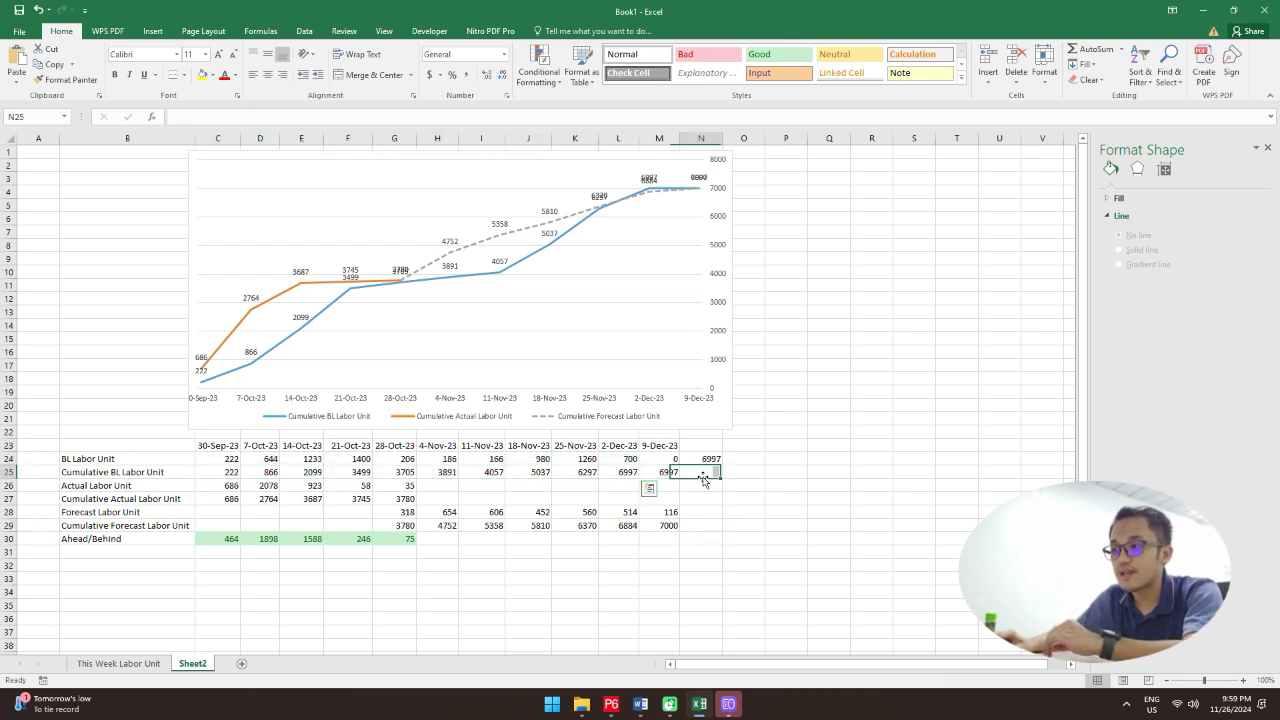
pyautogui.click(712, 461)
pyautogui.keyDown('ctrl'); pyautogui.click(661, 527); pyautogui.keyUp('ctrl')
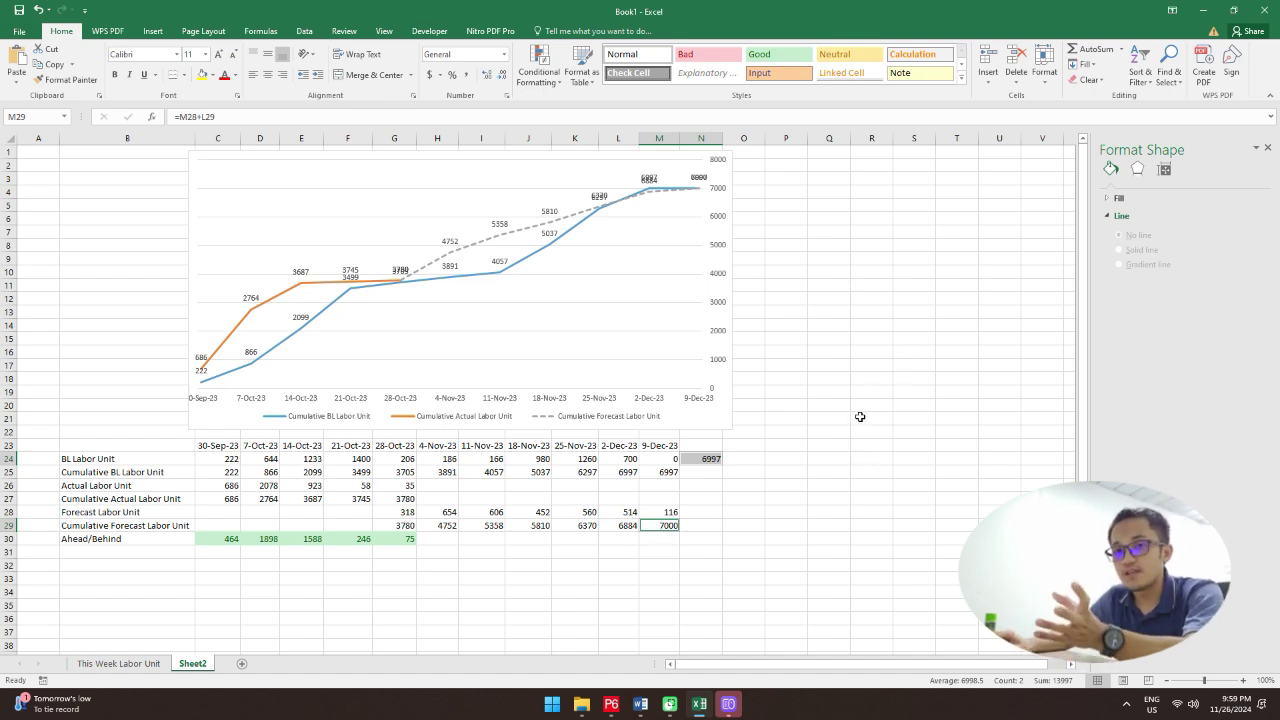
pyautogui.click(793, 478)
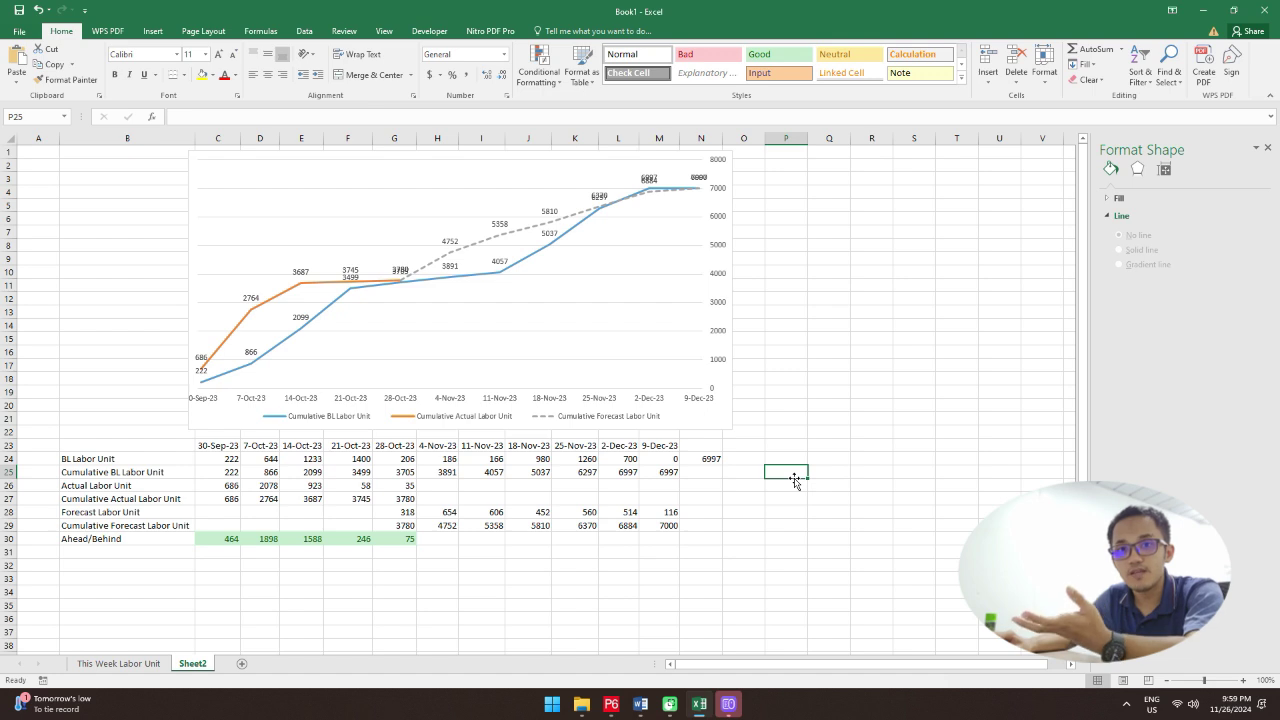
pyautogui.click(712, 460)
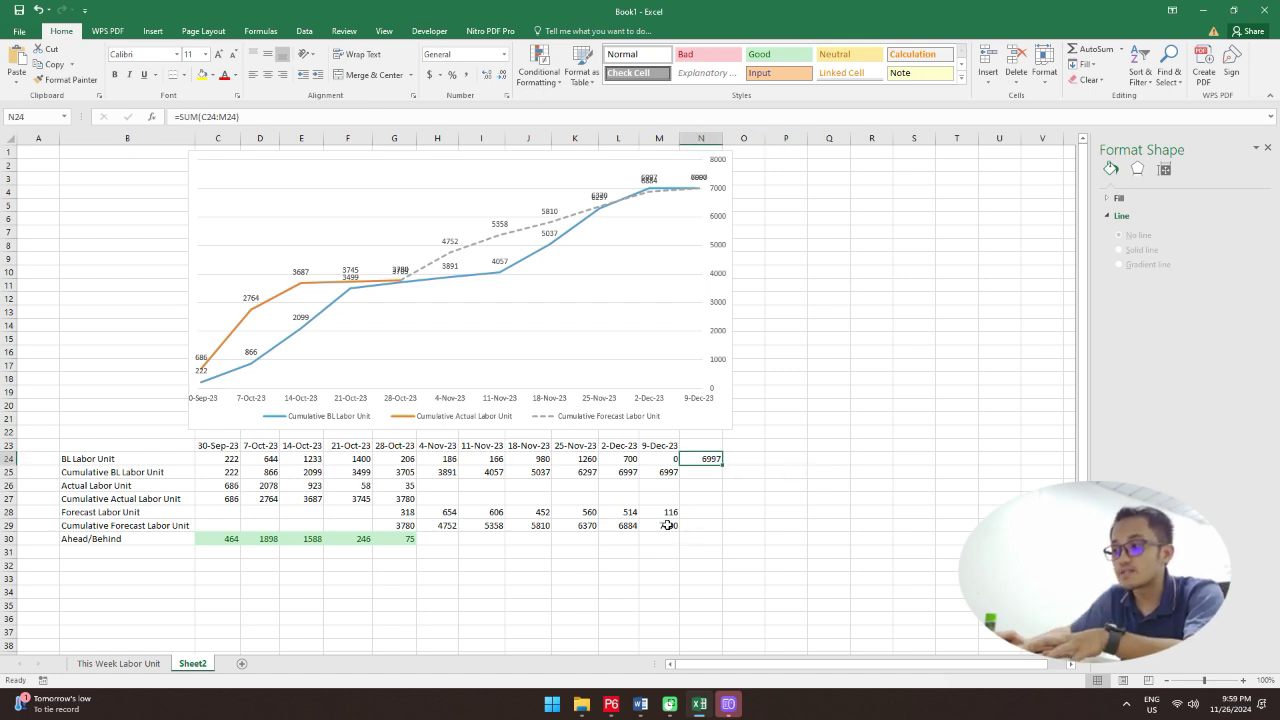
pyautogui.keyDown('ctrl'); pyautogui.click(668, 525); pyautogui.keyUp('ctrl')
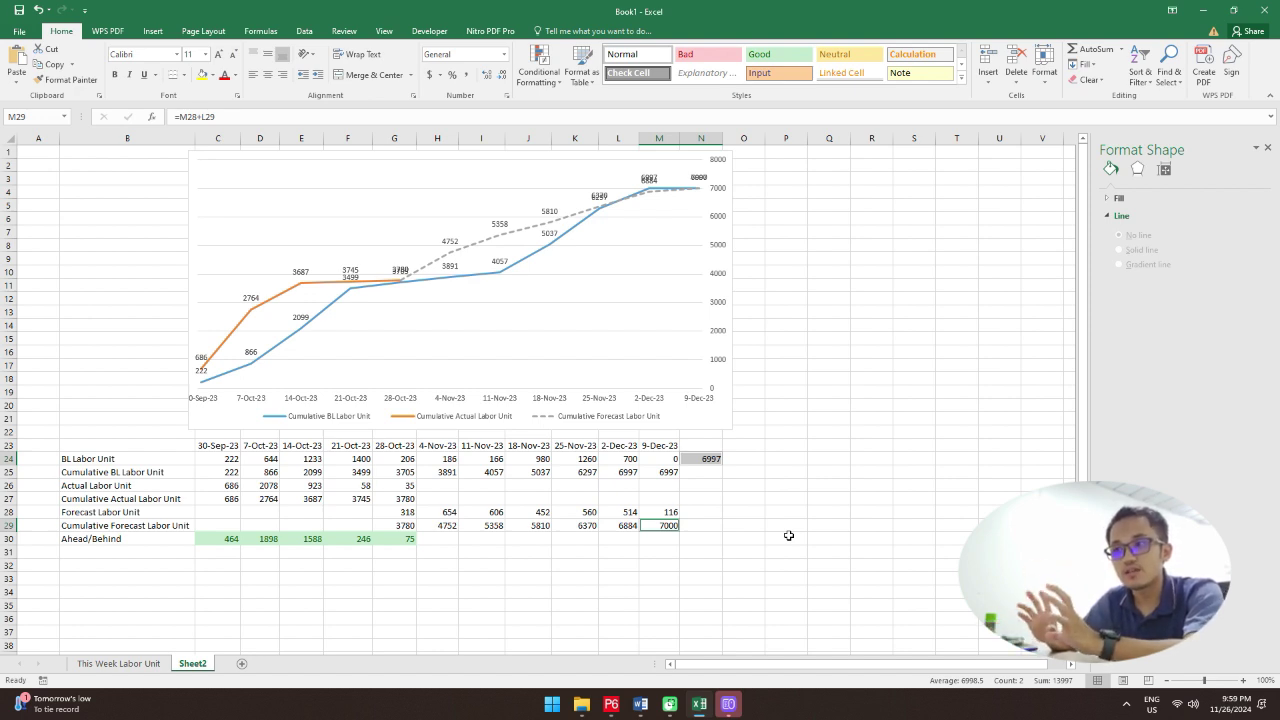
pyautogui.click(888, 367)
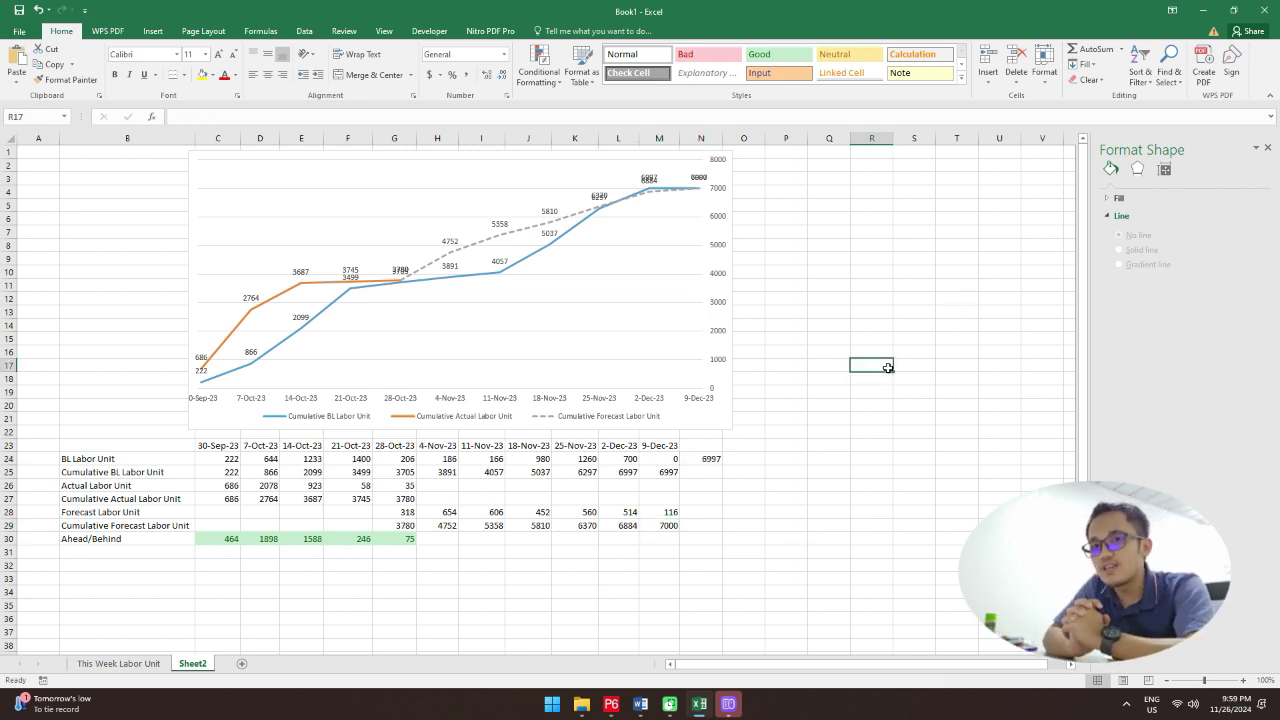